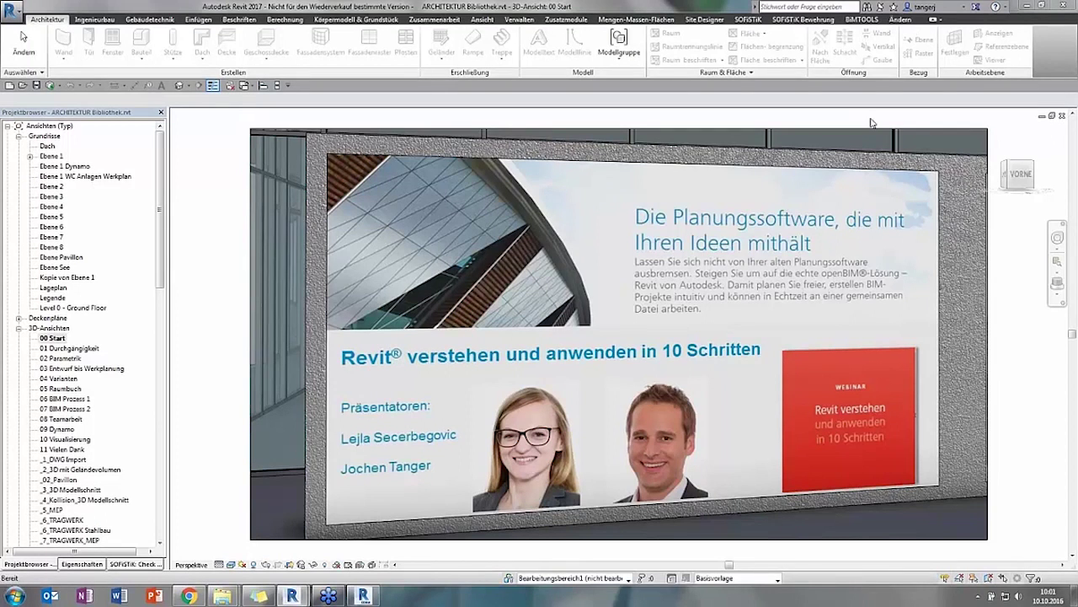
# Pan the 00 Start 3D view left until the ten-topic webinar agenda poster is visible
pyautogui.click(872, 123)
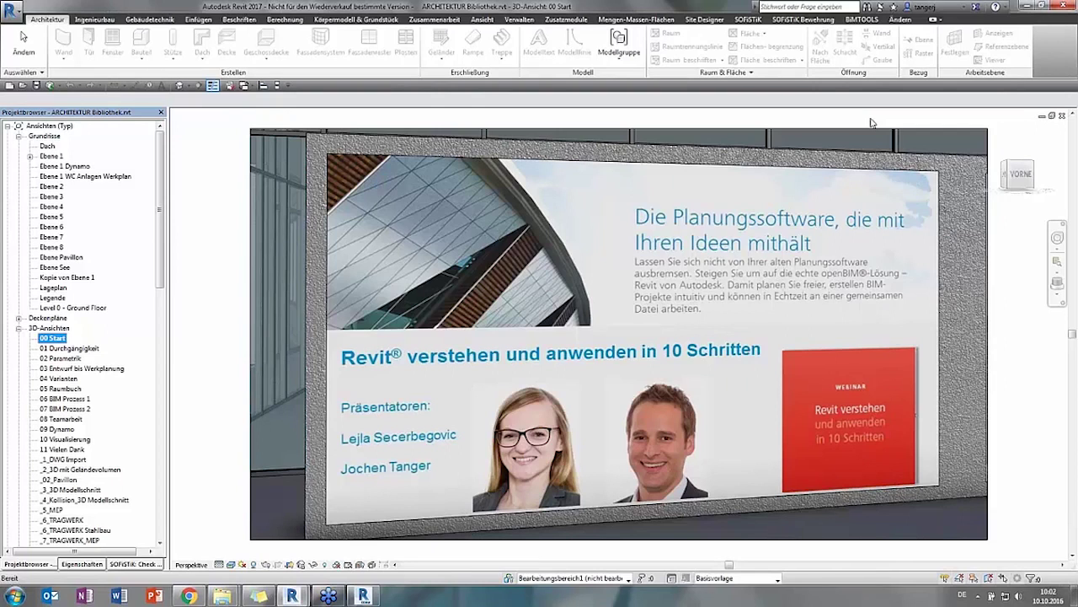
pyautogui.click(1065, 44)
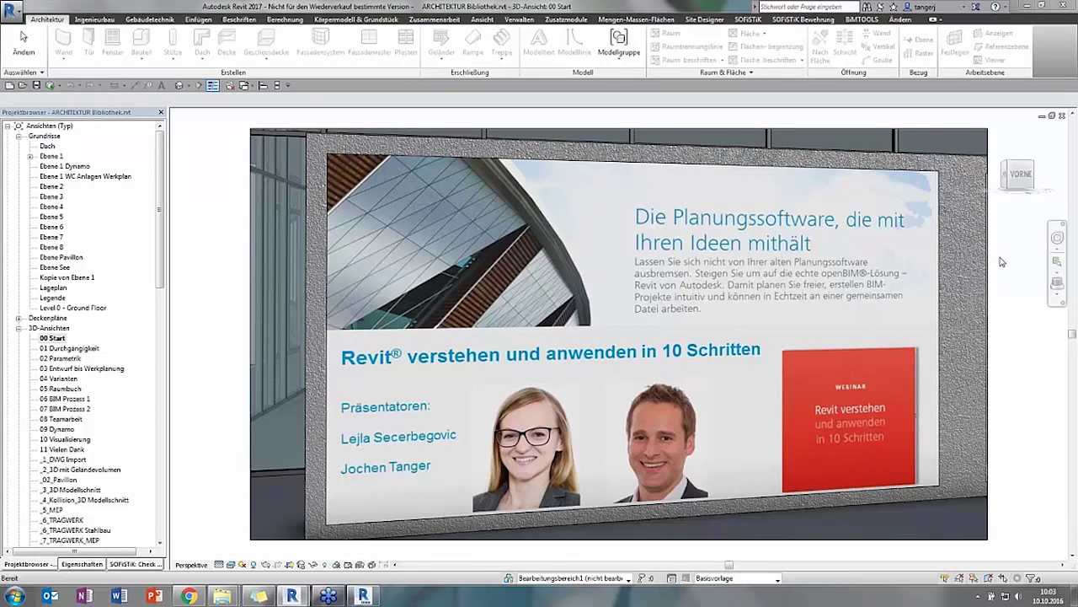
pyautogui.click(1057, 242)
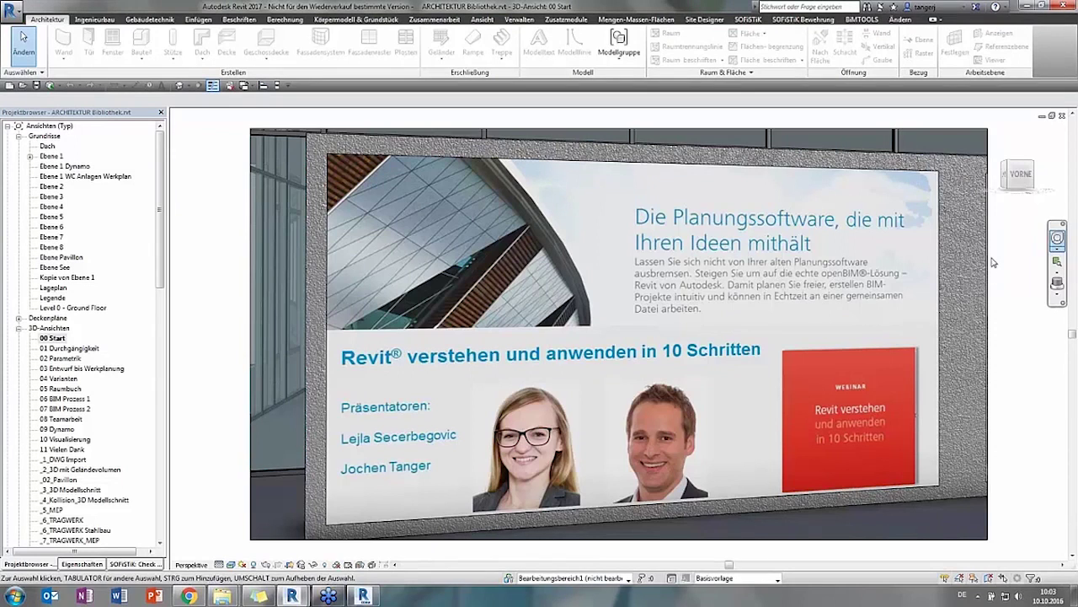
pyautogui.click(1057, 238)
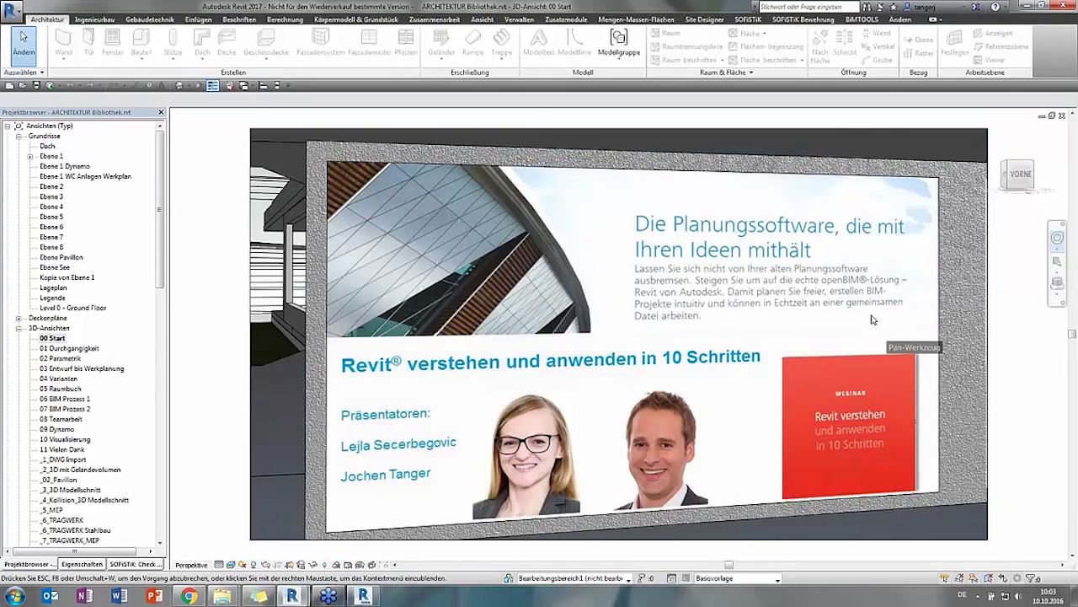
pyautogui.moveTo(887, 320)
pyautogui.mouseDown()
pyautogui.moveTo(794, 314)
pyautogui.moveTo(804, 371)
pyautogui.mouseUp()
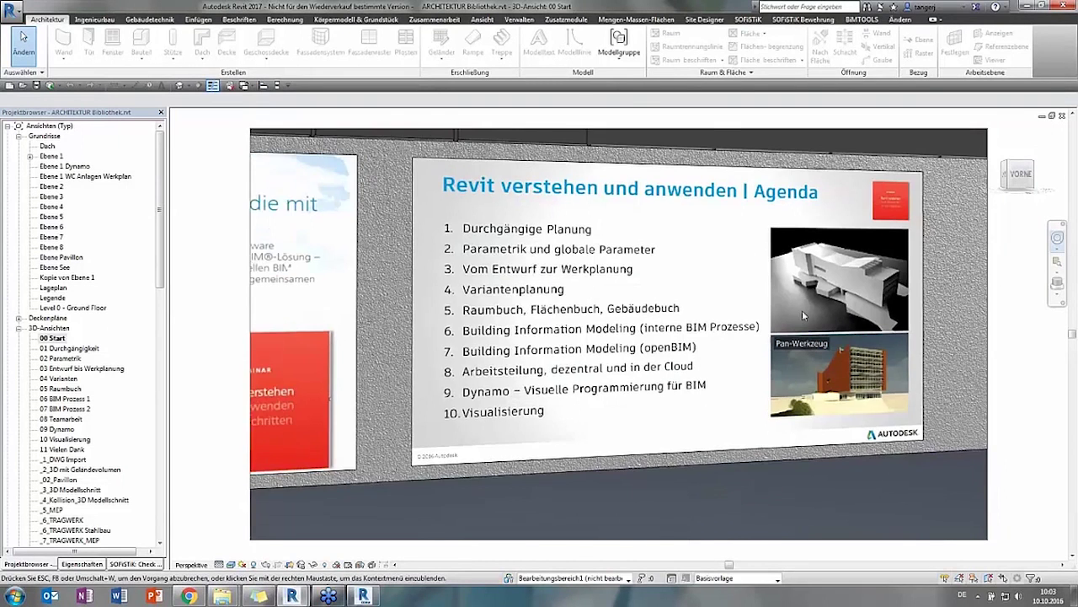
pyautogui.press('Escape')
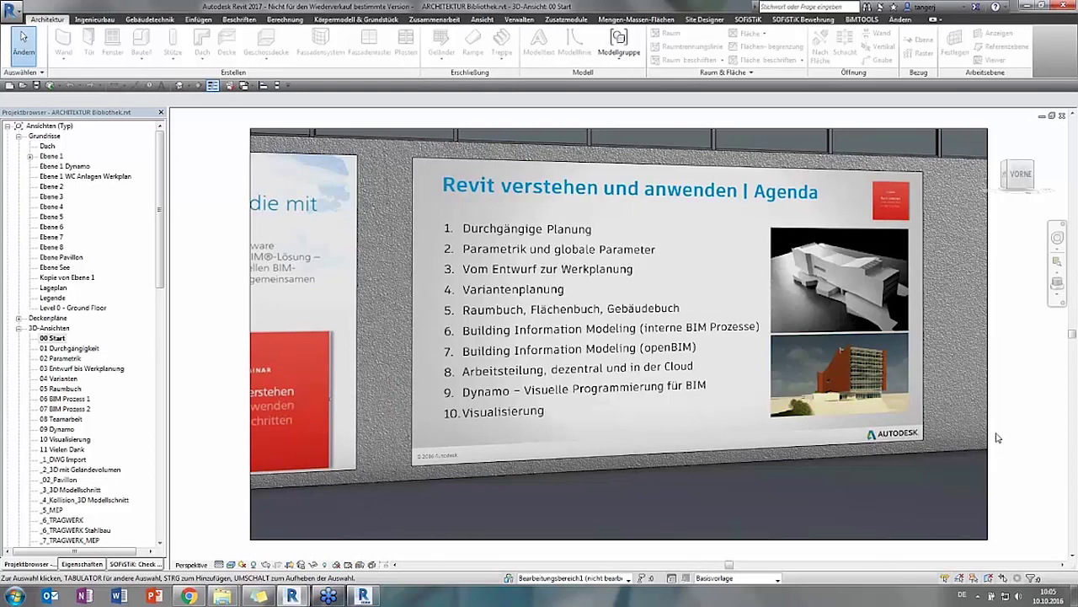
# Open the 3D view 01 Durchgängigkeit and select the wall carrying the concept poster
pyautogui.doubleClick(80, 349)
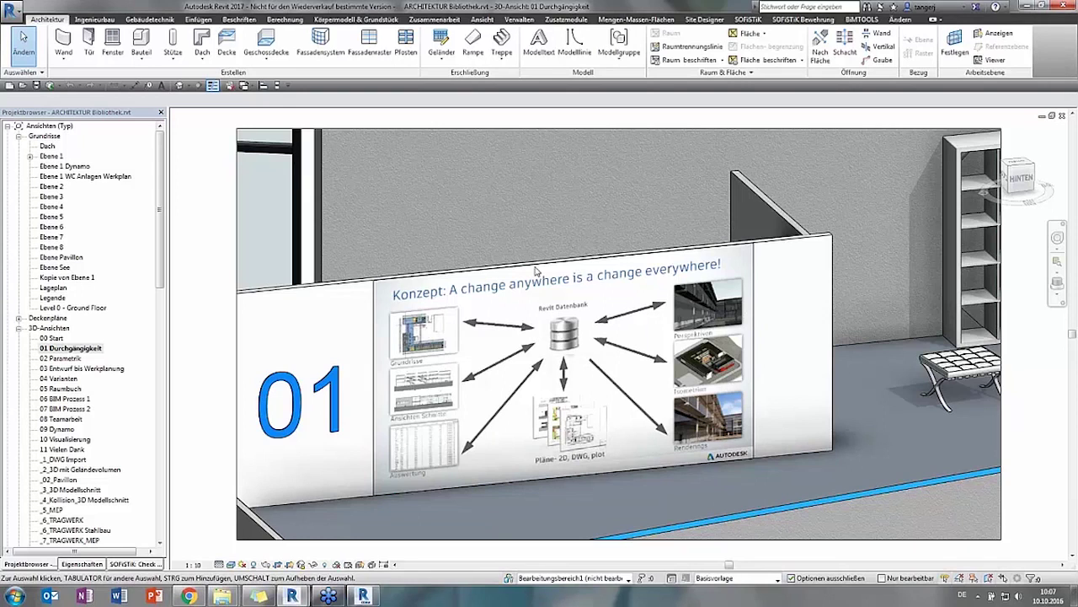
pyautogui.click(318, 292)
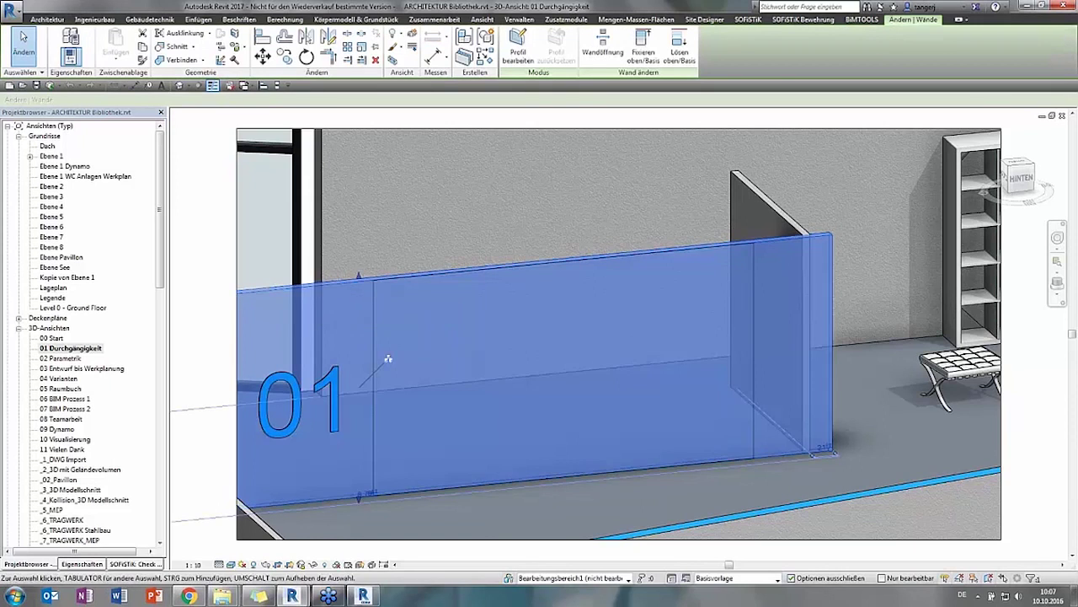
# Edit the poster wall's profile, raising the top edge's end and removing the blocking constraints
pyautogui.click(517, 66)
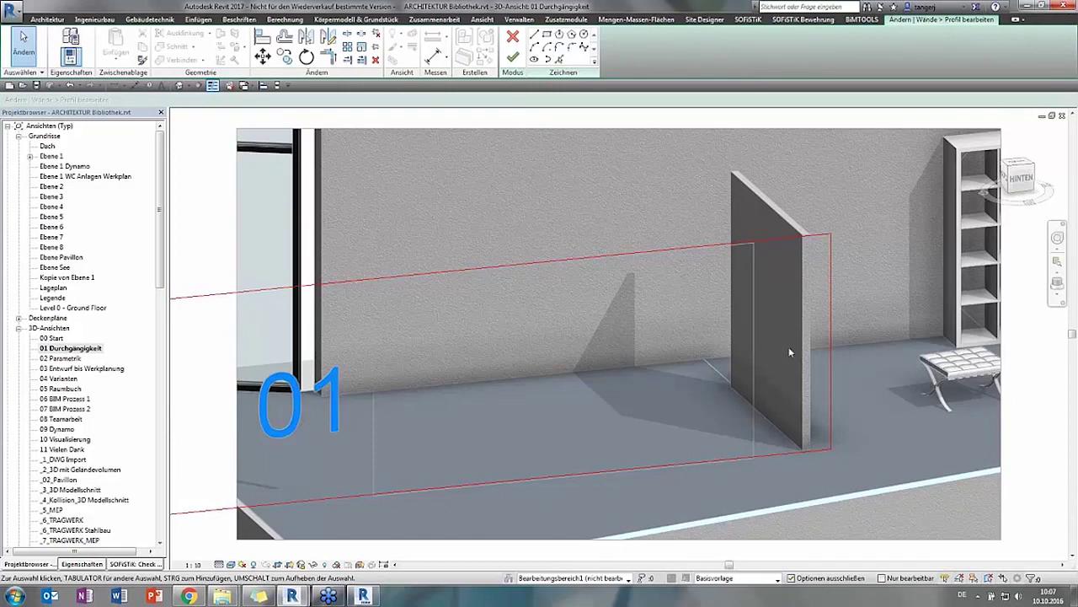
pyautogui.click(777, 240)
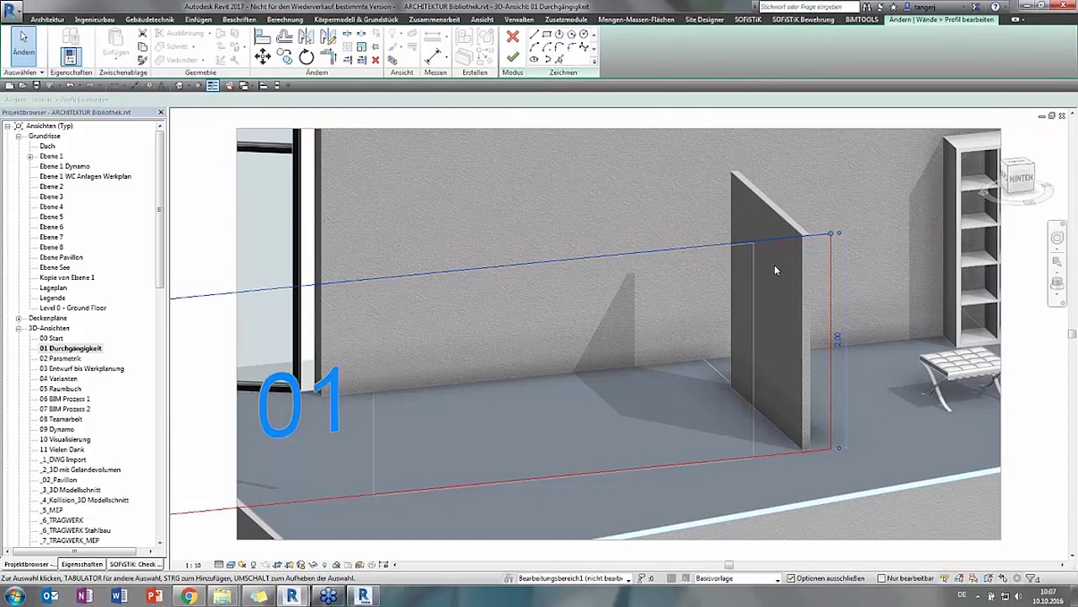
pyautogui.moveTo(831, 233); pyautogui.dragTo(832, 195)
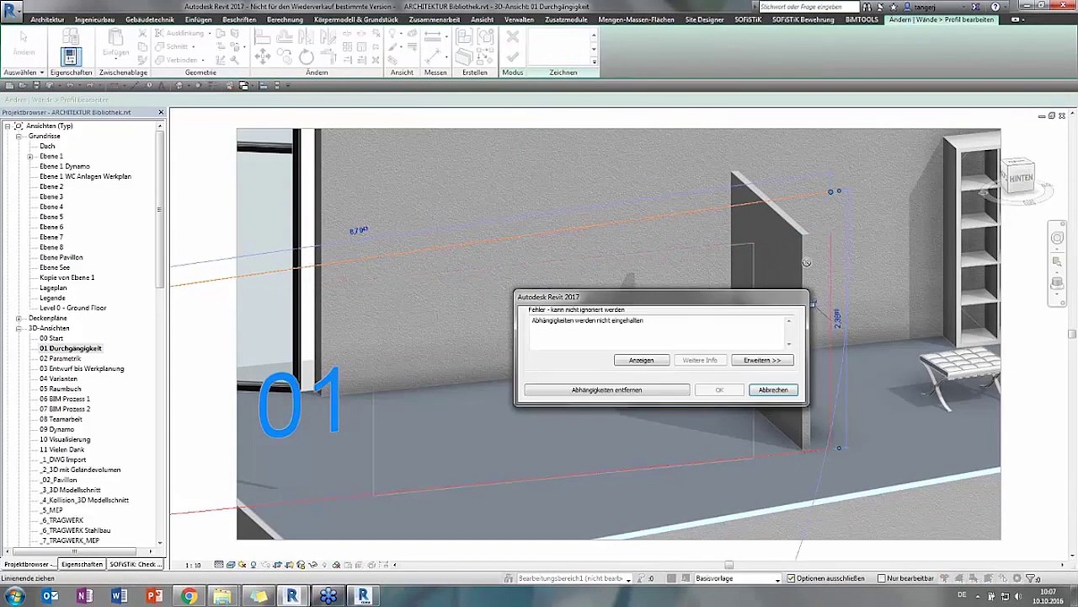
pyautogui.click(737, 321)
pyautogui.click(813, 301)
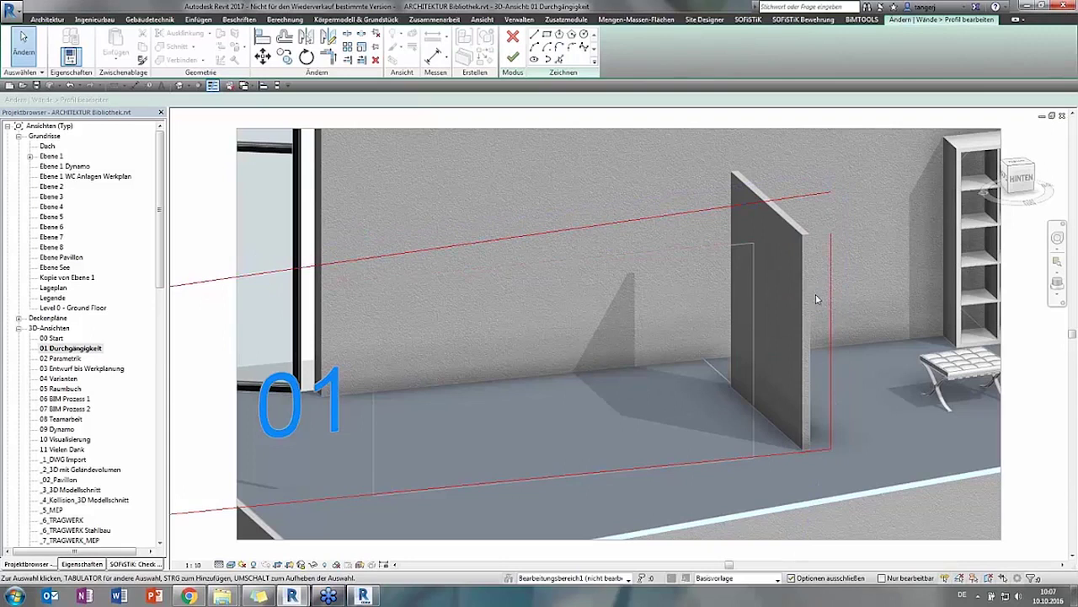
pyautogui.click(830, 275)
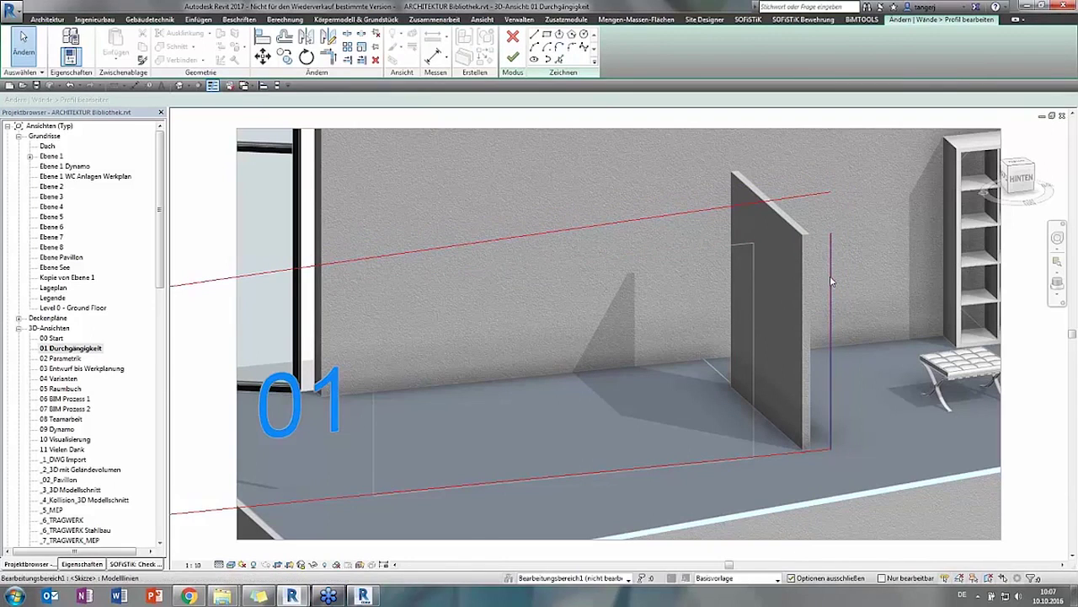
# Draw a curved spline lobe joining the raised top line to the right edge, deleting the stray curve
pyautogui.click(583, 48)
pyautogui.click(831, 194)
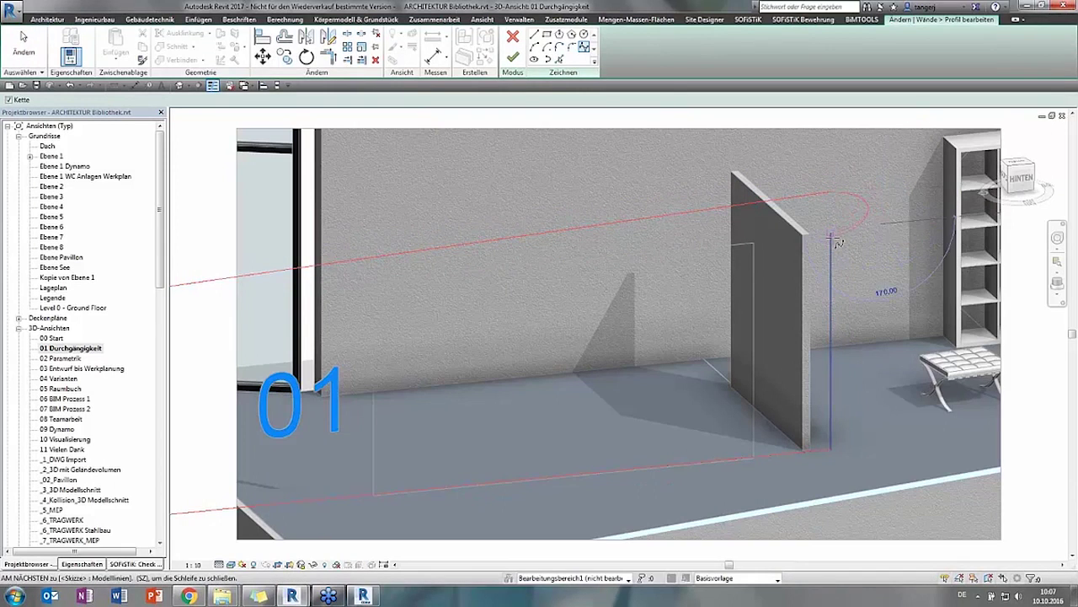
pyautogui.click(833, 235)
pyautogui.press('Escape')
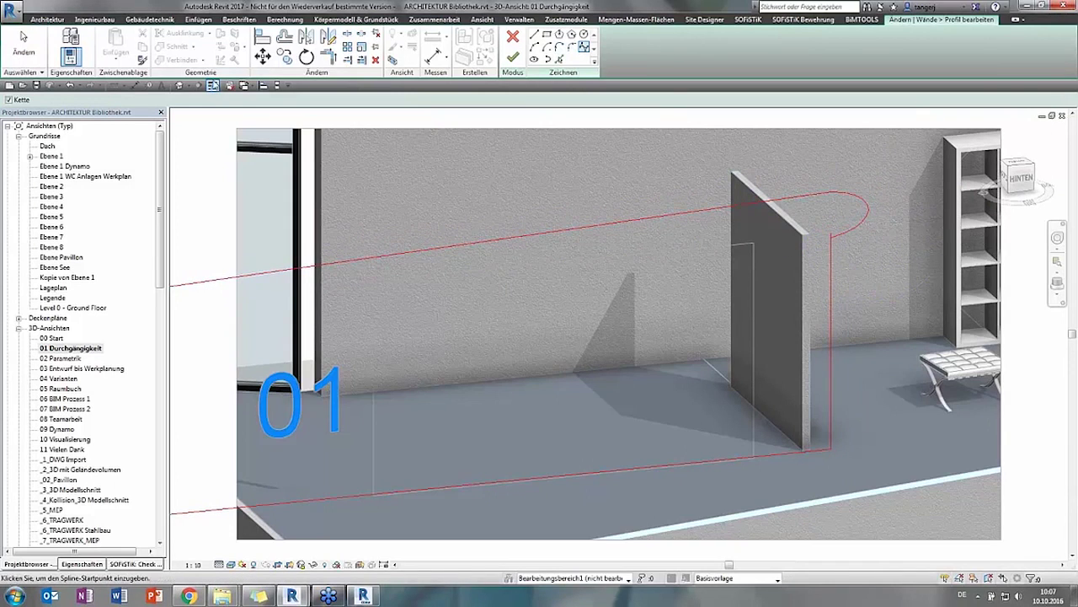
pyautogui.press('Escape')
pyautogui.click(845, 239)
pyautogui.press('Delete')
pyautogui.click(584, 47)
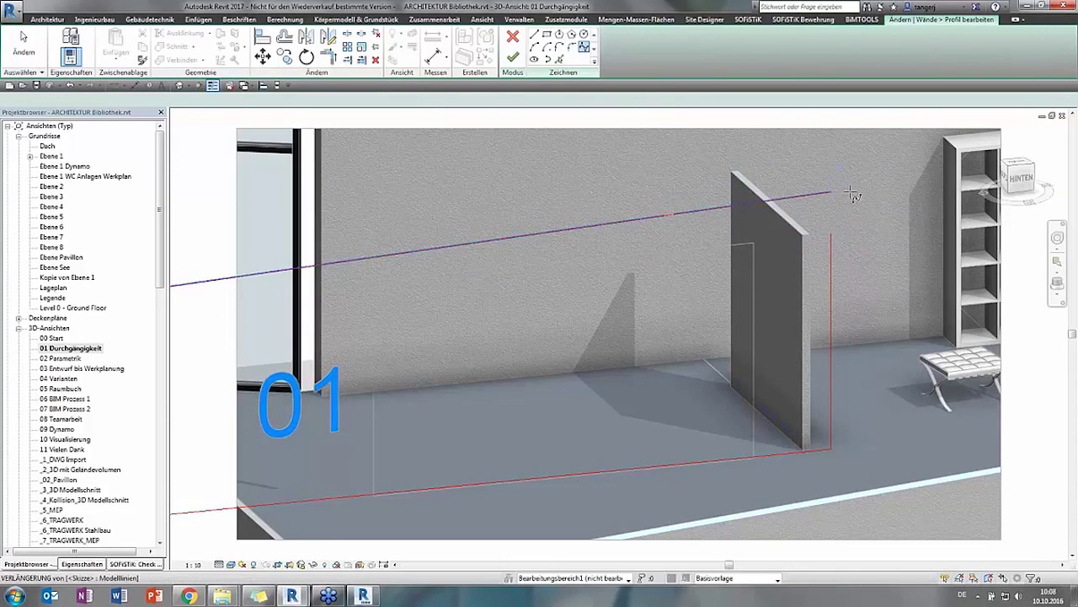
pyautogui.click(832, 193)
pyautogui.click(927, 180)
pyautogui.click(832, 236)
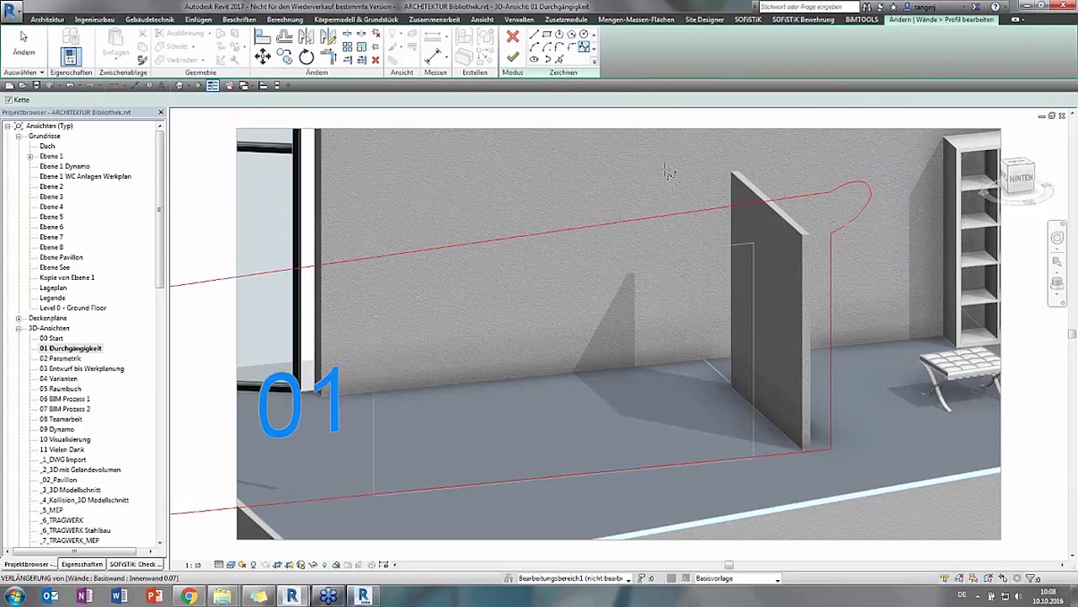
# Sketch an ellipse near the wall's right end to cut an oval hole
pyautogui.click(534, 59)
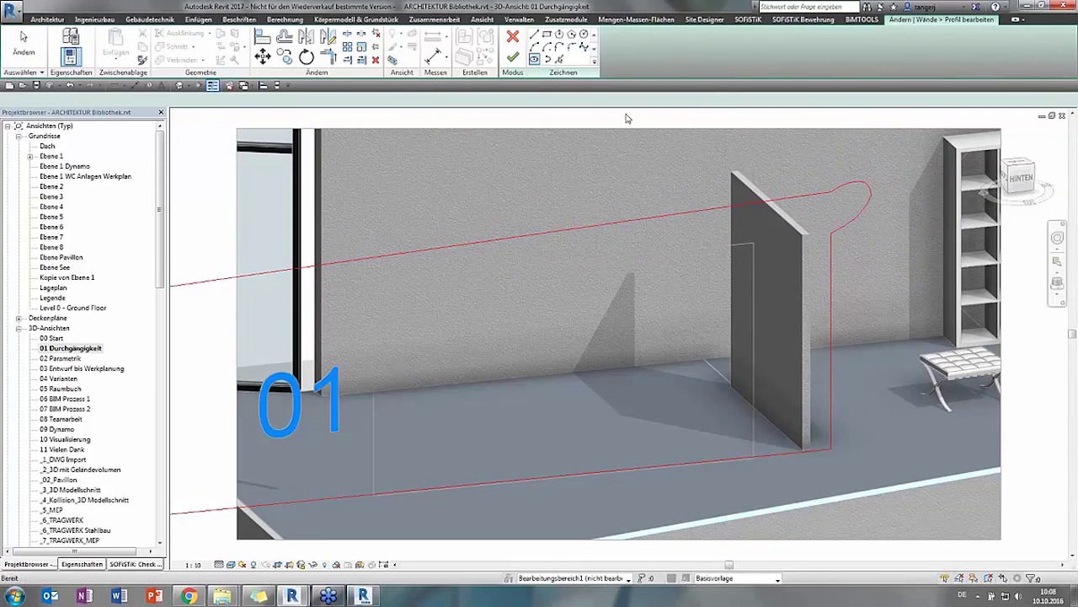
pyautogui.click(784, 225)
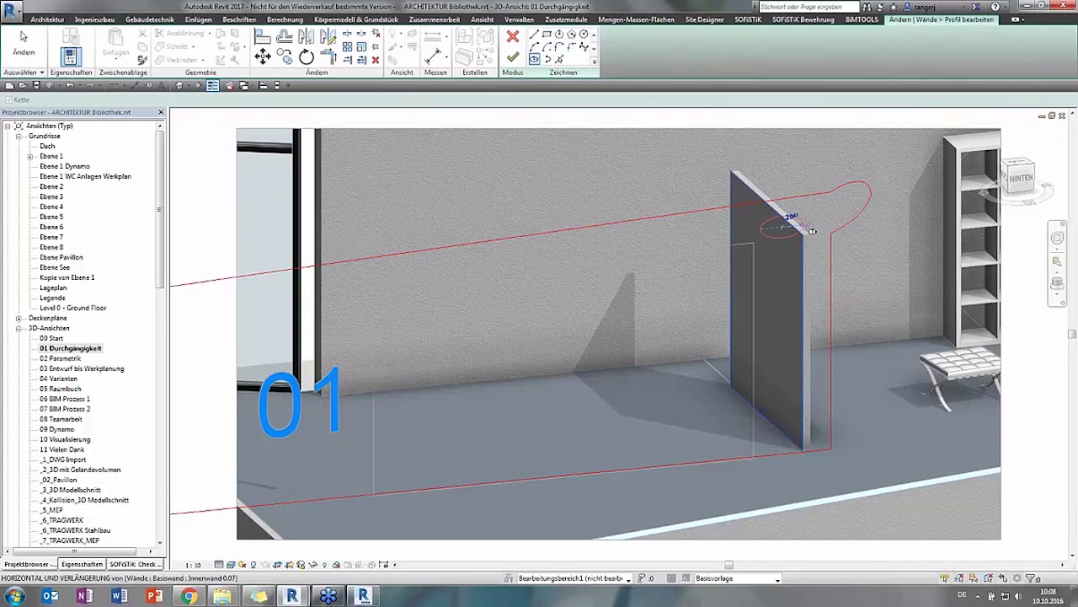
pyautogui.click(802, 228)
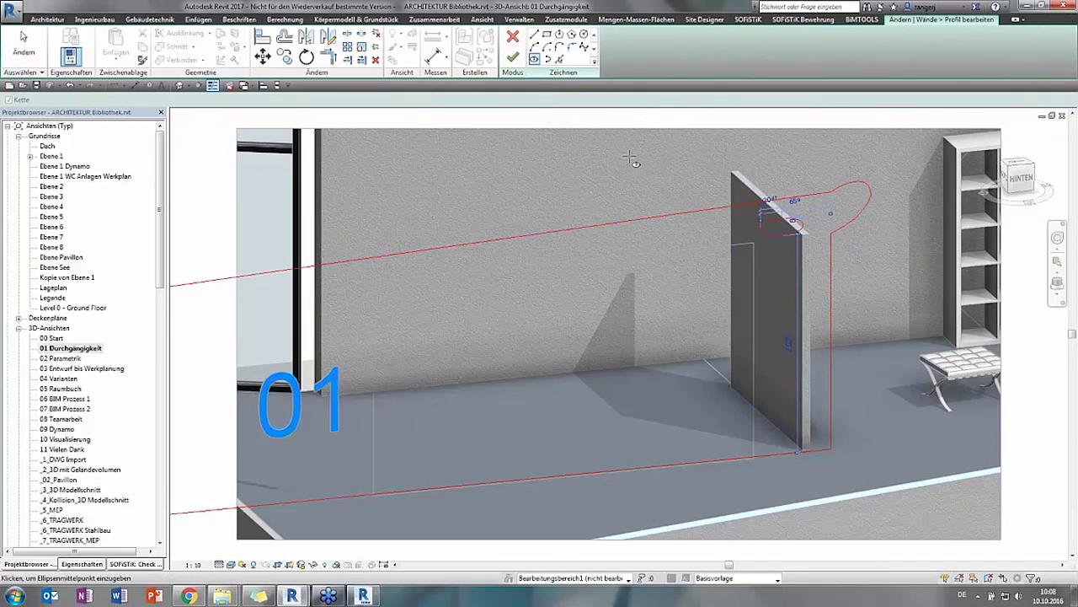
pyautogui.press('Escape')
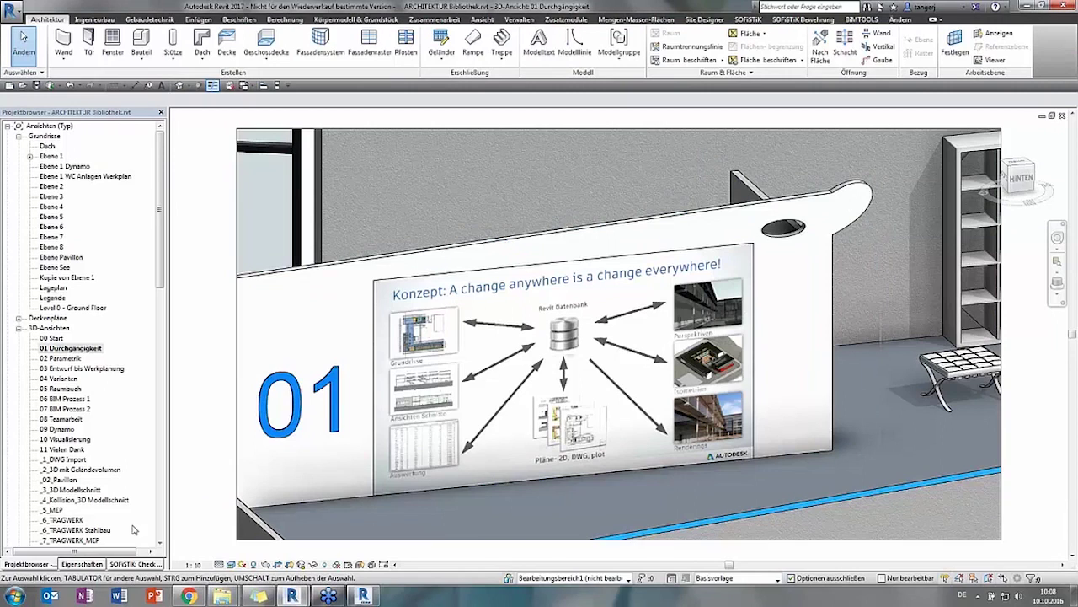
# Open sheet 010e - Durchgängigkeit from the Pläne list in the Project Browser
pyautogui.scroll(-15, 118, 528)
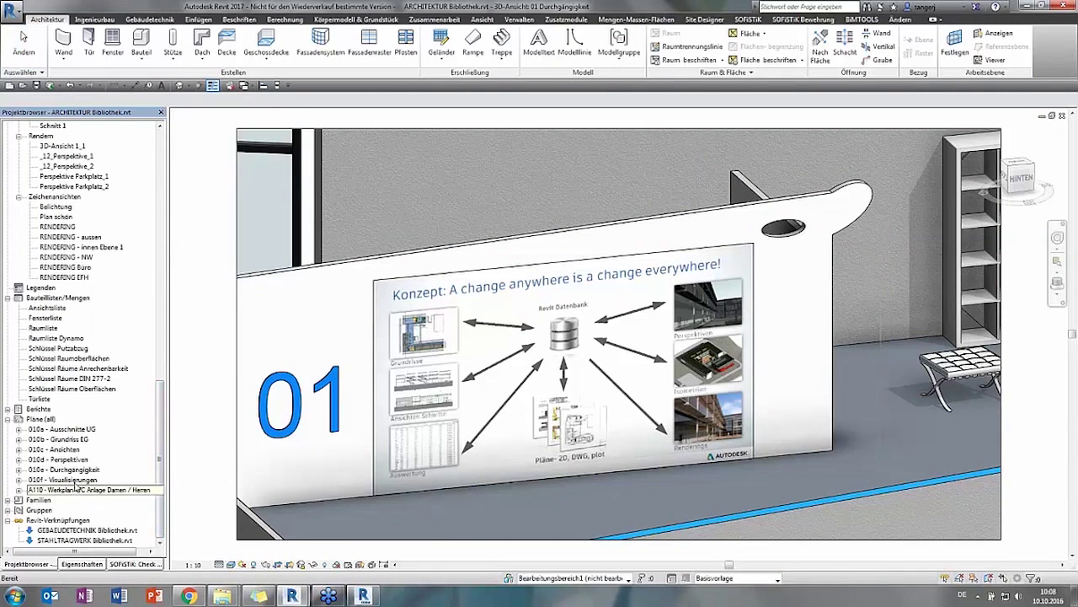
pyautogui.click(71, 471)
pyautogui.doubleClick(72, 472)
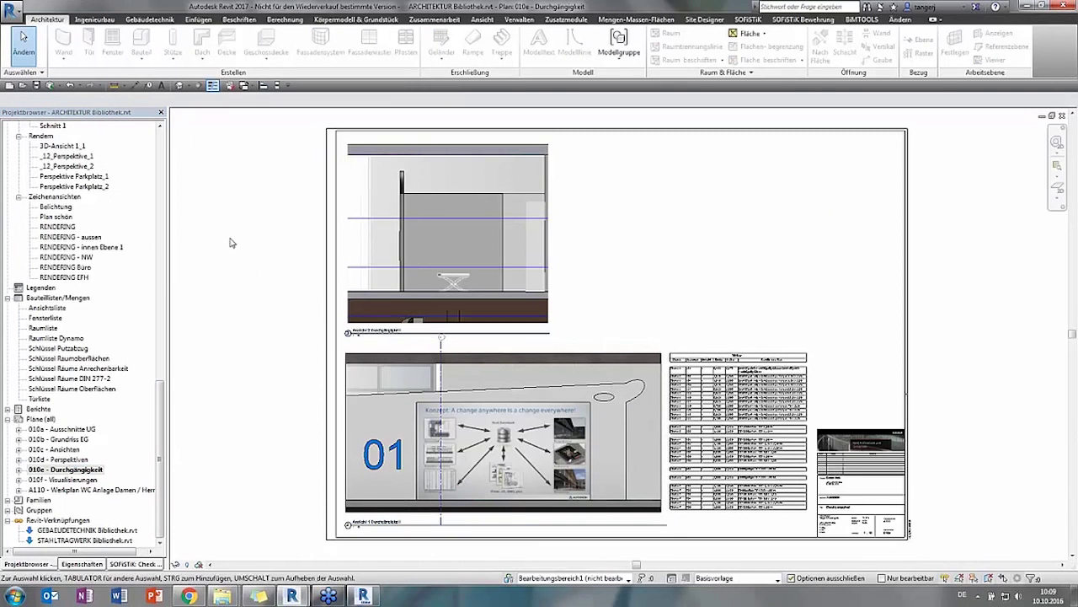
pyautogui.click(161, 172)
pyautogui.click(162, 172)
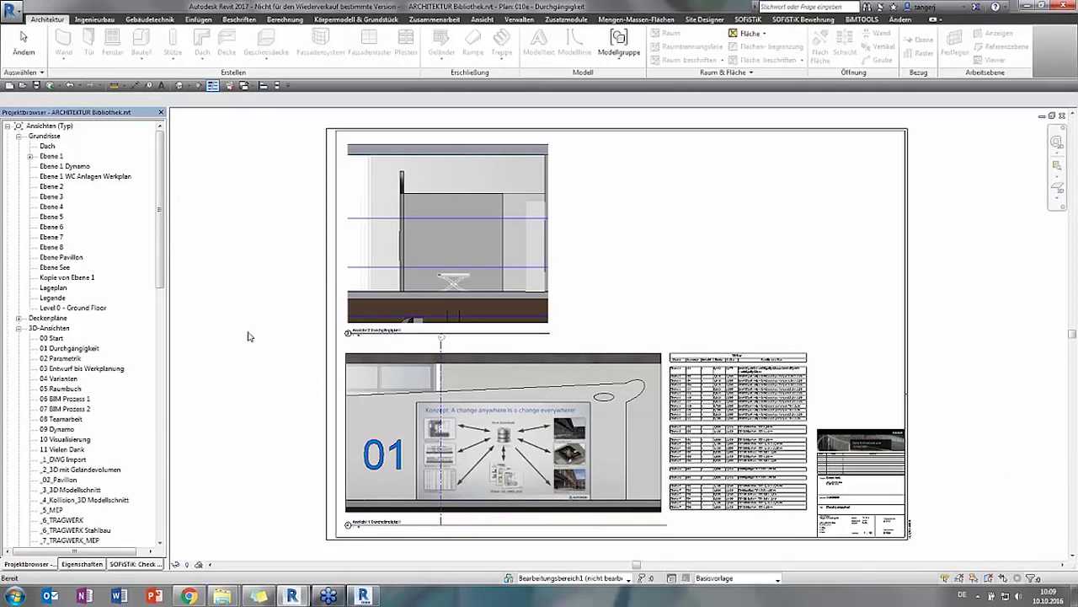
# Place the 3D view 01 Durchgängigkeit in the sheet's empty top-right area
pyautogui.click(78, 352)
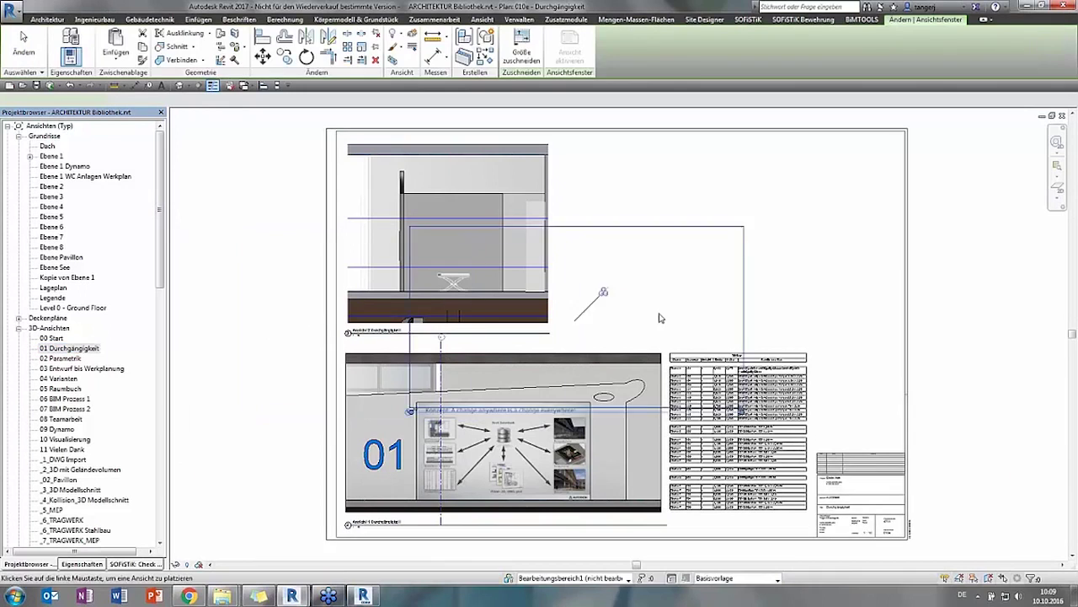
pyautogui.click(730, 240)
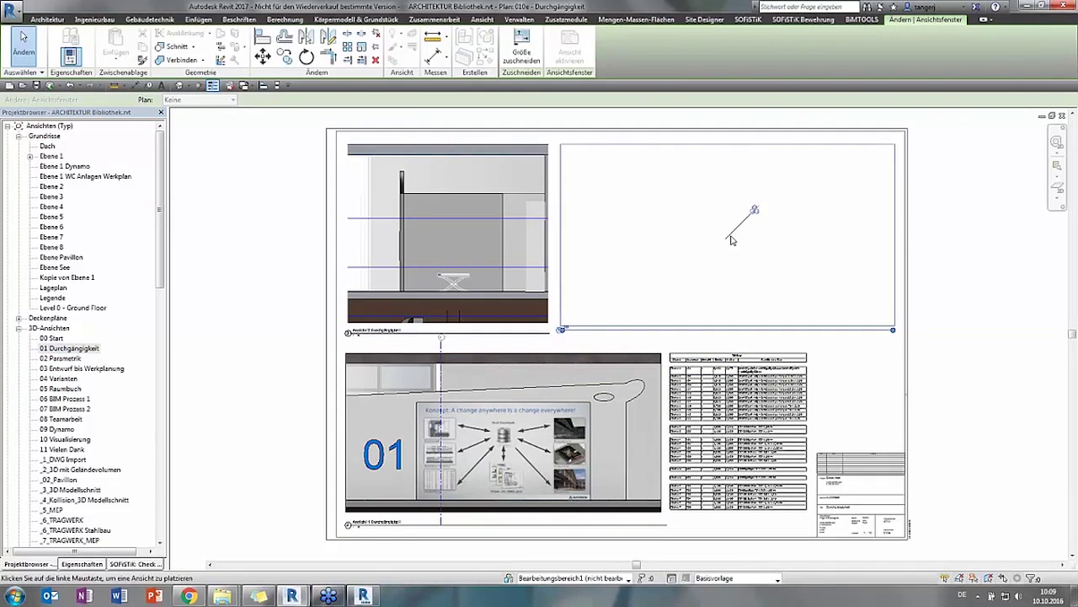
pyautogui.press('Escape')
# Activate the sheet's lower-left viewport showing the reshaped concept wall for editing
pyautogui.click(710, 337)
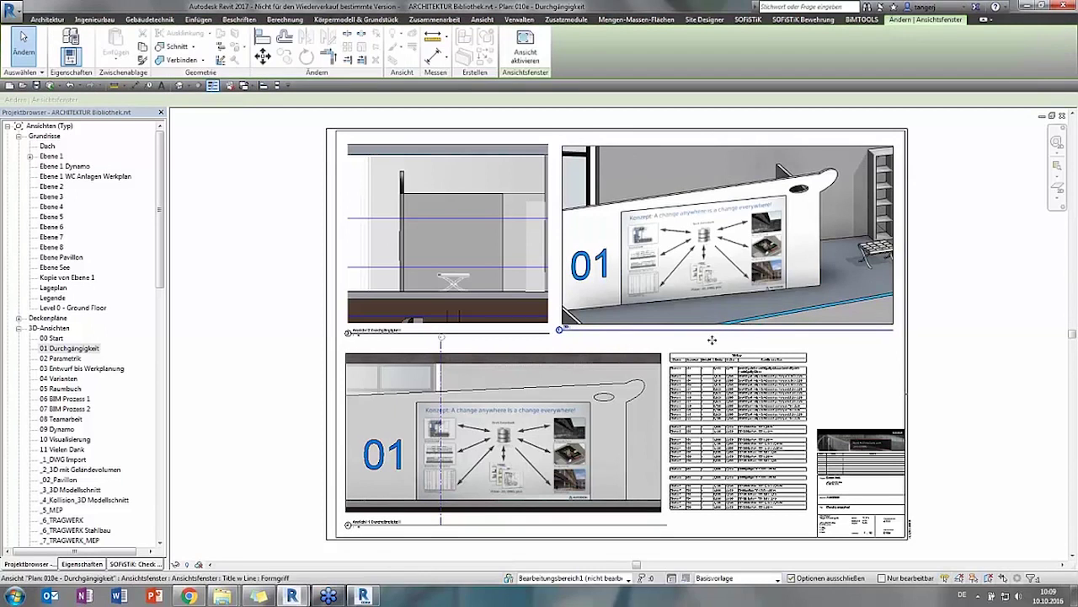
pyautogui.click(951, 332)
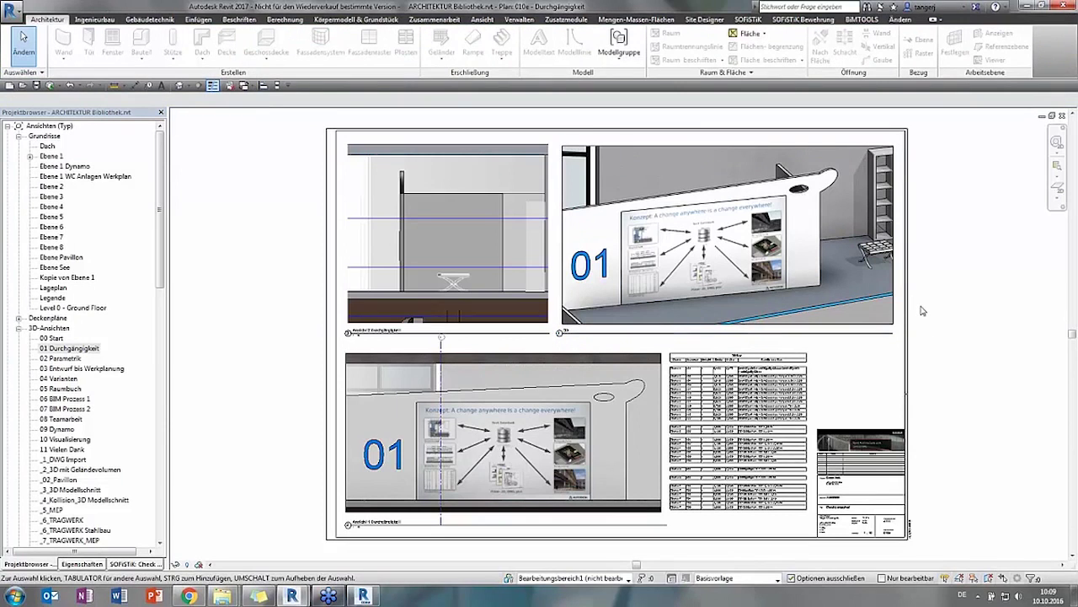
pyautogui.doubleClick(580, 369)
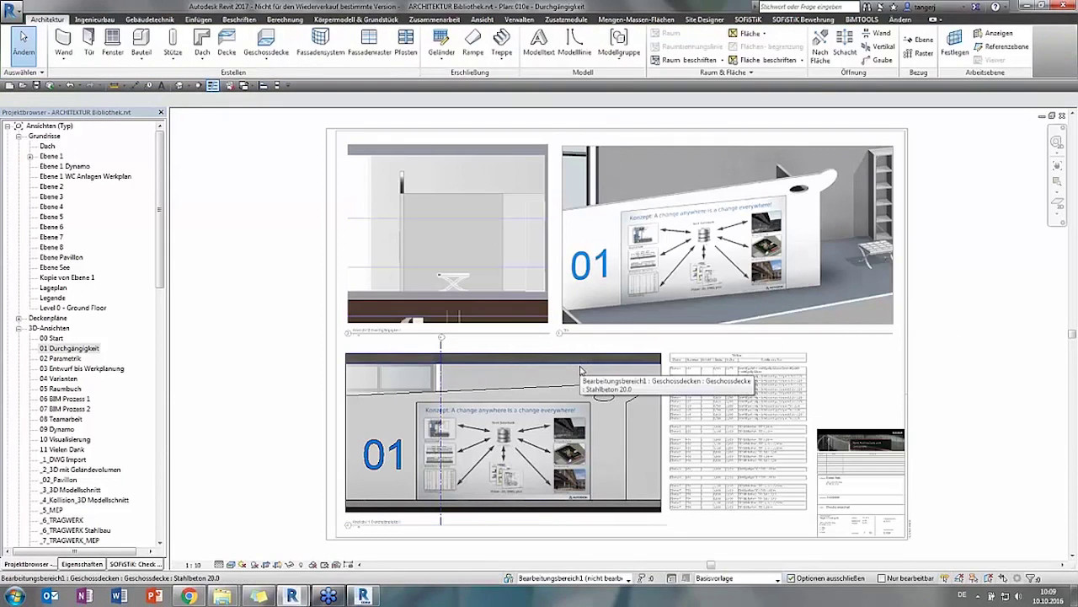
# Reset the poster wall's outline to a plain rectangle and show its properties (Trockenbauwand 8cm)
pyautogui.click(571, 389)
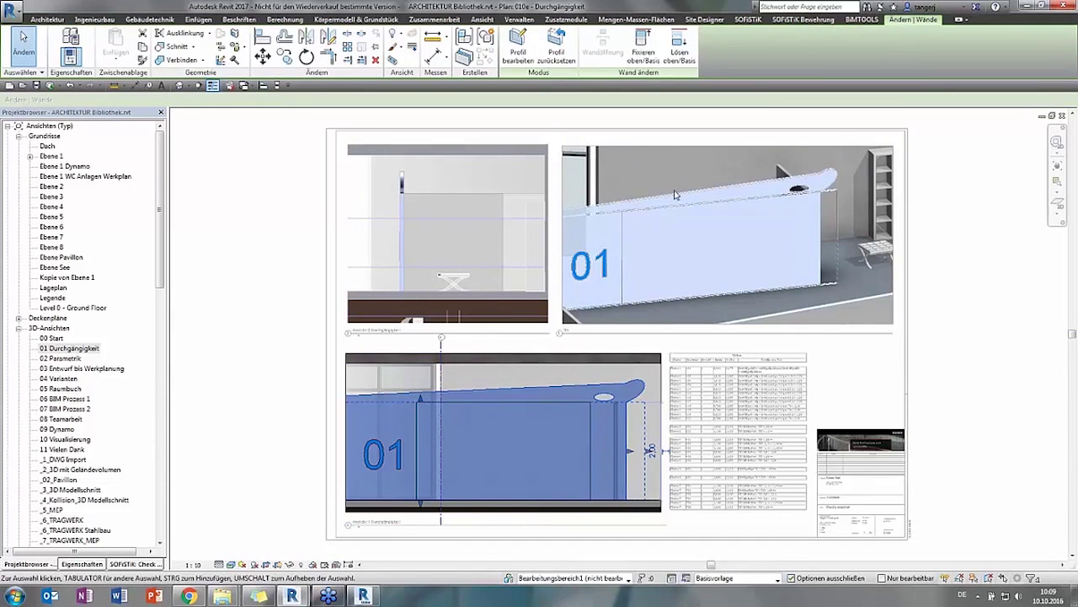
pyautogui.click(557, 58)
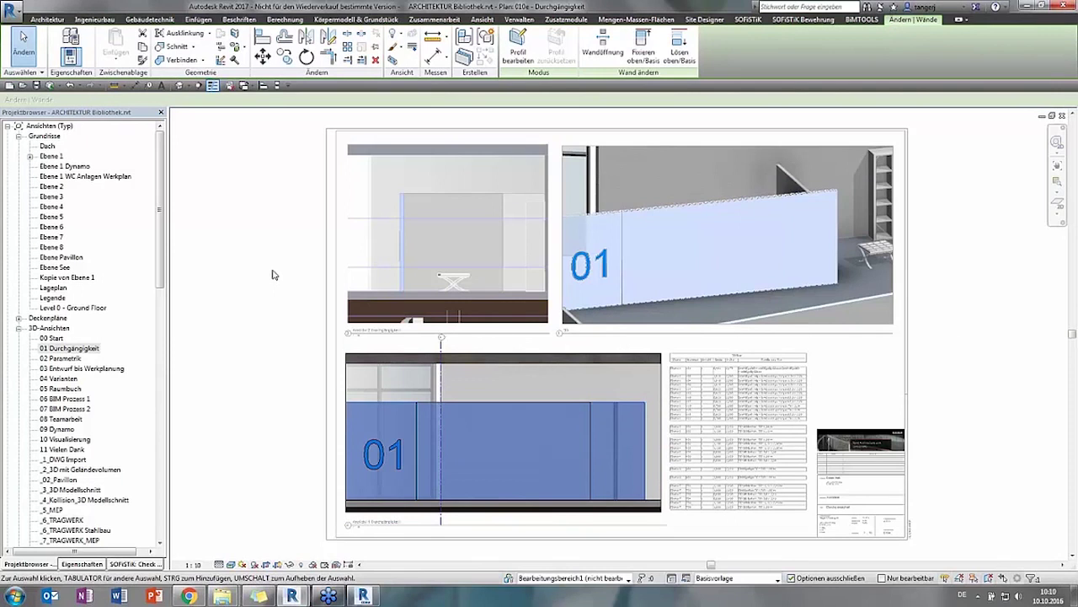
pyautogui.press('Escape')
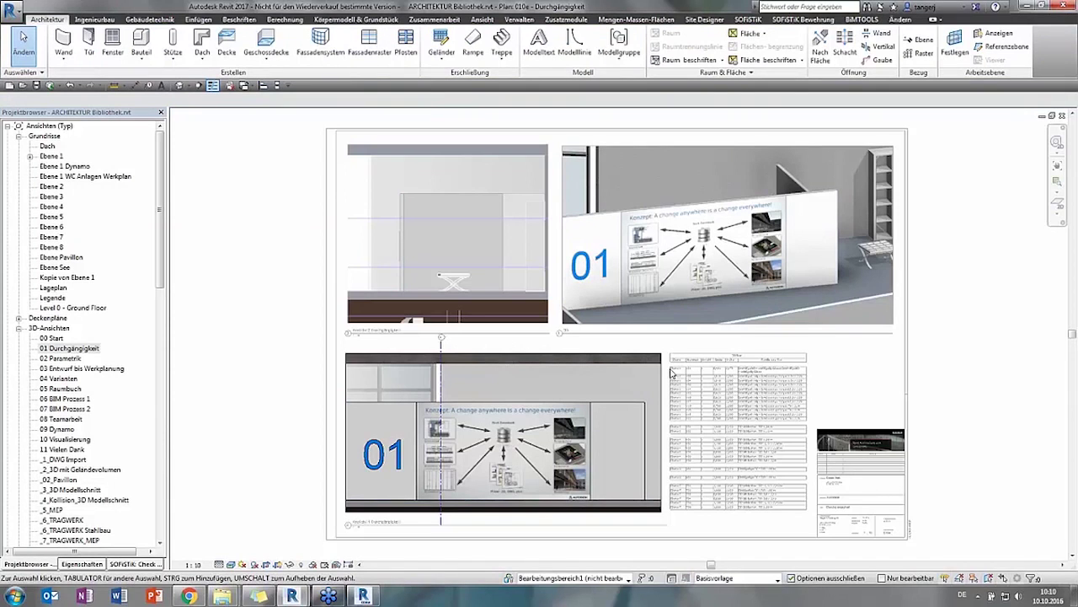
pyautogui.click(624, 409)
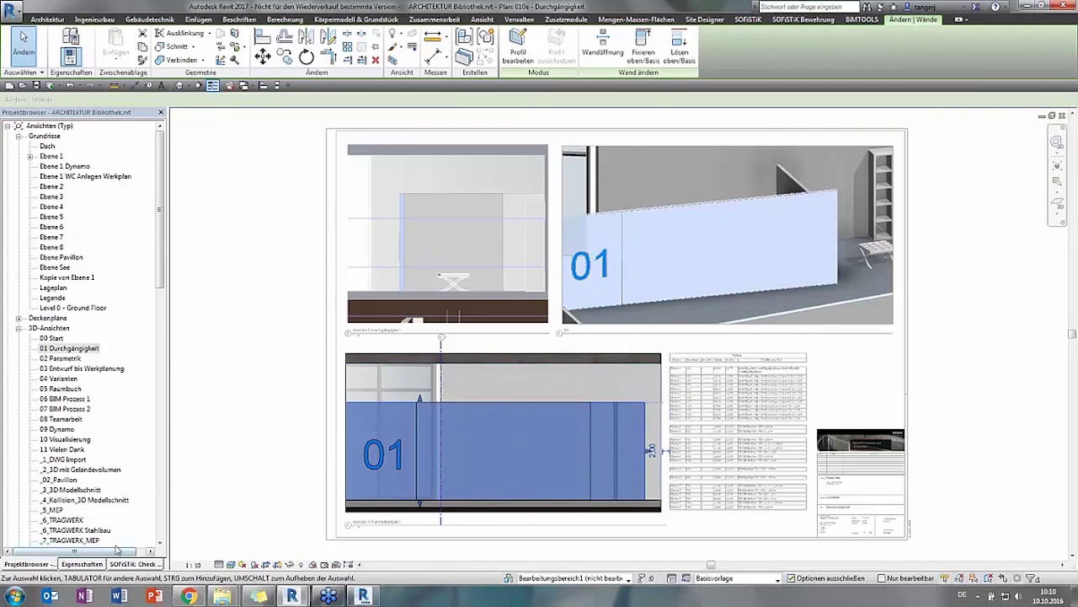
pyautogui.click(93, 564)
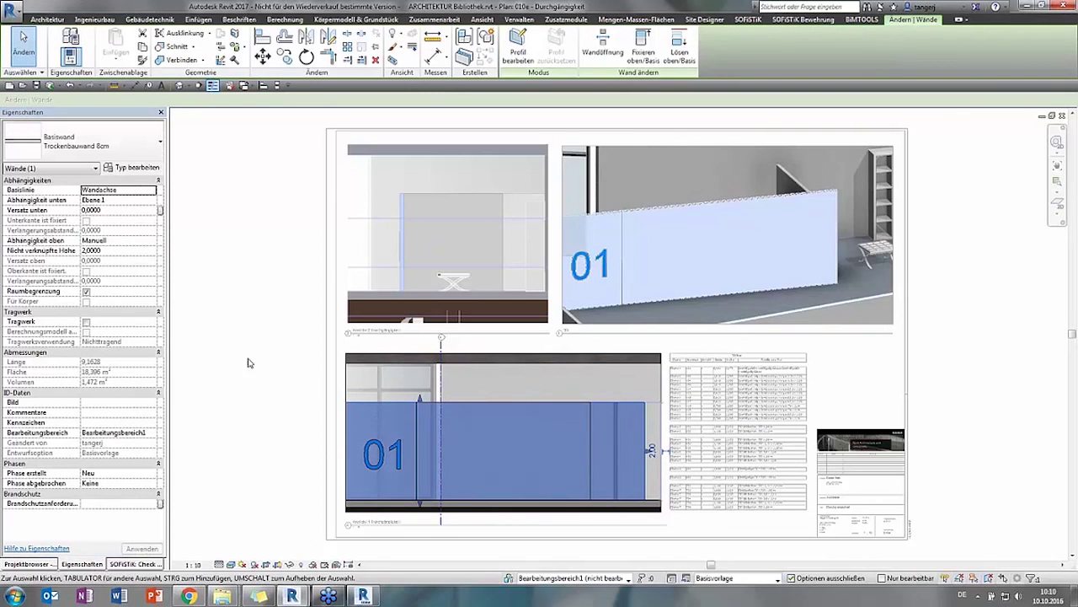
# Set the wall's top constraint to Bis Ebene: Dach, raising its height to 24,2000
pyautogui.click(122, 240)
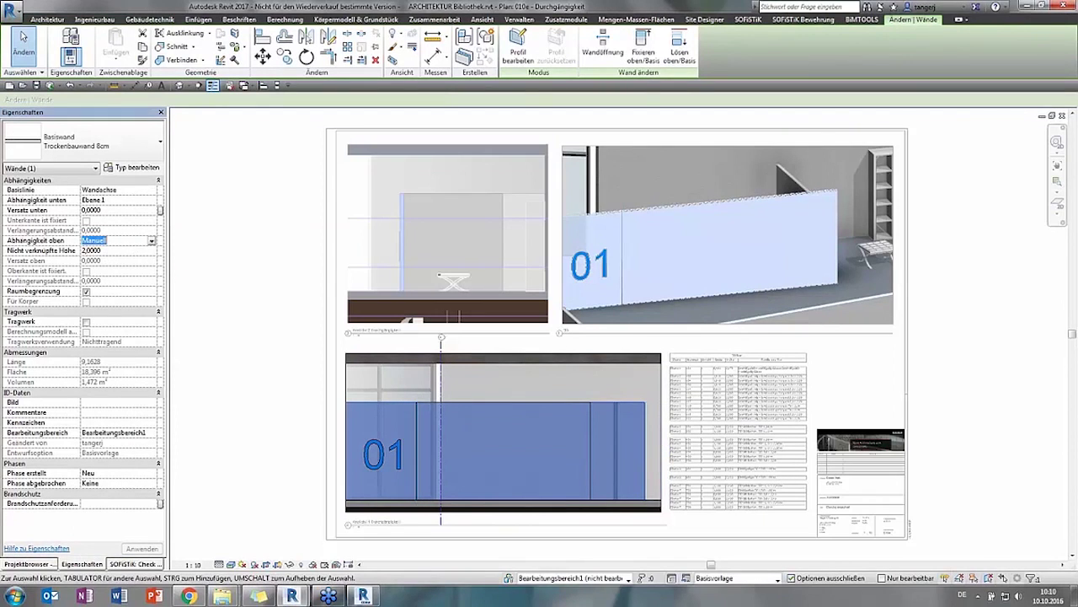
pyautogui.click(151, 242)
pyautogui.moveTo(183, 269); pyautogui.dragTo(186, 296)
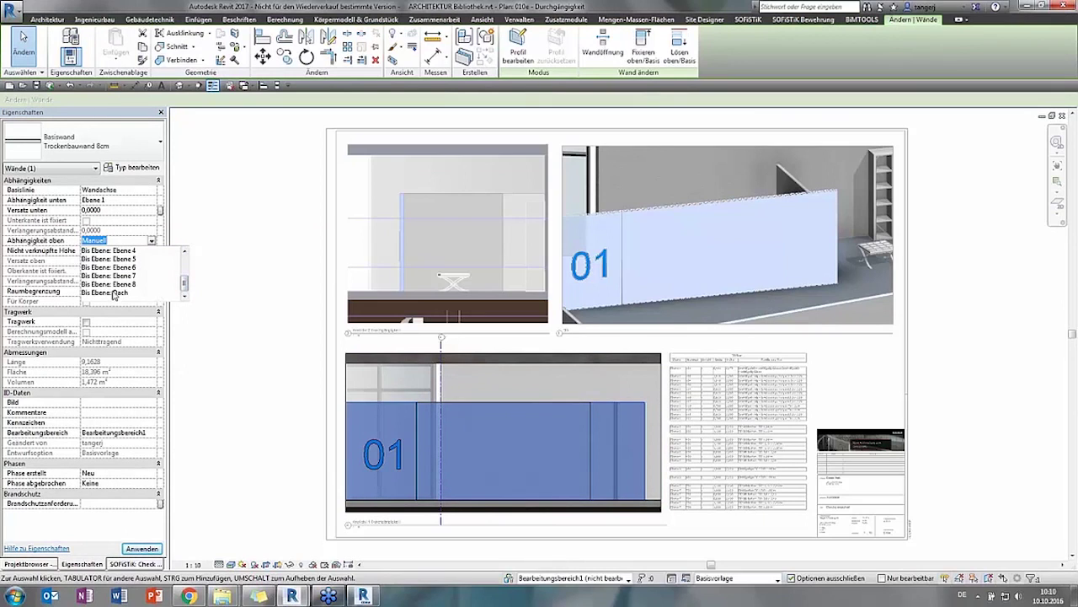
pyautogui.click(116, 292)
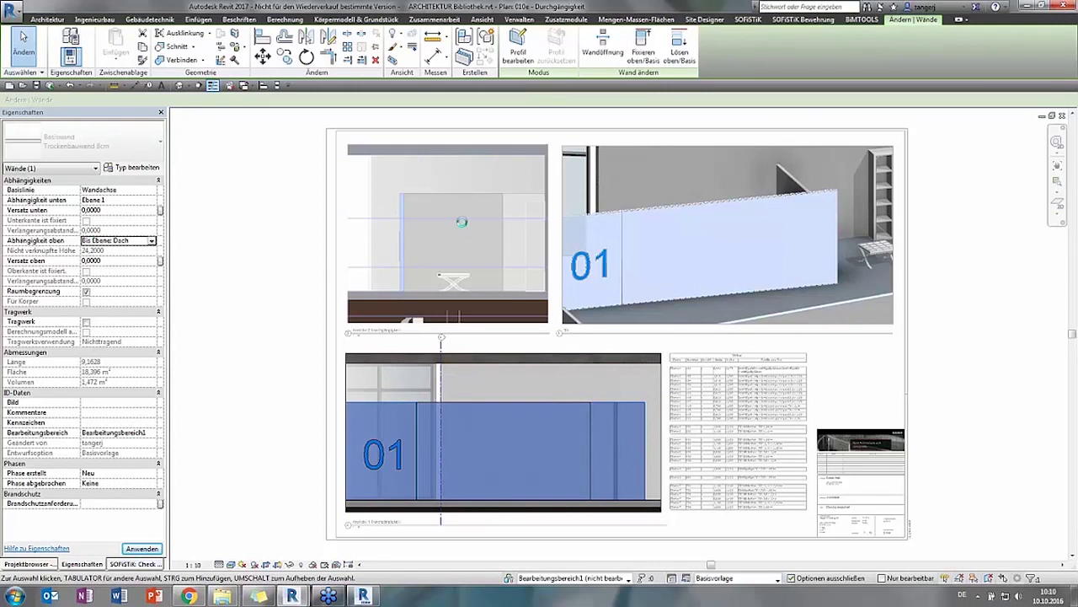
pyautogui.click(255, 286)
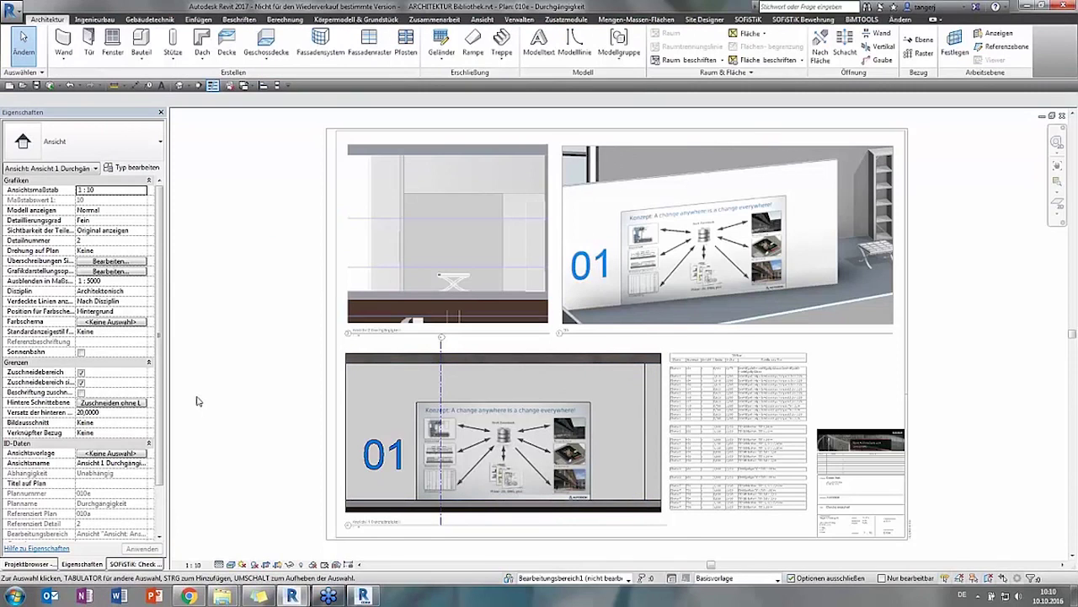
pyautogui.click(55, 564)
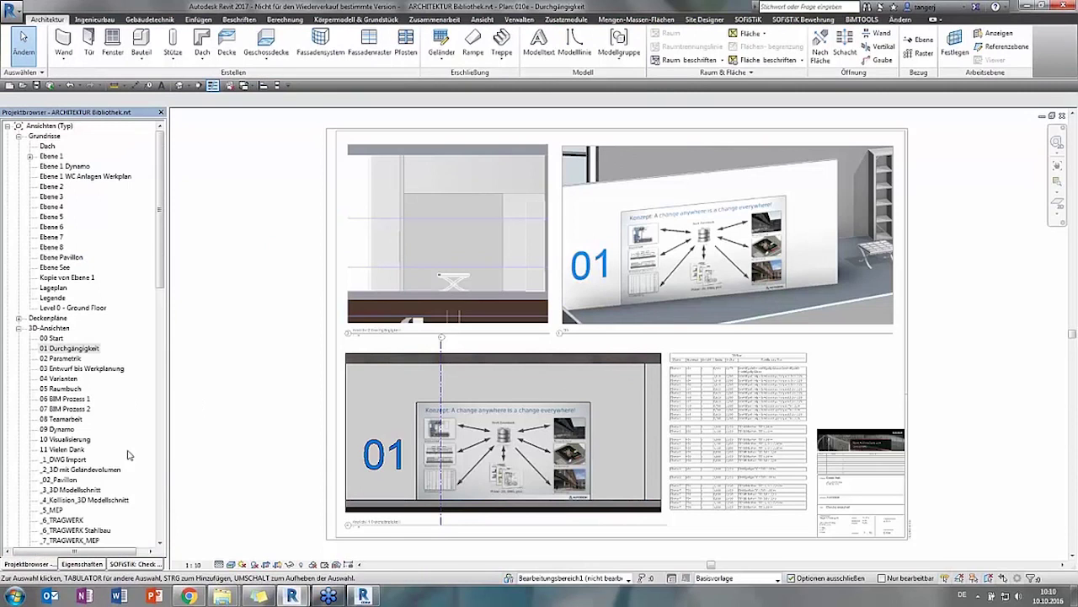
pyautogui.click(160, 390)
pyautogui.scroll(-1, 160, 390)
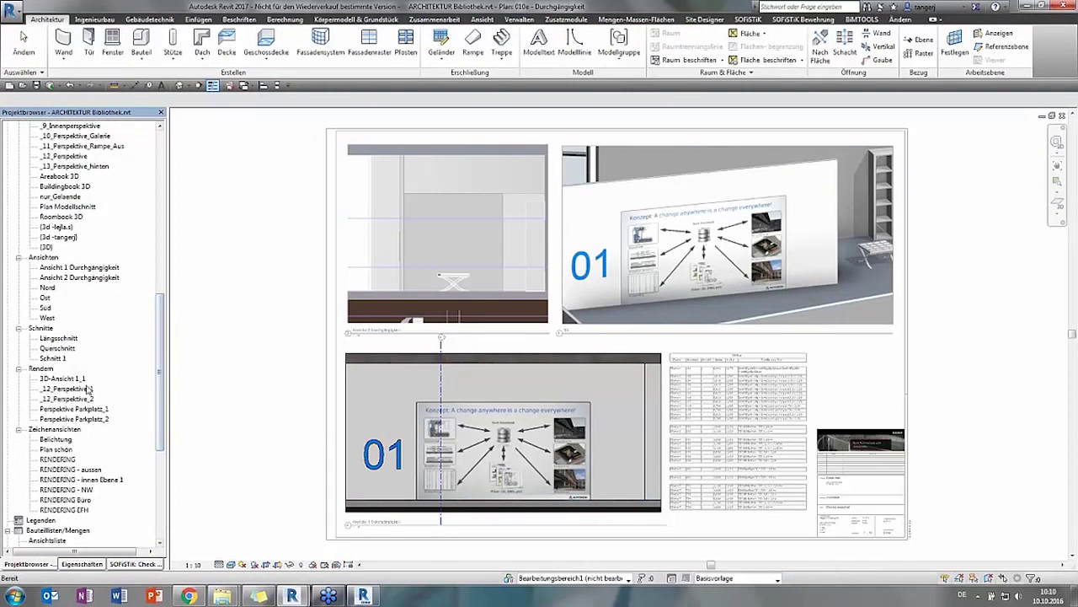
# Open the personal 3D view, orbit and zoom in, and select the tall poster wall
pyautogui.doubleClick(54, 238)
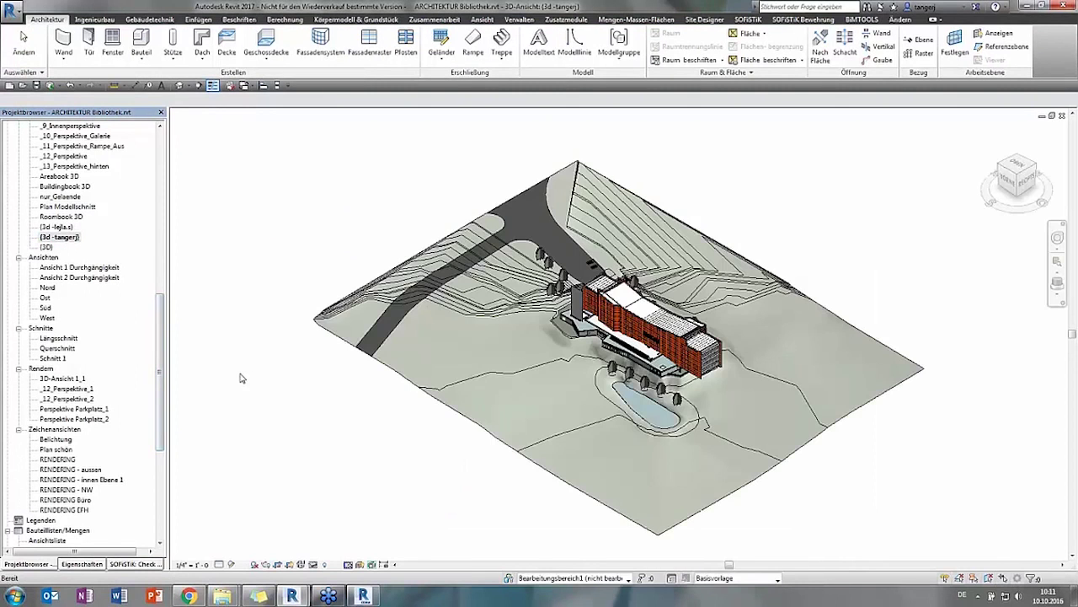
pyautogui.keyDown('shift'); pyautogui.moveTo(369, 375); pyautogui.dragTo(477, 349, button='middle'); pyautogui.keyUp('shift')
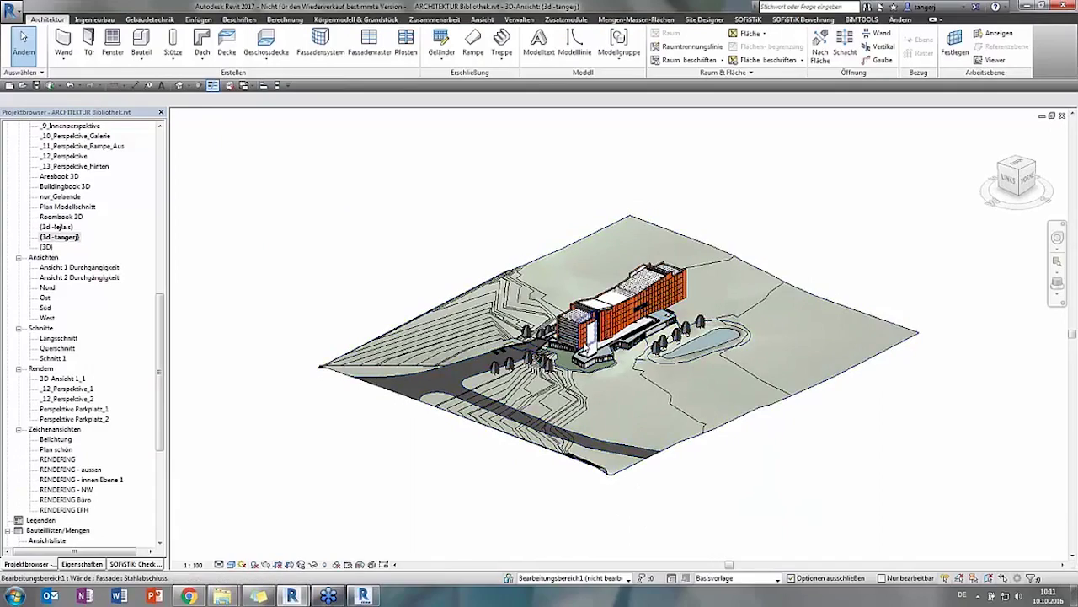
pyautogui.scroll(2, 581, 358)
pyautogui.scroll(2, 606, 383)
pyautogui.scroll(2, 625, 411)
pyautogui.scroll(1, 625, 412)
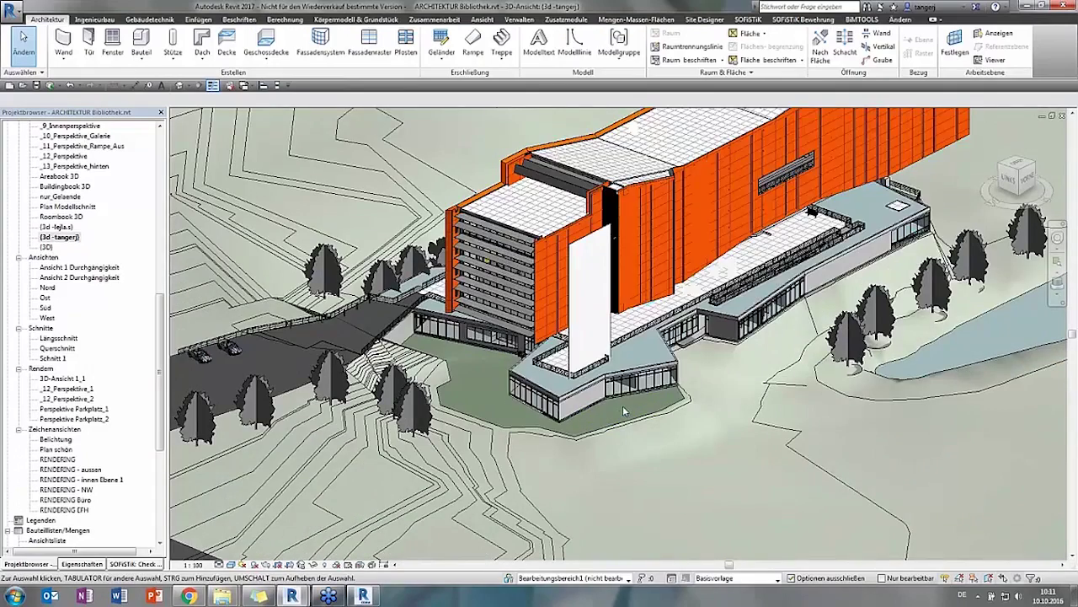
pyautogui.scroll(1, 605, 370)
pyautogui.scroll(1, 605, 370)
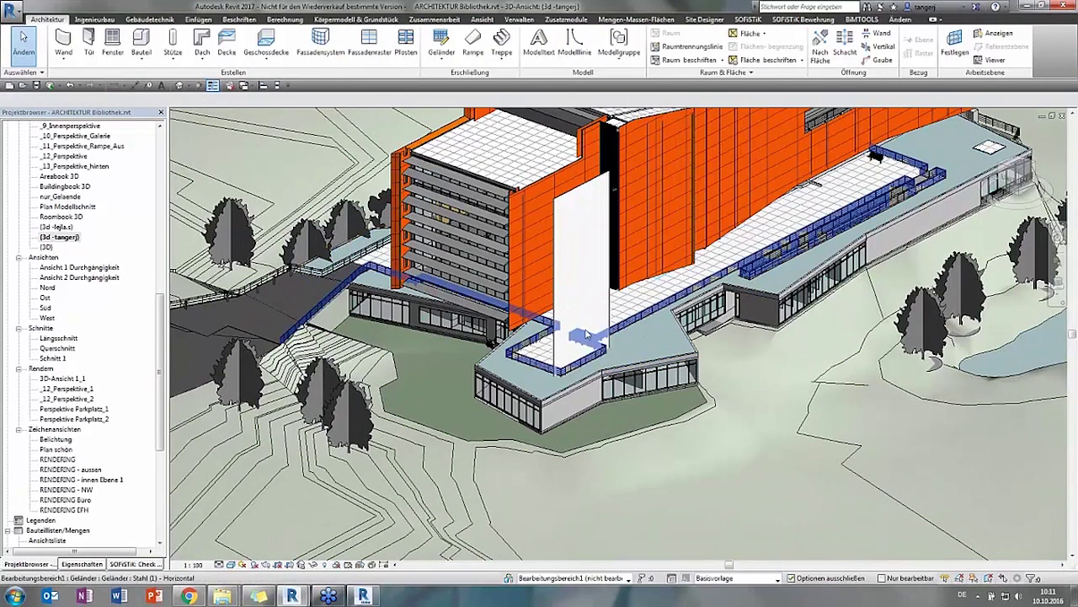
pyautogui.click(565, 202)
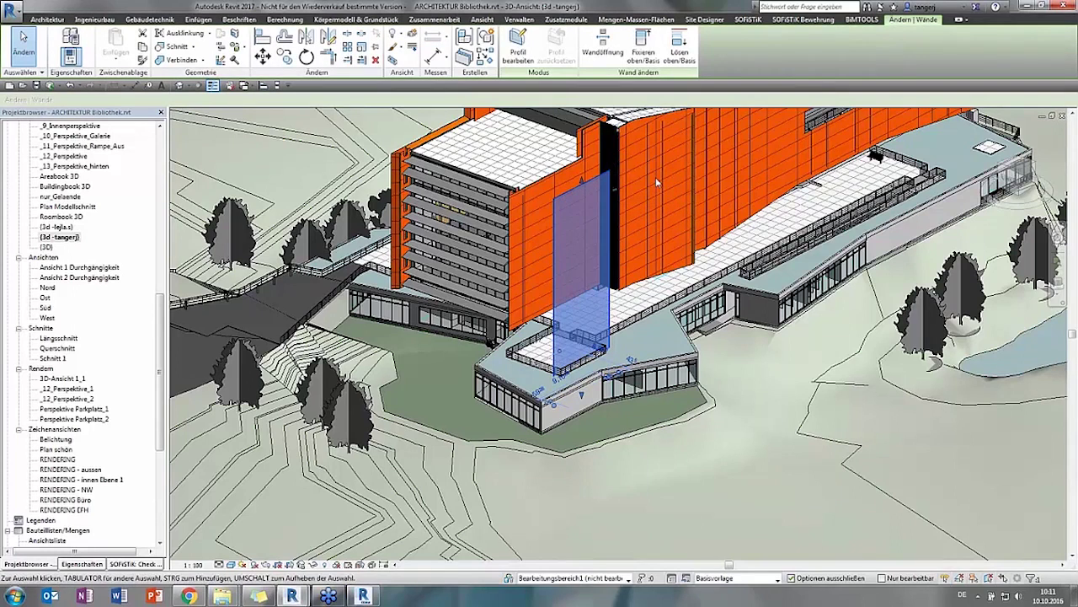
pyautogui.scroll(1, 652, 177)
pyautogui.scroll(1, 652, 177)
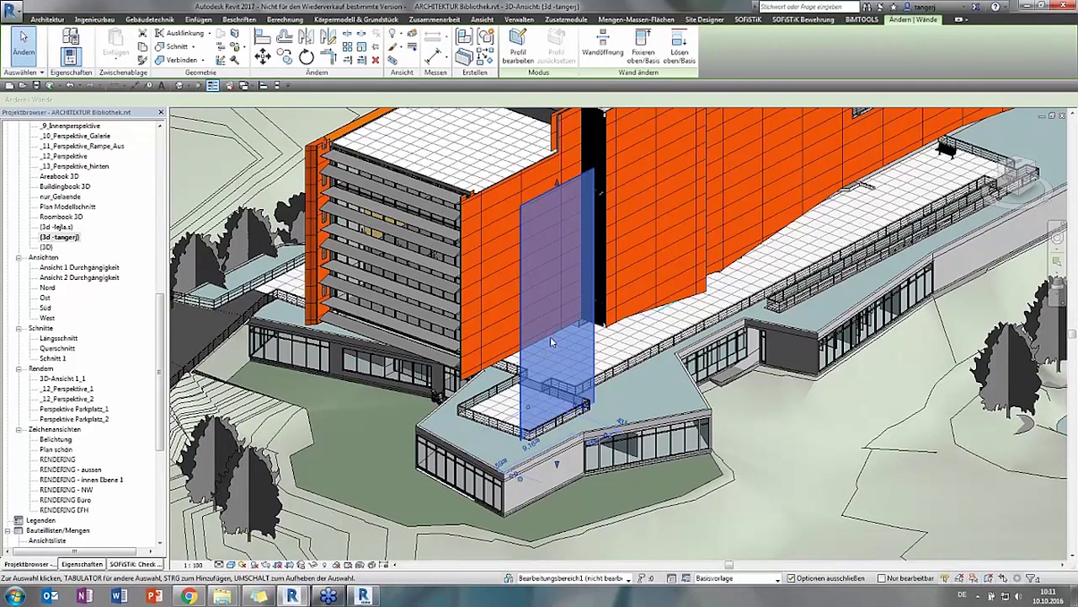
# Detach the wall's top from the pavilion's roof slab with Lösen oben/Basis
pyautogui.click(678, 49)
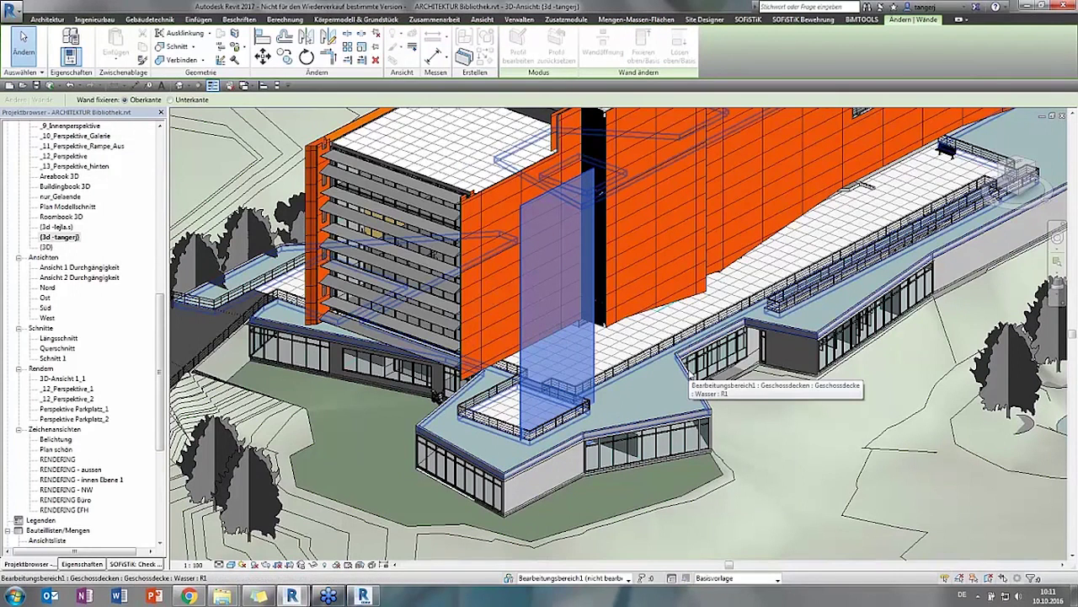
pyautogui.click(688, 376)
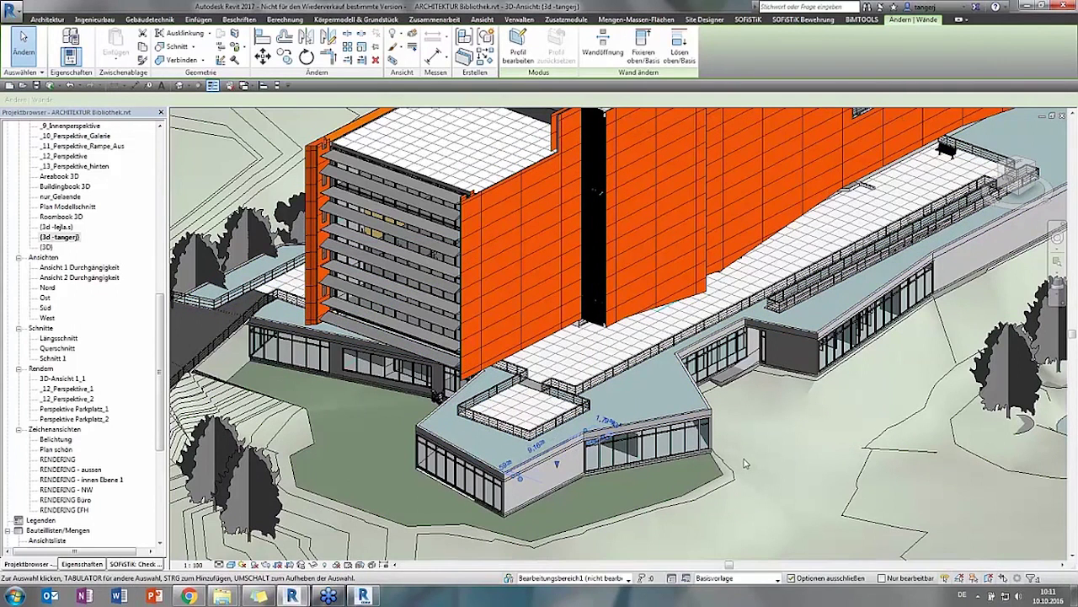
pyautogui.scroll(-8, 135, 468)
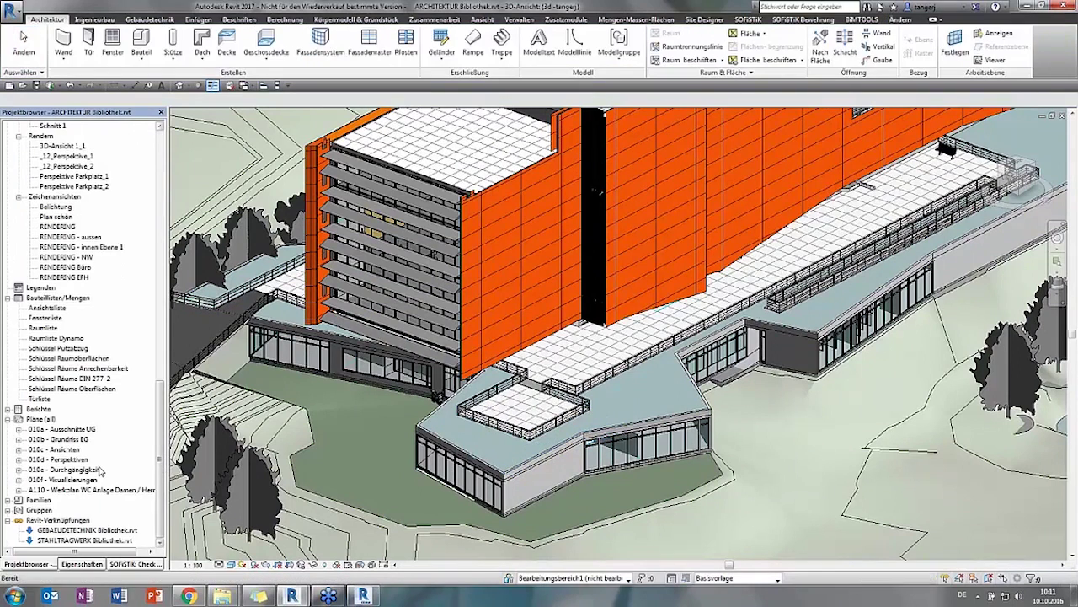
# Reopen sheet 010e - Durchgängigkeit and activate its lower viewport showing the tall plain wall
pyautogui.doubleClick(83, 470)
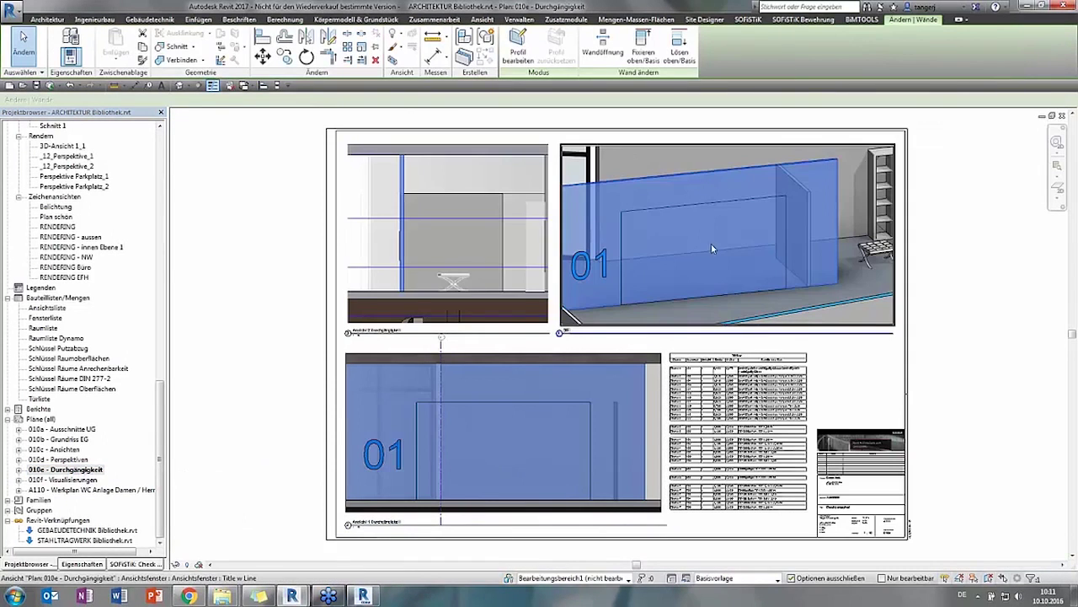
pyautogui.click(257, 358)
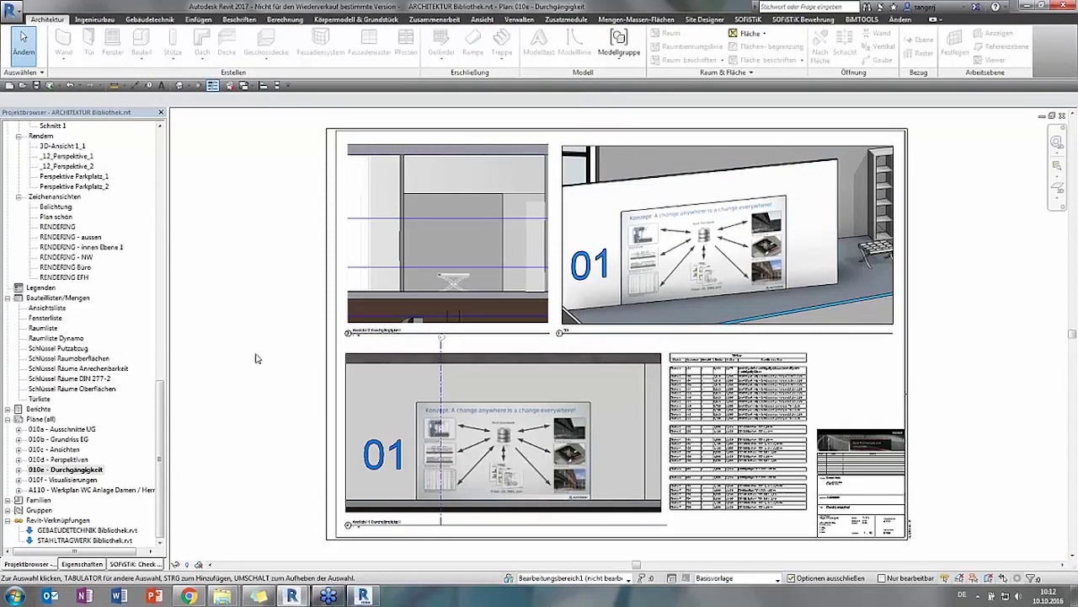
pyautogui.doubleClick(624, 365)
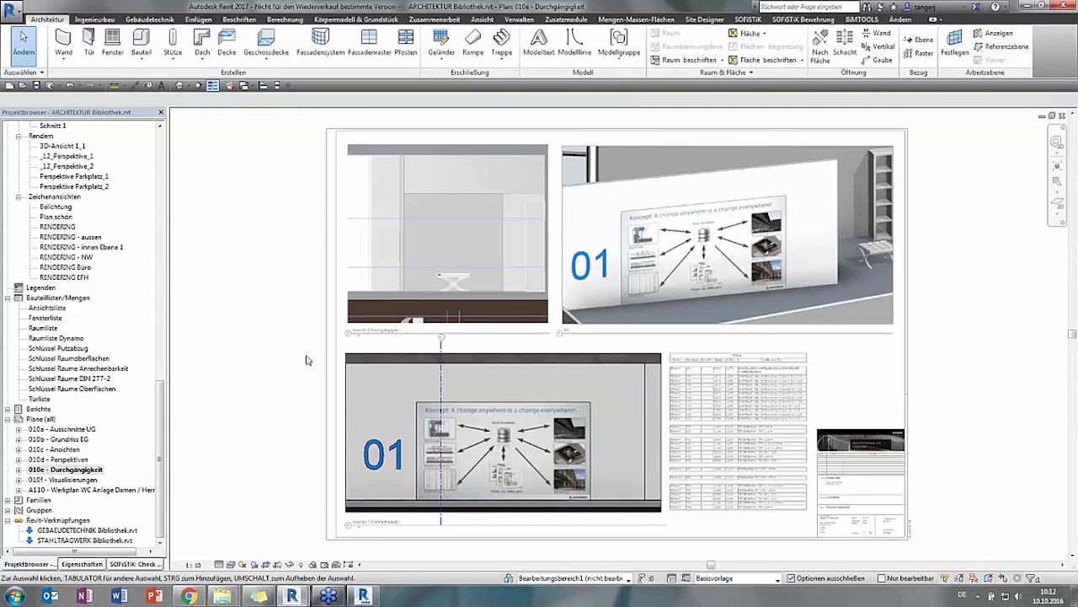
# Place a door in the poster wall of the lower section viewport on sheet 010e
pyautogui.click(89, 43)
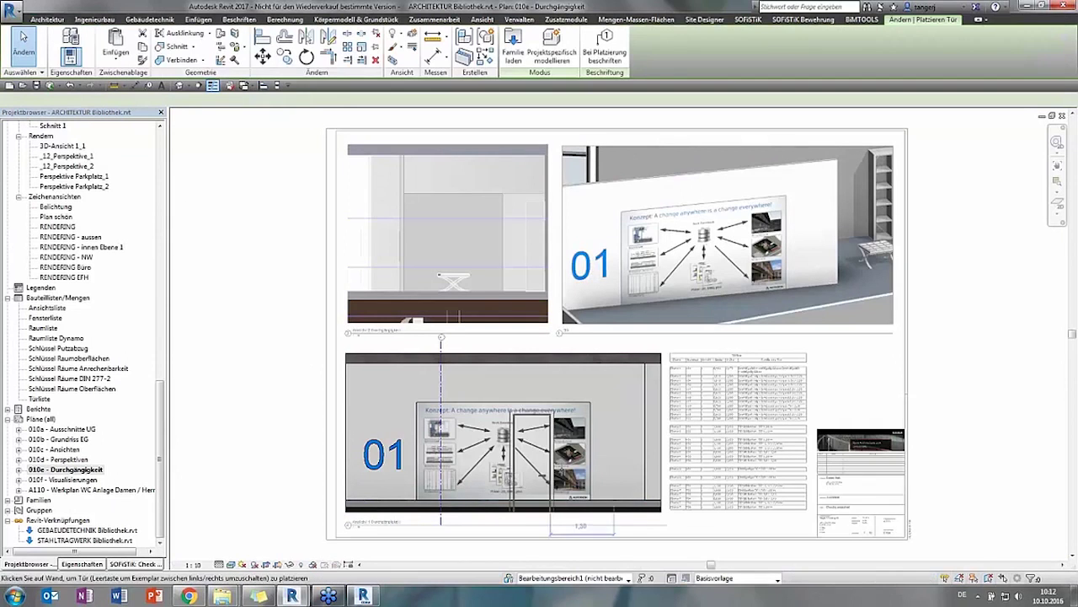
pyautogui.click(613, 449)
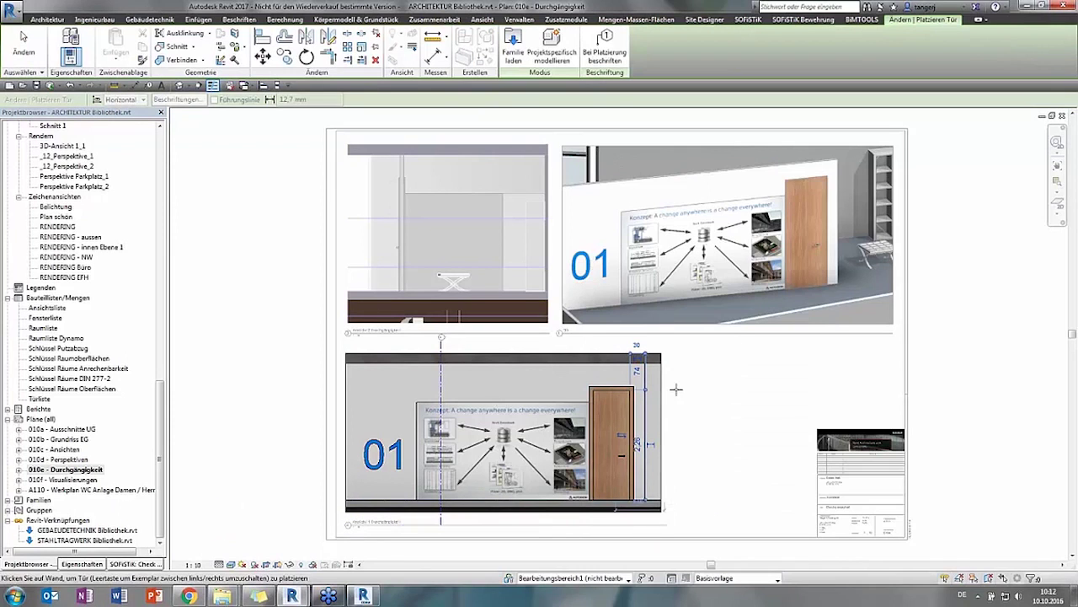
pyautogui.press('Escape')
pyautogui.press('Escape')
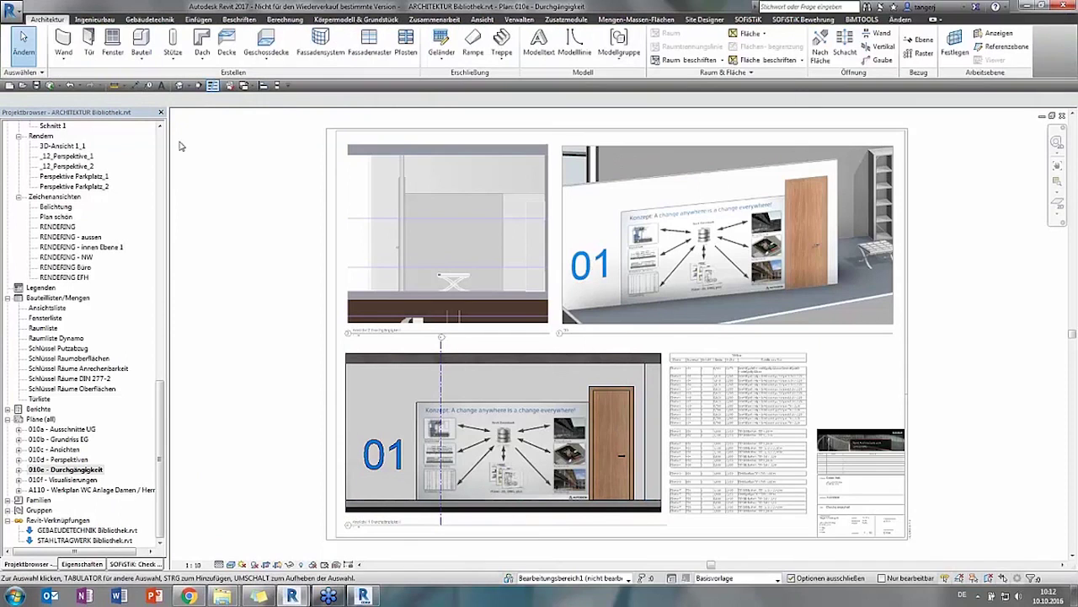
# Undo the door, redo it, then undo it again so the wall stays plain
pyautogui.click(72, 86)
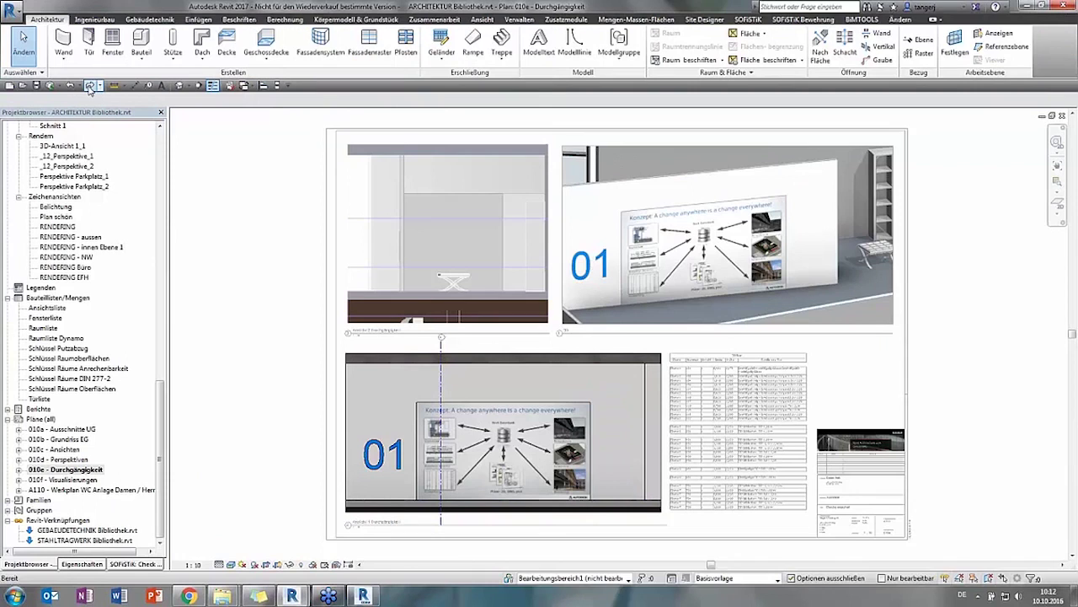
pyautogui.click(91, 87)
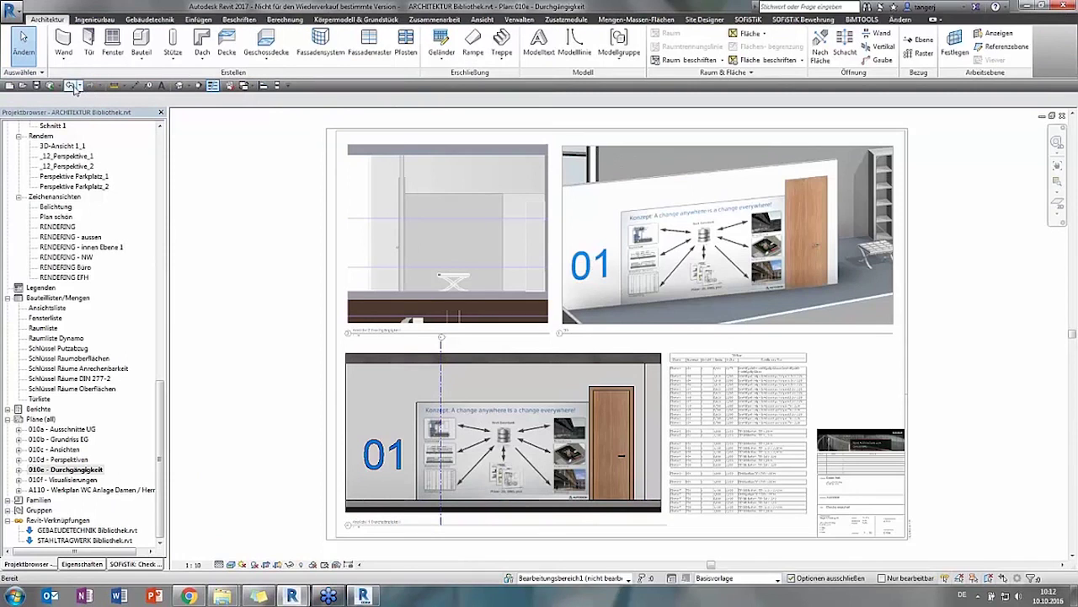
pyautogui.click(72, 86)
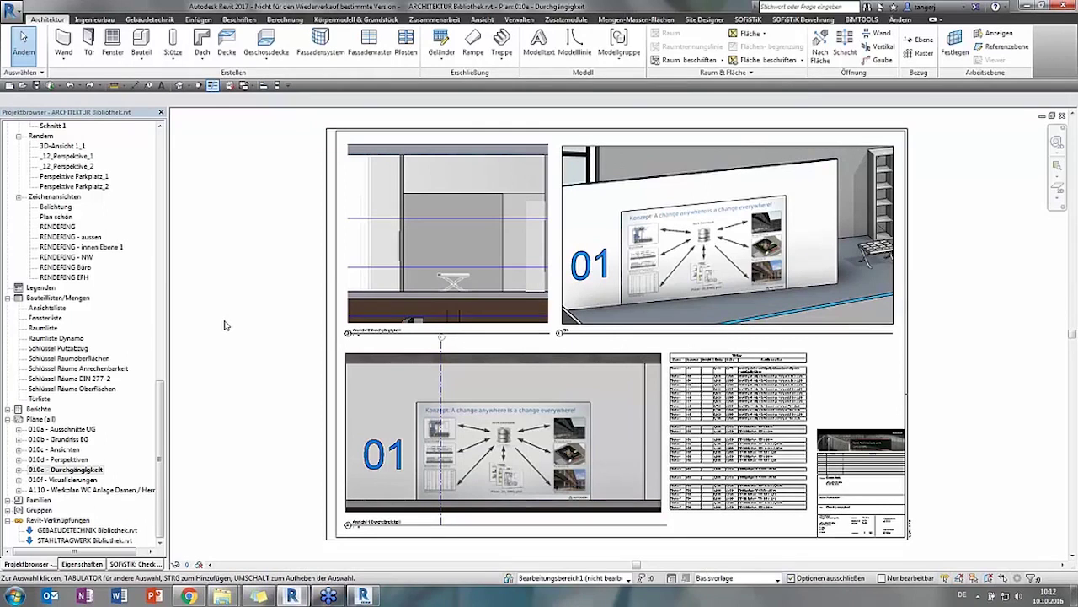
pyautogui.click(162, 348)
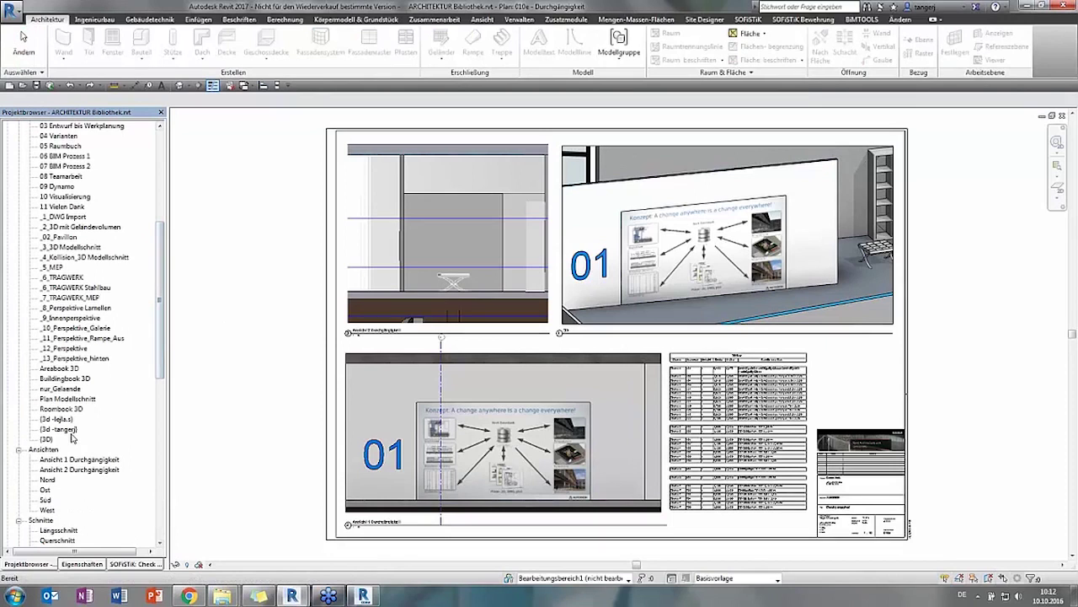
# Open section Schnitt 1 and the default {3D} view, then tile them side by side
pyautogui.moveTo(160, 246); pyautogui.dragTo(159, 308)
pyautogui.doubleClick(52, 398)
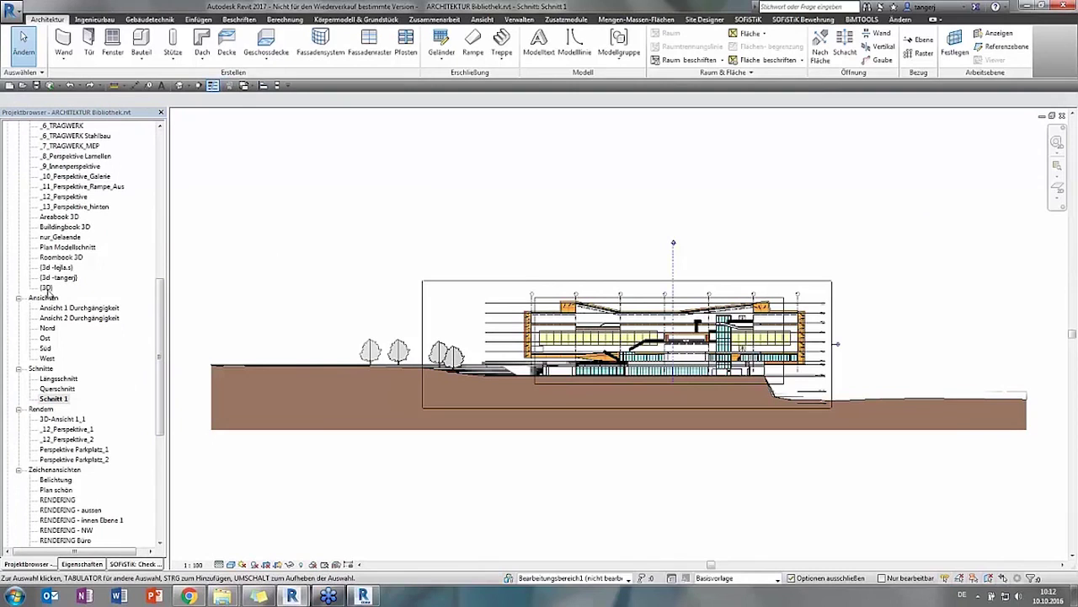
pyautogui.doubleClick(47, 289)
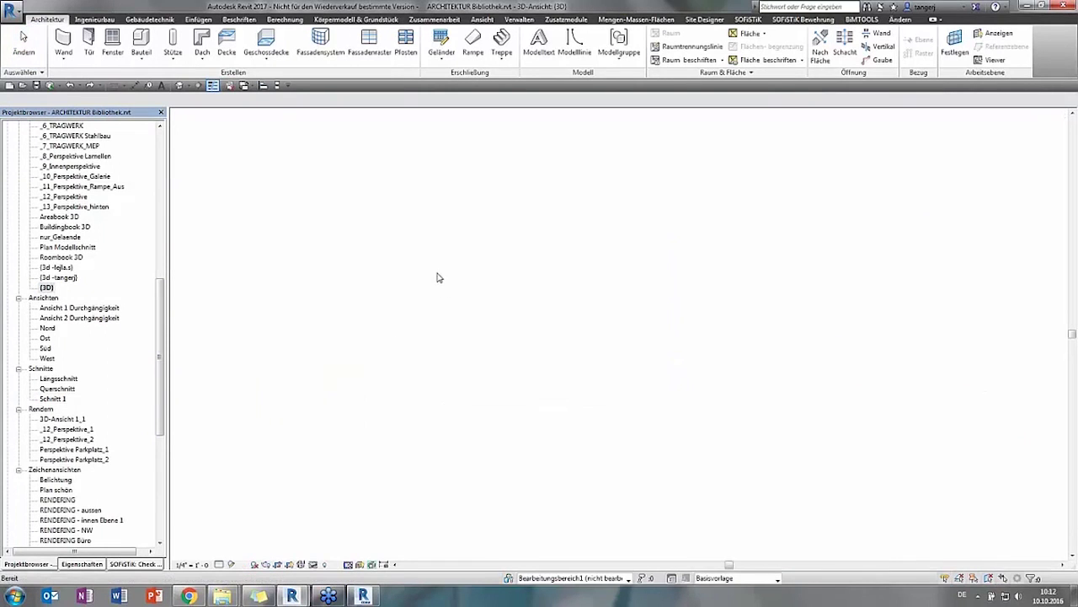
pyautogui.click(278, 86)
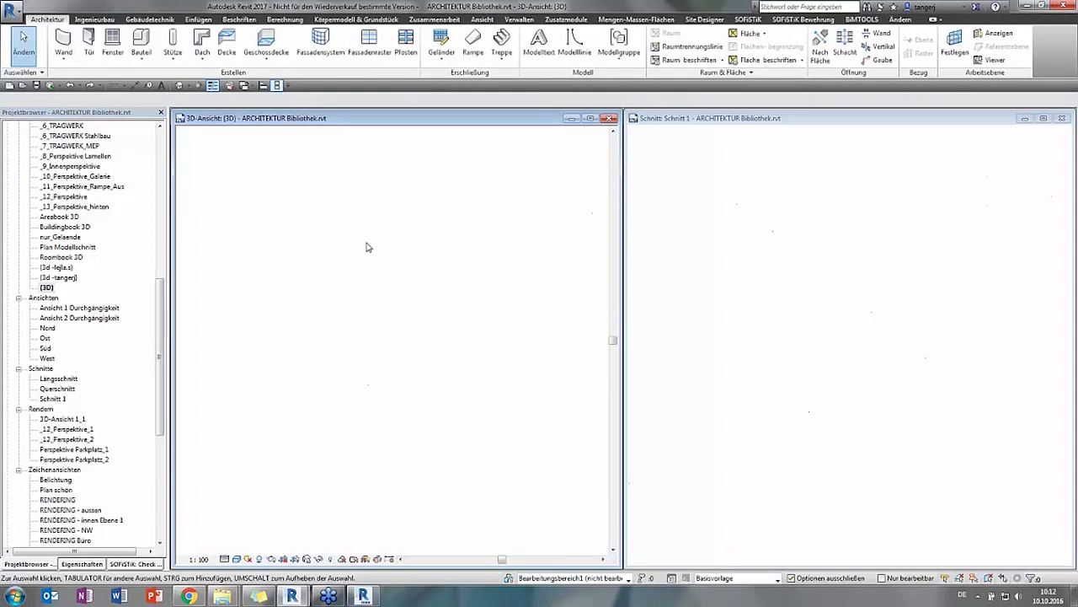
# Pan and zoom the 3D view in on the orange-clad building
pyautogui.moveTo(236, 438)
pyautogui.mouseDown(button='middle')
pyautogui.moveTo(242, 381)
pyautogui.moveTo(326, 313)
pyautogui.mouseUp(button='middle')
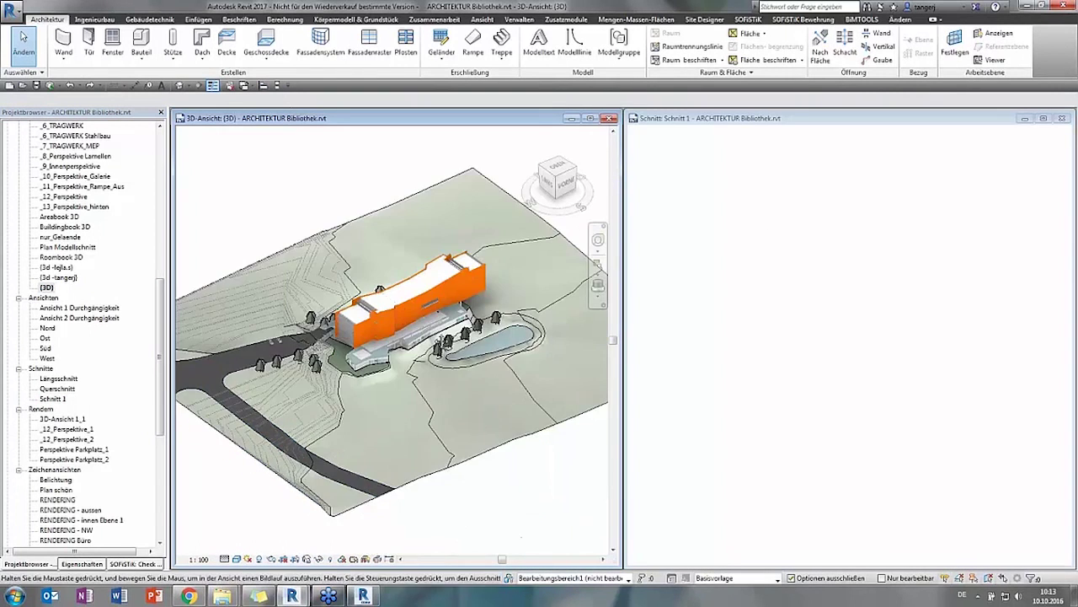
pyautogui.scroll(4, 326, 313)
pyautogui.scroll(3, 337, 299)
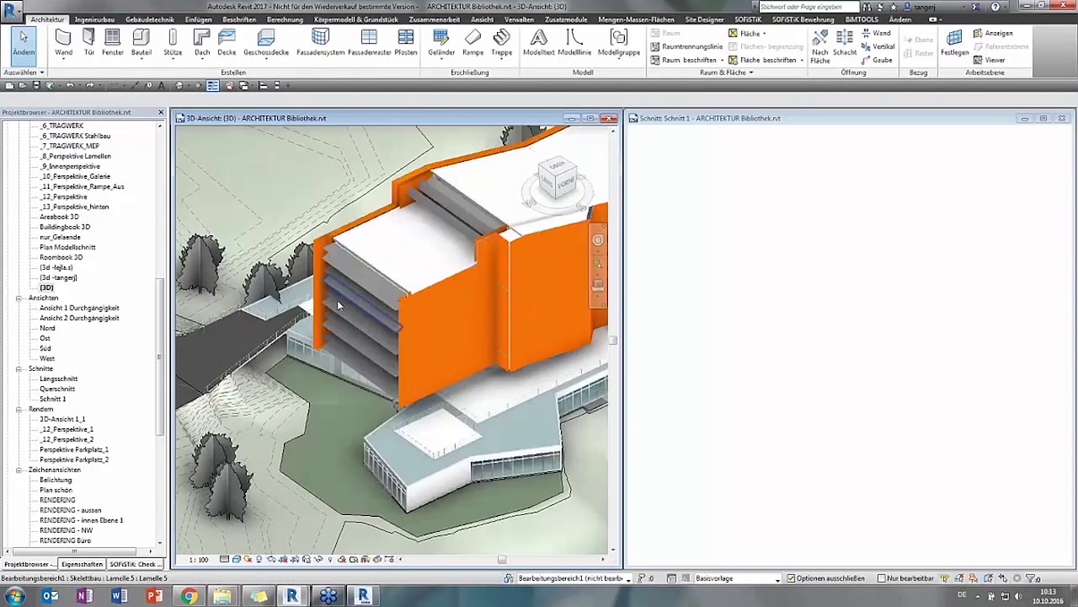
pyautogui.scroll(3, 337, 300)
# Zoom and pan section Schnitt 1 to frame the facade and levels between grids 6 and 7
pyautogui.click(853, 267)
pyautogui.scroll(2, 838, 235)
pyautogui.scroll(1, 867, 246)
pyautogui.scroll(2, 868, 246)
pyautogui.scroll(2, 957, 366)
pyautogui.scroll(2, 973, 402)
pyautogui.scroll(2, 972, 402)
pyautogui.scroll(2, 973, 402)
pyautogui.scroll(2, 926, 430)
pyautogui.scroll(1, 922, 421)
pyautogui.scroll(1, 918, 345)
pyautogui.moveTo(921, 362); pyautogui.dragTo(962, 372, button='middle')
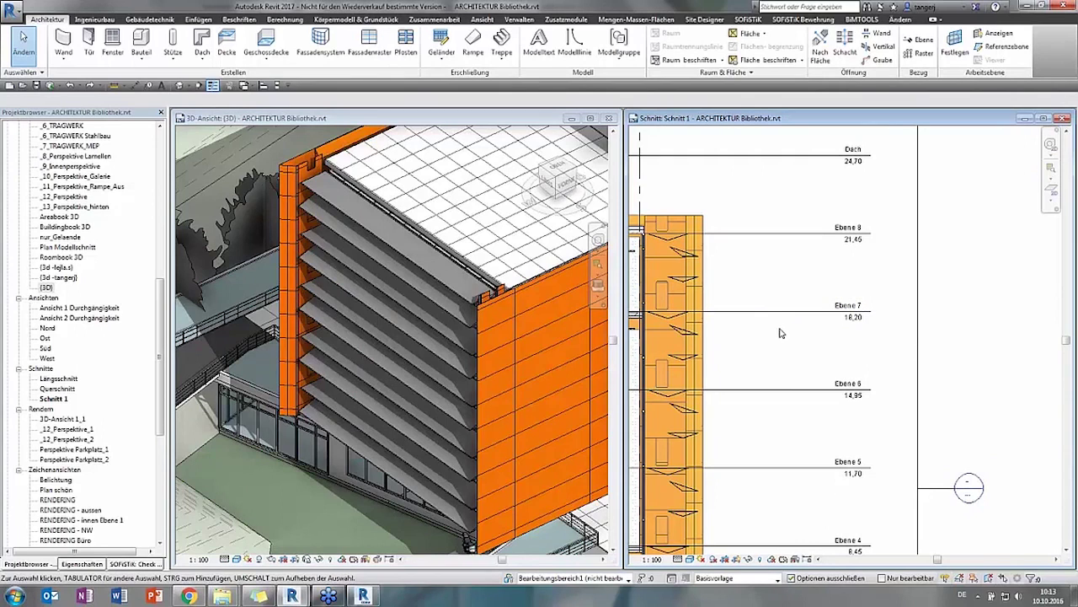
pyautogui.scroll(-2, 780, 334)
pyautogui.moveTo(780, 337); pyautogui.dragTo(920, 326, button='middle')
pyautogui.scroll(-1, 877, 320)
pyautogui.scroll(-1, 878, 321)
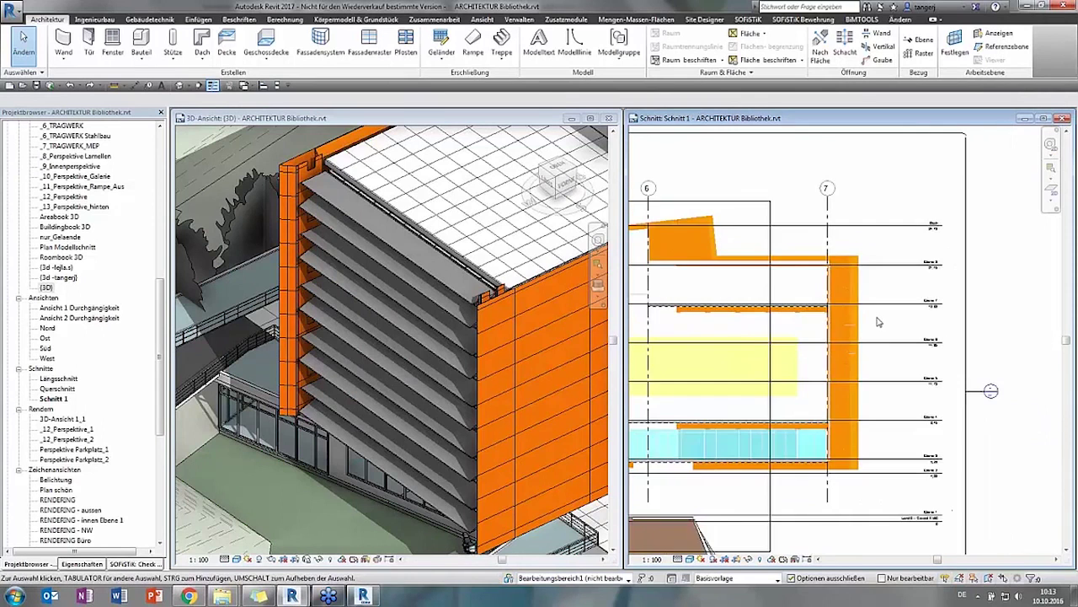
pyautogui.scroll(-1, 876, 324)
pyautogui.scroll(-1, 874, 326)
pyautogui.moveTo(900, 328); pyautogui.dragTo(953, 313, button='middle')
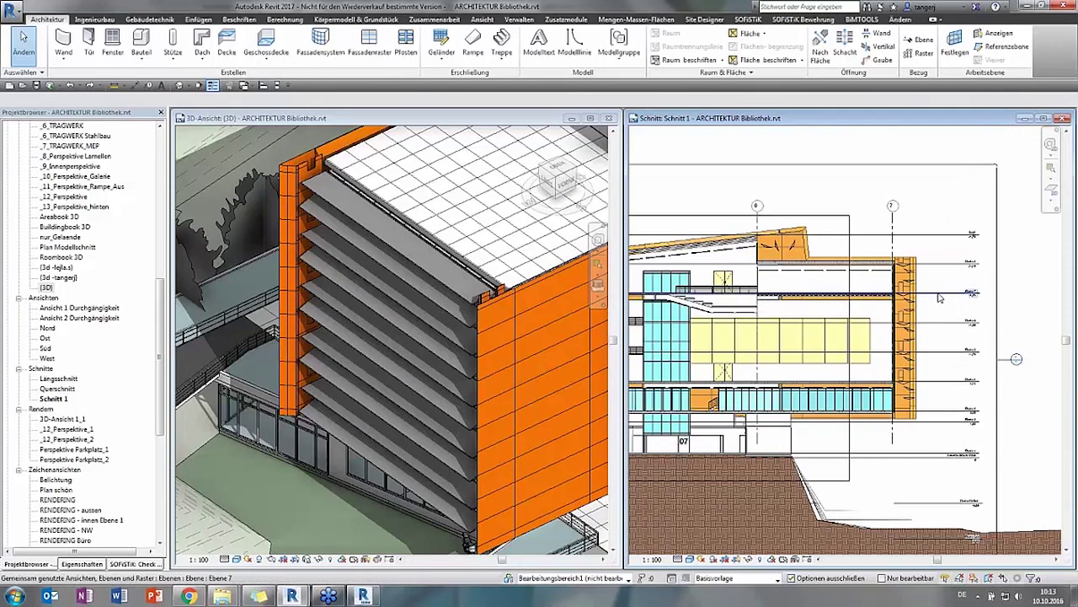
# Raise level Ebene 7 in the section from 18,20 to 18,40
pyautogui.click(942, 294)
pyautogui.click(944, 300)
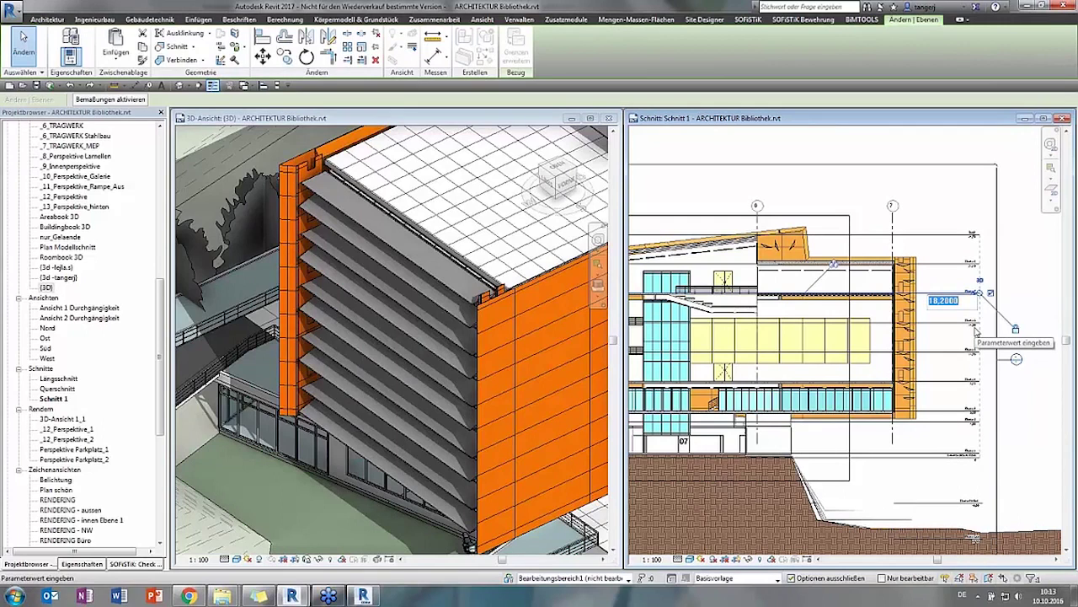
pyautogui.write('18,4')
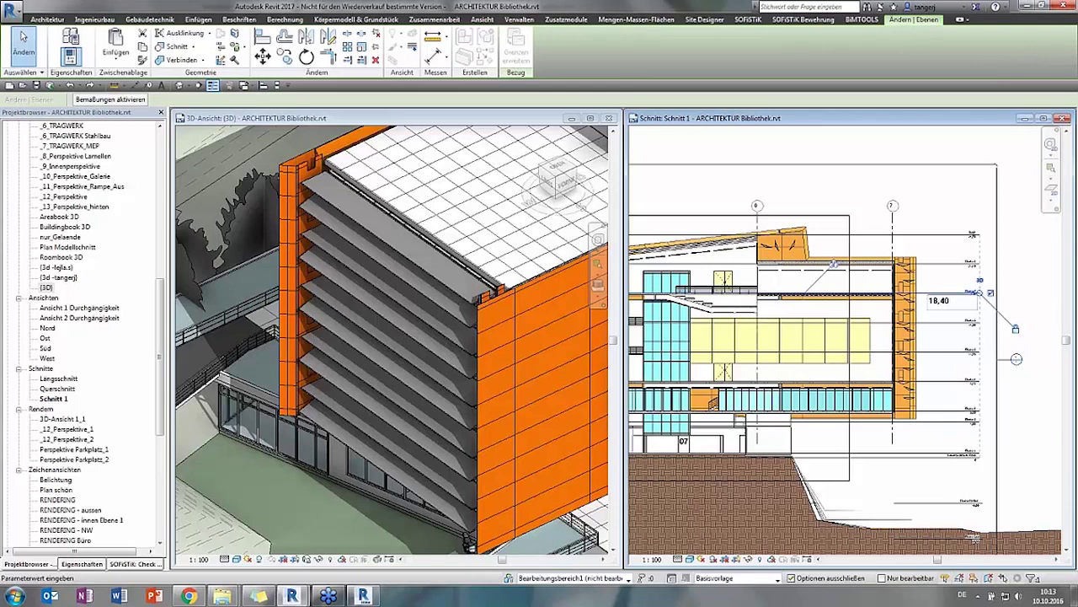
pyautogui.press('Return')
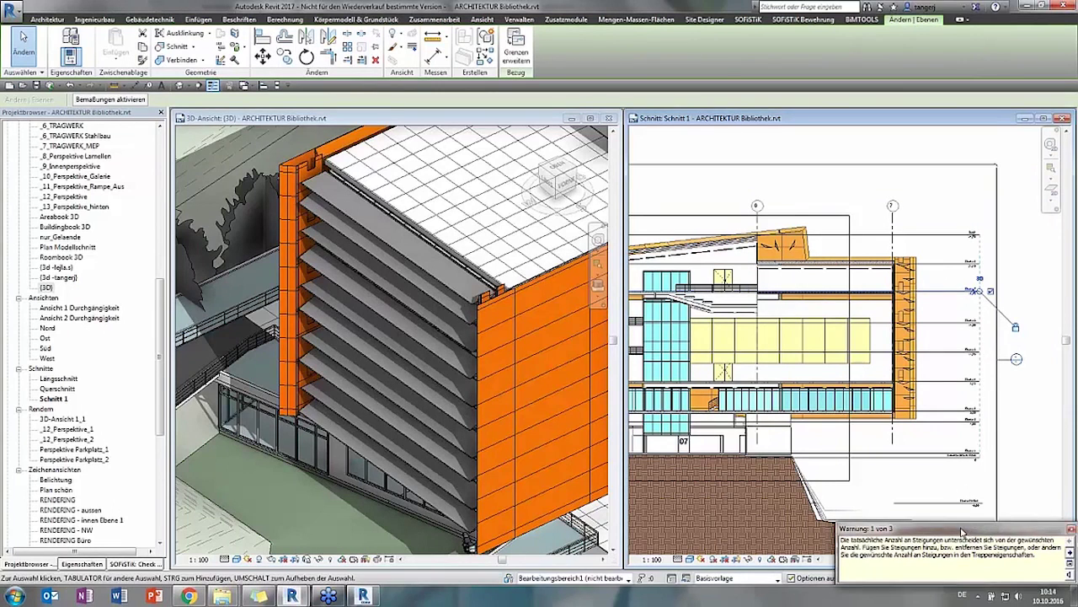
# Step through the three stair riser warnings to the last one
pyautogui.moveTo(961, 532); pyautogui.dragTo(841, 462)
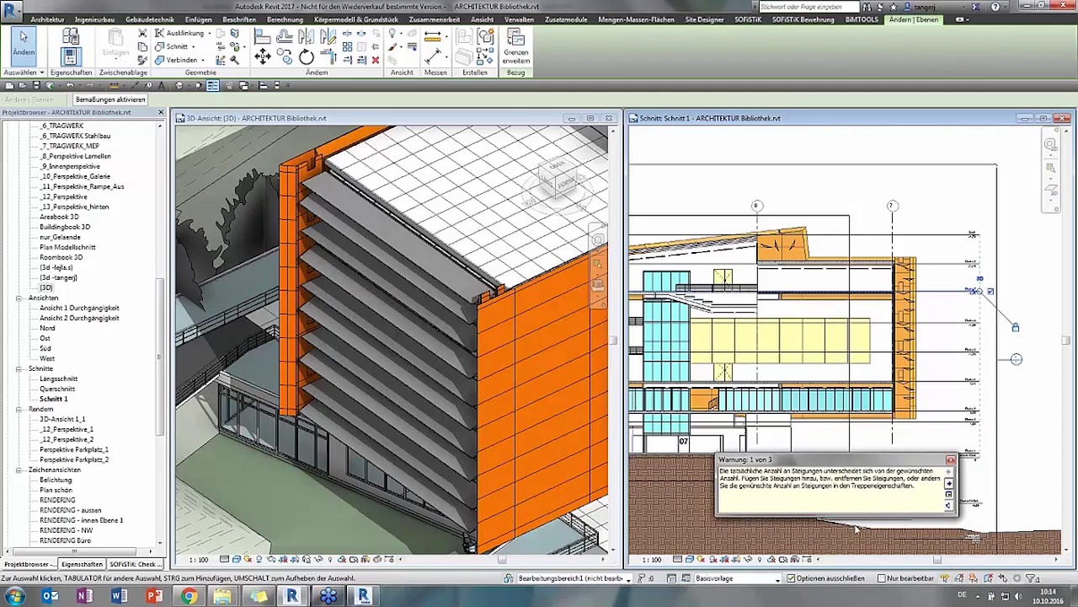
pyautogui.moveTo(906, 462); pyautogui.dragTo(973, 485)
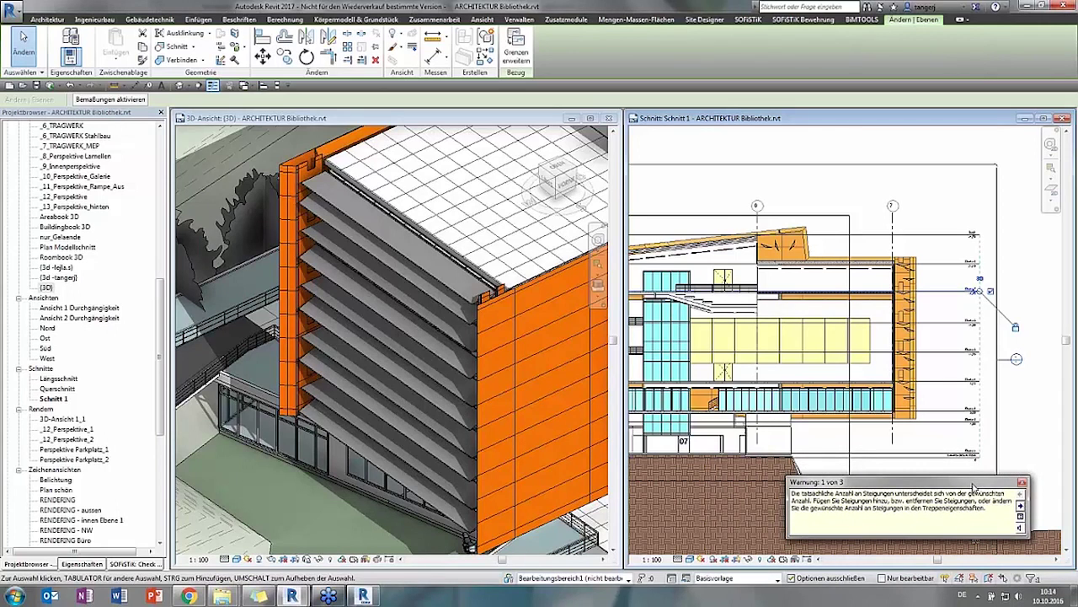
pyautogui.click(1020, 506)
pyautogui.click(1021, 505)
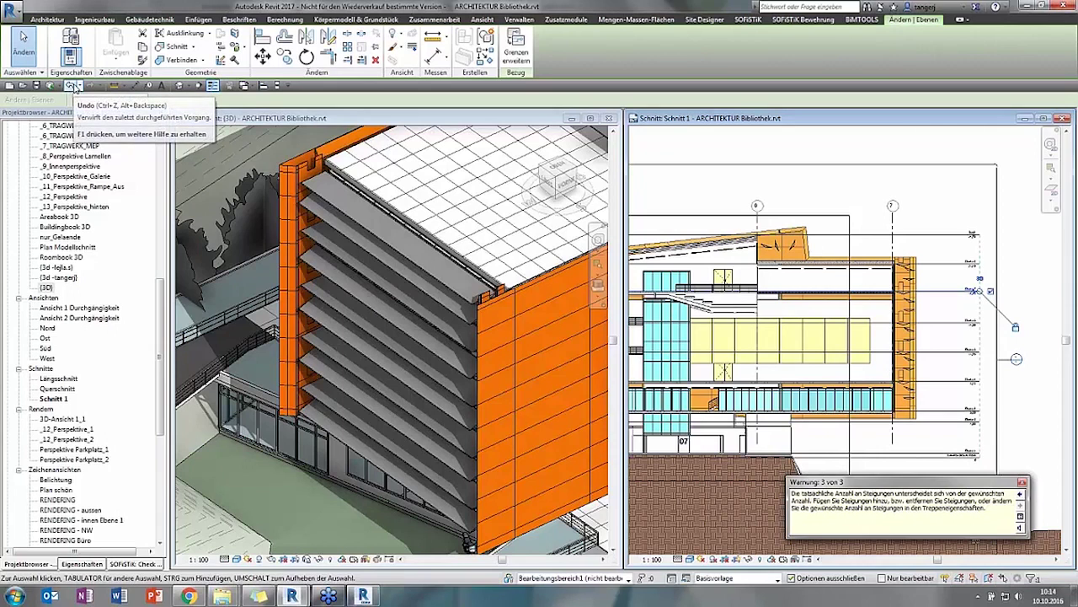
# Undo back past the Ebene 7 elevation change and close the stair riser warning
pyautogui.click(71, 86)
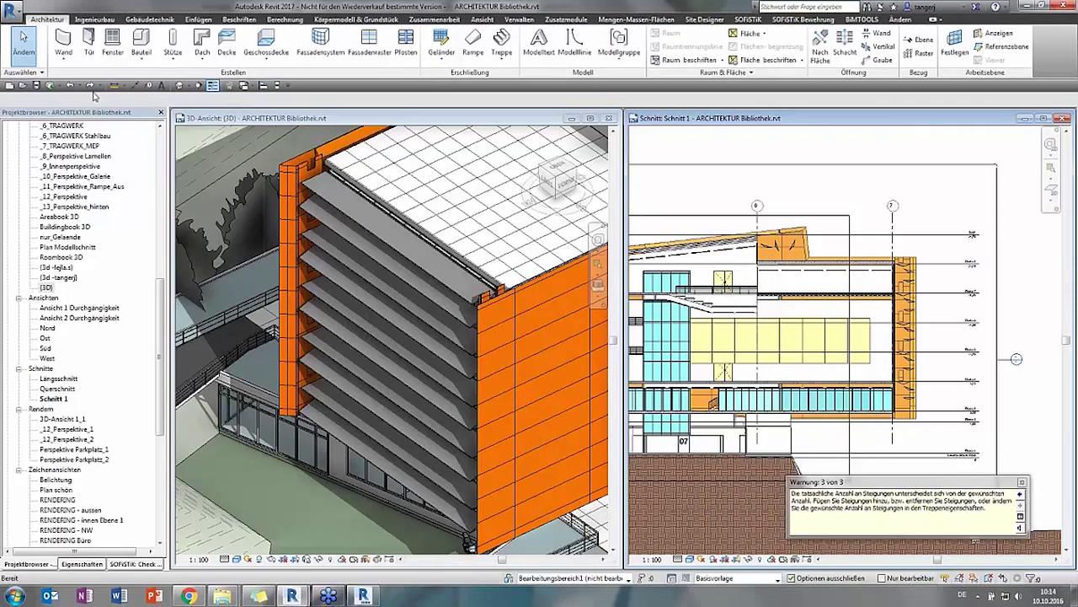
pyautogui.hotkey('ctrl', 'z')
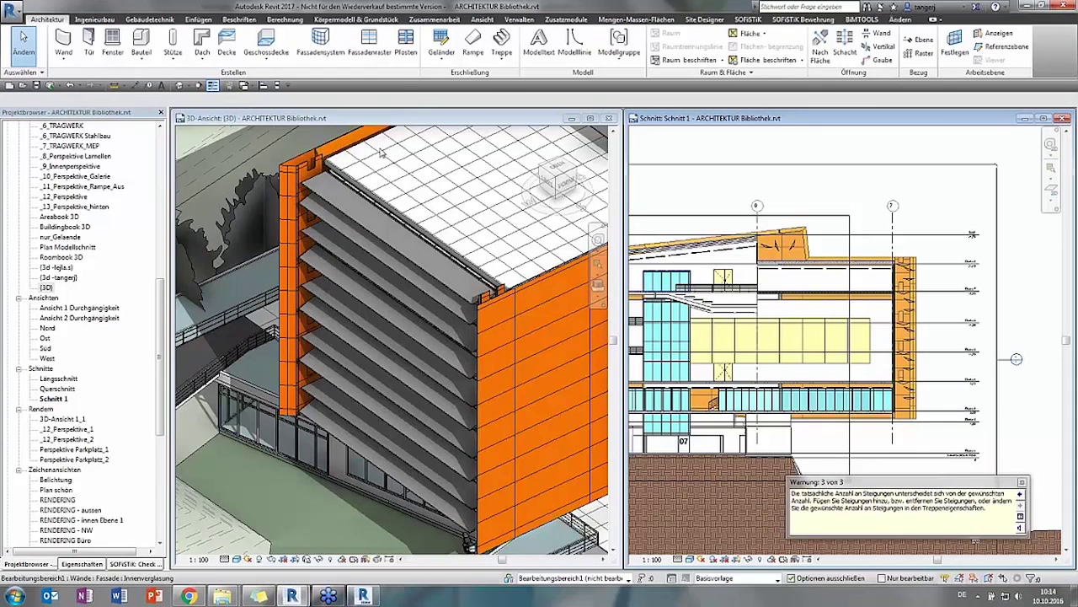
pyautogui.click(69, 86)
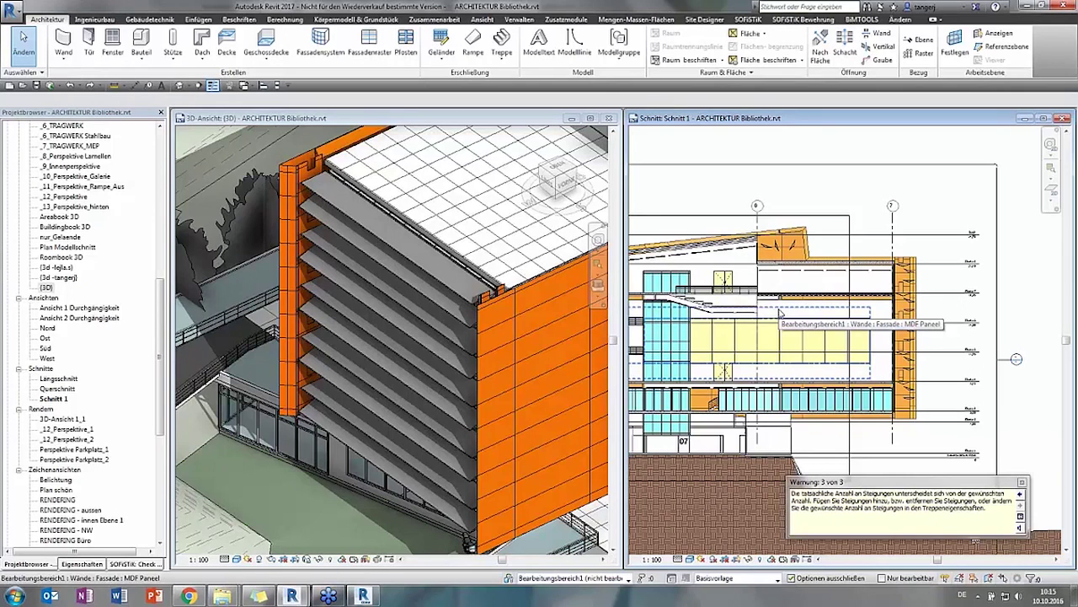
pyautogui.click(1022, 483)
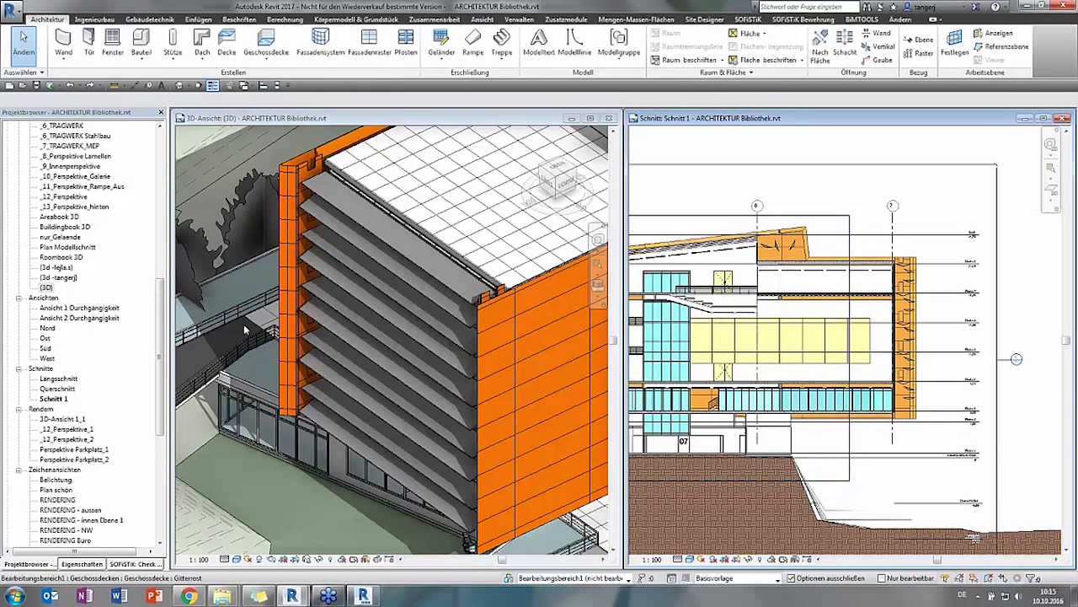
pyautogui.scroll(10, 63, 243)
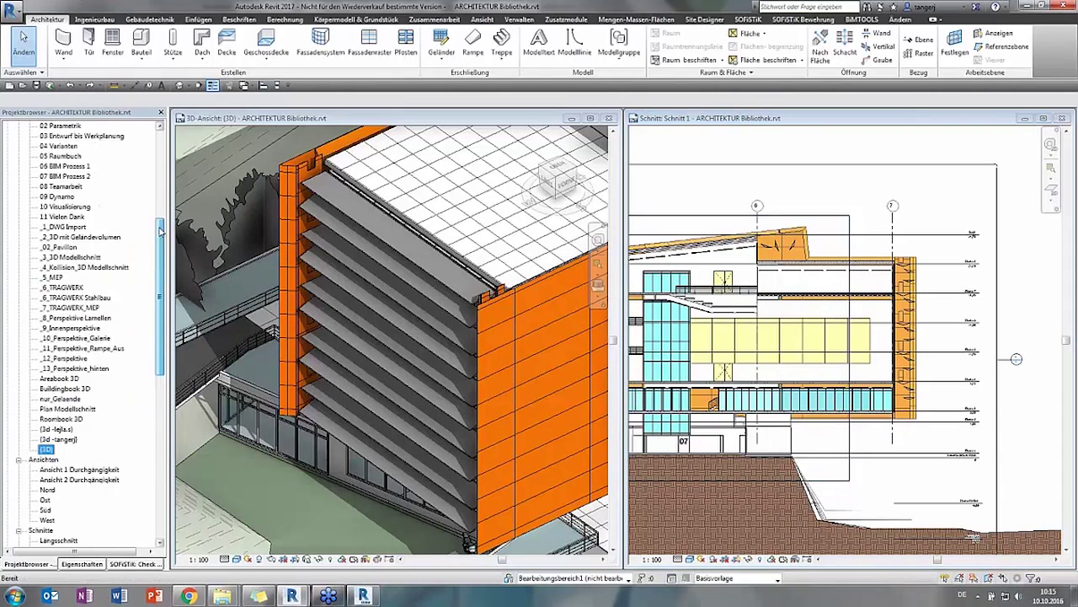
# Open 3D view 02 Parametrik full-size and select the table combination to show Laenge 2,2000 and Tiefe 1,0000
pyautogui.doubleClick(62, 247)
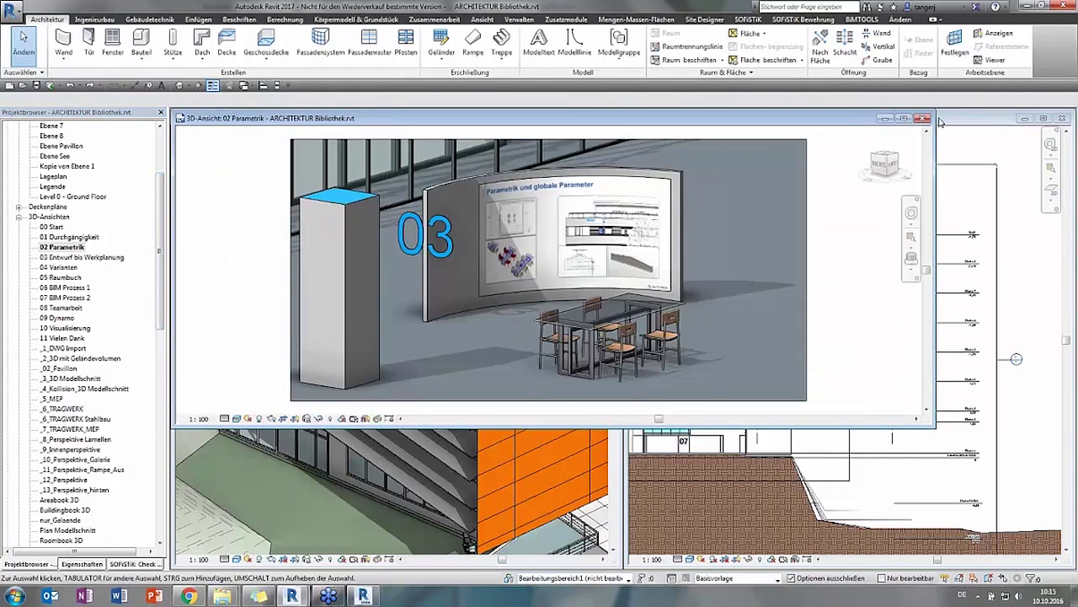
pyautogui.click(908, 122)
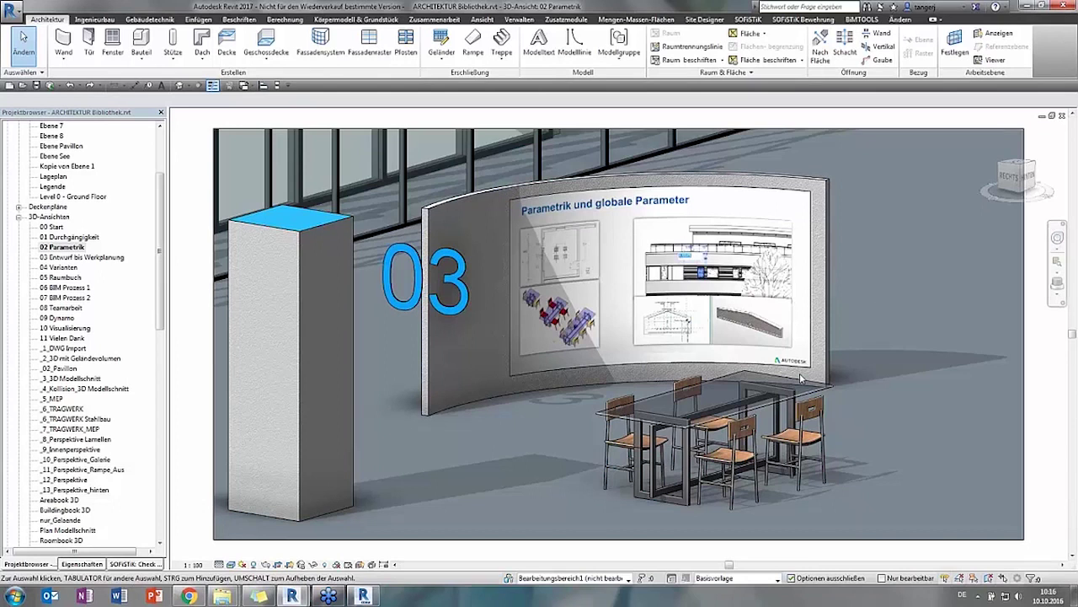
pyautogui.click(779, 403)
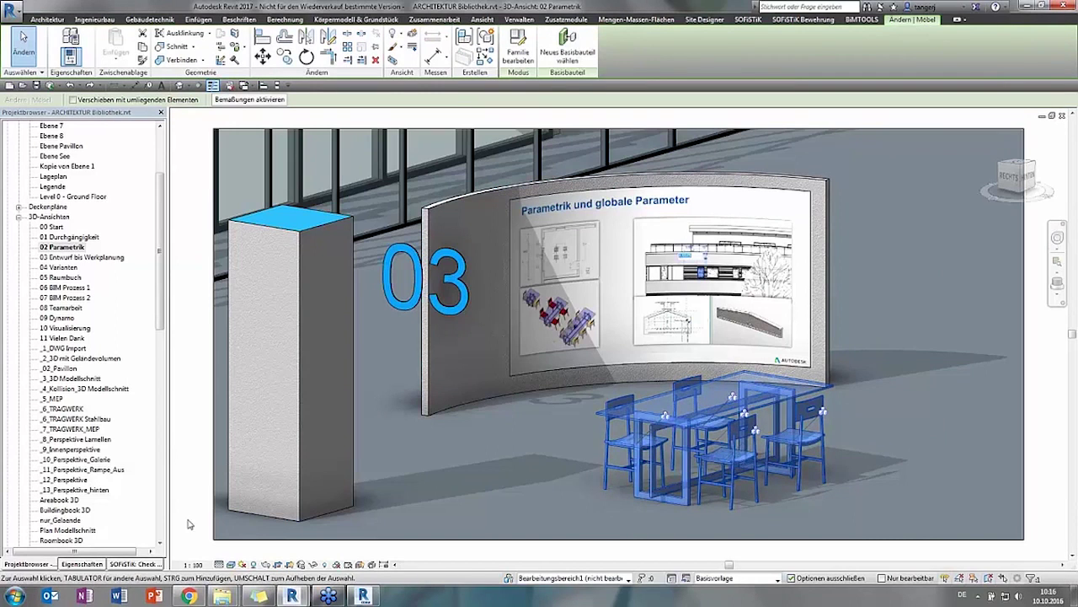
pyautogui.click(82, 564)
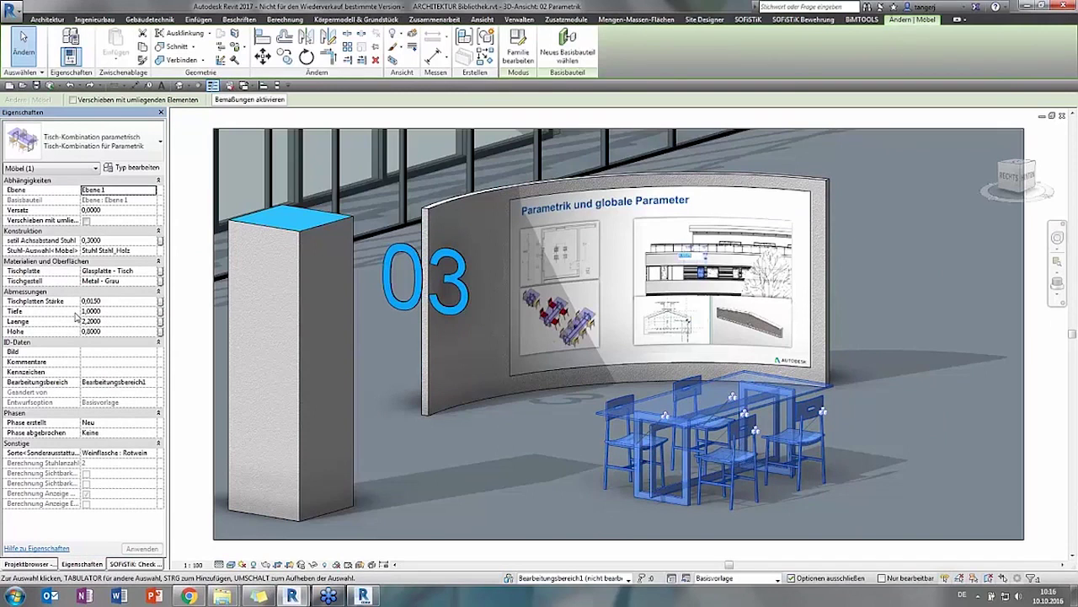
# Shorten the parametric table's Laenge to 1,5
pyautogui.click(118, 321)
pyautogui.write('1')
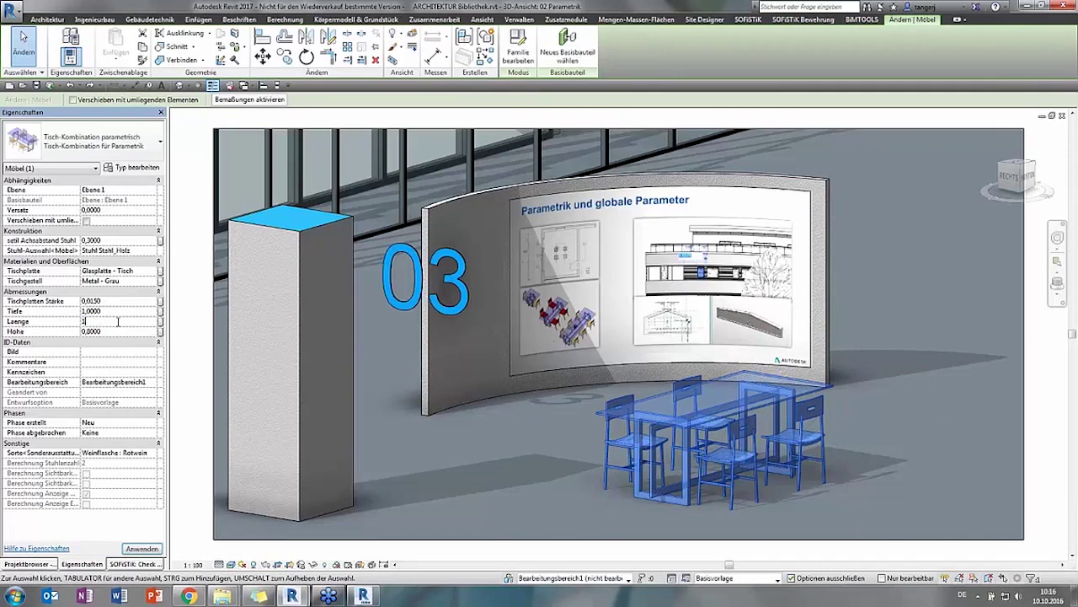
pyautogui.write(',5')
pyautogui.press('Return')
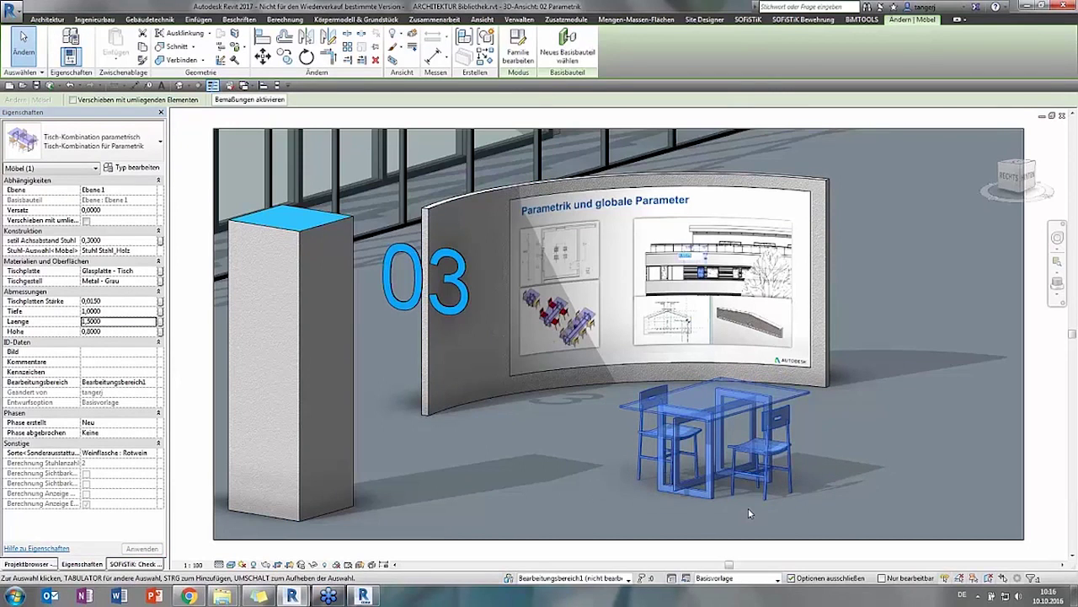
pyautogui.click(1045, 397)
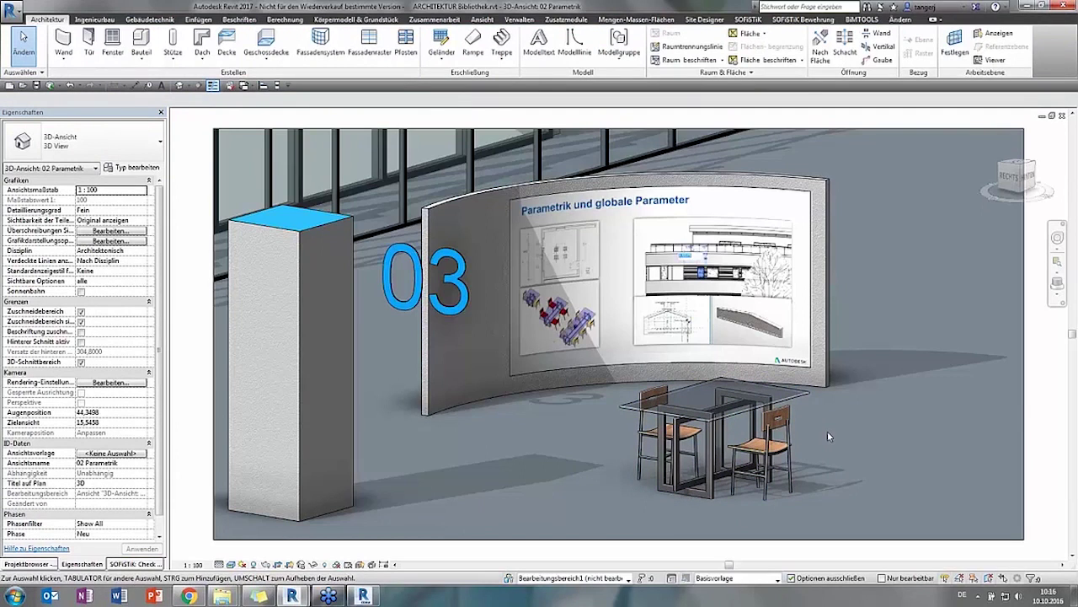
# Switch the chairs to Stuhl Polster : Holz Birke and lengthen the table to 3,5
pyautogui.click(734, 419)
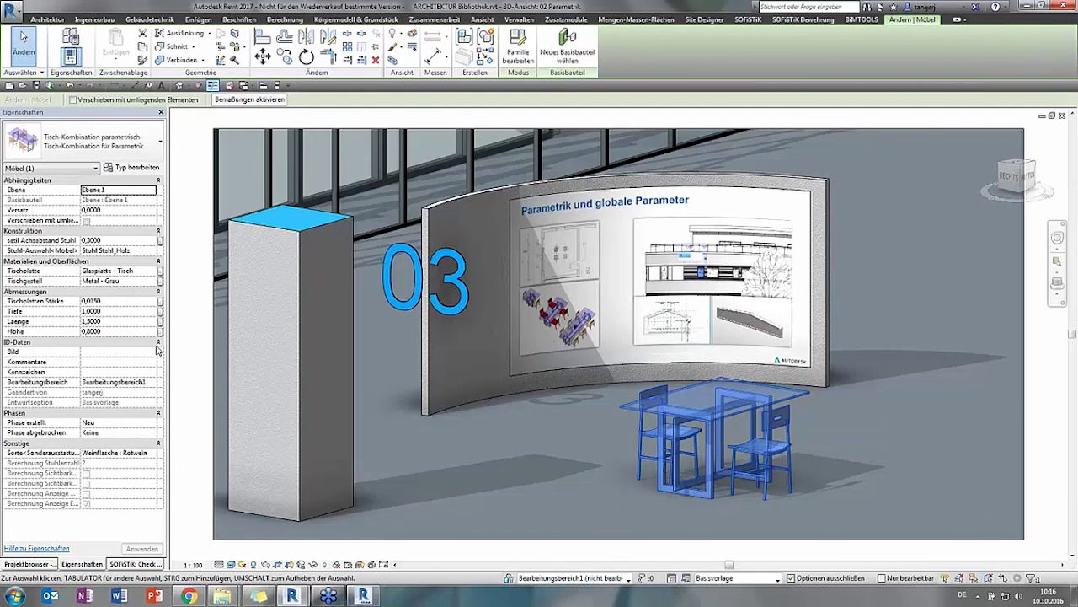
pyautogui.click(152, 250)
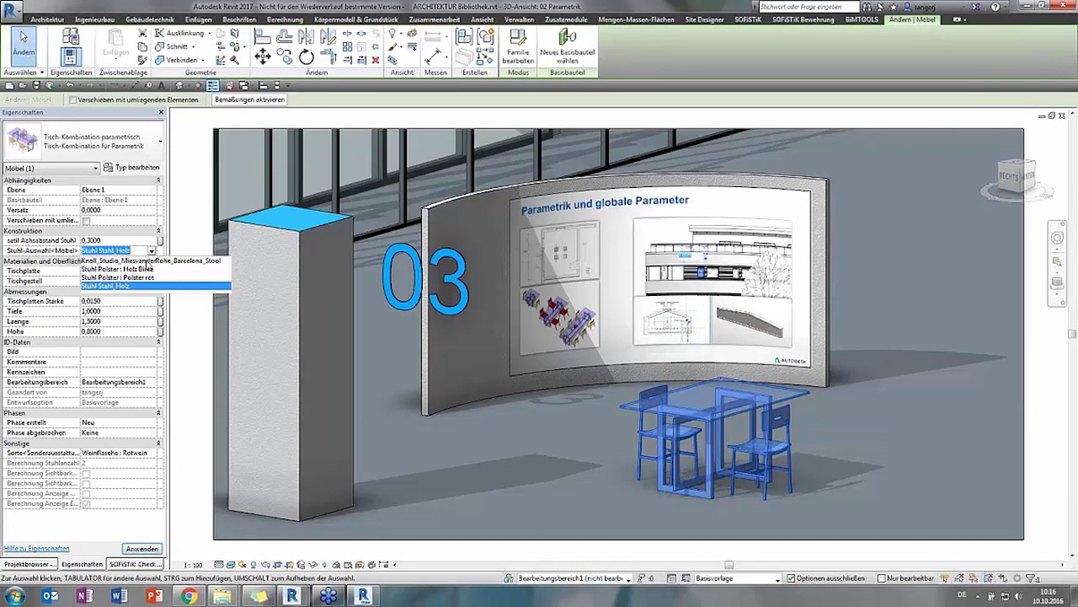
pyautogui.click(137, 270)
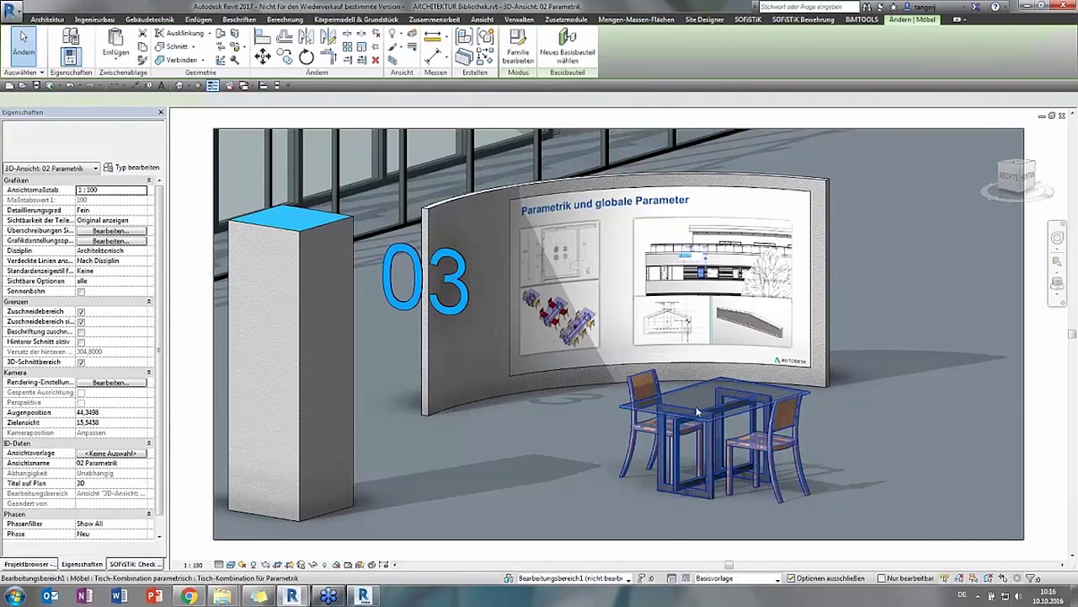
pyautogui.click(131, 320)
pyautogui.write('3,5')
pyautogui.press('Return')
pyautogui.press('Escape')
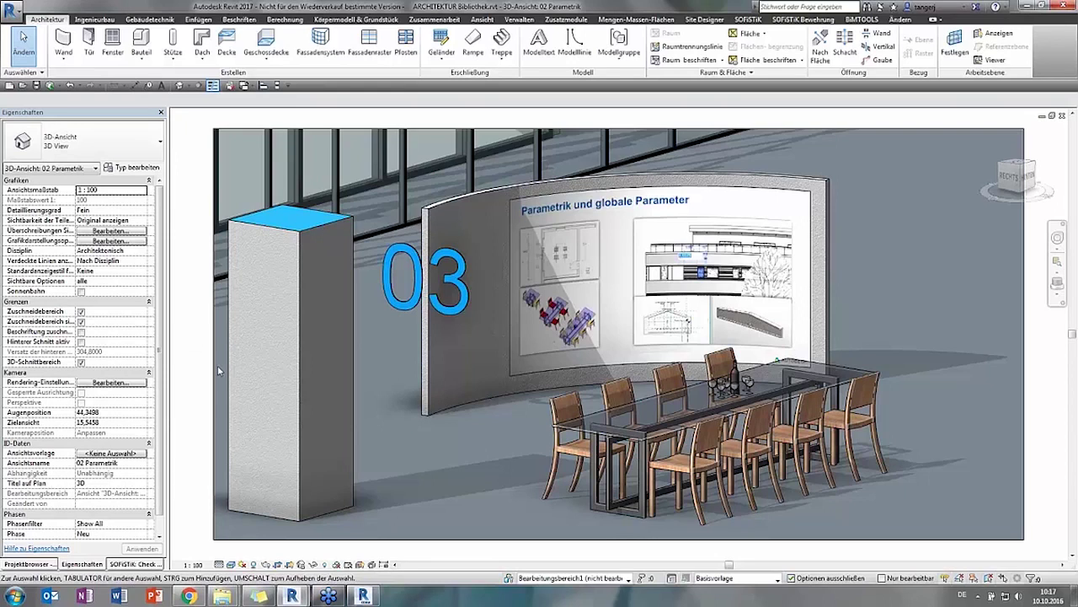
pyautogui.click(615, 434)
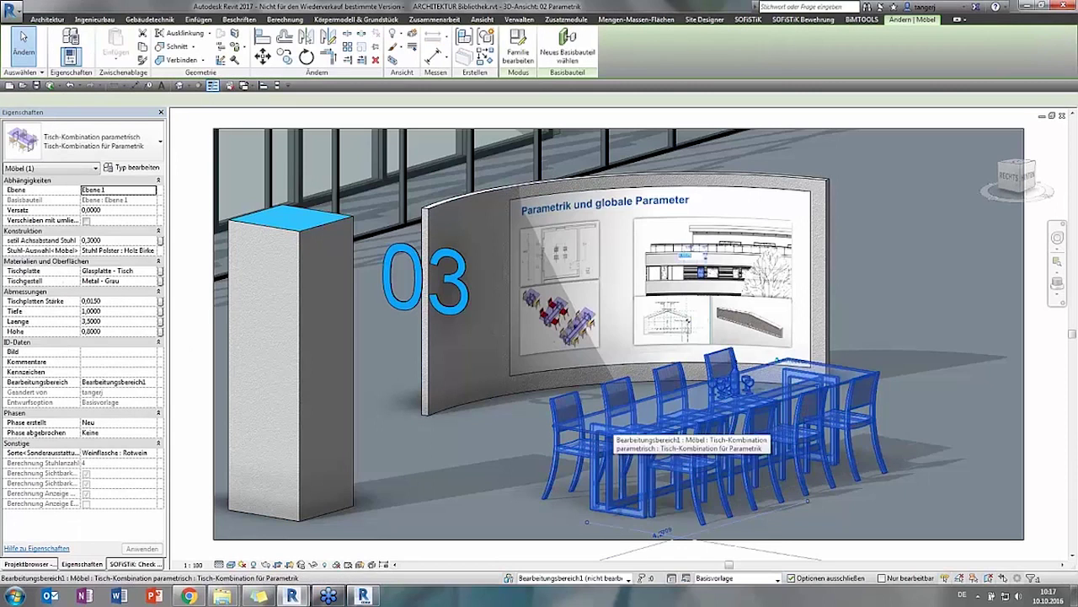
# Open the table combination family for editing in Shaded display, framing the tabletop
pyautogui.doubleClick(615, 431)
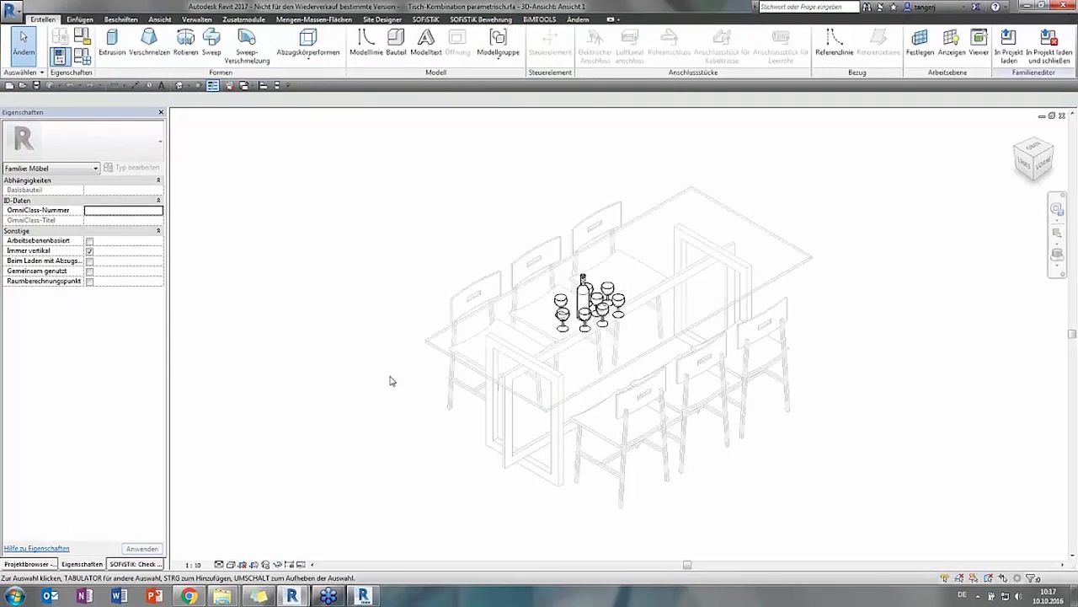
pyautogui.click(229, 568)
pyautogui.click(270, 517)
pyautogui.moveTo(376, 474)
pyautogui.keyDown('shift'); pyautogui.mouseDown(button='middle')
pyautogui.moveTo(227, 364)
pyautogui.moveTo(342, 444)
pyautogui.mouseUp(button='middle'); pyautogui.keyUp('shift')
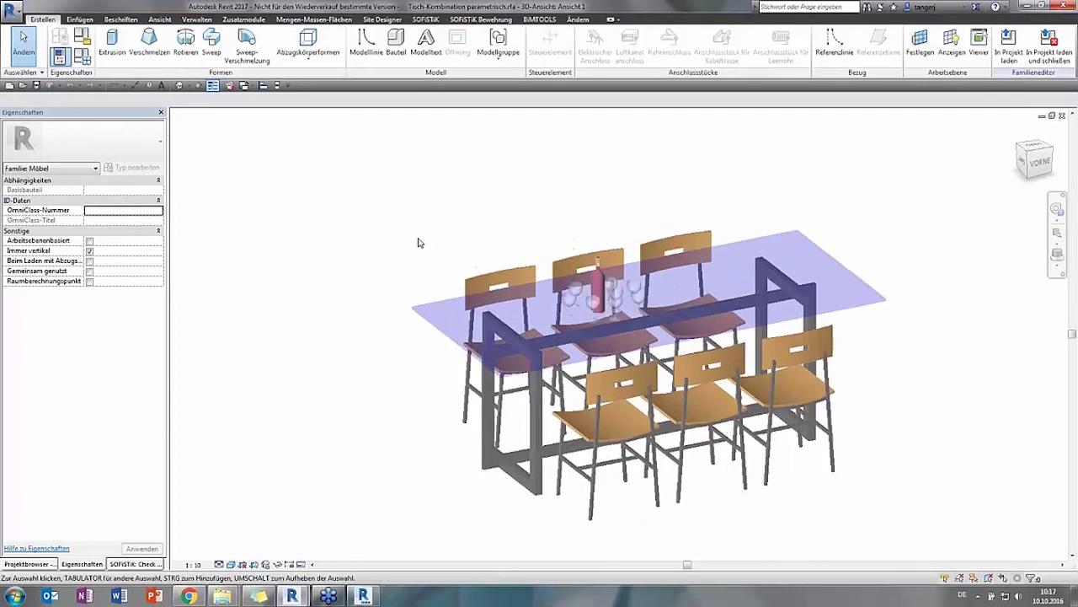
pyautogui.scroll(3, 475, 415)
pyautogui.moveTo(475, 415)
pyautogui.mouseDown(button='middle')
pyautogui.moveTo(366, 356)
pyautogui.moveTo(344, 329)
pyautogui.mouseUp(button='middle')
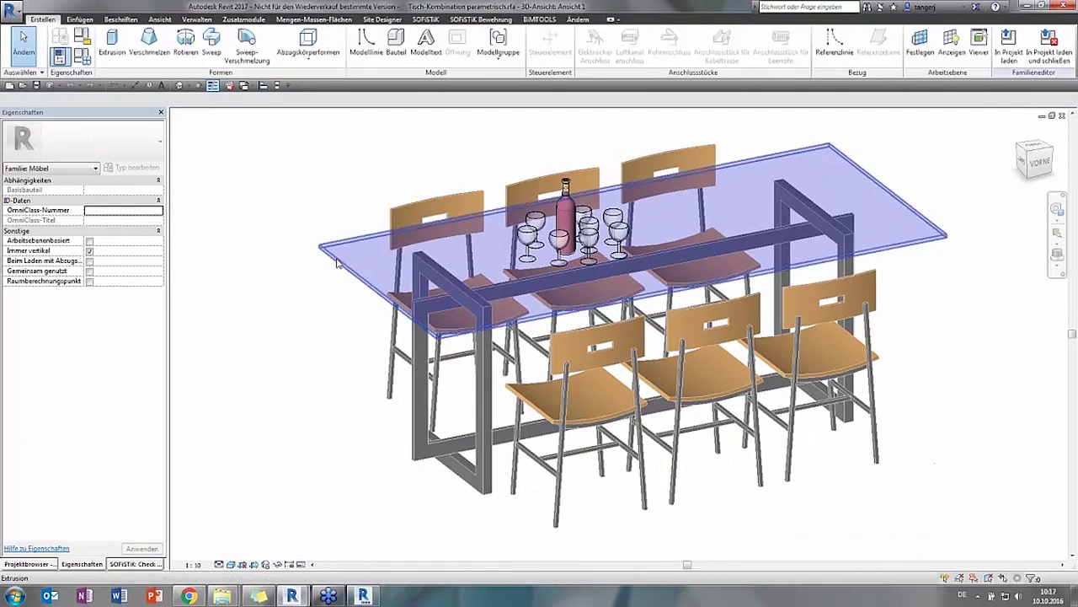
# Round one corner of the glass tabletop's sketch with a 250 radius fillet arc
pyautogui.click(342, 262)
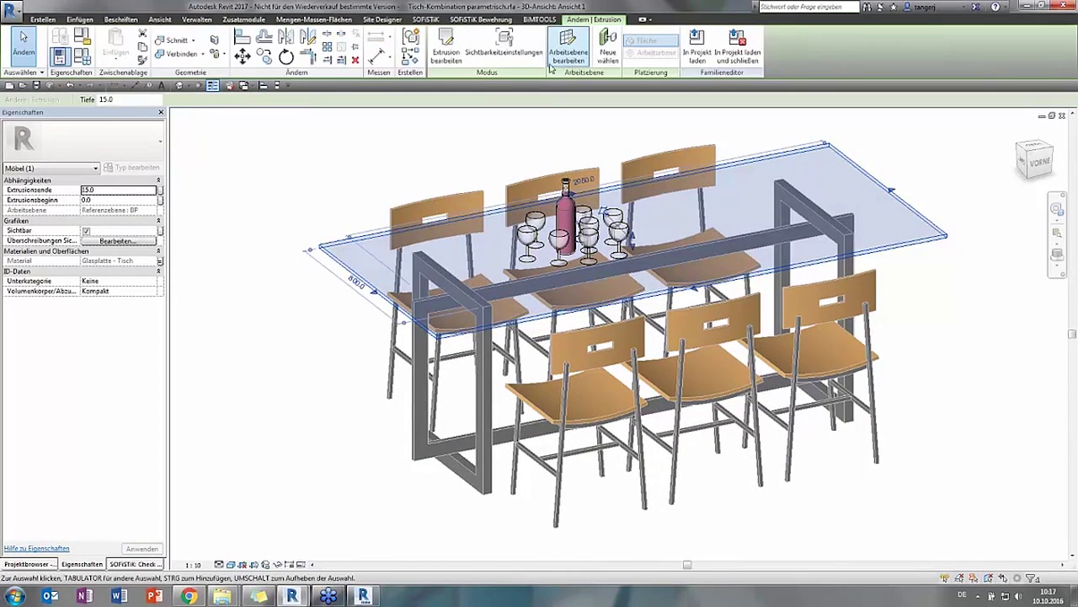
pyautogui.click(453, 52)
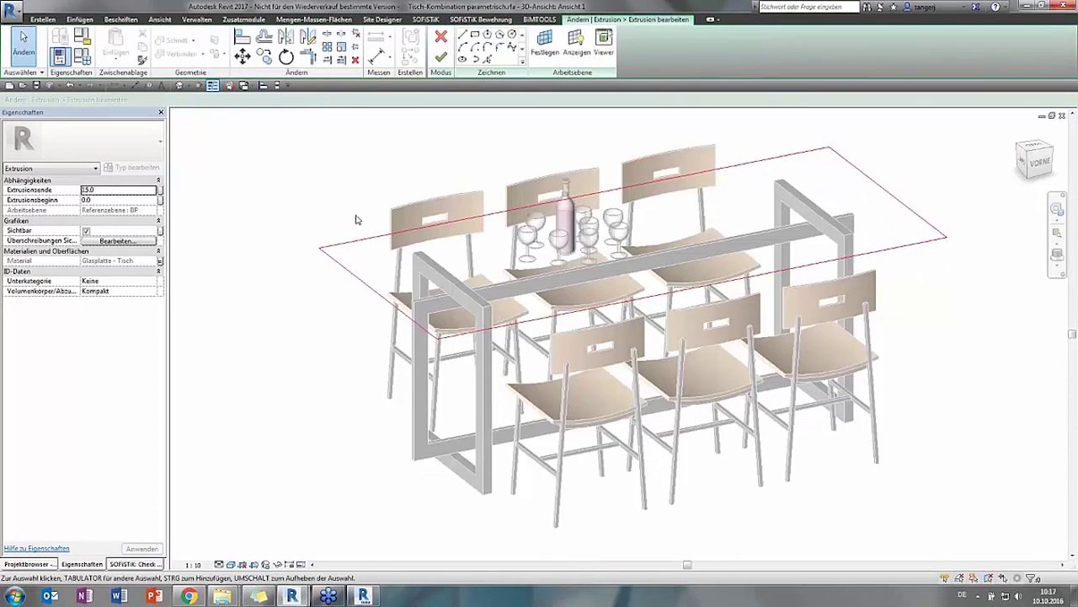
pyautogui.scroll(2, 358, 217)
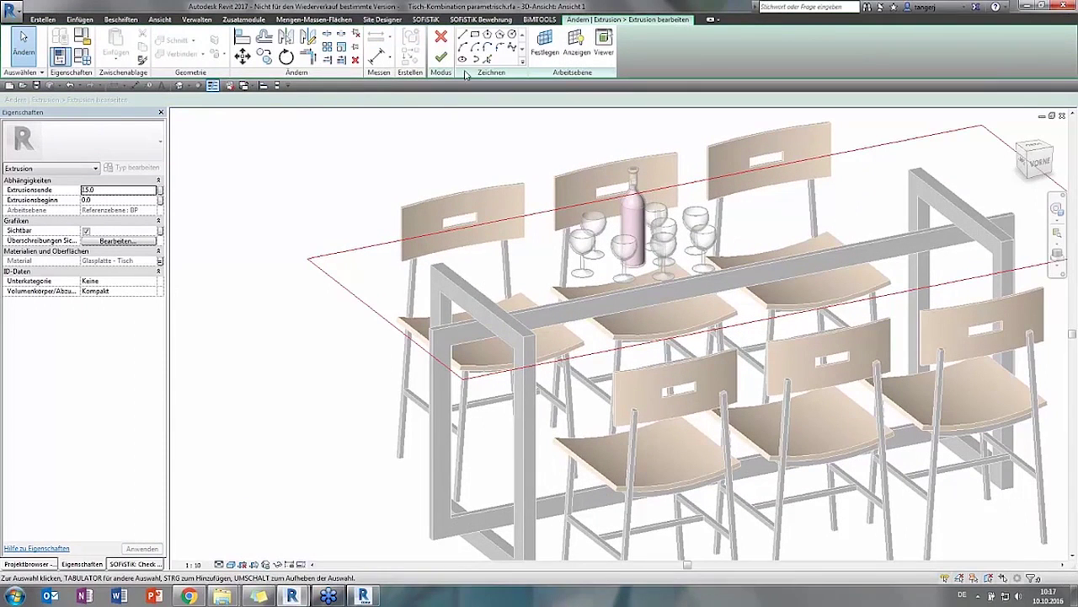
pyautogui.click(499, 47)
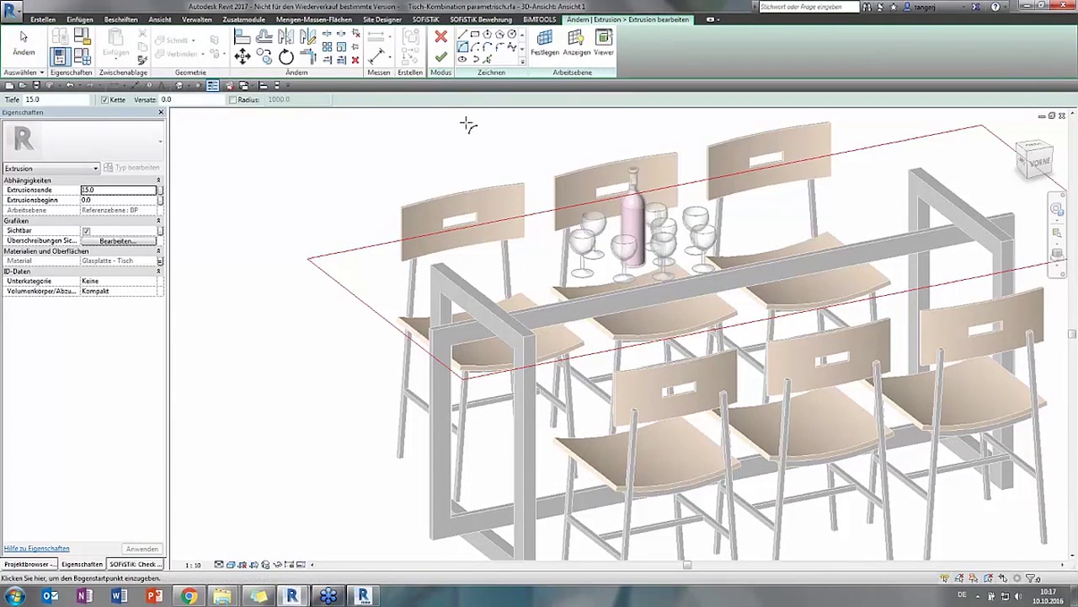
pyautogui.click(339, 285)
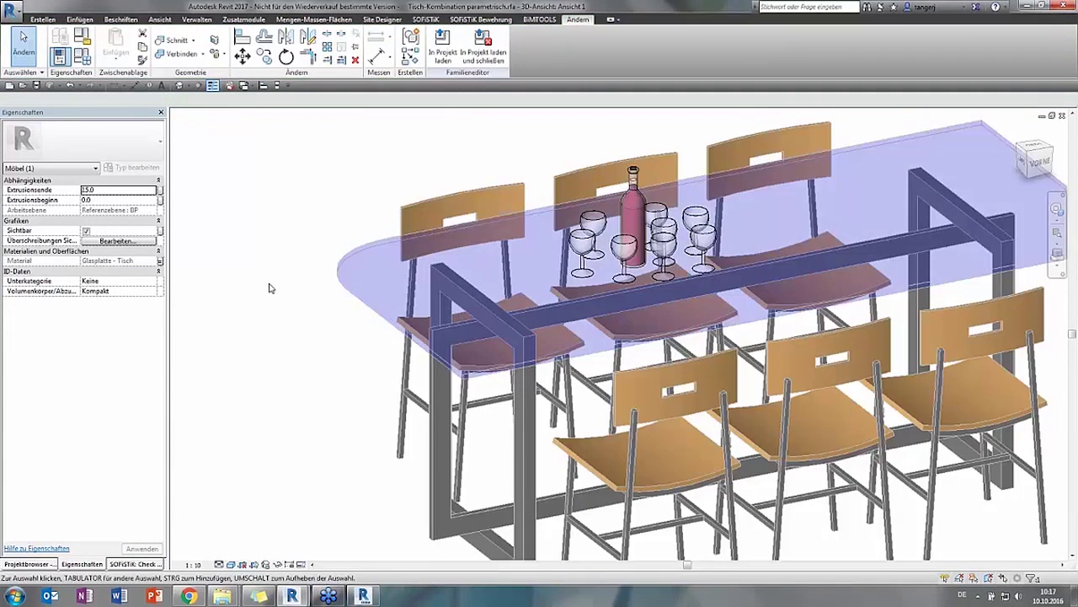
pyautogui.scroll(-2, 269, 288)
pyautogui.scroll(-2, 278, 295)
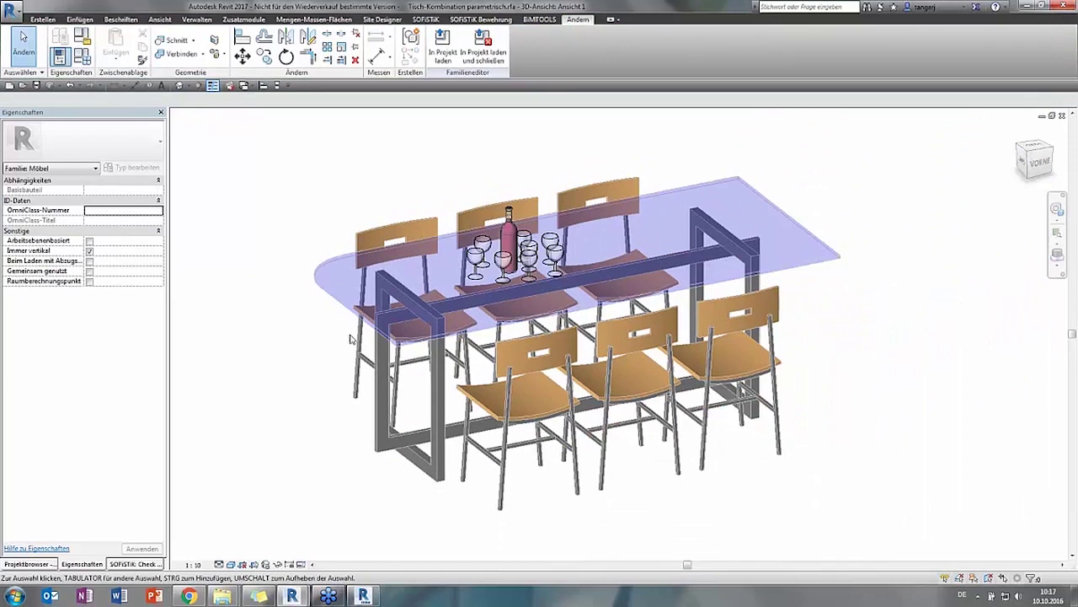
# Load the family into the project without saving it, overwriting the existing version
pyautogui.click(482, 51)
pyautogui.click(561, 307)
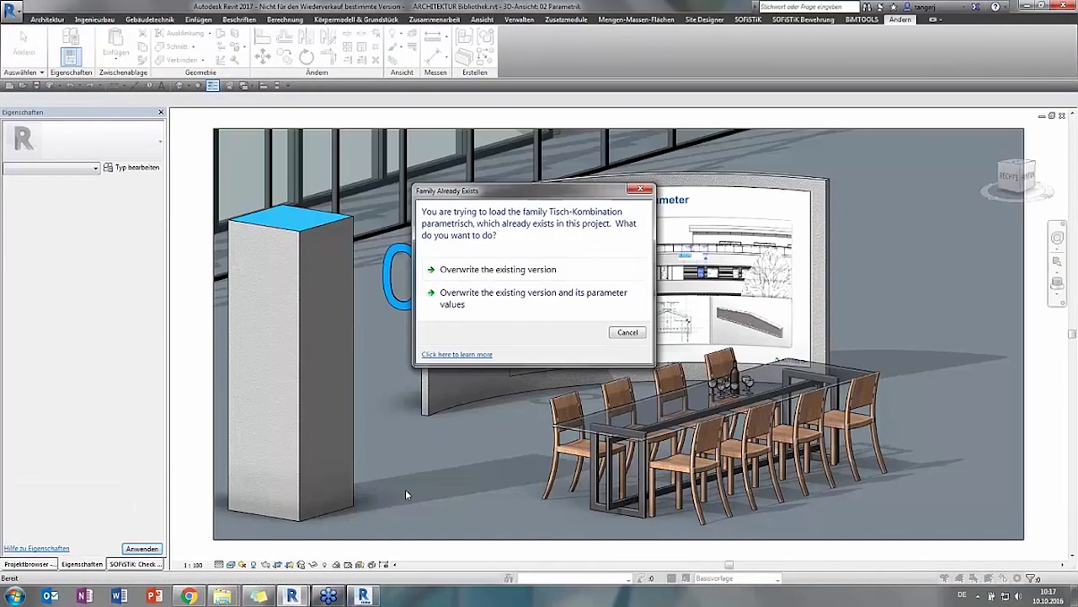
pyautogui.click(472, 290)
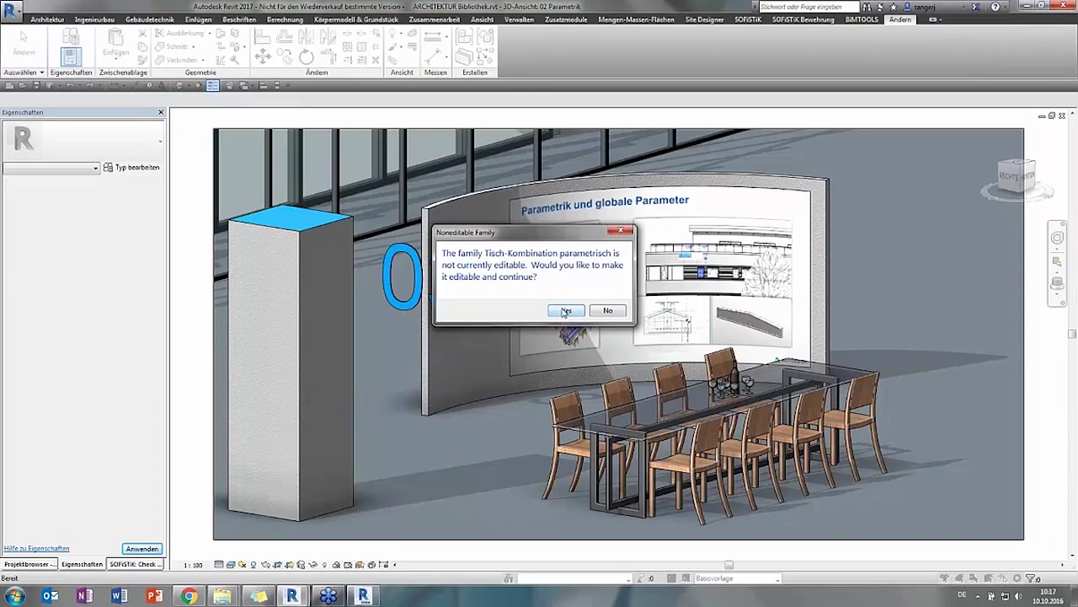
# Make the Tisch-Kombination parametrisch family editable and zoom in on the rounded tabletop end
pyautogui.click(569, 310)
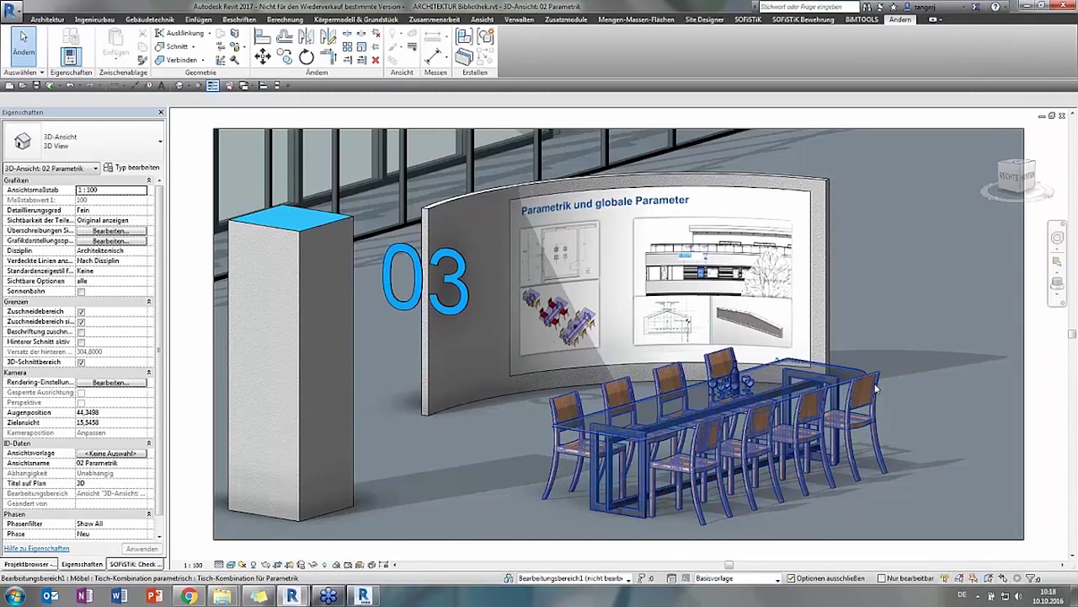
pyautogui.scroll(2, 889, 377)
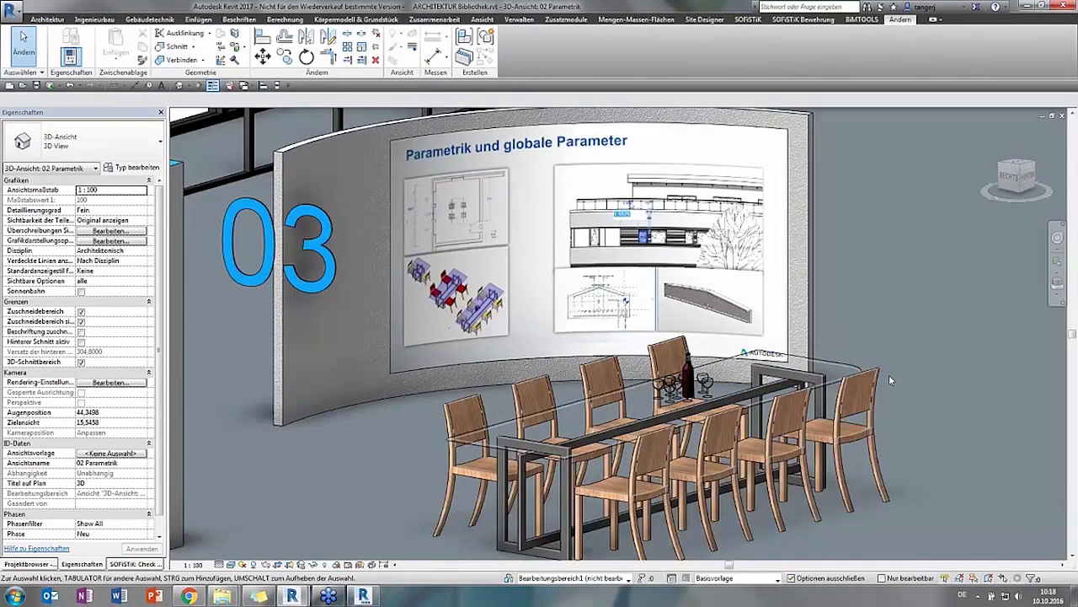
pyautogui.scroll(3, 889, 374)
pyautogui.scroll(2, 869, 375)
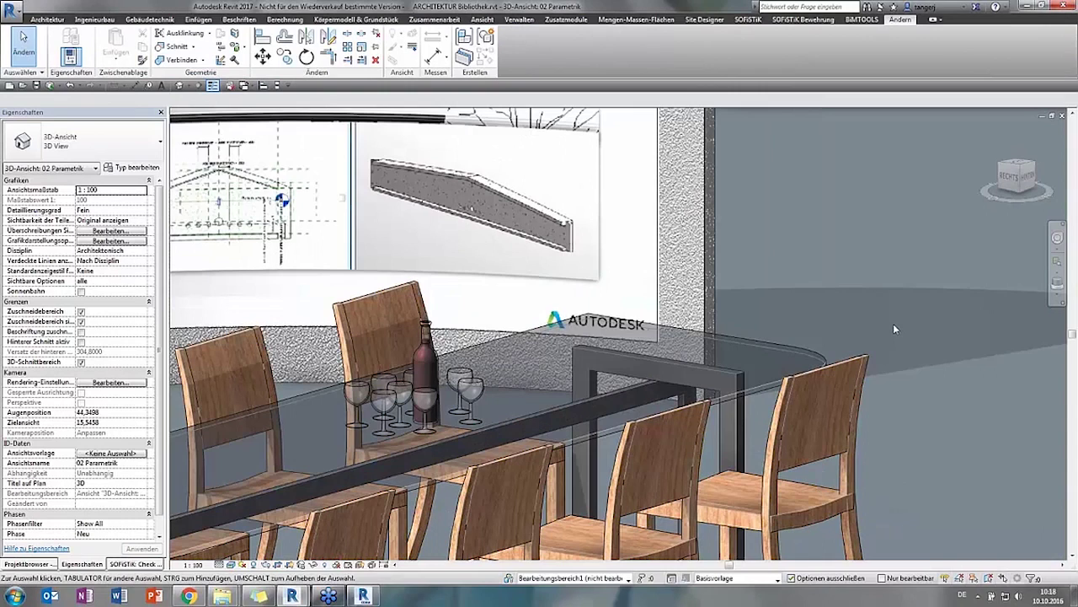
pyautogui.scroll(-1, 893, 327)
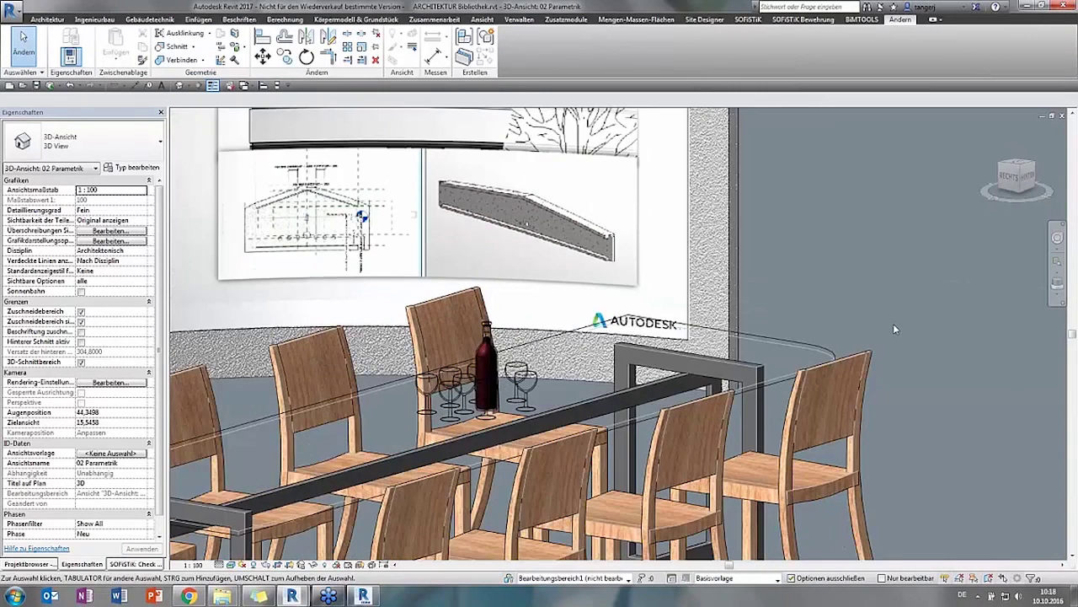
pyautogui.scroll(-1, 891, 328)
pyautogui.scroll(-1, 889, 327)
pyautogui.scroll(-2, 889, 325)
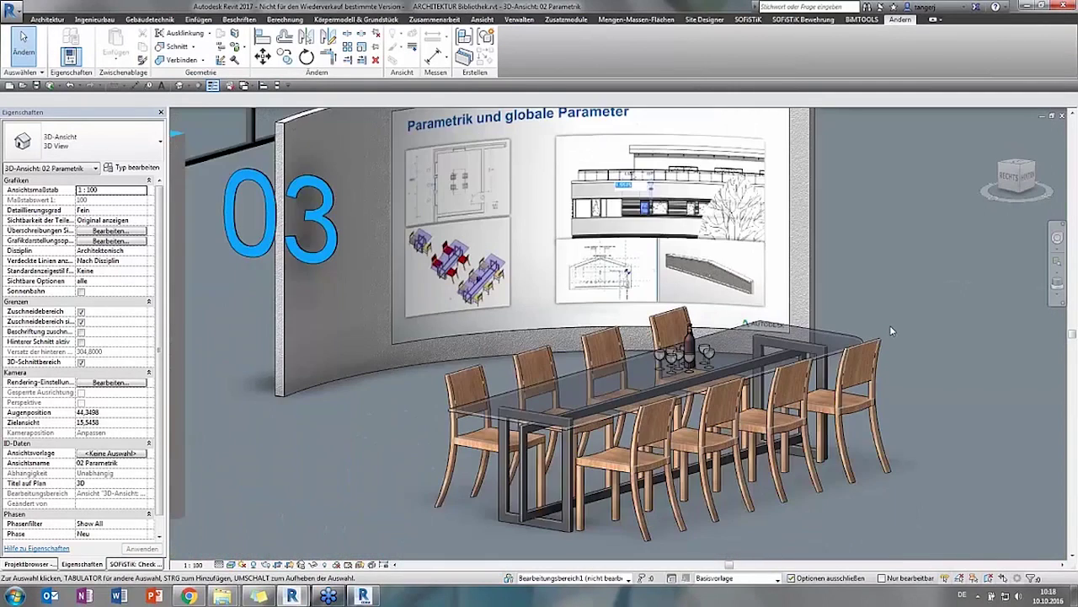
pyautogui.scroll(1, 884, 271)
pyautogui.scroll(-1, 884, 271)
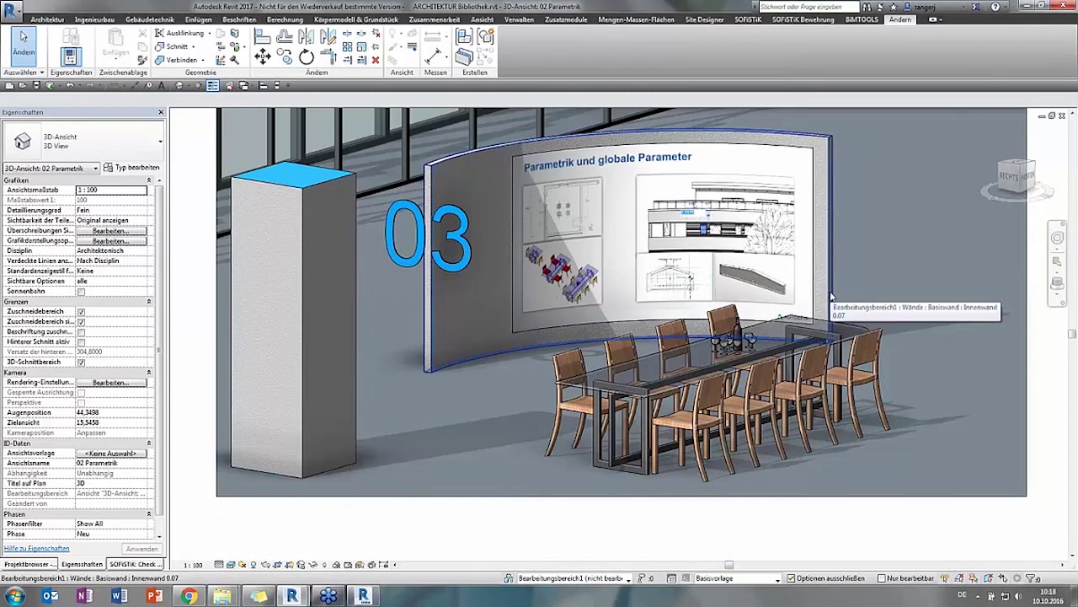
pyautogui.click(46, 564)
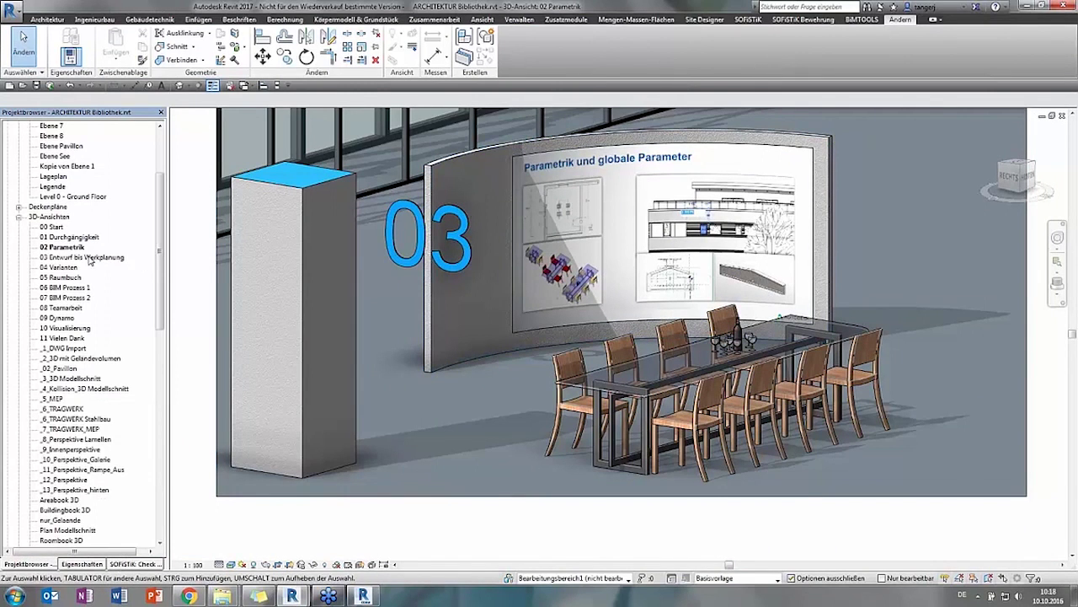
# Open floor plan Ebene 1 framed on WC rooms 103–105, checking the room 104 table group
pyautogui.moveTo(160, 217); pyautogui.dragTo(160, 167)
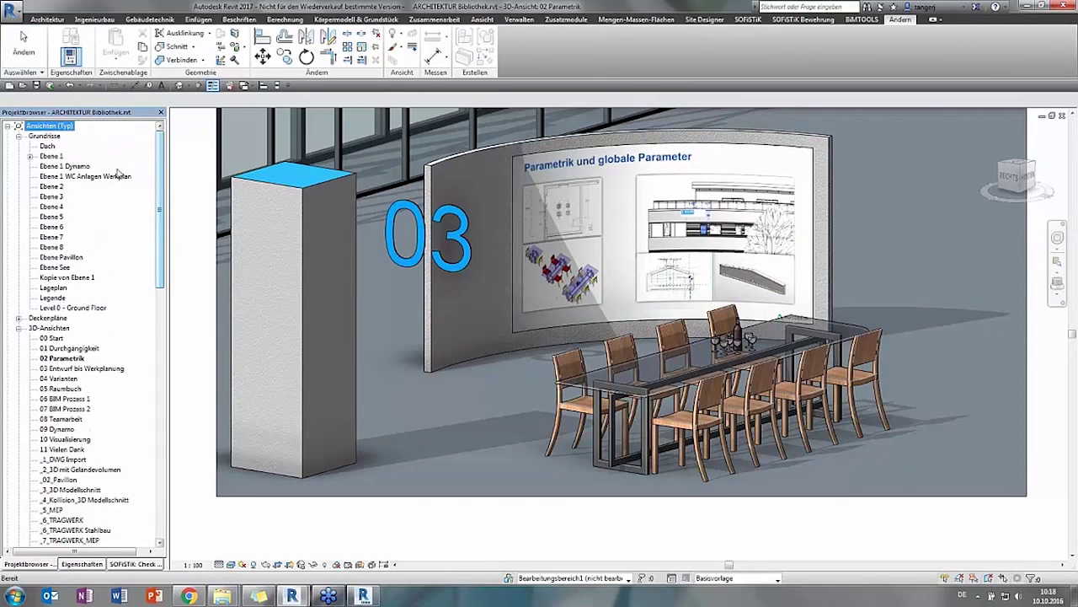
pyautogui.doubleClick(59, 156)
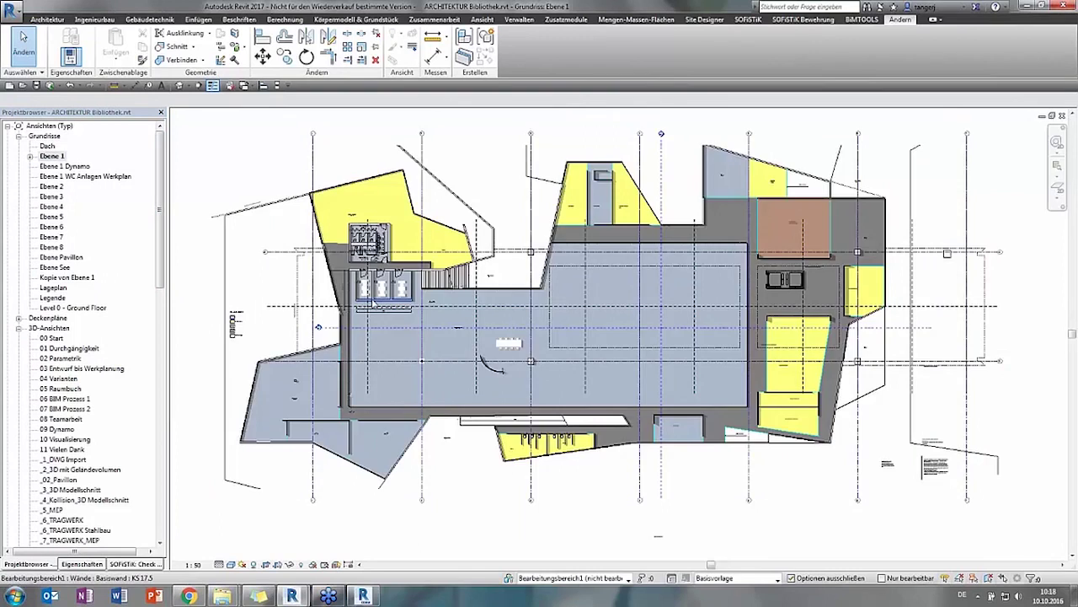
pyautogui.scroll(3, 366, 291)
pyautogui.scroll(3, 367, 291)
pyautogui.scroll(-2, 421, 438)
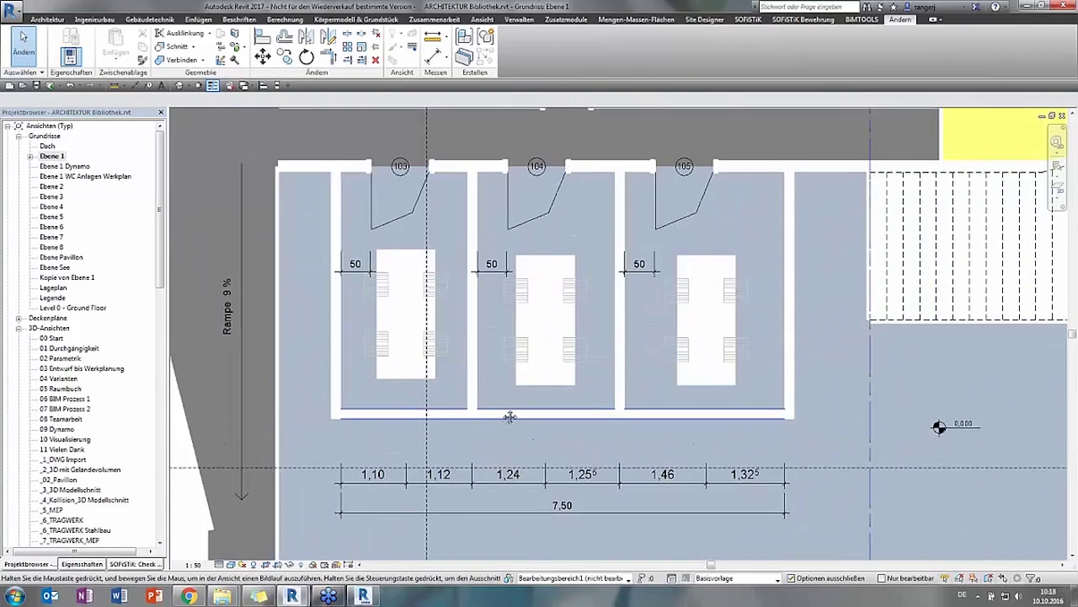
pyautogui.scroll(2, 506, 413)
pyautogui.scroll(1, 505, 379)
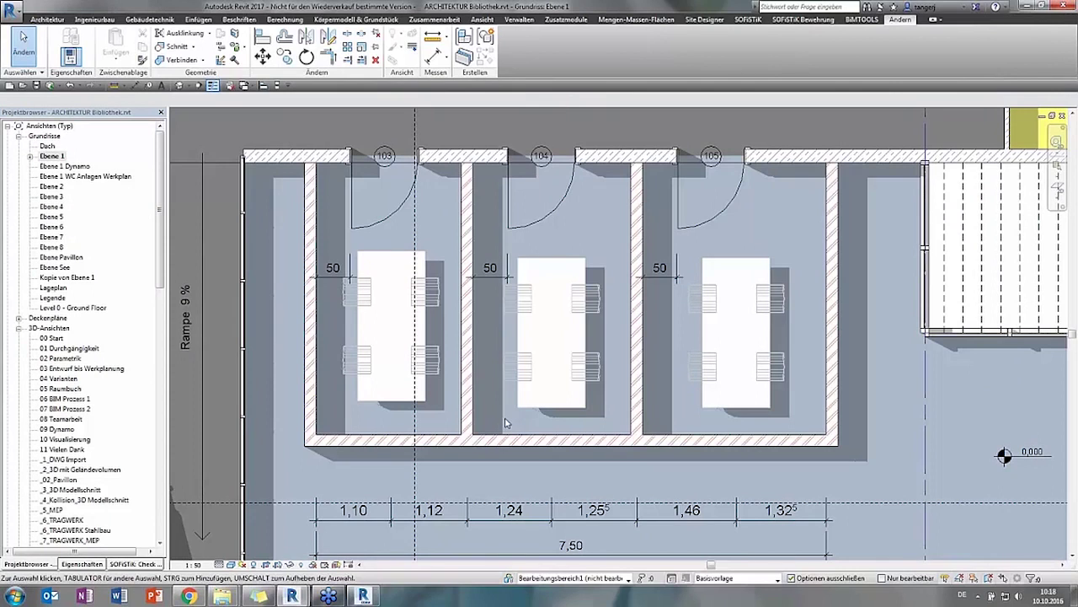
pyautogui.click(550, 410)
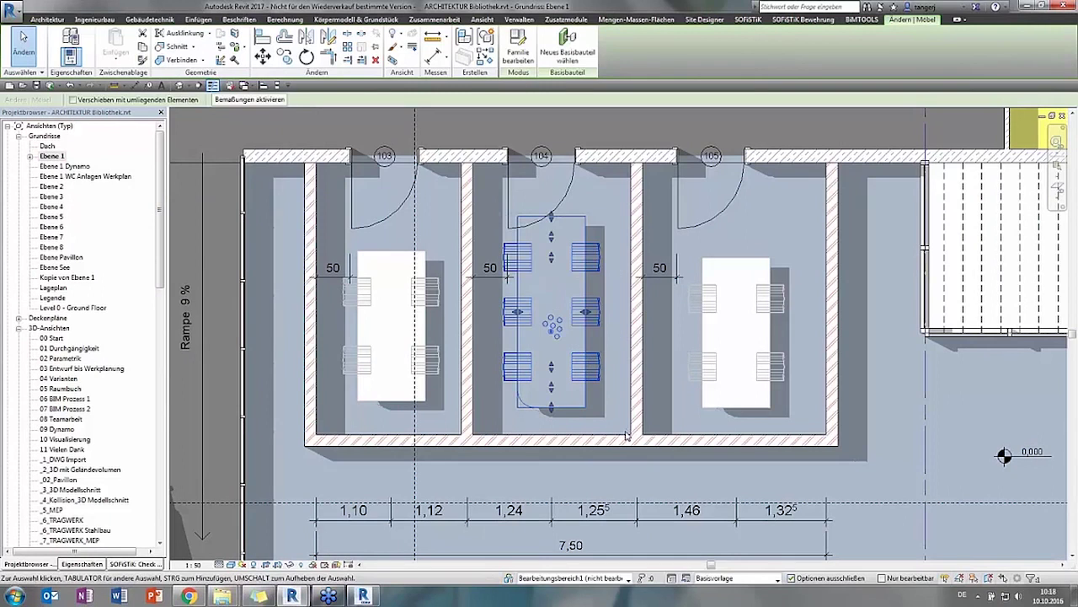
pyautogui.click(70, 85)
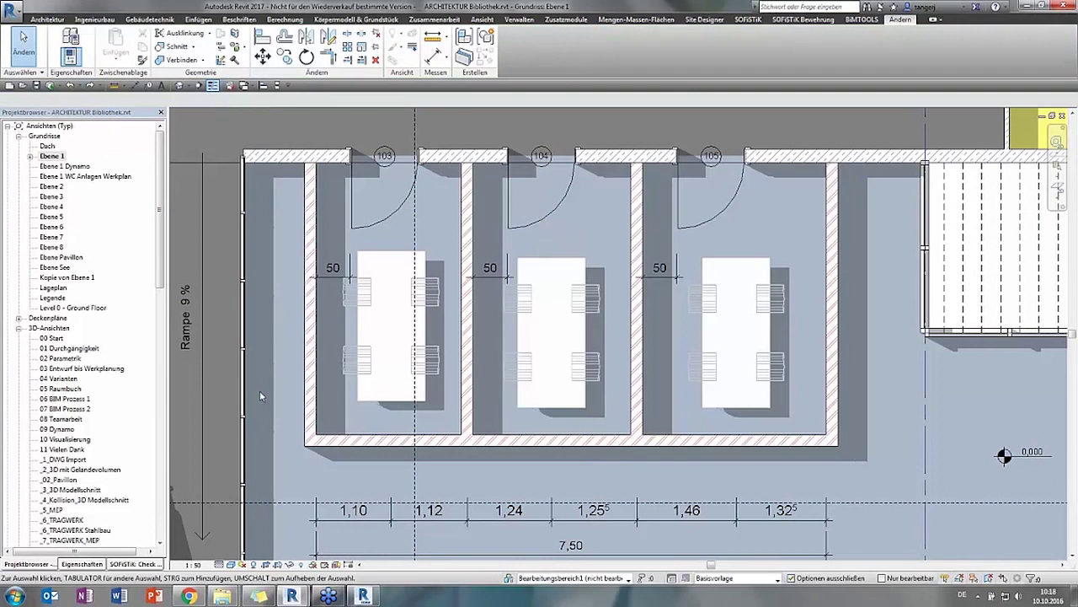
pyautogui.moveTo(498, 379); pyautogui.dragTo(489, 364, button='middle')
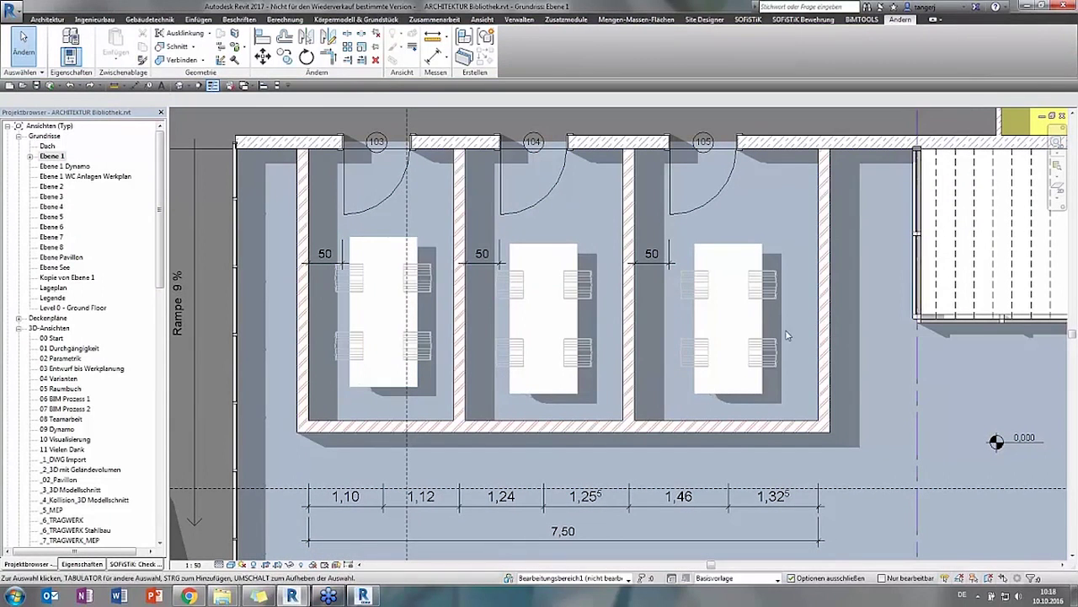
# Equalize the WC dimension string's six segments and show their 1,25 values instead of EQ labels
pyautogui.click(533, 509)
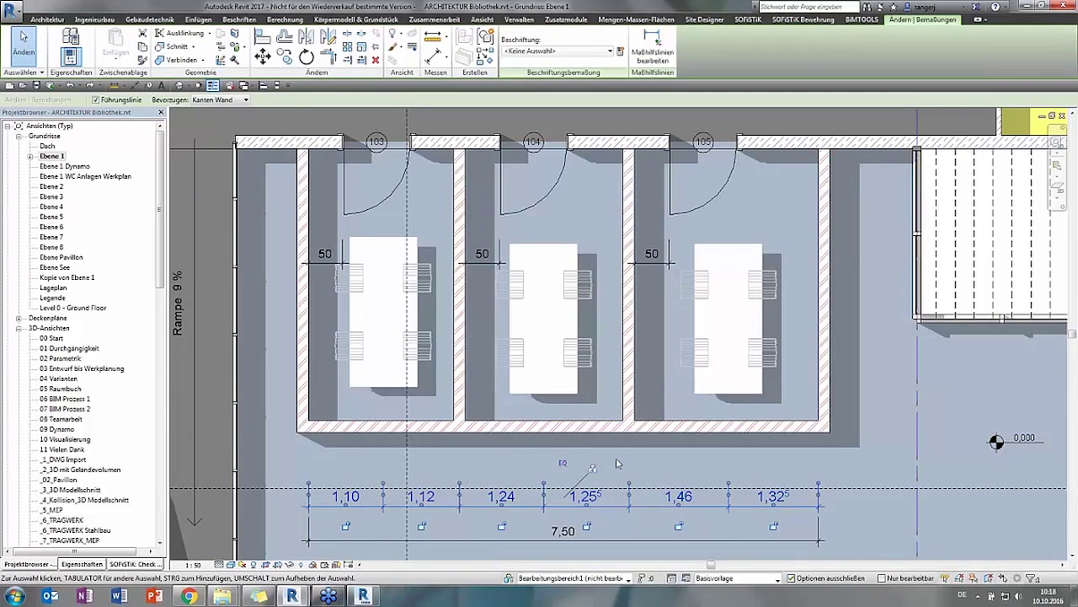
pyautogui.click(563, 466)
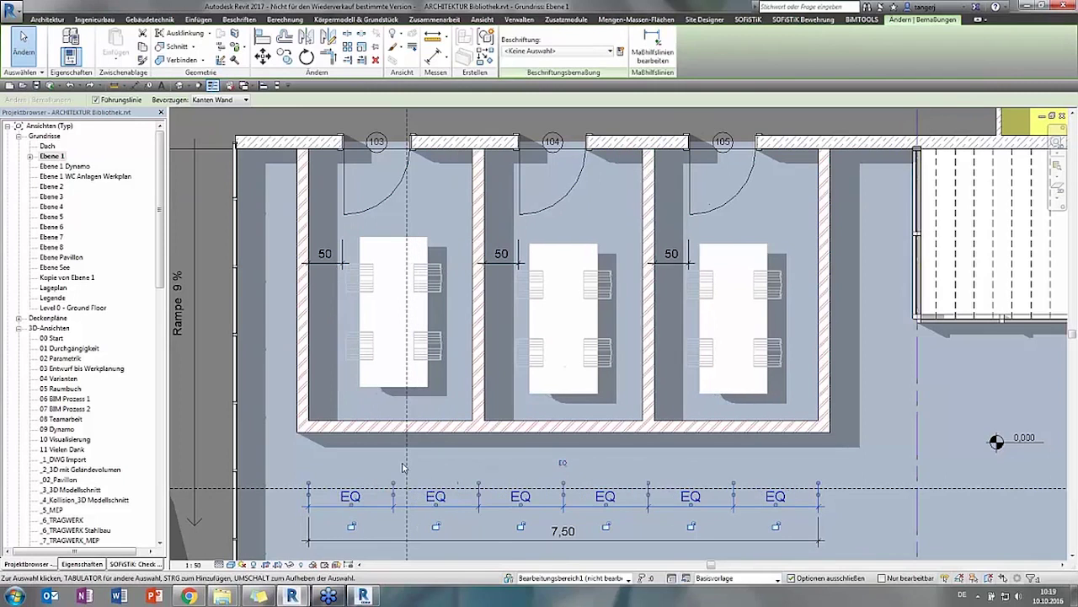
pyautogui.click(510, 463)
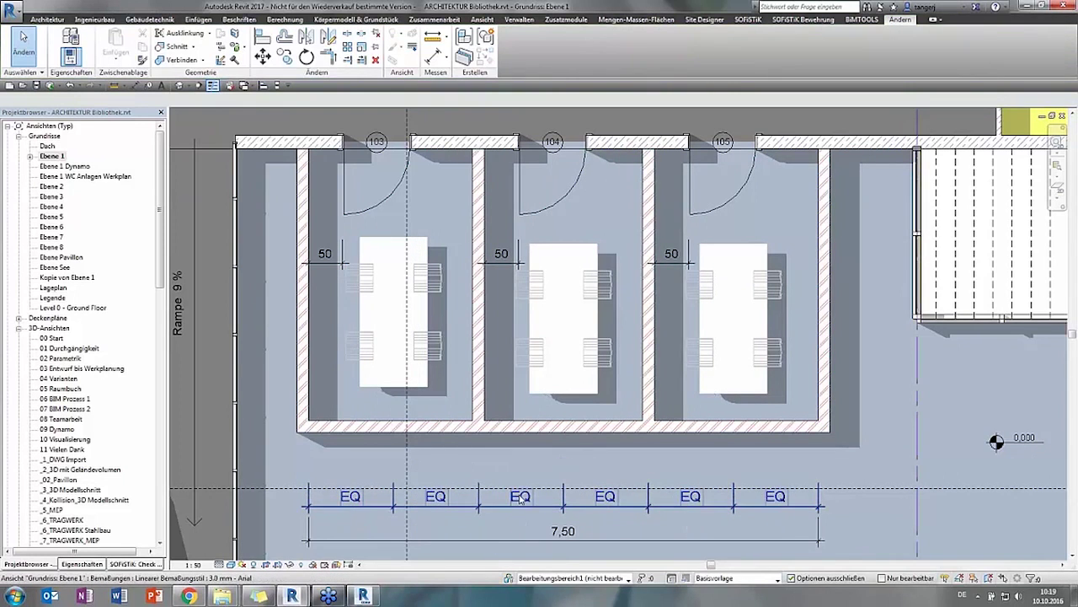
pyautogui.rightClick(521, 498)
pyautogui.click(558, 223)
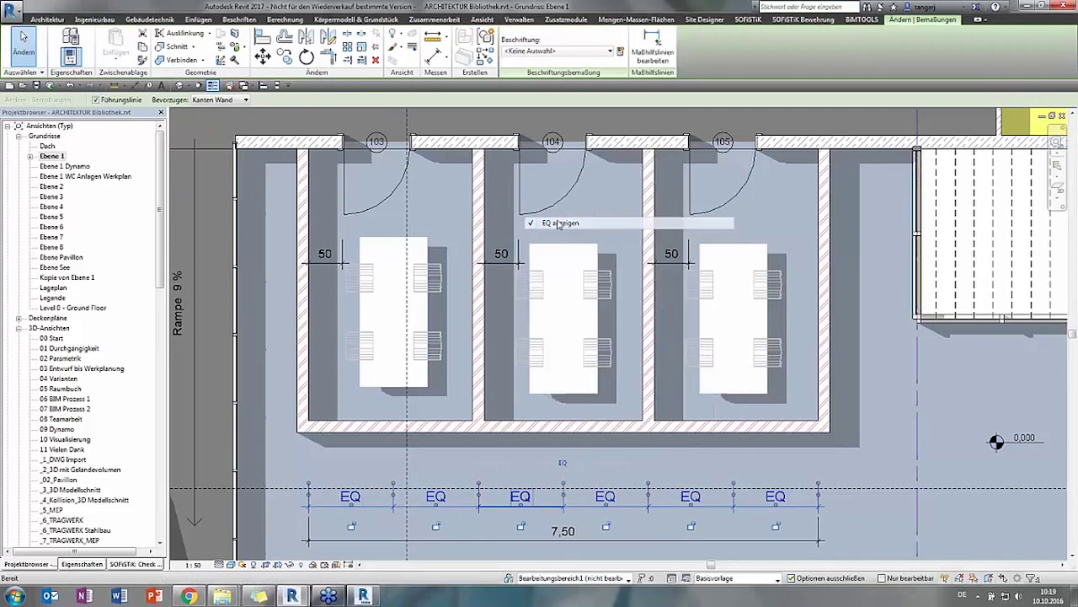
pyautogui.click(423, 462)
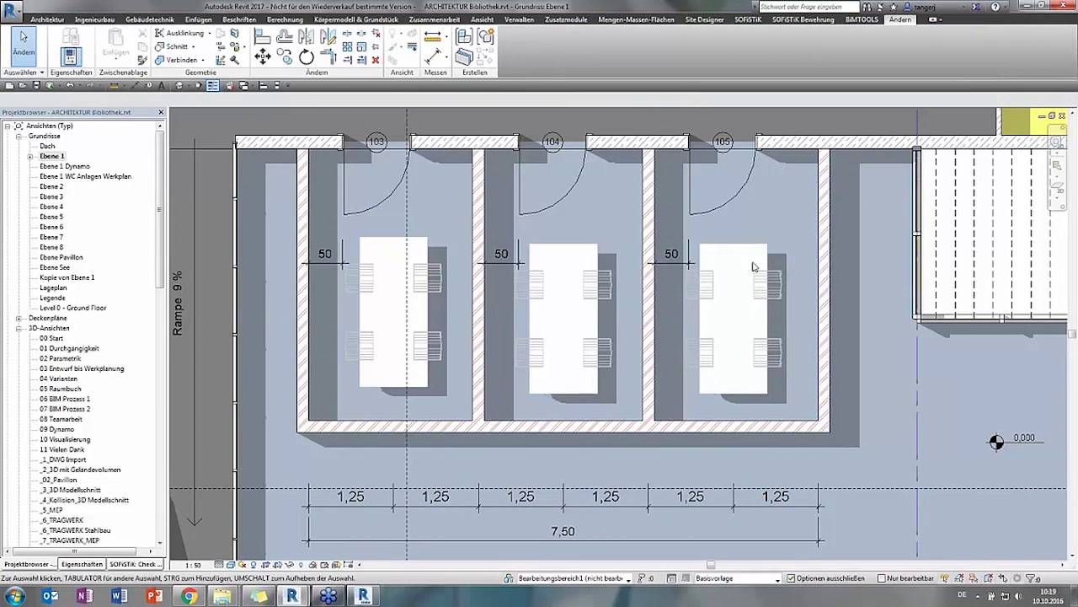
# Select the wall between rooms 104 and 105 and open the Globale Parameter list
pyautogui.click(656, 228)
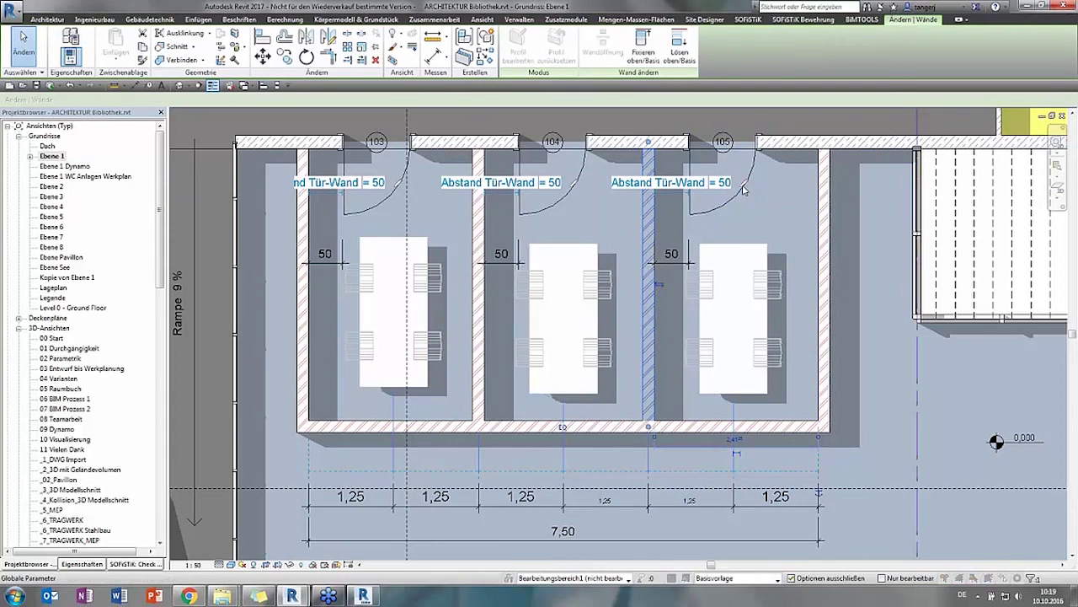
pyautogui.click(743, 190)
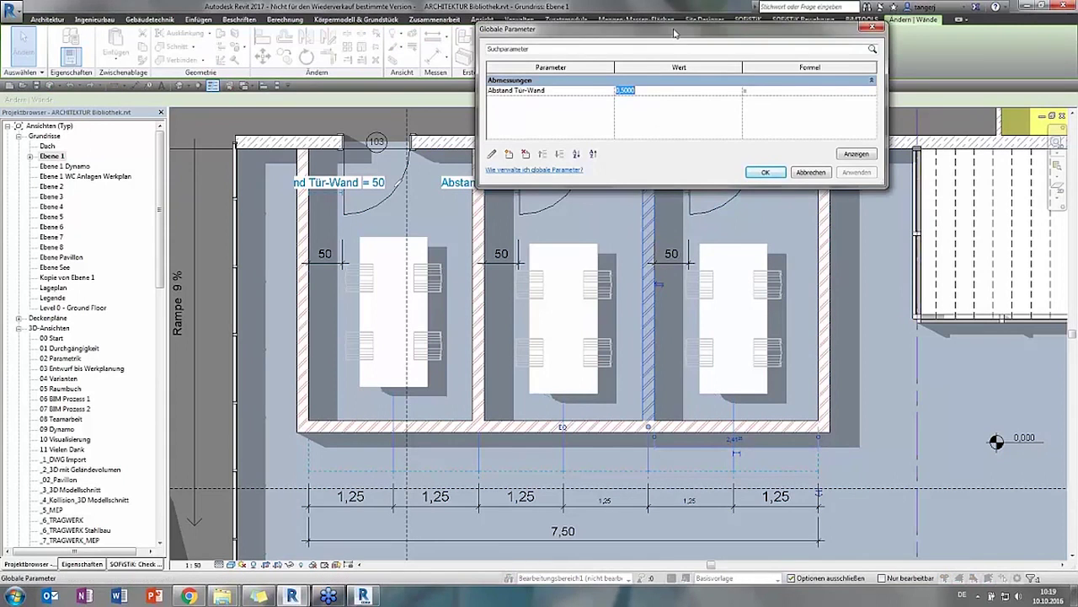
# Change the global Abstand Tür-Wand value from 0,5 to 0,3, then open 3D view 03 Entwurf bis Werkplanung
pyautogui.moveTo(671, 35); pyautogui.dragTo(566, 266)
pyautogui.click(522, 322)
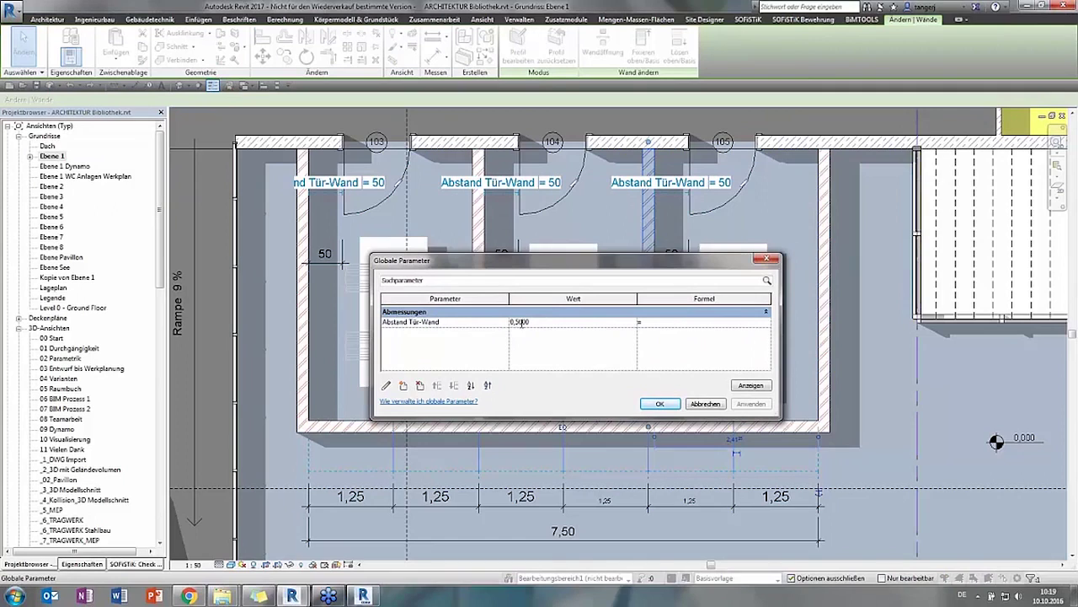
pyautogui.moveTo(516, 321); pyautogui.dragTo(551, 324)
pyautogui.write('30cm')
pyautogui.click(660, 403)
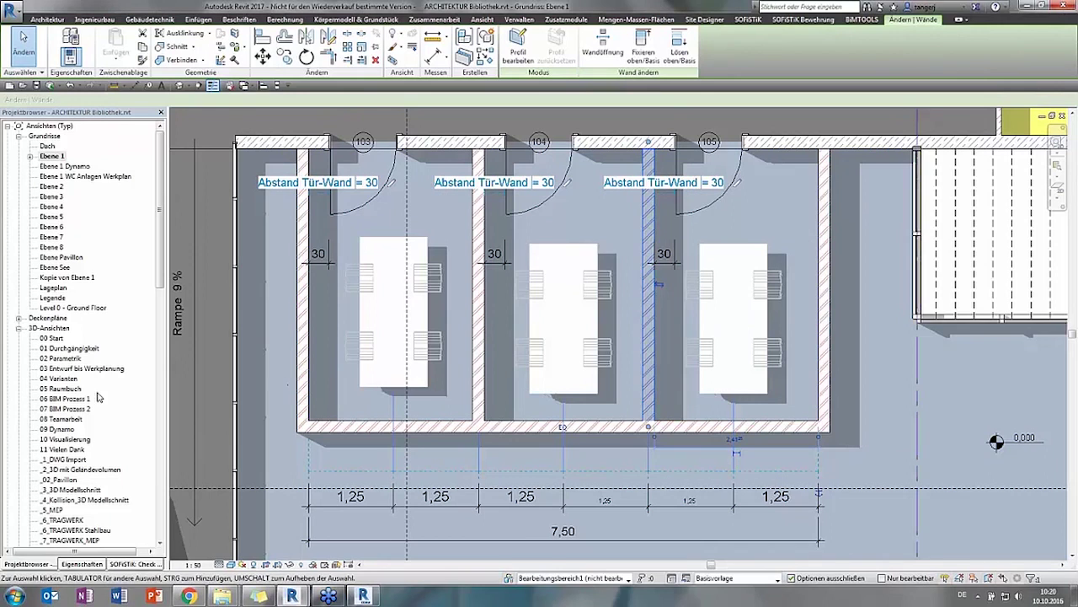
pyautogui.doubleClick(77, 369)
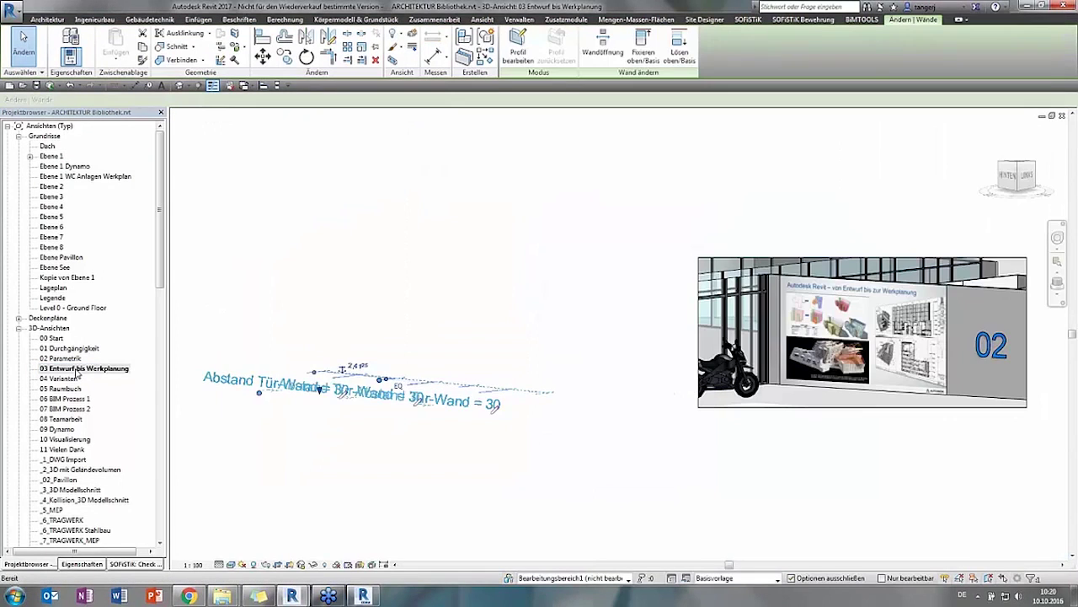
# Pan the 03 Entwurf bis Werkplanung view and zoom it to fit with ZF
pyautogui.moveTo(809, 472); pyautogui.dragTo(684, 477, button='middle')
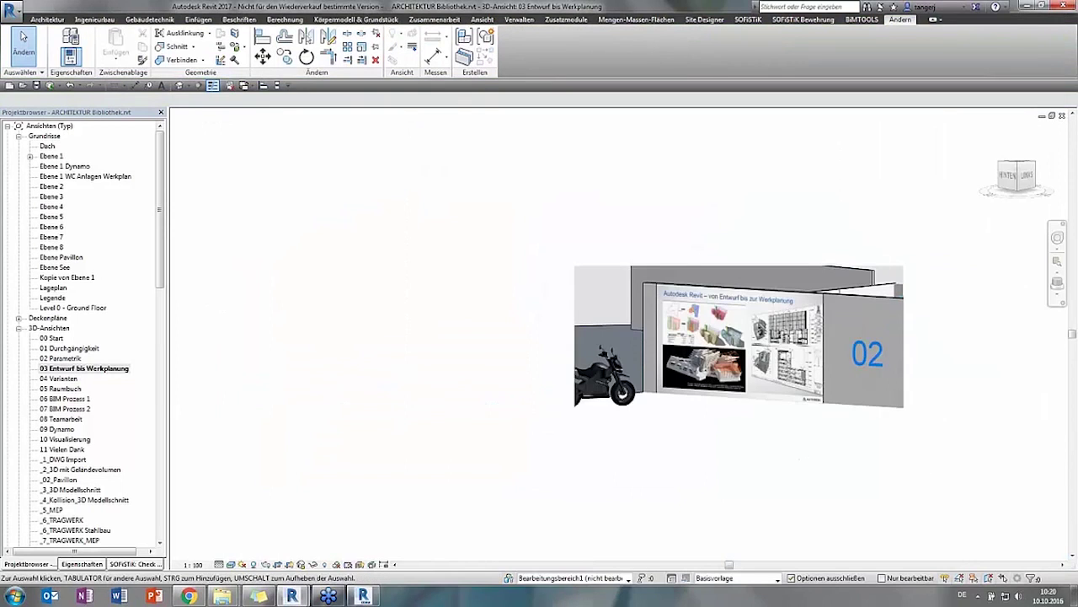
pyautogui.press('z')
pyautogui.press('f')
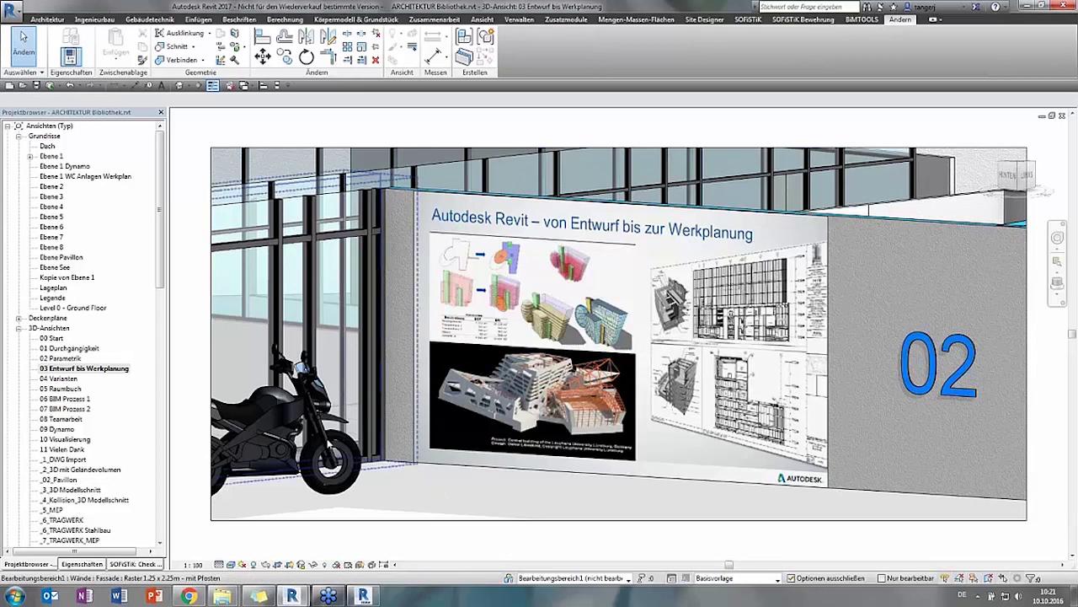
# Find and open the _02_Pavillon 3D view in the Project Browser
pyautogui.click(164, 309)
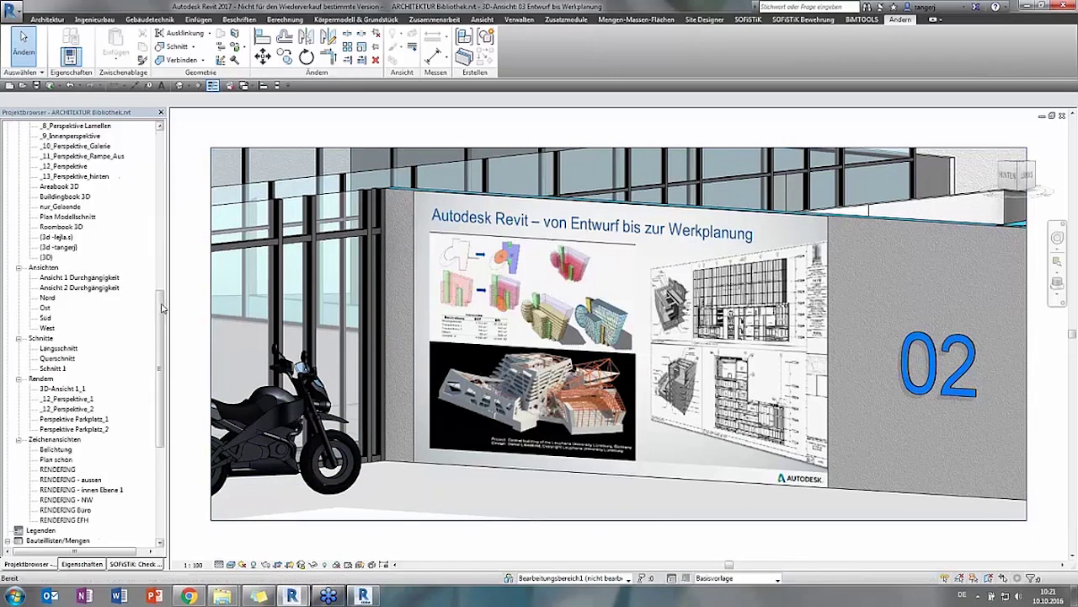
pyautogui.scroll(-3, 161, 334)
pyautogui.moveTo(160, 333); pyautogui.dragTo(159, 339)
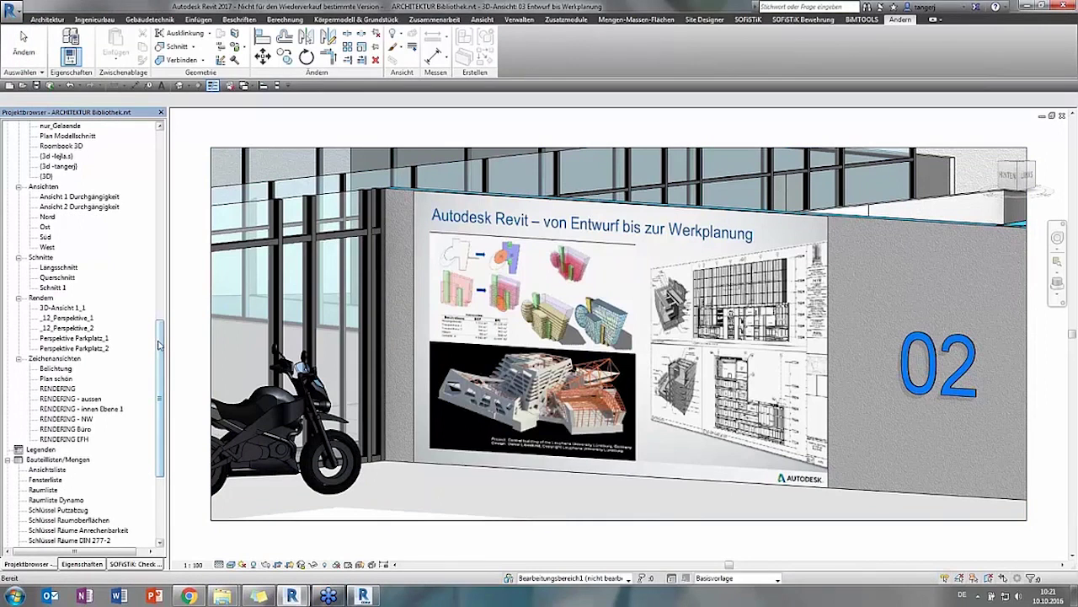
pyautogui.scroll(-1, 159, 354)
pyautogui.scroll(-2, 153, 396)
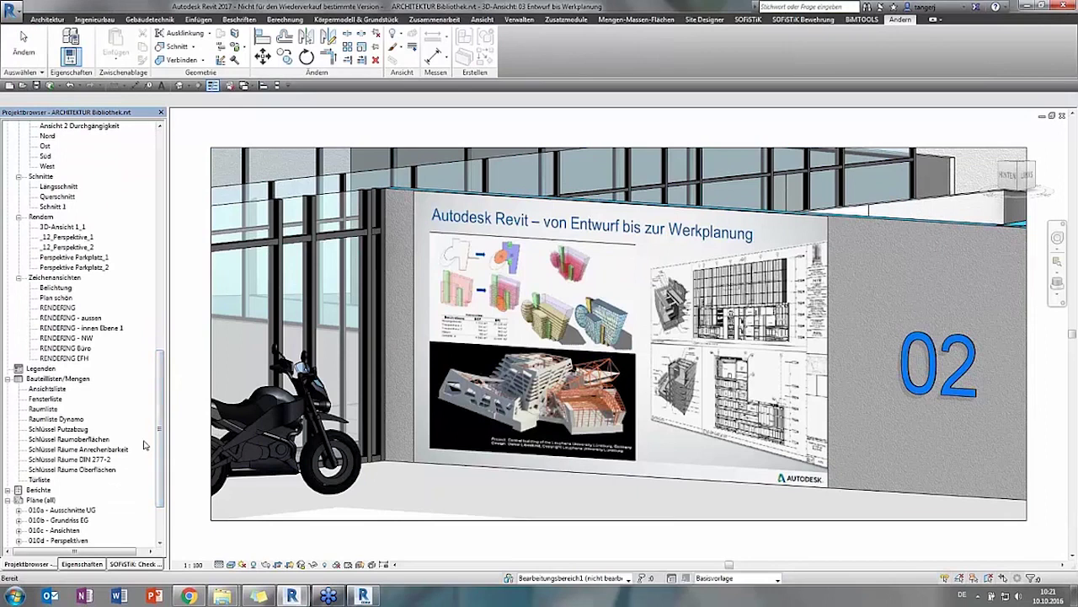
pyautogui.moveTo(158, 396); pyautogui.dragTo(157, 313)
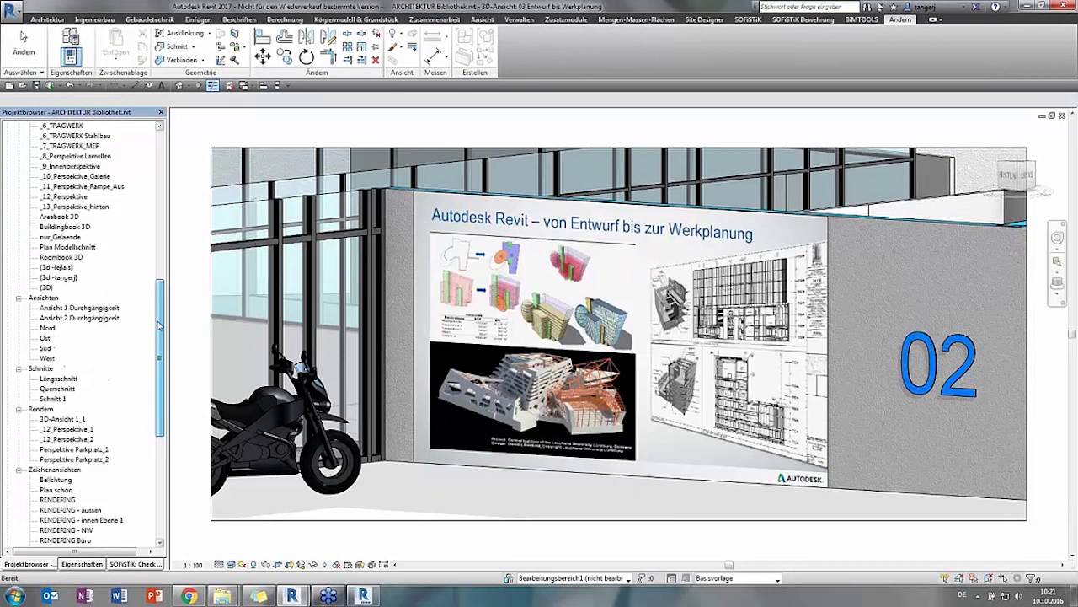
pyautogui.scroll(2, 82, 348)
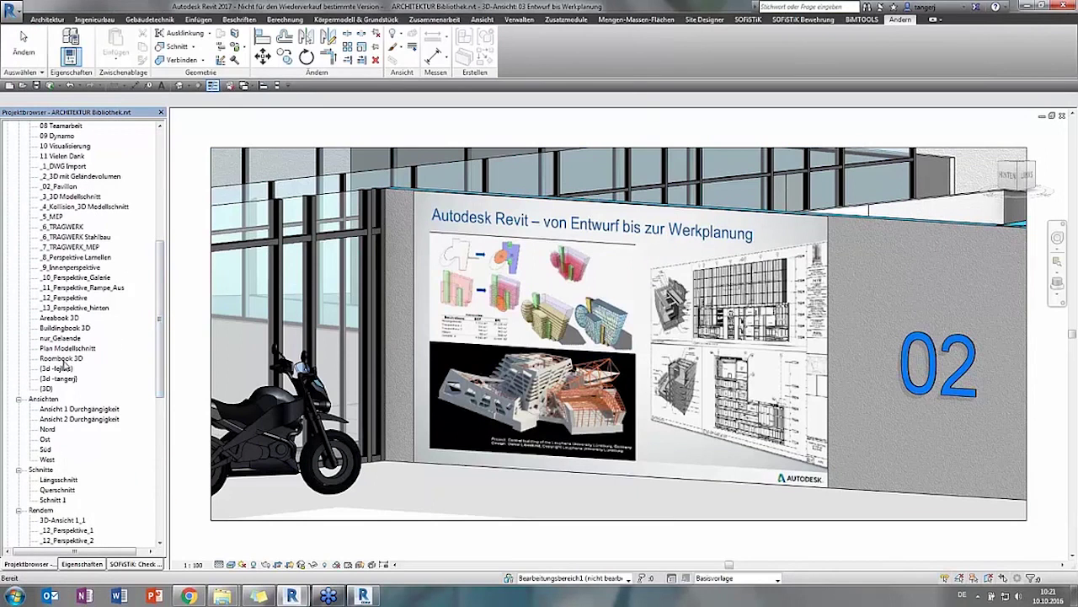
pyautogui.click(65, 187)
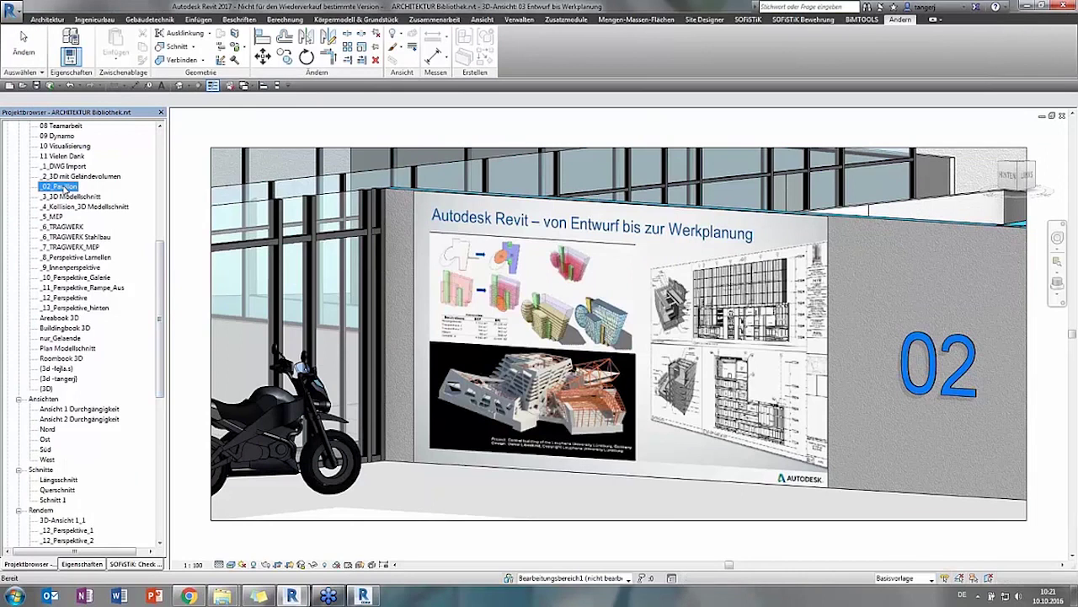
pyautogui.doubleClick(64, 187)
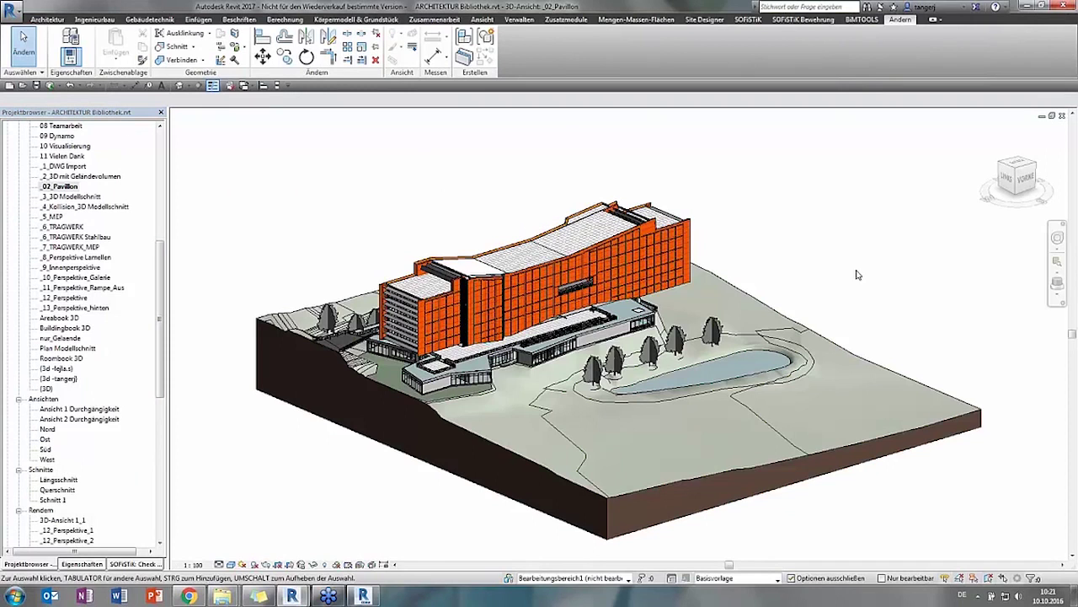
# Switch to a top view rotated 90° and start a Projektkörper from Körpermodell & Grundstück
pyautogui.click(1018, 167)
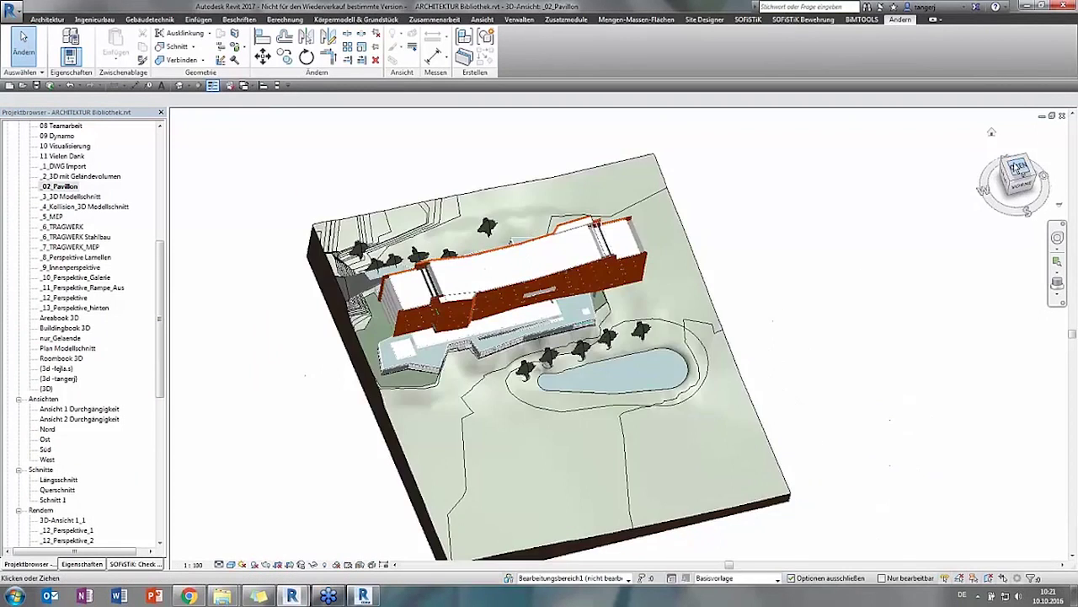
pyautogui.click(1017, 166)
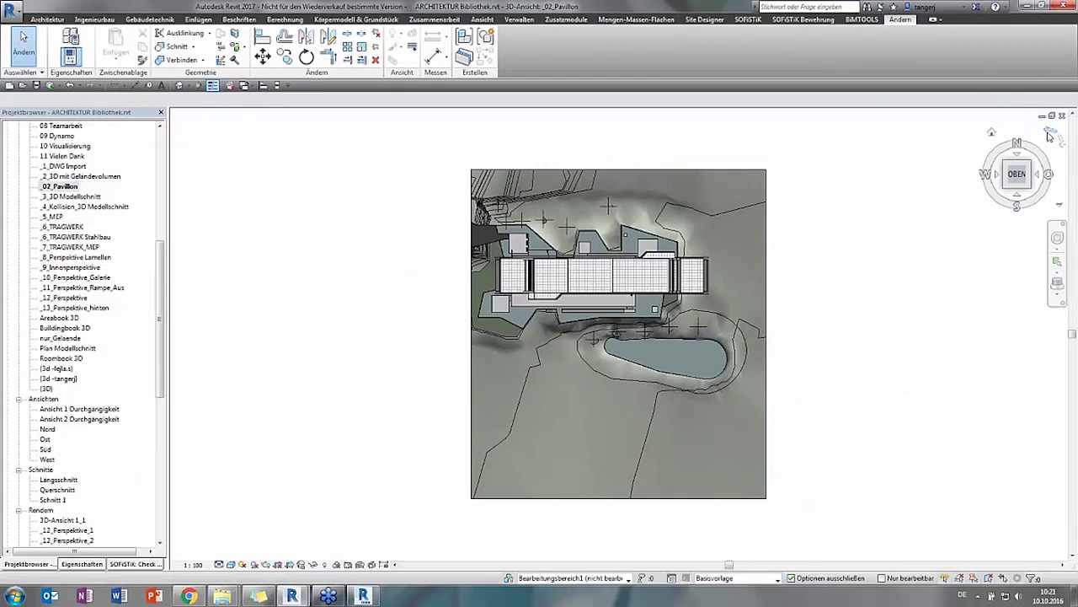
pyautogui.click(1049, 135)
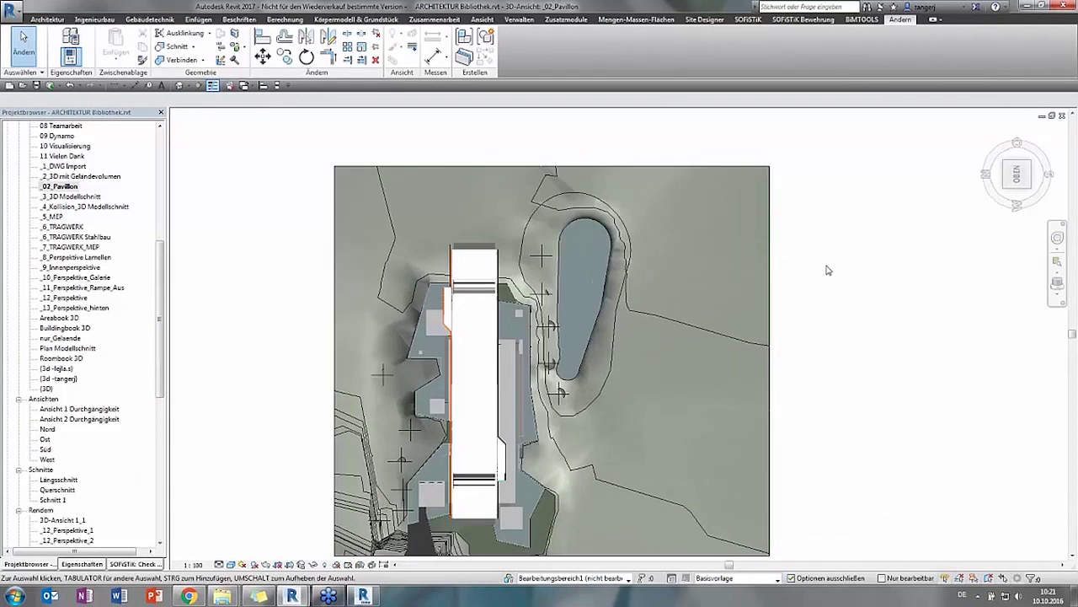
pyautogui.click(364, 19)
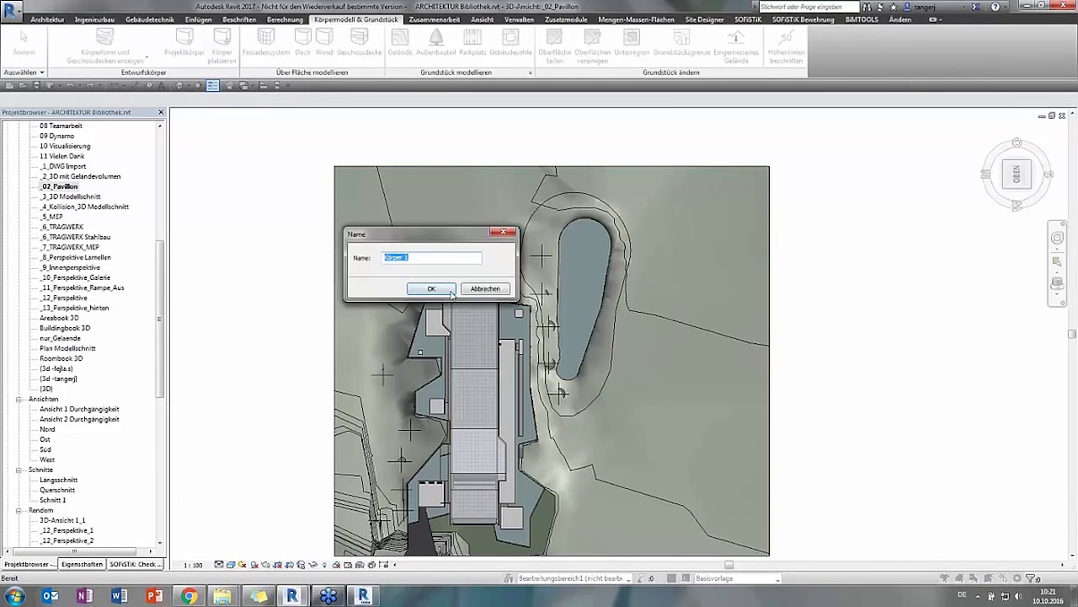
# Name the new mass Pavillon and choose the work plane for sketching lines
pyautogui.write('P')
pyautogui.write('on')
pyautogui.press('Return')
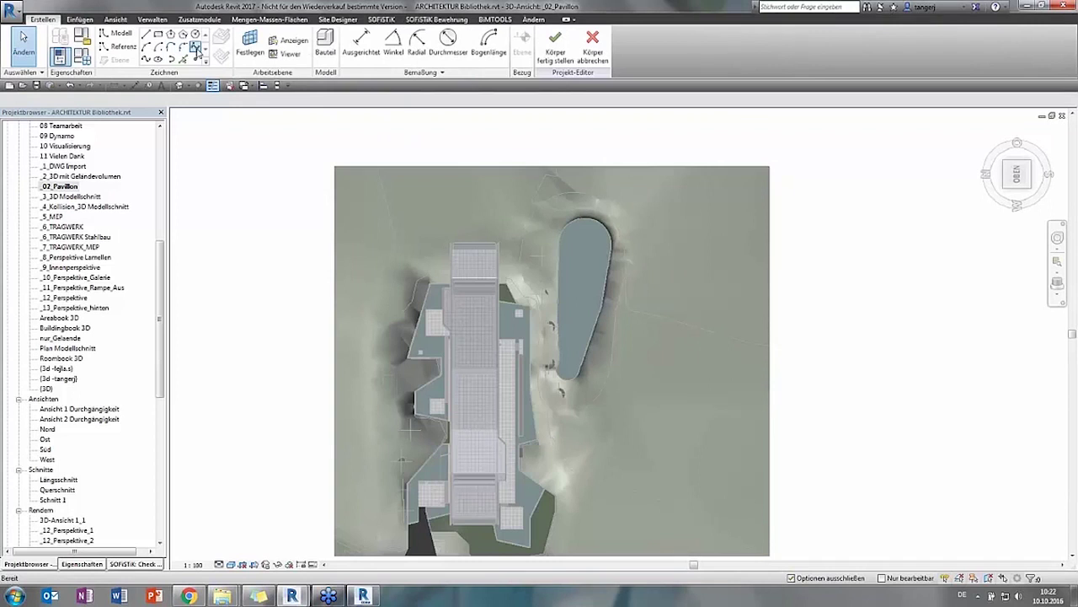
pyautogui.click(699, 220)
pyautogui.click(369, 249)
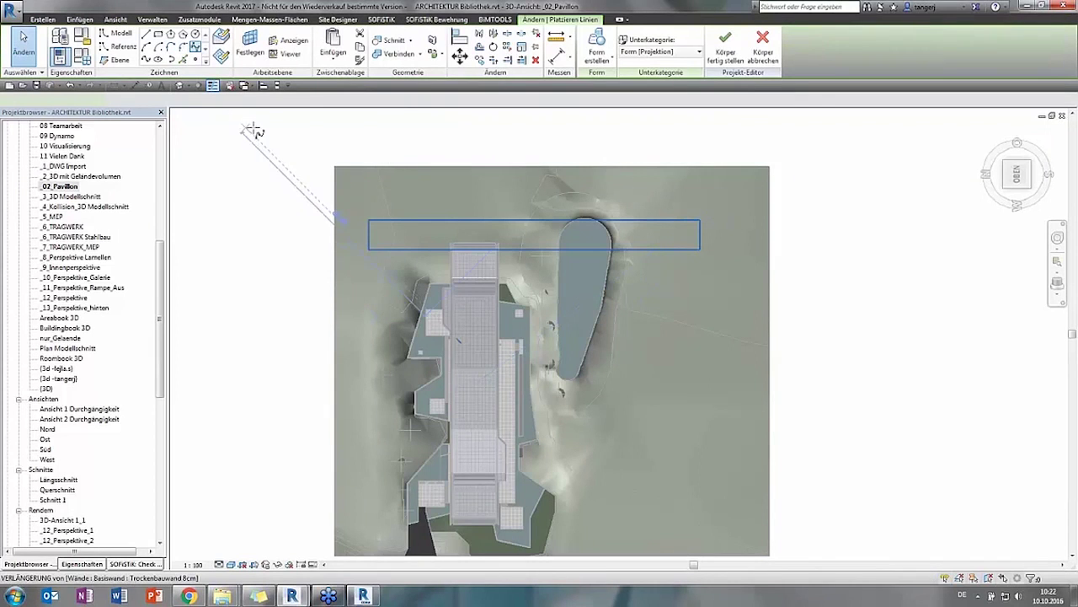
pyautogui.click(216, 100)
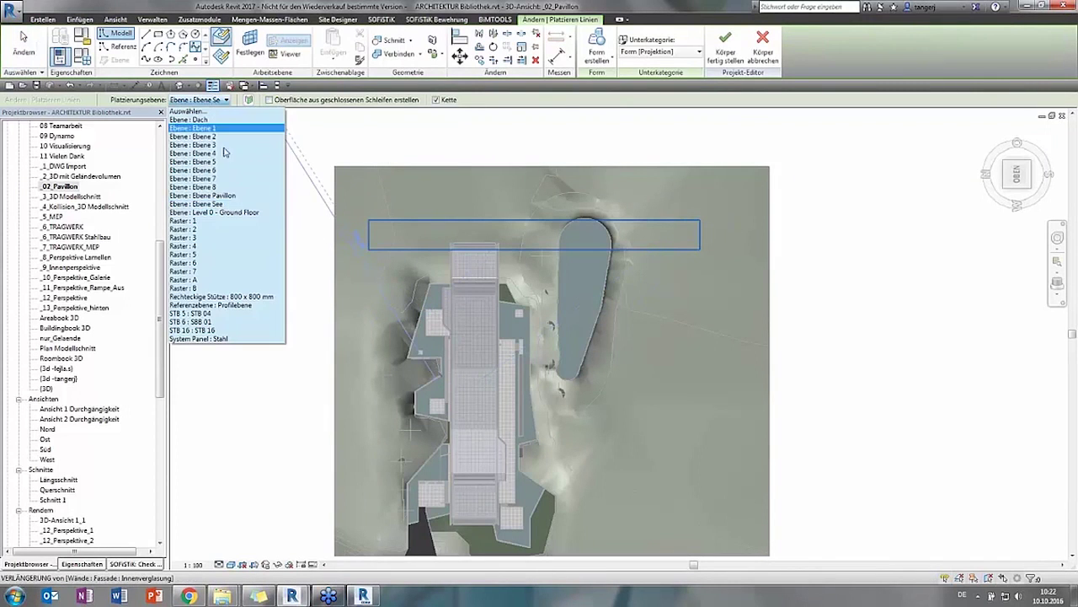
pyautogui.click(253, 180)
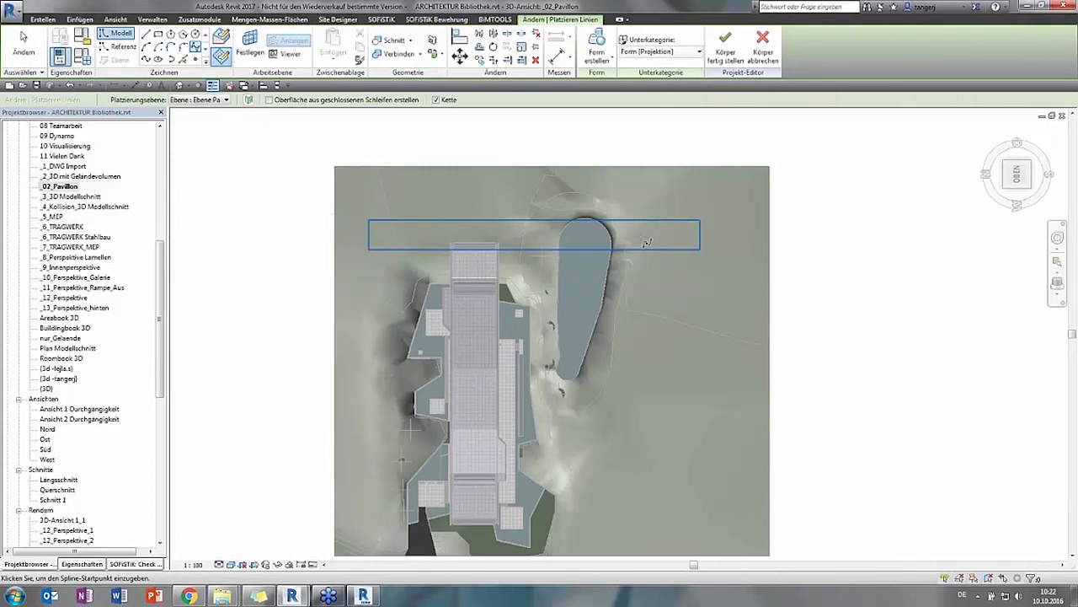
# Draw a test straight line east of the pond, then delete it
pyautogui.scroll(2, 654, 247)
pyautogui.scroll(1, 649, 240)
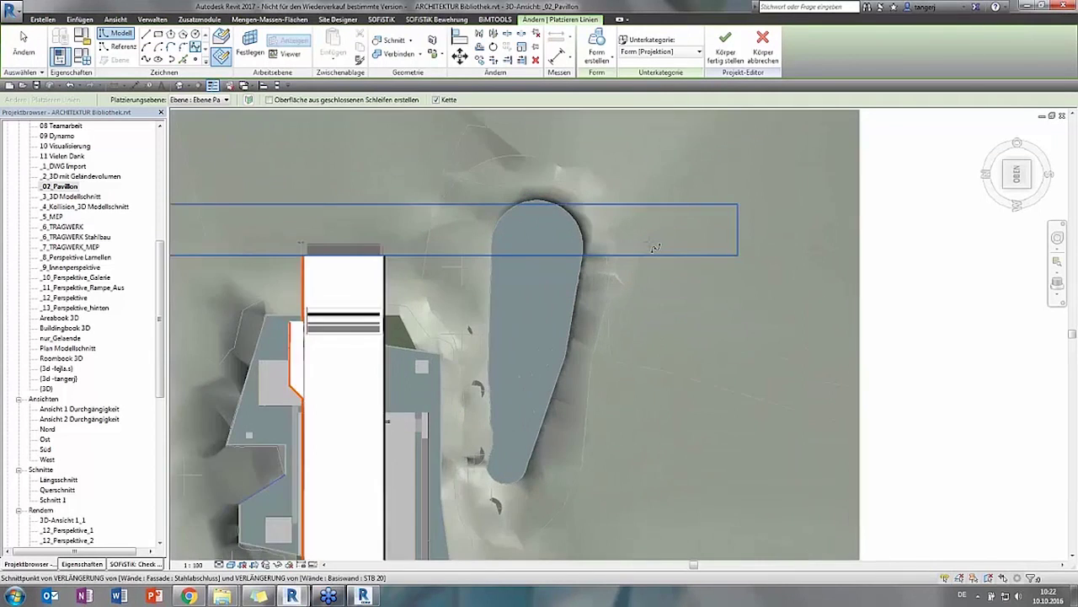
pyautogui.scroll(2, 649, 238)
pyautogui.scroll(2, 624, 237)
pyautogui.click(635, 225)
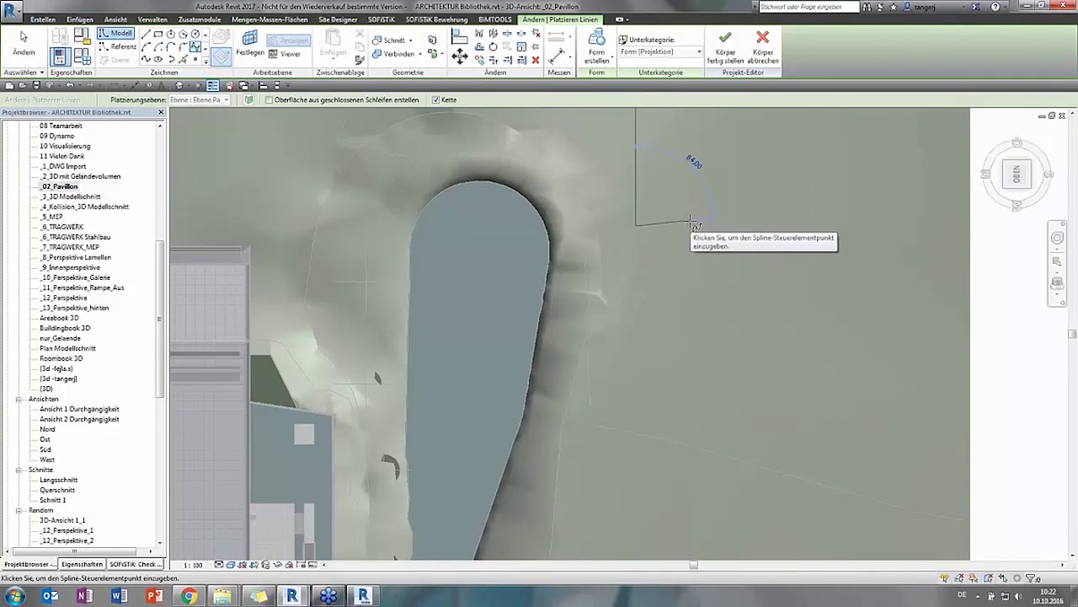
pyautogui.click(688, 225)
pyautogui.press('Escape')
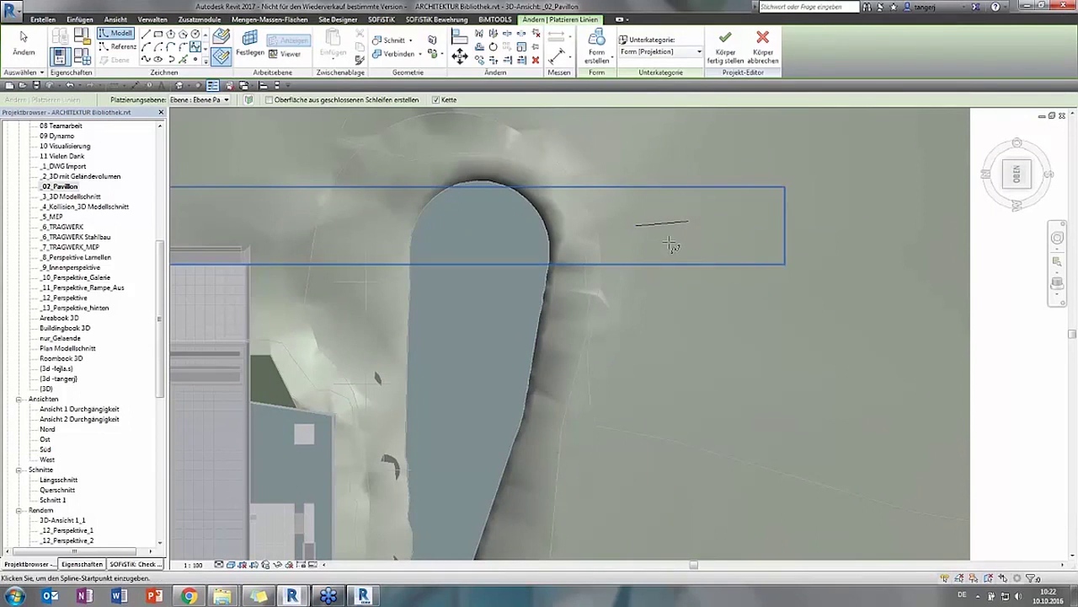
pyautogui.press('Escape')
pyautogui.press('Delete')
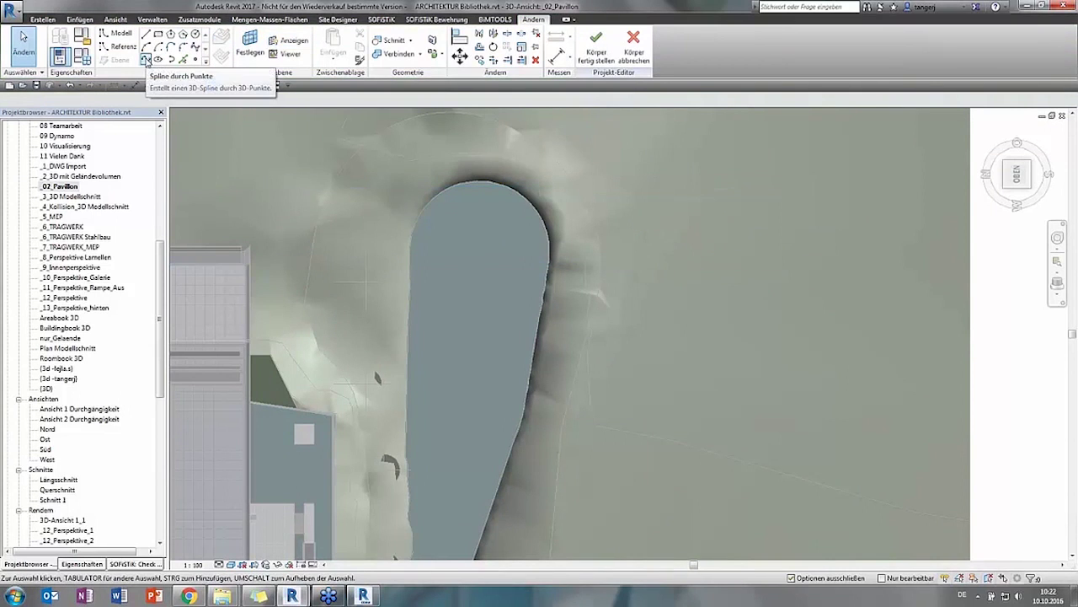
# Draw three parallel splines with Spline durch Punkte beside the pond
pyautogui.click(145, 60)
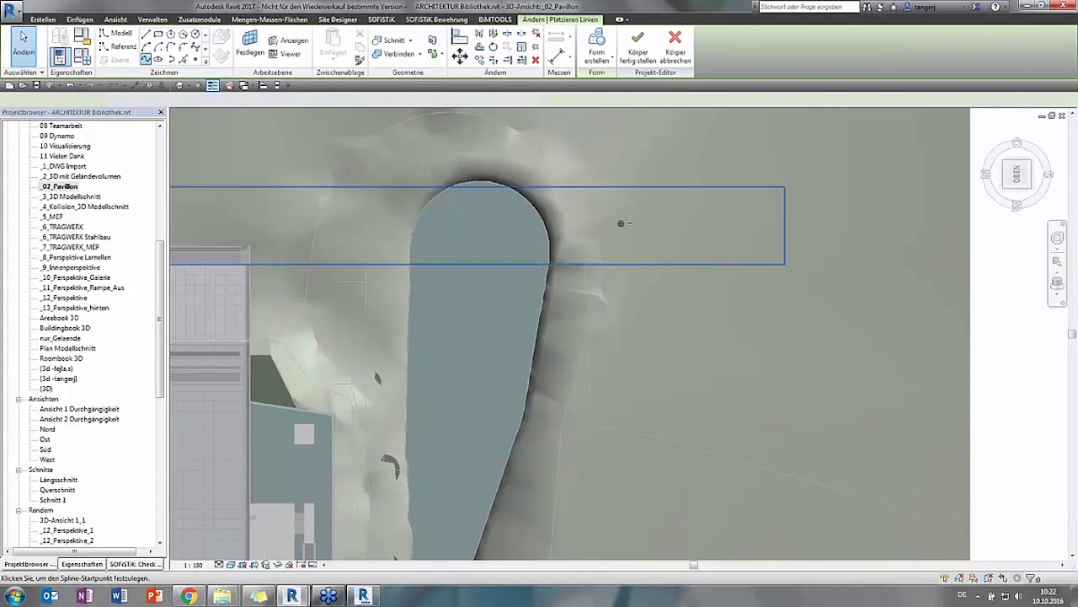
pyautogui.click(621, 223)
pyautogui.click(671, 220)
pyautogui.click(722, 223)
pyautogui.press('Escape')
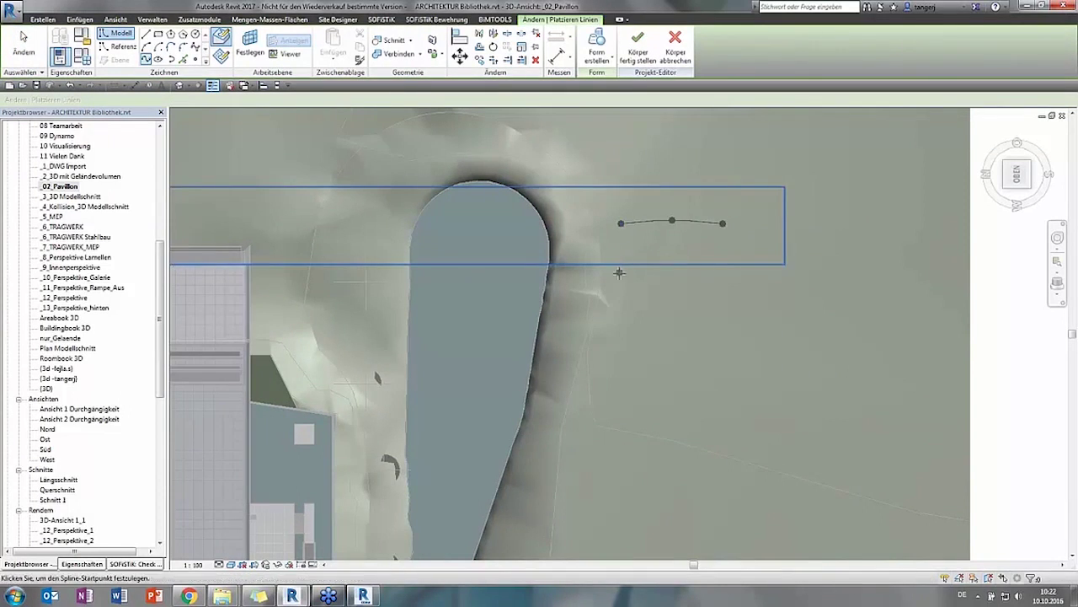
pyautogui.click(619, 273)
pyautogui.click(682, 276)
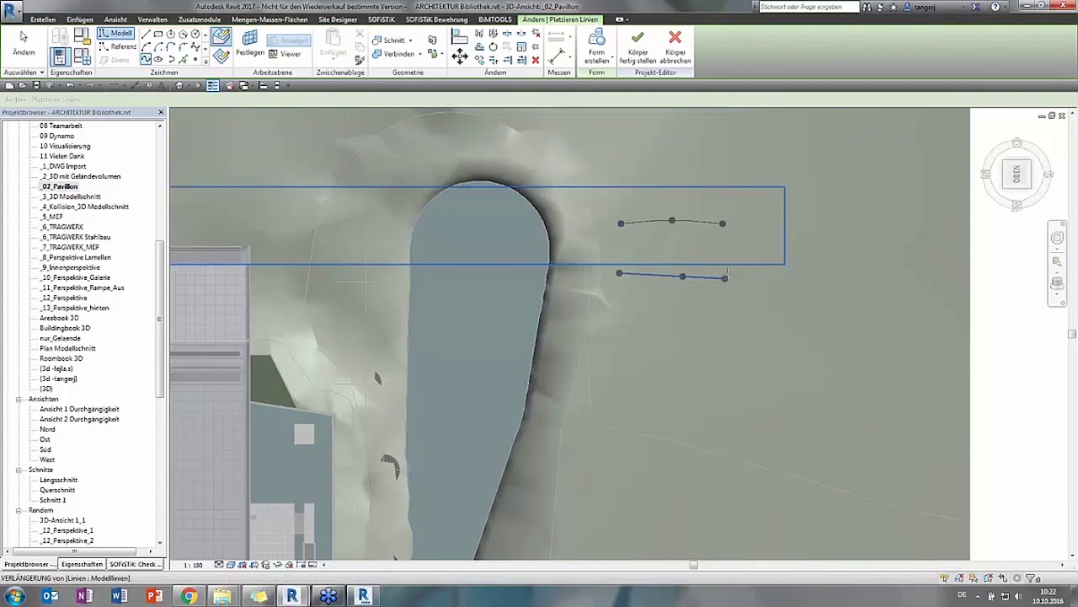
pyautogui.click(727, 270)
pyautogui.press('Escape')
pyautogui.click(618, 325)
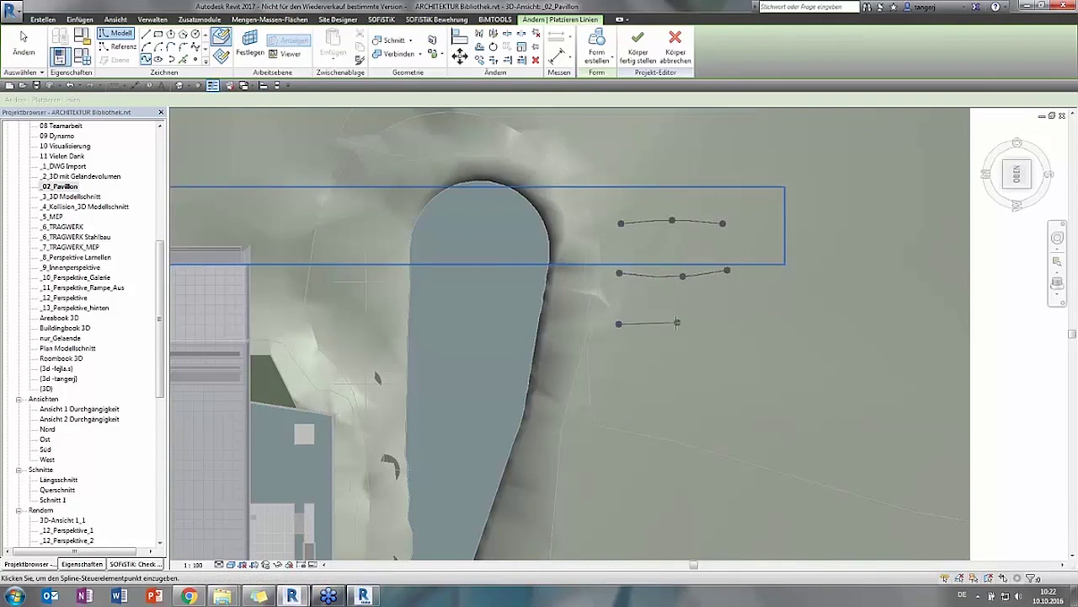
pyautogui.click(738, 326)
pyautogui.press('Escape')
pyautogui.press('Escape')
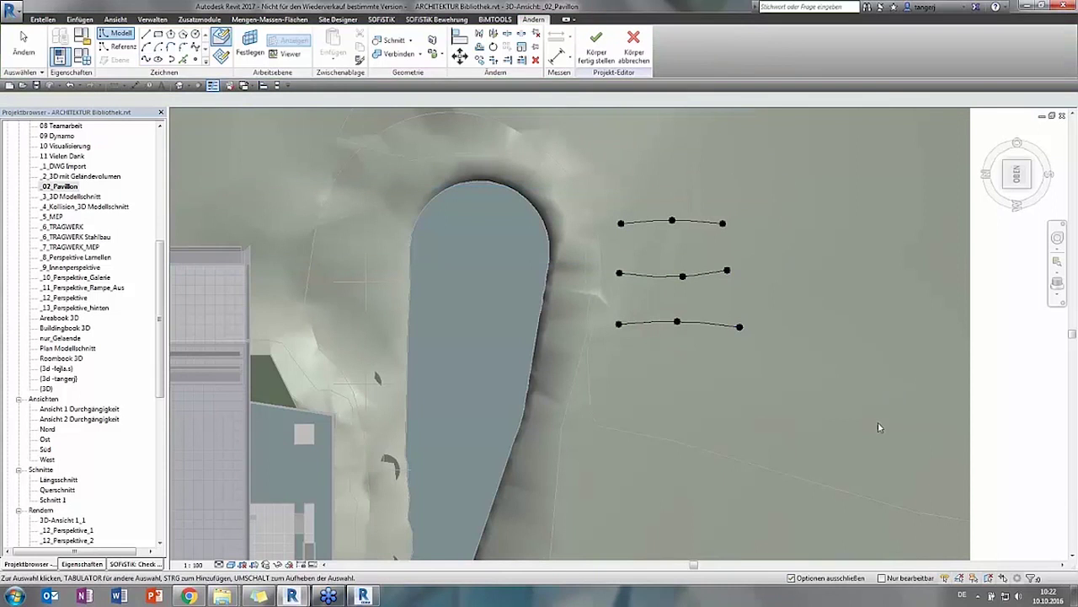
# Select the three splines and create a curved surface form from them
pyautogui.moveTo(770, 410)
pyautogui.keyDown('shift'); pyautogui.mouseDown(button='middle')
pyautogui.moveTo(721, 271)
pyautogui.moveTo(830, 301)
pyautogui.moveTo(681, 306)
pyautogui.moveTo(579, 229)
pyautogui.moveTo(607, 295)
pyautogui.mouseUp(button='middle'); pyautogui.keyUp('shift')
pyautogui.scroll(-5, 831, 300)
pyautogui.scroll(5, 716, 320)
pyautogui.scroll(2, 716, 278)
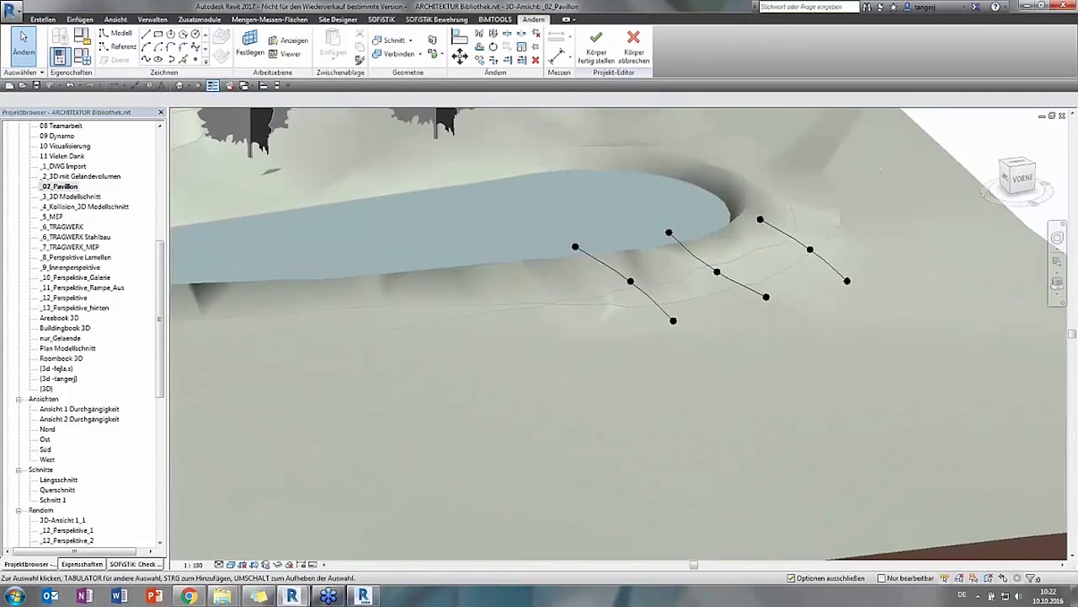
pyautogui.moveTo(716, 320)
pyautogui.keyDown('shift'); pyautogui.mouseDown(button='middle')
pyautogui.moveTo(741, 328)
pyautogui.moveTo(749, 354)
pyautogui.mouseUp(button='middle'); pyautogui.keyUp('shift')
pyautogui.click(647, 294)
pyautogui.keyDown('ctrl'); pyautogui.click(699, 260); pyautogui.keyUp('ctrl')
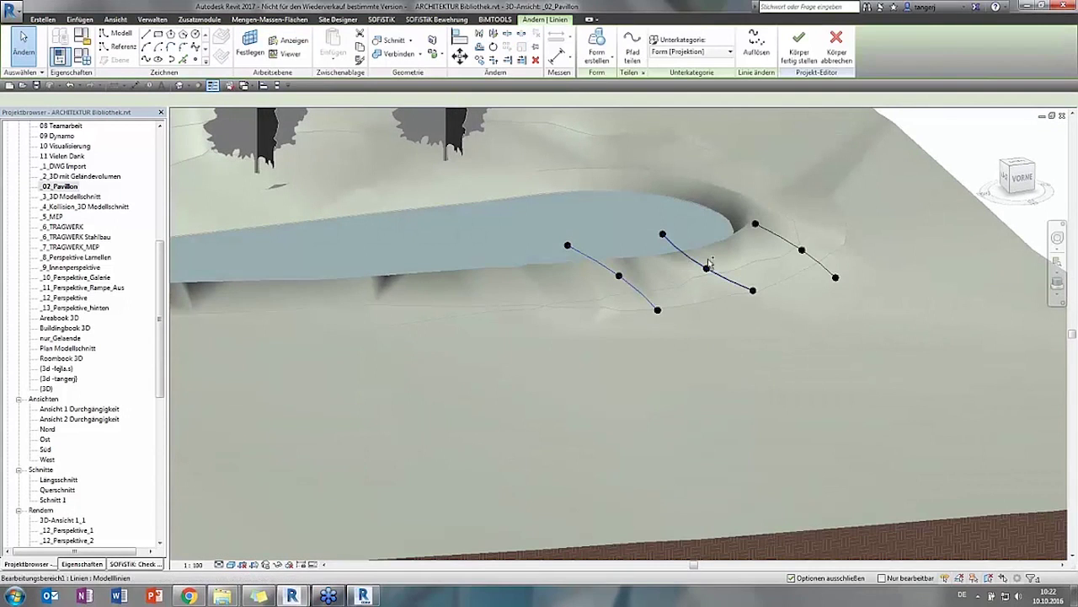
pyautogui.keyDown('ctrl'); pyautogui.click(779, 238); pyautogui.keyUp('ctrl')
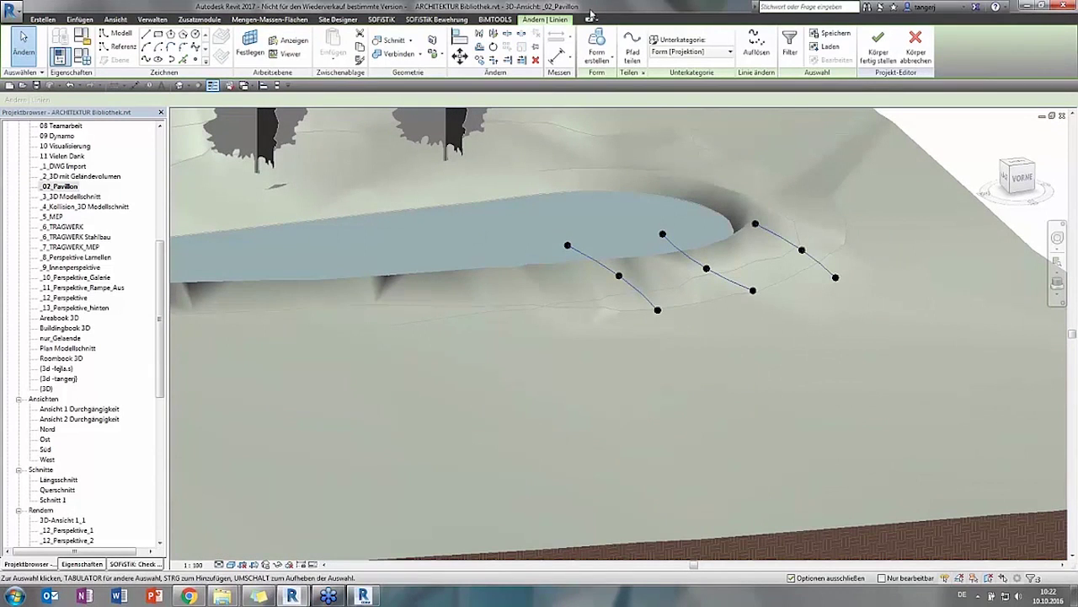
pyautogui.click(597, 42)
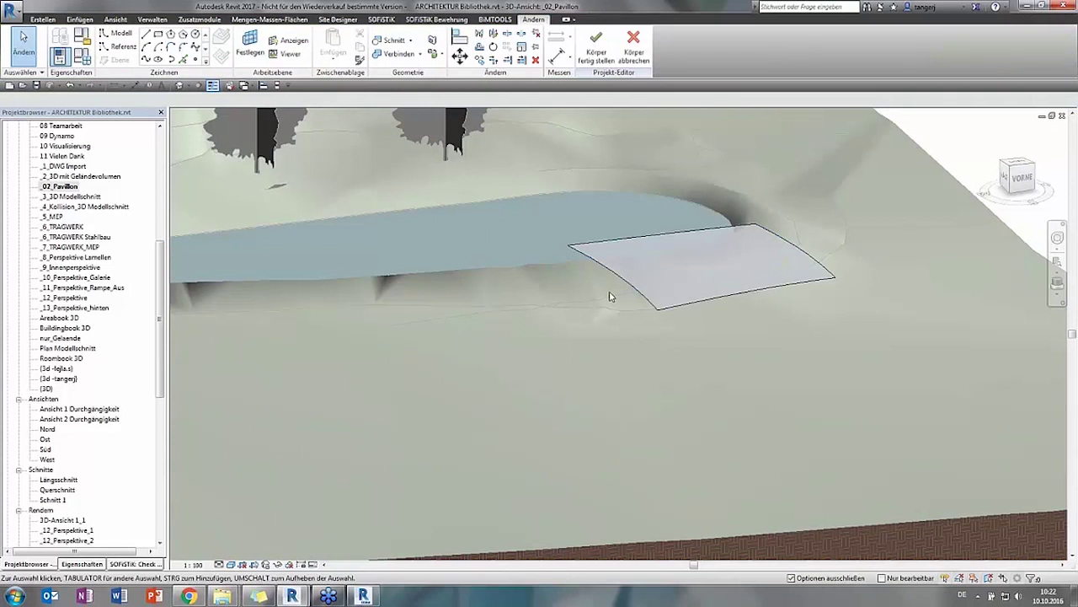
# Turn on Röntgen for the surface and add a profile across its middle
pyautogui.moveTo(703, 344); pyautogui.dragTo(645, 332, button='middle')
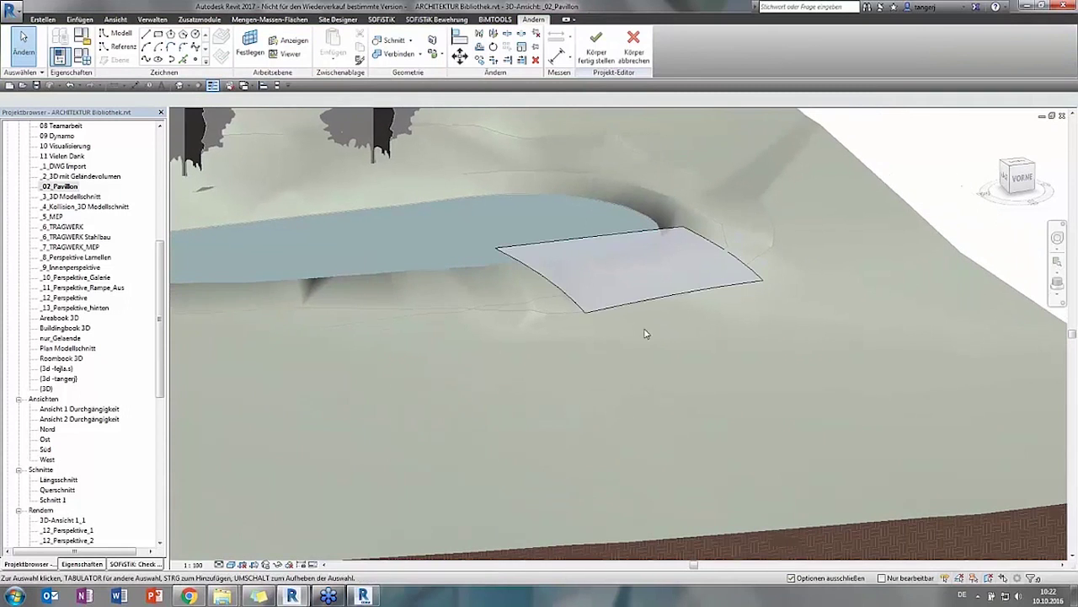
pyautogui.click(642, 303)
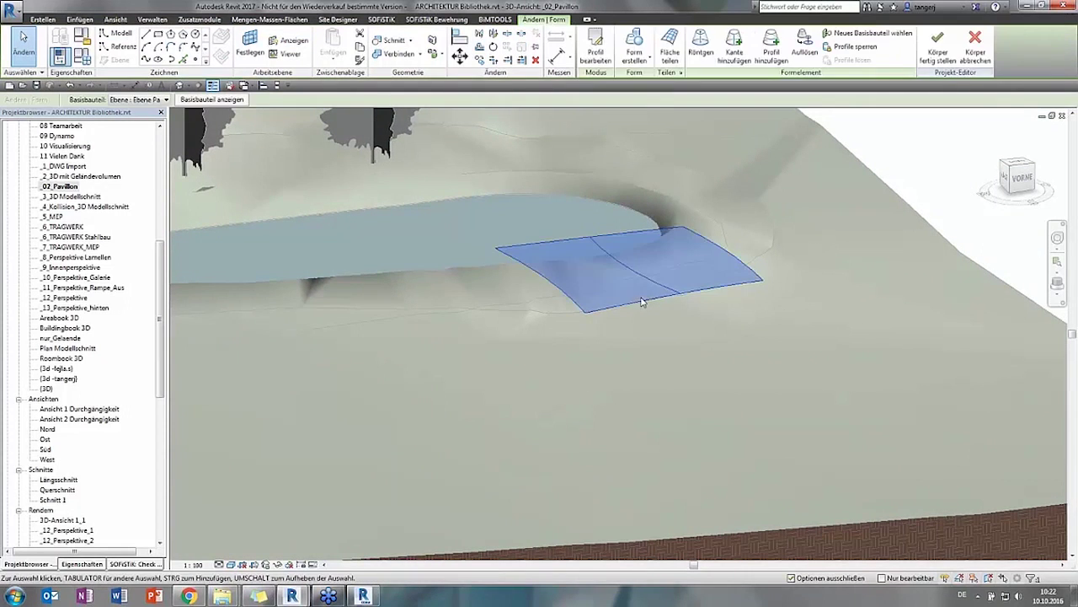
pyautogui.click(700, 44)
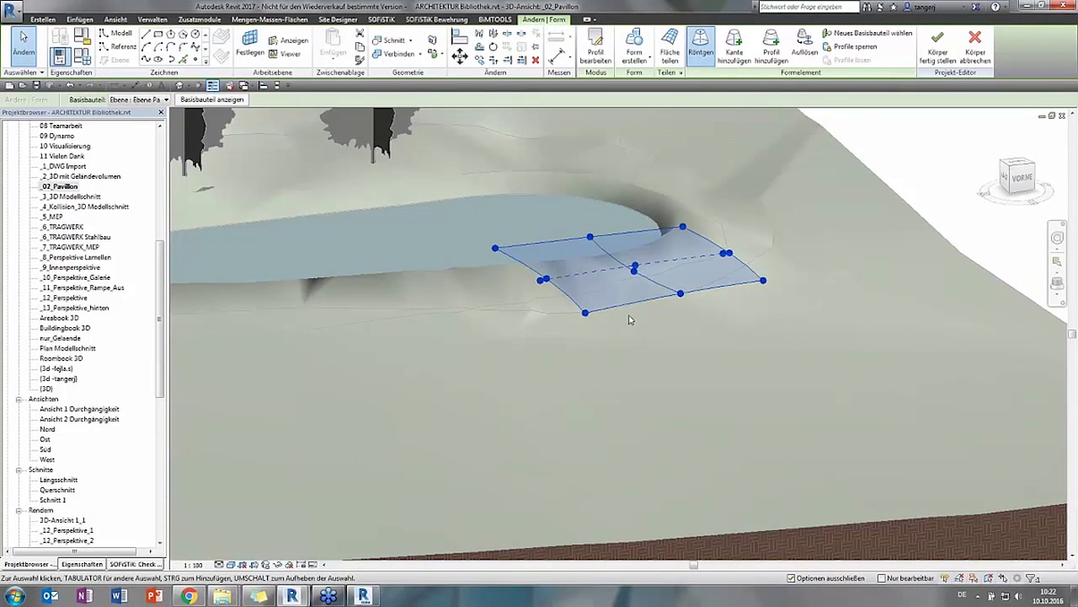
pyautogui.click(771, 47)
pyautogui.click(697, 281)
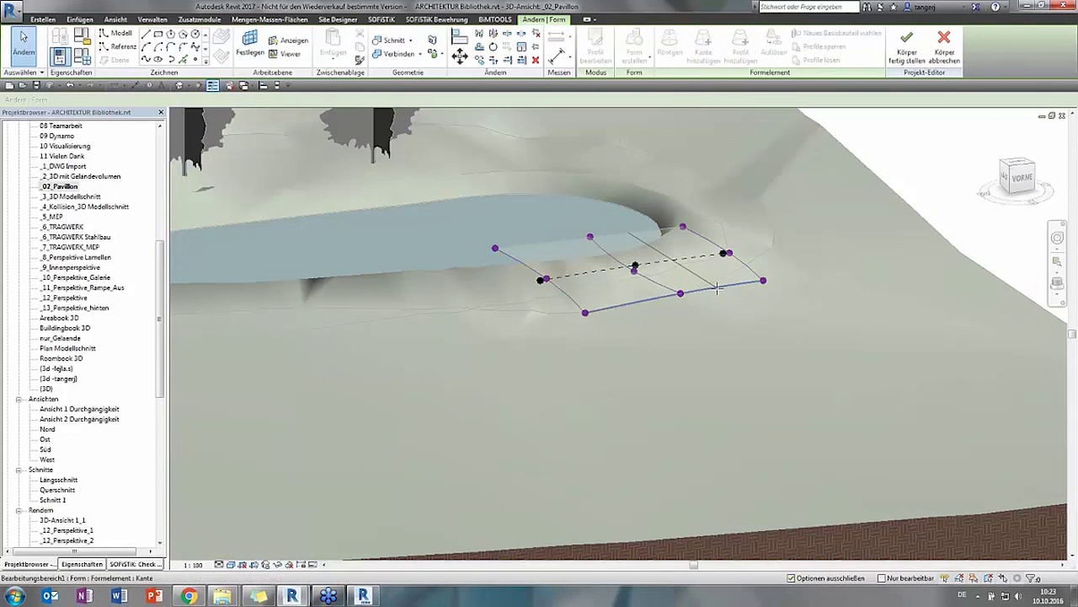
pyautogui.press('Escape')
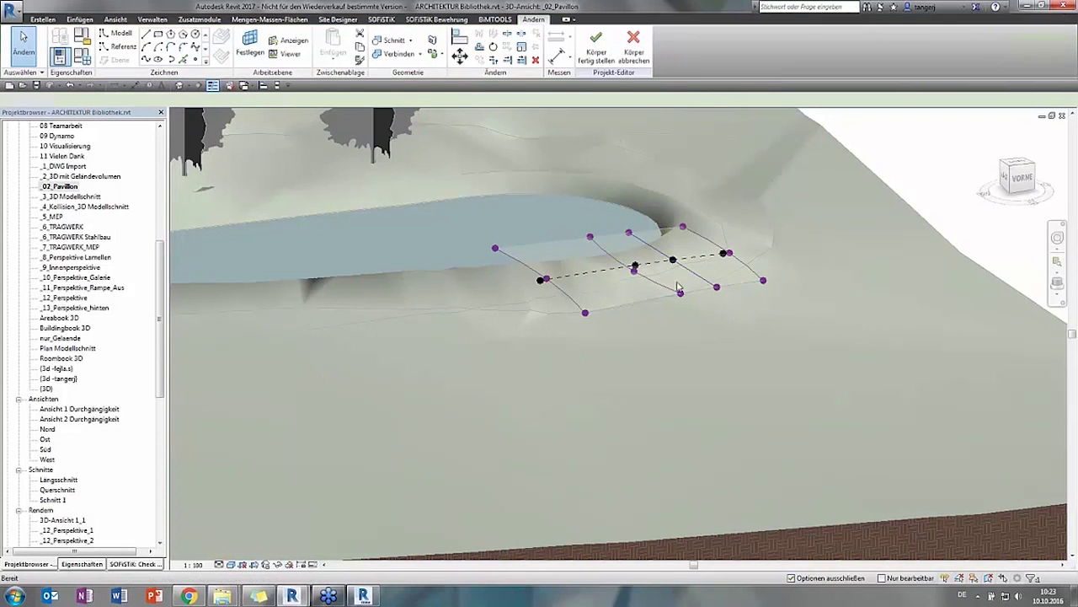
# Raise a middle-profile vertex, lower one corner point and pull another inward
pyautogui.scroll(2, 671, 258)
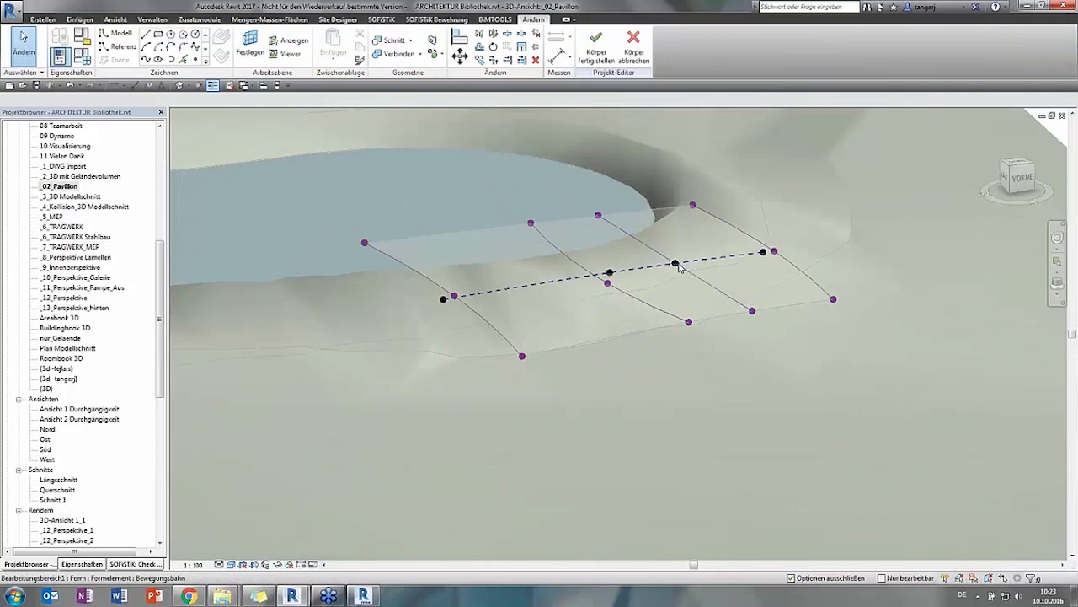
pyautogui.click(608, 283)
pyautogui.moveTo(611, 268); pyautogui.dragTo(610, 221)
pyautogui.moveTo(627, 426)
pyautogui.keyDown('shift'); pyautogui.mouseDown(button='middle')
pyautogui.moveTo(575, 390)
pyautogui.moveTo(590, 393)
pyautogui.moveTo(649, 321)
pyautogui.mouseUp(button='middle'); pyautogui.keyUp('shift')
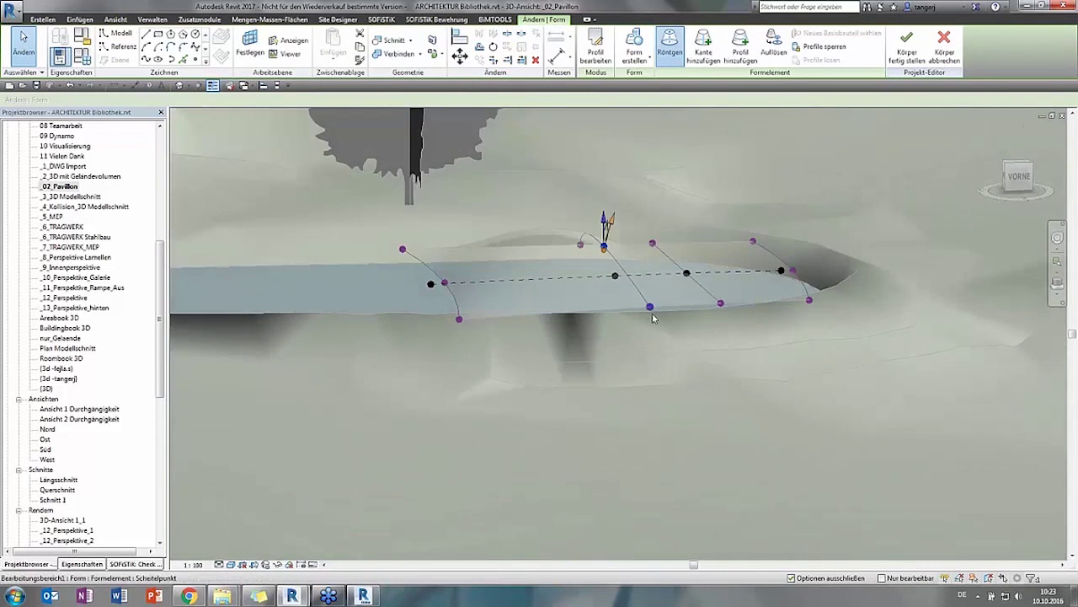
pyautogui.click(649, 306)
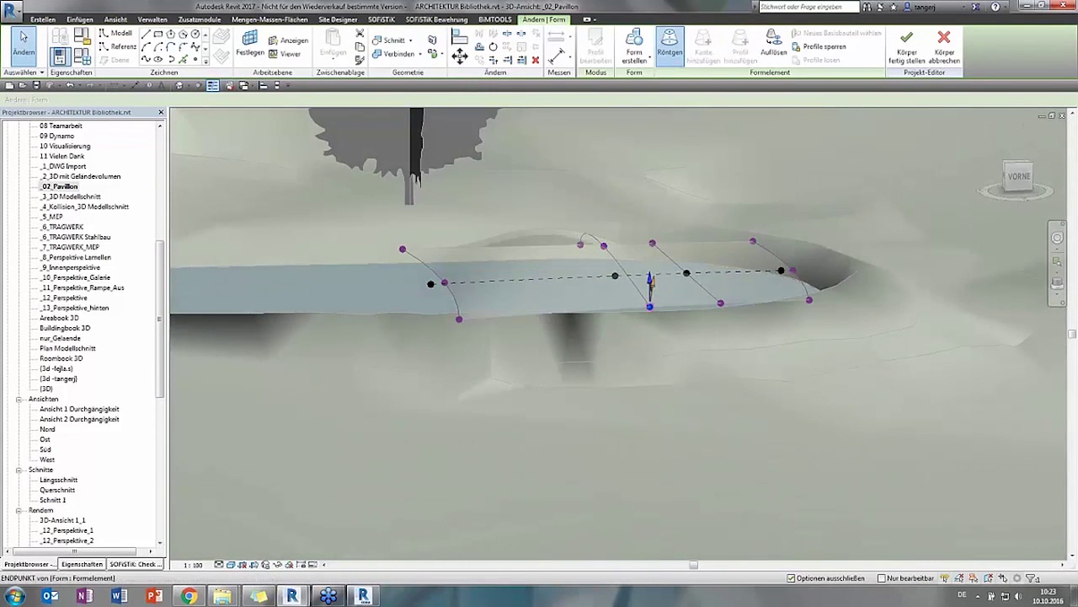
pyautogui.moveTo(650, 283); pyautogui.dragTo(650, 298)
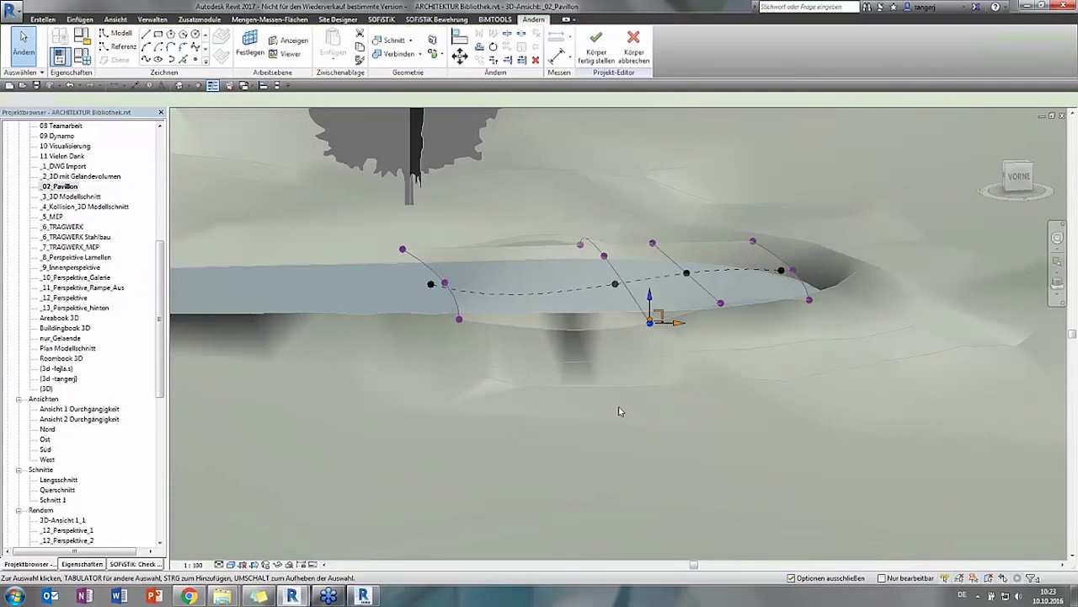
pyautogui.moveTo(620, 411)
pyautogui.keyDown('shift'); pyautogui.mouseDown(button='middle')
pyautogui.moveTo(682, 392)
pyautogui.moveTo(753, 399)
pyautogui.moveTo(729, 403)
pyautogui.mouseUp(button='middle'); pyautogui.keyUp('shift')
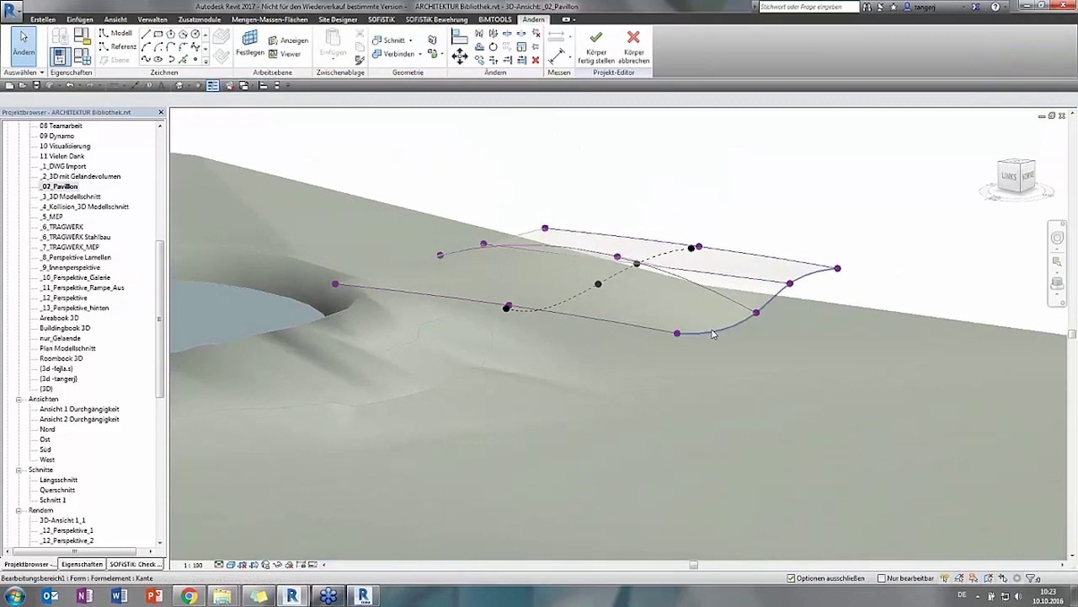
pyautogui.click(756, 313)
pyautogui.moveTo(742, 311); pyautogui.dragTo(672, 338)
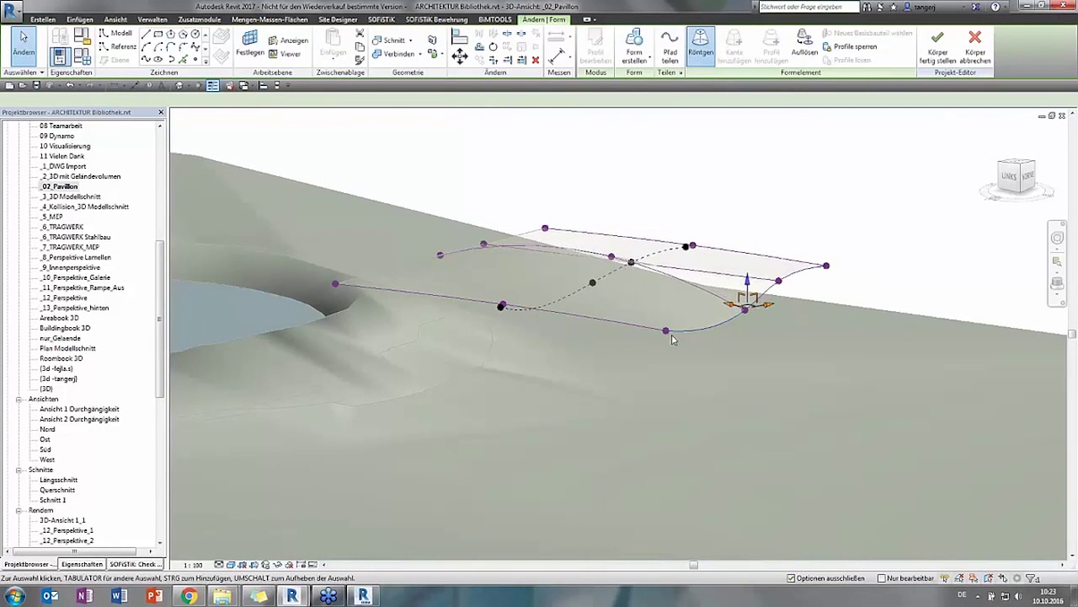
# Lower the far back, left and lower-right corner points and finish the mass
pyautogui.moveTo(631, 395)
pyautogui.keyDown('shift'); pyautogui.mouseDown(button='middle')
pyautogui.moveTo(602, 332)
pyautogui.moveTo(511, 373)
pyautogui.moveTo(400, 373)
pyautogui.moveTo(368, 416)
pyautogui.moveTo(537, 455)
pyautogui.moveTo(683, 440)
pyautogui.moveTo(678, 421)
pyautogui.mouseUp(button='middle'); pyautogui.keyUp('shift')
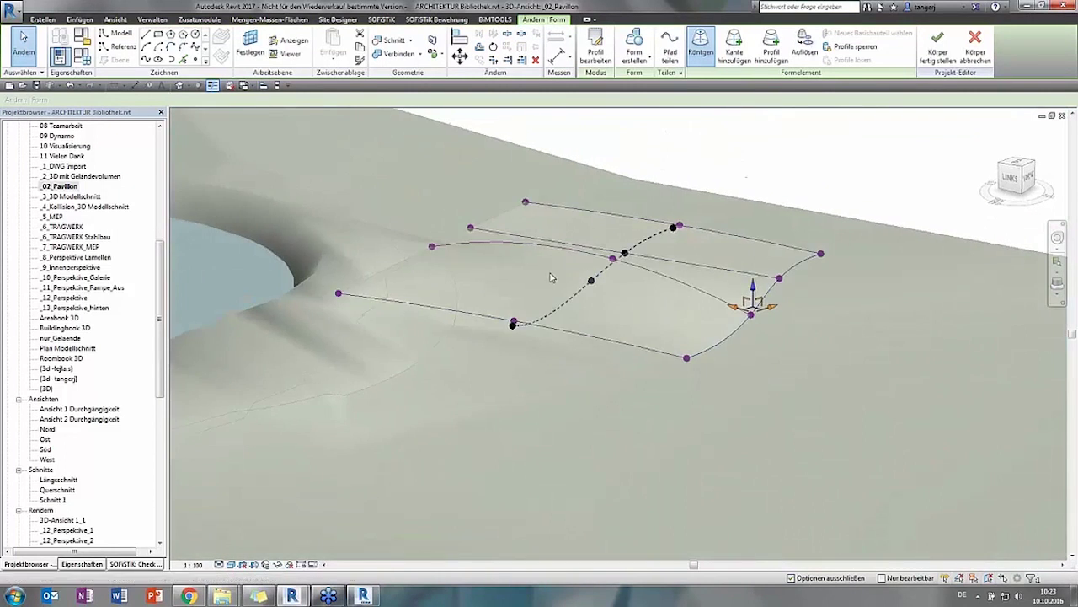
pyautogui.click(524, 202)
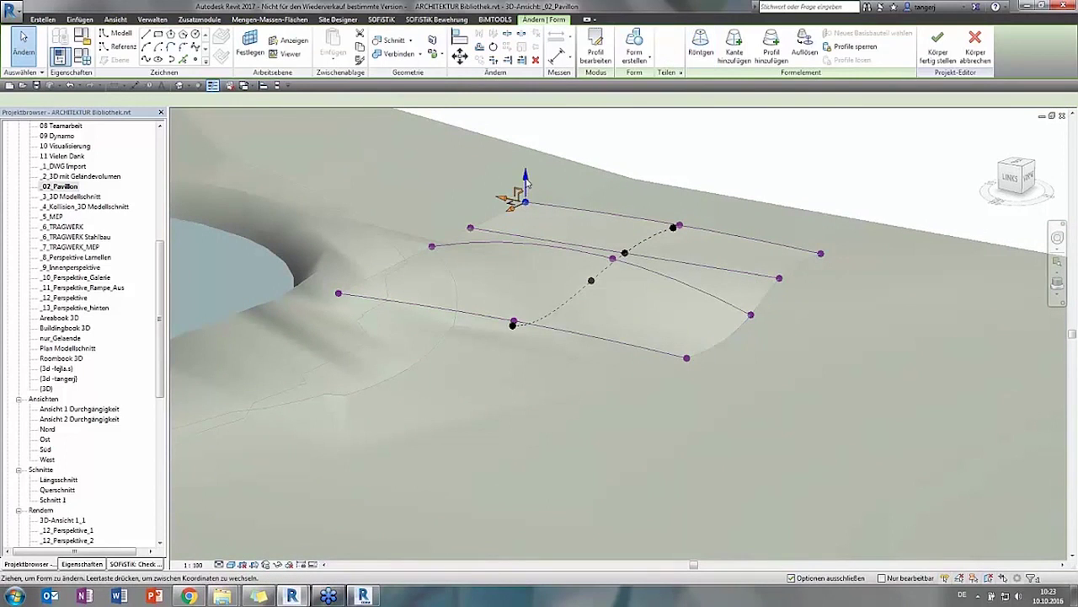
pyautogui.moveTo(526, 181); pyautogui.dragTo(503, 270)
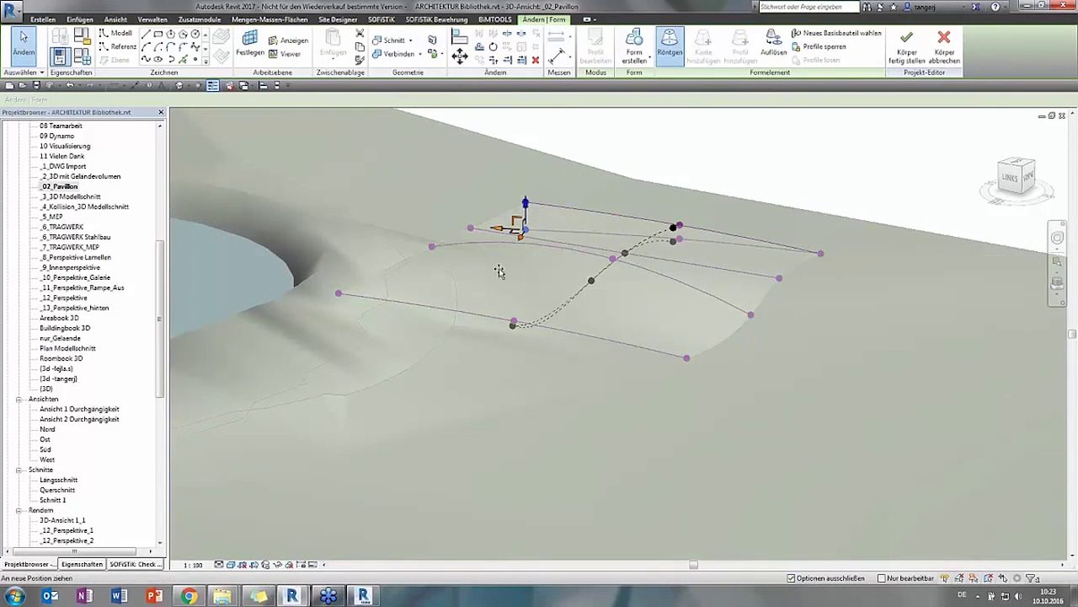
pyautogui.click(339, 295)
pyautogui.moveTo(338, 295); pyautogui.dragTo(341, 292)
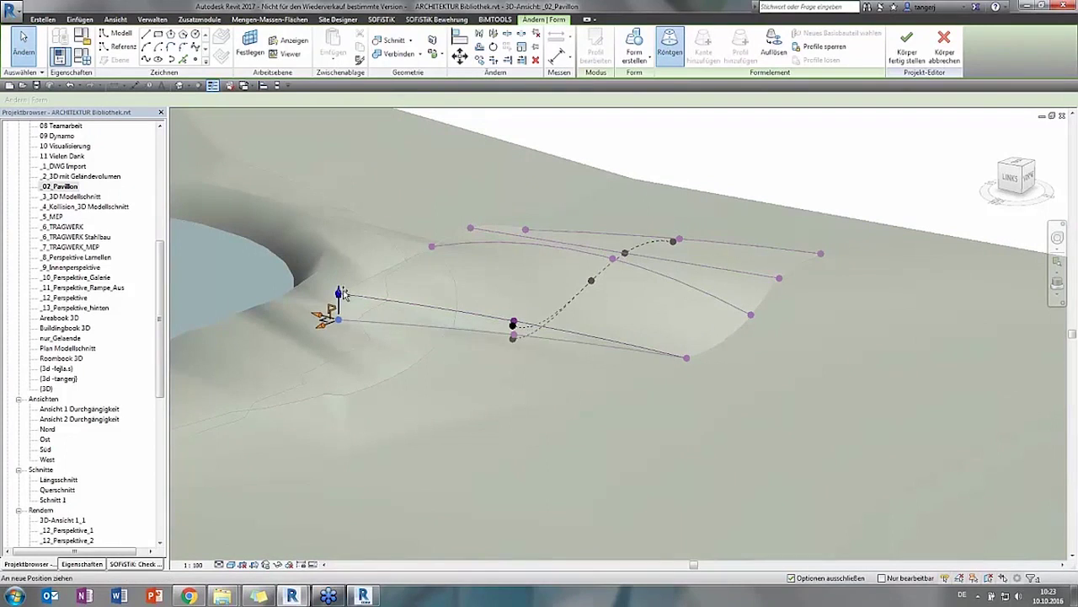
pyautogui.click(687, 357)
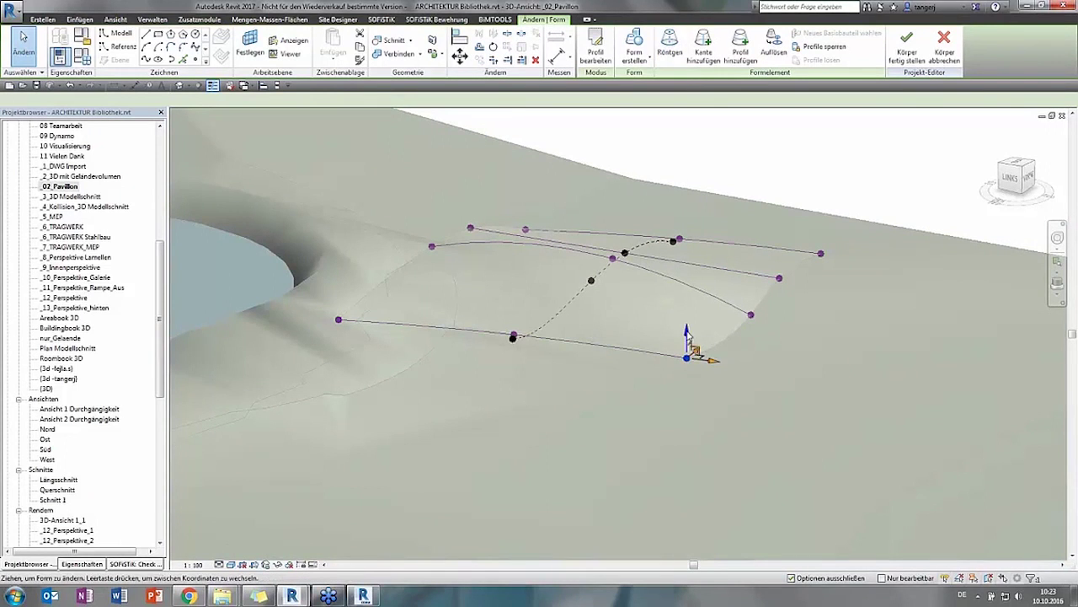
pyautogui.moveTo(688, 337); pyautogui.dragTo(687, 362)
pyautogui.click(749, 444)
pyautogui.keyDown('shift'); pyautogui.moveTo(749, 444); pyautogui.dragTo(758, 444, button='middle'); pyautogui.keyUp('shift')
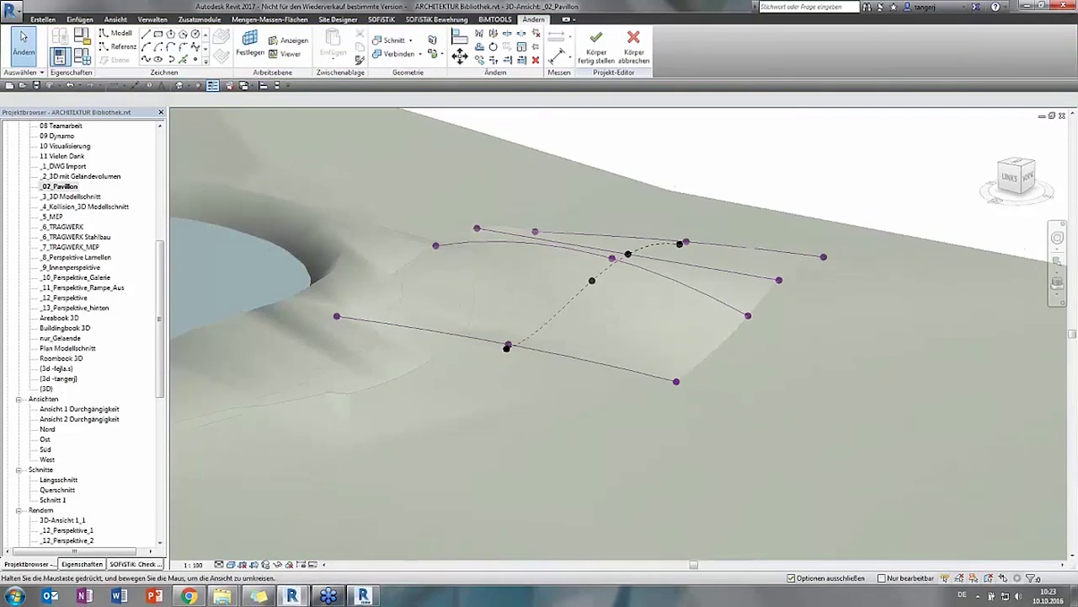
pyautogui.moveTo(621, 409)
pyautogui.keyDown('shift'); pyautogui.mouseDown(button='middle')
pyautogui.moveTo(611, 430)
pyautogui.moveTo(674, 438)
pyautogui.mouseUp(button='middle'); pyautogui.keyUp('shift')
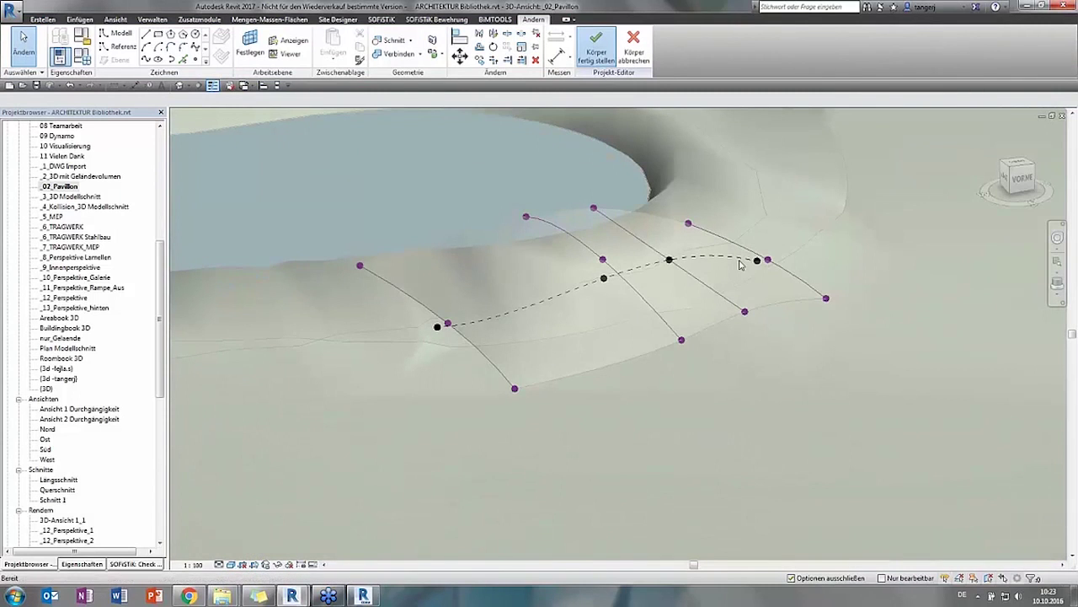
pyautogui.click(742, 412)
# Create a Ziegel - Eindeckung roof on the curved Pavillon mass face
pyautogui.moveTo(737, 400)
pyautogui.keyDown('shift'); pyautogui.mouseDown(button='middle')
pyautogui.moveTo(796, 393)
pyautogui.moveTo(828, 356)
pyautogui.moveTo(748, 412)
pyautogui.moveTo(761, 393)
pyautogui.moveTo(806, 393)
pyautogui.moveTo(803, 402)
pyautogui.mouseUp(button='middle'); pyautogui.keyUp('shift')
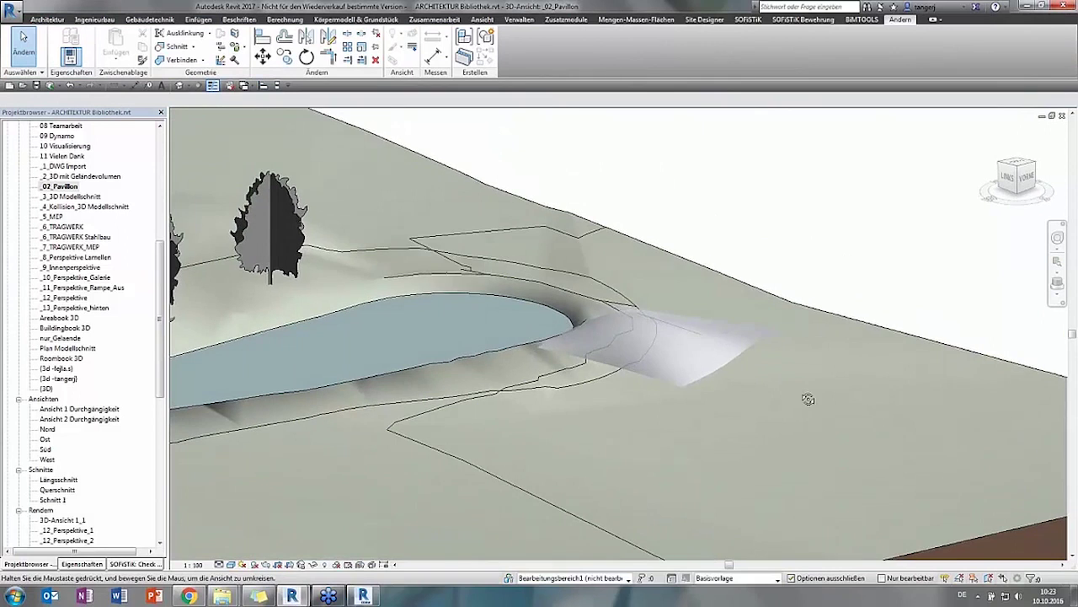
pyautogui.click(354, 21)
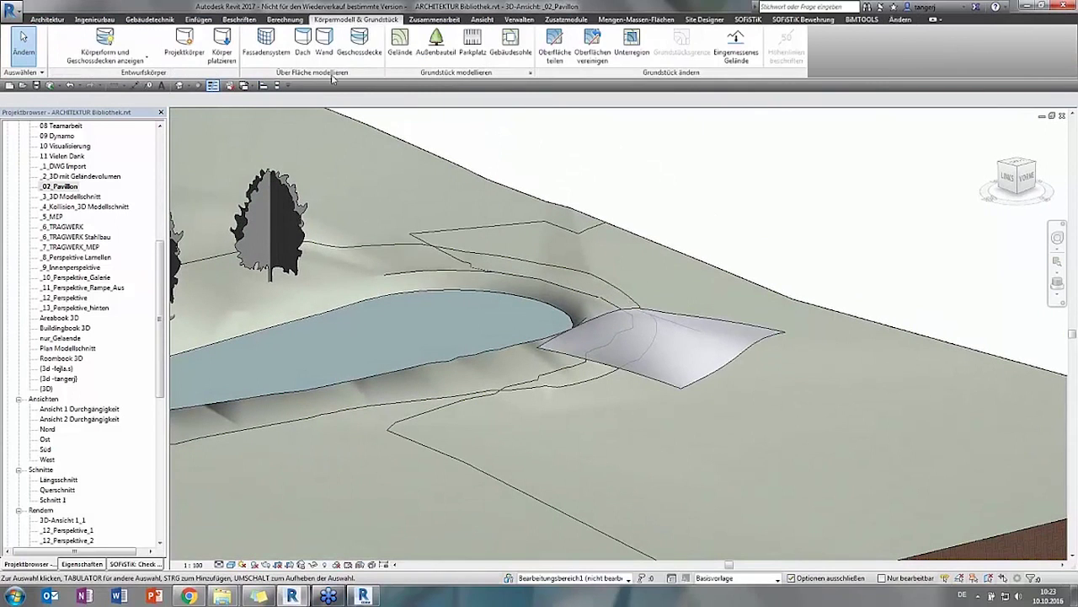
pyautogui.click(302, 38)
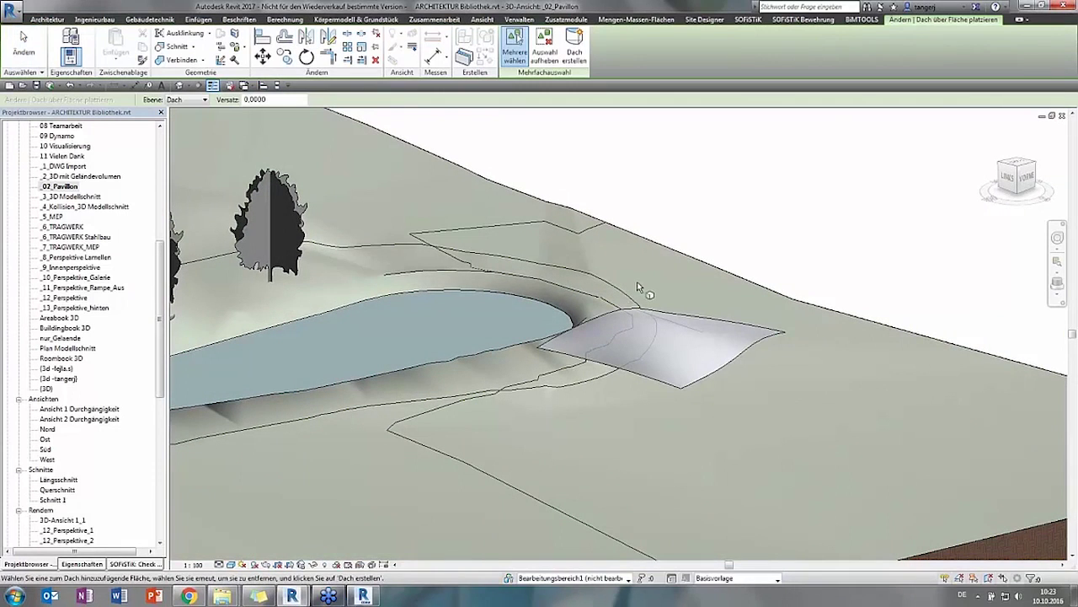
pyautogui.click(82, 564)
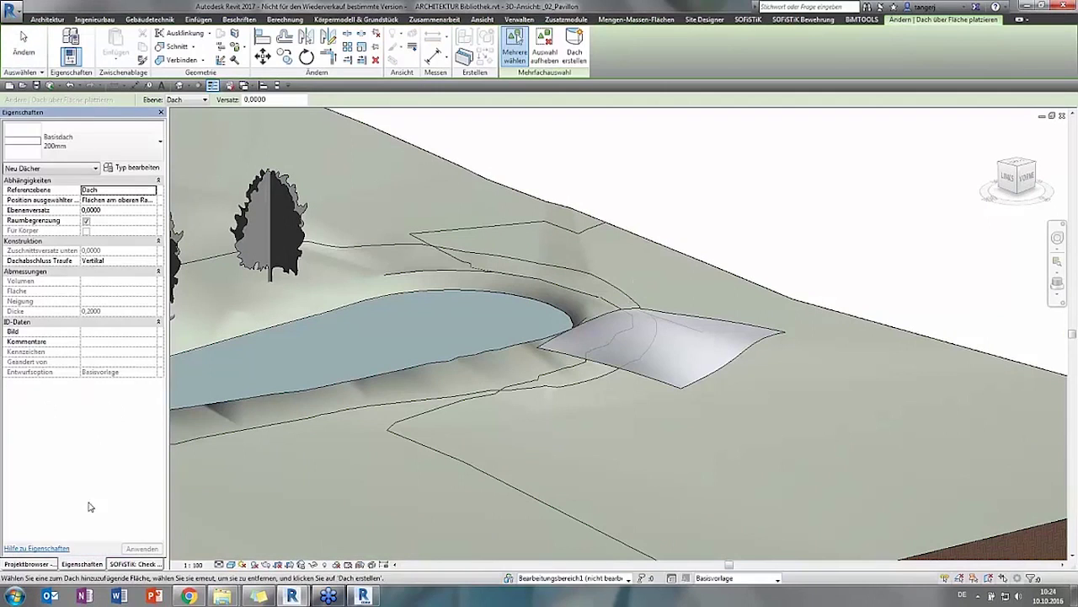
pyautogui.click(107, 146)
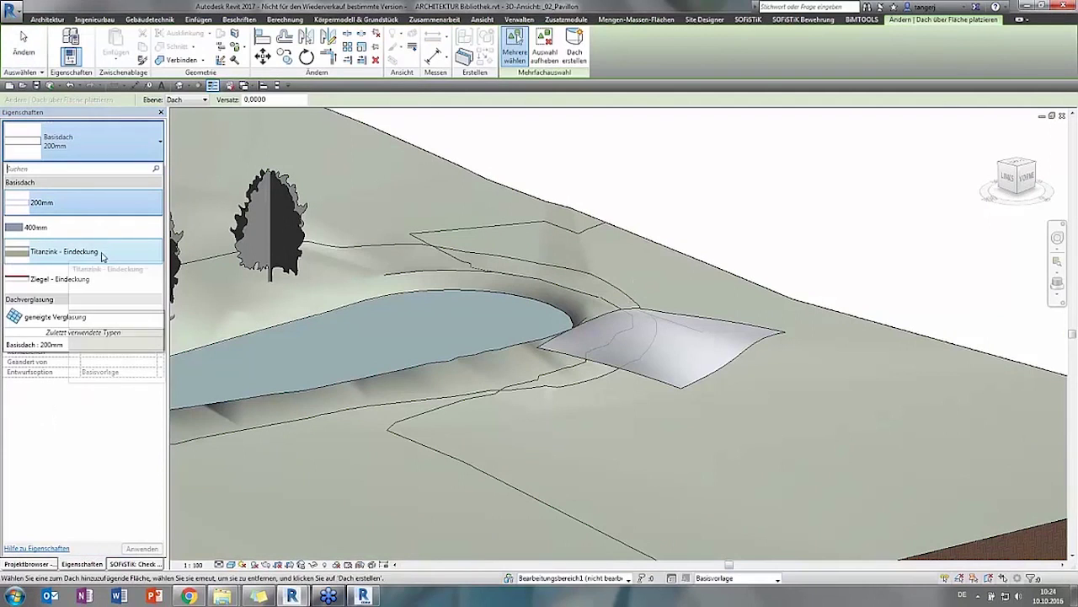
pyautogui.click(71, 277)
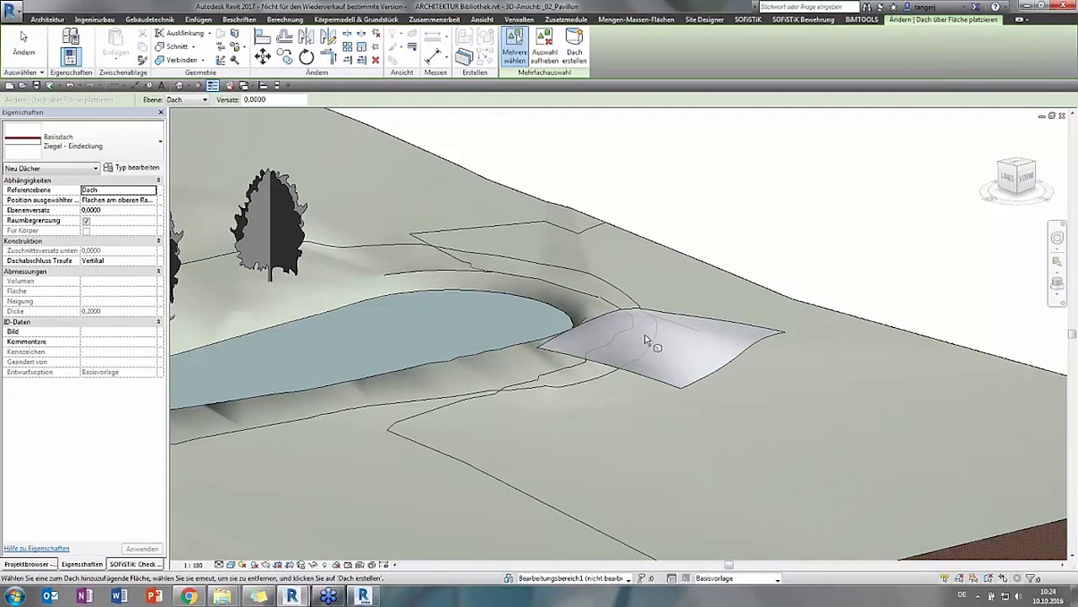
pyautogui.click(716, 325)
pyautogui.click(576, 59)
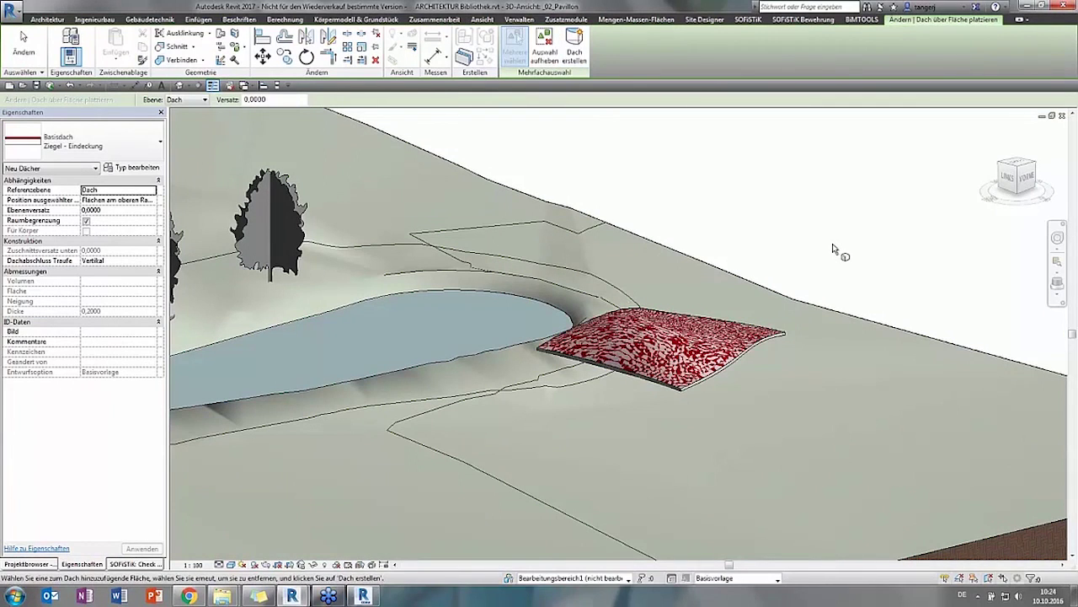
pyautogui.press('Escape')
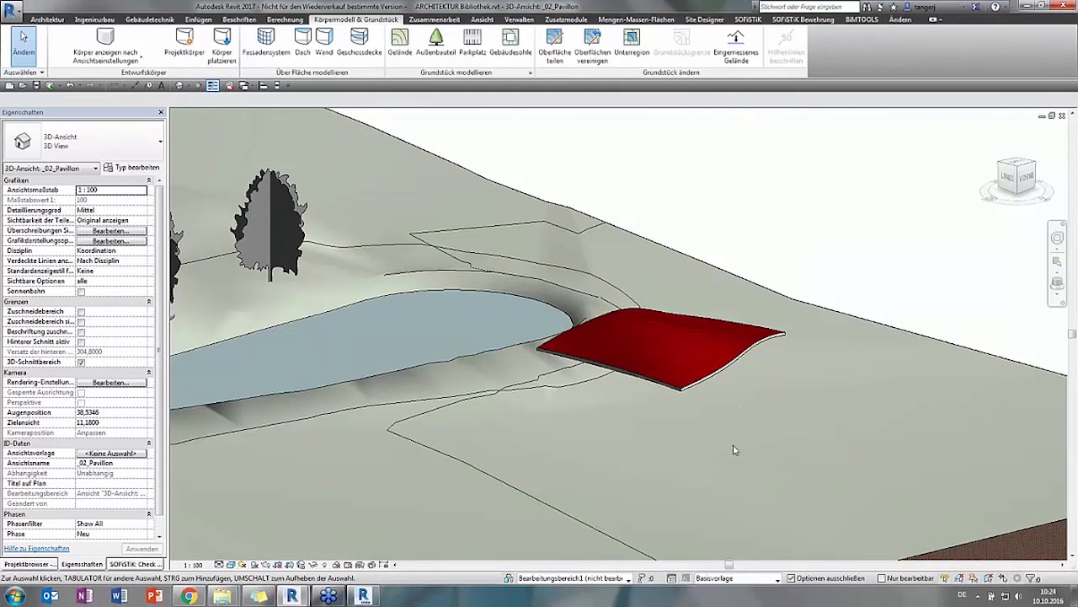
# Orbit, pan and zoom to centre the new red roof in the view
pyautogui.moveTo(739, 450)
pyautogui.keyDown('shift'); pyautogui.mouseDown(button='middle')
pyautogui.moveTo(681, 400)
pyautogui.moveTo(650, 394)
pyautogui.moveTo(582, 415)
pyautogui.moveTo(681, 441)
pyautogui.mouseUp(button='middle'); pyautogui.keyUp('shift')
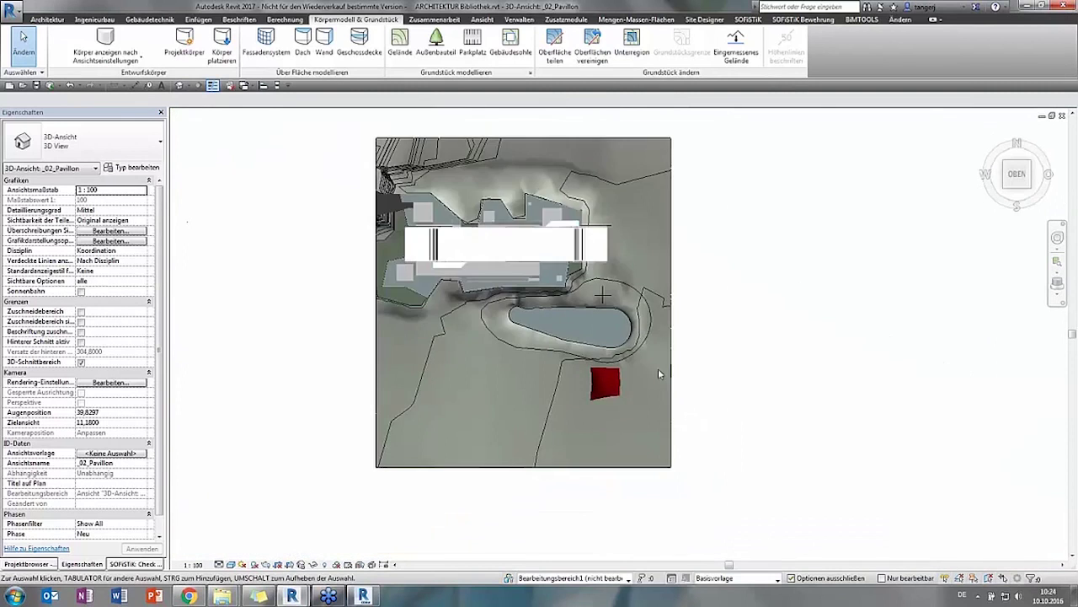
pyautogui.scroll(3, 854, 432)
pyautogui.scroll(2, 887, 455)
pyautogui.moveTo(887, 462); pyautogui.dragTo(727, 363, button='middle')
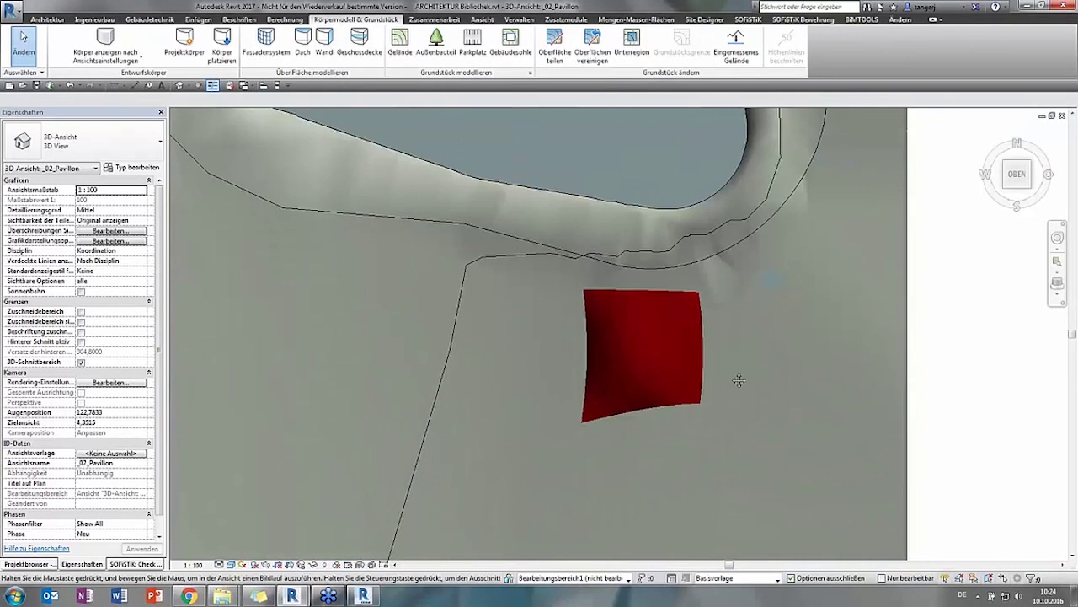
pyautogui.scroll(2, 645, 451)
pyautogui.scroll(2, 646, 452)
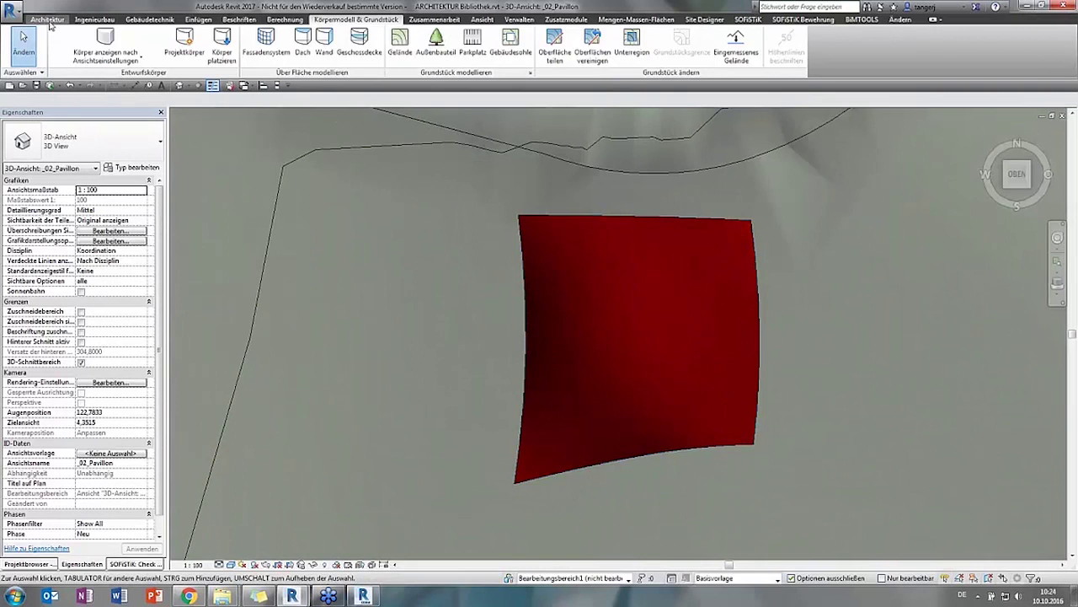
pyautogui.click(49, 21)
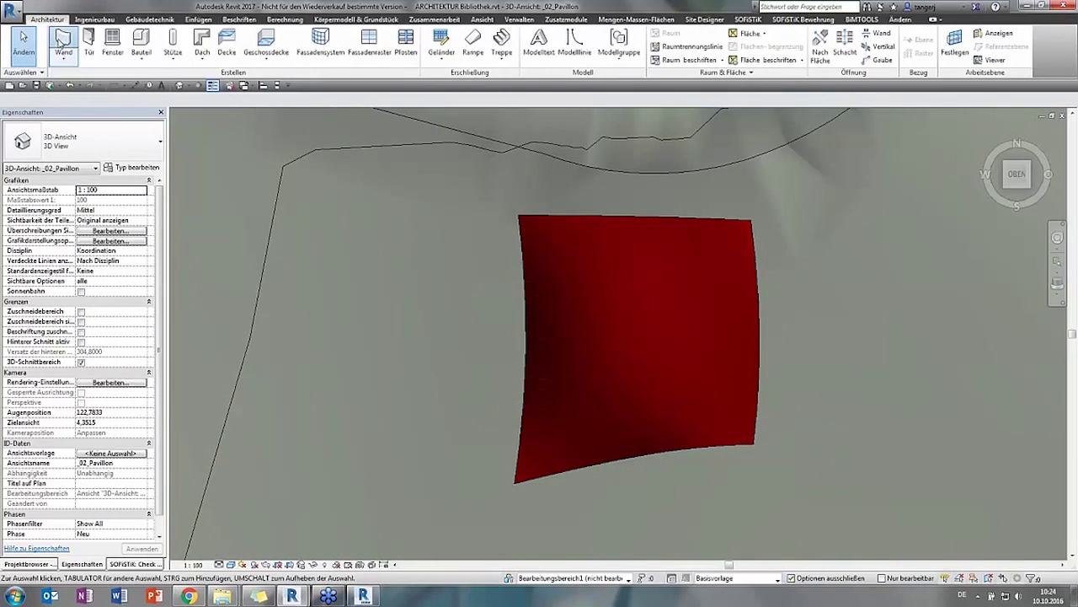
# Set up a basic wall on base level Ebene See, drawn as Start-End-Radius arcs
pyautogui.click(63, 38)
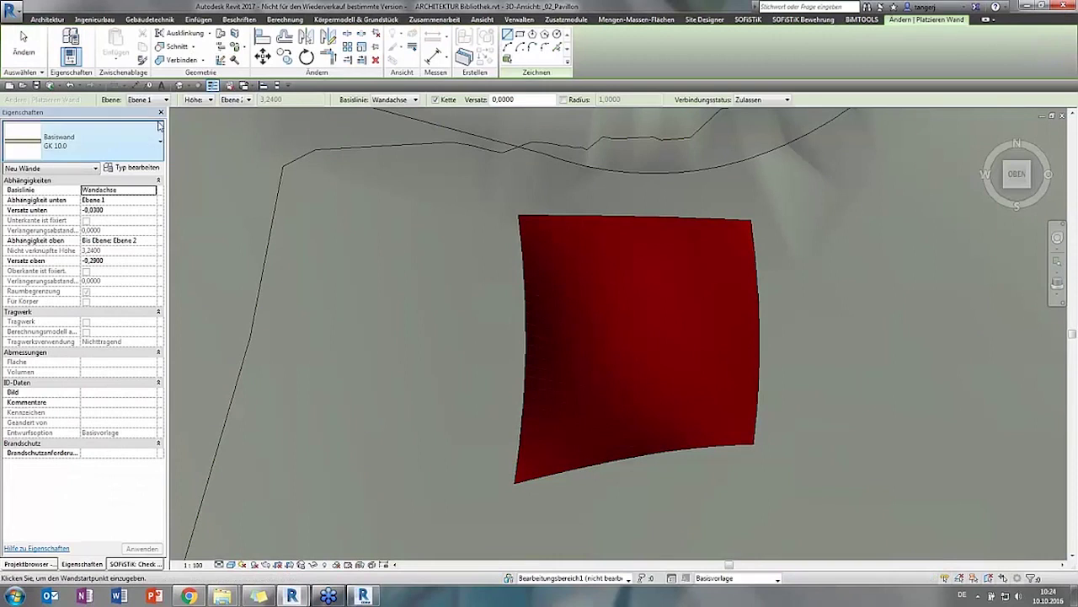
pyautogui.click(158, 99)
pyautogui.click(155, 196)
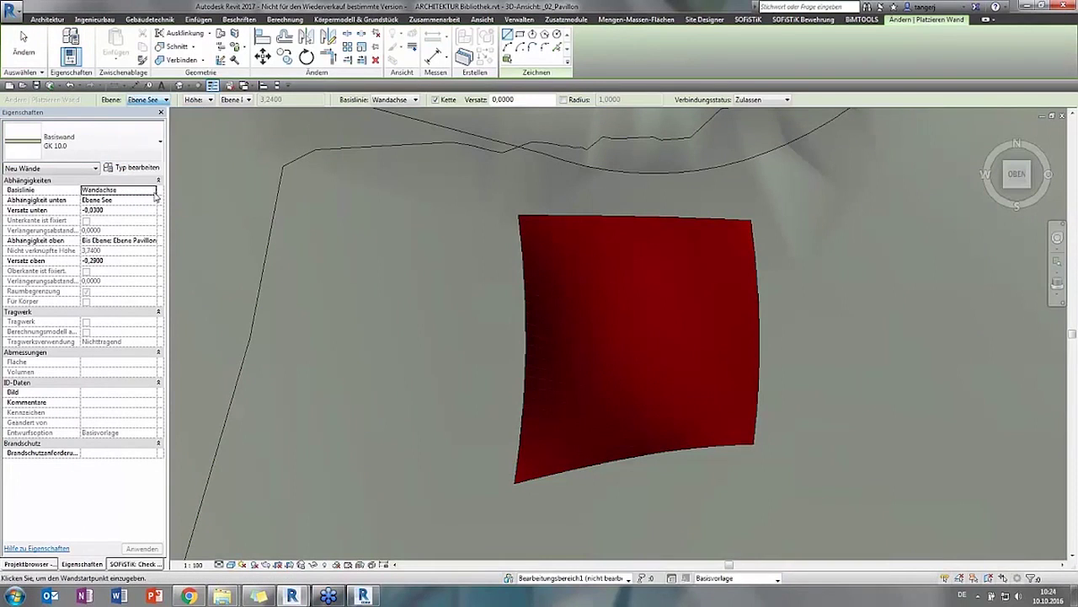
pyautogui.click(116, 147)
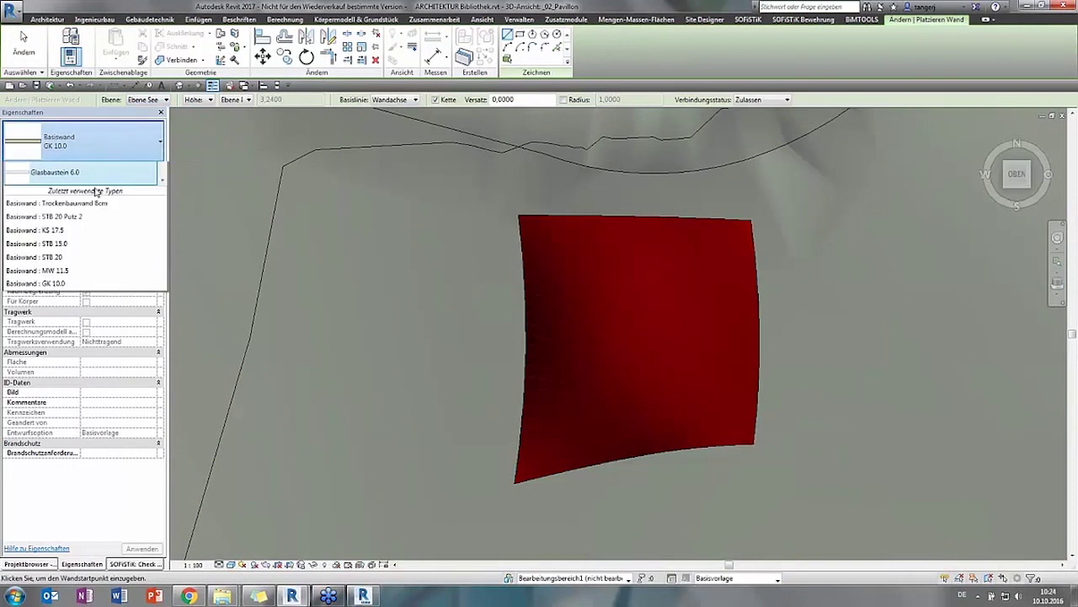
pyautogui.scroll(-3, 91, 283)
pyautogui.scroll(-2, 91, 320)
pyautogui.click(67, 271)
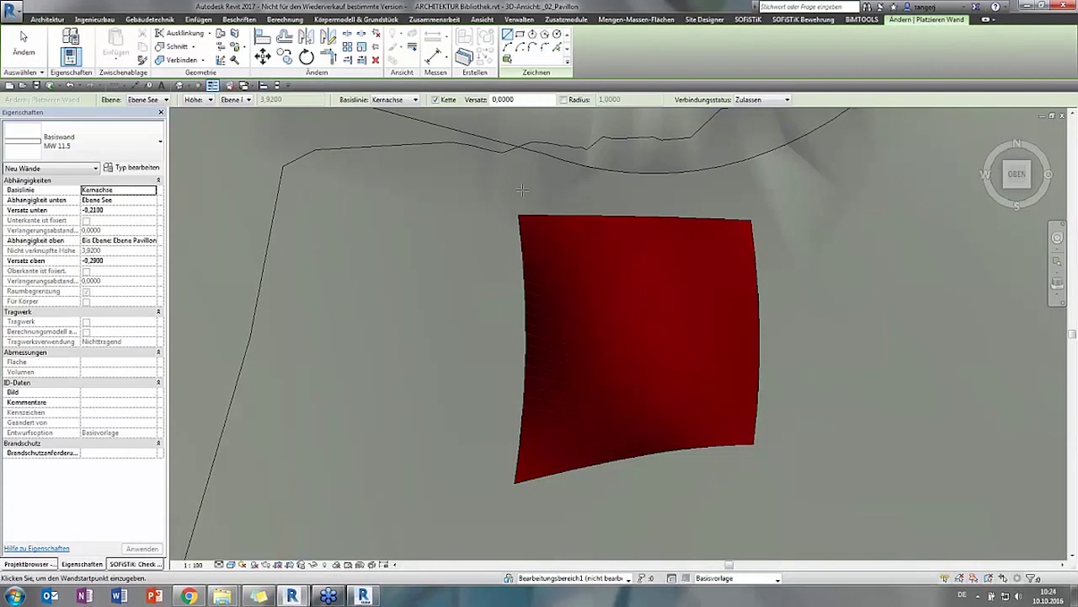
pyautogui.click(507, 47)
# Chain four curved walls along the red roof's edges, closing the loop at the start corner
pyautogui.click(536, 226)
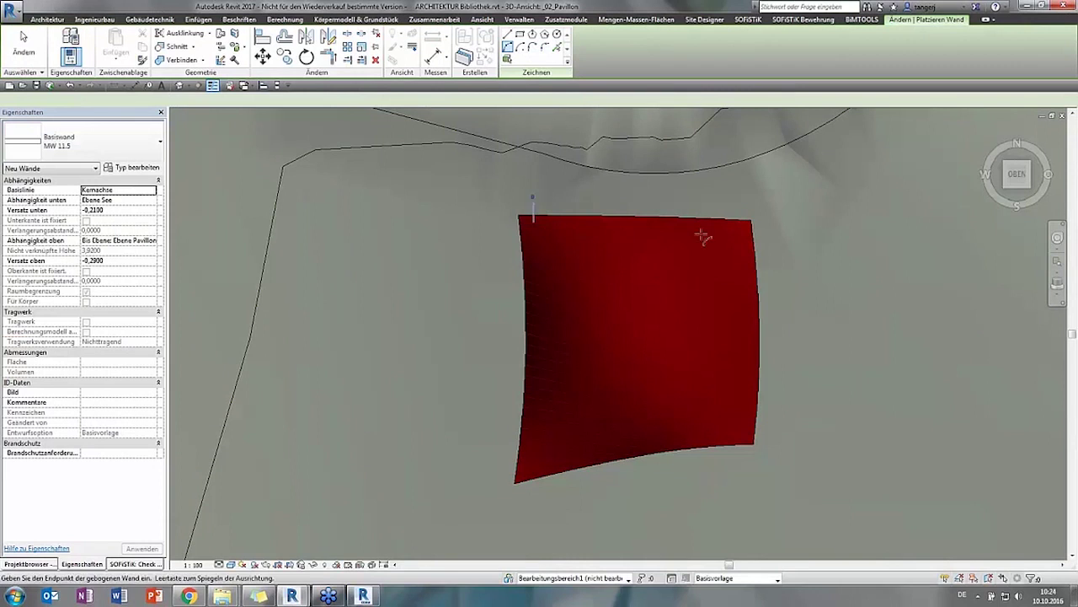
pyautogui.click(746, 231)
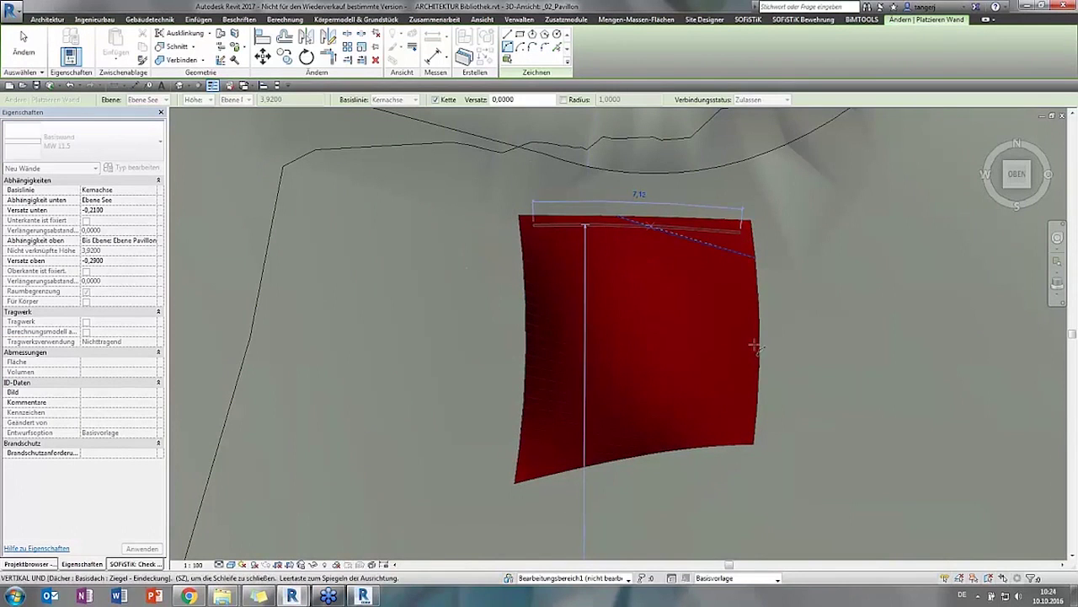
pyautogui.click(746, 428)
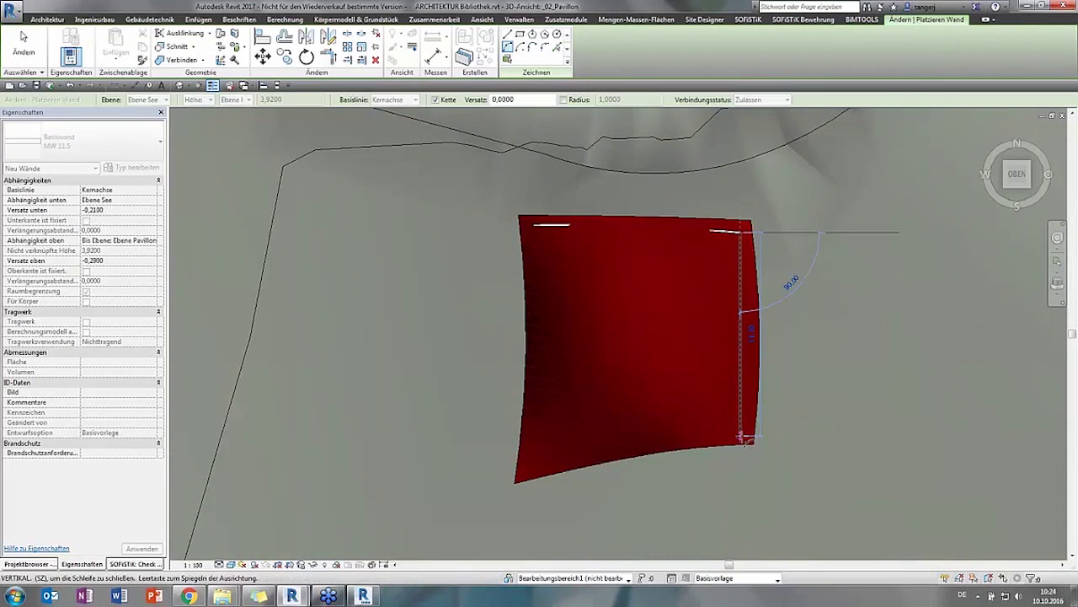
pyautogui.click(745, 438)
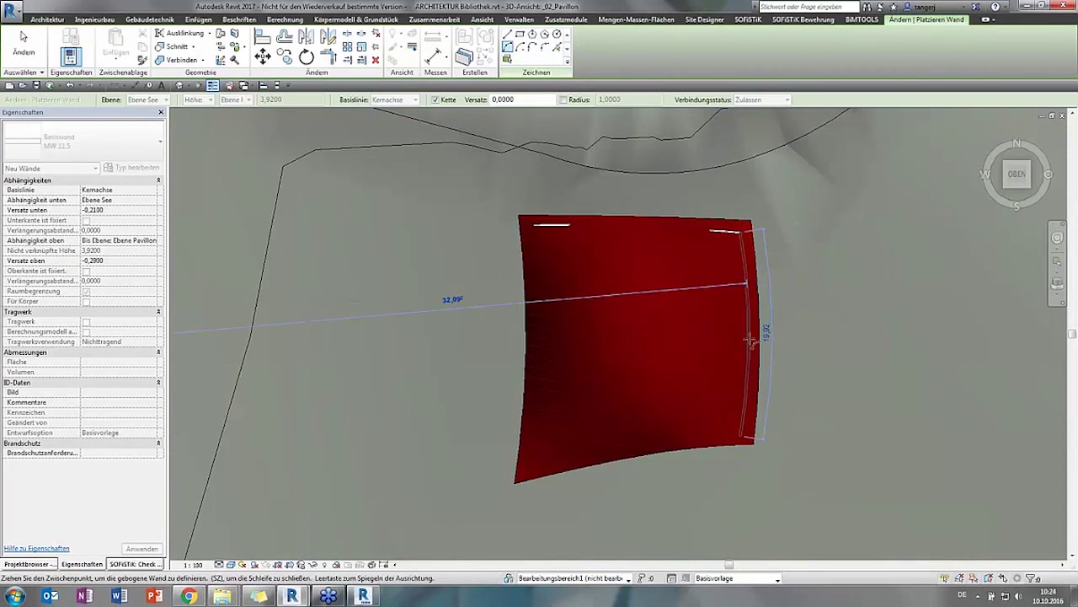
pyautogui.click(527, 469)
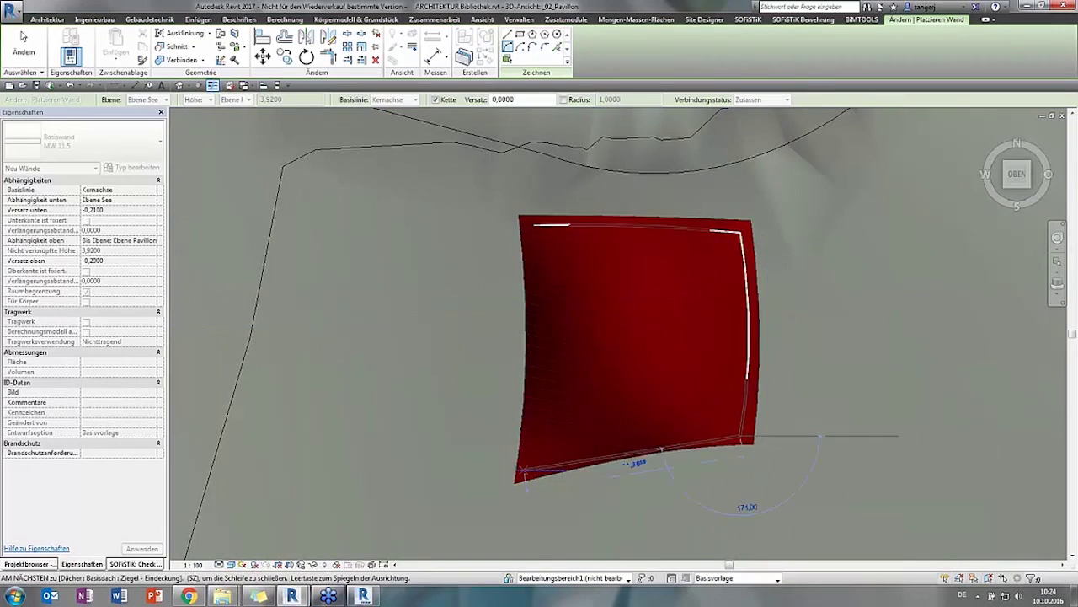
pyautogui.click(632, 444)
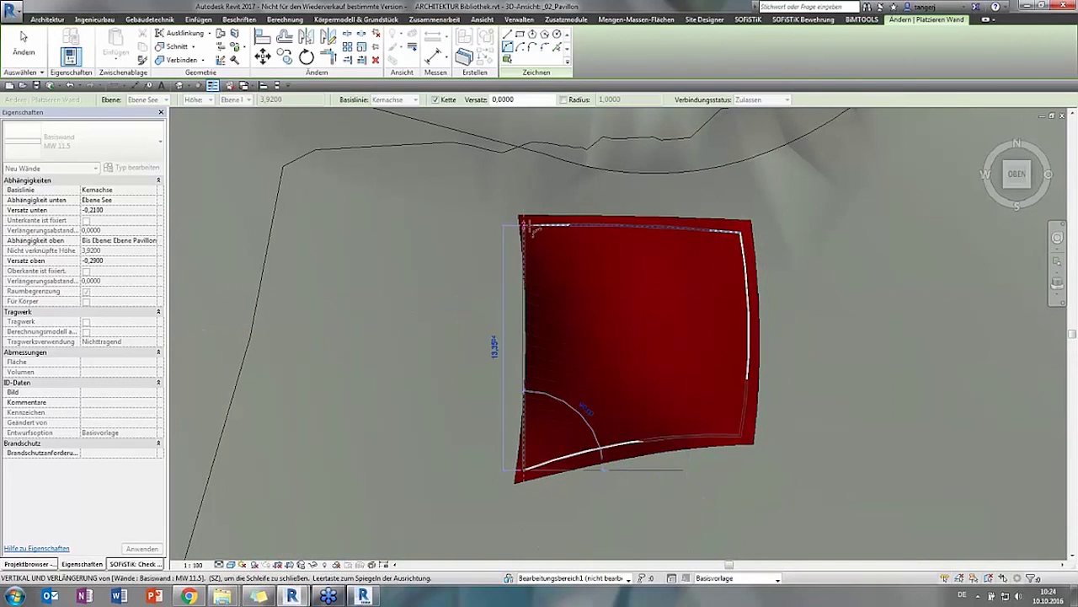
pyautogui.click(533, 226)
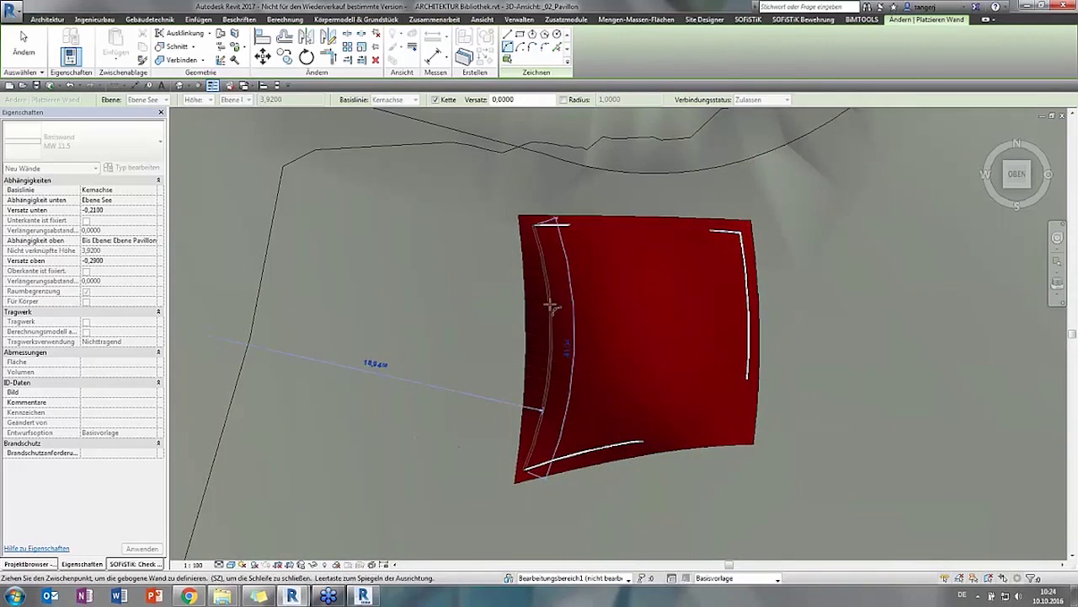
pyautogui.click(548, 306)
pyautogui.press('Escape')
pyautogui.press('Escape')
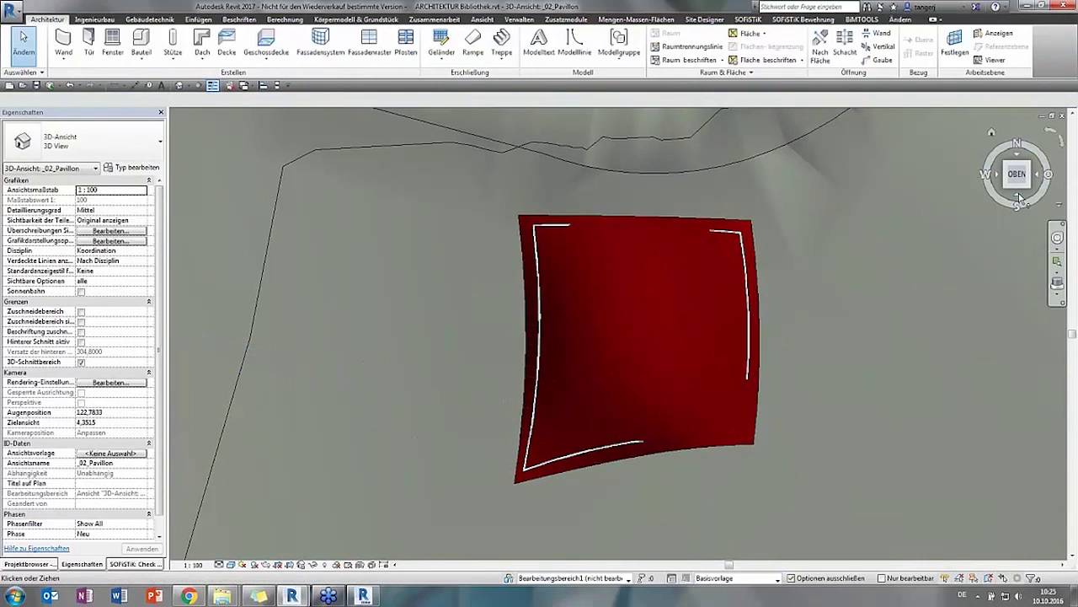
# In a 3D view, attach the selected walls' tops to the red roof
pyautogui.click(1018, 202)
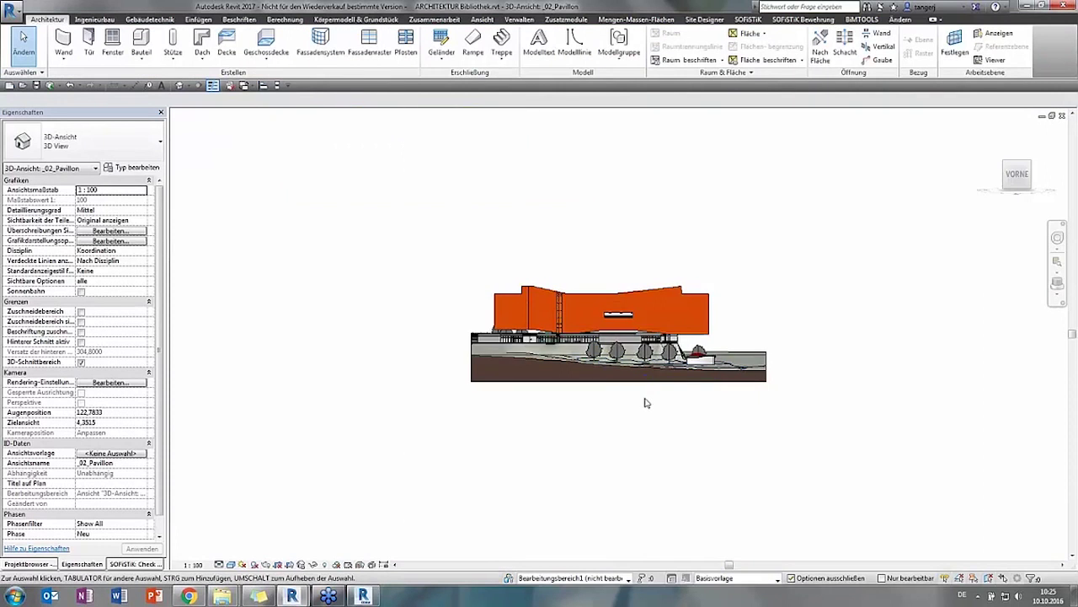
pyautogui.moveTo(1017, 202); pyautogui.dragTo(732, 392)
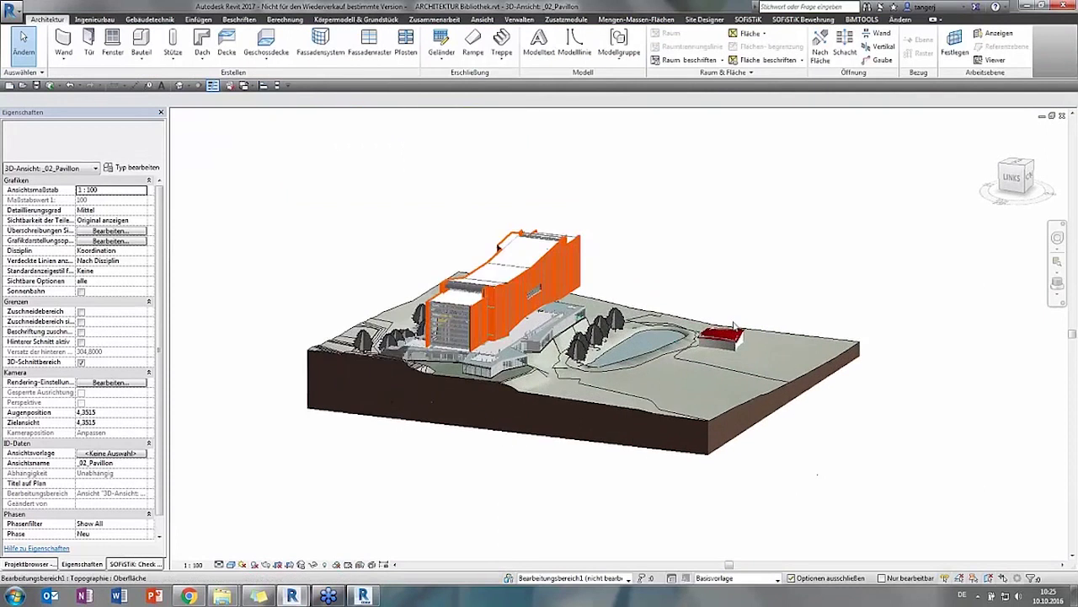
pyautogui.scroll(5, 733, 325)
pyautogui.scroll(3, 733, 326)
pyautogui.scroll(3, 741, 321)
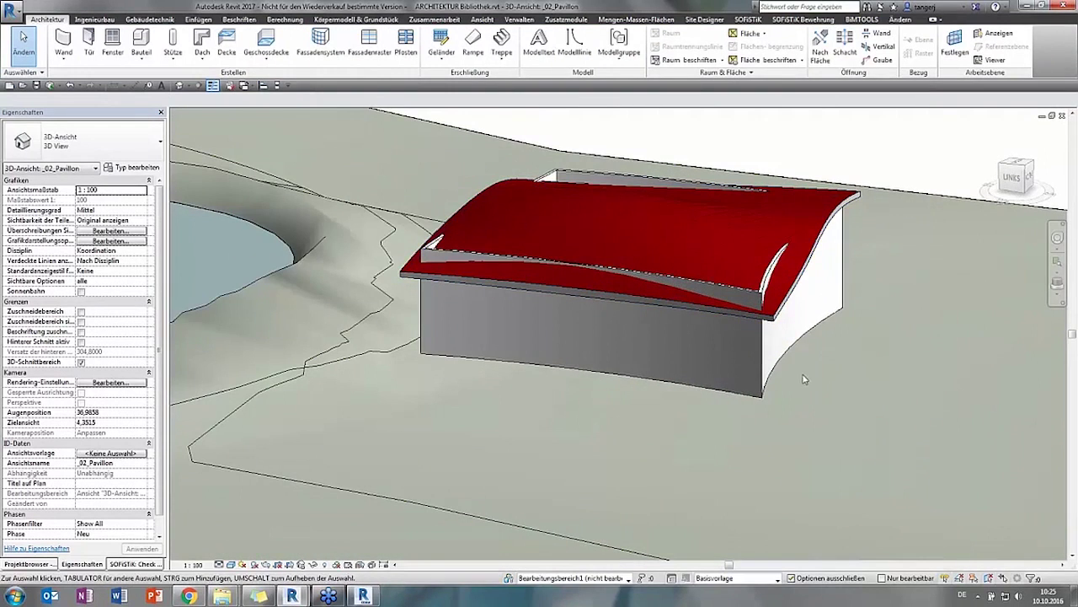
pyautogui.keyDown('shift'); pyautogui.moveTo(813, 382); pyautogui.dragTo(765, 385, button='middle'); pyautogui.keyUp('shift')
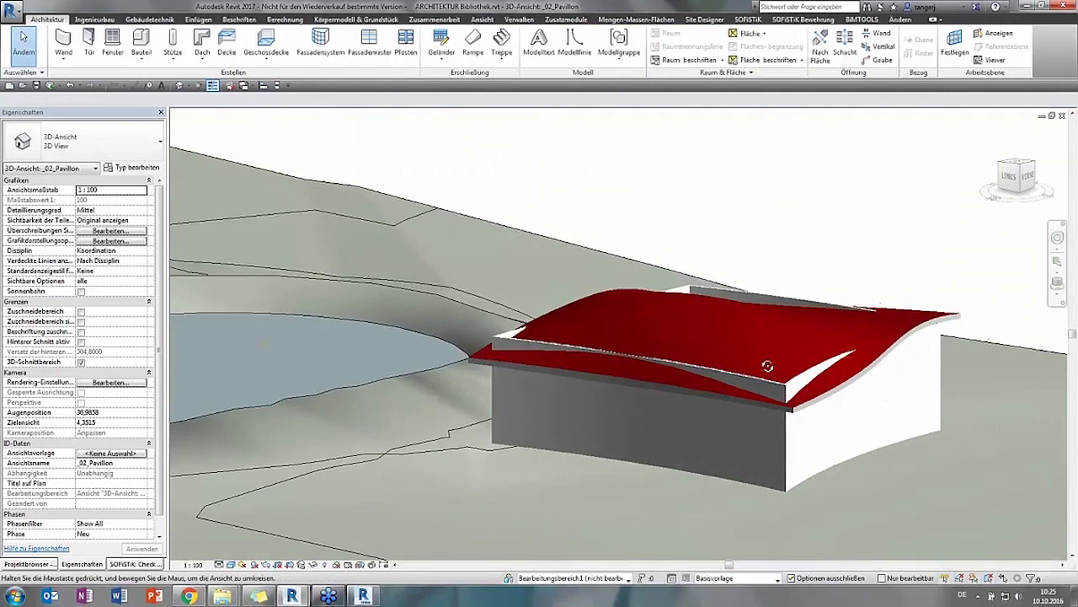
pyautogui.scroll(3, 870, 411)
pyautogui.moveTo(870, 411); pyautogui.dragTo(760, 359, button='middle')
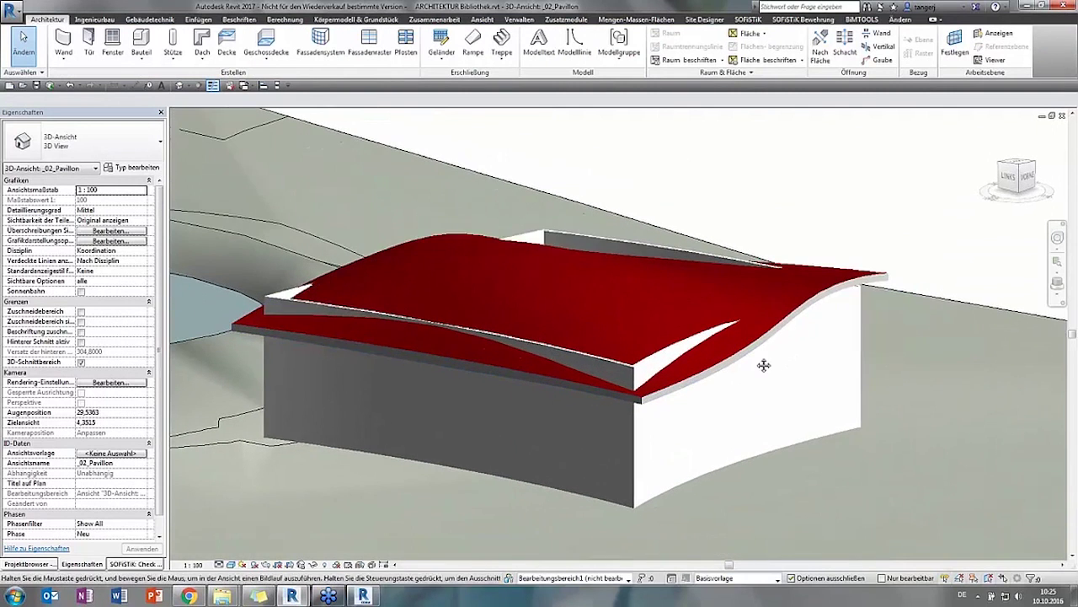
pyautogui.click(602, 360)
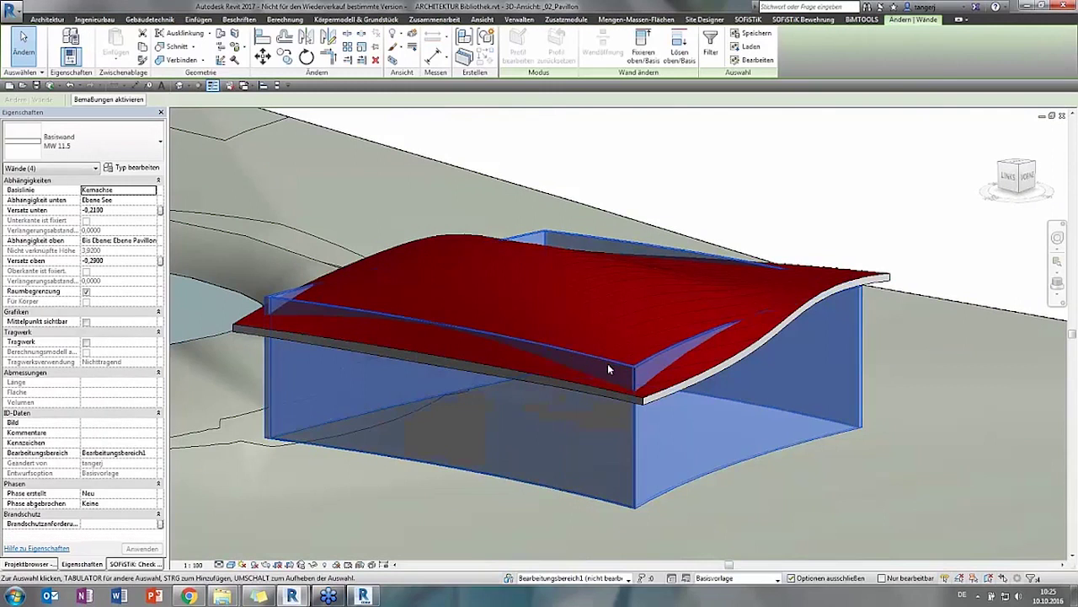
pyautogui.click(645, 52)
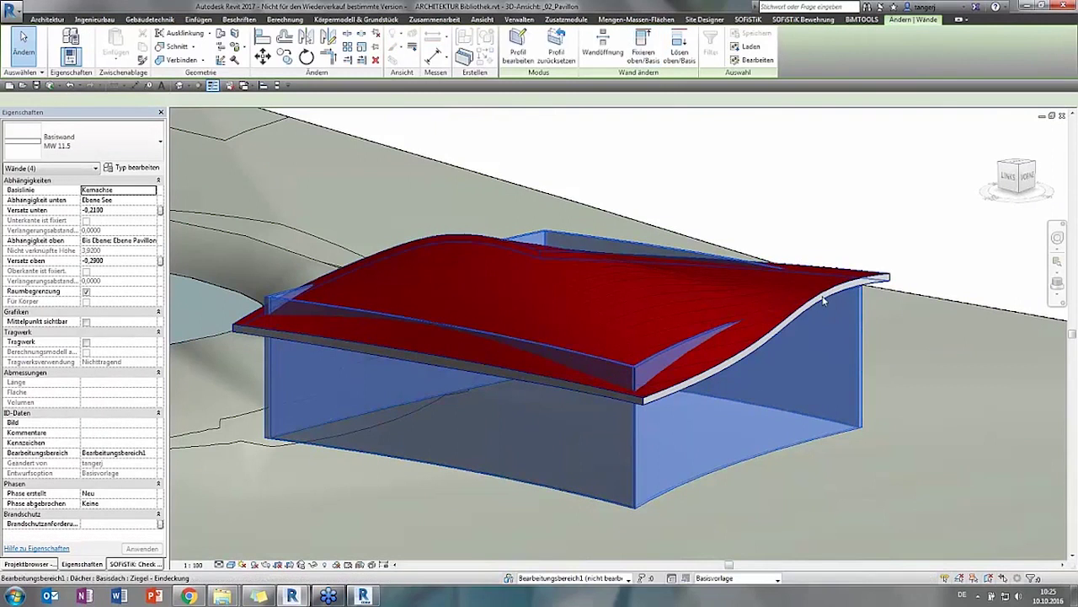
pyautogui.click(859, 211)
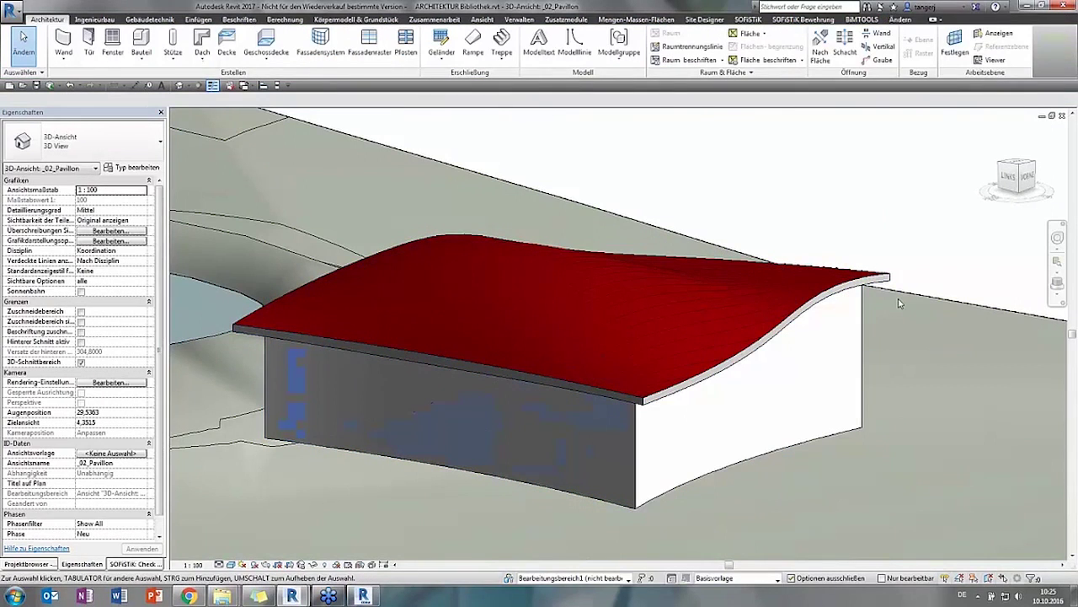
# Select one pavilion wall and Tab to extend the selection to the whole wall chain
pyautogui.scroll(-1, 717, 392)
pyautogui.keyDown('shift'); pyautogui.moveTo(717, 392); pyautogui.dragTo(674, 396, button='middle'); pyautogui.keyUp('shift')
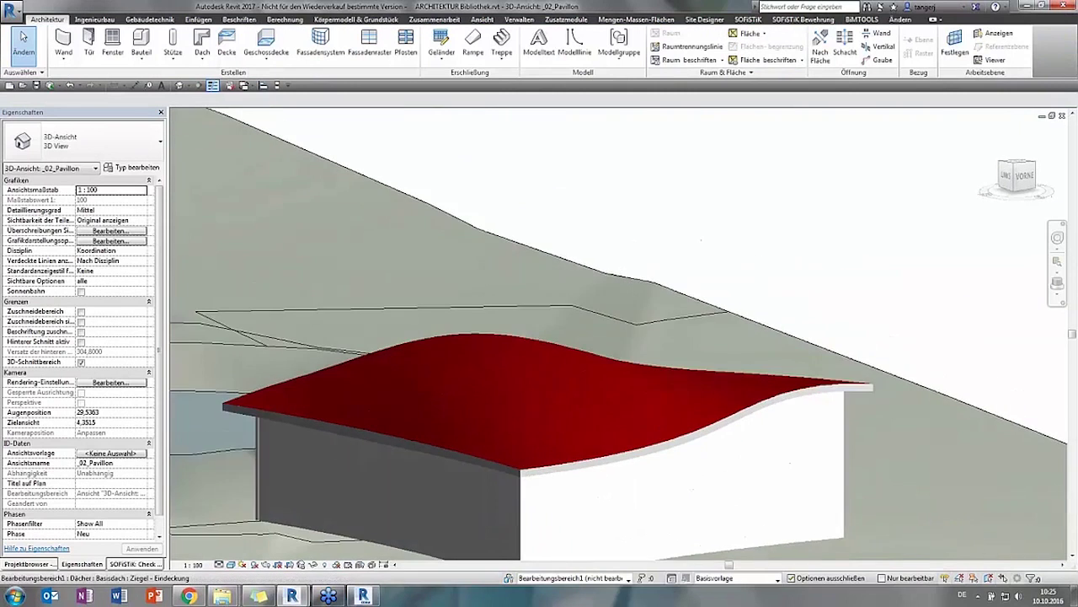
pyautogui.scroll(-3, 703, 477)
pyautogui.click(705, 474)
pyautogui.moveTo(710, 466)
pyautogui.keyDown('shift'); pyautogui.mouseDown(button='middle')
pyautogui.moveTo(654, 437)
pyautogui.moveTo(549, 476)
pyautogui.moveTo(581, 496)
pyautogui.mouseUp(button='middle'); pyautogui.keyUp('shift')
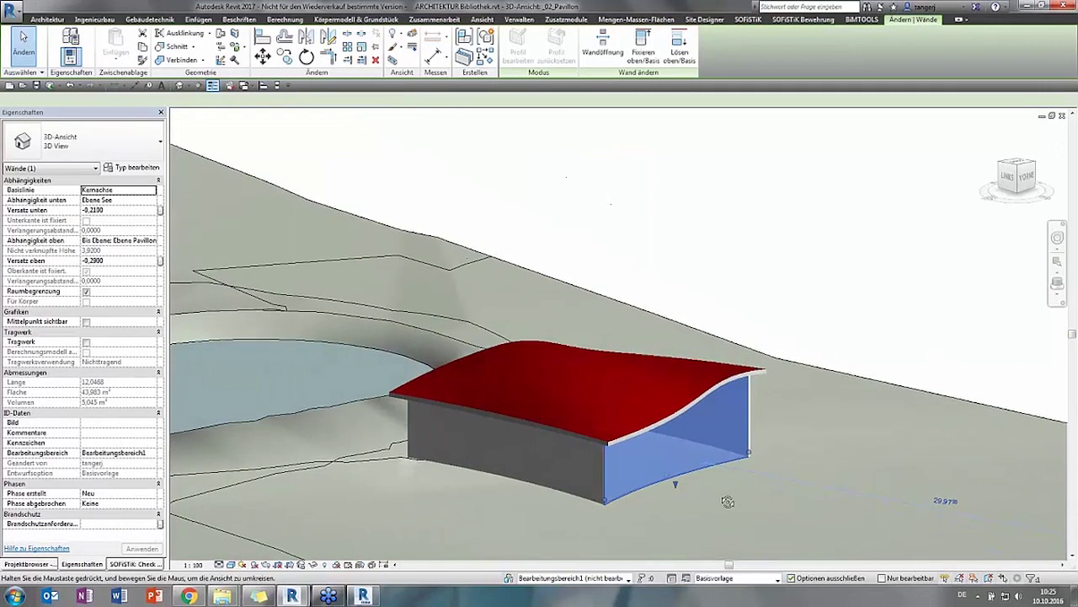
pyautogui.press('Tab')
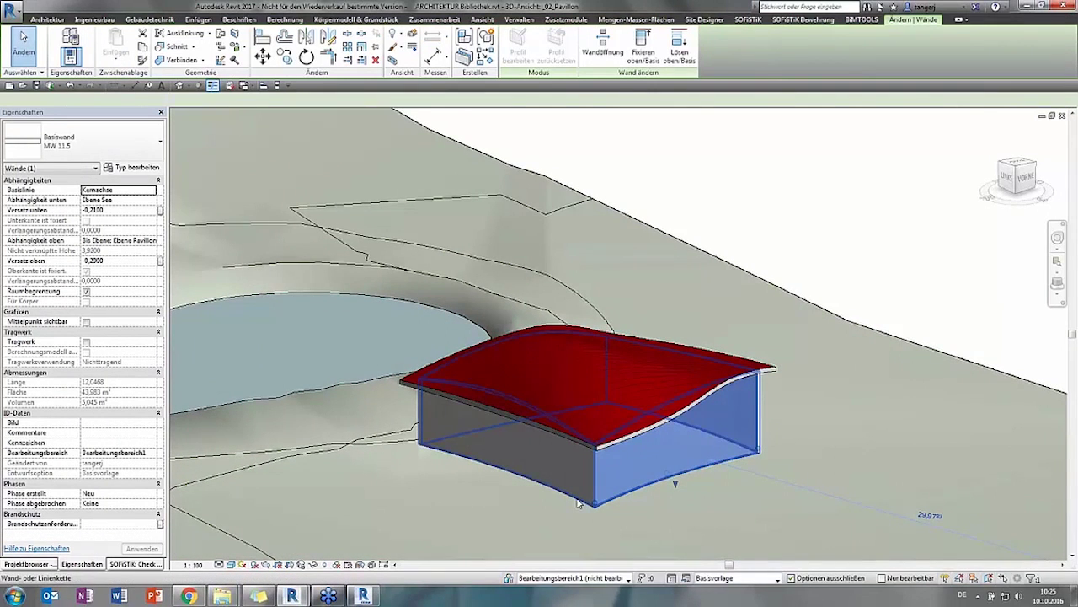
# Change the four selected walls to Fassade Raster 1.25 x 2.25m - mit Pfosten and dismiss the warning
pyautogui.click(581, 497)
pyautogui.click(85, 140)
pyautogui.scroll(-2, 61, 329)
pyautogui.scroll(-2, 60, 329)
pyautogui.scroll(-2, 63, 331)
pyautogui.scroll(-2, 68, 335)
pyautogui.scroll(-2, 73, 342)
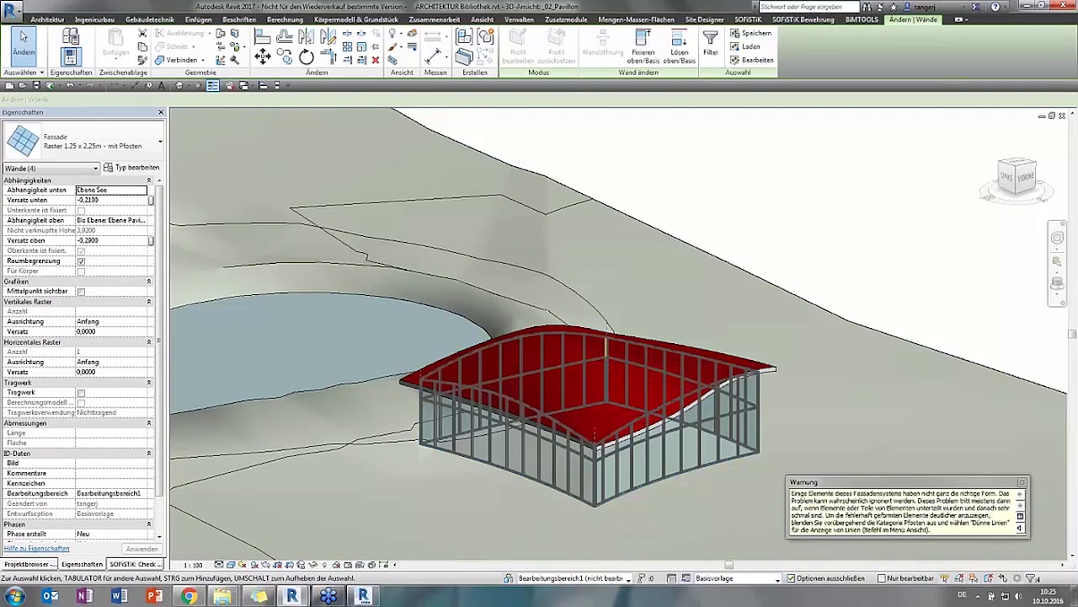
pyautogui.click(22, 37)
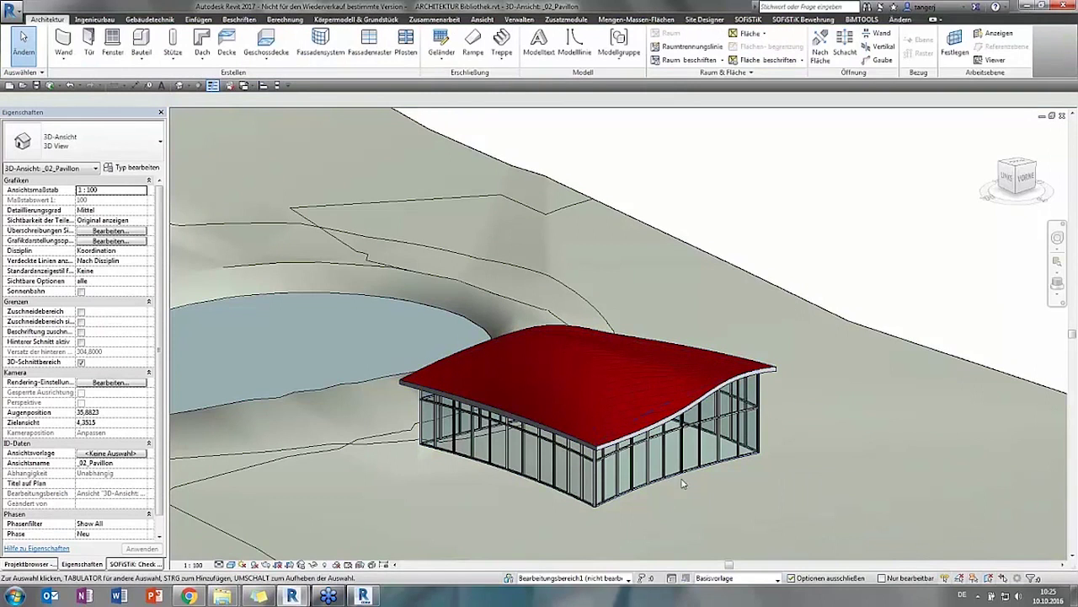
# Orbit to a front view of the curtain-walled pavilion and show the project's views list
pyautogui.scroll(-1, 623, 455)
pyautogui.moveTo(623, 455)
pyautogui.keyDown('shift'); pyautogui.mouseDown(button='middle')
pyautogui.moveTo(502, 408)
pyautogui.moveTo(634, 474)
pyautogui.mouseUp(button='middle'); pyautogui.keyUp('shift')
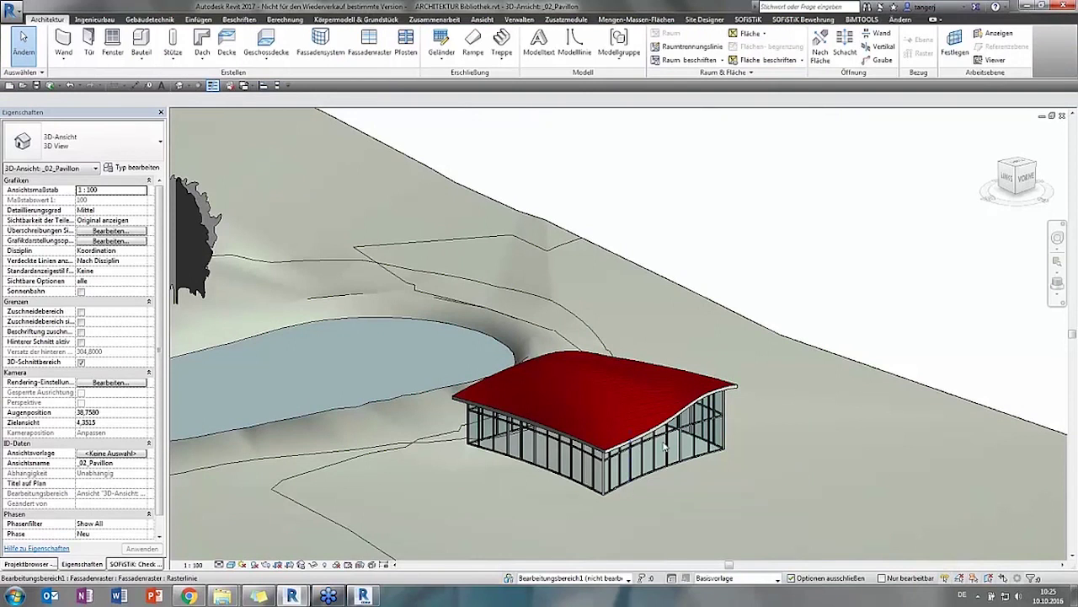
pyautogui.scroll(-3, 739, 284)
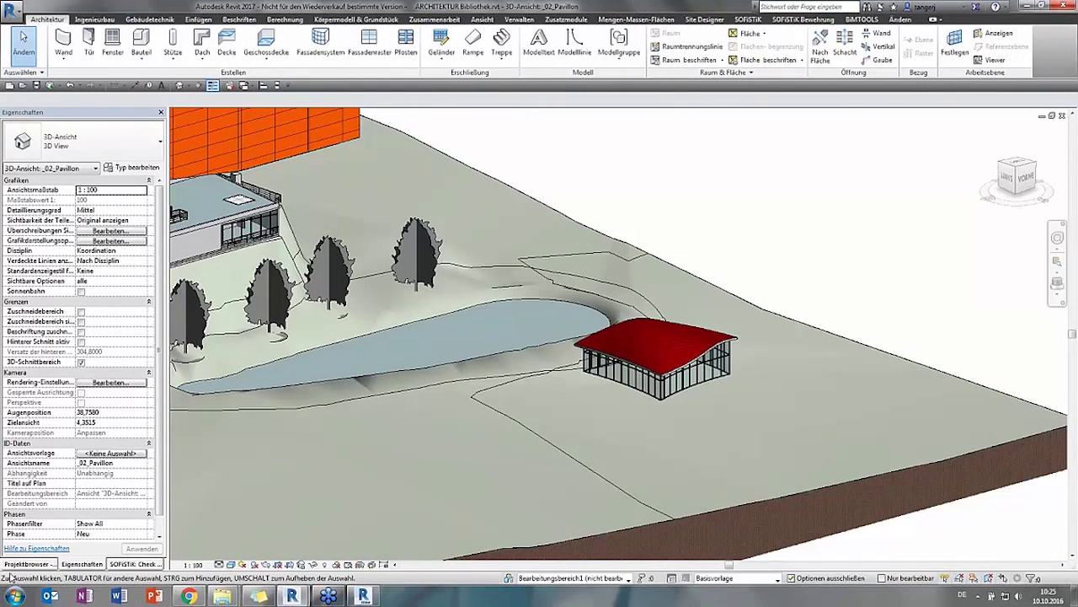
pyautogui.click(29, 564)
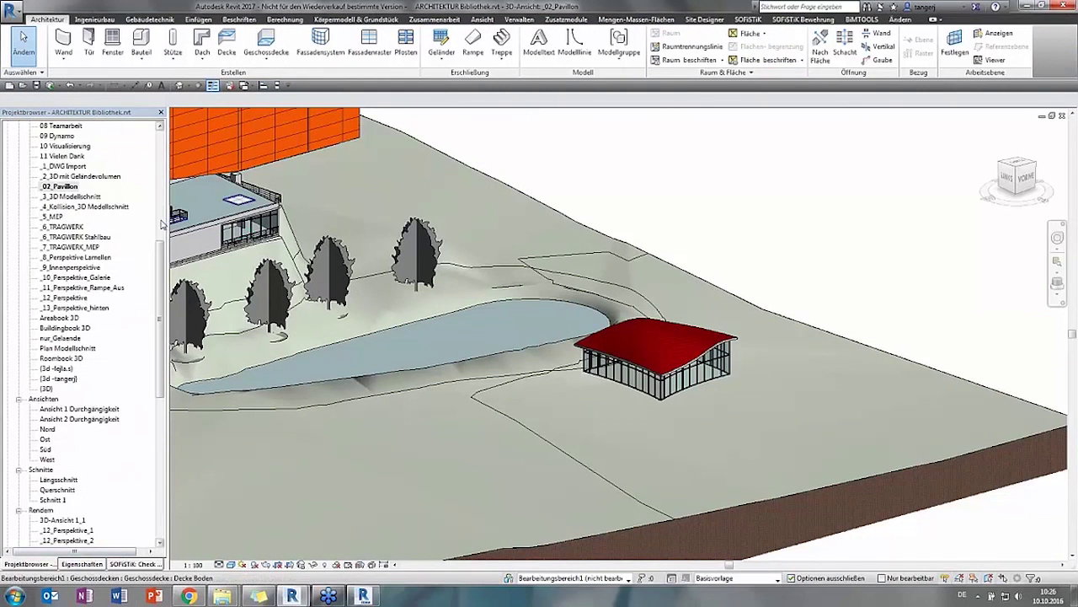
# Open floor plan Ebene 1 and centre the WC rooms in the view
pyautogui.doubleClick(50, 157)
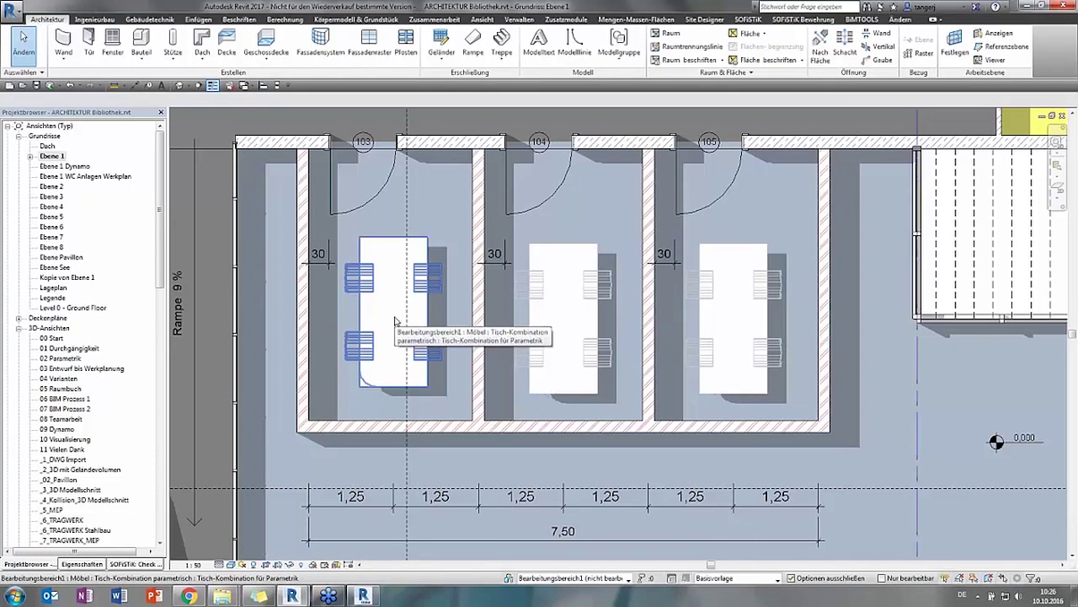
pyautogui.scroll(-3, 534, 243)
pyautogui.moveTo(534, 244)
pyautogui.mouseDown(button='middle')
pyautogui.moveTo(499, 252)
pyautogui.moveTo(518, 421)
pyautogui.mouseUp(button='middle')
pyautogui.scroll(4, 531, 314)
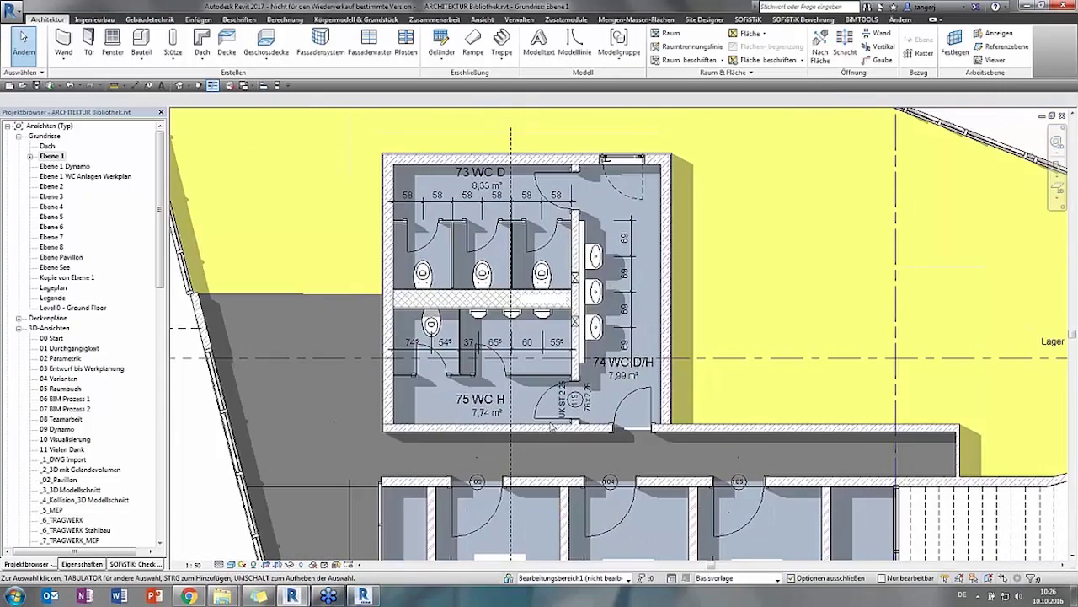
pyautogui.scroll(2, 530, 313)
pyautogui.moveTo(531, 314); pyautogui.dragTo(517, 358, button='middle')
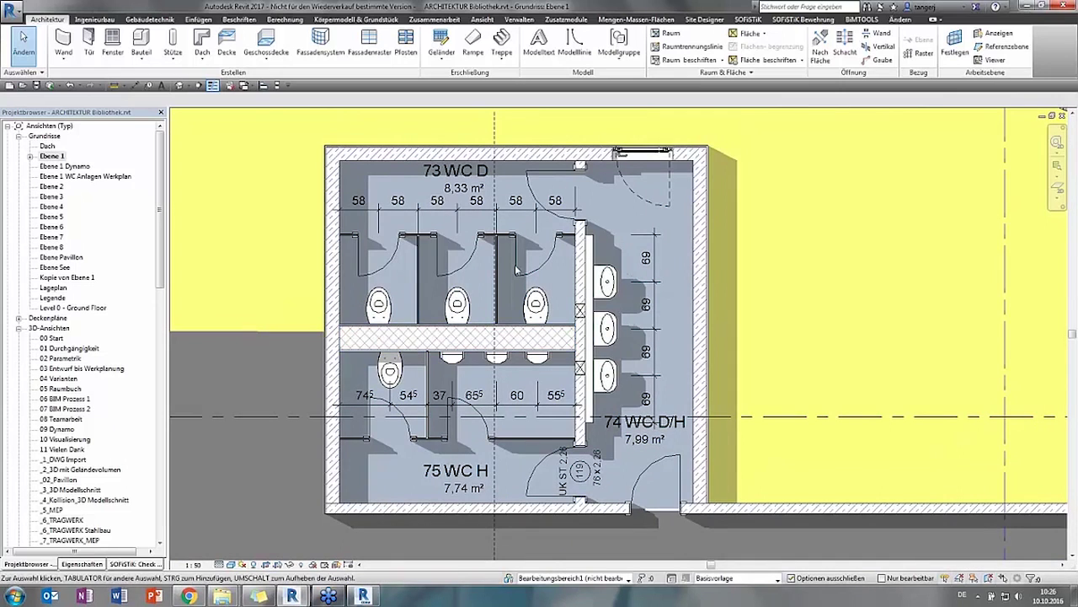
# Open sheet A110 - Werkplan WC Anlage Damen / Herren from the sheets list
pyautogui.scroll(-5, 162, 302)
pyautogui.scroll(-5, 162, 302)
pyautogui.scroll(-5, 163, 302)
pyautogui.scroll(-4, 163, 302)
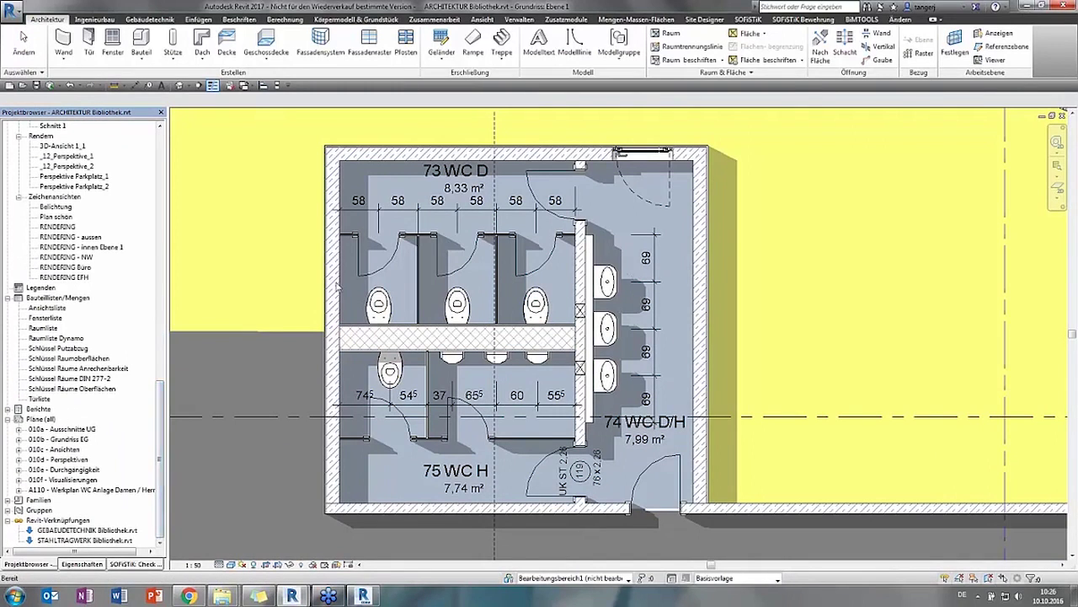
pyautogui.click(80, 491)
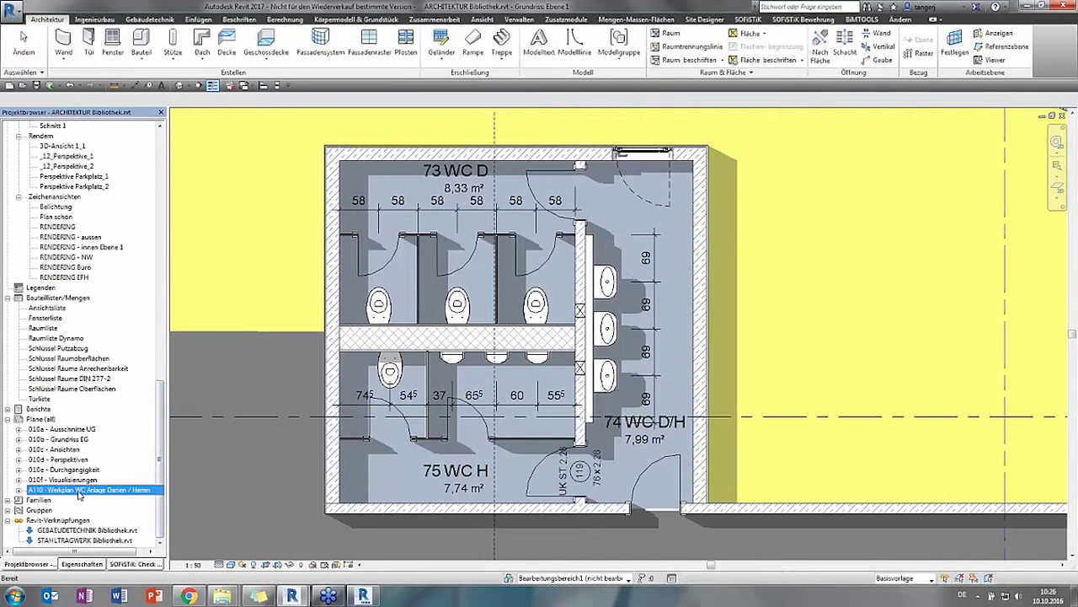
pyautogui.doubleClick(80, 495)
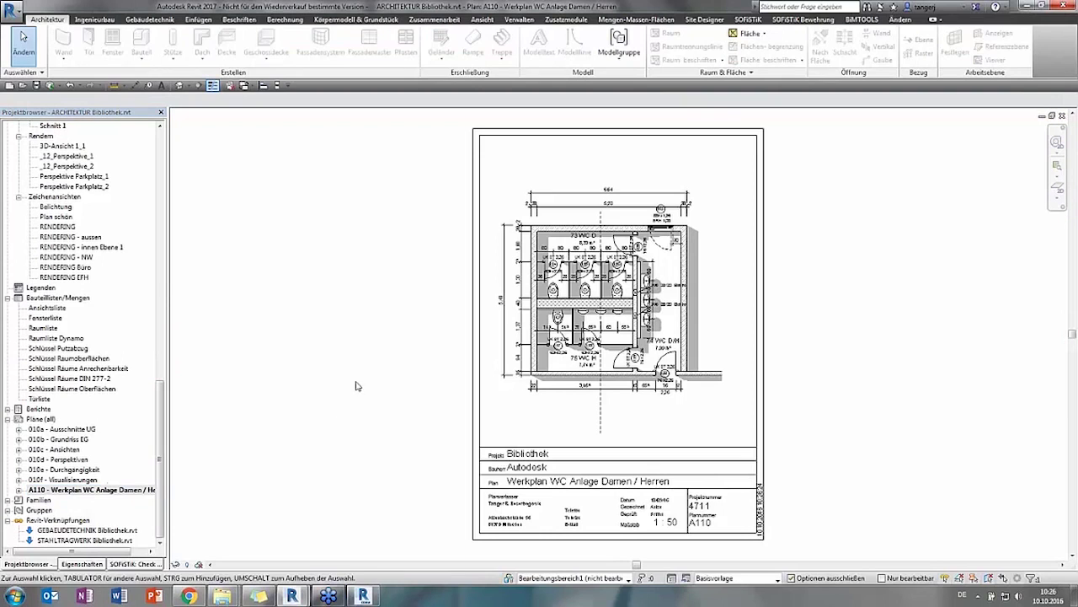
# Zoom in on the WC plan's top wall and window 010 on sheet A110, then start an aligned dimension
pyautogui.scroll(3, 598, 253)
pyautogui.scroll(1, 598, 252)
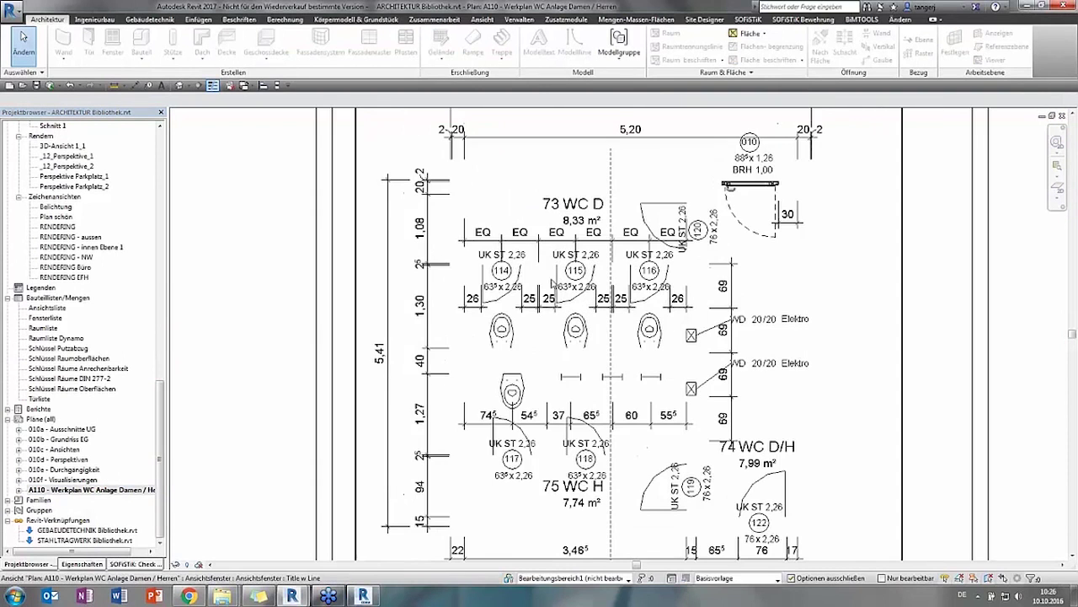
pyautogui.moveTo(518, 275); pyautogui.dragTo(402, 312, button='middle')
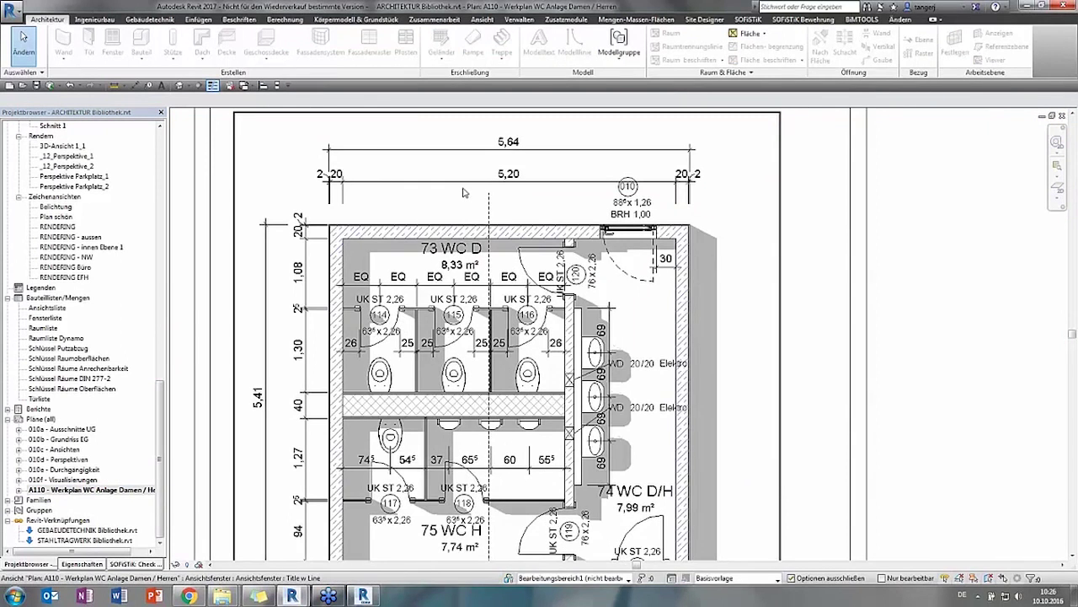
pyautogui.scroll(1, 680, 235)
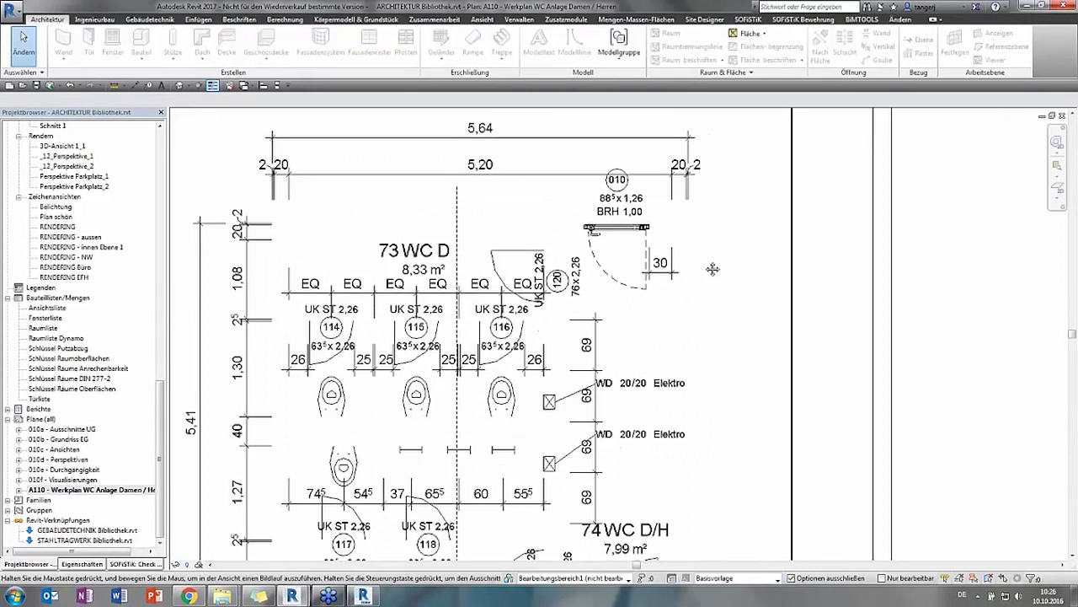
pyautogui.moveTo(718, 268); pyautogui.dragTo(784, 242, button='middle')
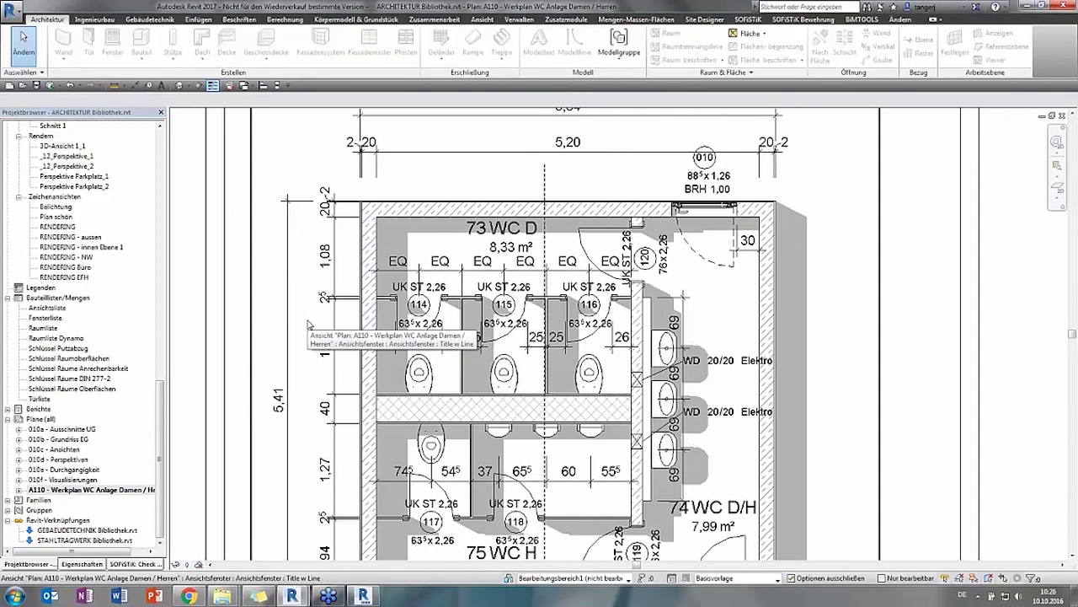
pyautogui.moveTo(474, 281)
pyautogui.mouseDown(button='middle')
pyautogui.moveTo(486, 348)
pyautogui.moveTo(503, 367)
pyautogui.mouseUp(button='middle')
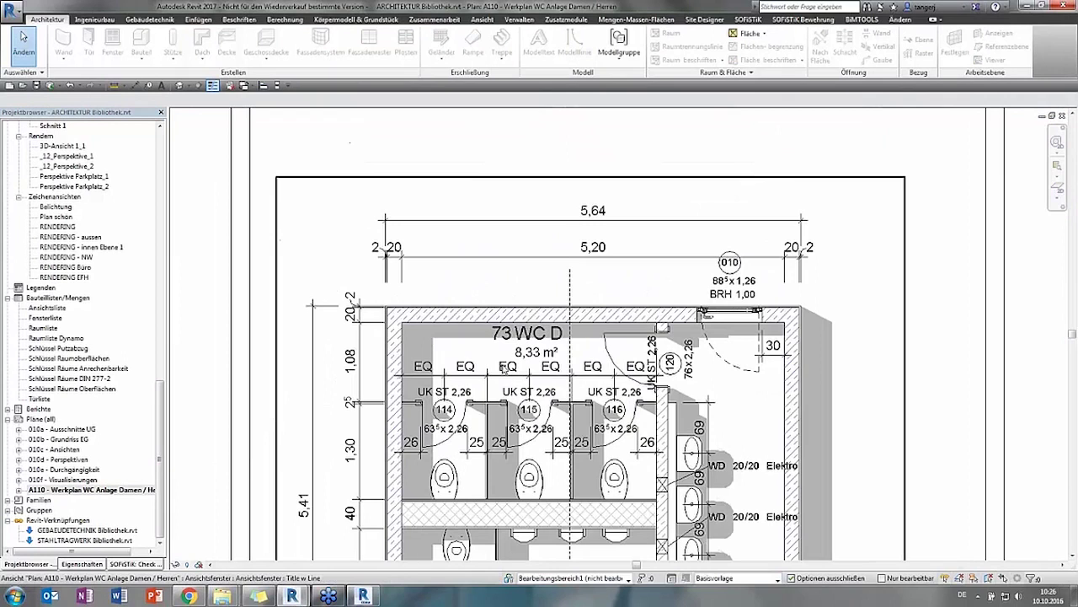
pyautogui.click(239, 19)
pyautogui.click(72, 46)
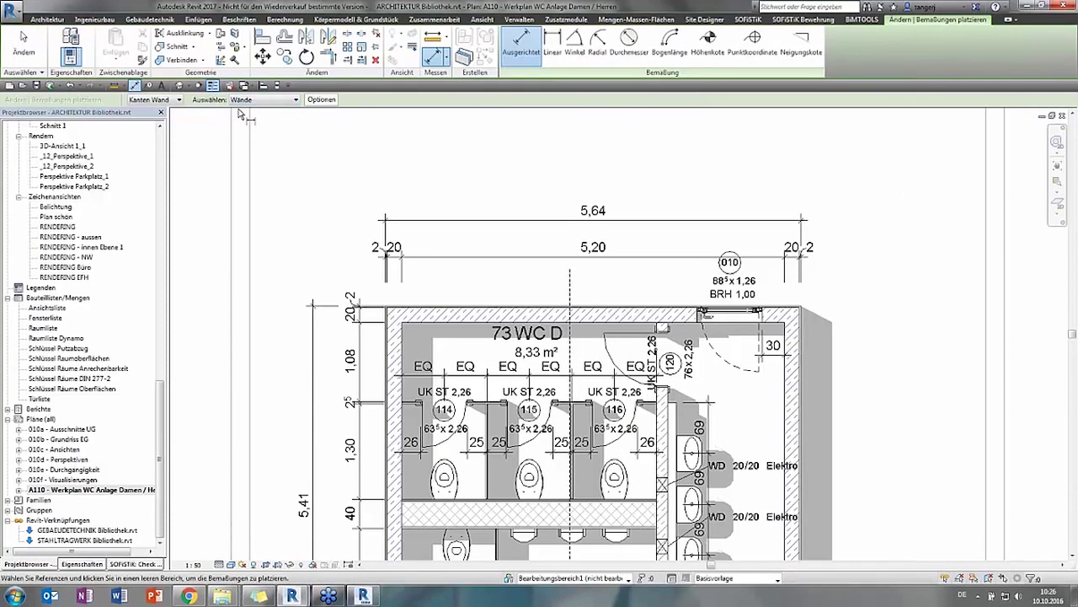
pyautogui.click(321, 100)
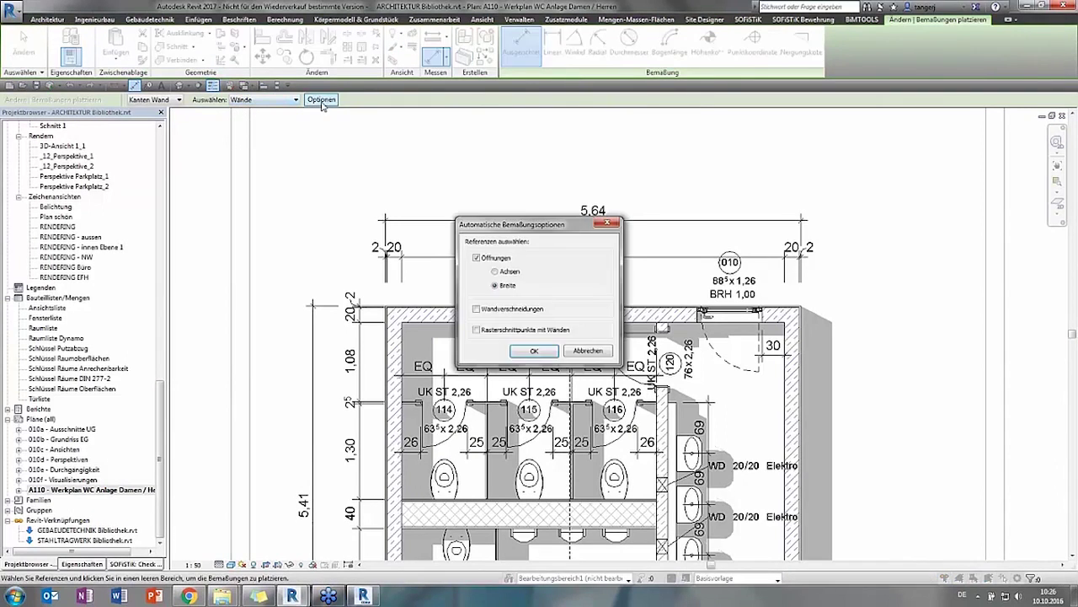
pyautogui.click(523, 348)
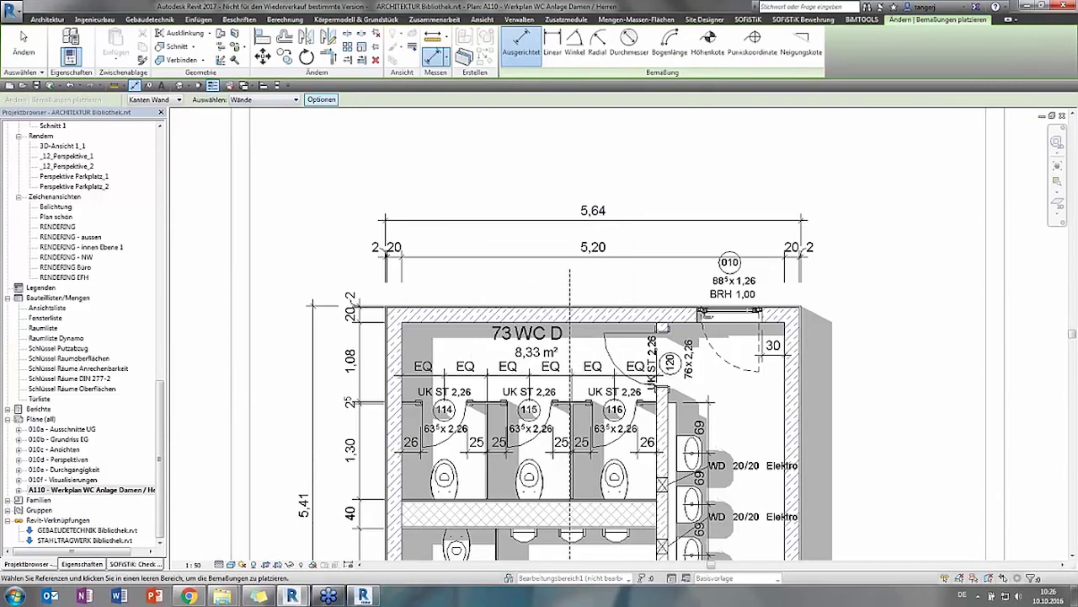
pyautogui.click(528, 311)
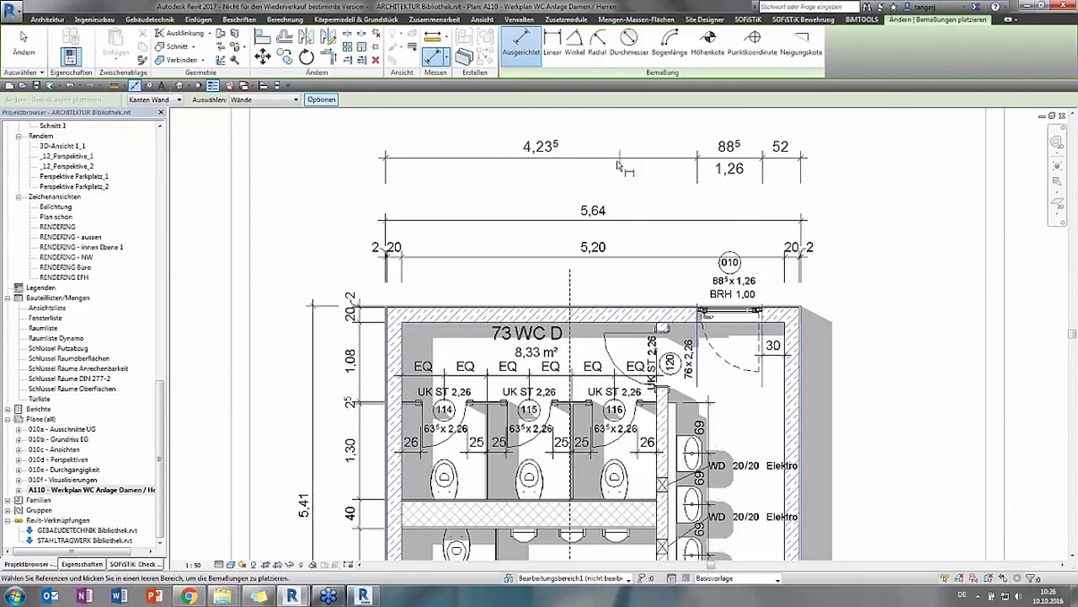
pyautogui.press('Escape')
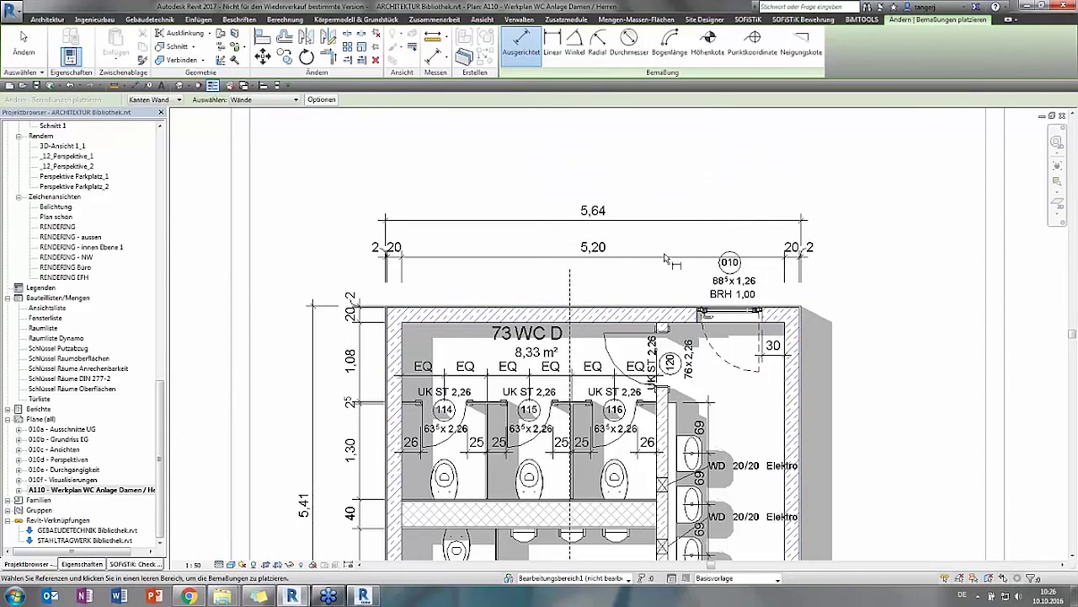
pyautogui.press('Escape')
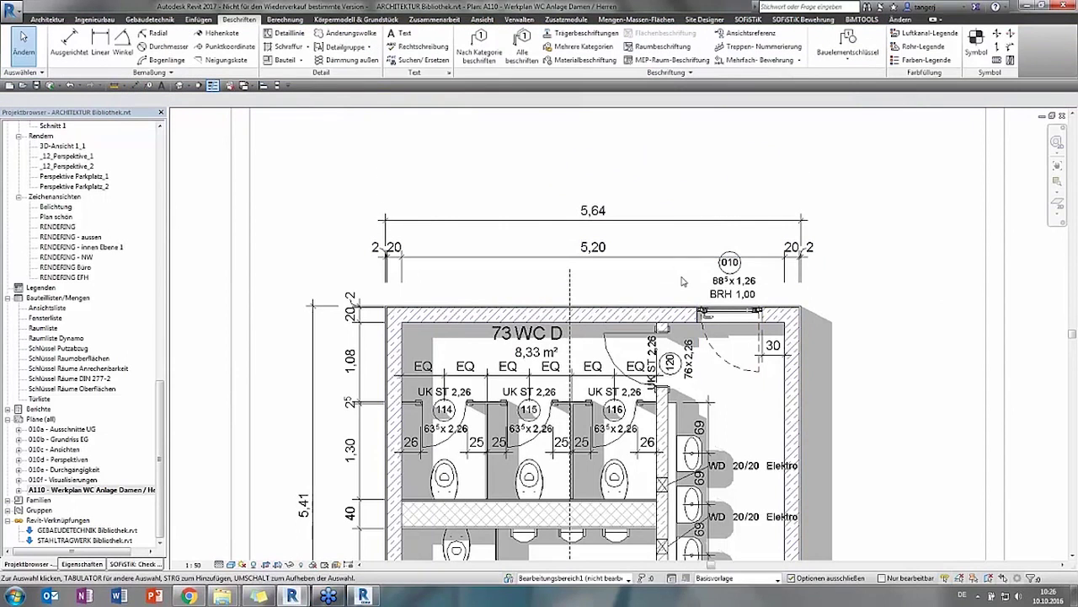
pyautogui.scroll(-1, 743, 348)
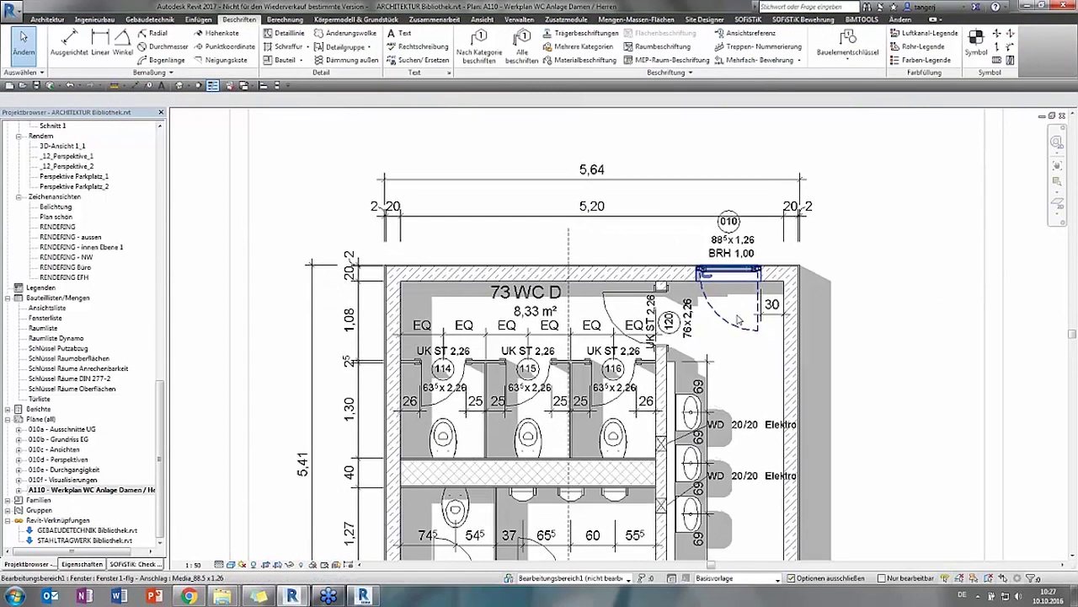
pyautogui.click(791, 359)
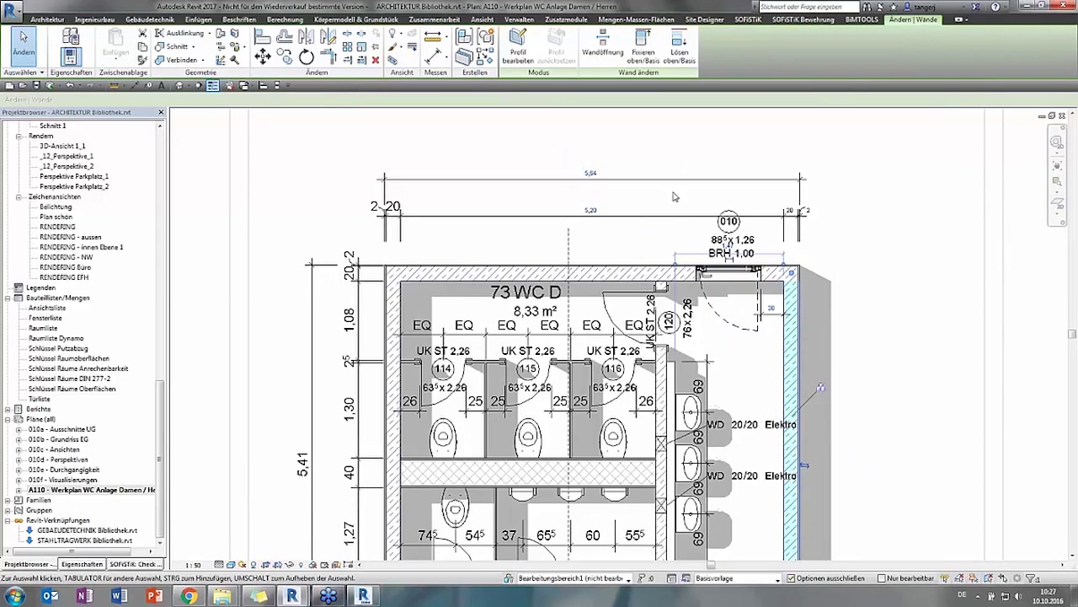
pyautogui.click(591, 173)
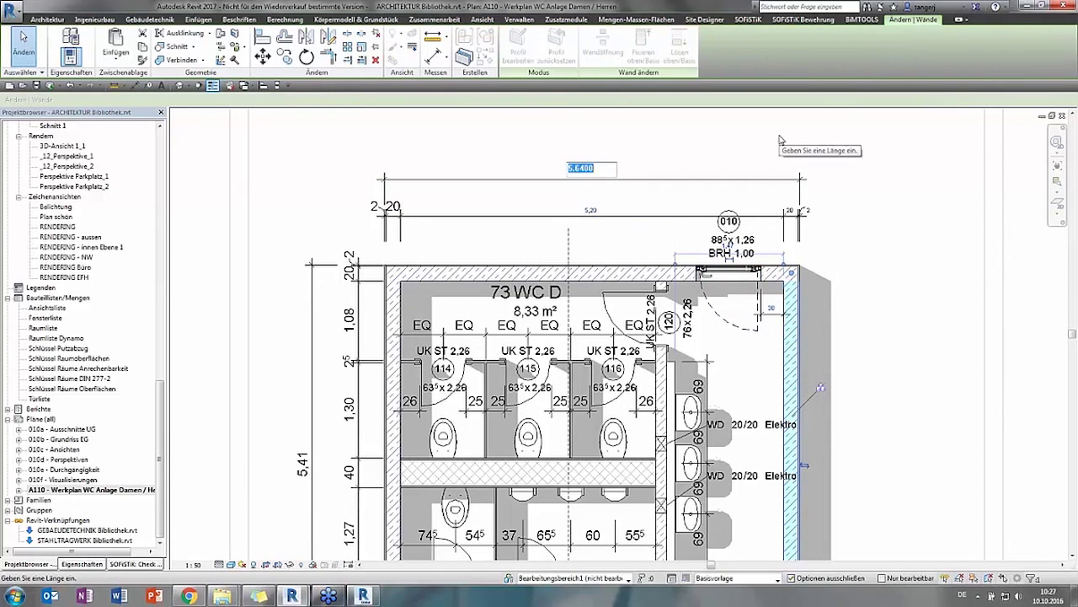
pyautogui.write('6')
pyautogui.press('Return')
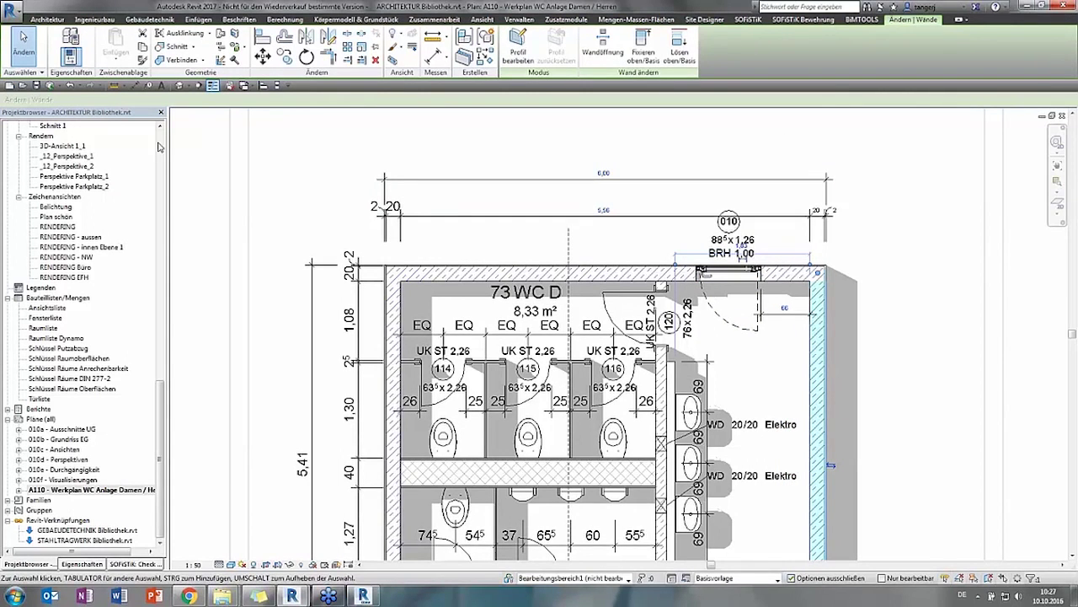
pyautogui.click(72, 86)
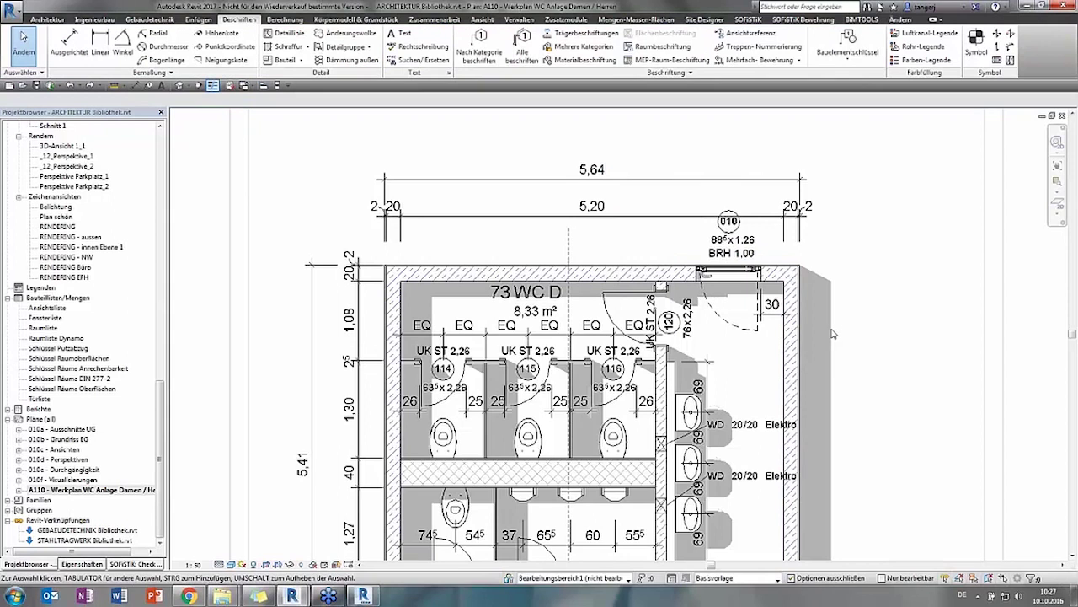
pyautogui.scroll(-2, 834, 382)
pyautogui.scroll(-2, 834, 381)
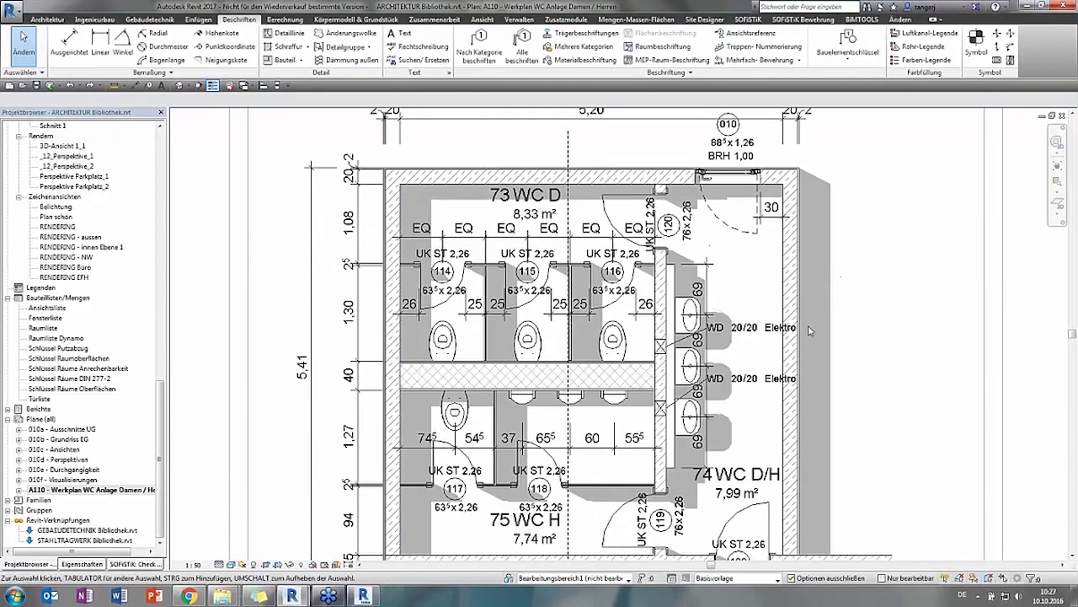
pyautogui.scroll(1, 688, 478)
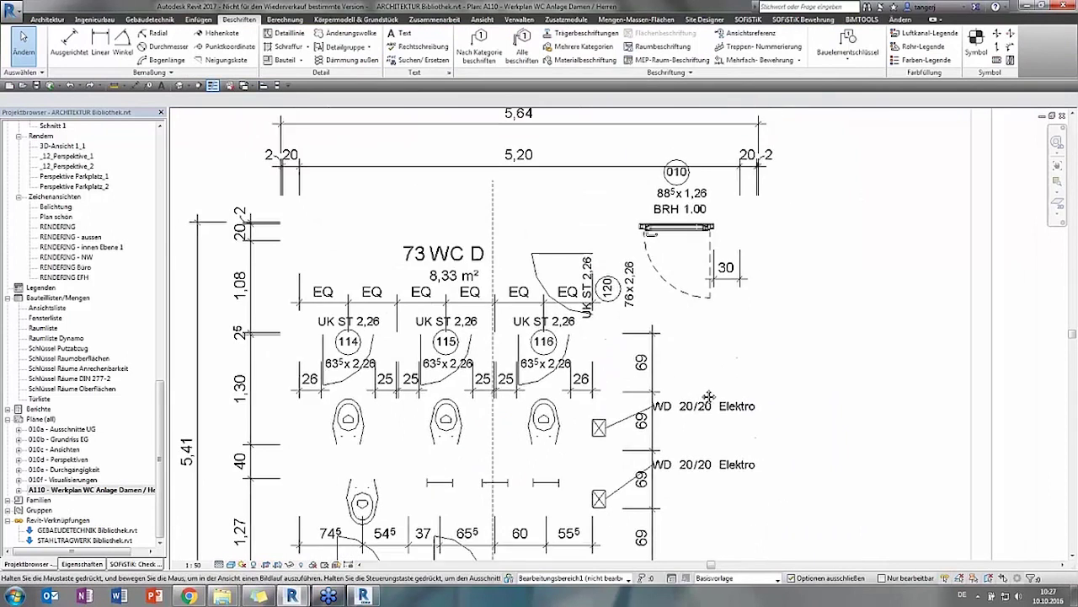
pyautogui.scroll(3, 687, 239)
pyautogui.scroll(2, 750, 221)
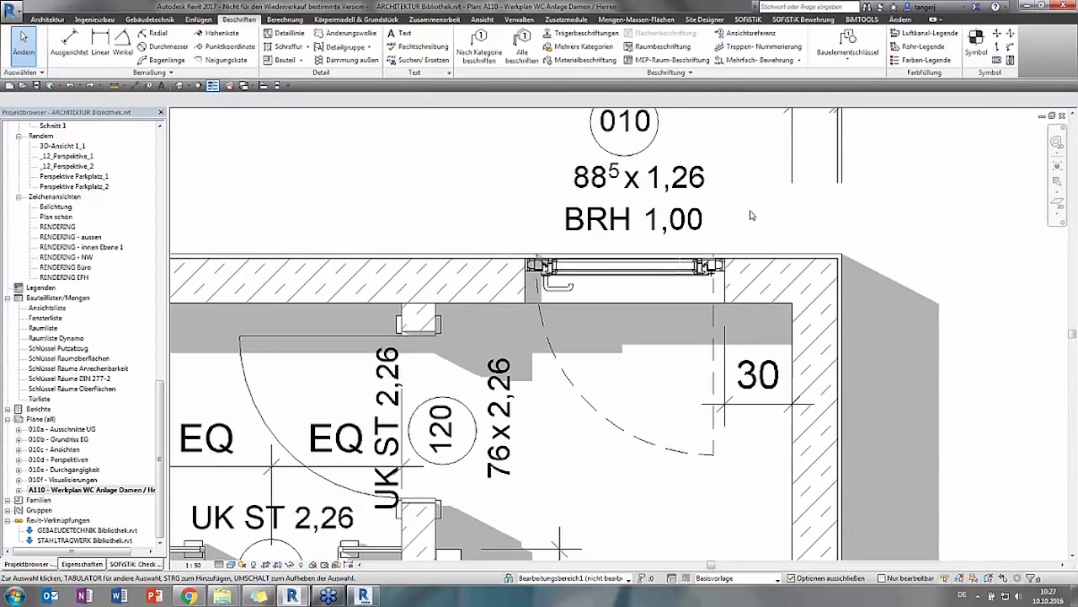
pyautogui.scroll(-2, 741, 215)
pyautogui.scroll(-1, 725, 213)
pyautogui.moveTo(848, 211); pyautogui.dragTo(803, 280, button='middle')
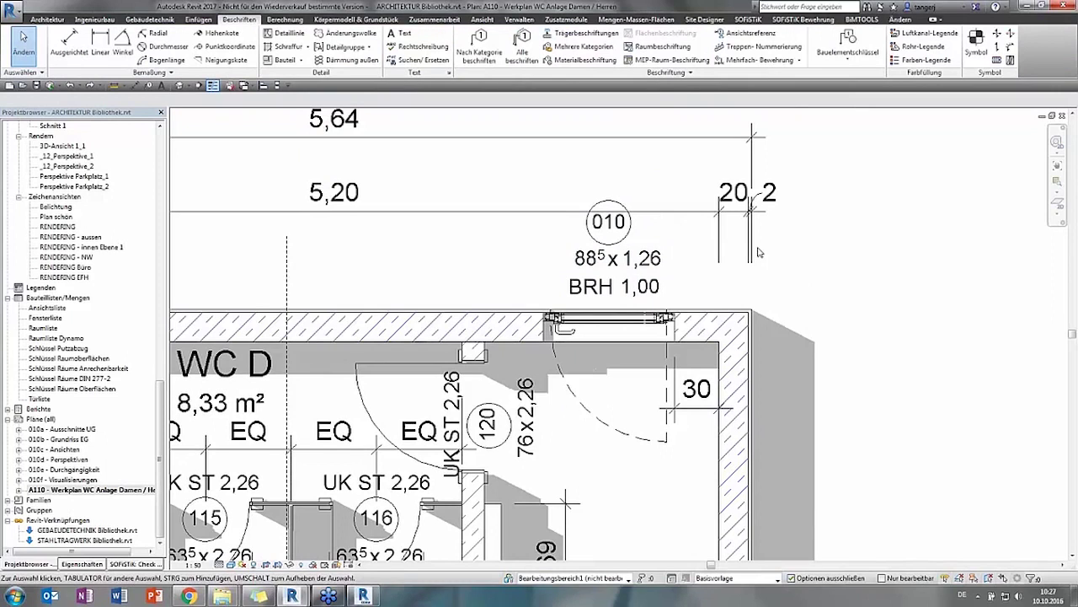
# Draw a detail callout around window 010 and open its new view 'Detailausschnitt 1'
pyautogui.click(486, 28)
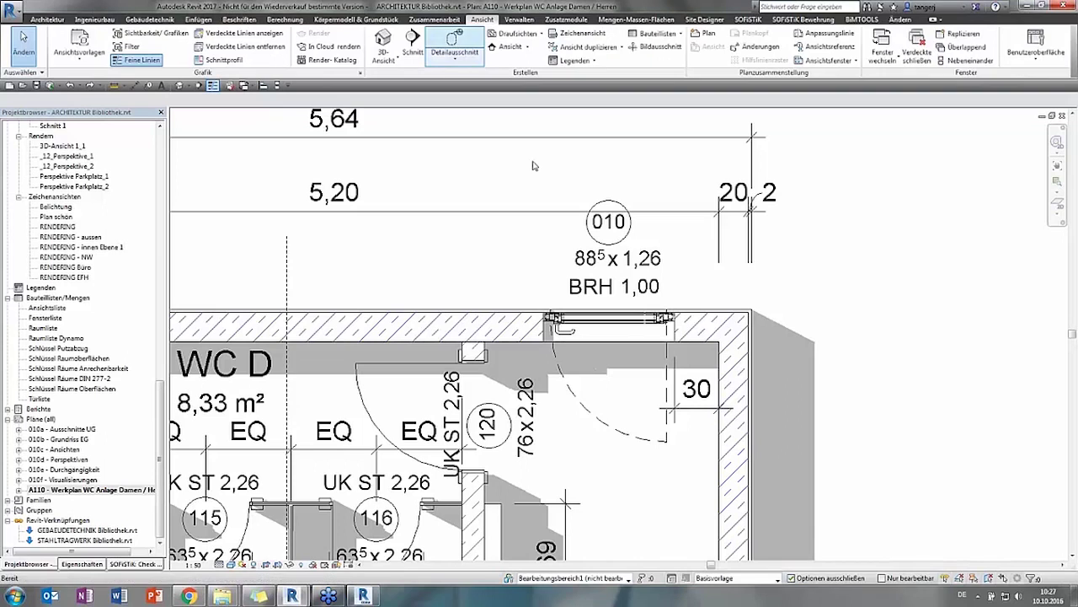
pyautogui.click(490, 46)
pyautogui.click(510, 241)
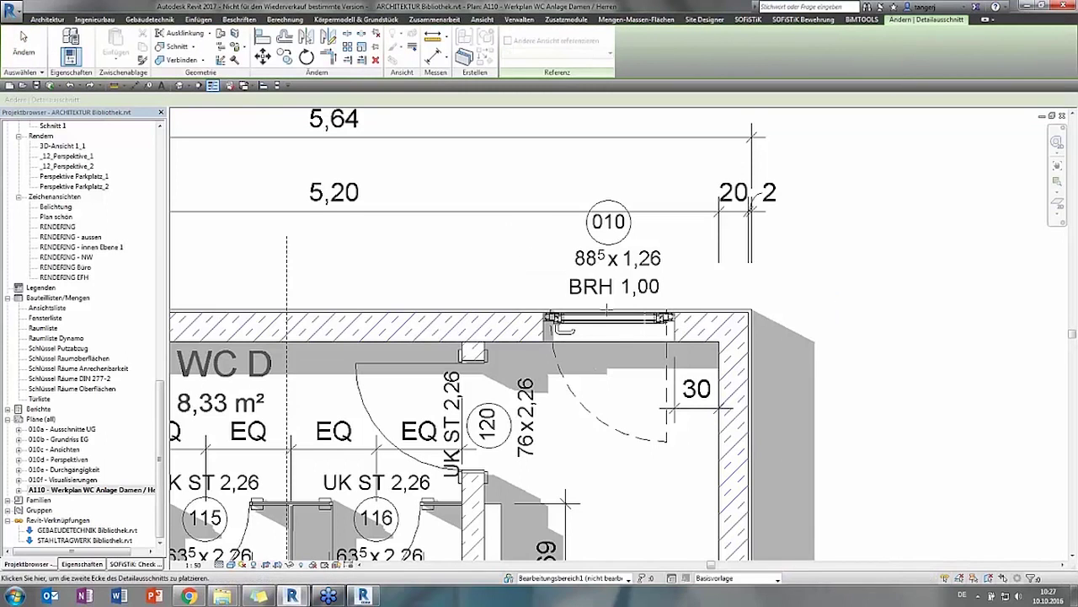
pyautogui.click(724, 427)
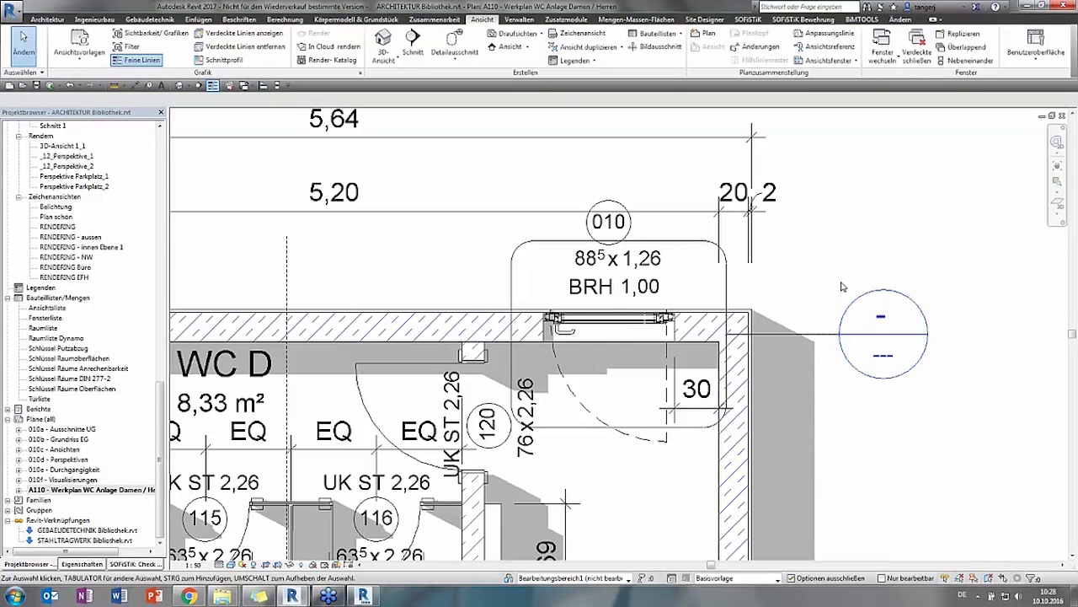
pyautogui.scroll(-1, 843, 287)
pyautogui.scroll(-1, 849, 287)
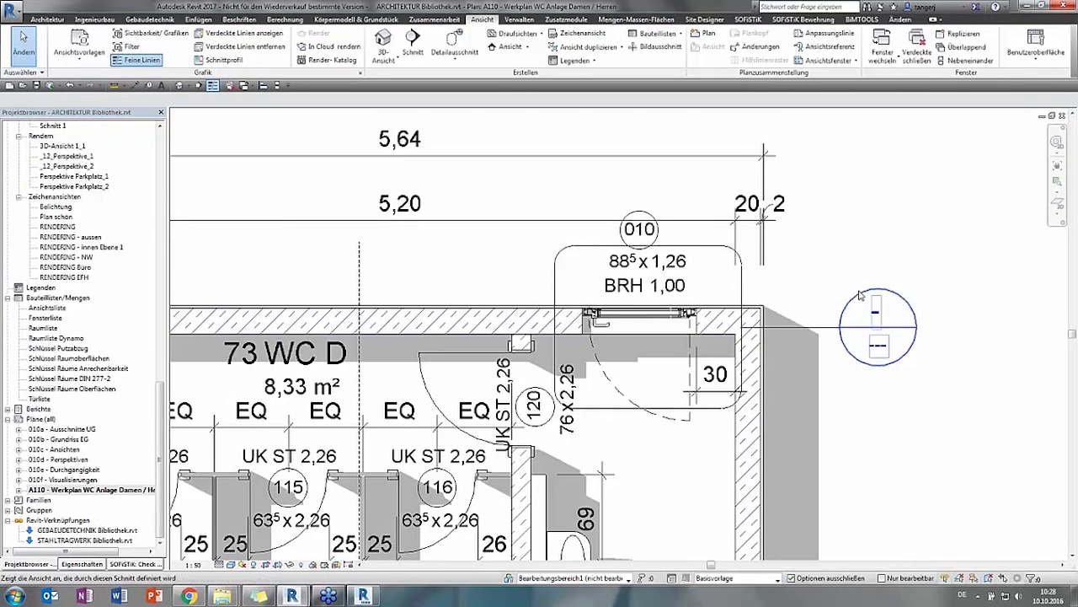
pyautogui.doubleClick(861, 295)
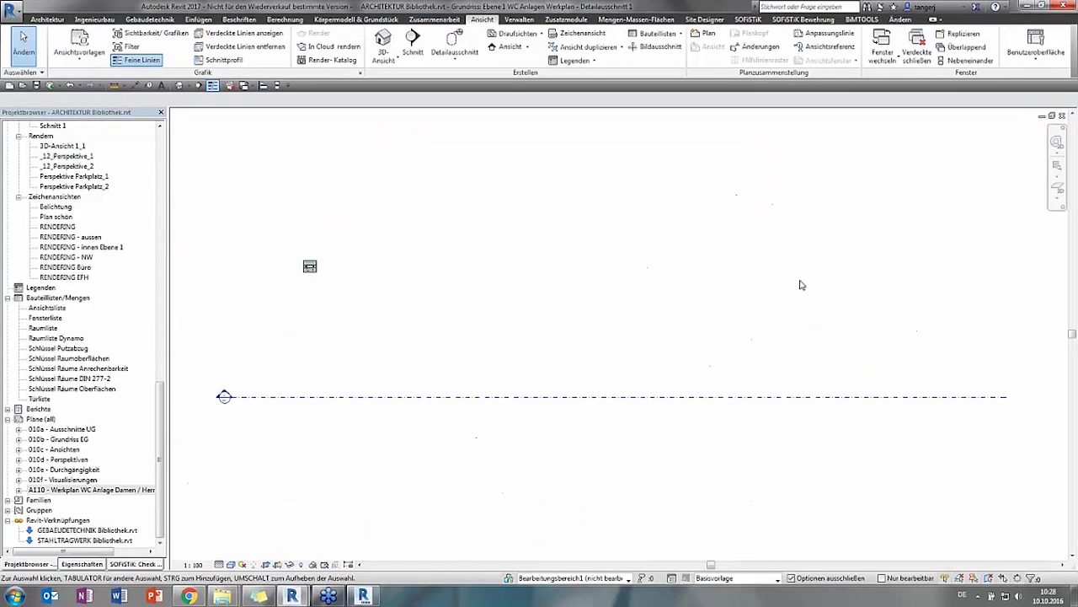
# Delete the section line, zoom to fit with ZA, and set the view's detail level
pyautogui.click(231, 397)
pyautogui.press('Delete')
pyautogui.press('z')
pyautogui.press('a')
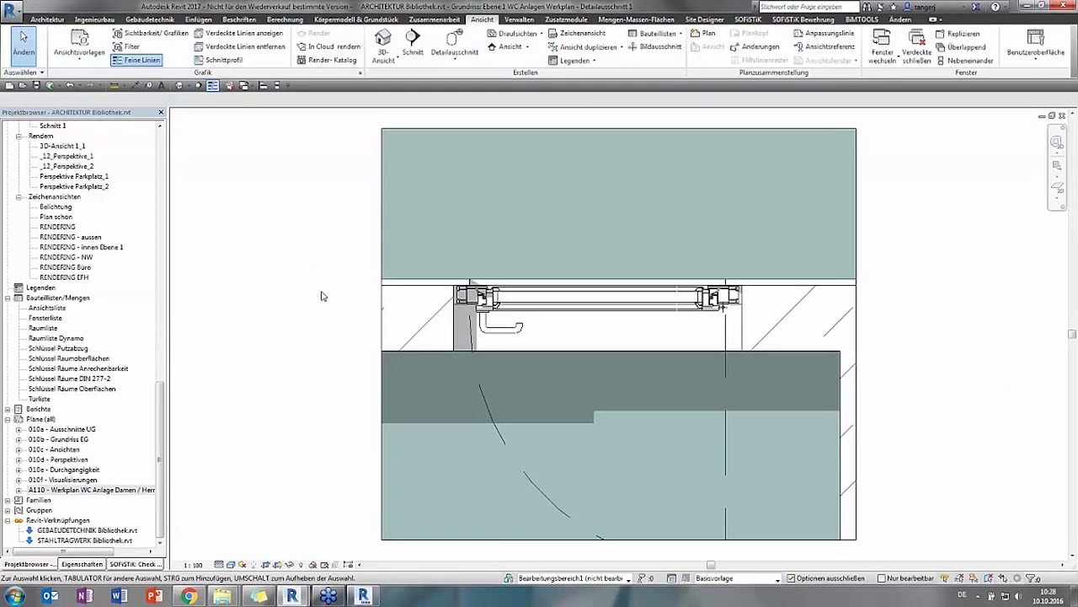
pyautogui.click(220, 565)
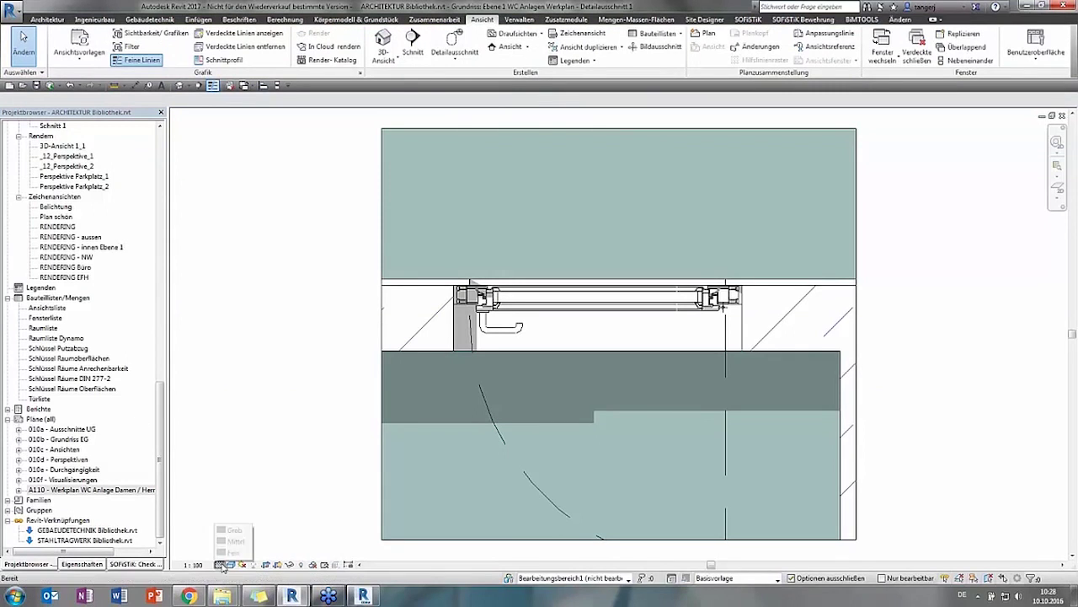
pyautogui.click(271, 526)
# Remove model window 010 from the callout view, leaving the wall opening empty
pyautogui.click(509, 313)
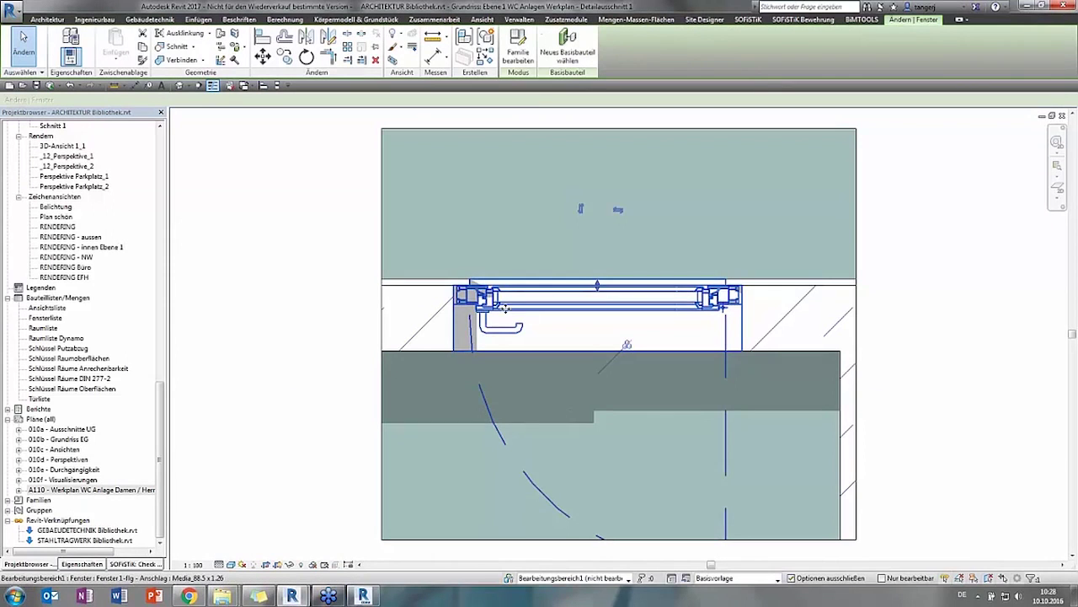
pyautogui.click(250, 373)
pyautogui.click(478, 305)
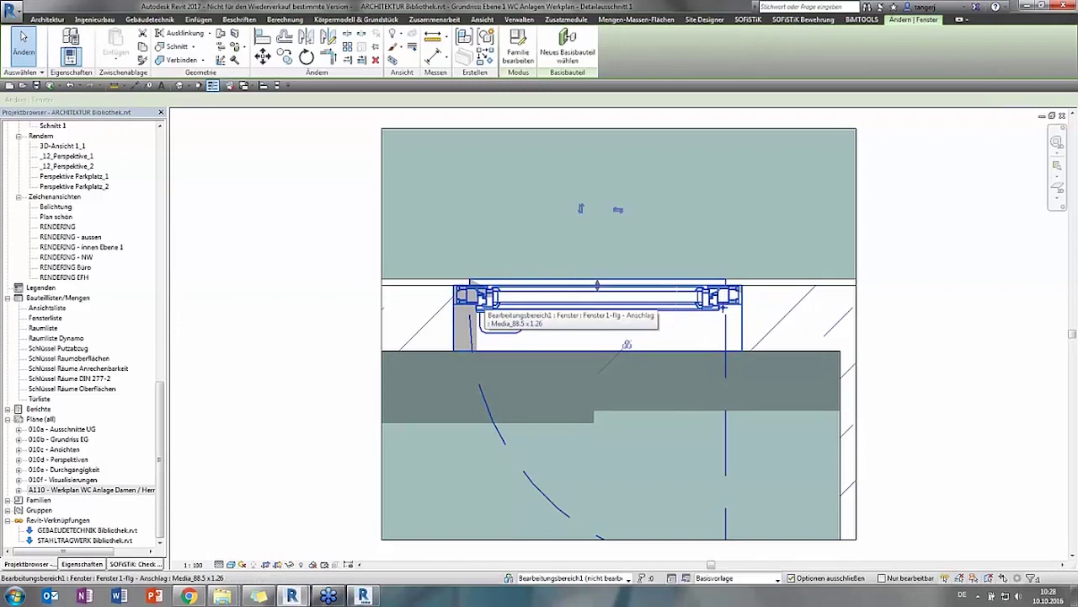
pyautogui.press('Delete')
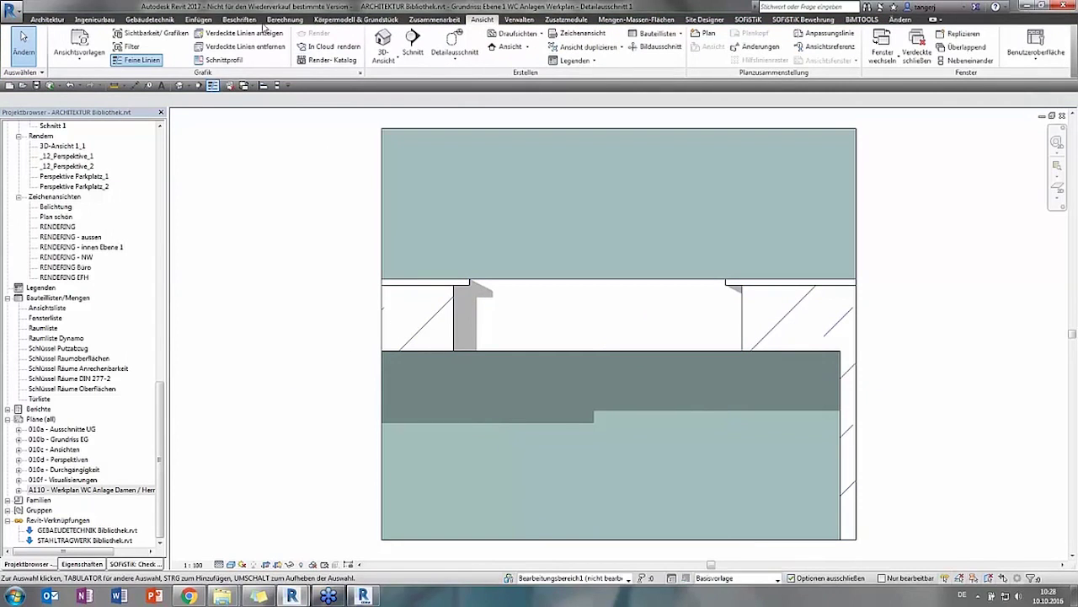
pyautogui.click(239, 19)
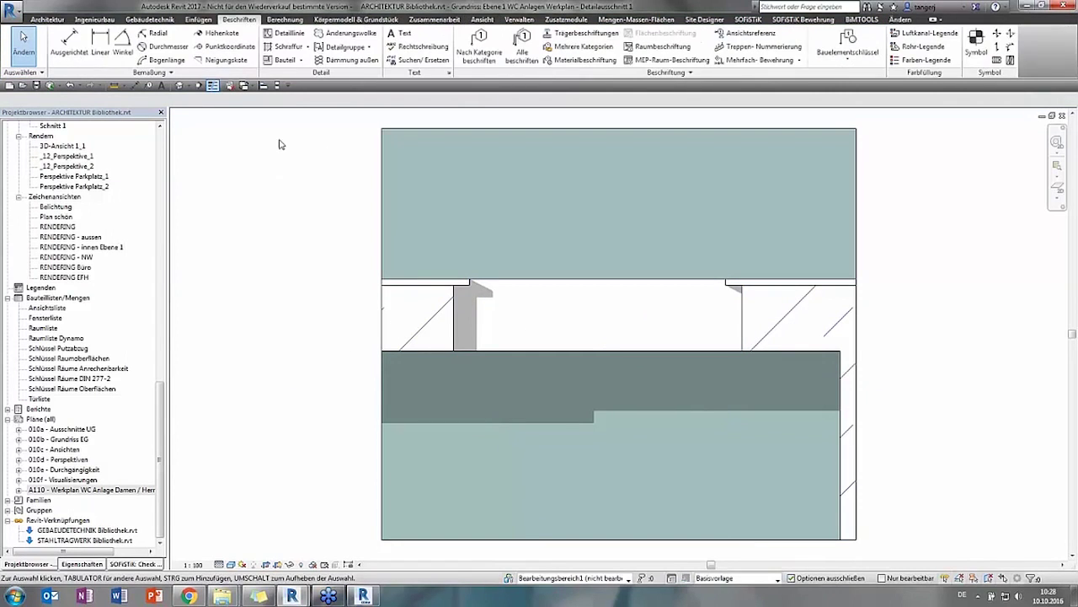
# Place a Holzfenster-1flg.parametrisch detail component across the wall opening
pyautogui.click(278, 64)
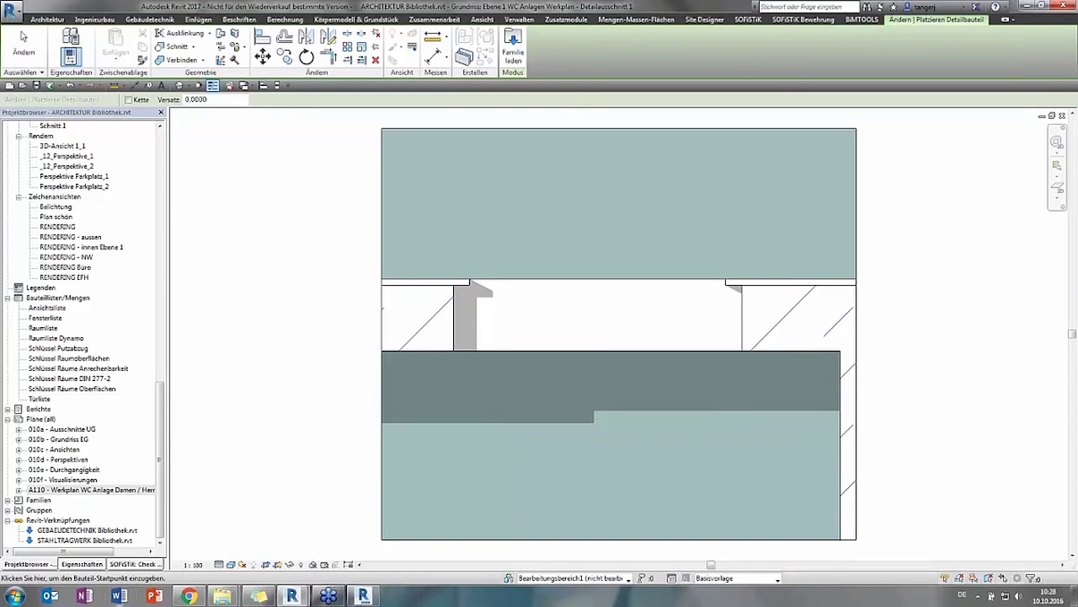
pyautogui.click(85, 564)
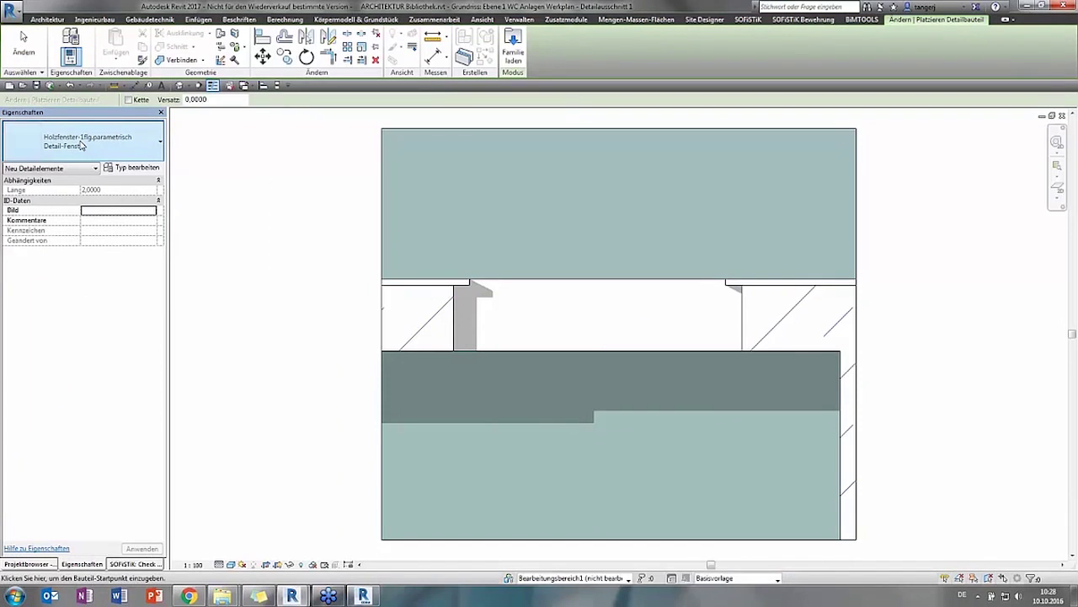
pyautogui.click(452, 314)
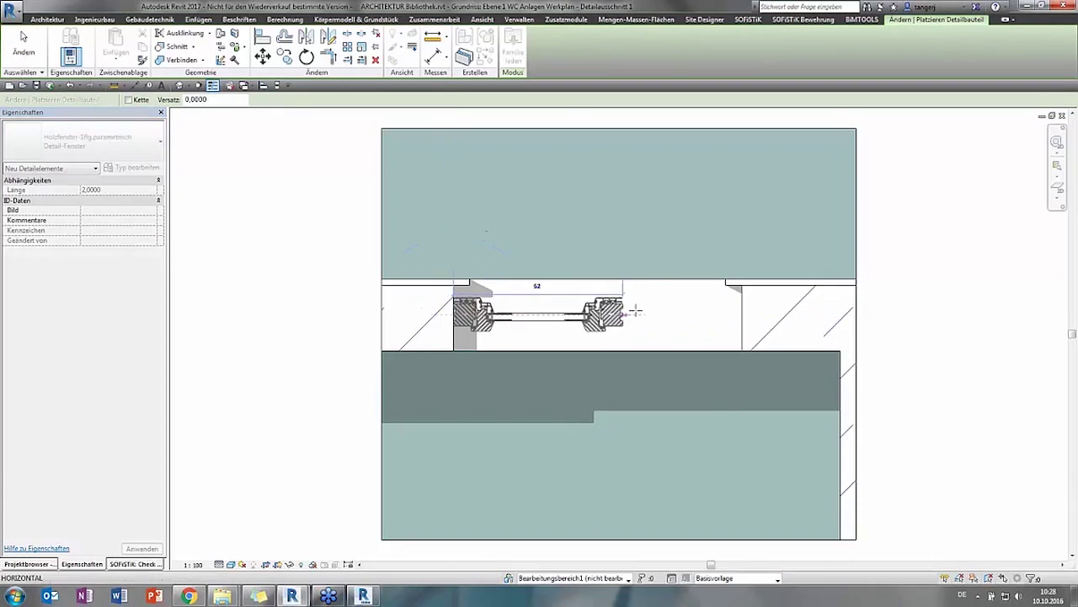
pyautogui.click(742, 314)
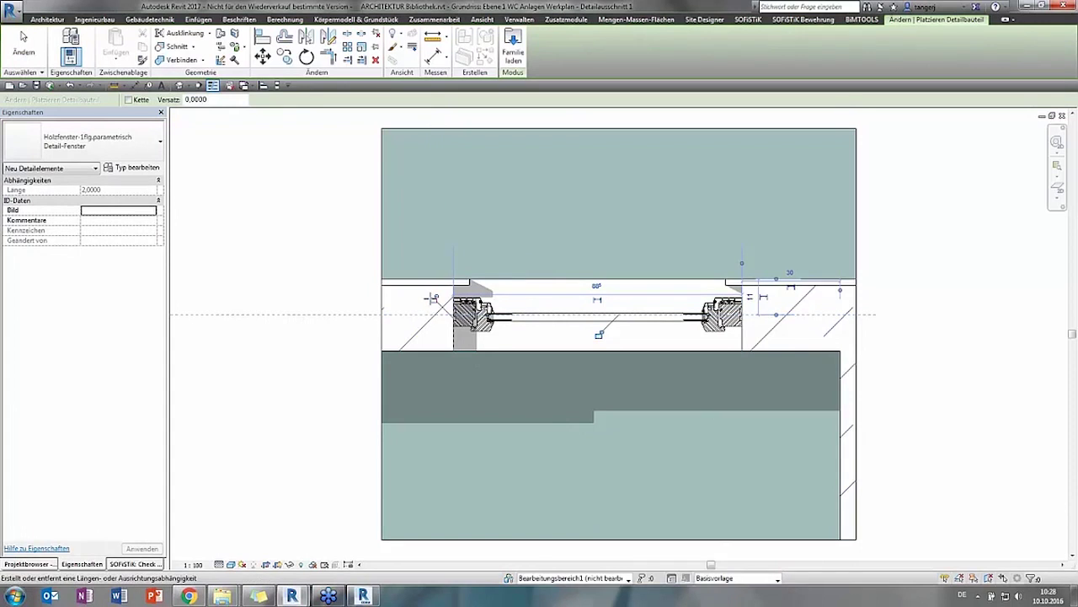
pyautogui.press('Escape')
pyautogui.press('Escape')
# Drag the detail window's end so its 0.83 length fits the opening
pyautogui.click(490, 345)
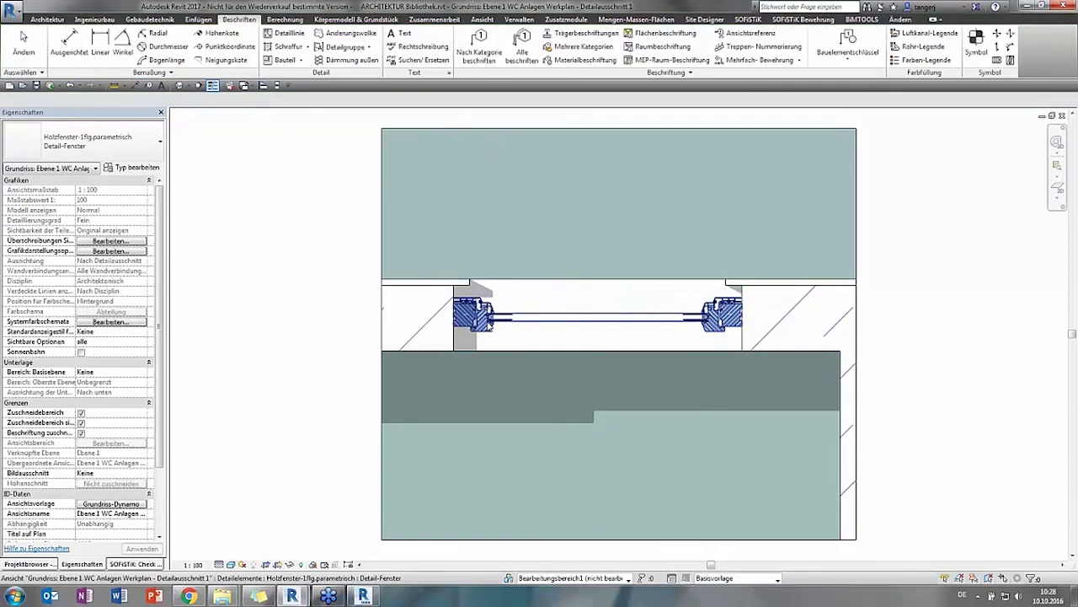
pyautogui.moveTo(743, 316); pyautogui.dragTo(935, 296)
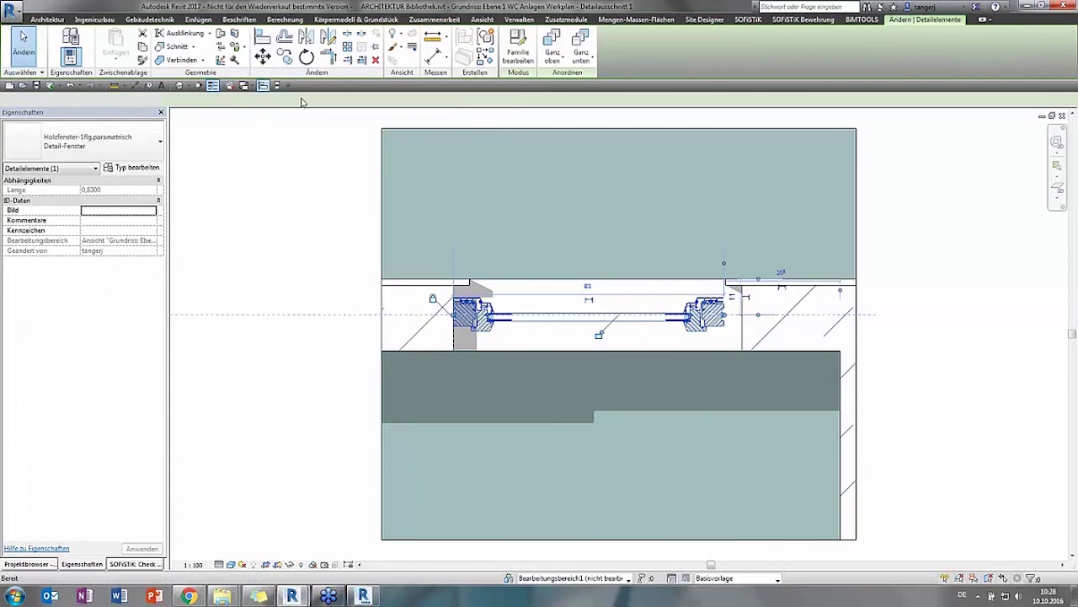
pyautogui.press('a')
pyautogui.press('l')
pyautogui.scroll(3, 747, 316)
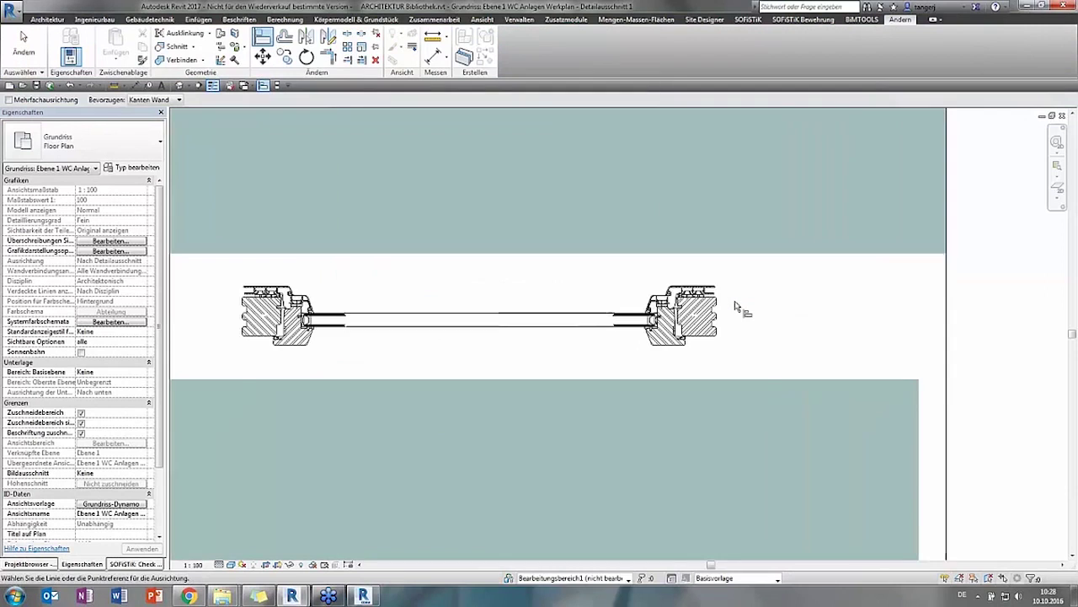
# Align the detail window's right edge to the right wall face
pyautogui.scroll(-1, 747, 310)
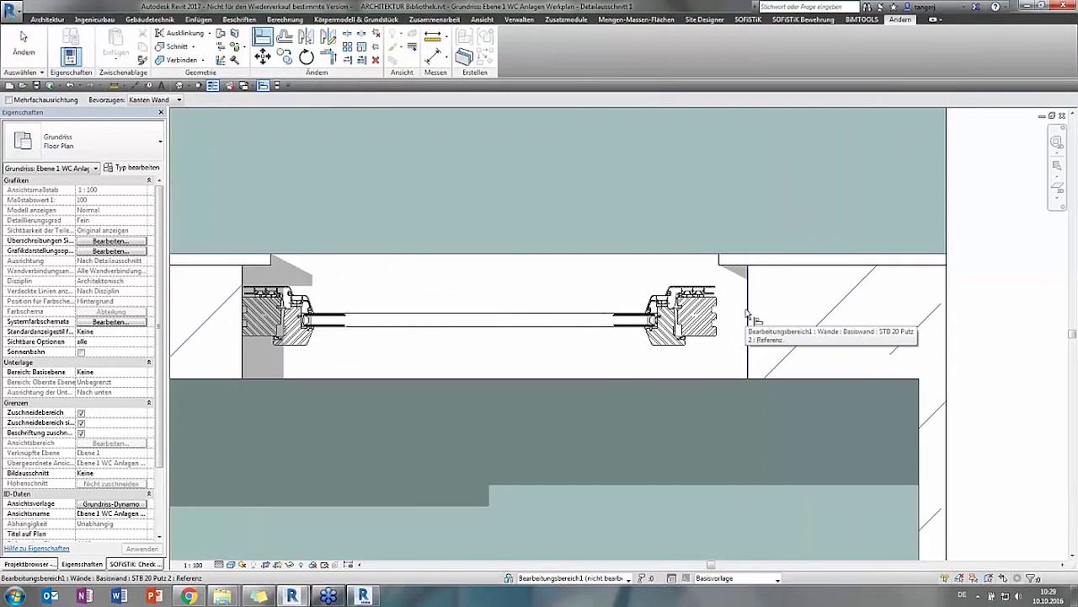
pyautogui.click(745, 313)
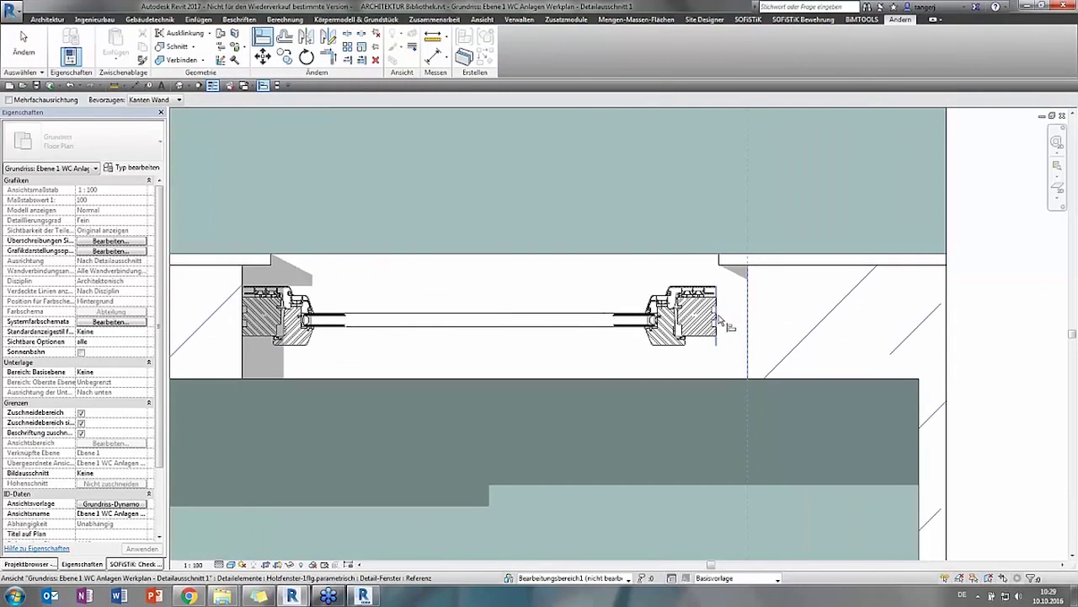
pyautogui.click(717, 320)
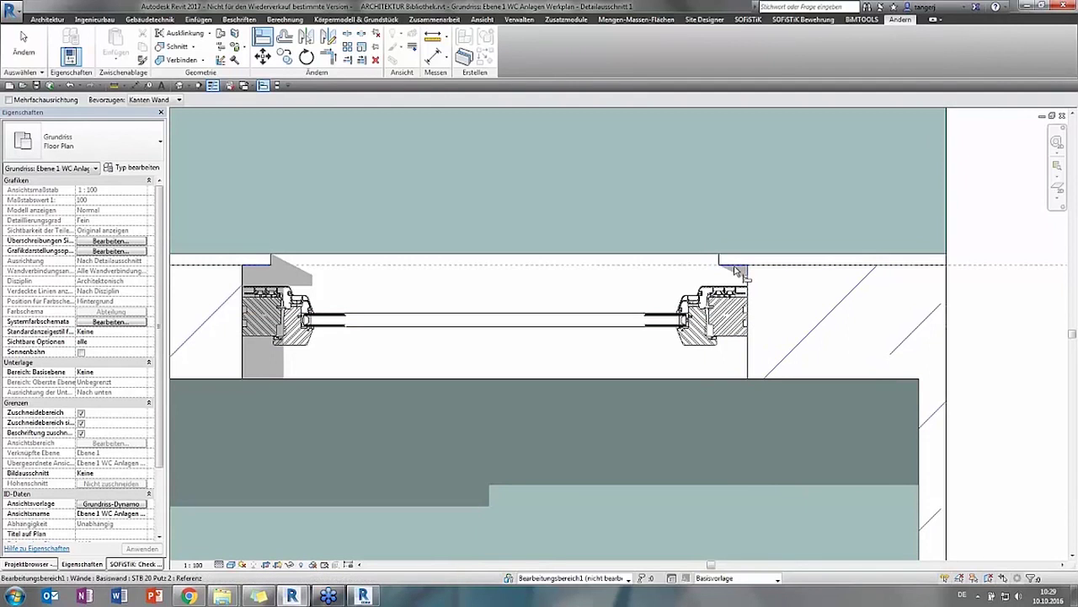
# Align its top edge with the wall, then reveal hidden elements to show the model window
pyautogui.scroll(3, 733, 278)
pyautogui.scroll(3, 731, 285)
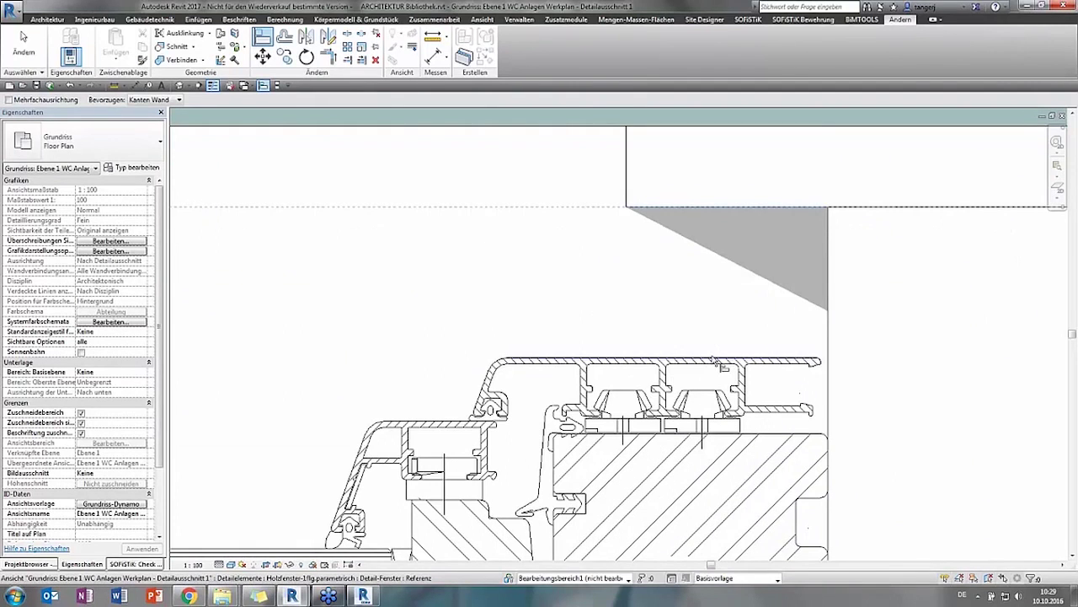
pyautogui.click(730, 330)
pyautogui.scroll(-3, 729, 331)
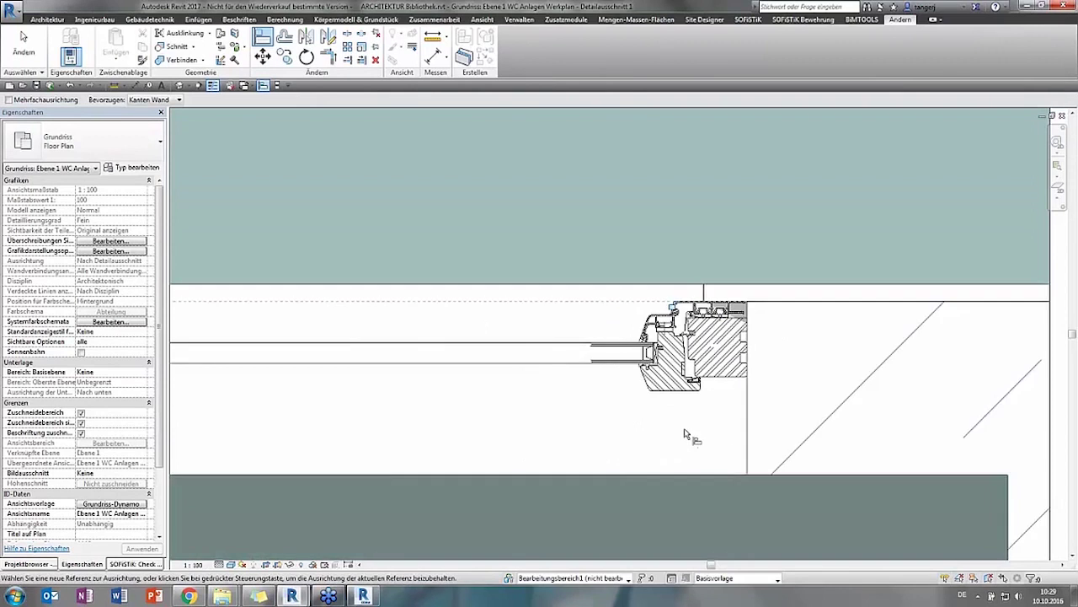
pyautogui.scroll(-2, 686, 438)
pyautogui.press('Escape')
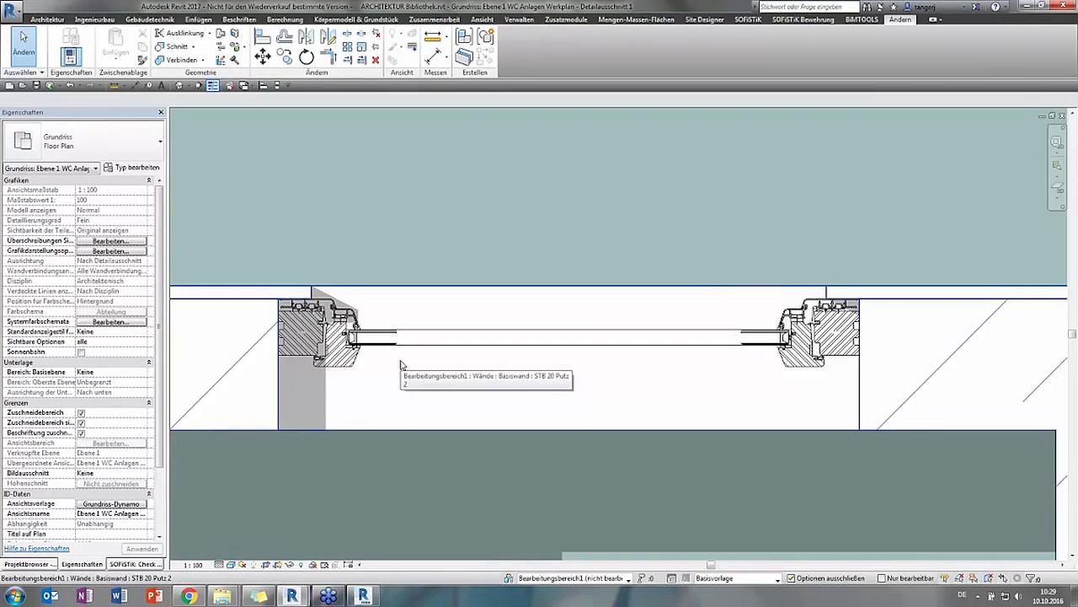
pyautogui.scroll(-2, 429, 350)
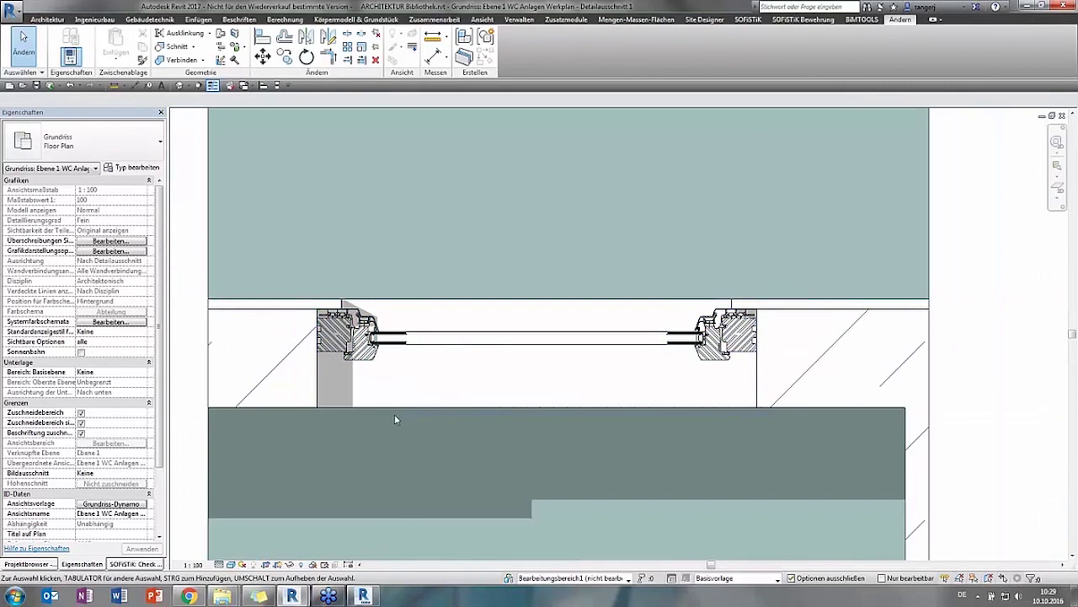
pyautogui.click(305, 561)
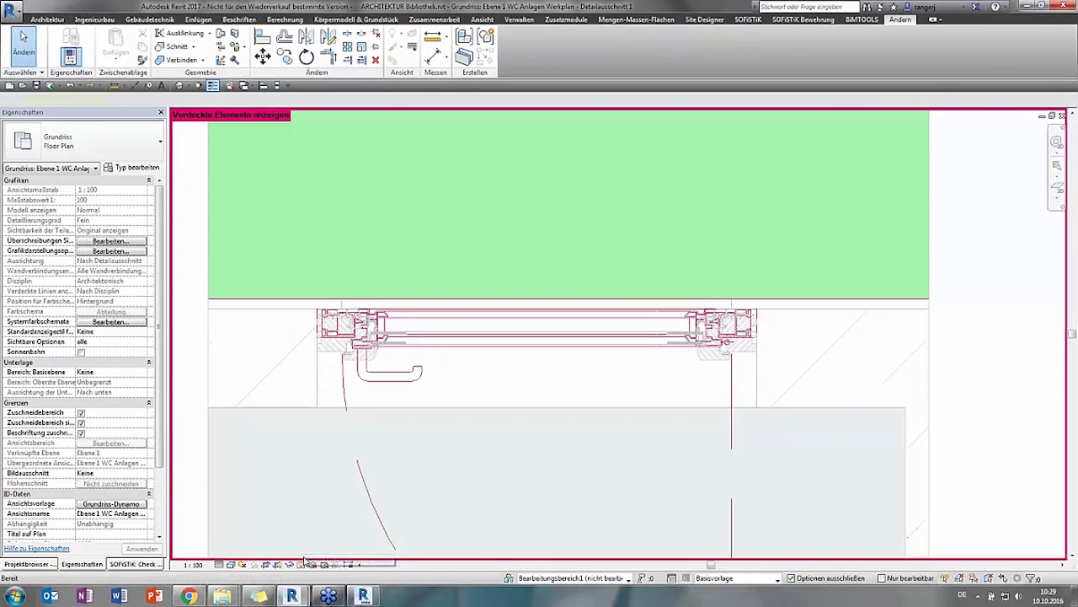
# Enter 1 for the Breite type parameter of the hidden model window
pyautogui.click(415, 364)
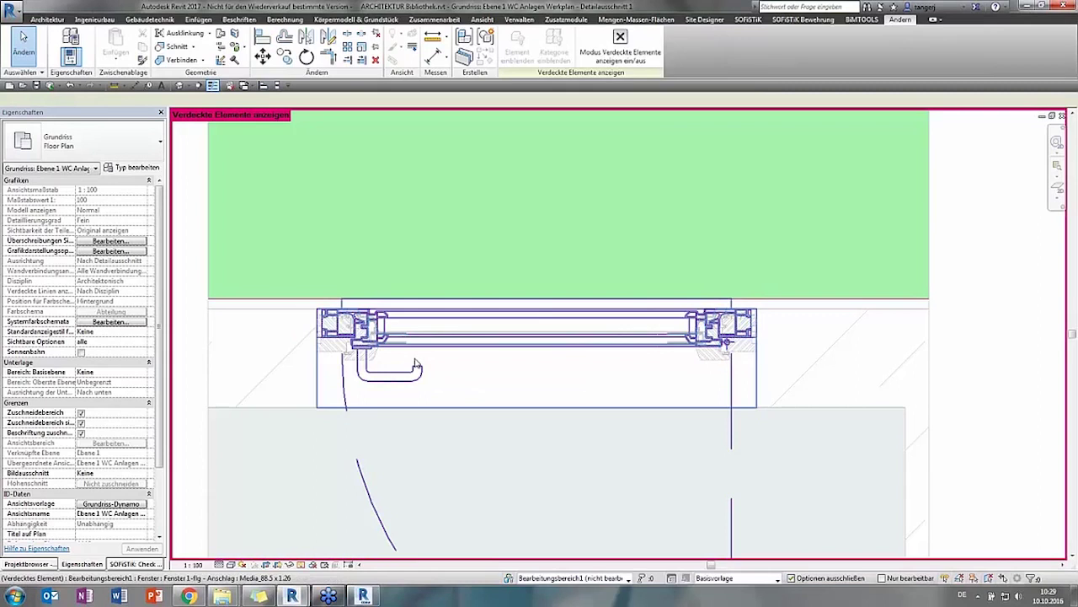
pyautogui.click(137, 173)
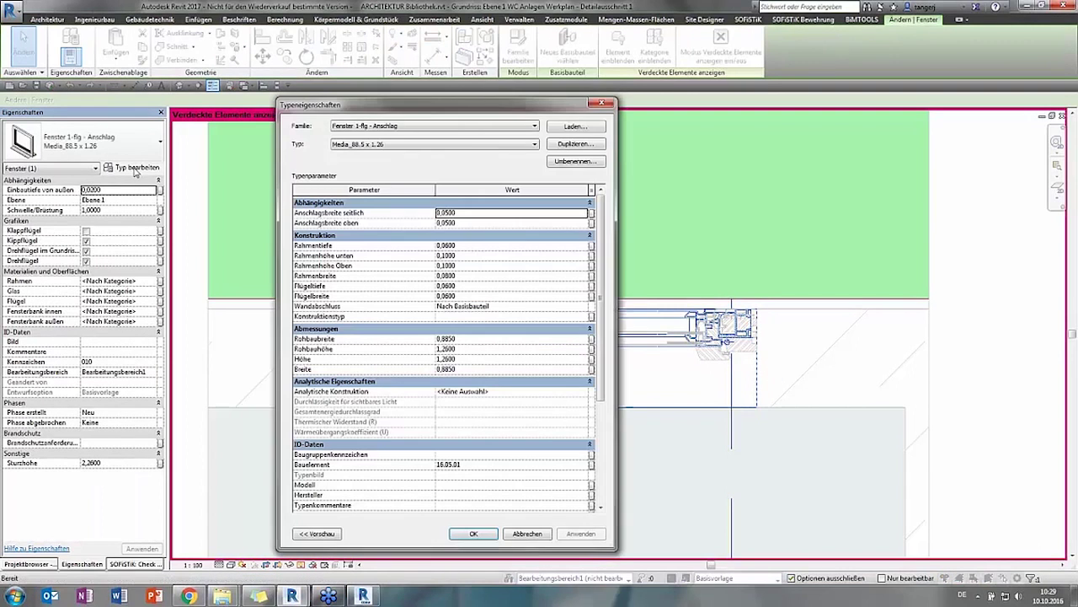
pyautogui.click(484, 371)
pyautogui.write('1')
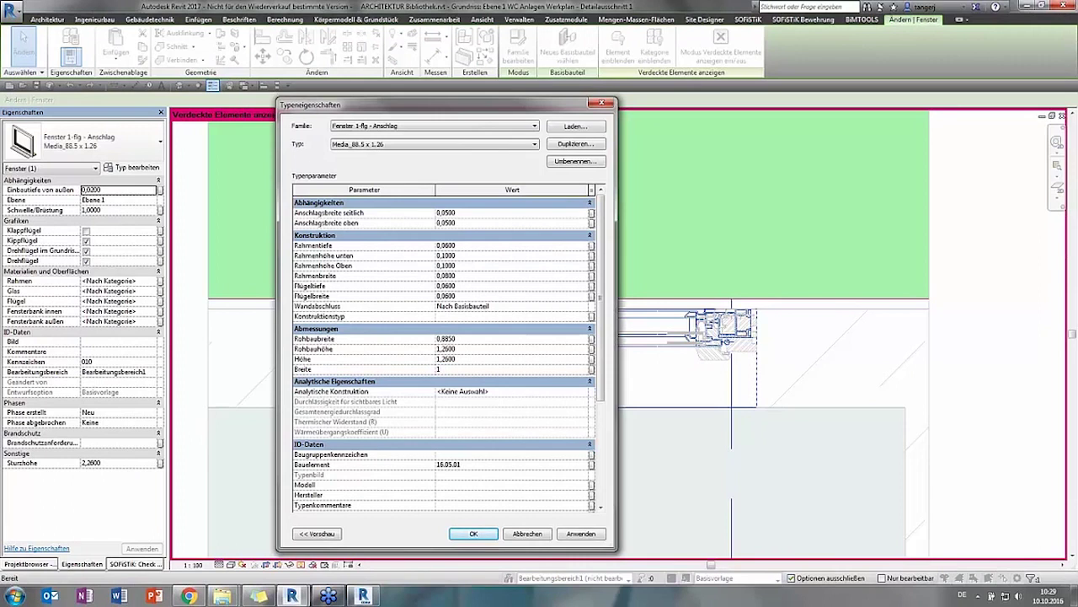
pyautogui.click(475, 533)
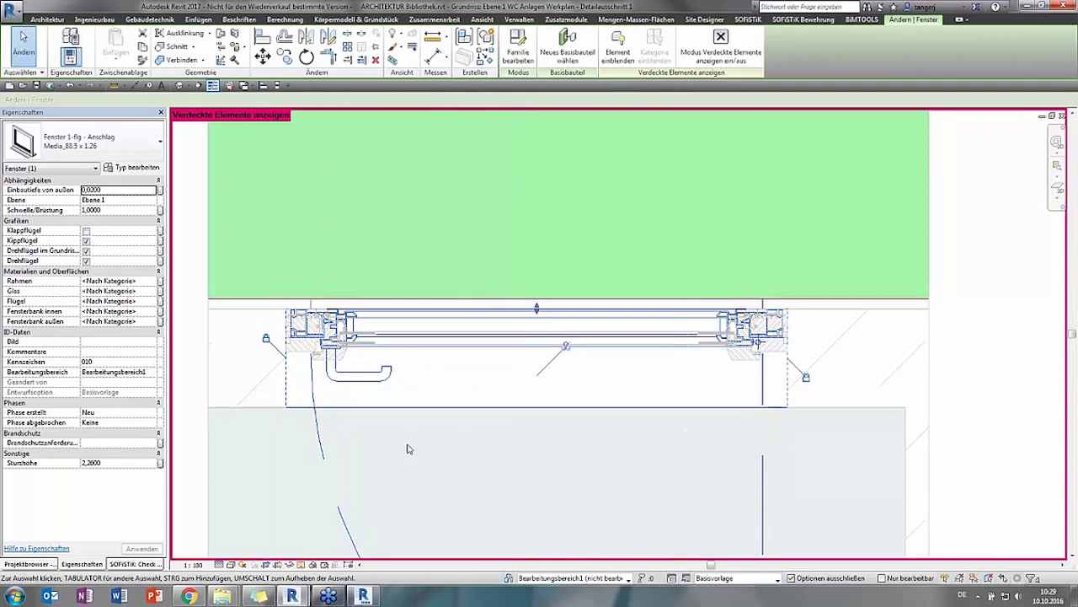
# Undo and redo the width change, leave it undone, and turn off Reveal Hidden Elements
pyautogui.click(306, 566)
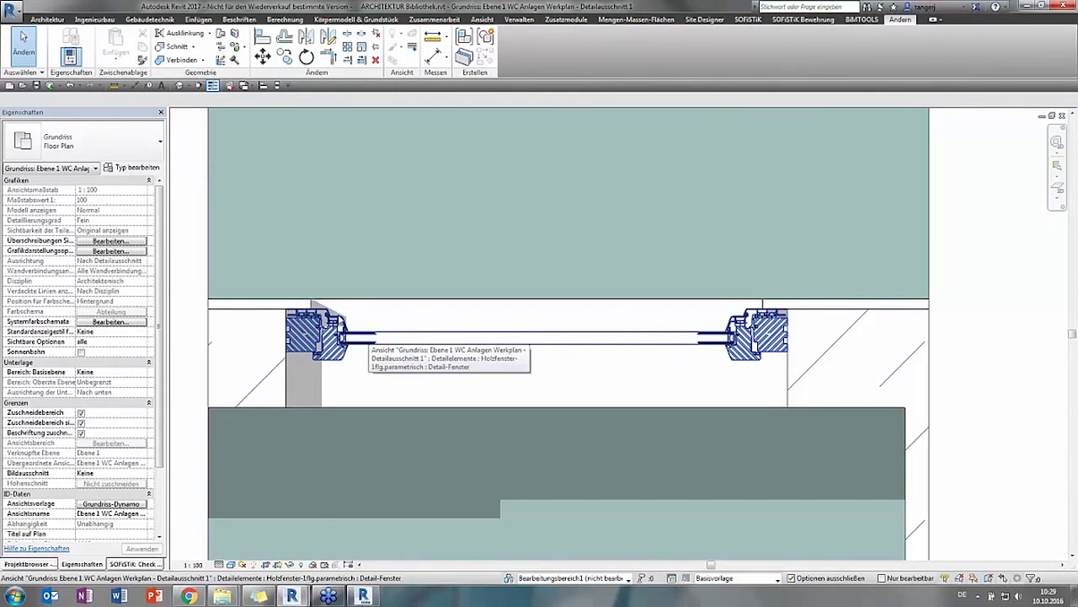
pyautogui.click(71, 87)
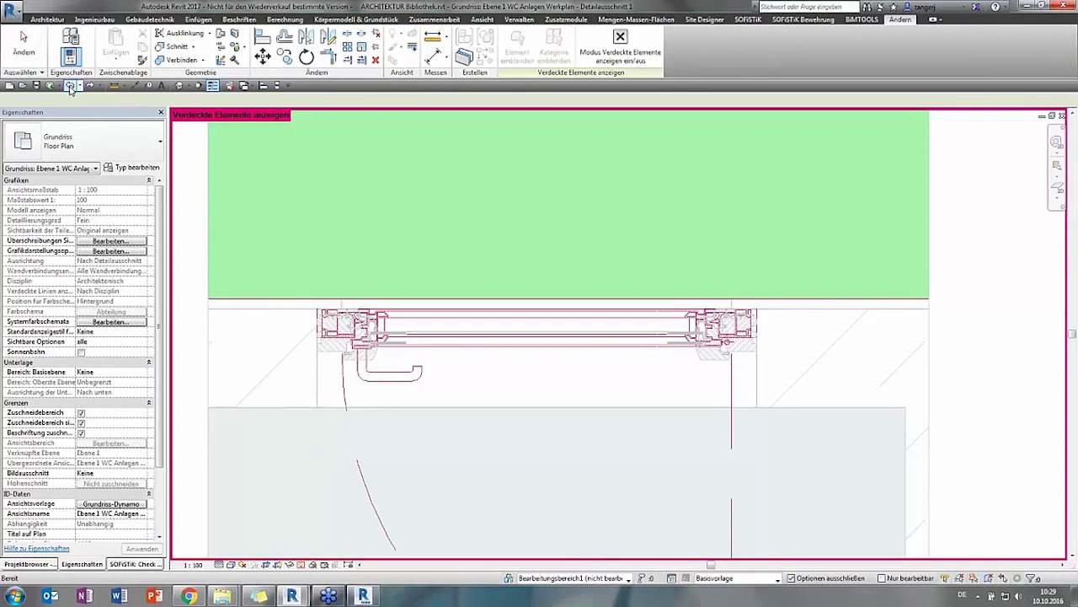
pyautogui.click(91, 86)
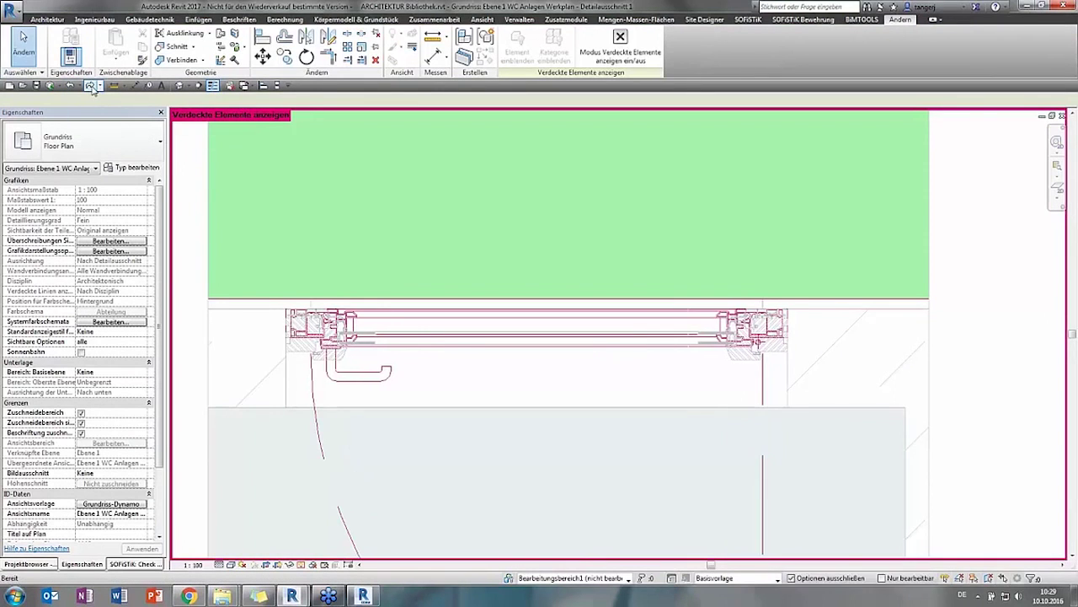
pyautogui.click(72, 87)
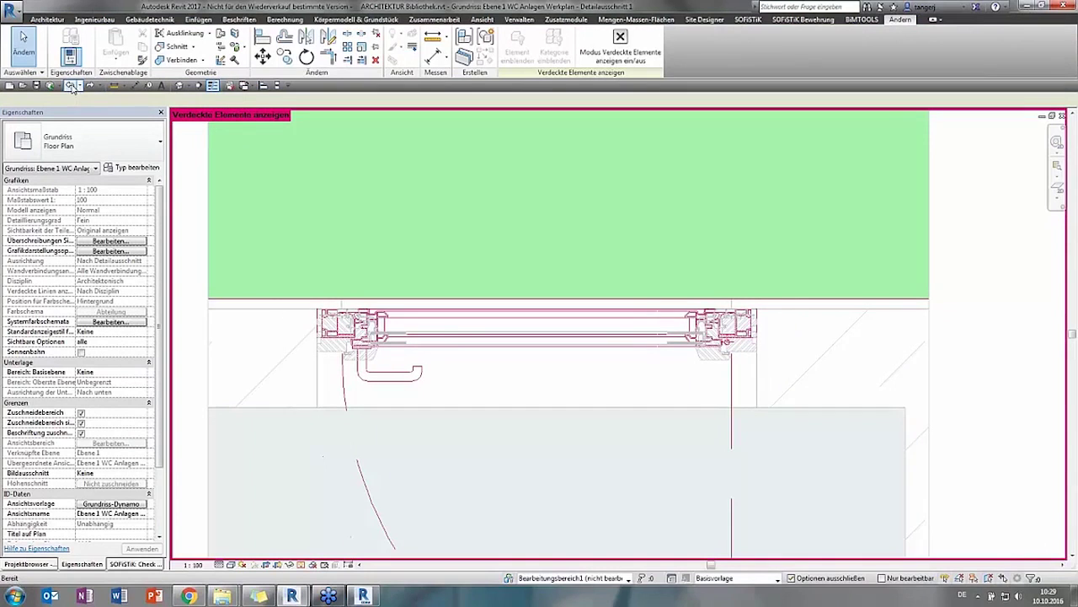
pyautogui.click(90, 86)
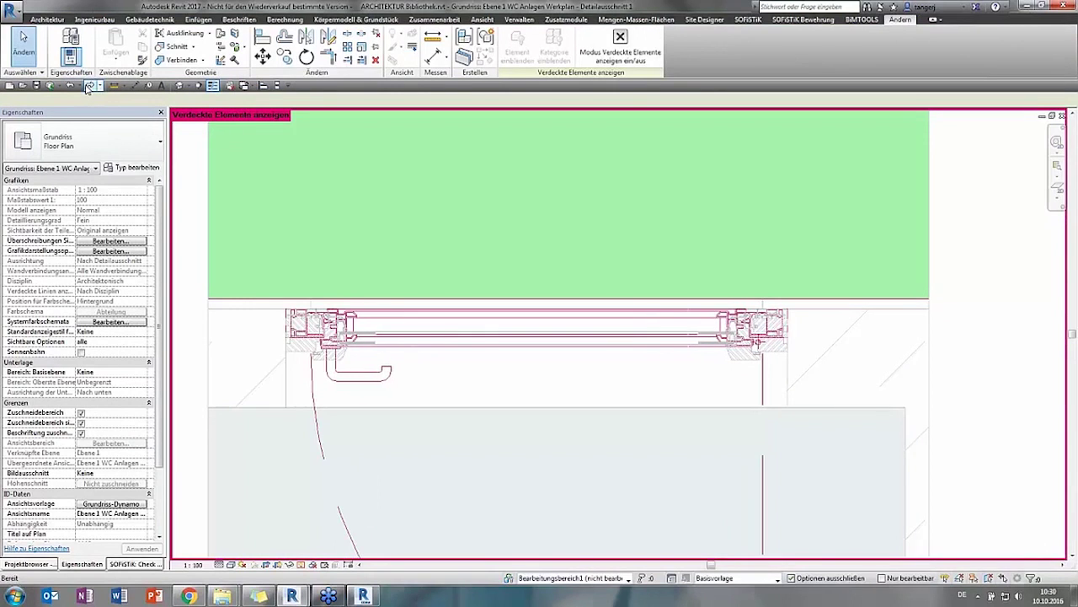
pyautogui.click(75, 87)
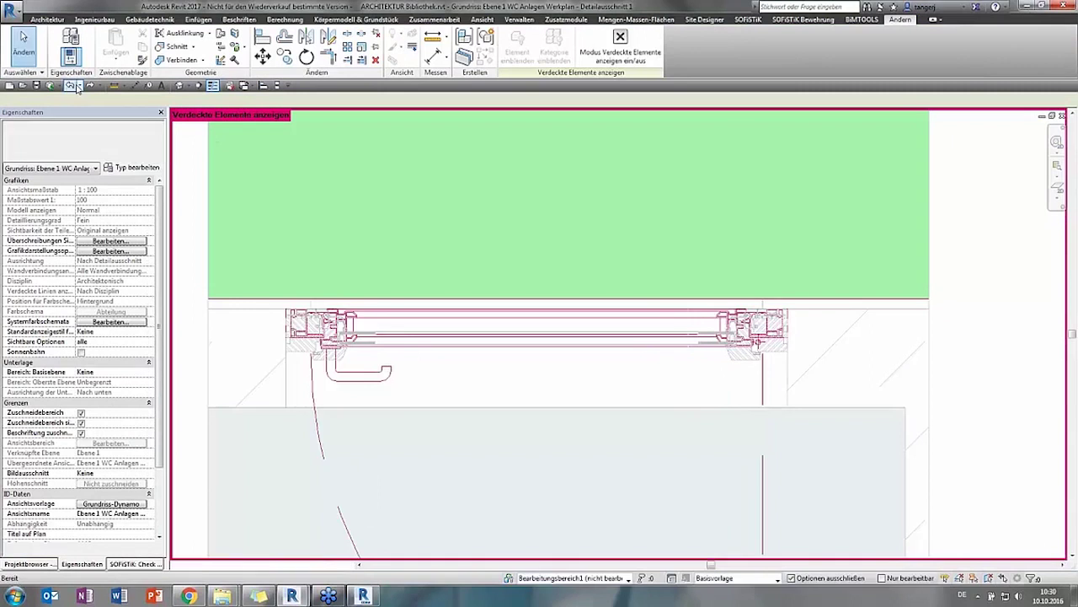
pyautogui.click(299, 563)
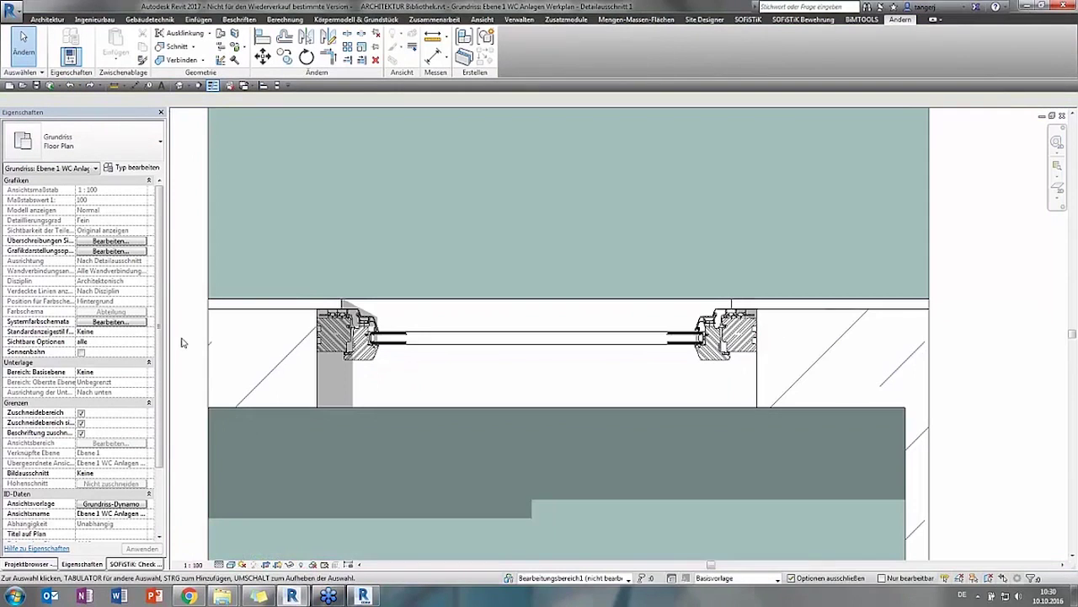
# Open sheet A110 - Werkplan WC Anlage Damen / Herren and activate its plan viewport
pyautogui.scroll(-2, 307, 355)
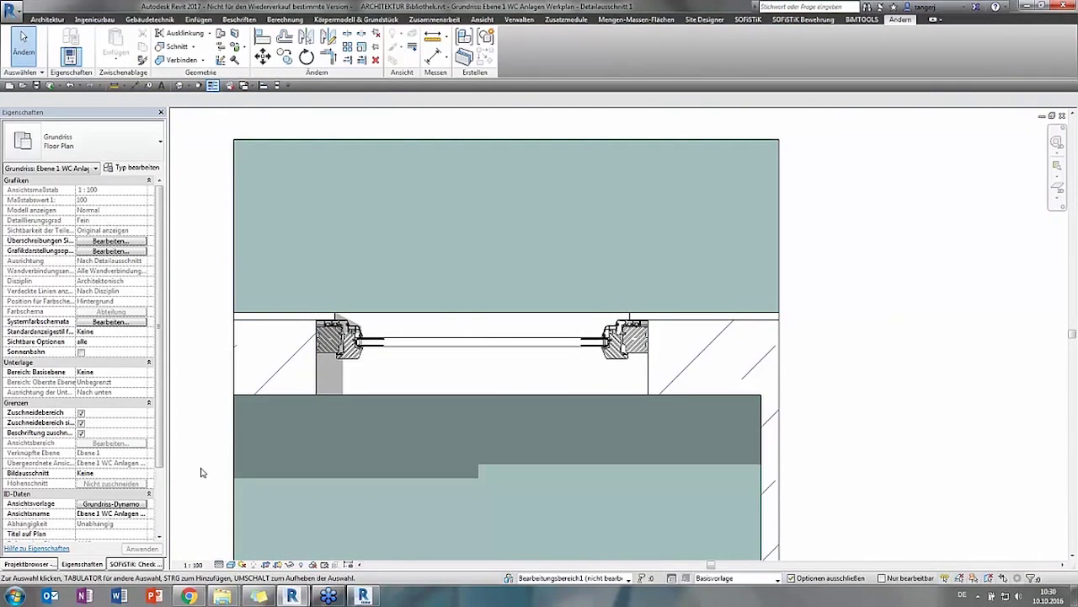
pyautogui.click(48, 566)
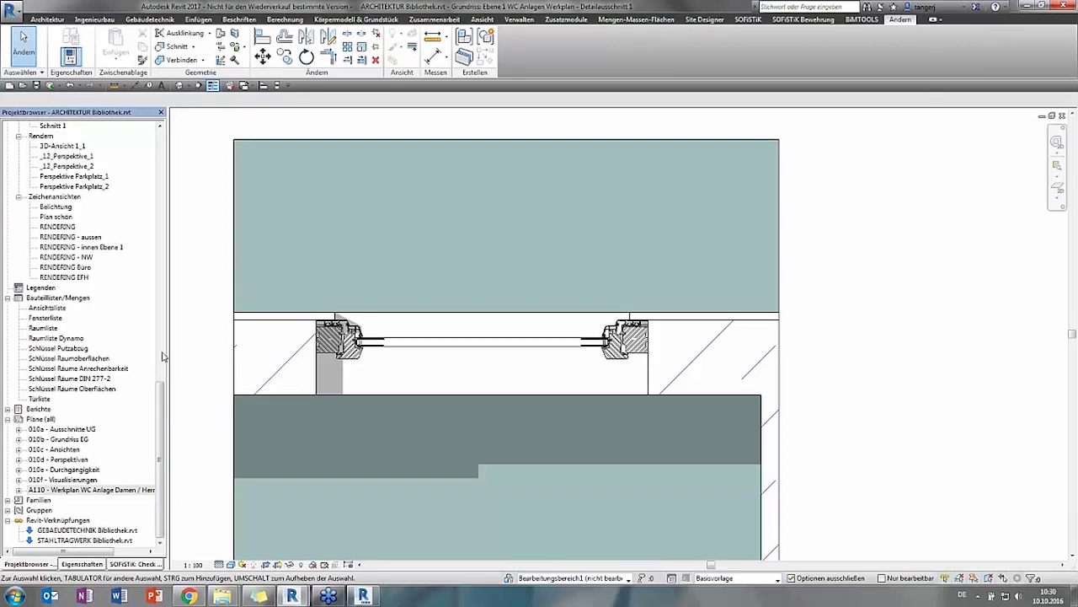
pyautogui.doubleClick(91, 490)
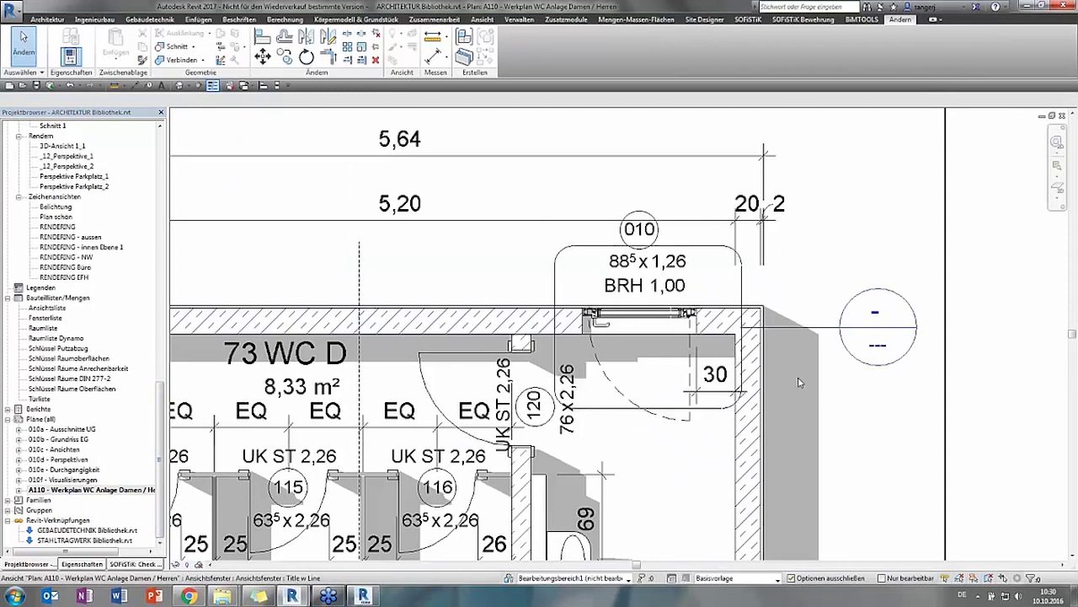
pyautogui.scroll(-2, 799, 382)
pyautogui.click(830, 369)
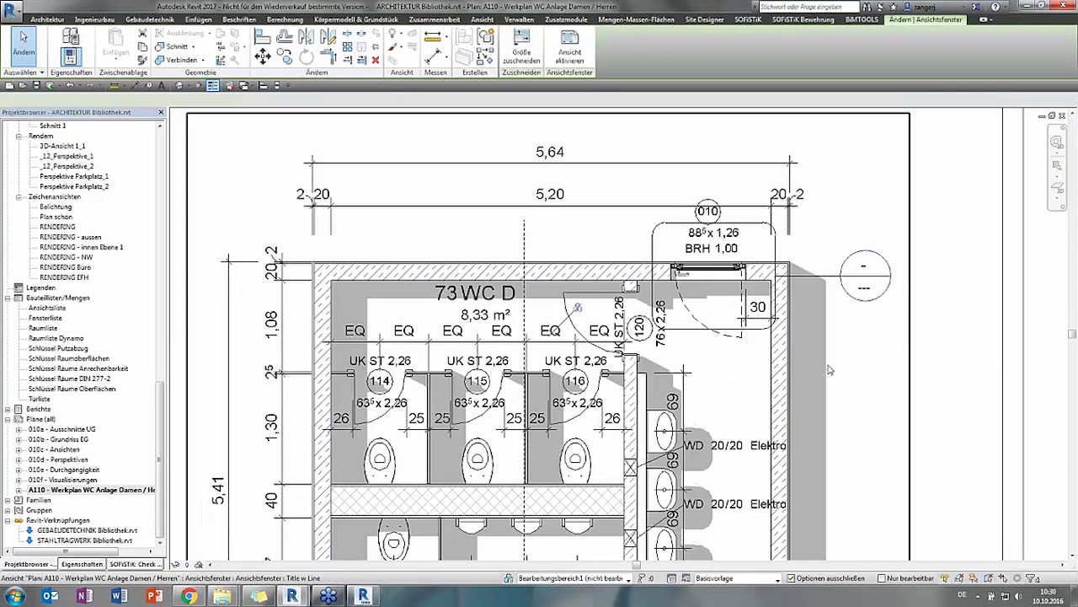
pyautogui.doubleClick(408, 433)
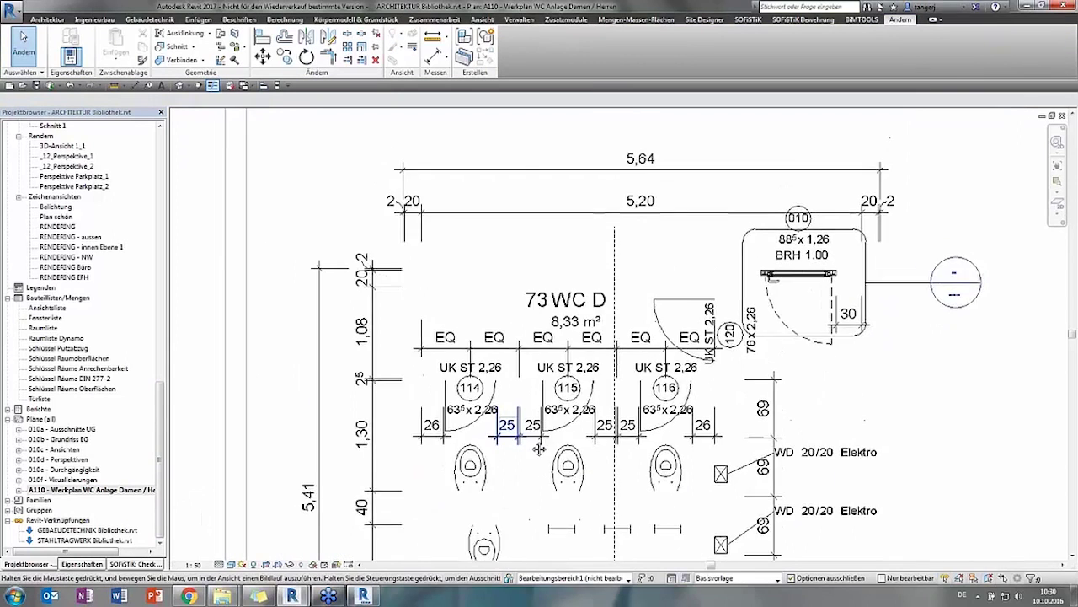
# Toggle the crop region display on and back off in the activated WC plan
pyautogui.scroll(2, 380, 215)
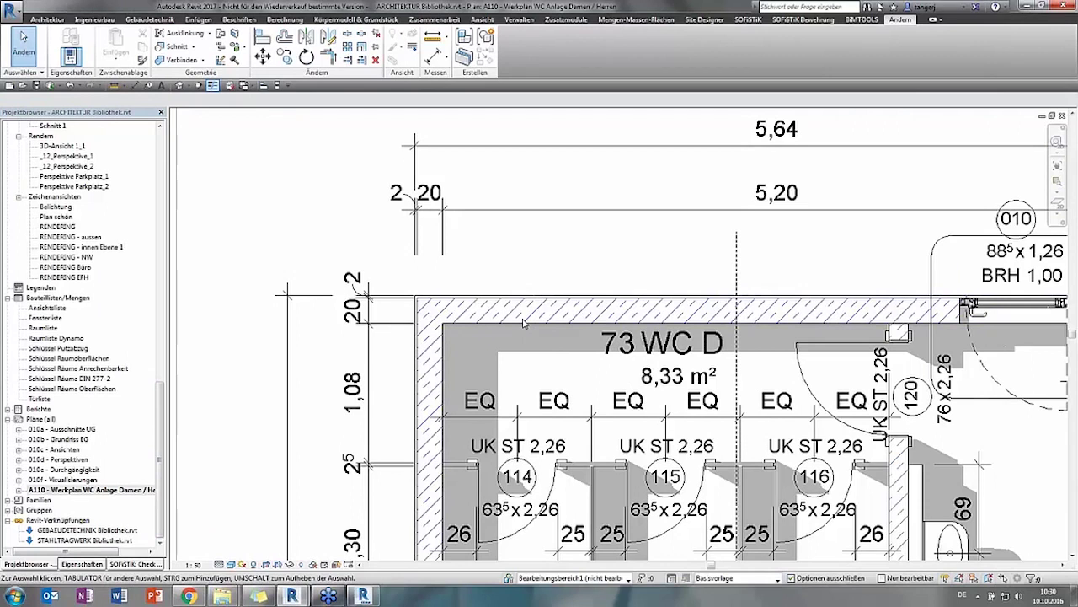
pyautogui.scroll(-2, 522, 318)
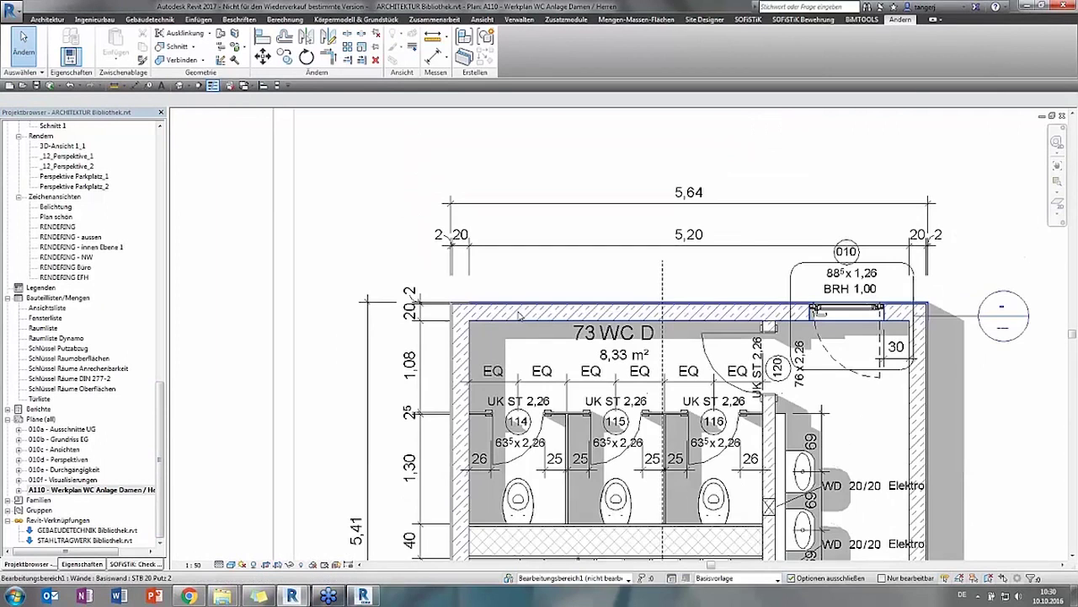
pyautogui.scroll(-2, 522, 305)
pyautogui.scroll(-2, 472, 337)
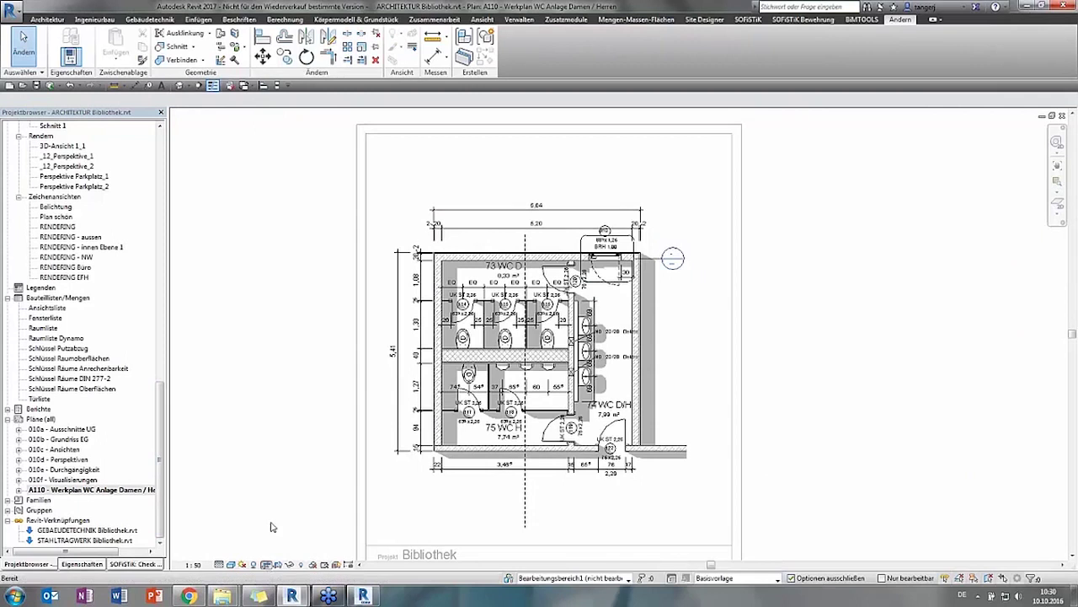
pyautogui.click(267, 564)
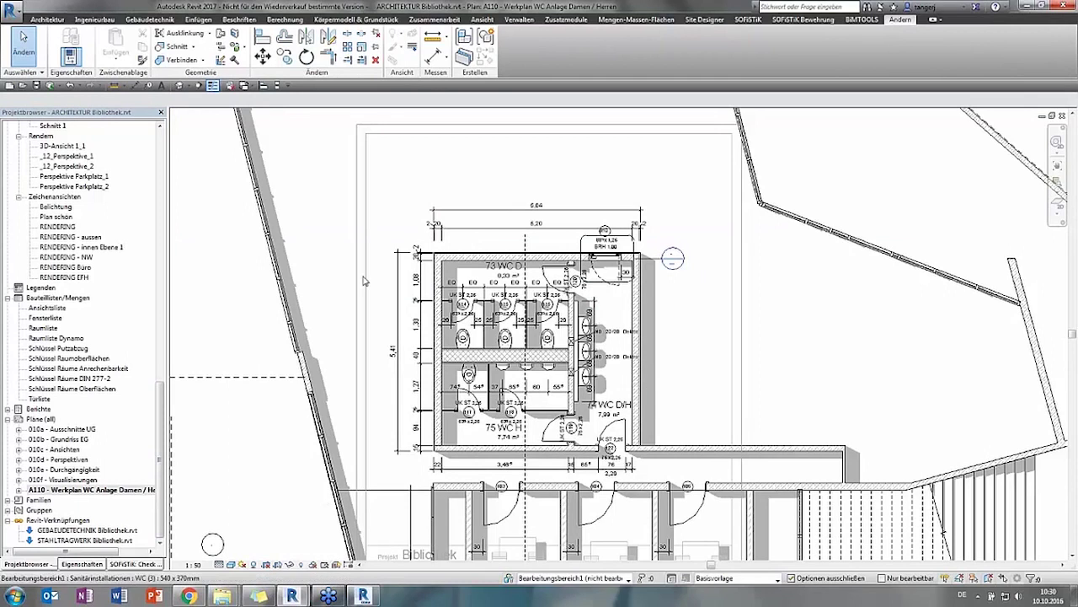
pyautogui.click(72, 88)
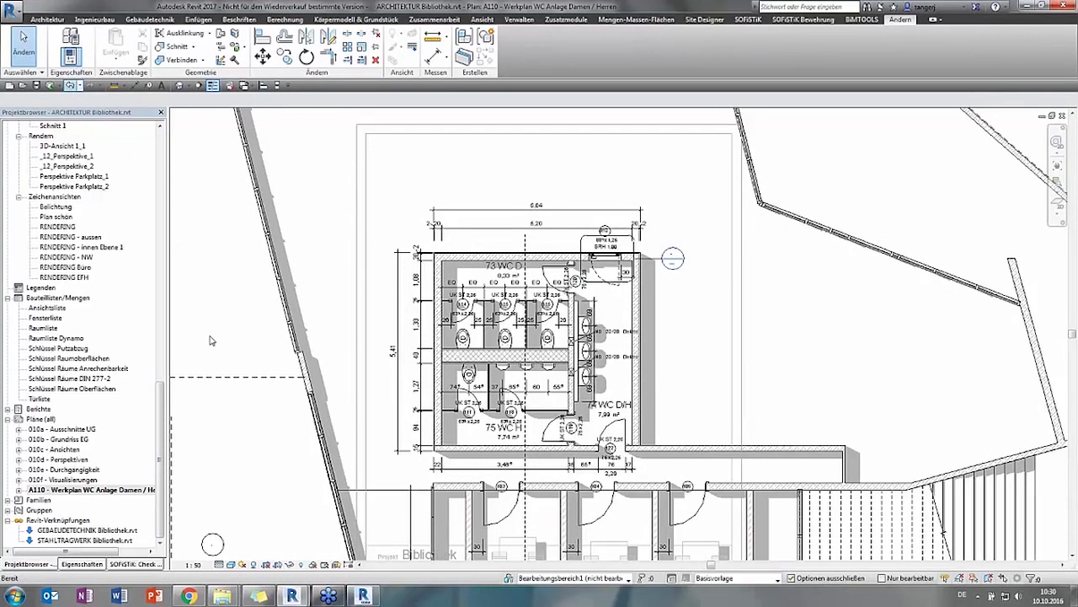
pyautogui.scroll(1, 456, 281)
pyautogui.scroll(3, 456, 281)
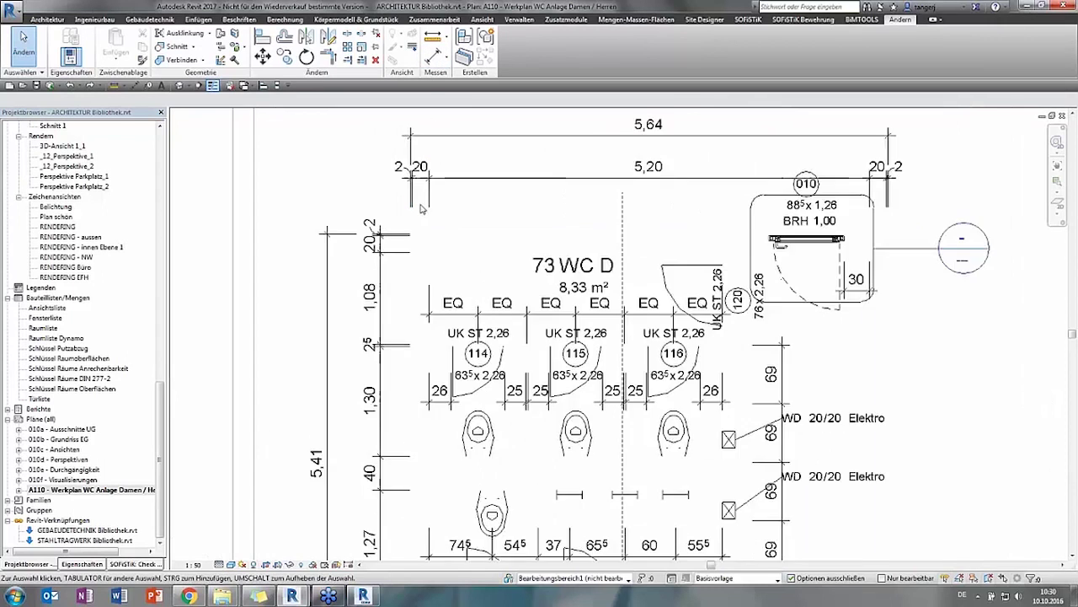
pyautogui.scroll(1, 445, 213)
pyautogui.click(239, 19)
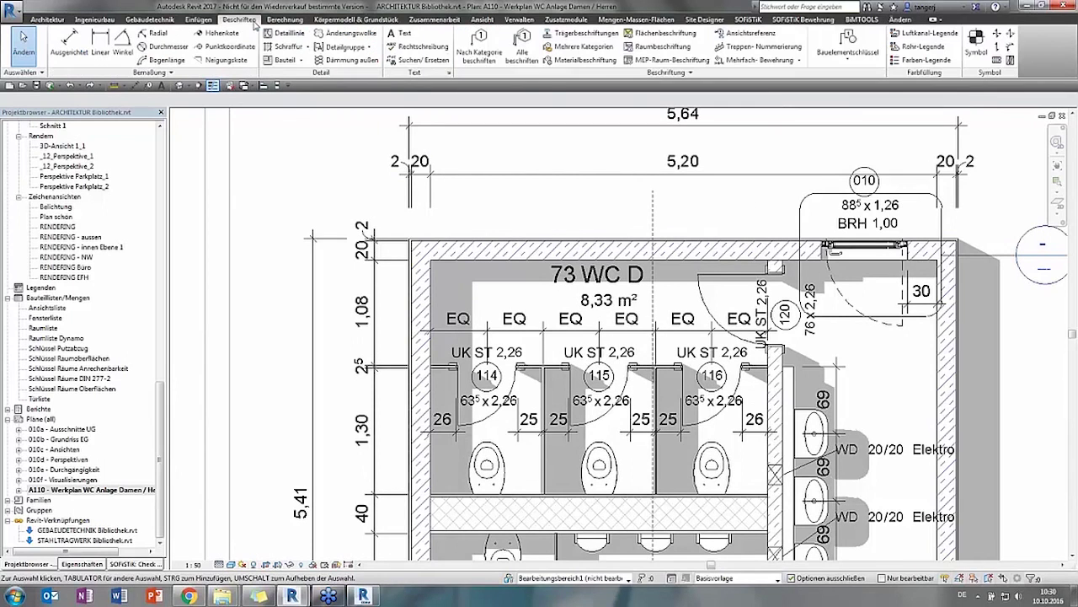
# Place a Beton - C25/30 material tag above the top wall of room 73 WC D
pyautogui.click(572, 64)
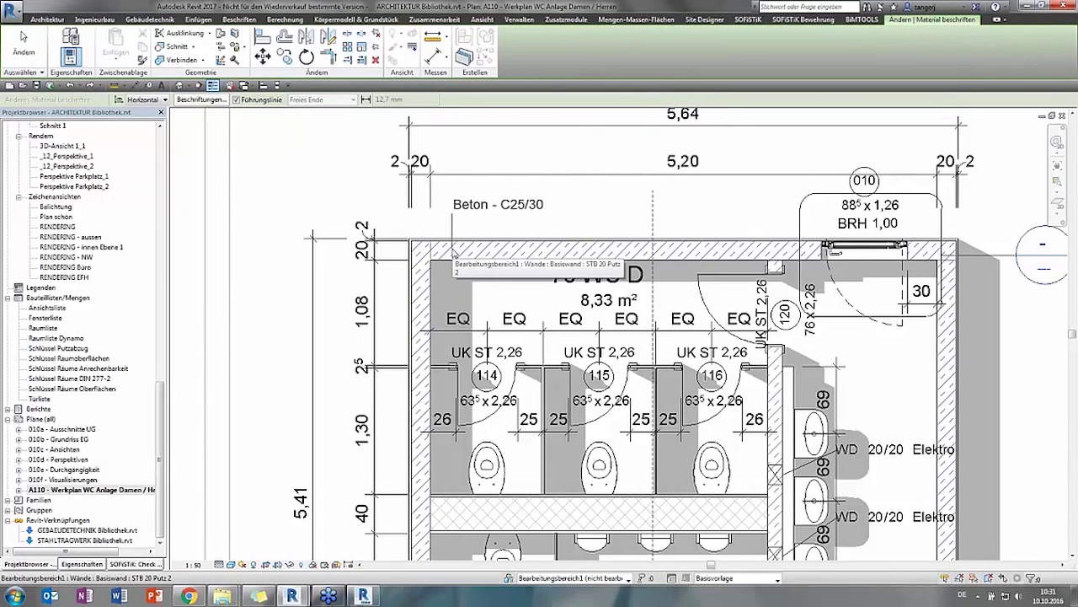
pyautogui.moveTo(459, 253); pyautogui.dragTo(464, 190, button='middle')
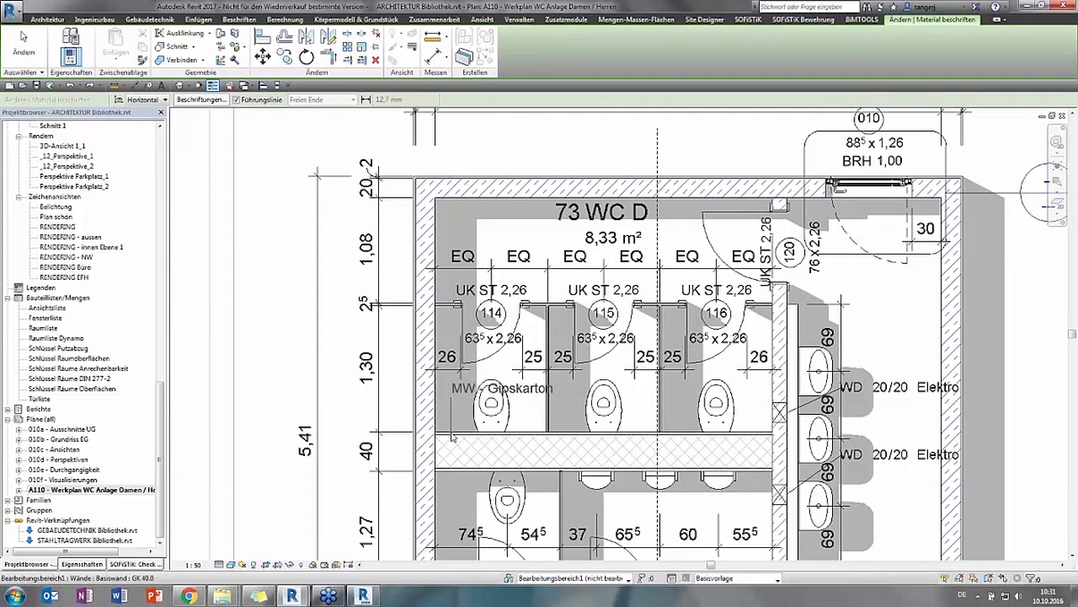
pyautogui.click(515, 161)
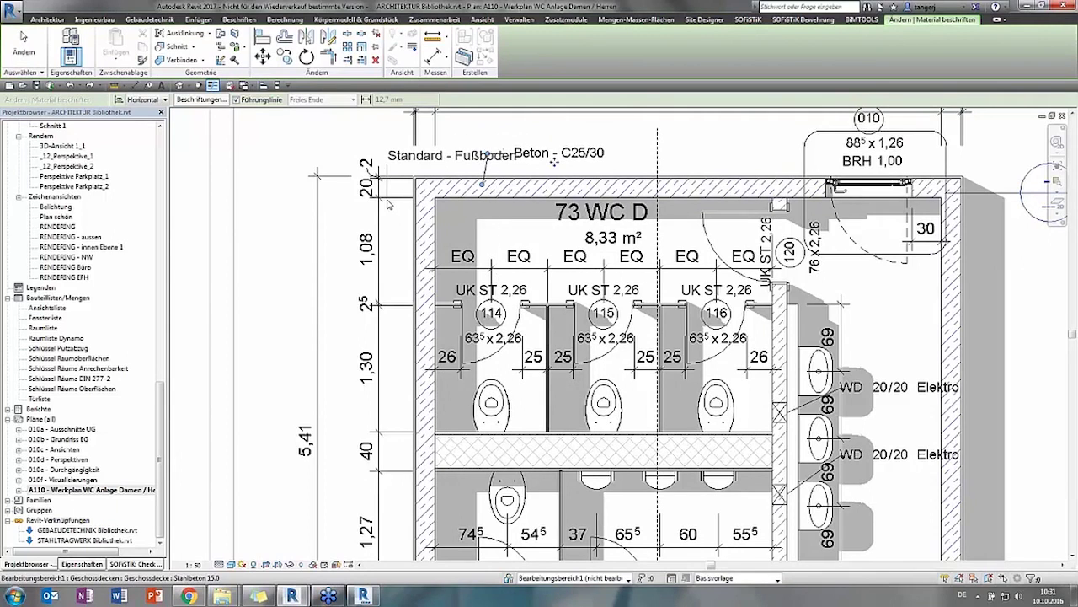
pyautogui.press('Escape')
pyautogui.press('Escape')
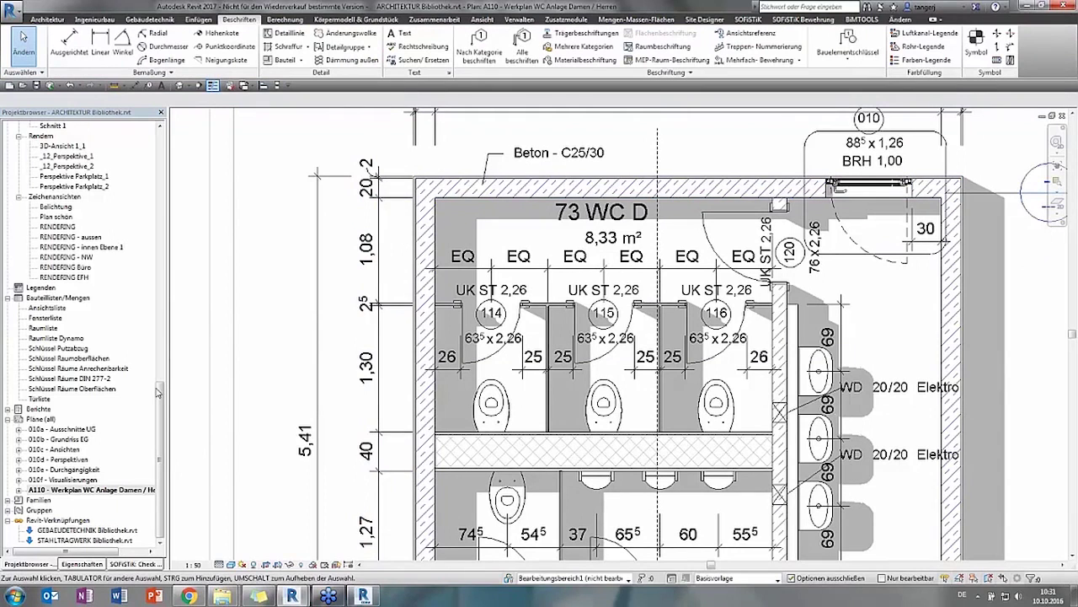
pyautogui.click(160, 357)
pyautogui.scroll(3, 84, 252)
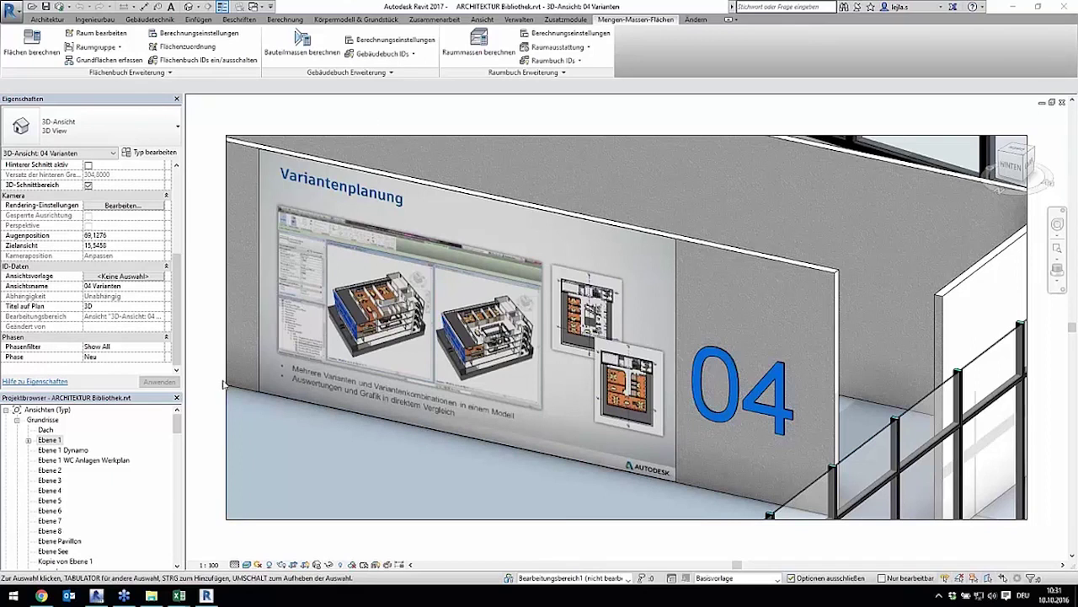
# Orbit '04 Varianten' to an oblique floor overview and list the Basisvorlage, Option 1, Option 2 design options
pyautogui.click(319, 564)
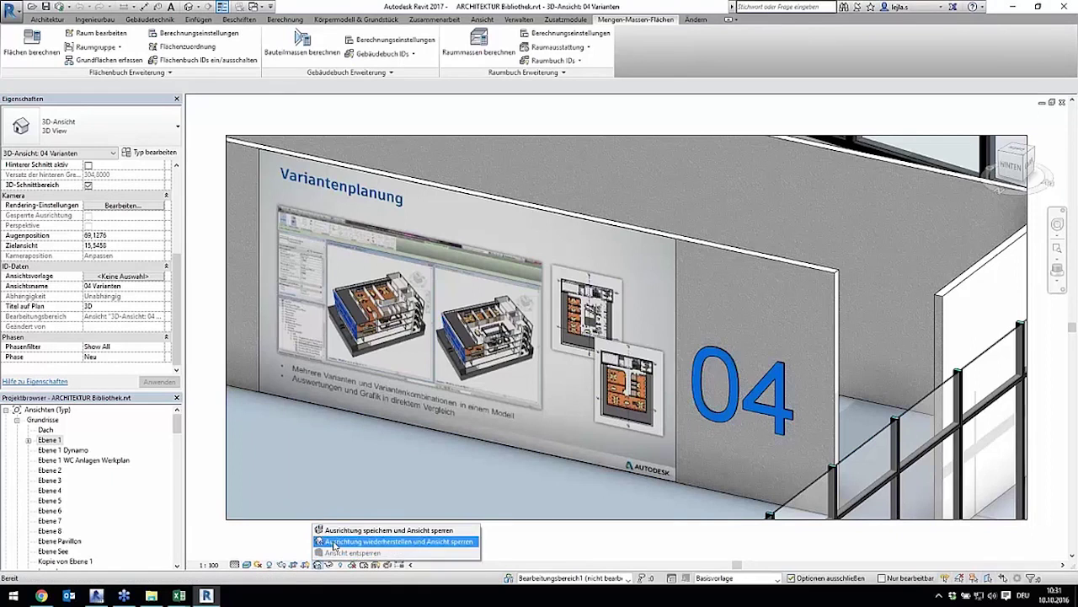
pyautogui.click(294, 548)
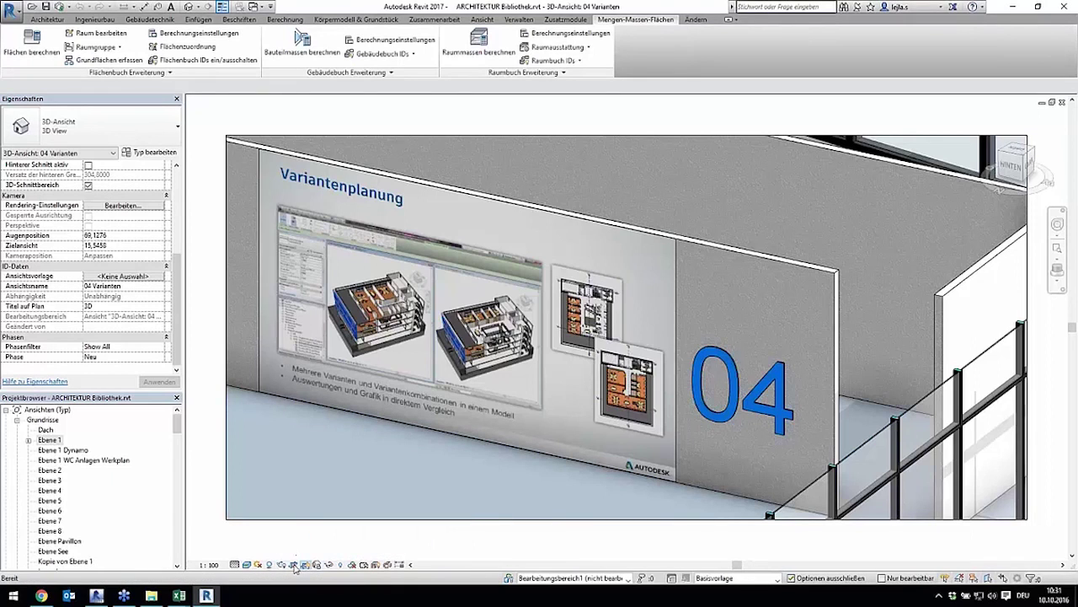
pyautogui.scroll(-2, 287, 438)
pyautogui.scroll(-3, 278, 404)
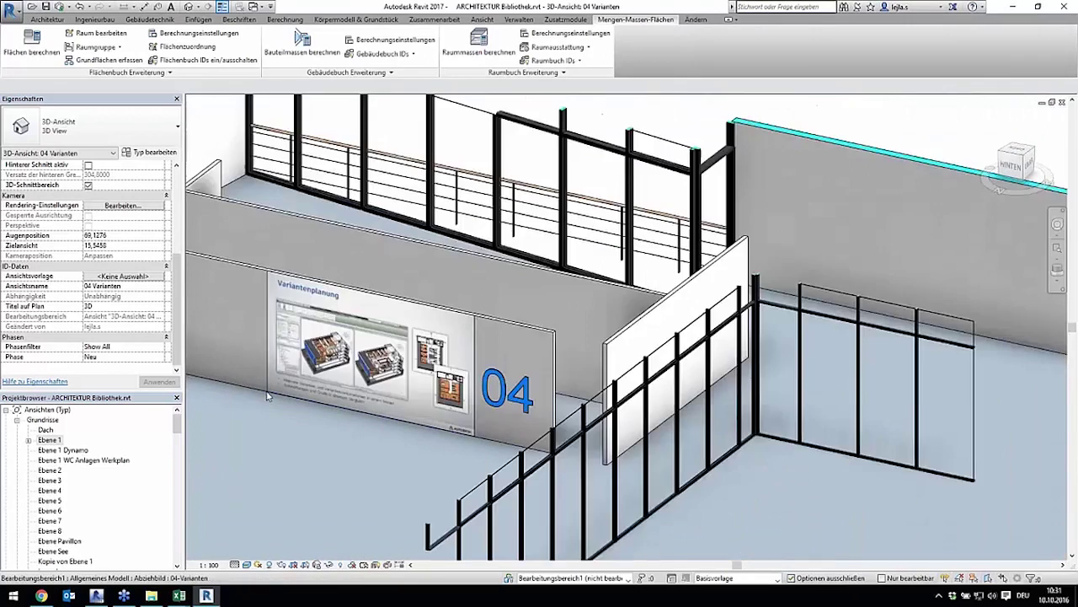
pyautogui.scroll(-3, 268, 396)
pyautogui.moveTo(268, 396)
pyautogui.keyDown('shift'); pyautogui.mouseDown(button='middle')
pyautogui.moveTo(553, 485)
pyautogui.moveTo(492, 405)
pyautogui.mouseUp(button='middle'); pyautogui.keyUp('shift')
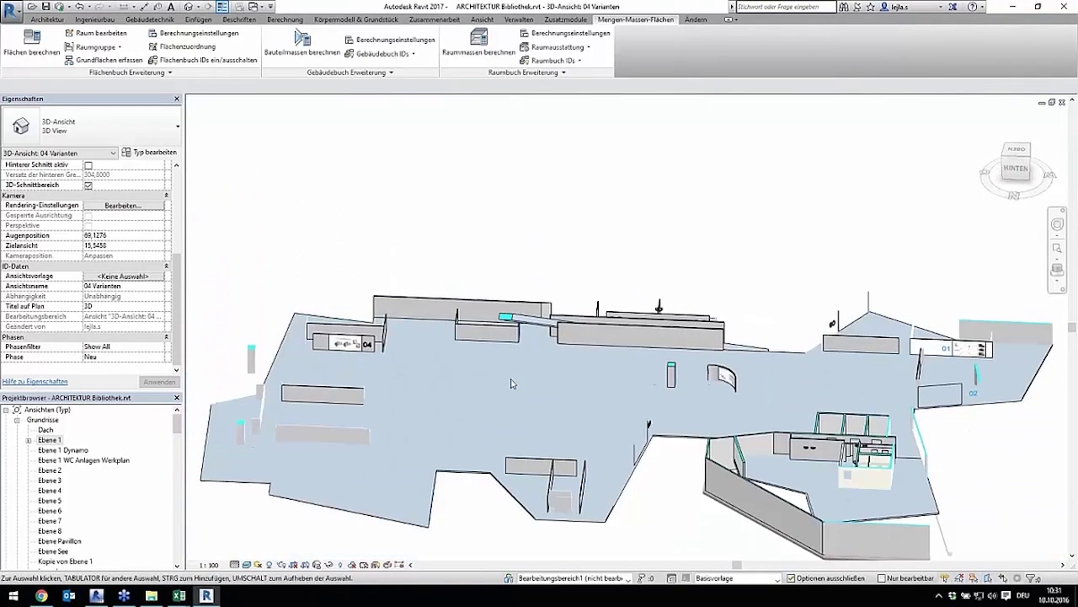
pyautogui.keyDown('shift'); pyautogui.moveTo(493, 405); pyautogui.dragTo(472, 511, button='middle'); pyautogui.keyUp('shift')
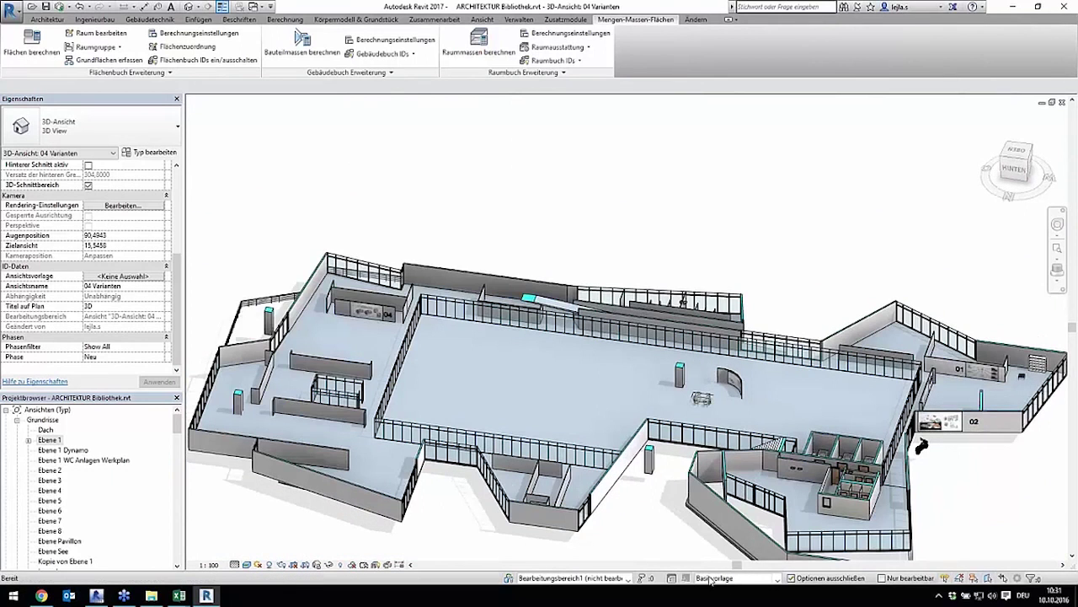
pyautogui.click(748, 583)
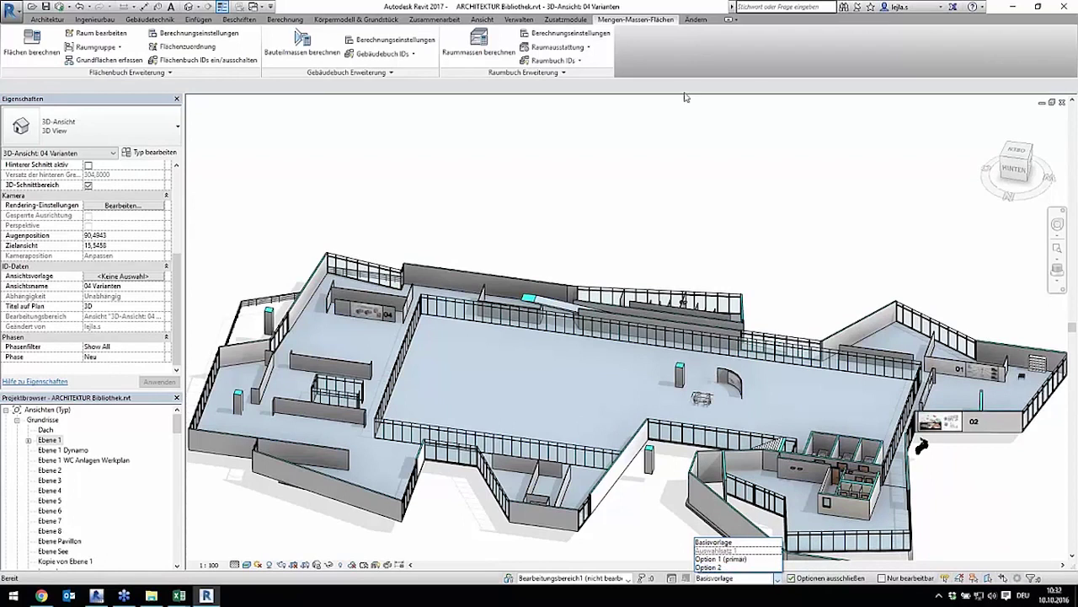
pyautogui.click(697, 134)
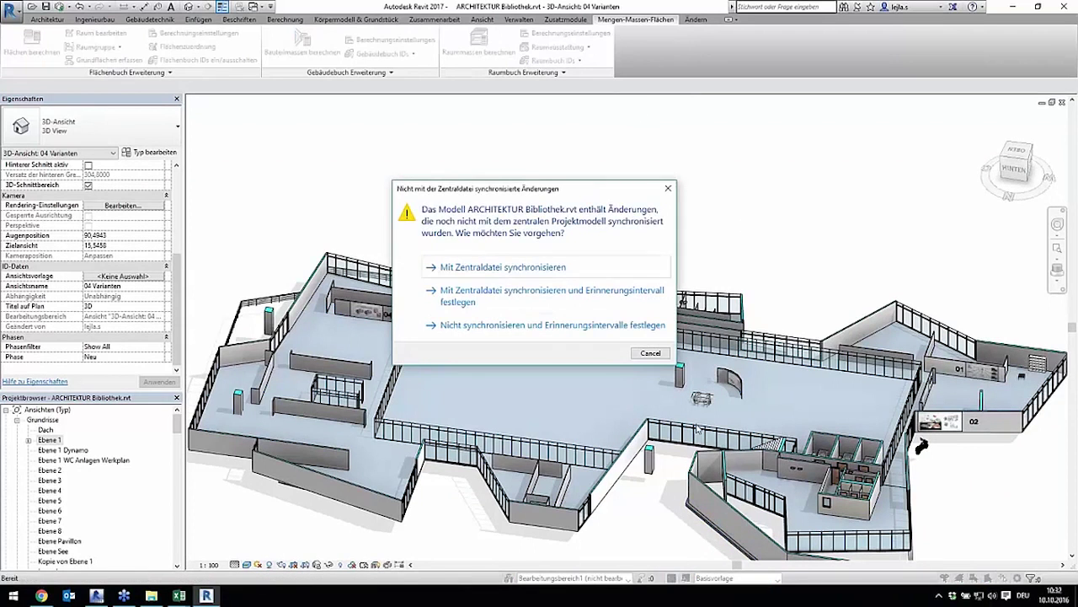
pyautogui.click(650, 353)
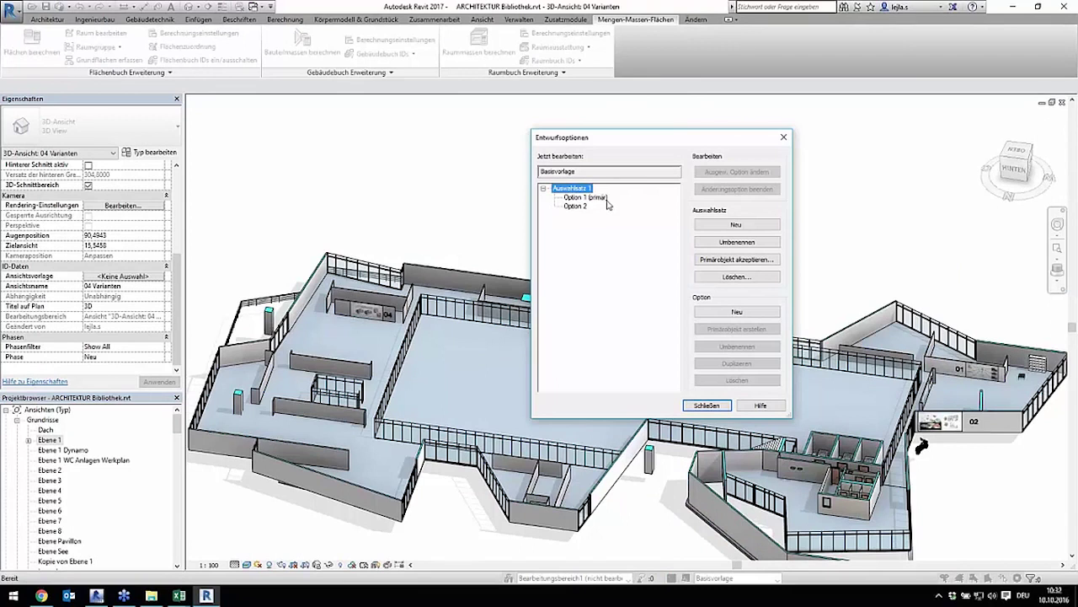
pyautogui.click(706, 407)
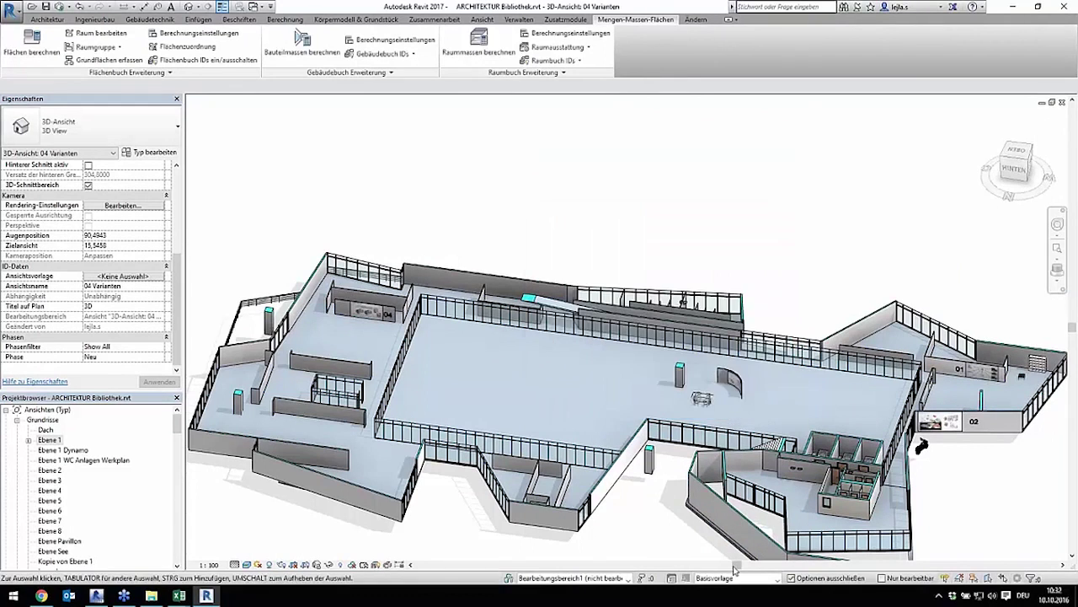
# Make Option 2 the active design option and orbit and zoom around the atrium
pyautogui.click(766, 578)
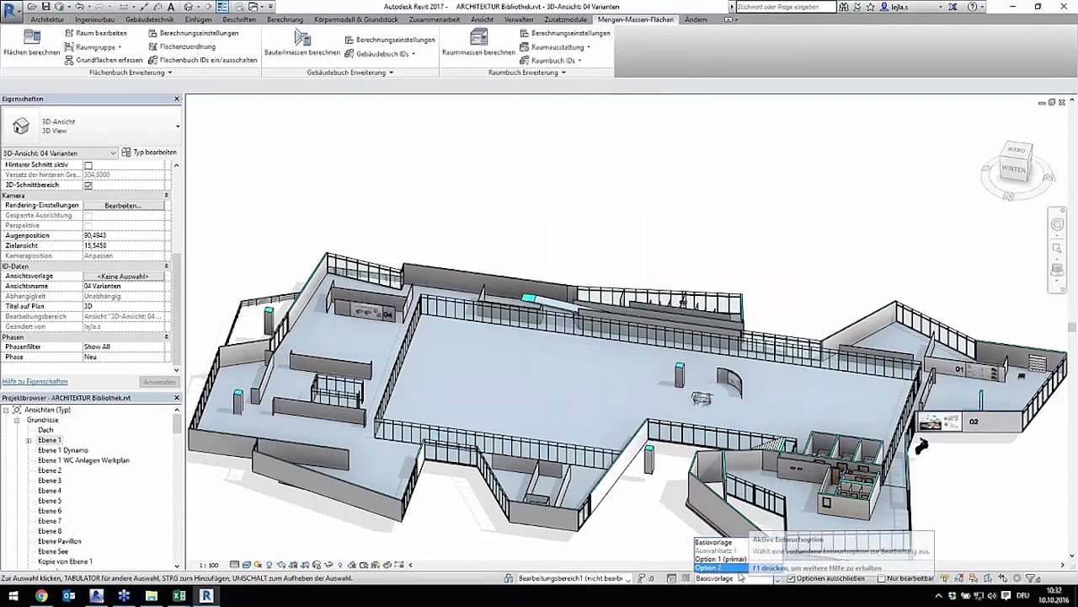
pyautogui.click(731, 568)
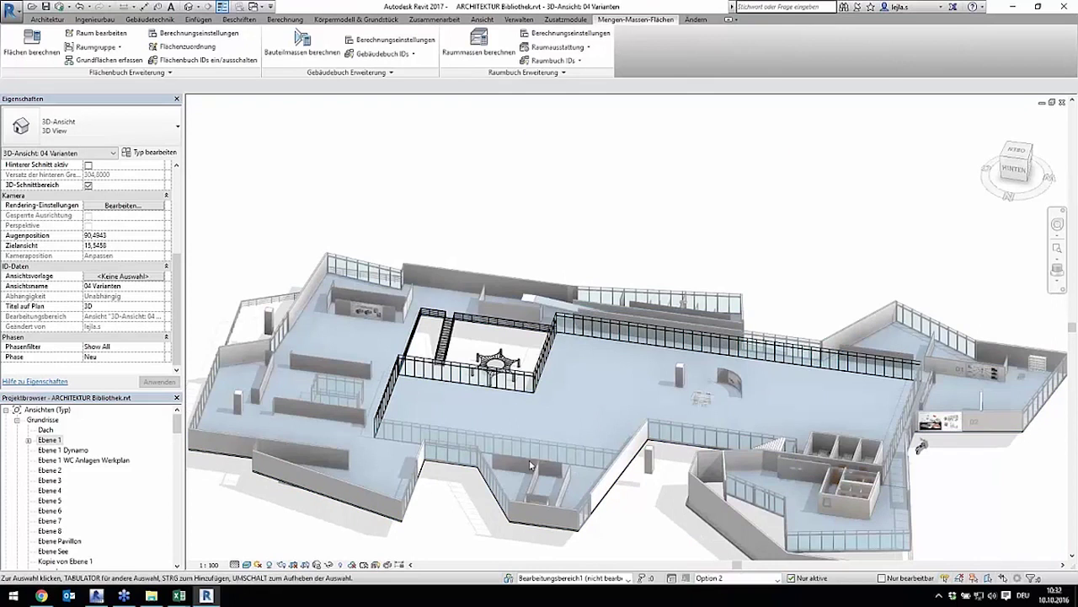
pyautogui.moveTo(530, 465)
pyautogui.keyDown('shift'); pyautogui.mouseDown(button='middle')
pyautogui.moveTo(648, 479)
pyautogui.moveTo(430, 513)
pyautogui.moveTo(456, 503)
pyautogui.mouseUp(button='middle'); pyautogui.keyUp('shift')
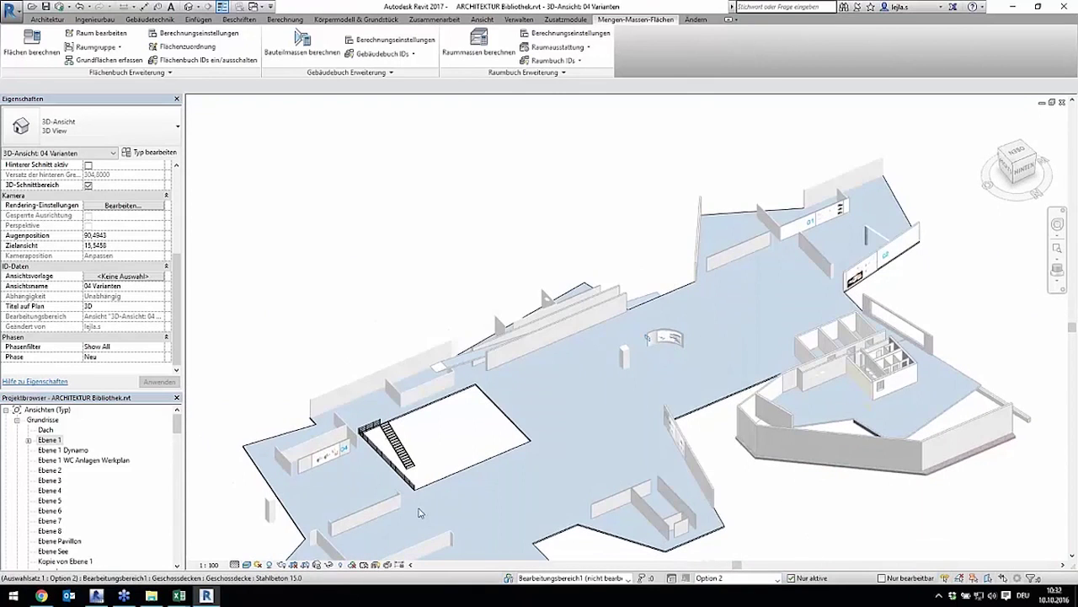
pyautogui.scroll(2, 419, 512)
pyautogui.scroll(3, 420, 512)
pyautogui.scroll(1, 419, 513)
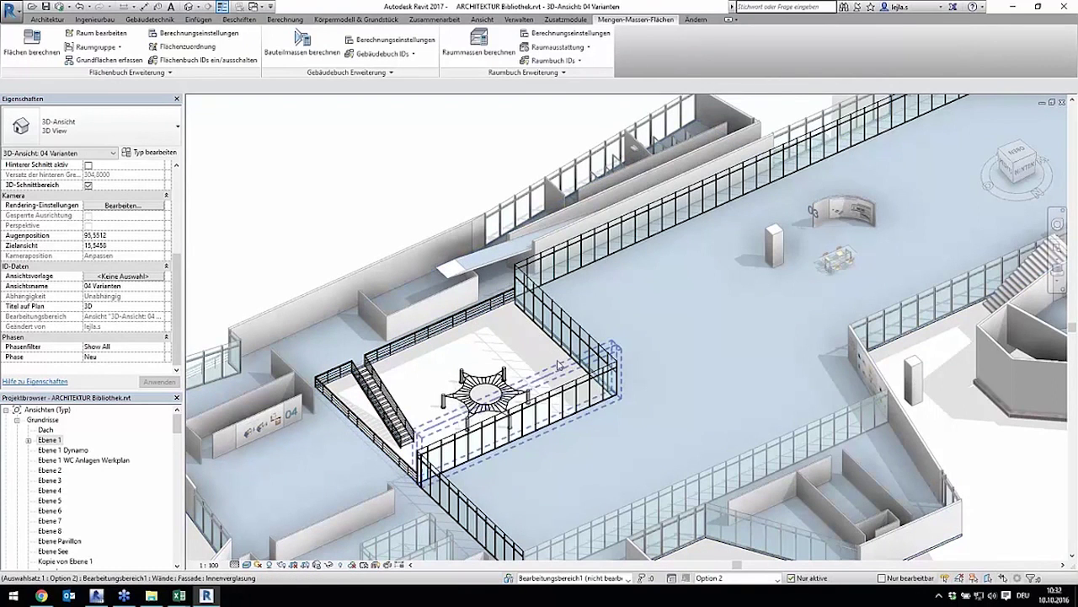
pyautogui.keyDown('shift'); pyautogui.moveTo(558, 364); pyautogui.dragTo(504, 407, button='middle'); pyautogui.keyUp('shift')
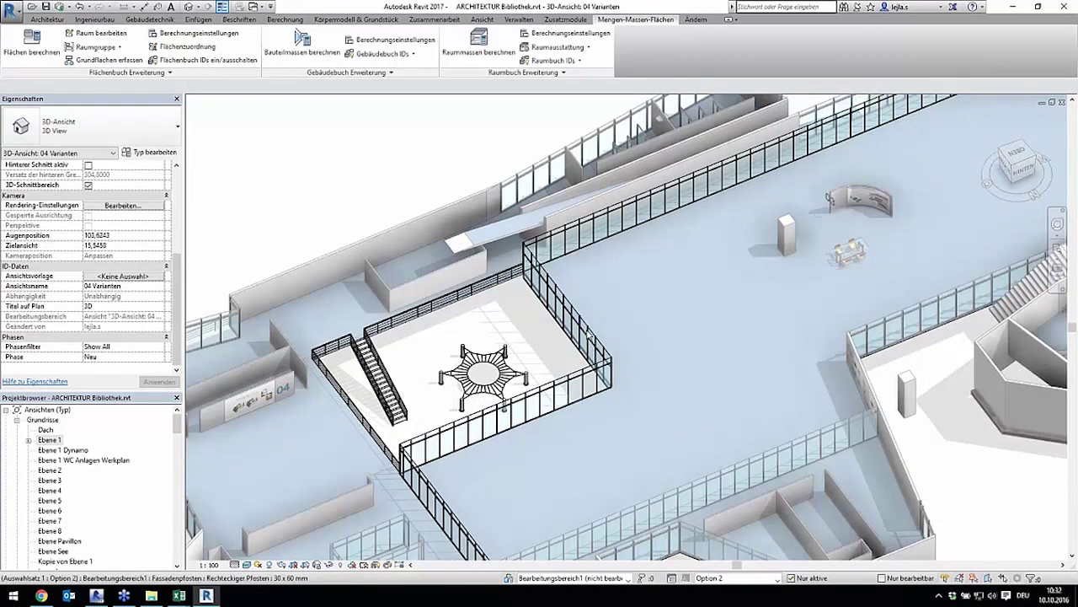
pyautogui.moveTo(674, 418); pyautogui.dragTo(679, 412, button='middle')
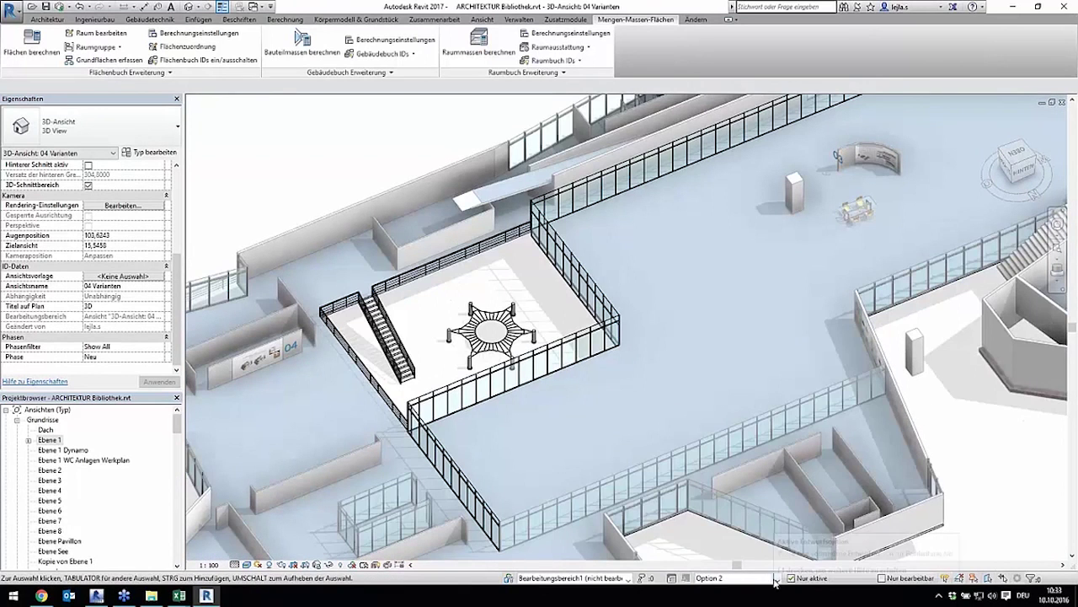
# Switch to Option 1 (primär), then back to Option 2, zooming in on the atrium pavilion
pyautogui.click(775, 579)
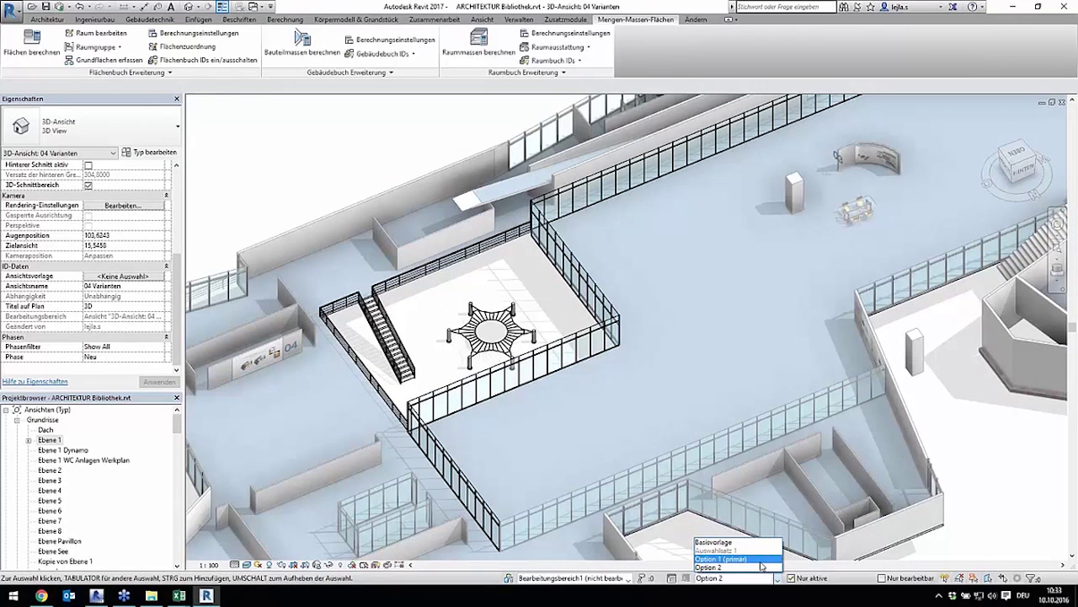
pyautogui.click(762, 561)
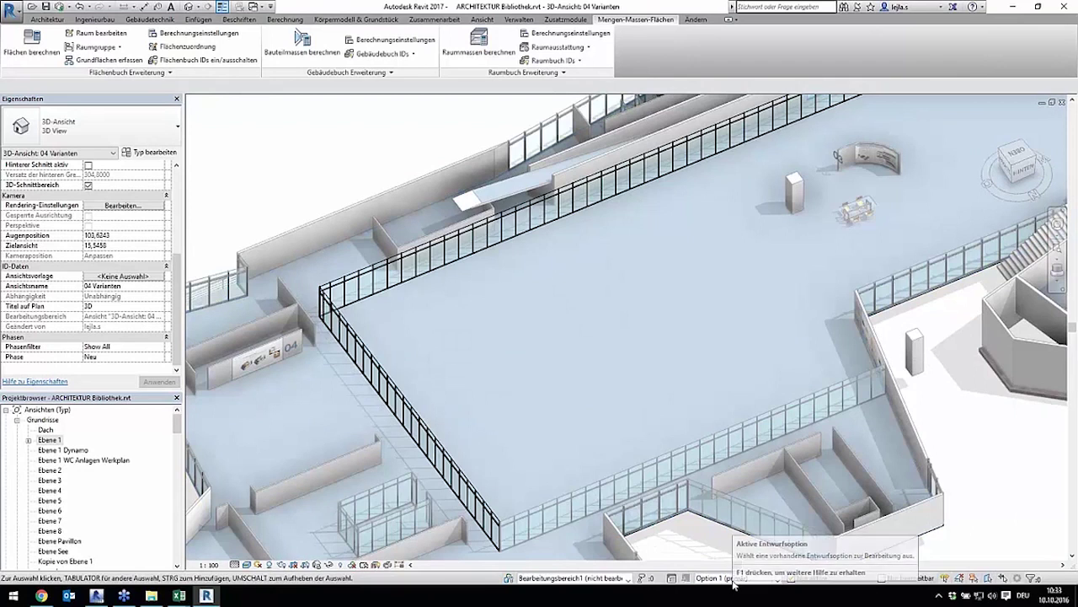
pyautogui.click(714, 584)
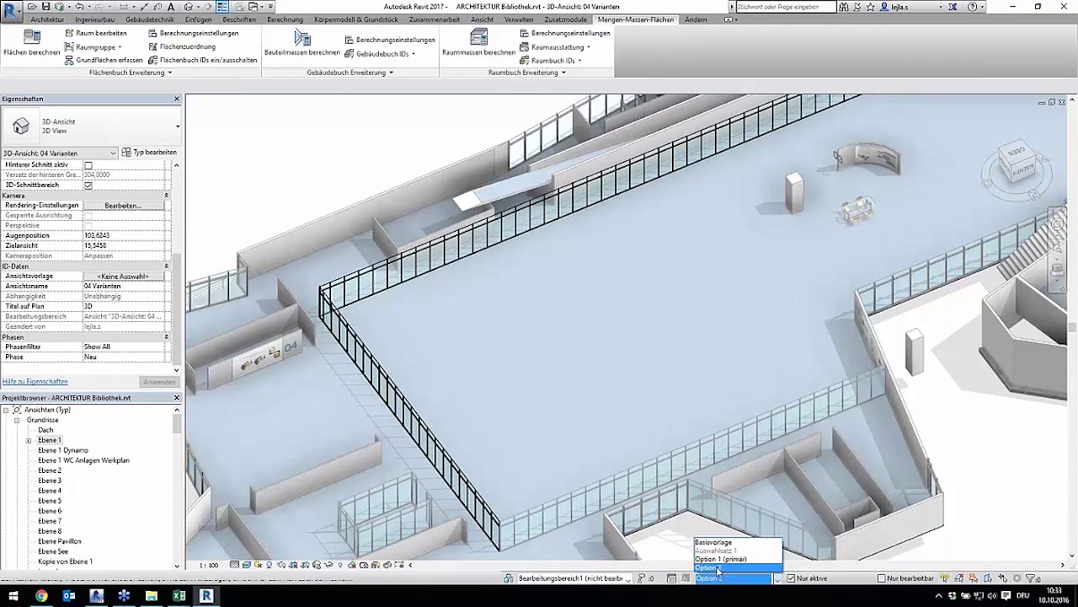
pyautogui.click(717, 568)
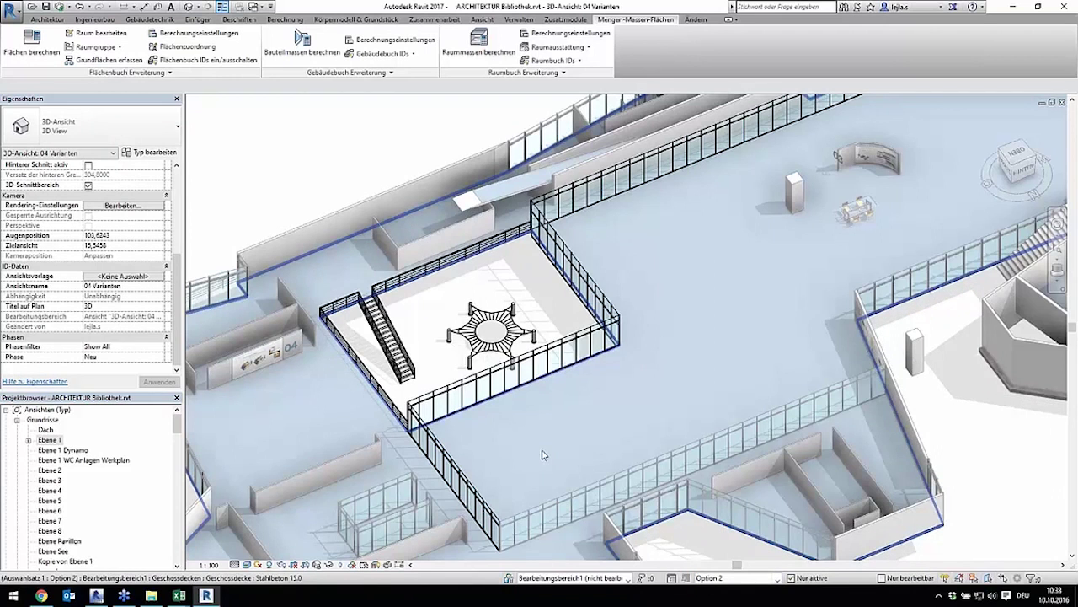
pyautogui.keyDown('shift'); pyautogui.moveTo(645, 421); pyautogui.dragTo(599, 447, button='middle'); pyautogui.keyUp('shift')
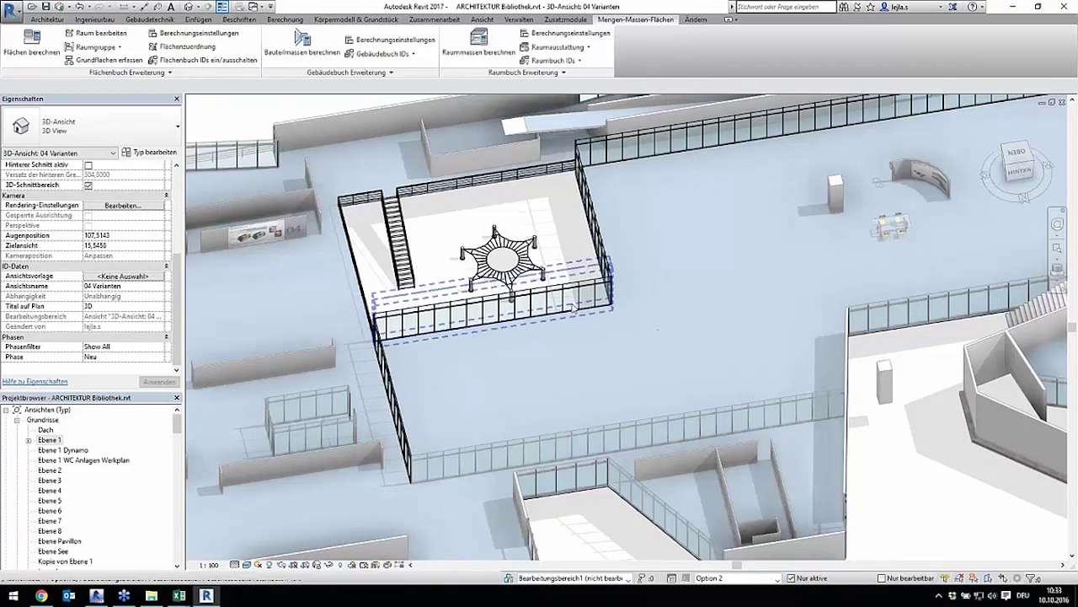
pyautogui.click(47, 18)
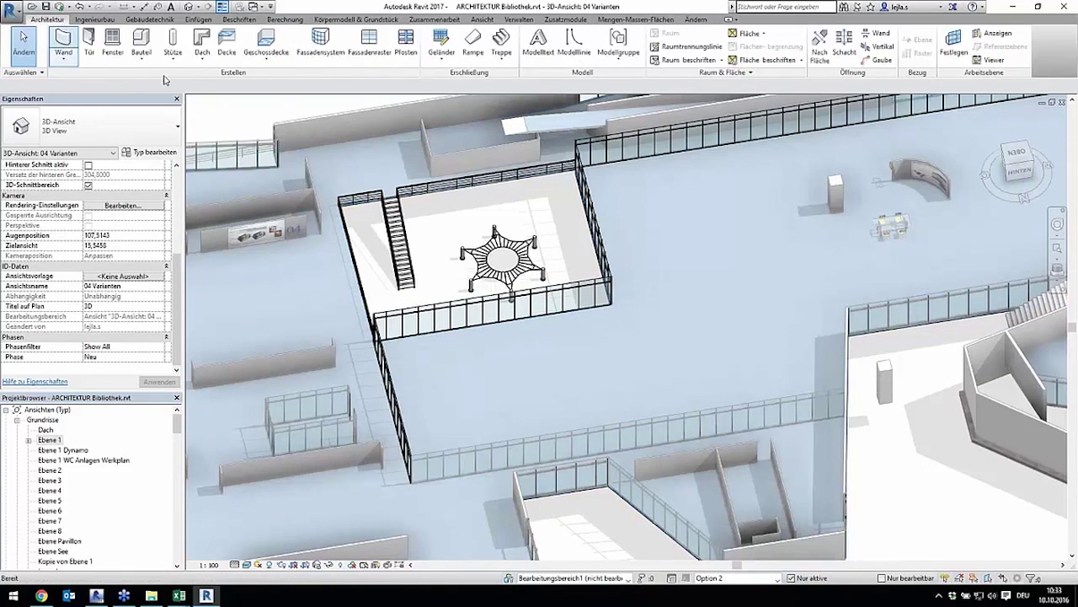
# Draw a freestanding wall below the atrium railing in Option 2
pyautogui.click(63, 42)
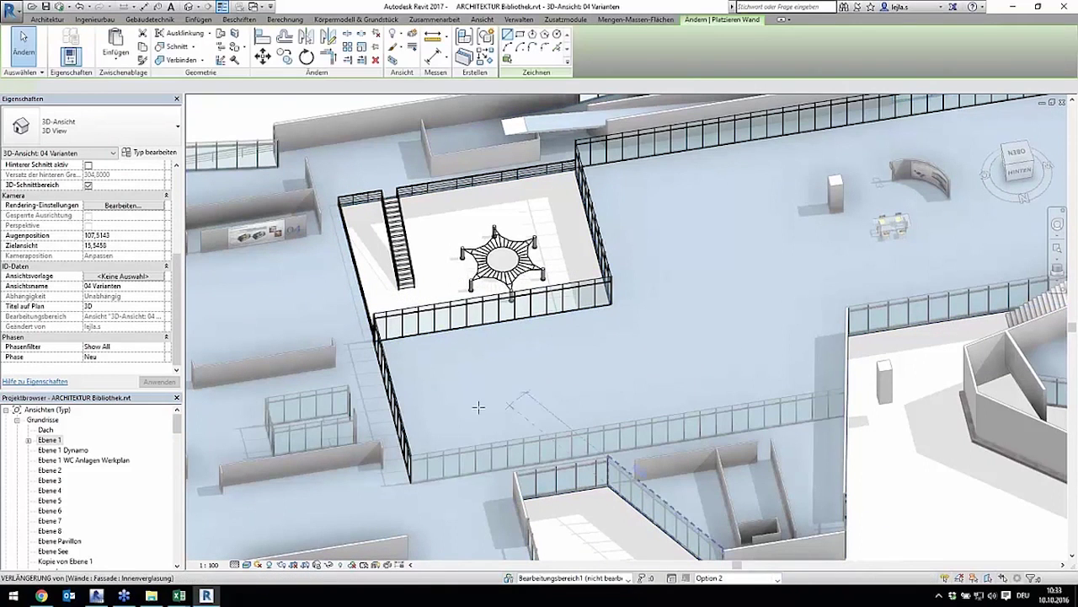
pyautogui.click(554, 460)
pyautogui.click(528, 370)
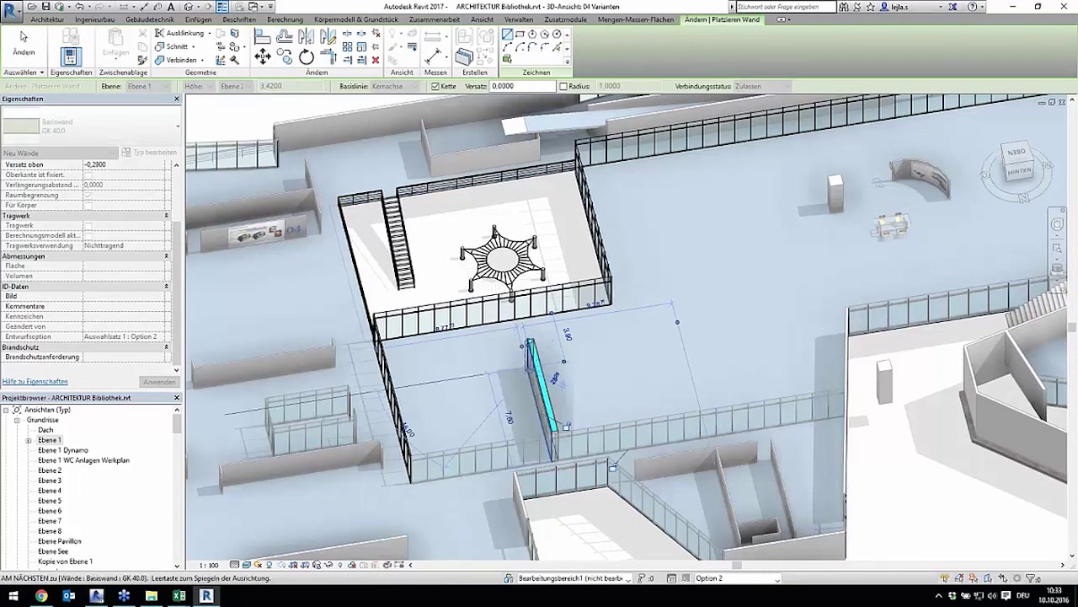
pyautogui.press('Escape')
pyautogui.press('Escape')
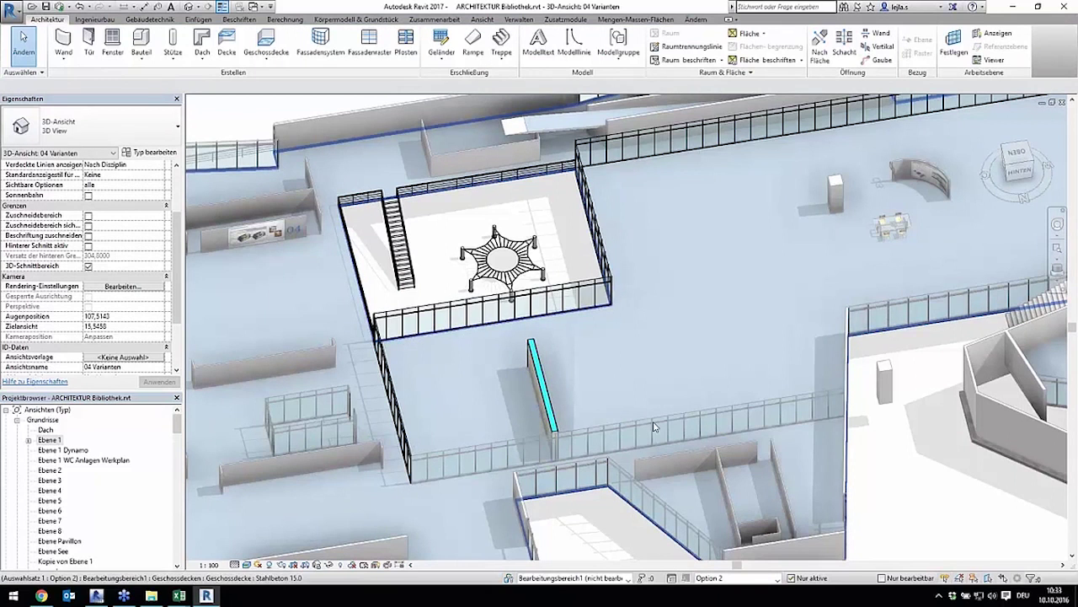
pyautogui.keyDown('shift'); pyautogui.moveTo(716, 408); pyautogui.dragTo(722, 412, button='middle'); pyautogui.keyUp('shift')
# Compare by switching to Option 1 (primär) and back to Option 2
pyautogui.click(757, 580)
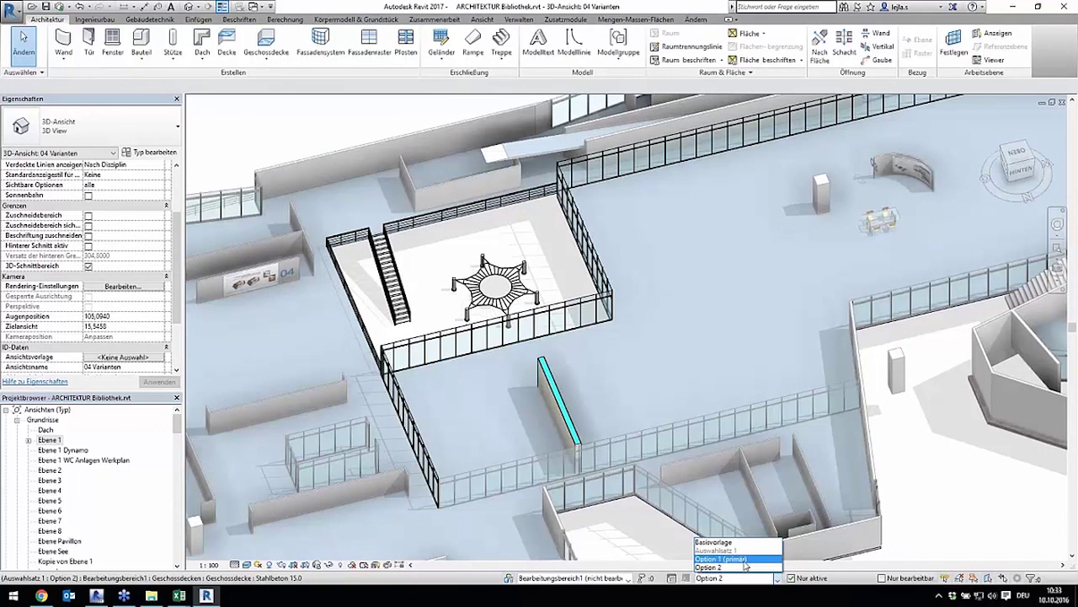
pyautogui.click(744, 559)
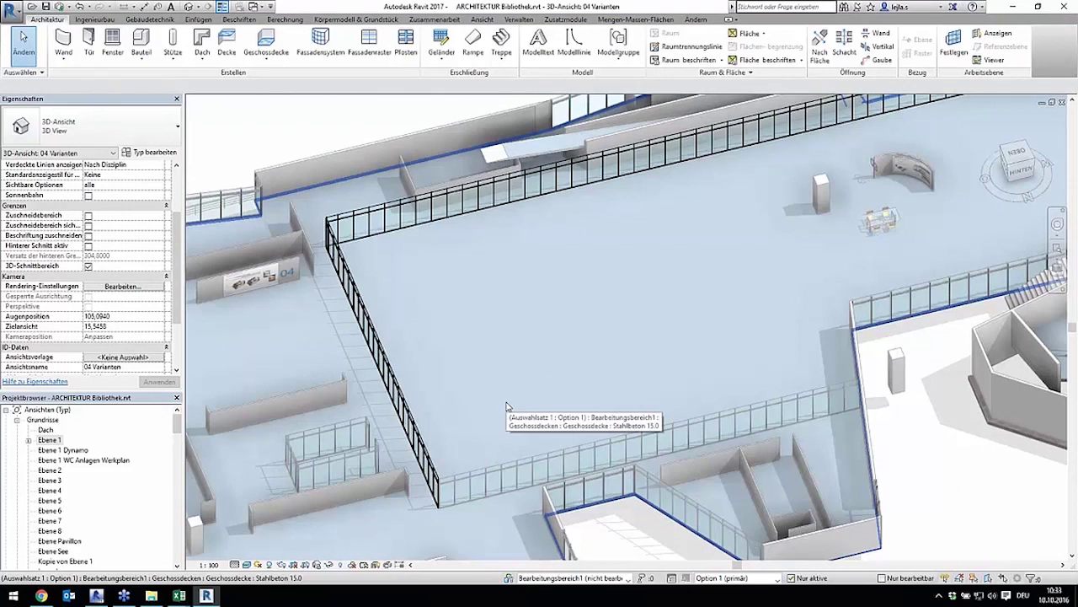
pyautogui.click(742, 577)
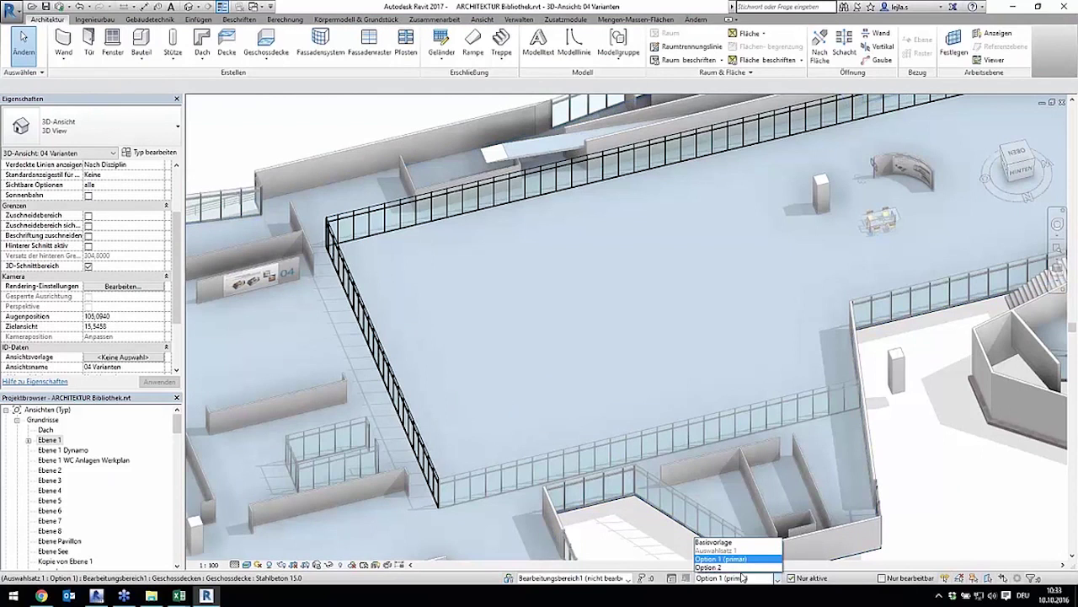
pyautogui.click(742, 568)
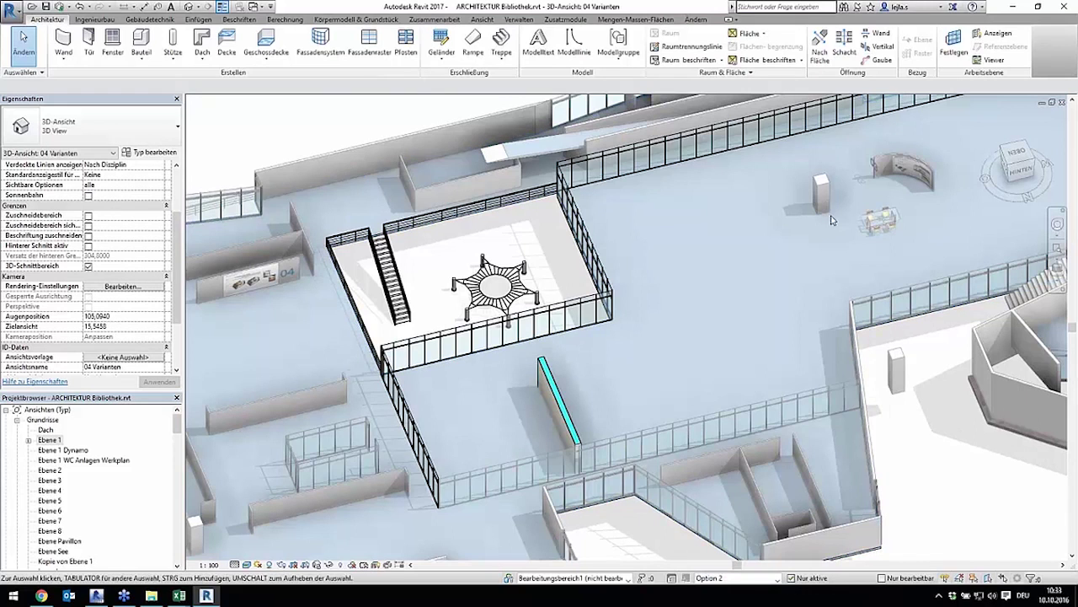
# Show inactive option elements to inspect the freestanding column, then restore Nur aktive
pyautogui.click(799, 581)
pyautogui.moveTo(822, 250)
pyautogui.mouseDown(button='middle')
pyautogui.moveTo(773, 267)
pyautogui.moveTo(760, 255)
pyautogui.mouseUp(button='middle')
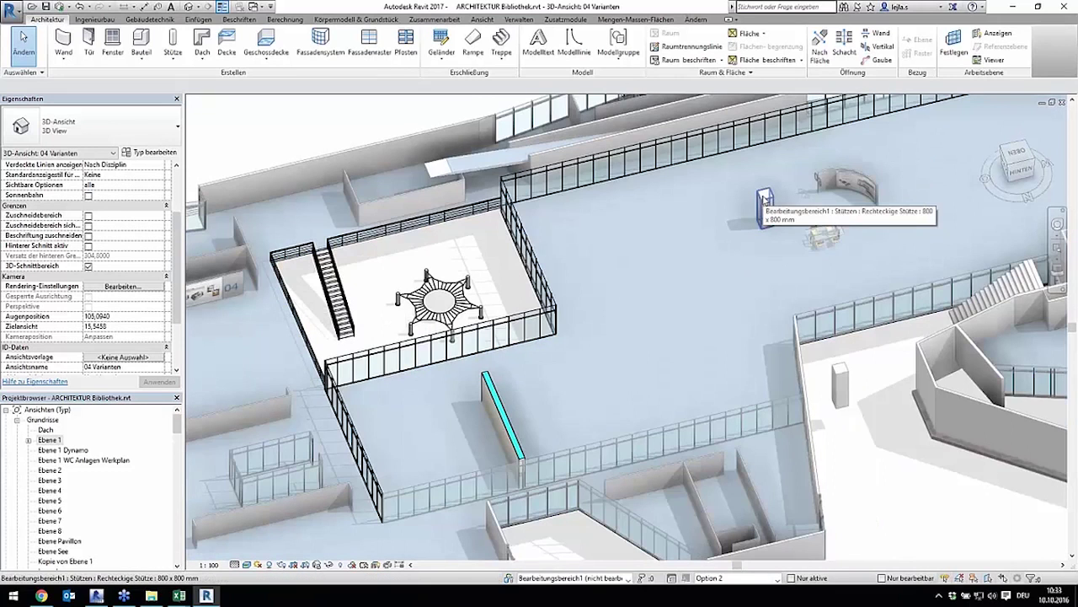
pyautogui.click(764, 199)
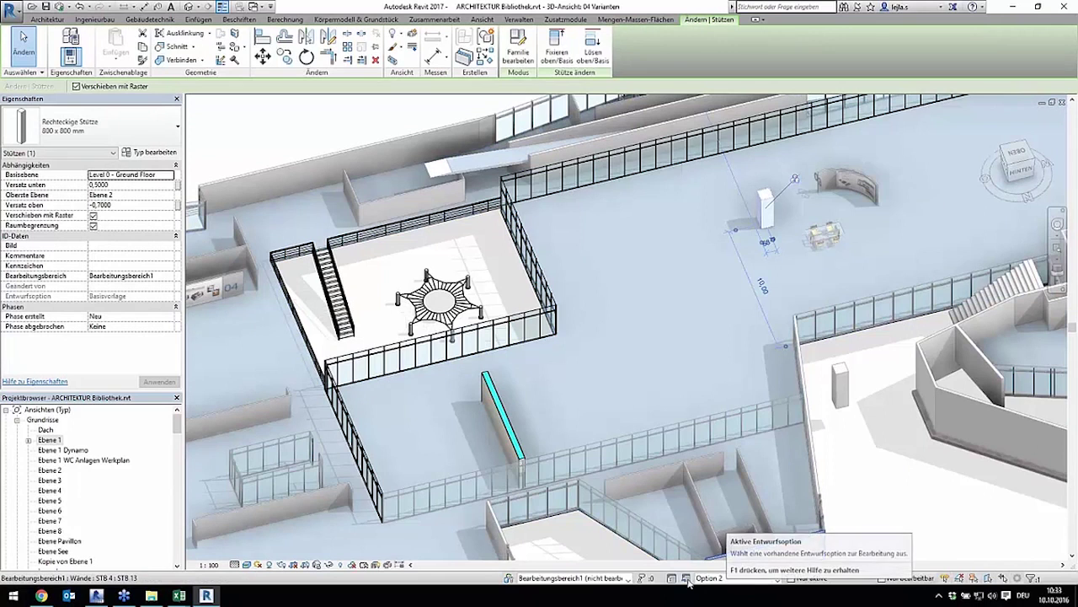
pyautogui.press('Escape')
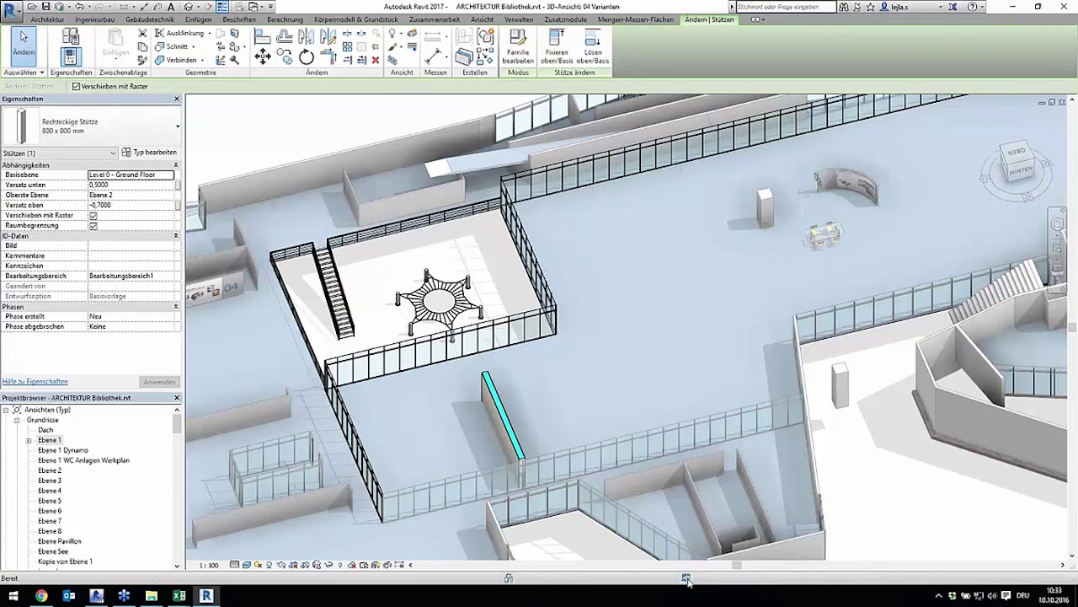
pyautogui.click(790, 578)
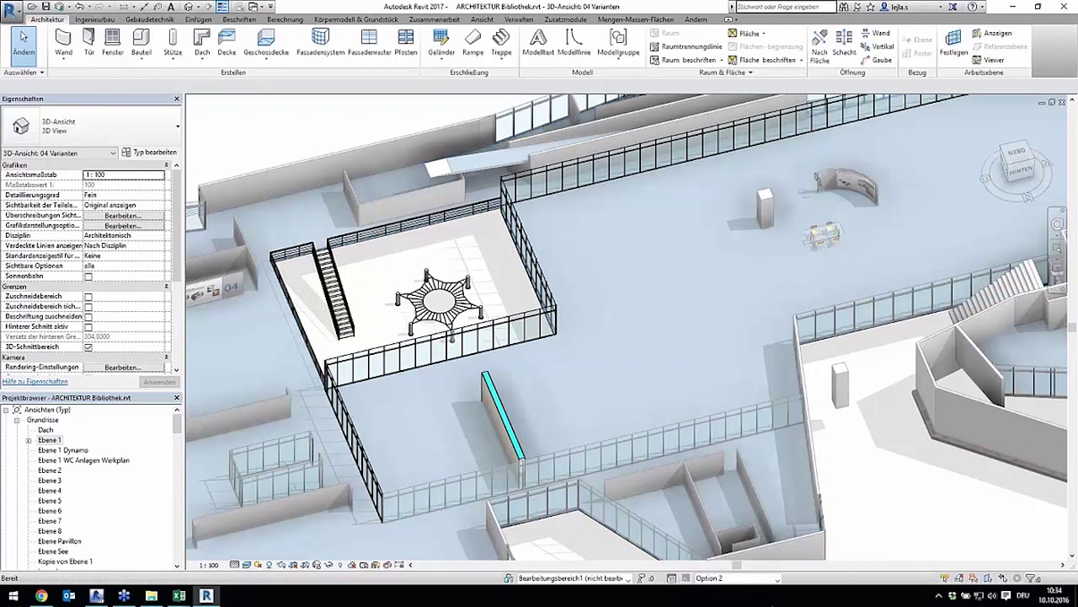
# Check the column under Option 1, return to Option 2, and open the Entwurfsoptionen dialog
pyautogui.click(775, 581)
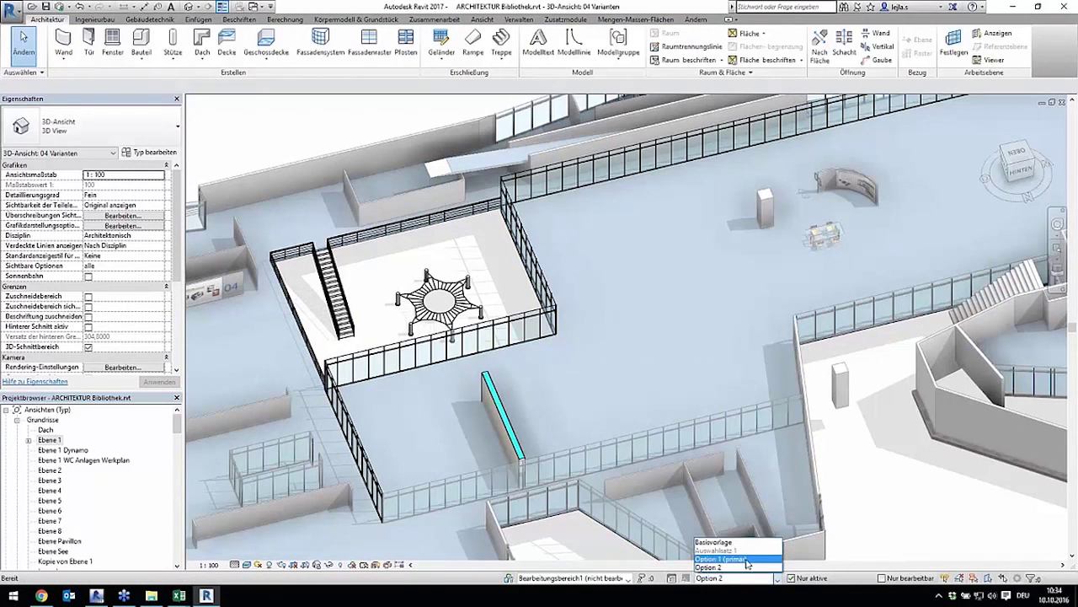
pyautogui.click(747, 564)
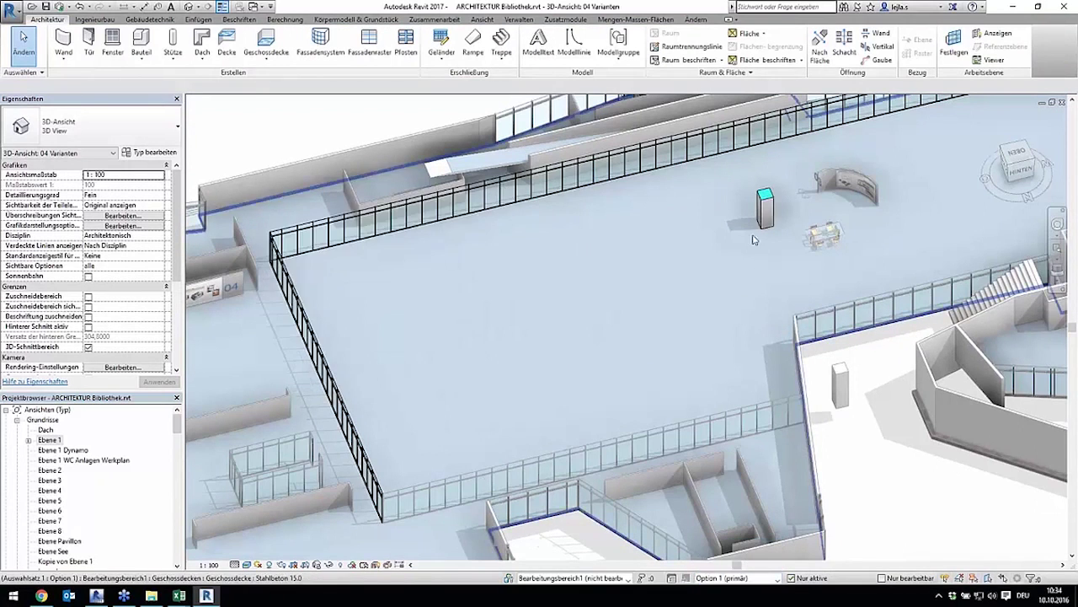
pyautogui.click(762, 202)
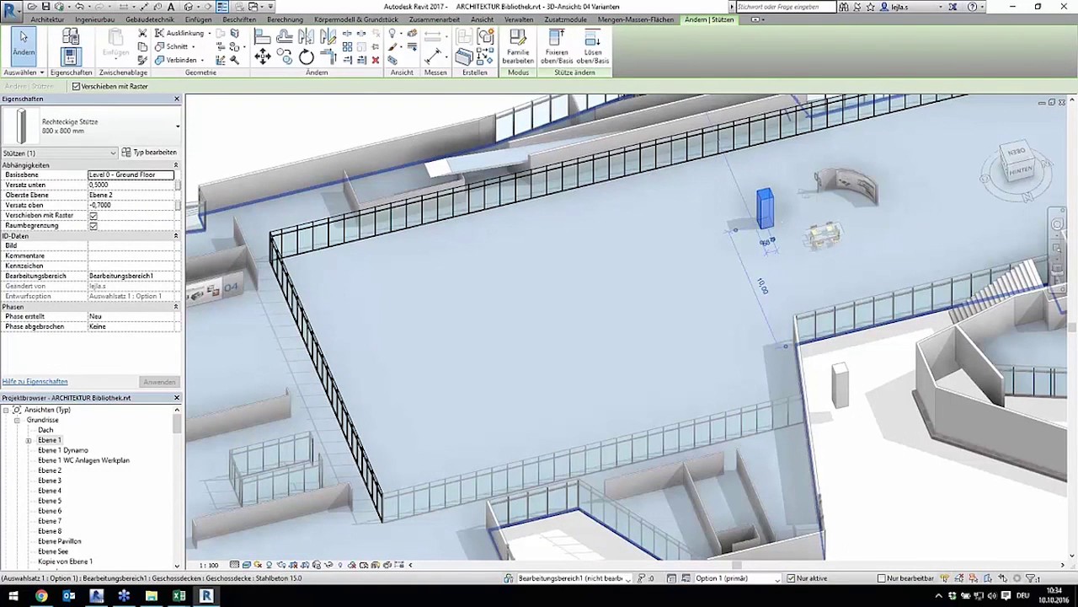
pyautogui.press('Escape')
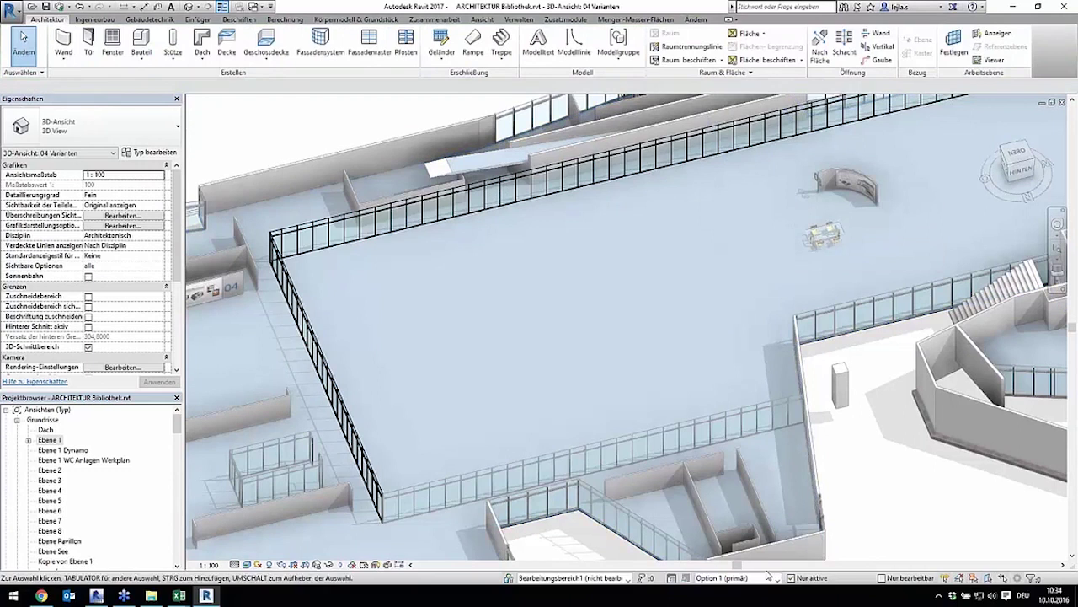
pyautogui.click(755, 577)
pyautogui.click(754, 568)
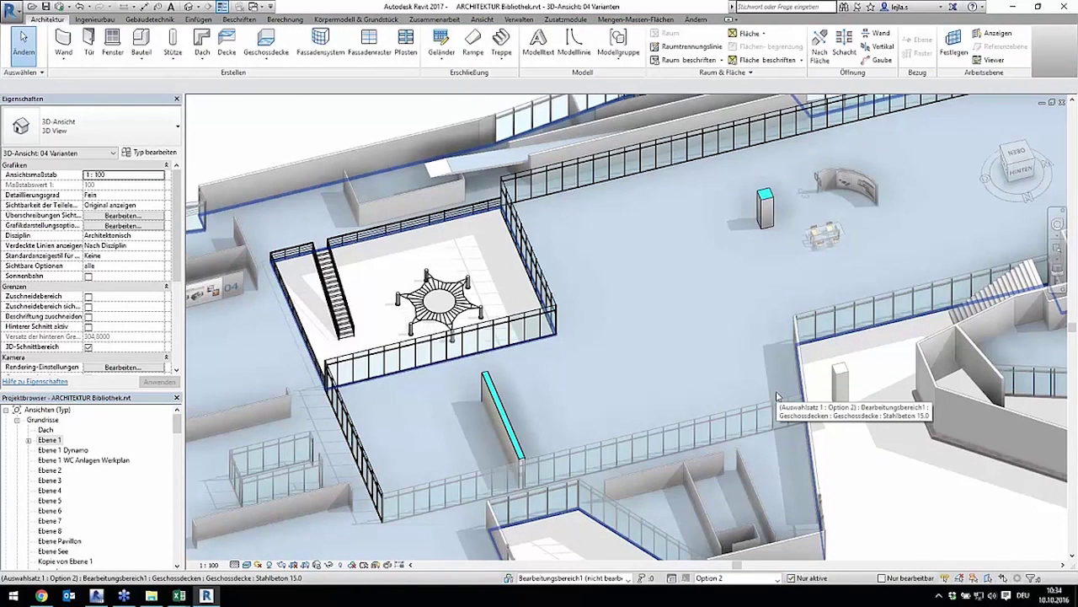
pyautogui.click(672, 578)
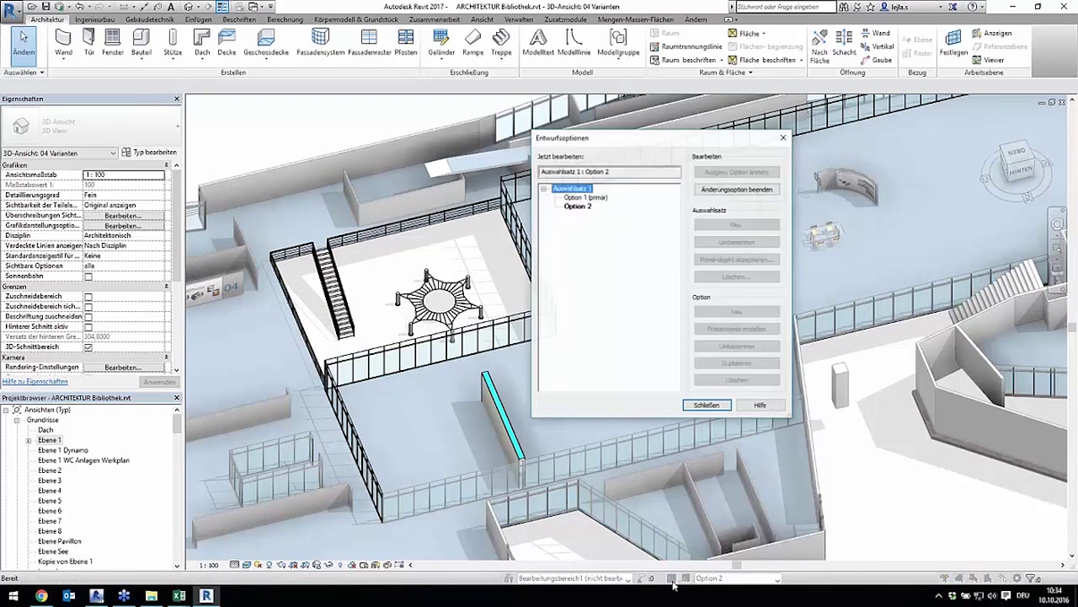
# Leave Option 2 as the active design option and close the design options manager
pyautogui.click(580, 207)
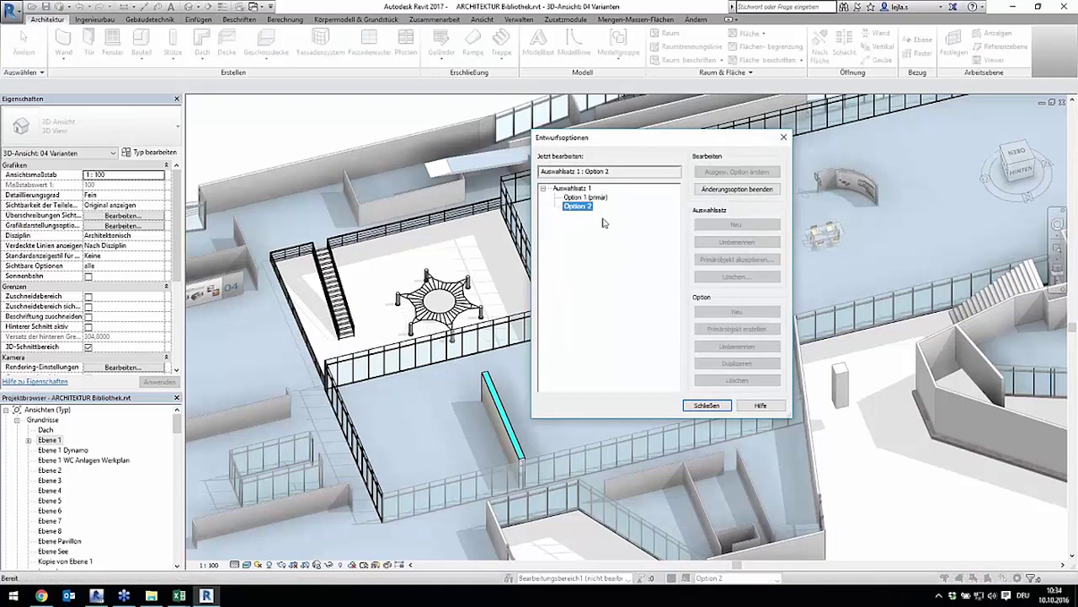
pyautogui.click(600, 198)
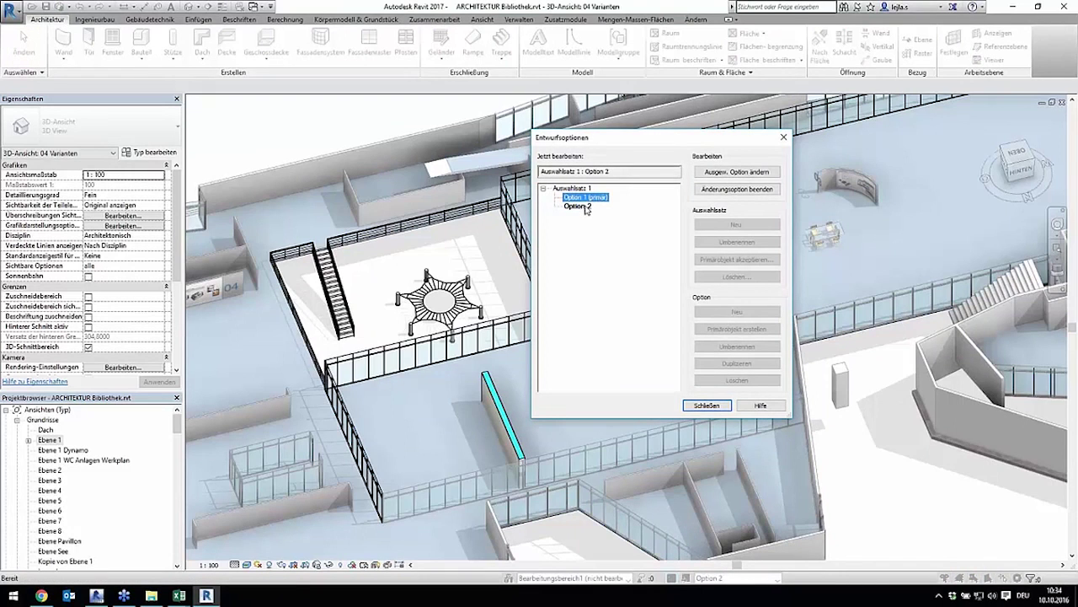
pyautogui.click(585, 207)
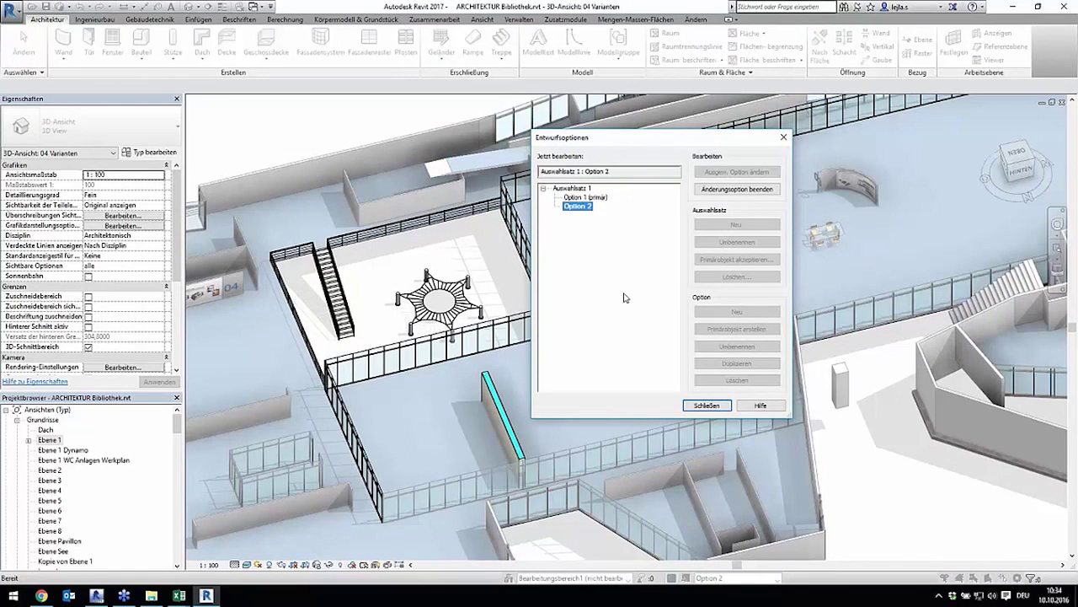
pyautogui.click(708, 405)
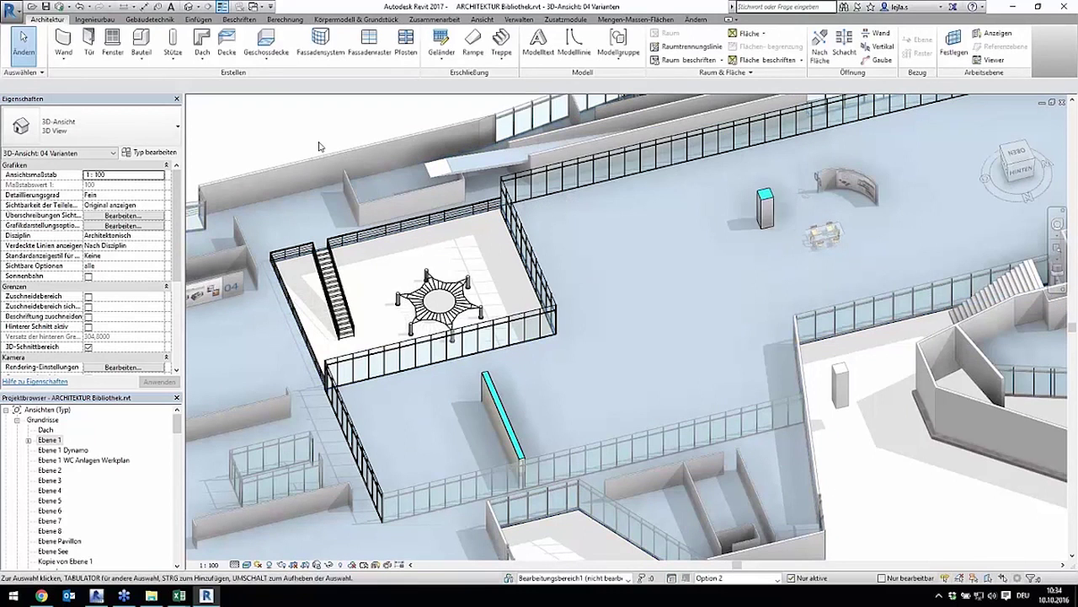
# Open the 05 Raumbuch 3D view from the 3D-Ansichten list
pyautogui.scroll(-3, 422, 320)
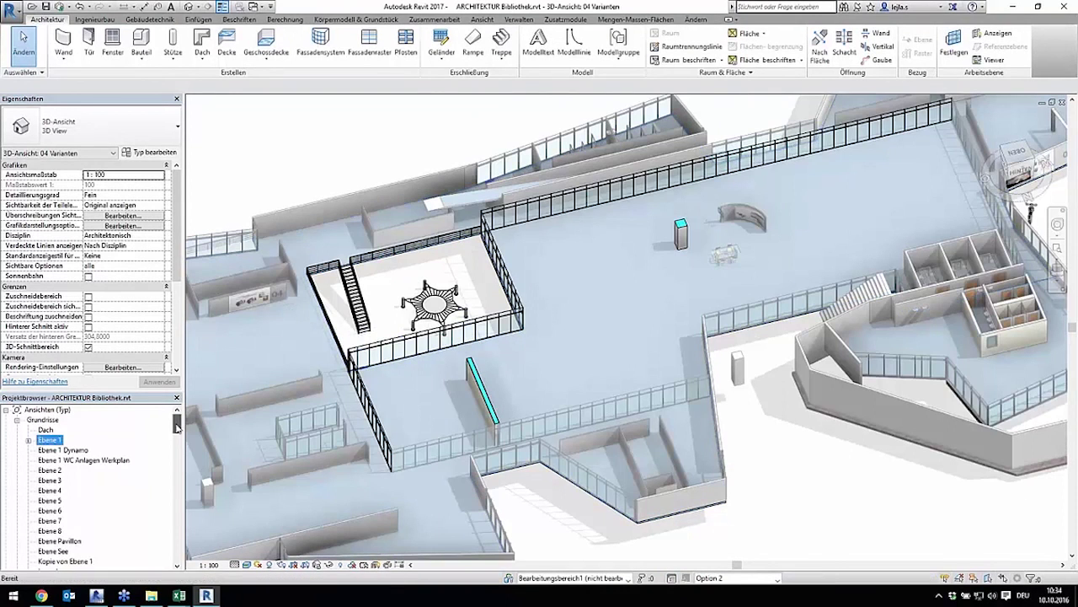
pyautogui.moveTo(176, 425); pyautogui.dragTo(179, 450)
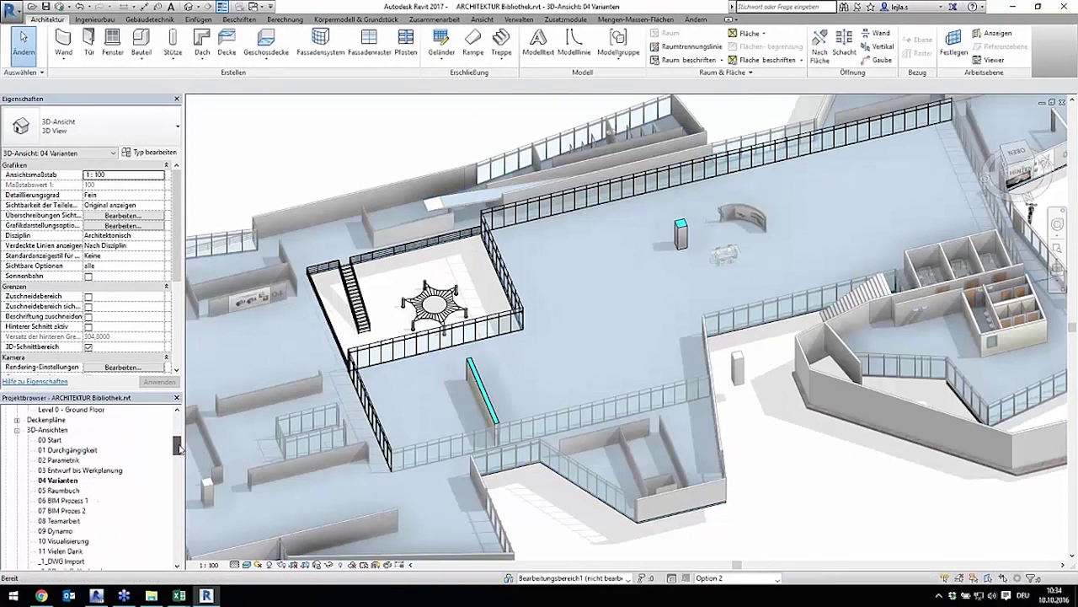
pyautogui.doubleClick(61, 491)
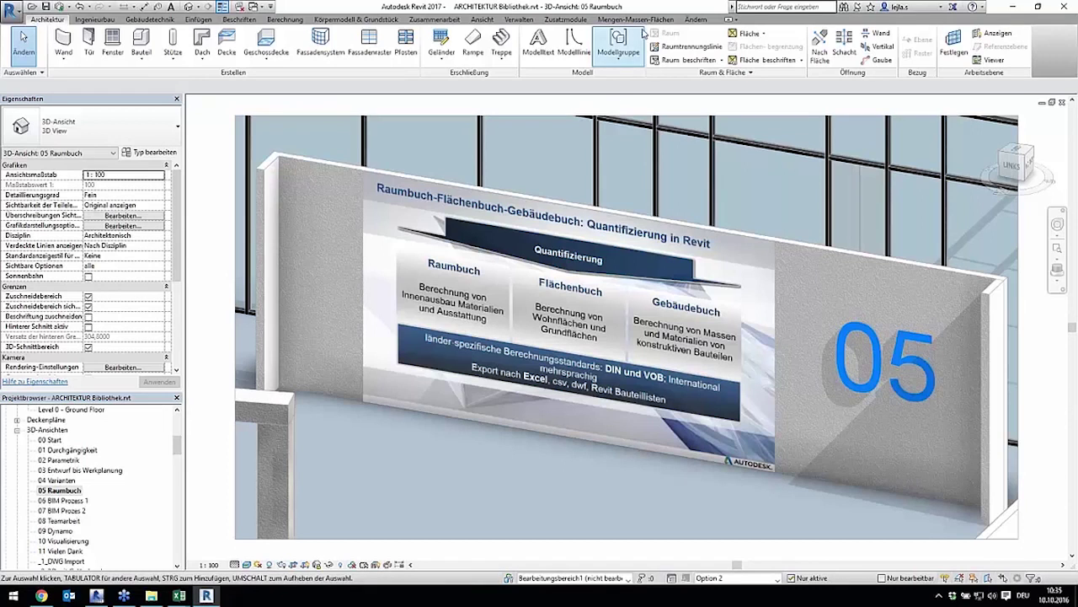
# Show the Mengen-Massen-Flächen tools for area, building and room book calculations
pyautogui.click(644, 20)
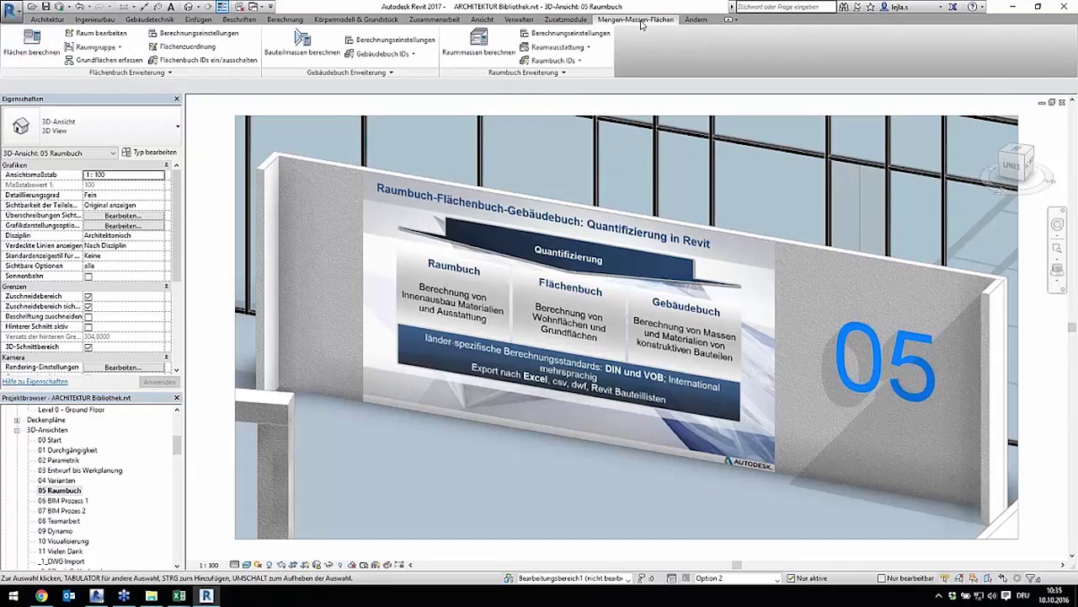
pyautogui.click(42, 50)
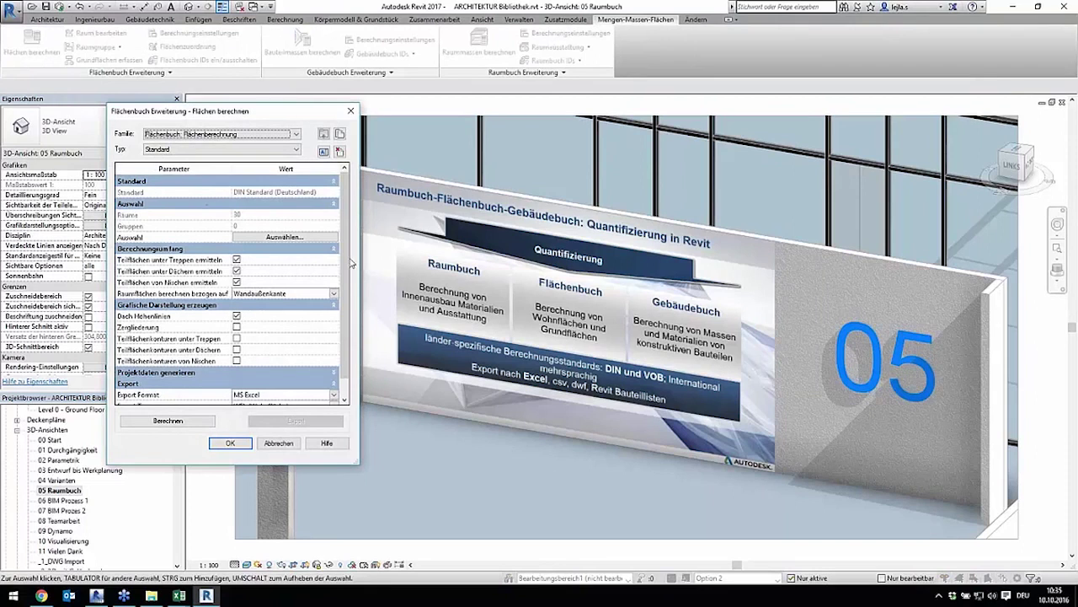
pyautogui.scroll(-2, 353, 264)
pyautogui.scroll(2, 346, 298)
pyautogui.click(350, 113)
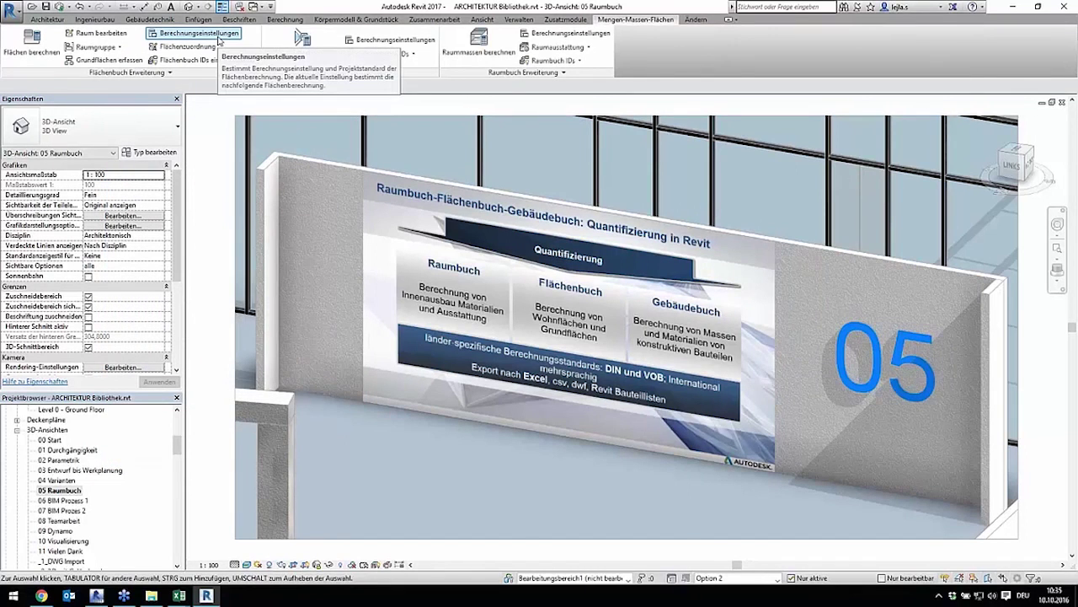
pyautogui.click(217, 36)
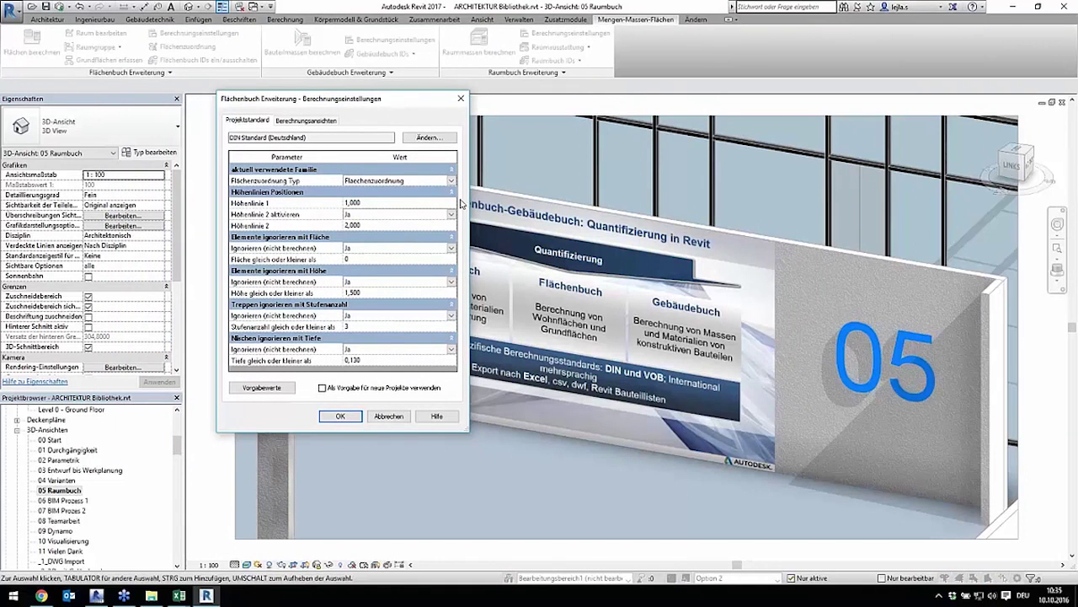
pyautogui.click(376, 137)
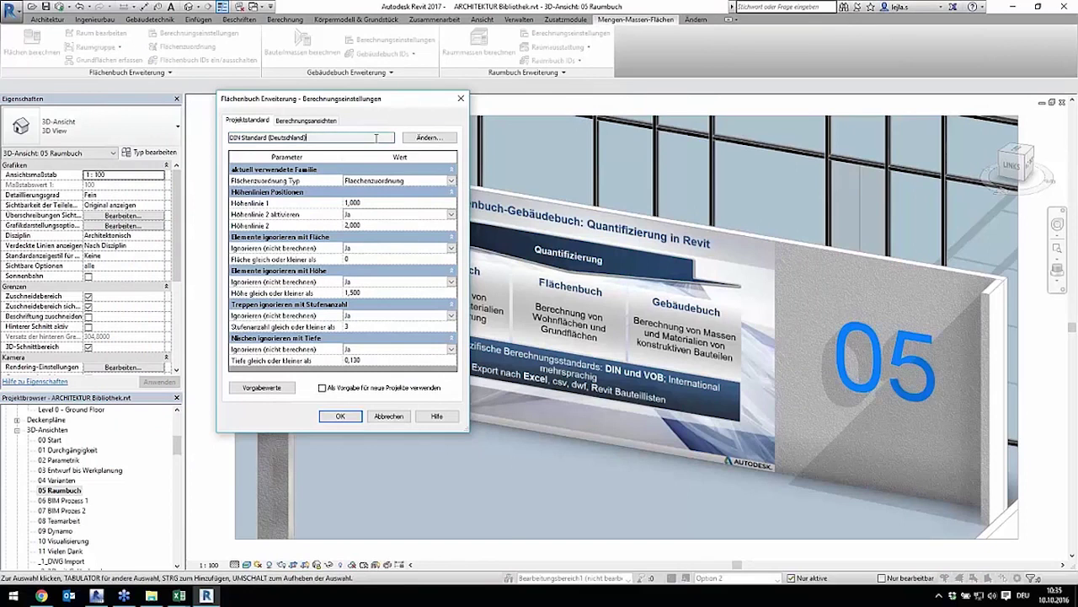
pyautogui.click(421, 140)
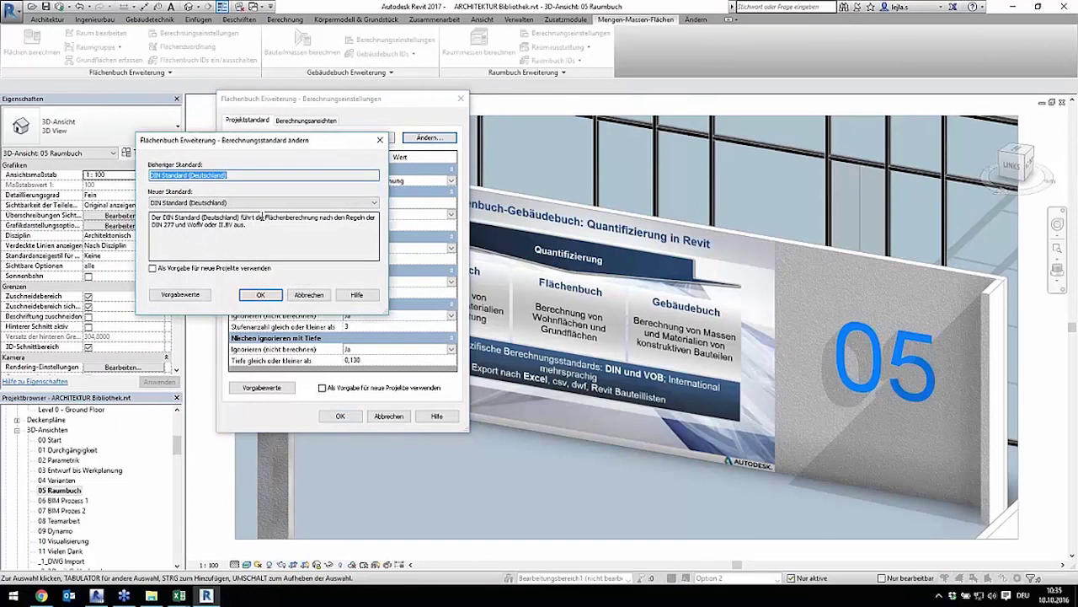
pyautogui.click(263, 297)
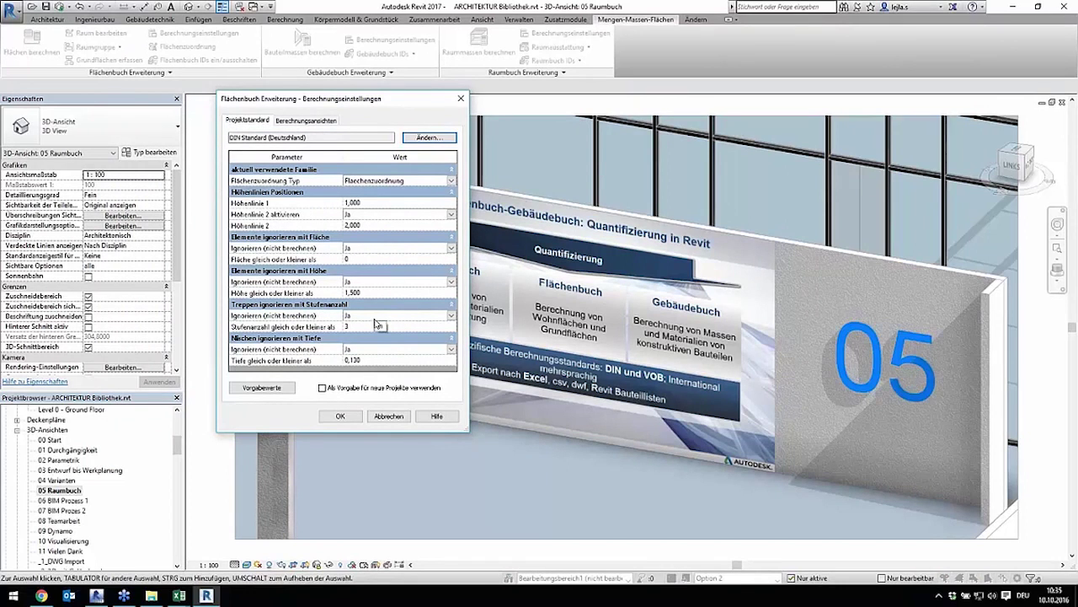
pyautogui.click(356, 419)
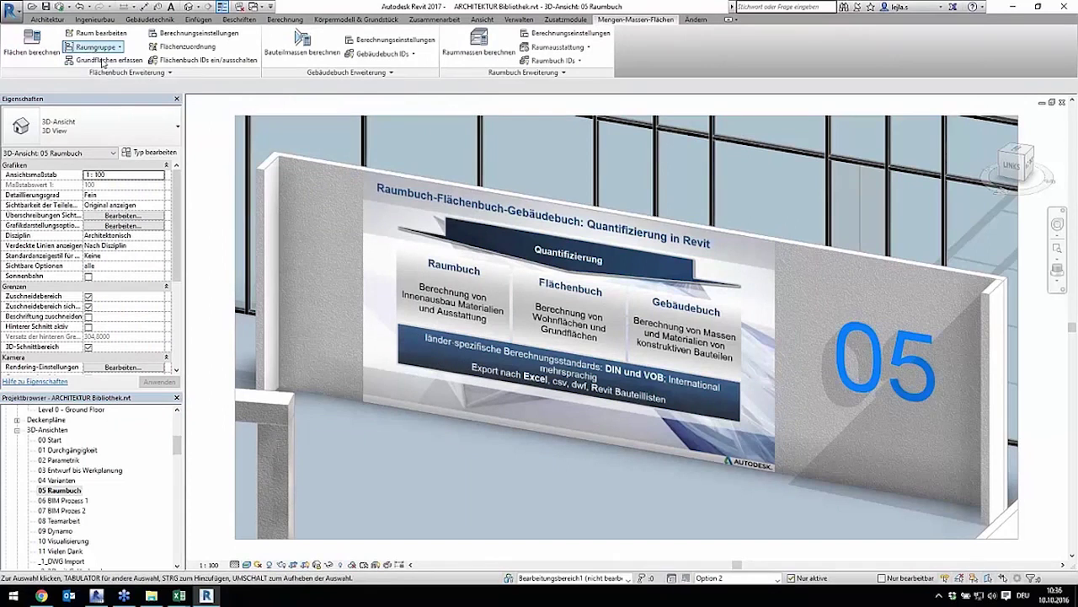
# Open the Ebene 1 floor plan and switch to the Basisvorlage design option
pyautogui.scroll(5, 127, 446)
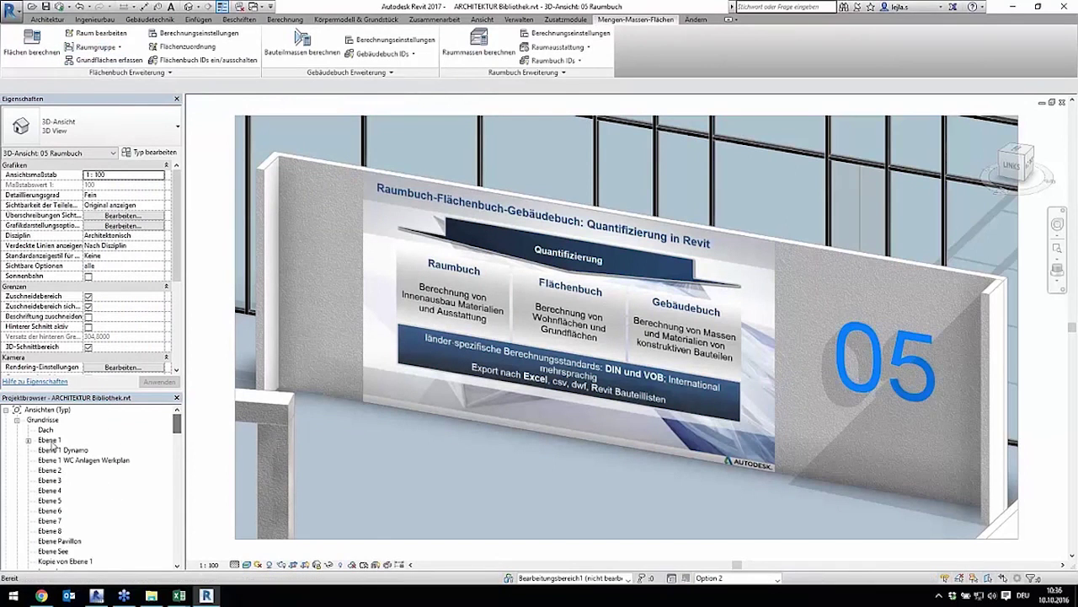
pyautogui.click(50, 440)
pyautogui.doubleClick(51, 440)
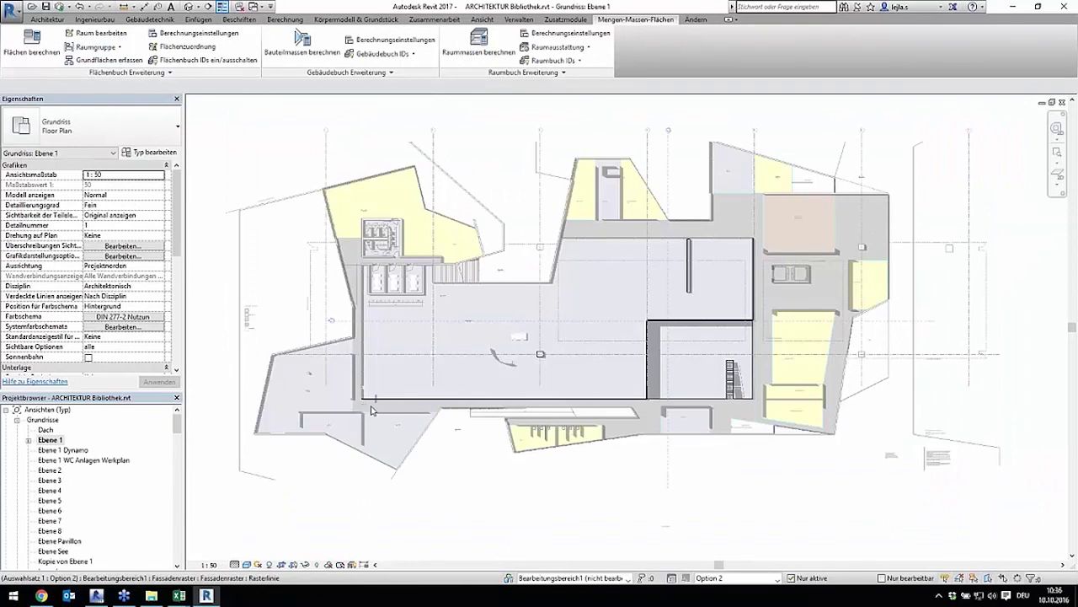
pyautogui.click(745, 578)
pyautogui.click(725, 544)
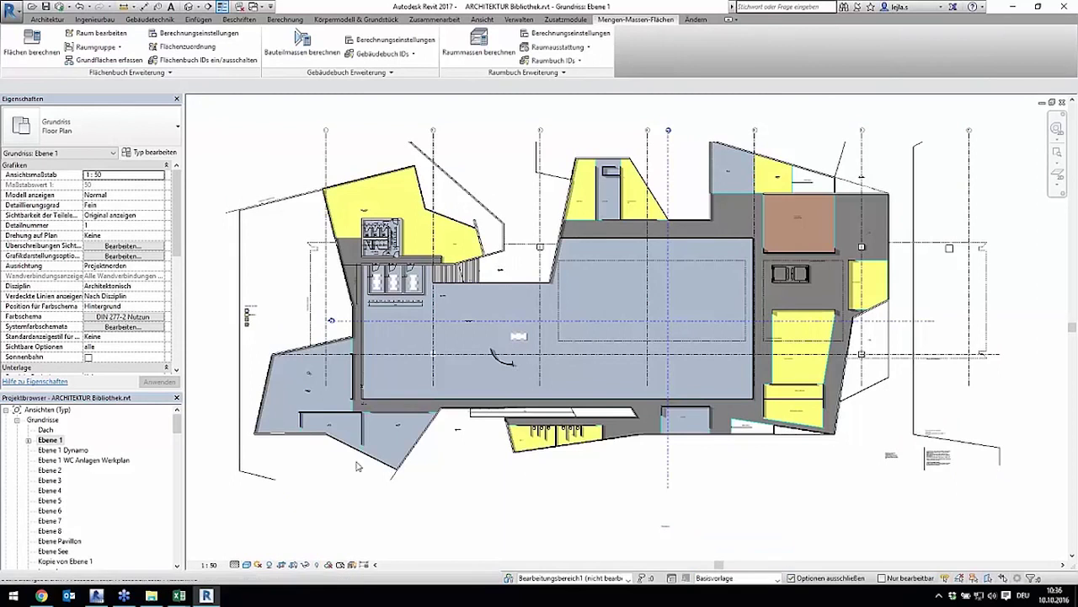
pyautogui.scroll(2, 297, 403)
pyautogui.scroll(2, 297, 403)
pyautogui.scroll(2, 297, 400)
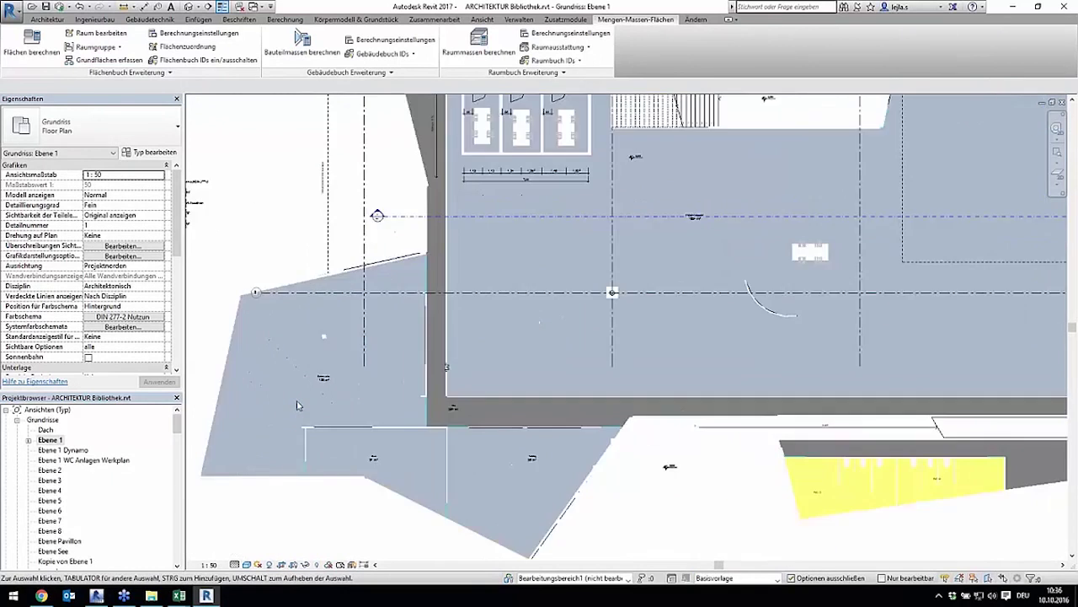
pyautogui.scroll(2, 297, 400)
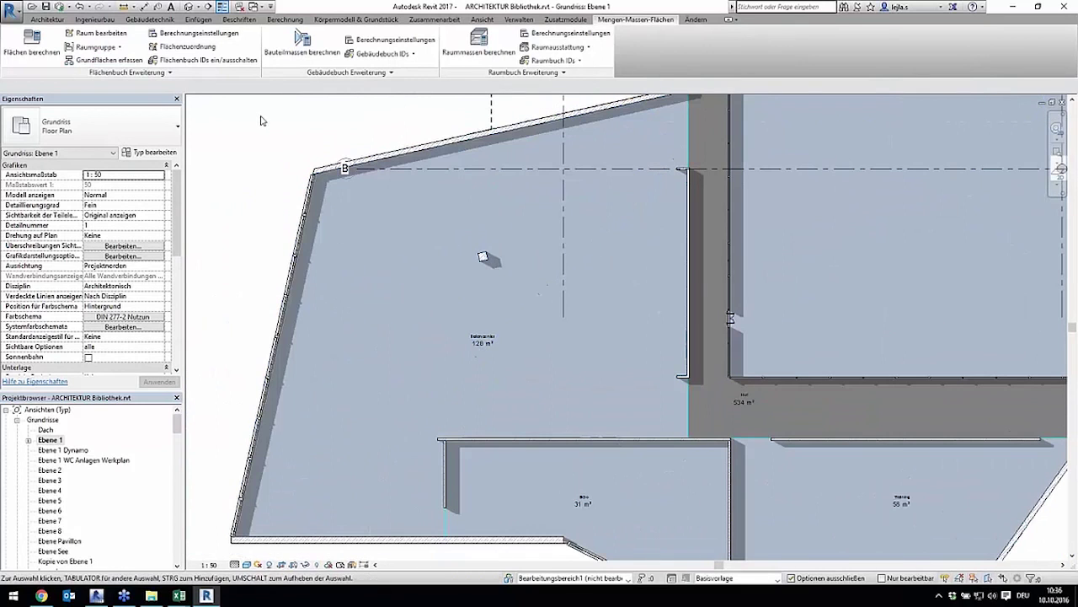
# Using Raum bearbeiten, set the Datencenter room's NGF Gliederung to TF and confirm
pyautogui.click(92, 35)
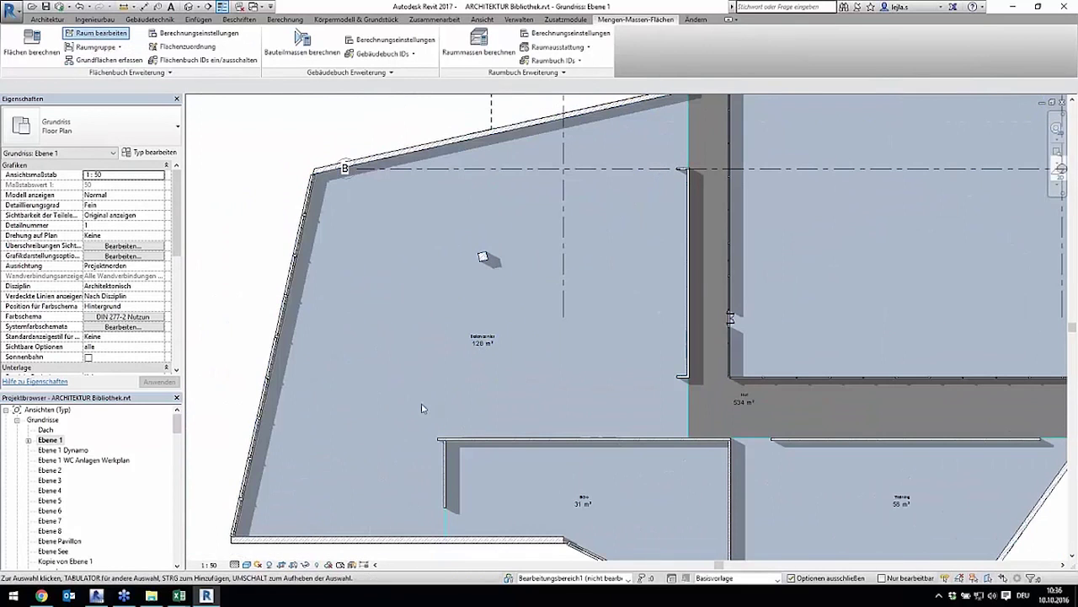
pyautogui.click(437, 403)
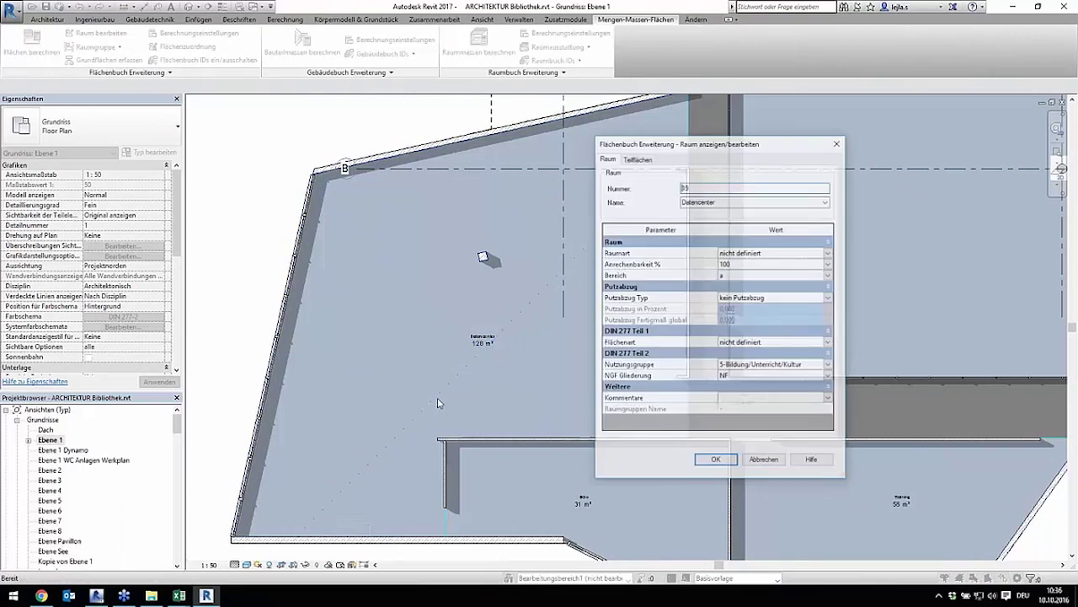
pyautogui.moveTo(669, 143)
pyautogui.mouseDown()
pyautogui.moveTo(427, 125)
pyautogui.moveTo(372, 108)
pyautogui.mouseUp()
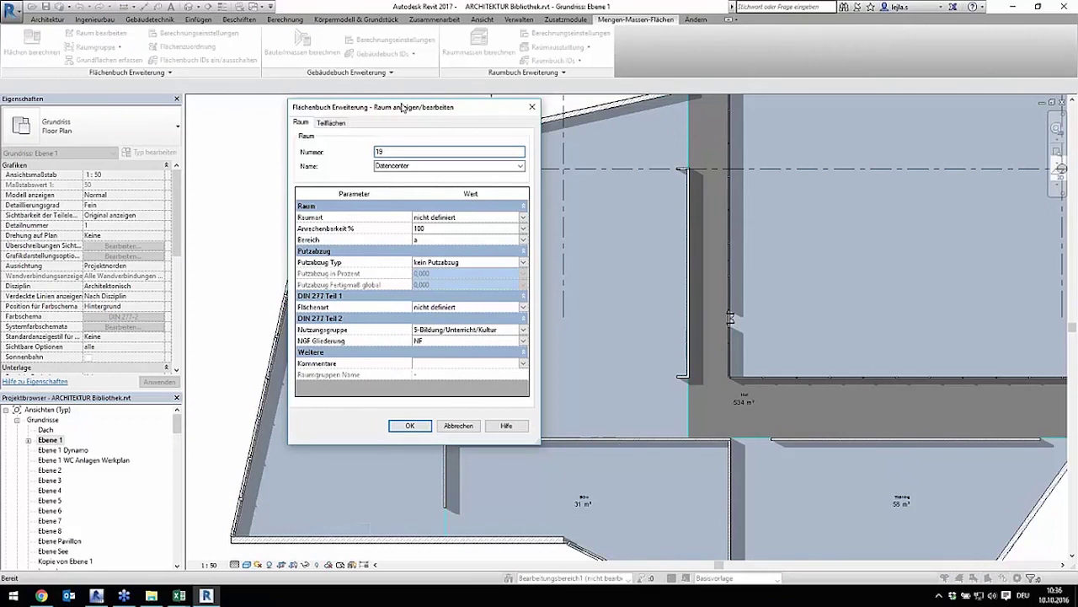
pyautogui.moveTo(408, 116); pyautogui.dragTo(356, 119)
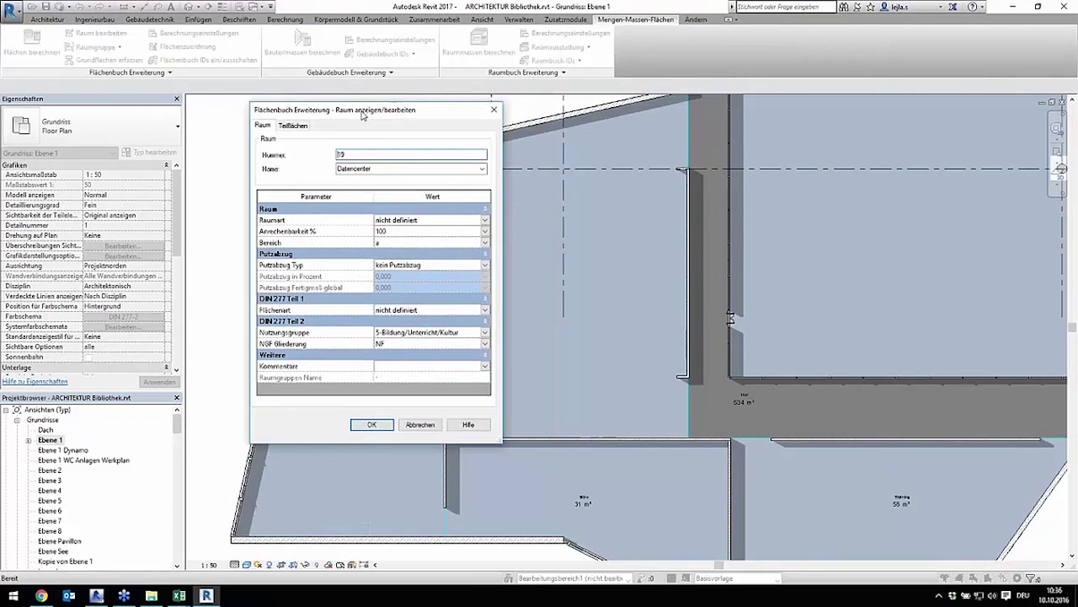
pyautogui.click(471, 346)
pyautogui.click(471, 346)
pyautogui.click(403, 365)
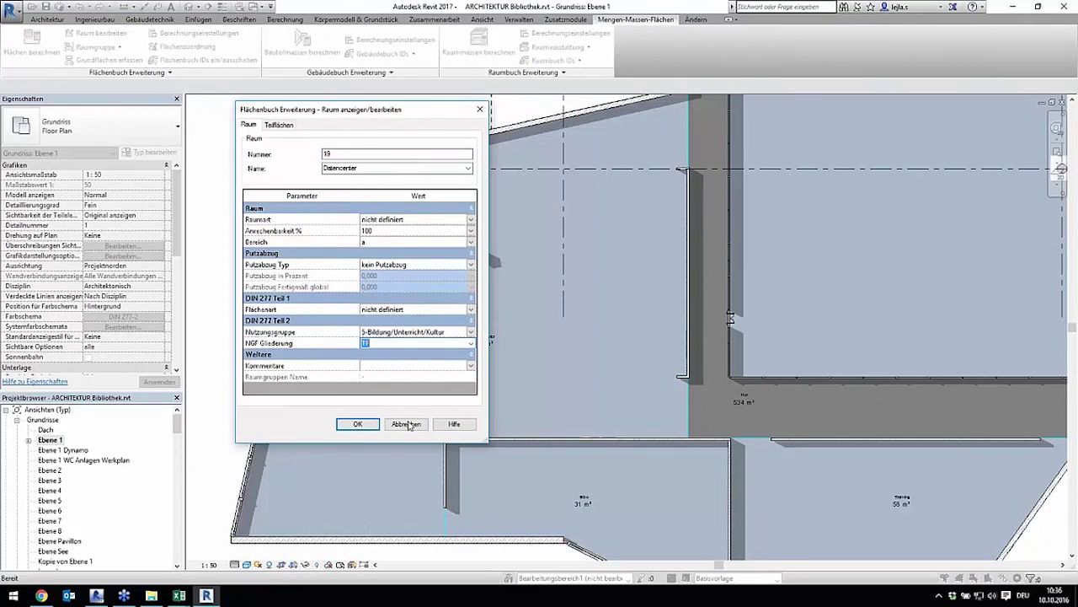
pyautogui.click(346, 426)
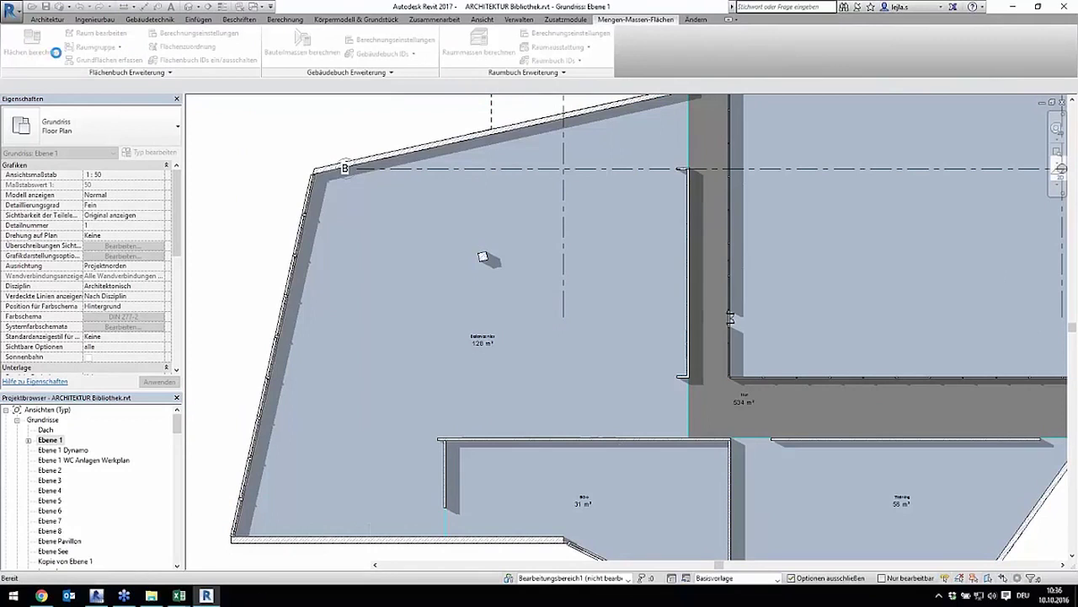
pyautogui.moveTo(123, 595)
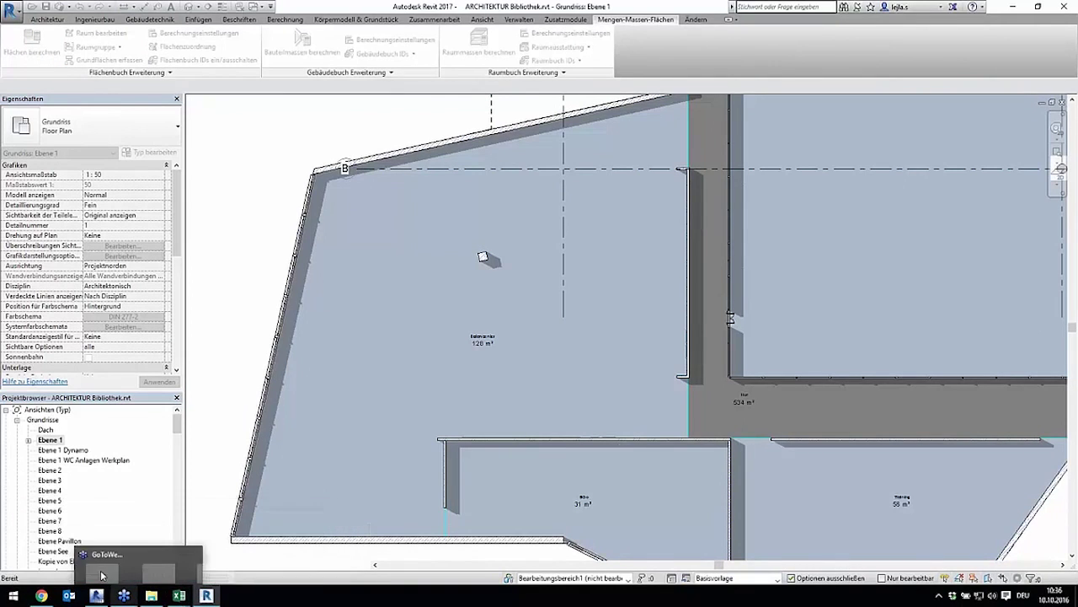
# Browse the exported Flaechen area workbook's room breakdowns, then move it aside to reveal Revit
pyautogui.click(95, 562)
pyautogui.click(95, 562)
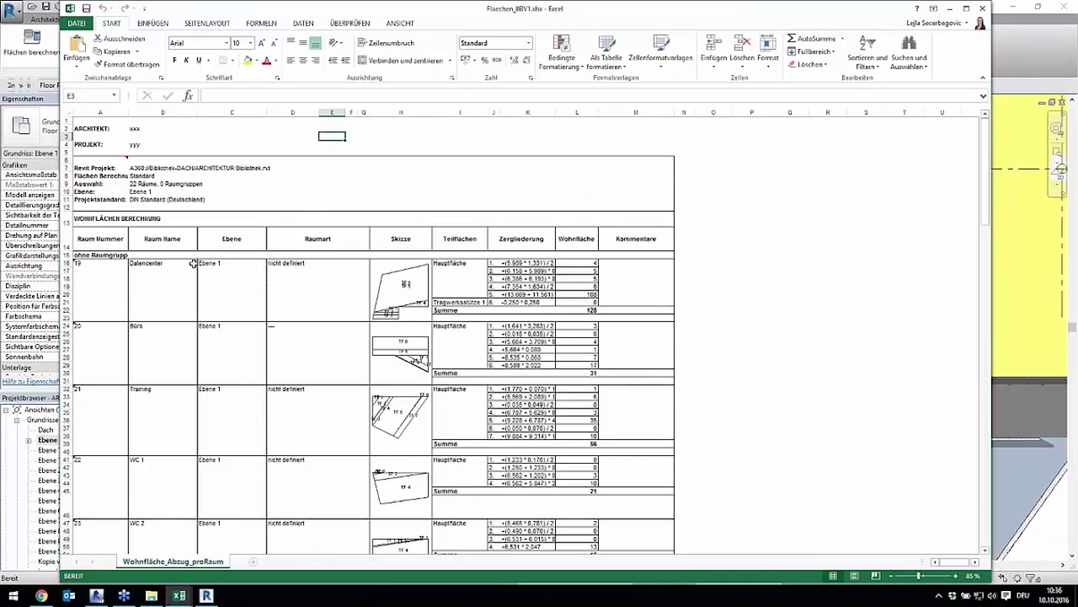
pyautogui.scroll(-2, 286, 383)
pyautogui.scroll(-7, 286, 383)
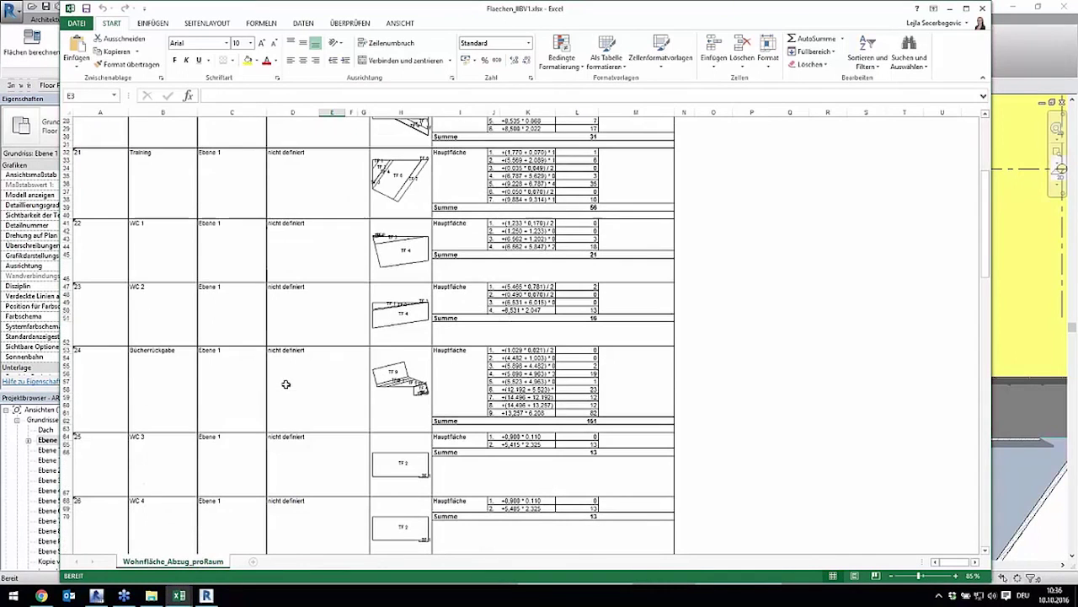
pyautogui.scroll(9, 286, 385)
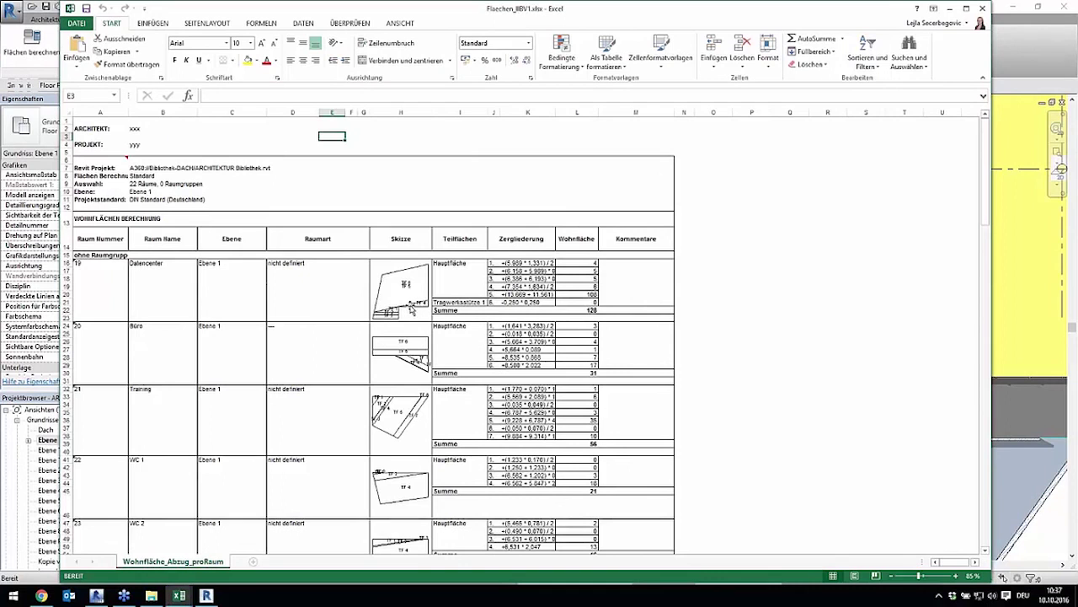
pyautogui.moveTo(637, 12); pyautogui.dragTo(673, 361)
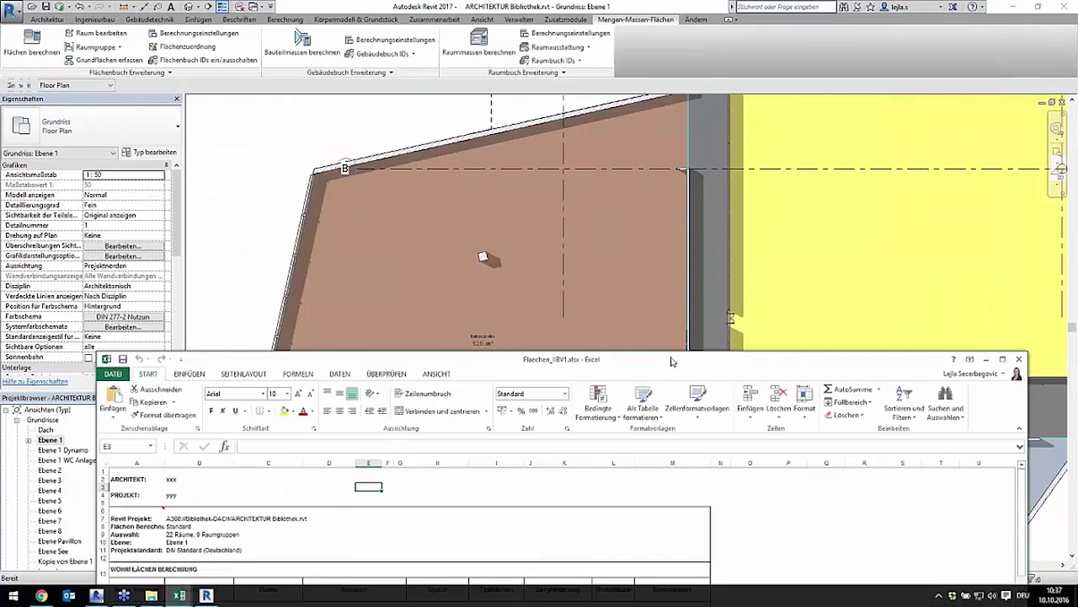
# Check the VOB Standard Gebäudebuch calculation settings, then launch Bauteilmassen berechnen
pyautogui.click(206, 595)
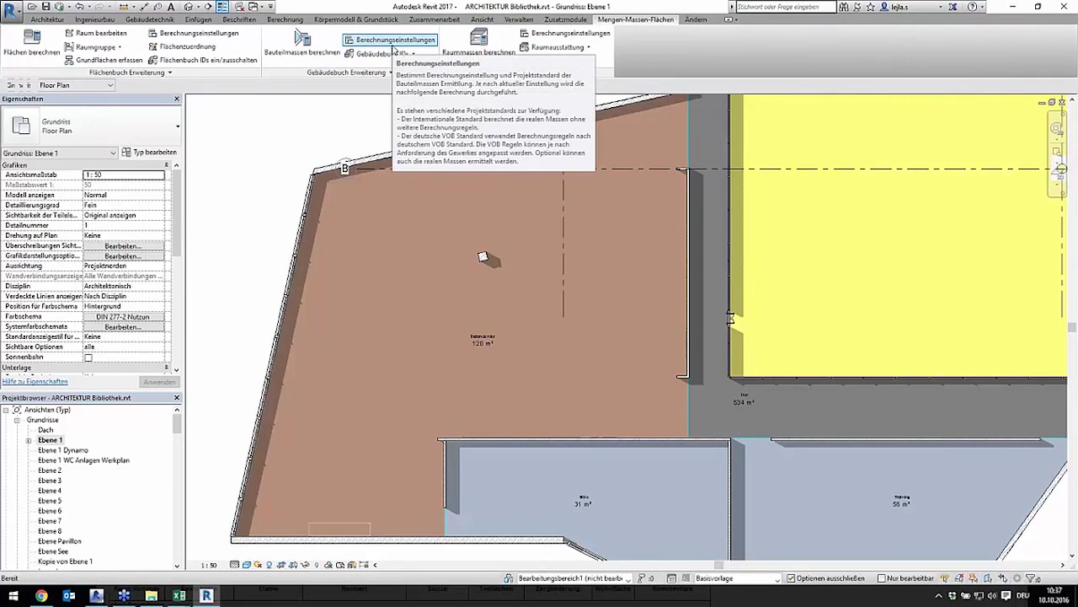
pyautogui.click(393, 44)
pyautogui.moveTo(298, 128); pyautogui.dragTo(333, 117)
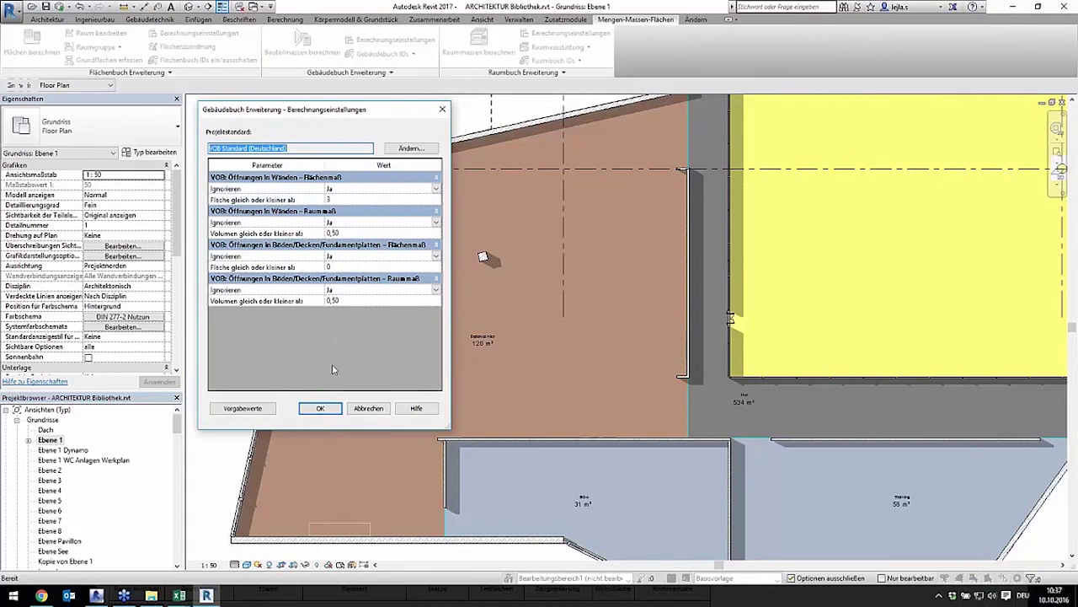
pyautogui.click(323, 409)
pyautogui.click(309, 57)
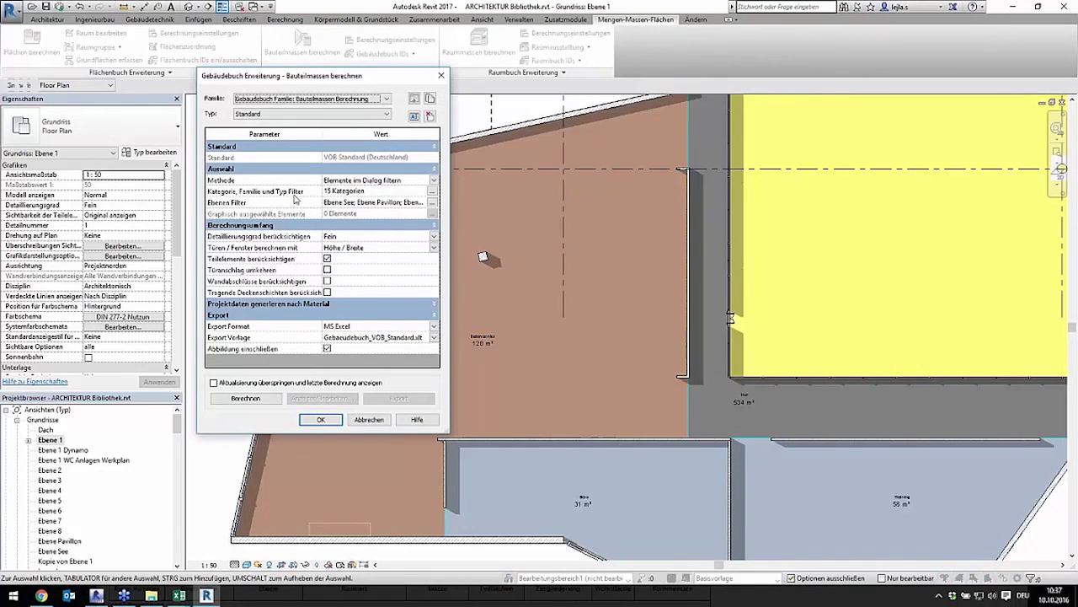
# Skip recalculation and continue with the previously calculated component quantities
pyautogui.click(266, 383)
pyautogui.click(322, 399)
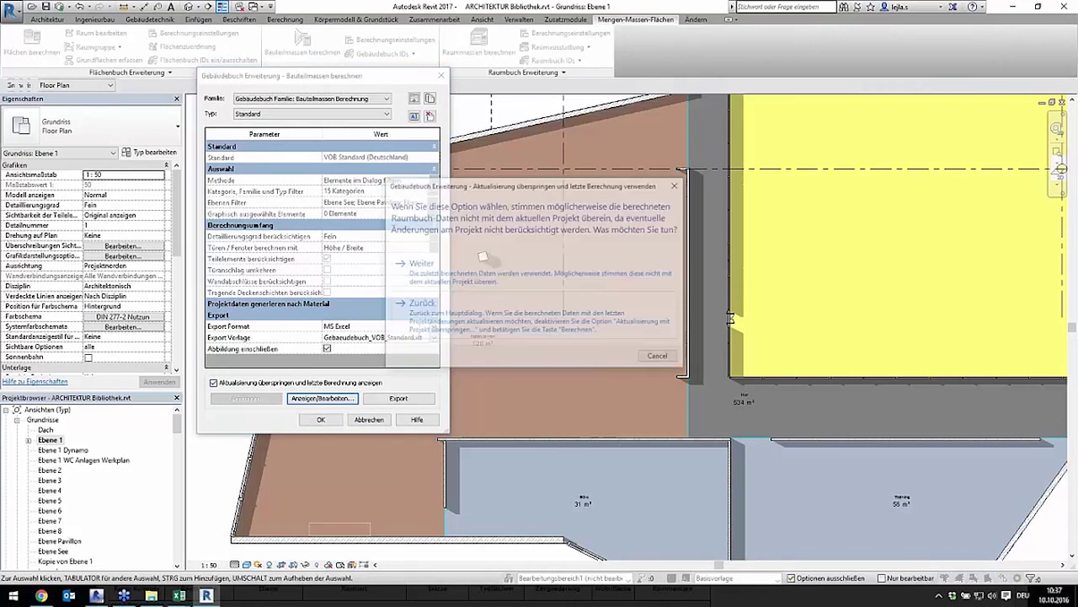
pyautogui.click(538, 283)
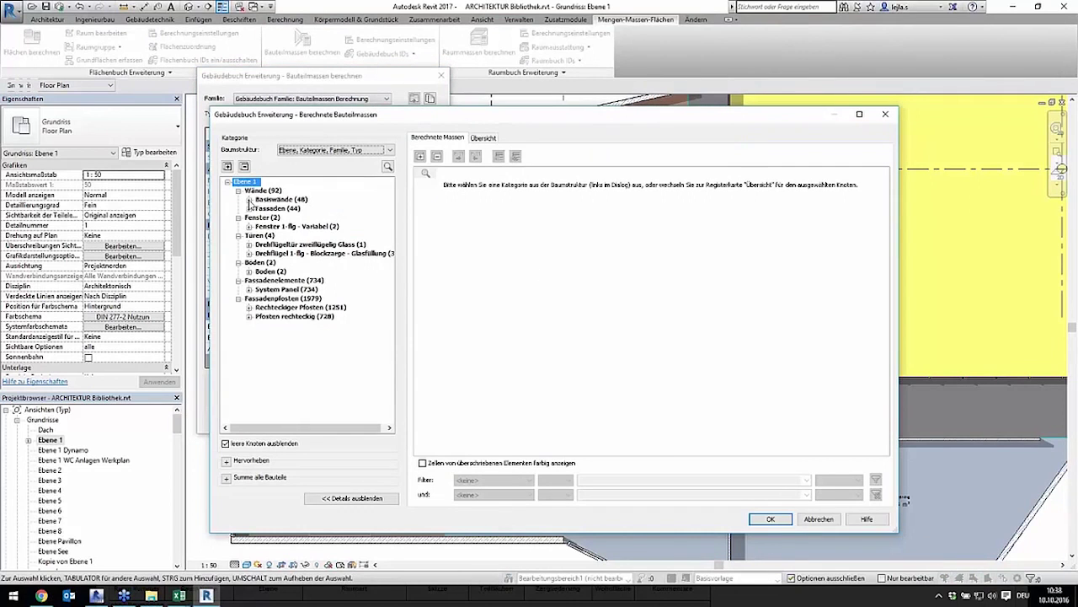
# Inspect the Basiswände Innenwand 0.07 wall quantities and layer details, then bring up the Gebaeudebuch workbook
pyautogui.click(249, 199)
pyautogui.click(291, 208)
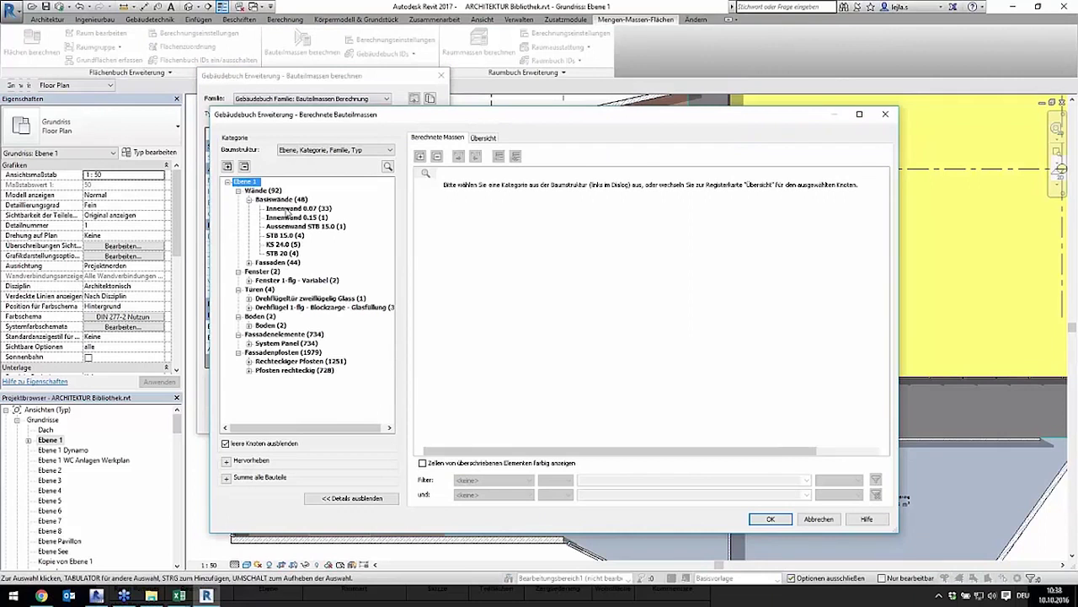
pyautogui.click(485, 139)
pyautogui.click(447, 138)
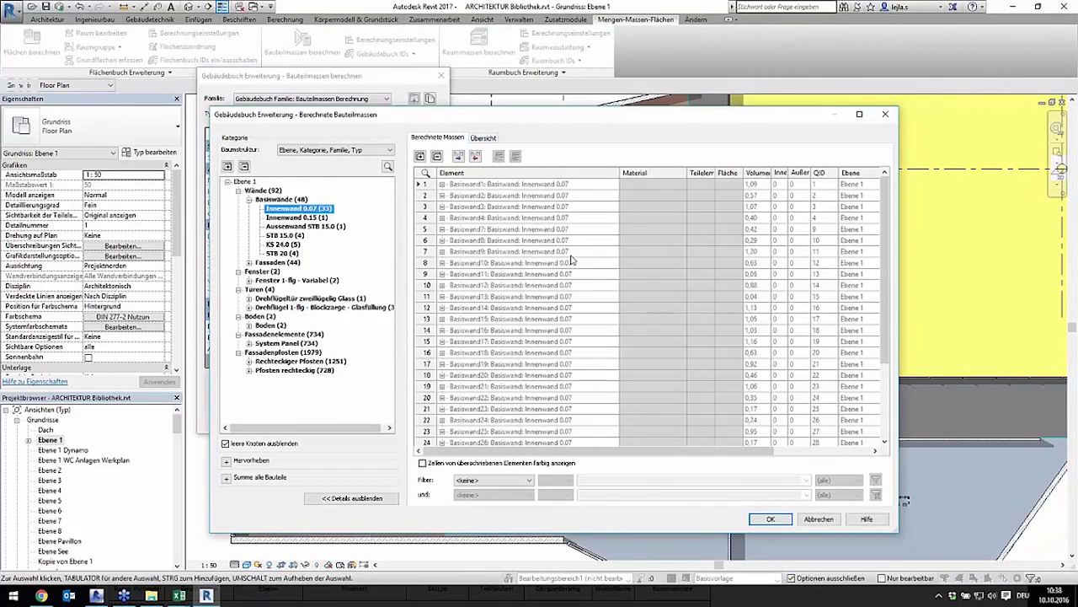
pyautogui.click(442, 184)
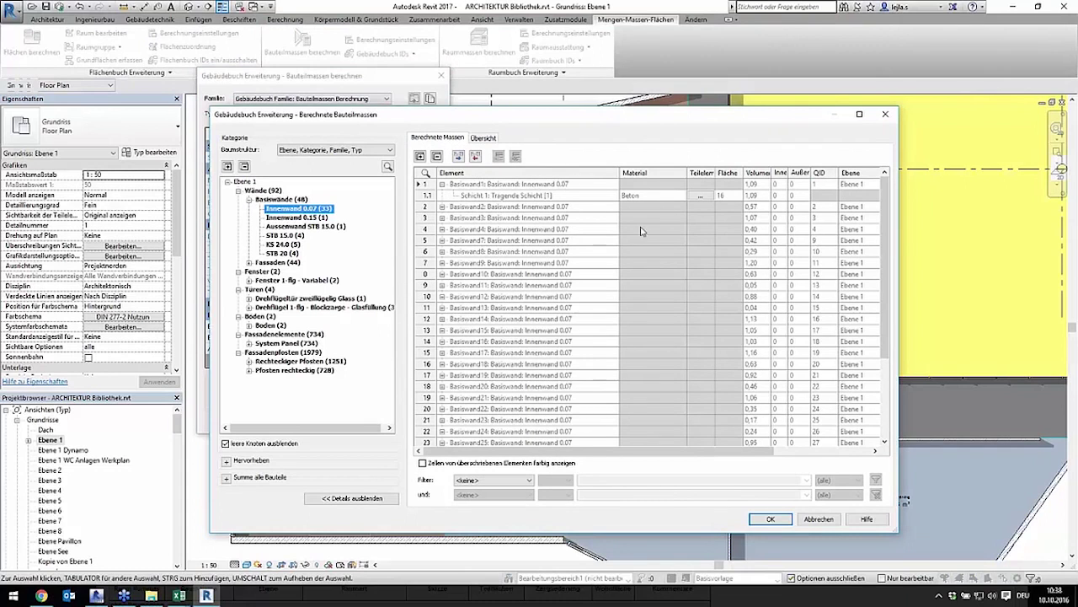
pyautogui.click(442, 207)
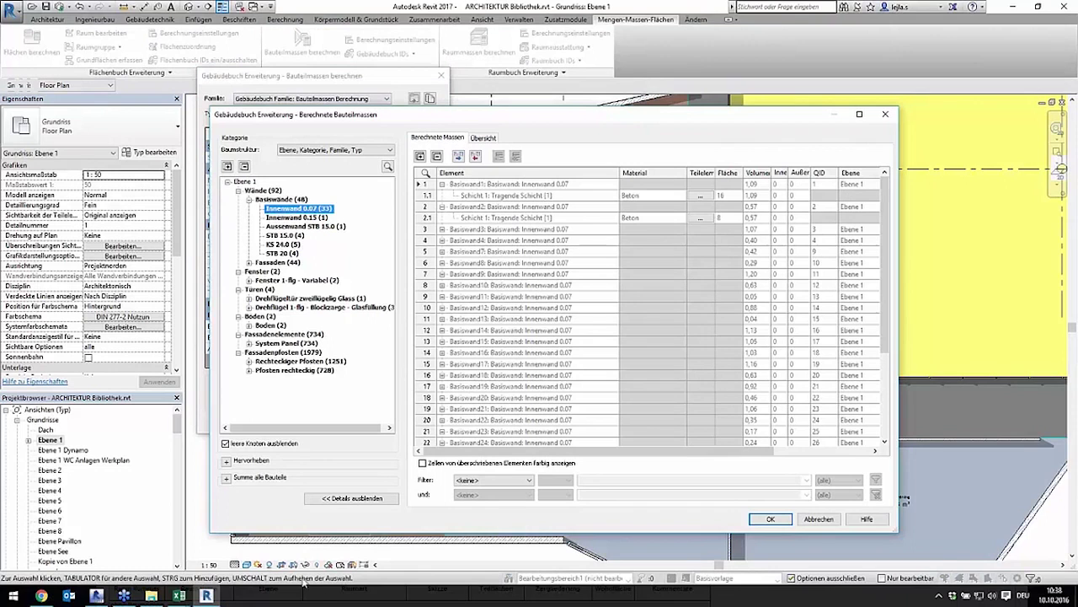
pyautogui.moveTo(178, 595)
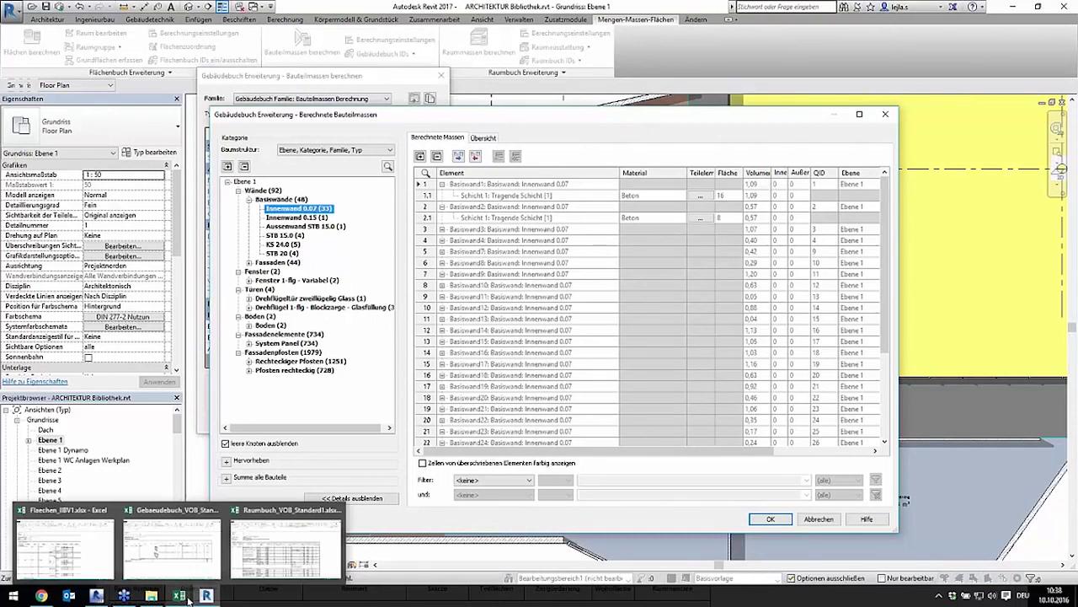
pyautogui.moveTo(172, 546)
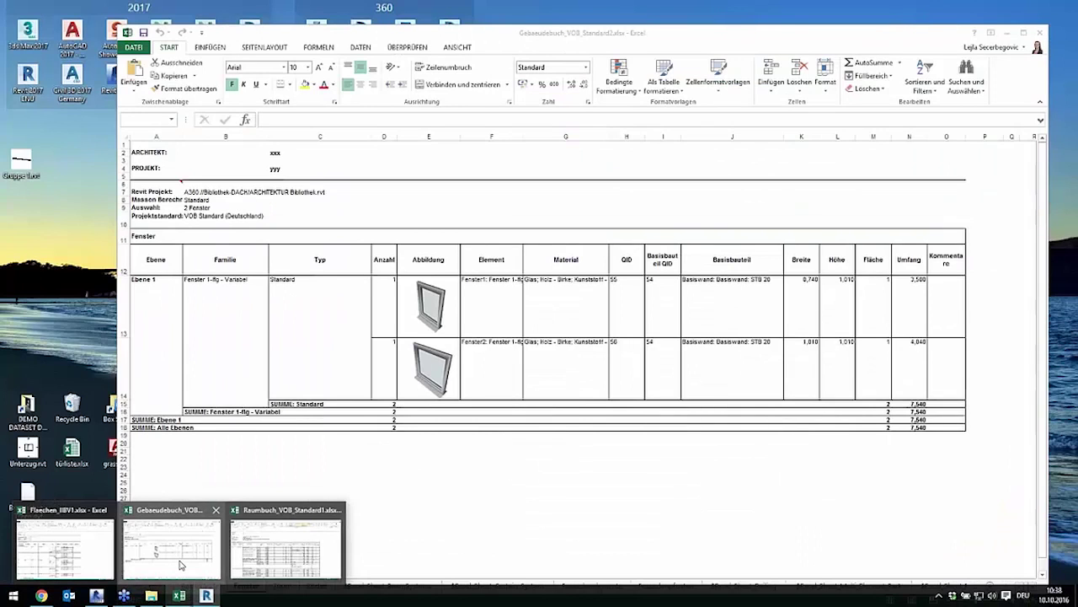
pyautogui.click(180, 564)
# Scroll through the Basiswände sheet of the Gebaeudebuch workbook
pyautogui.moveTo(415, 38); pyautogui.dragTo(385, 15)
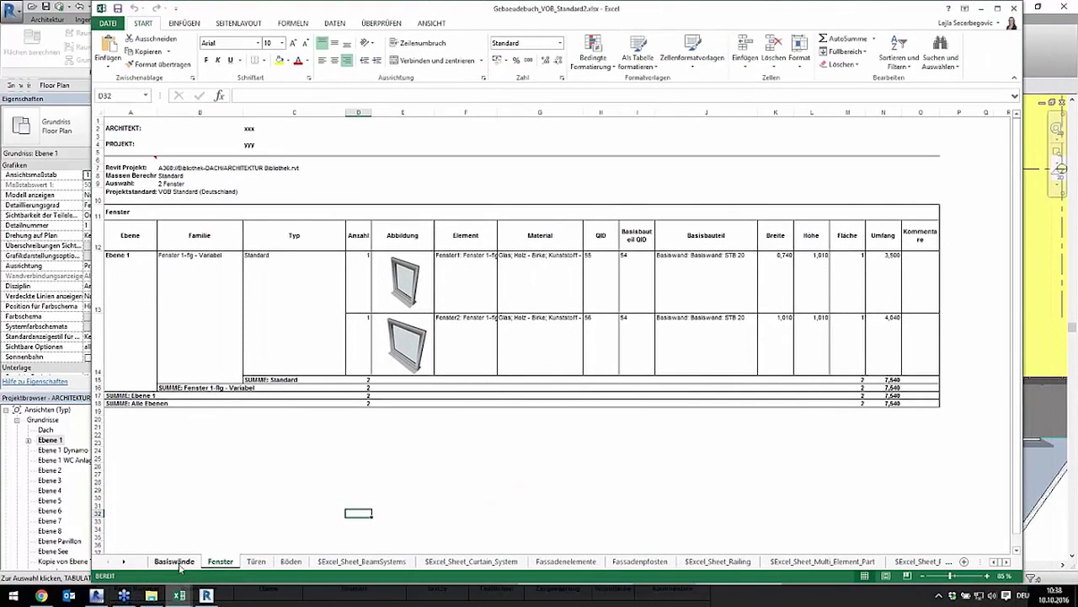
pyautogui.click(193, 563)
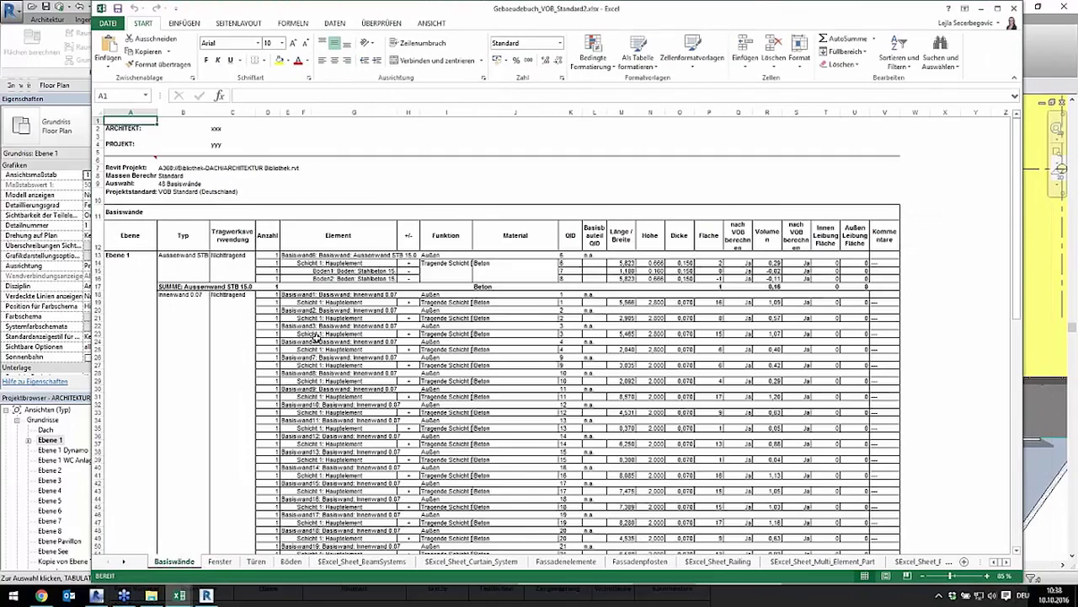
pyautogui.scroll(-2, 317, 337)
pyautogui.scroll(-2, 316, 337)
pyautogui.scroll(-7, 354, 253)
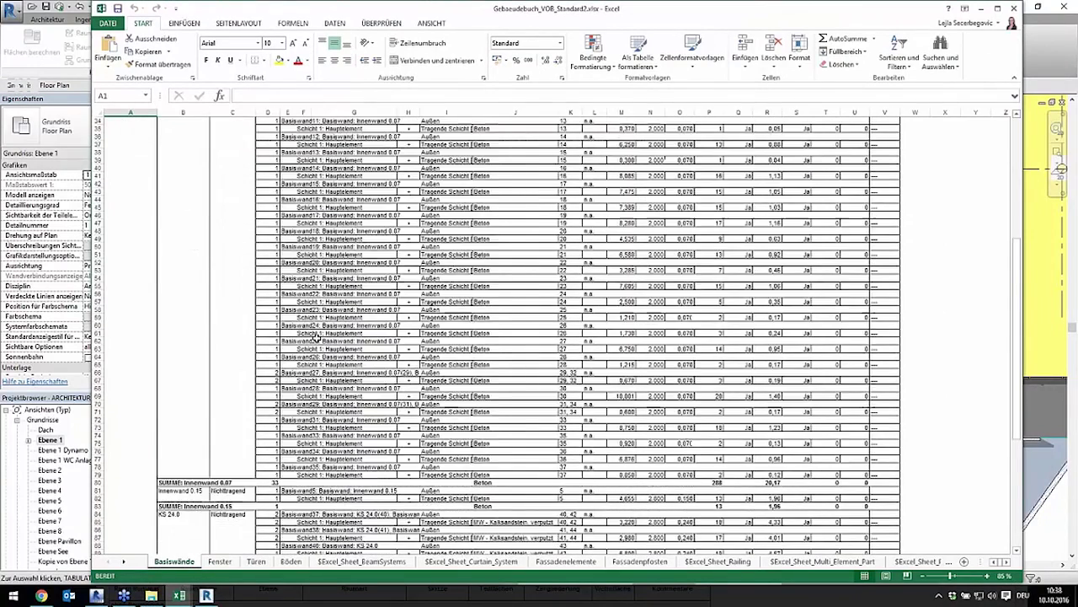
pyautogui.scroll(-3, 401, 154)
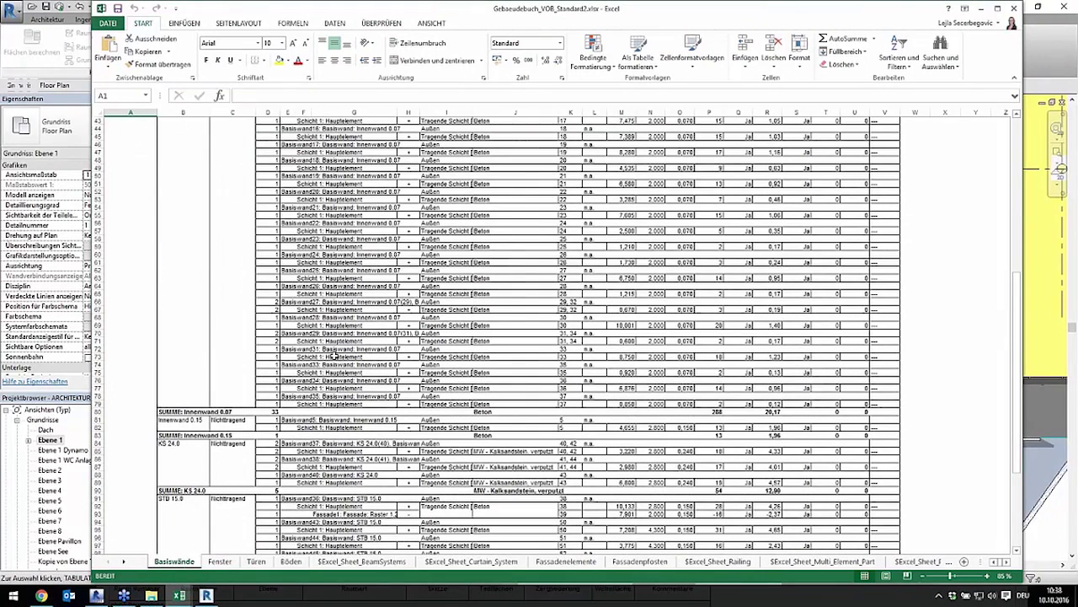
pyautogui.scroll(-1, 355, 380)
pyautogui.scroll(-2, 425, 501)
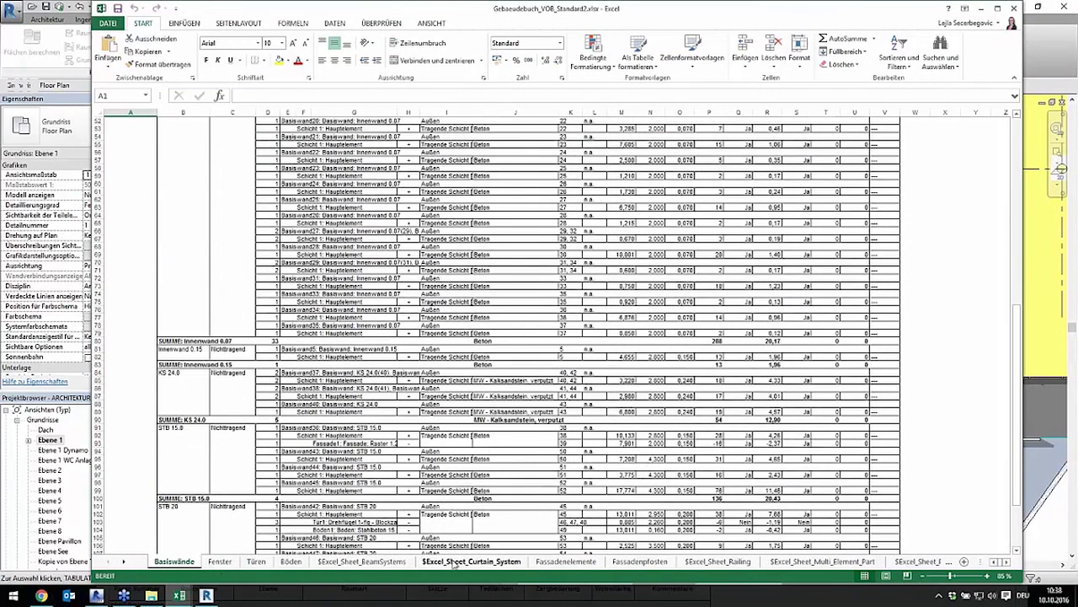
# Review the Fenster, Türen, Böden and Fassadenelemente sheets, then shrink the window to reveal Revit
pyautogui.click(222, 562)
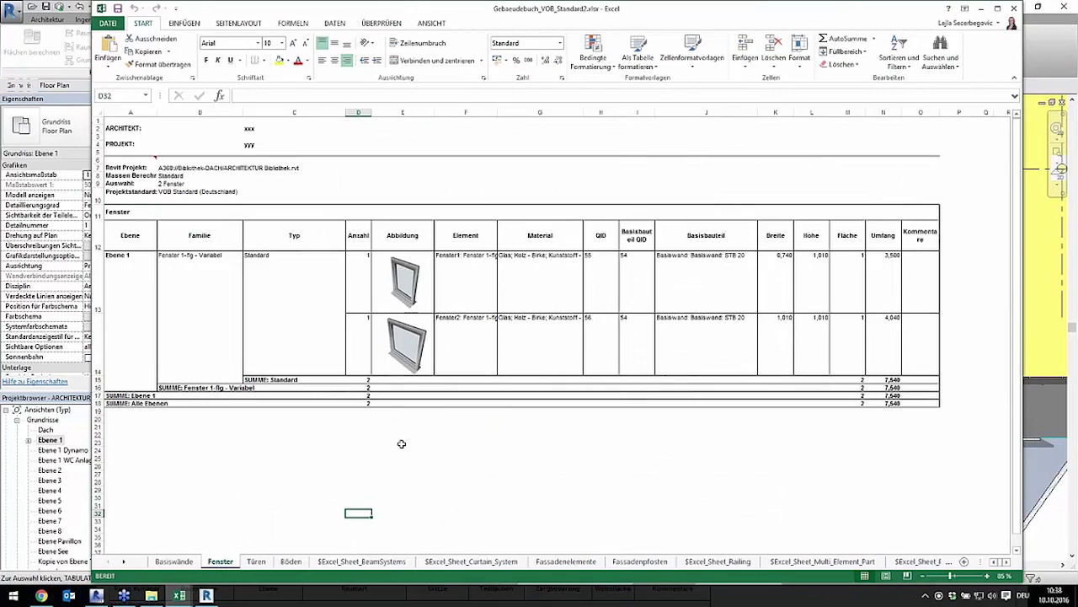
pyautogui.click(255, 561)
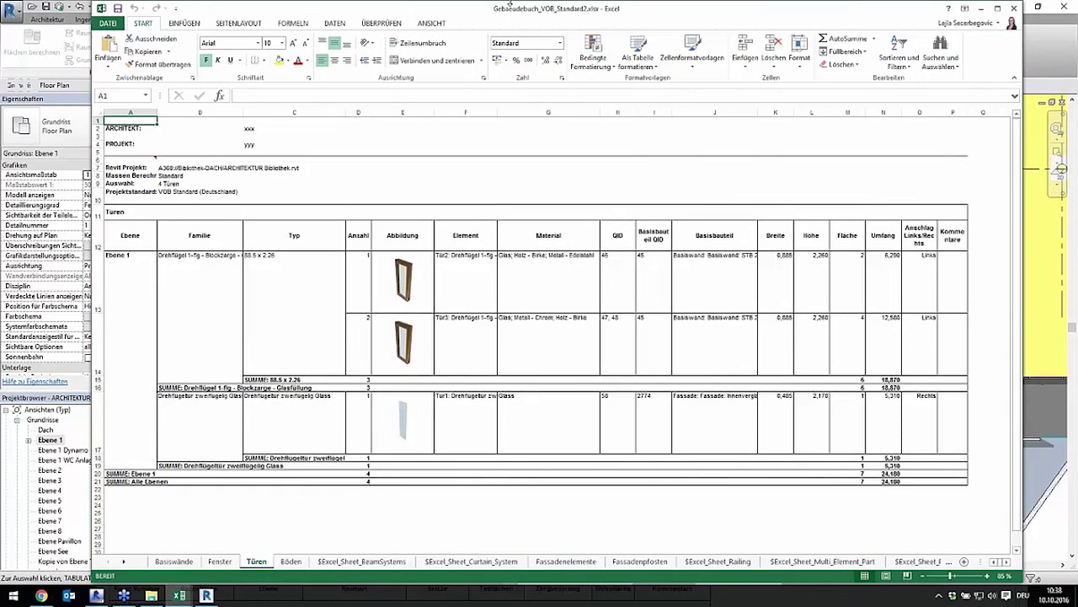
pyautogui.moveTo(507, 15); pyautogui.dragTo(394, 26)
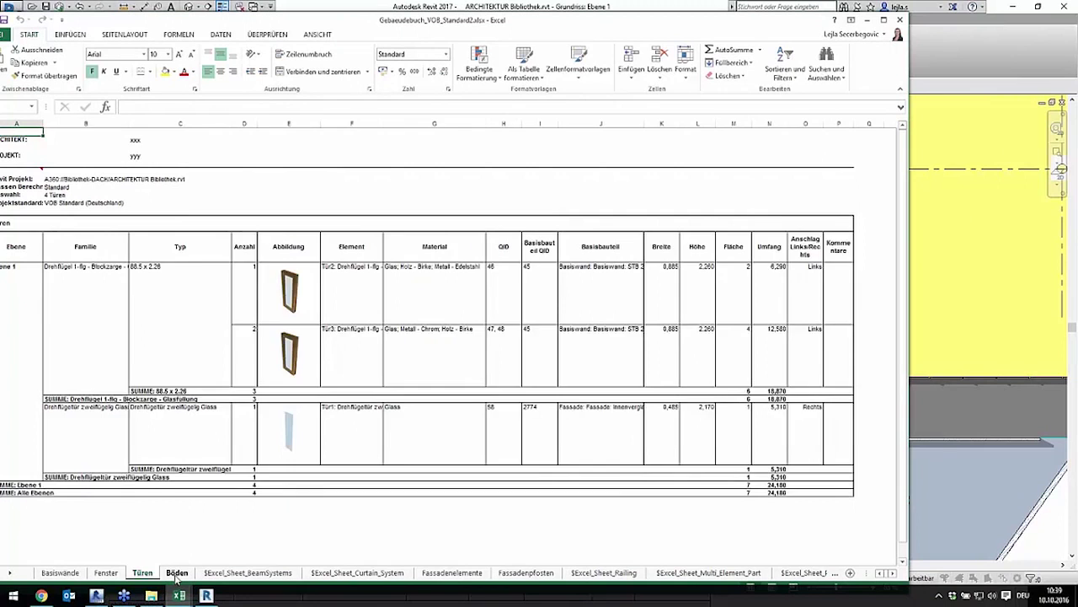
pyautogui.click(176, 576)
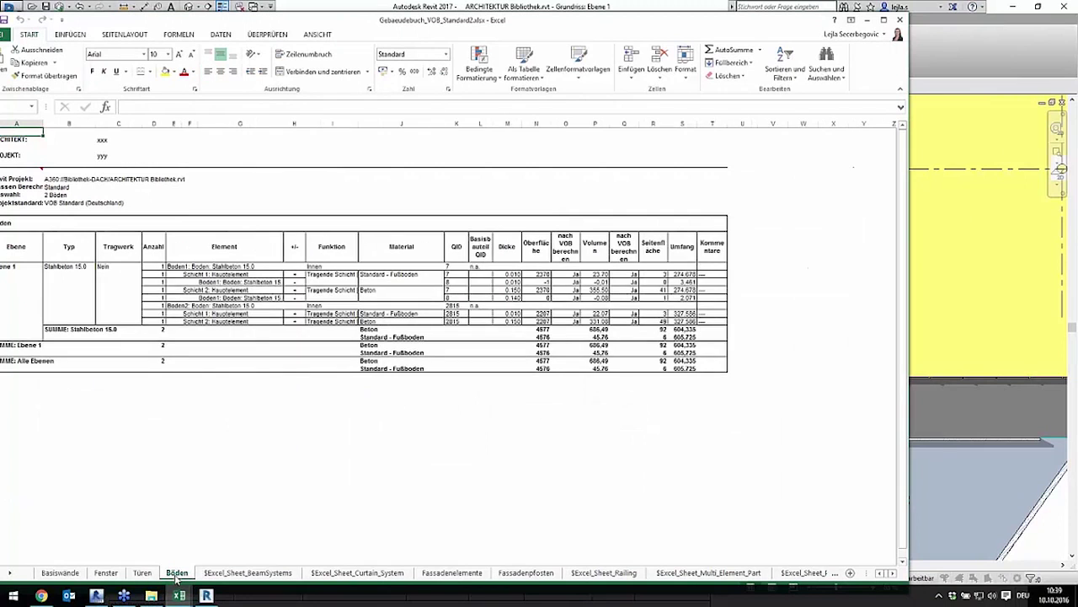
pyautogui.click(440, 577)
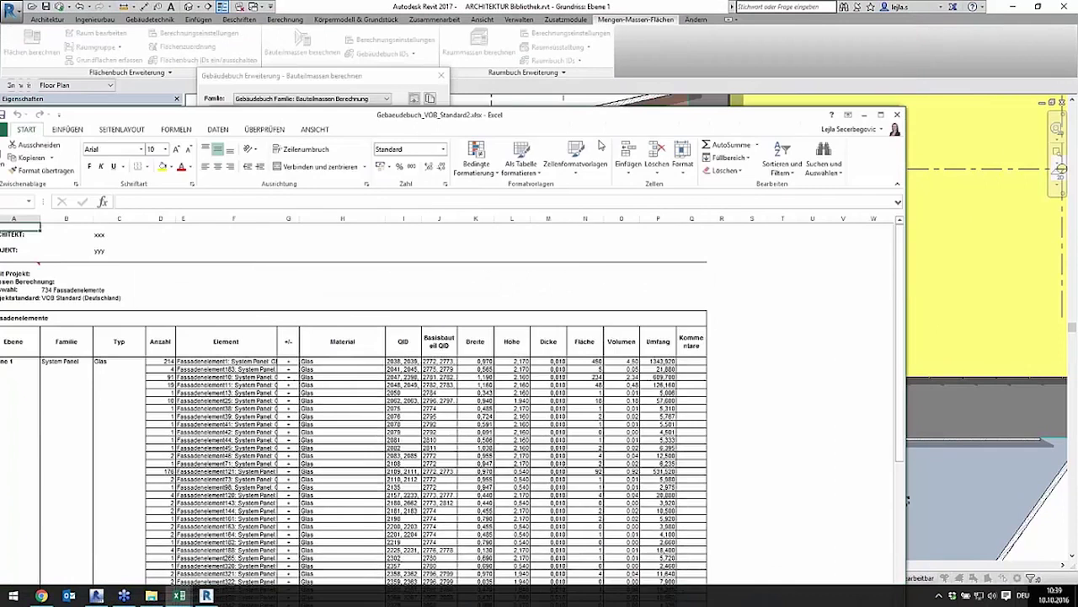
pyautogui.moveTo(603, 23); pyautogui.dragTo(551, 312)
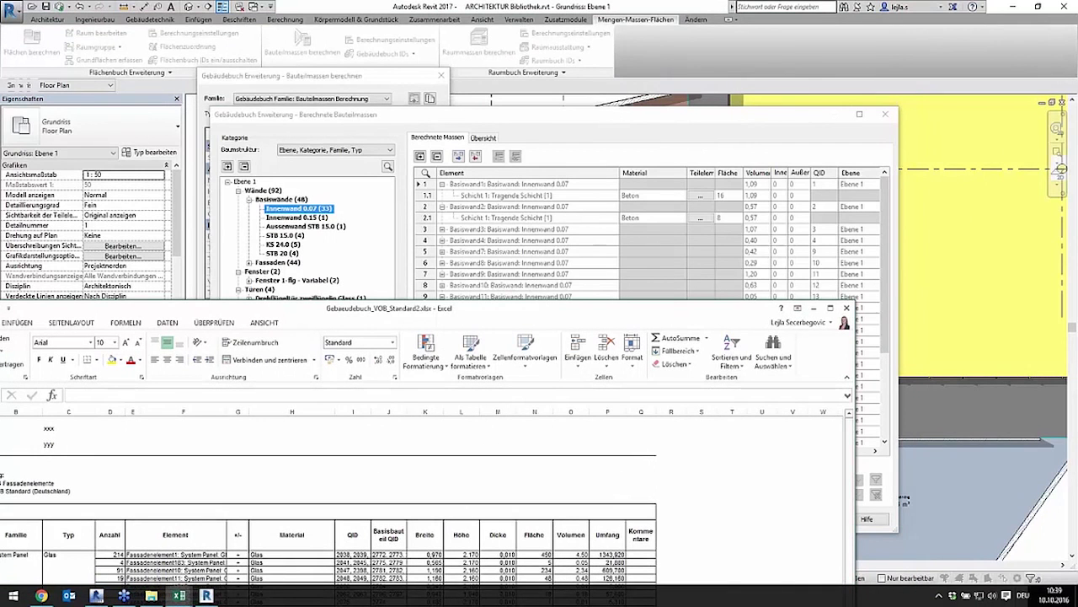
# Close the Gebaeudebuch workbook and cancel both Gebäudebuch calculation dialogs
pyautogui.moveTo(745, 313); pyautogui.dragTo(586, 323)
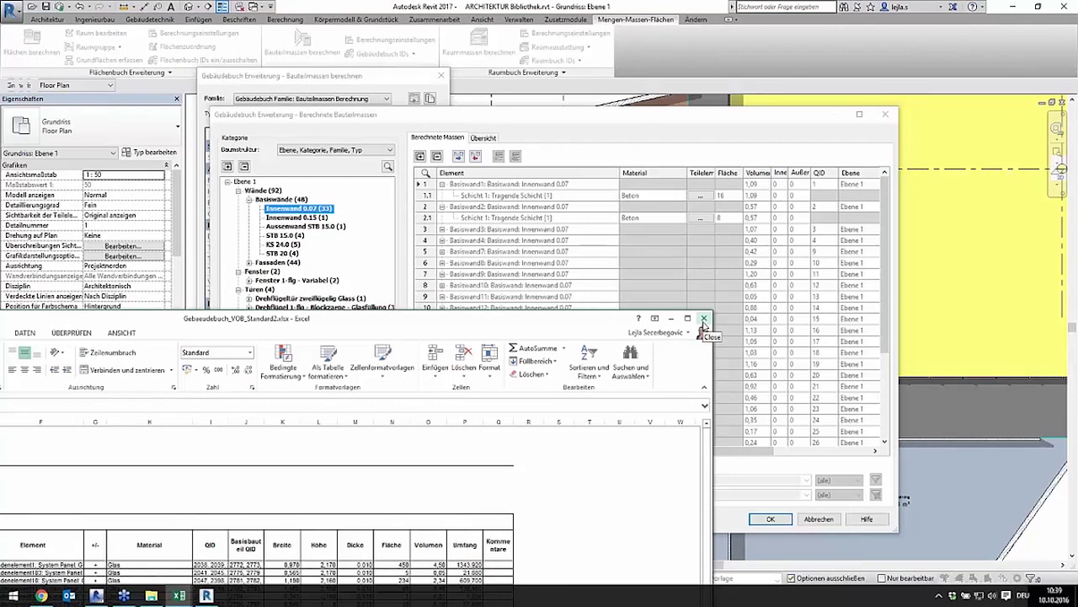
pyautogui.click(704, 321)
pyautogui.click(818, 519)
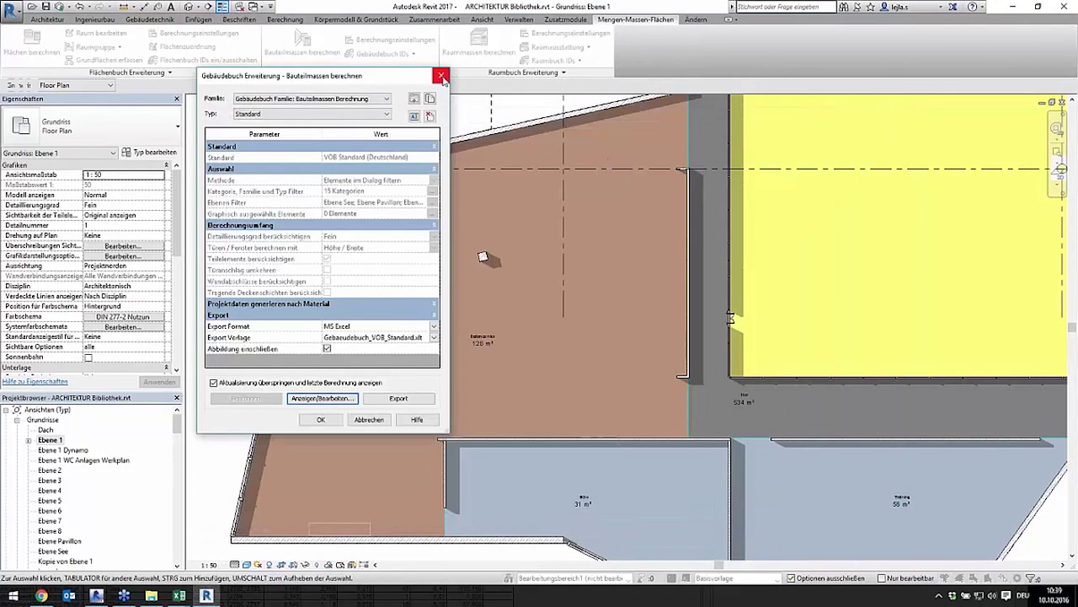
pyautogui.click(441, 75)
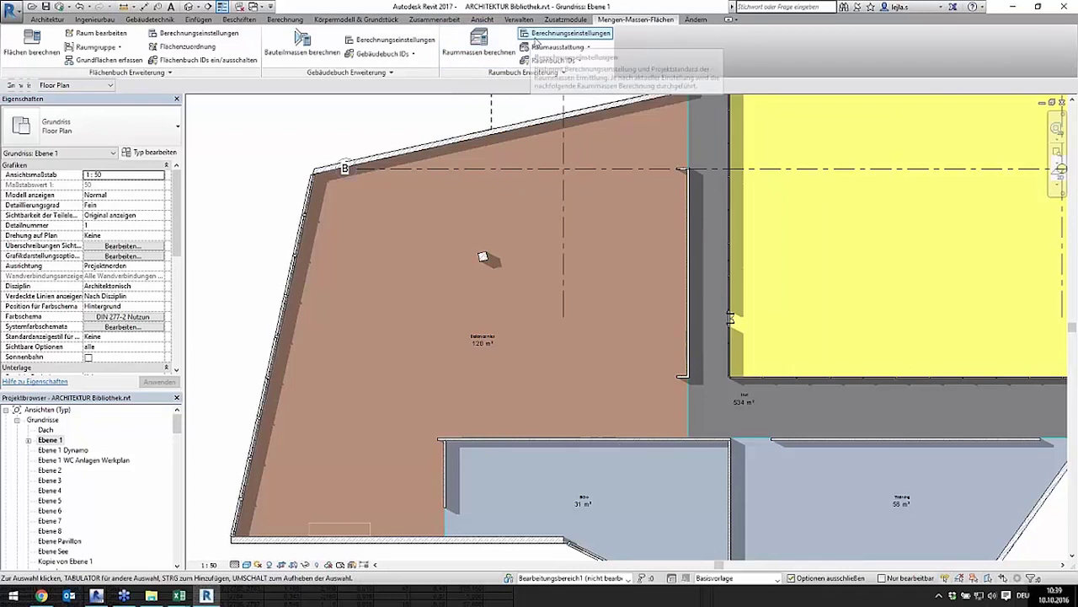
# Open Raummassen berechnen with Aktualisierung überspringen ticked and display the Ebene 1 rooms
pyautogui.click(543, 38)
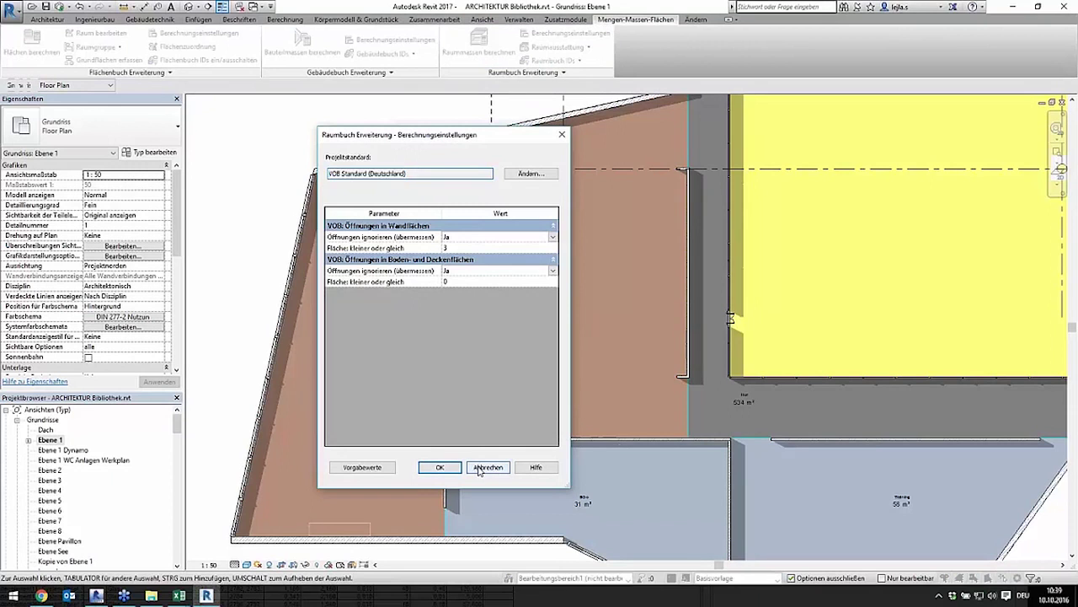
pyautogui.click(477, 469)
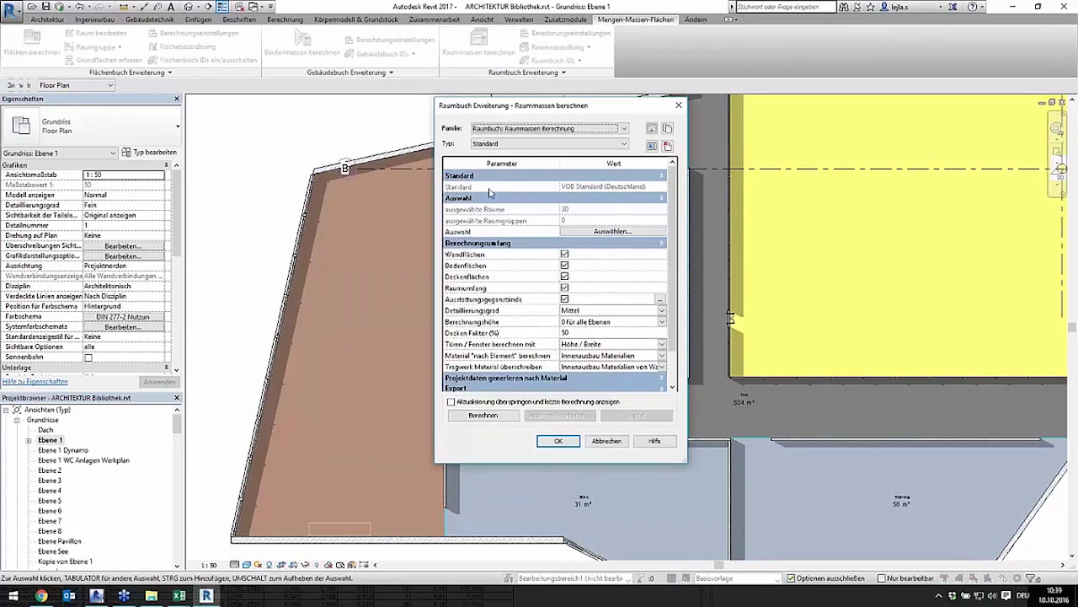
pyautogui.moveTo(516, 111); pyautogui.dragTo(382, 93)
pyautogui.click(393, 386)
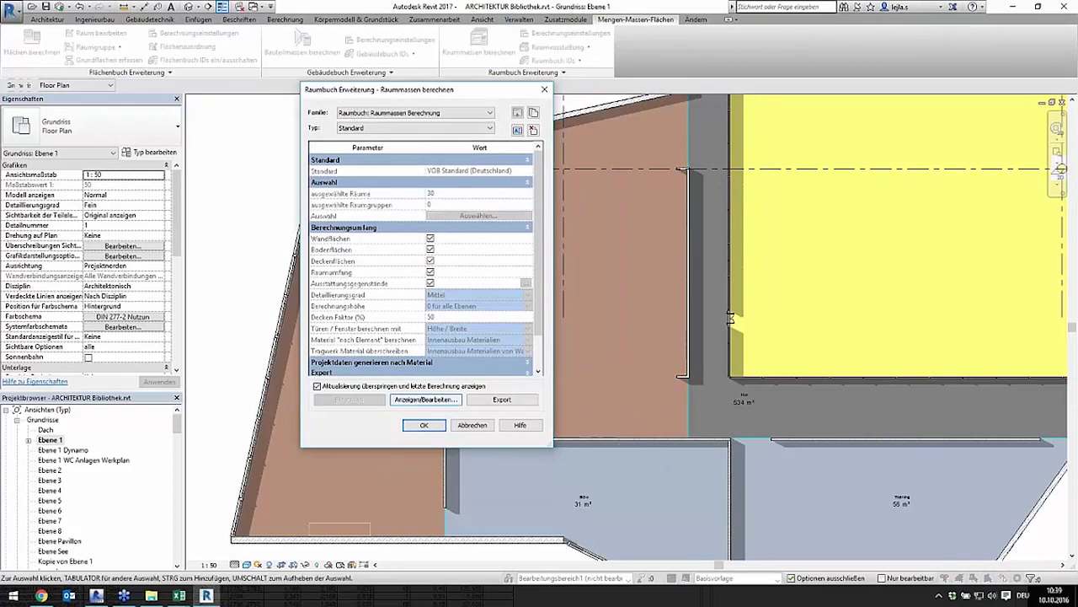
pyautogui.click(444, 401)
pyautogui.click(515, 301)
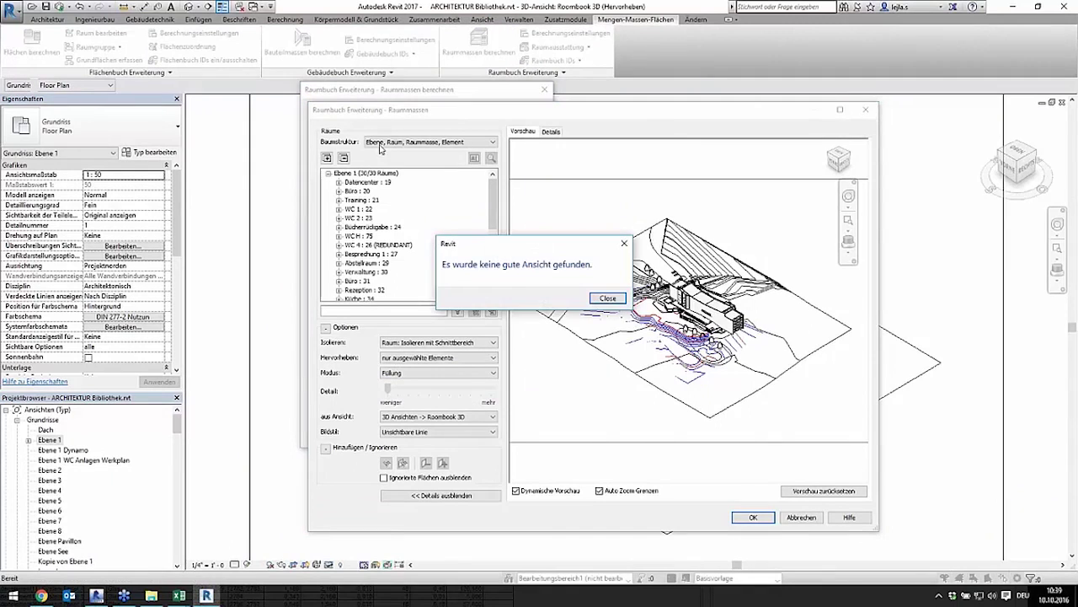
pyautogui.click(606, 298)
# Expand Datencenter's wall surfaces, preview Wand1 and set the preview style to Drahtmodell
pyautogui.moveTo(494, 198)
pyautogui.mouseDown()
pyautogui.moveTo(501, 262)
pyautogui.moveTo(499, 216)
pyautogui.mouseUp()
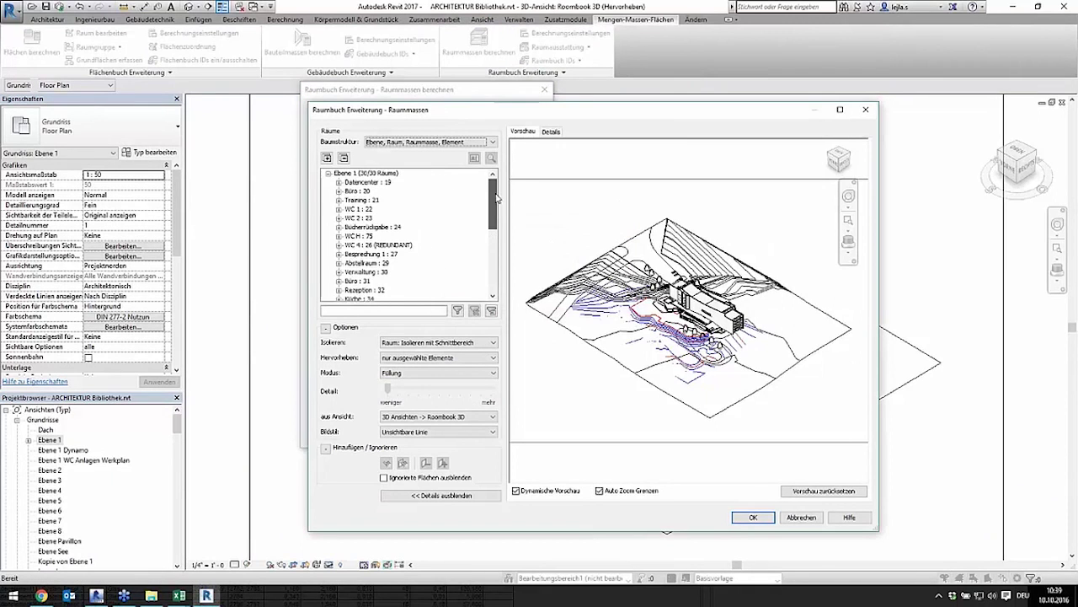
pyautogui.click(339, 182)
pyautogui.click(350, 191)
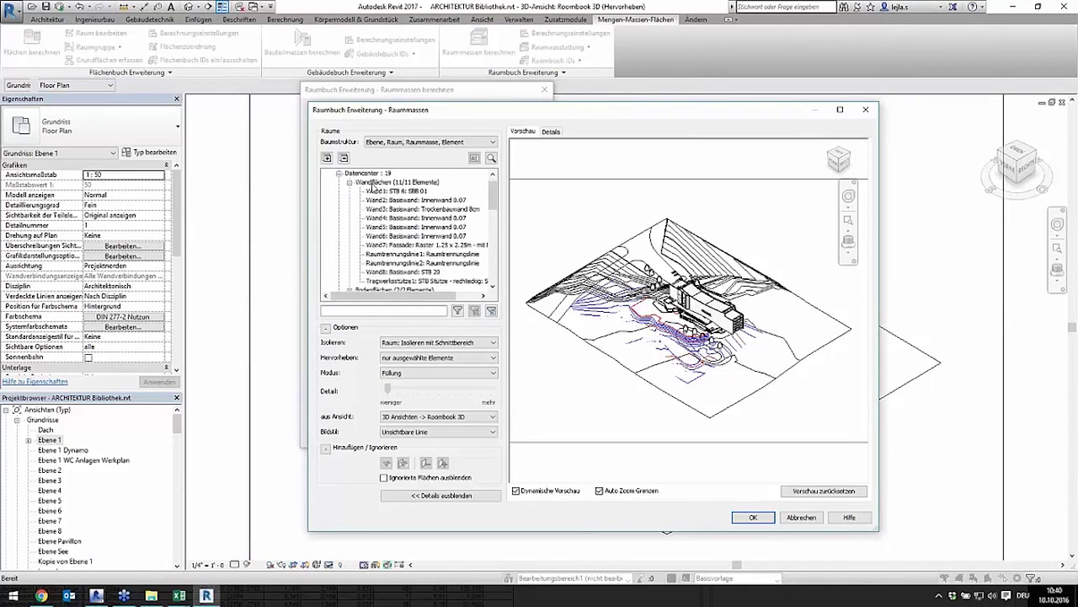
pyautogui.click(374, 191)
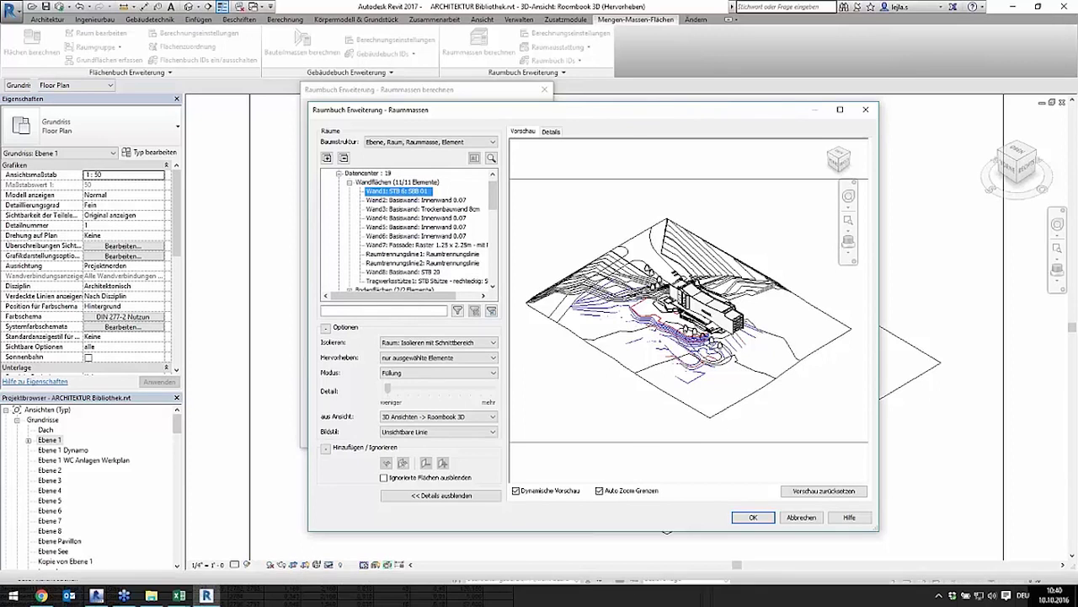
pyautogui.click(438, 431)
pyautogui.click(413, 440)
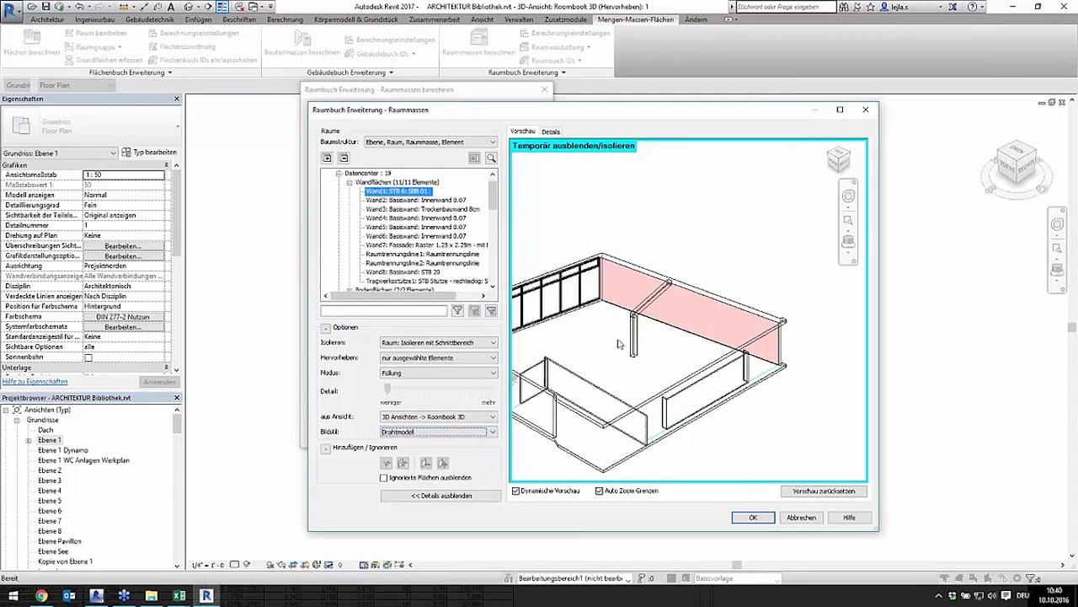
pyautogui.moveTo(605, 333); pyautogui.dragTo(692, 311, button='middle')
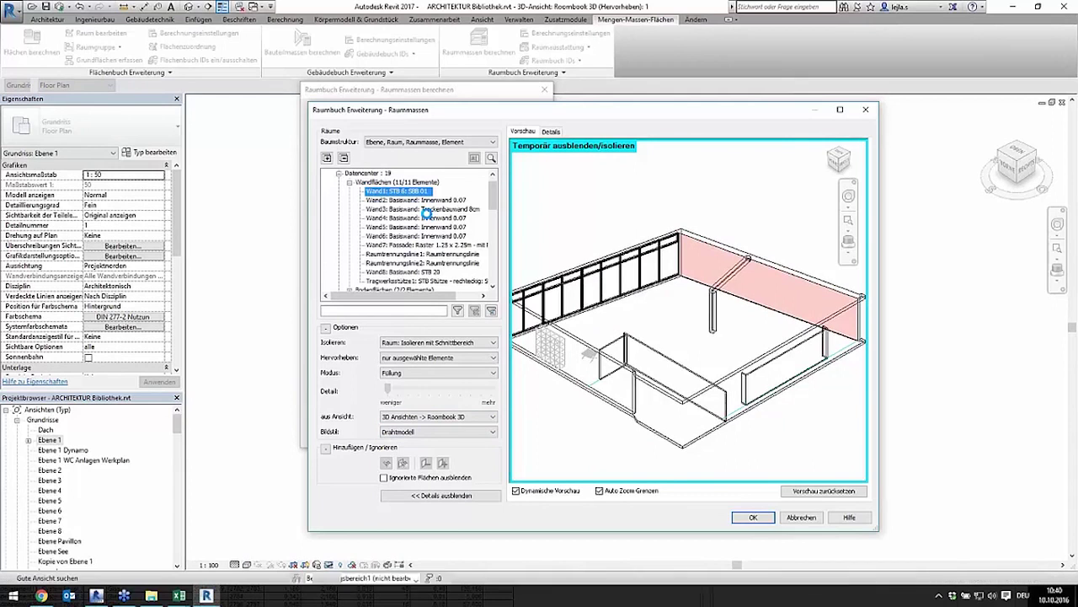
# Highlight Wand2 and then Wand3 (Trockenbauwand 8cm) in the preview
pyautogui.click(420, 199)
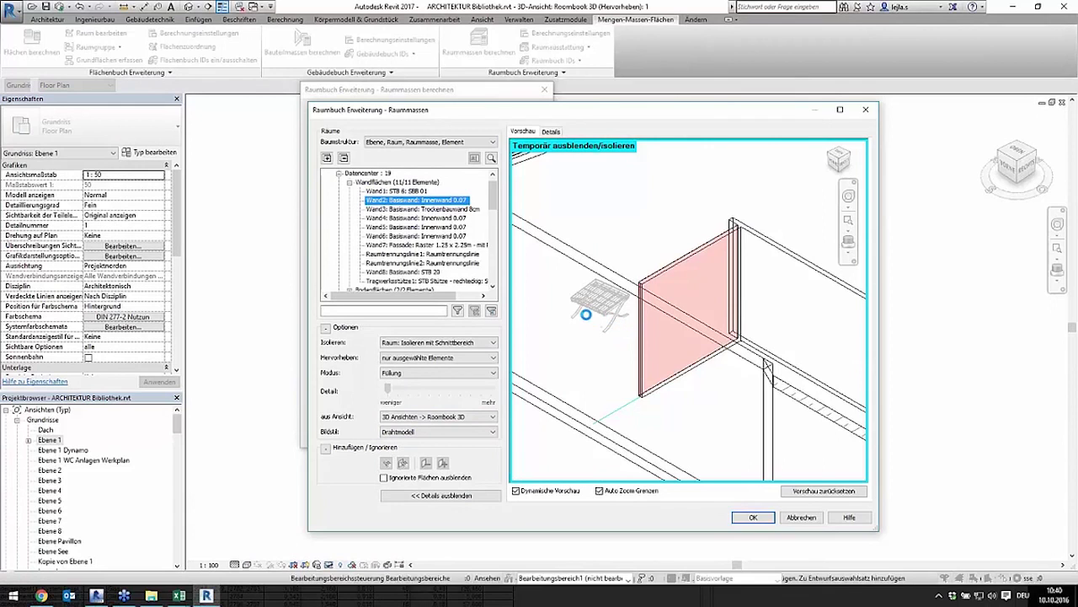
pyautogui.press('Down')
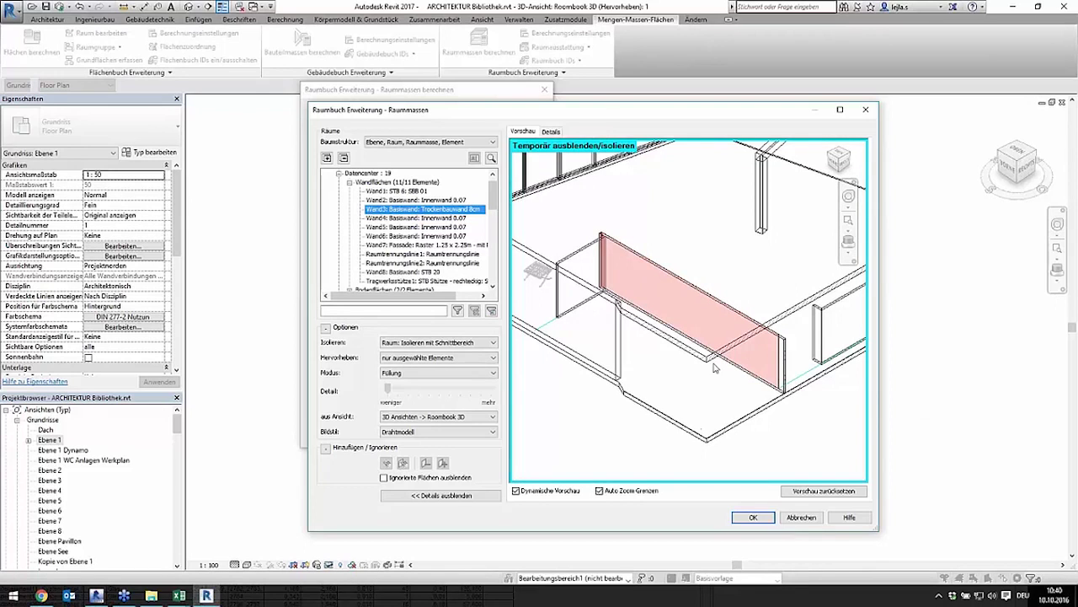
pyautogui.click(177, 596)
# In the Raumbuch_VOB_Standard1 workbook, look through the Bodenflächen, Deckenflächen and Raumumfang sheets
pyautogui.click(280, 566)
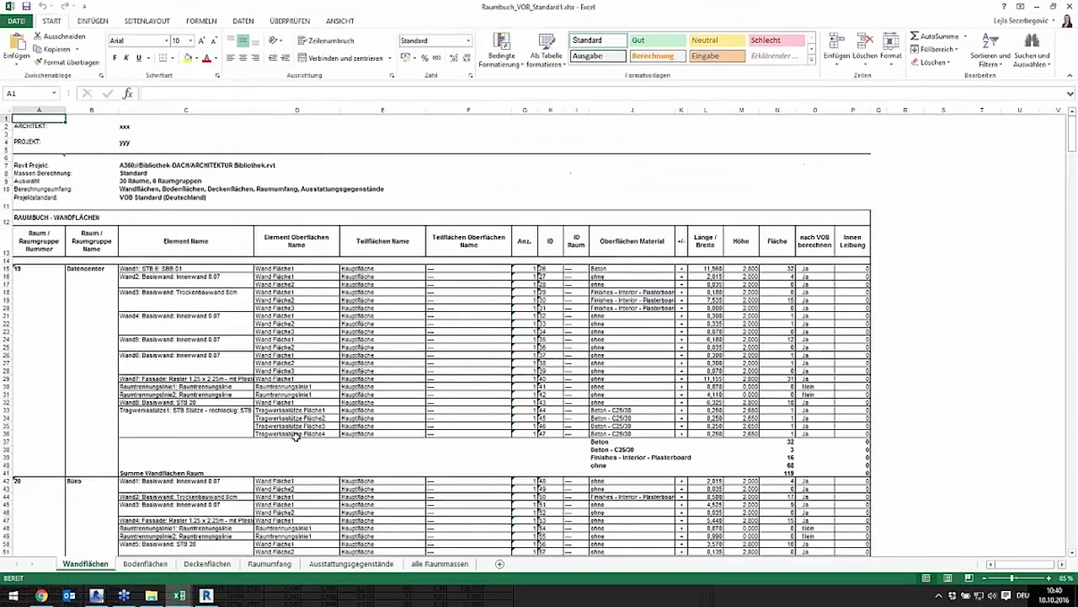
pyautogui.scroll(-9, 296, 434)
pyautogui.scroll(-2, 301, 421)
pyautogui.scroll(-1, 191, 288)
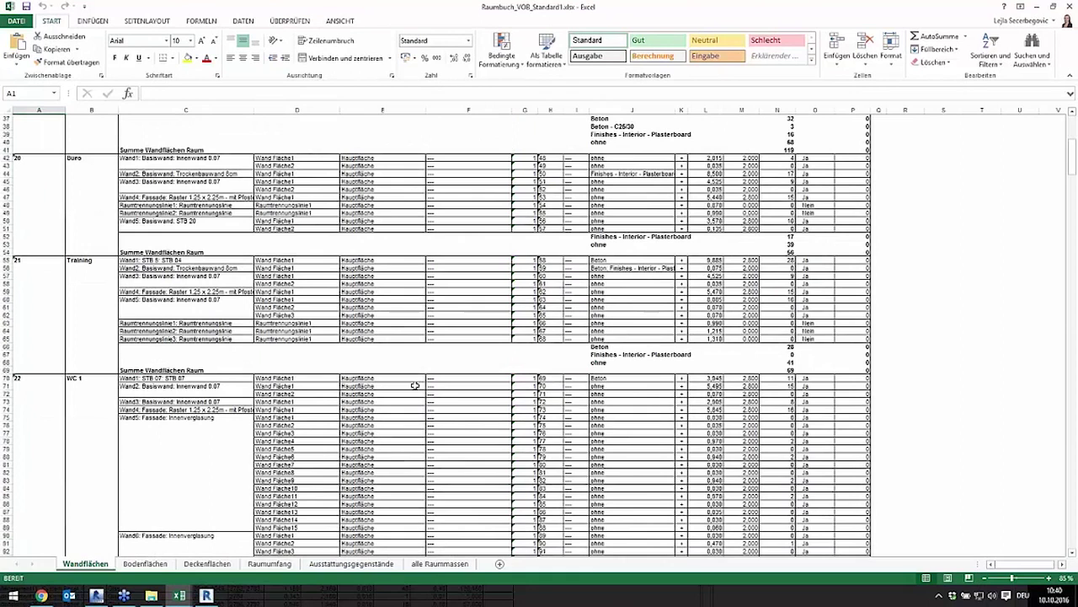
pyautogui.click(156, 563)
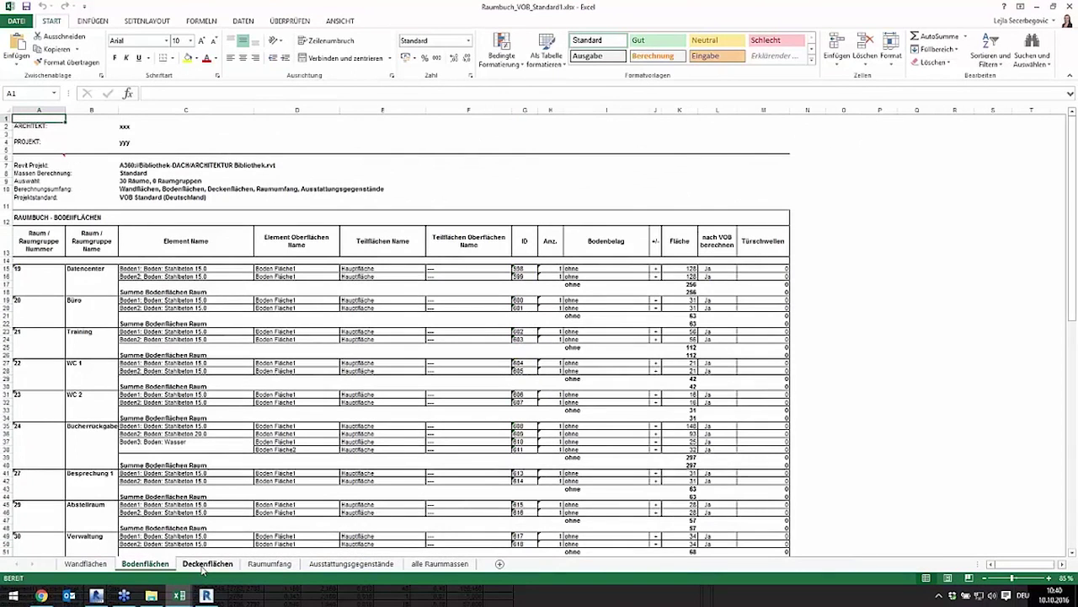
pyautogui.click(203, 566)
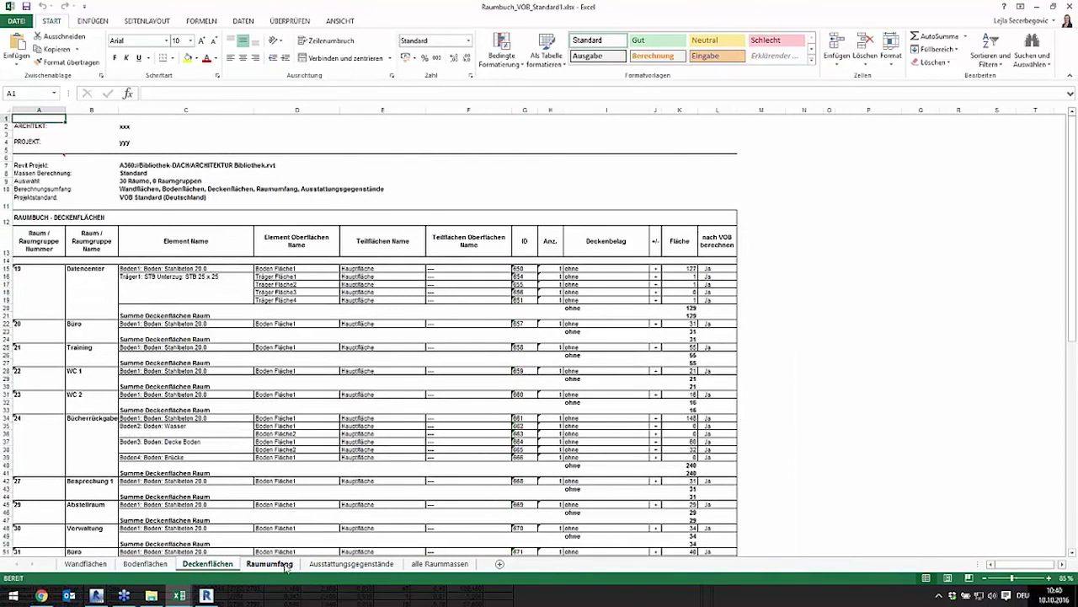
pyautogui.click(285, 566)
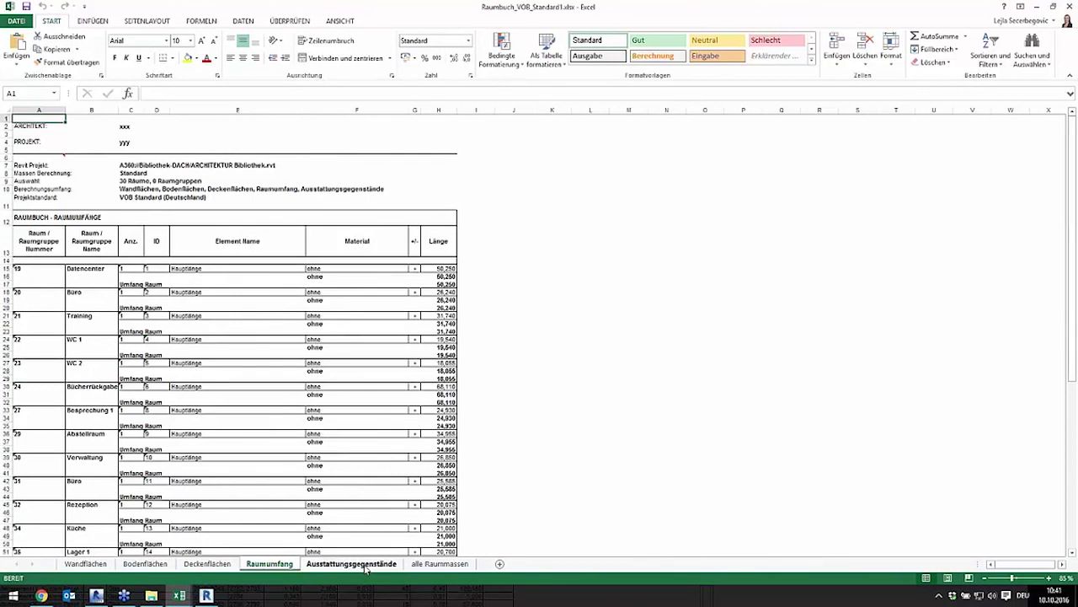
# Scroll the Ausstattungsgegenstände sheet to its project totals, then return to Revit's WC plan
pyautogui.click(367, 567)
pyautogui.scroll(-5, 494, 356)
pyautogui.scroll(-5, 501, 358)
pyautogui.scroll(5, 501, 358)
pyautogui.scroll(5, 502, 358)
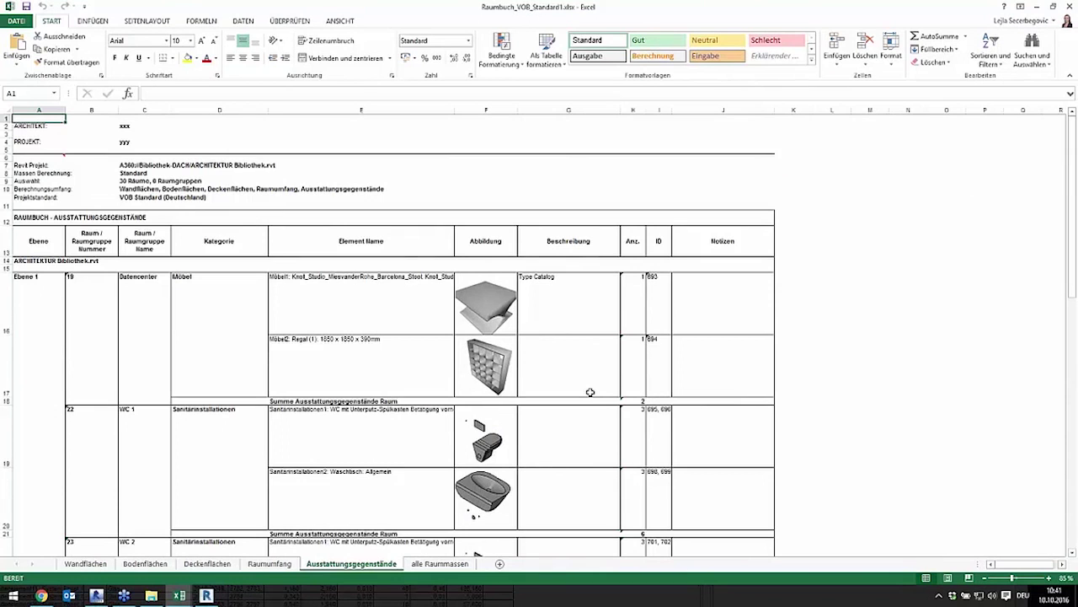
pyautogui.scroll(-2, 591, 392)
pyautogui.scroll(-2, 587, 390)
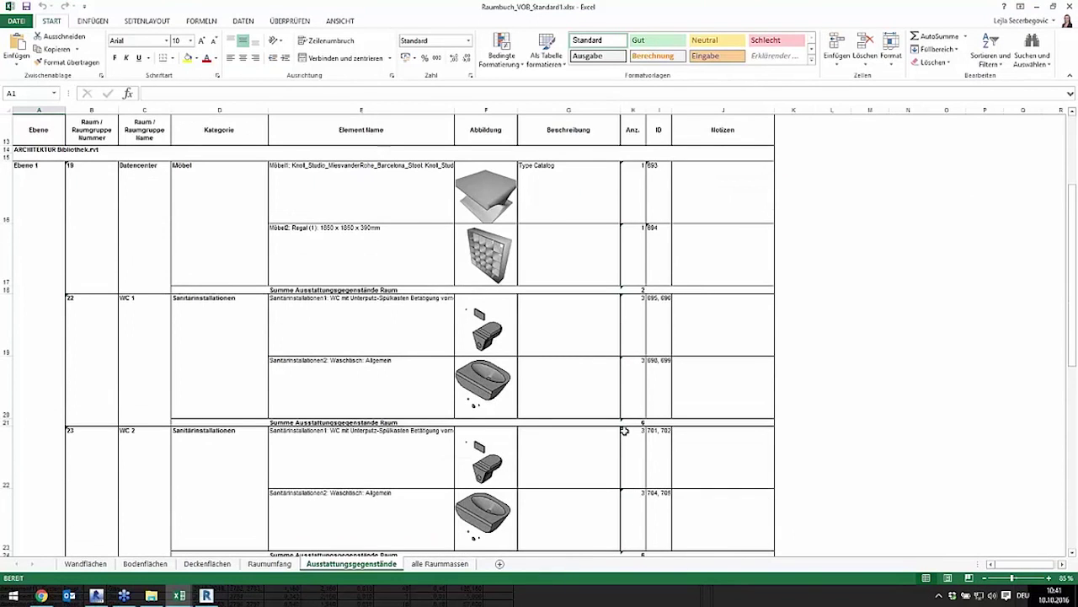
pyautogui.scroll(-4, 561, 369)
pyautogui.scroll(-3, 561, 369)
pyautogui.scroll(-4, 561, 371)
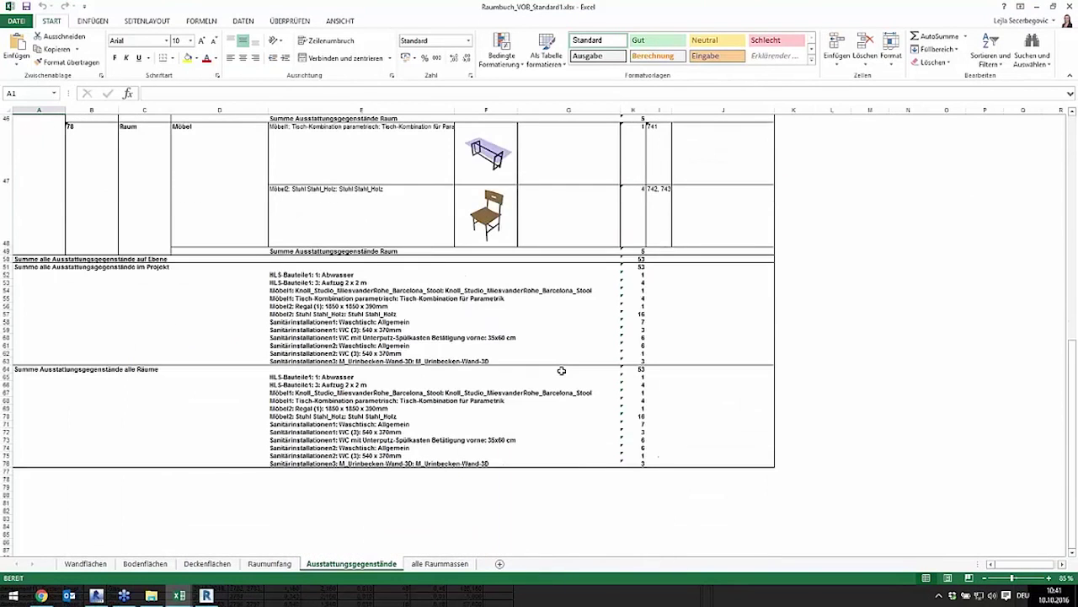
pyautogui.scroll(1, 561, 370)
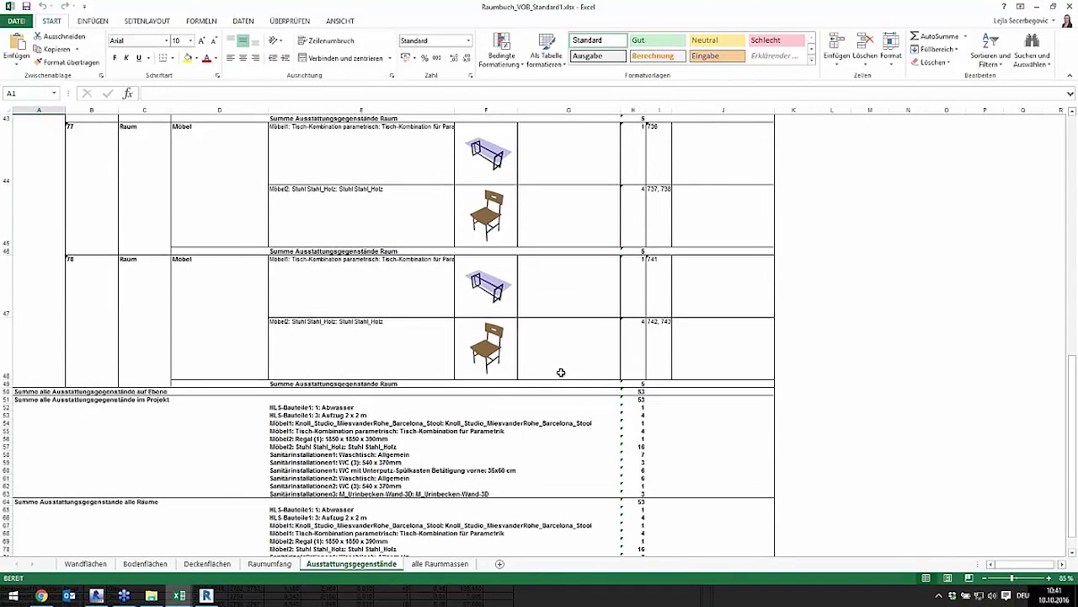
pyautogui.moveTo(179, 595)
pyautogui.click(206, 595)
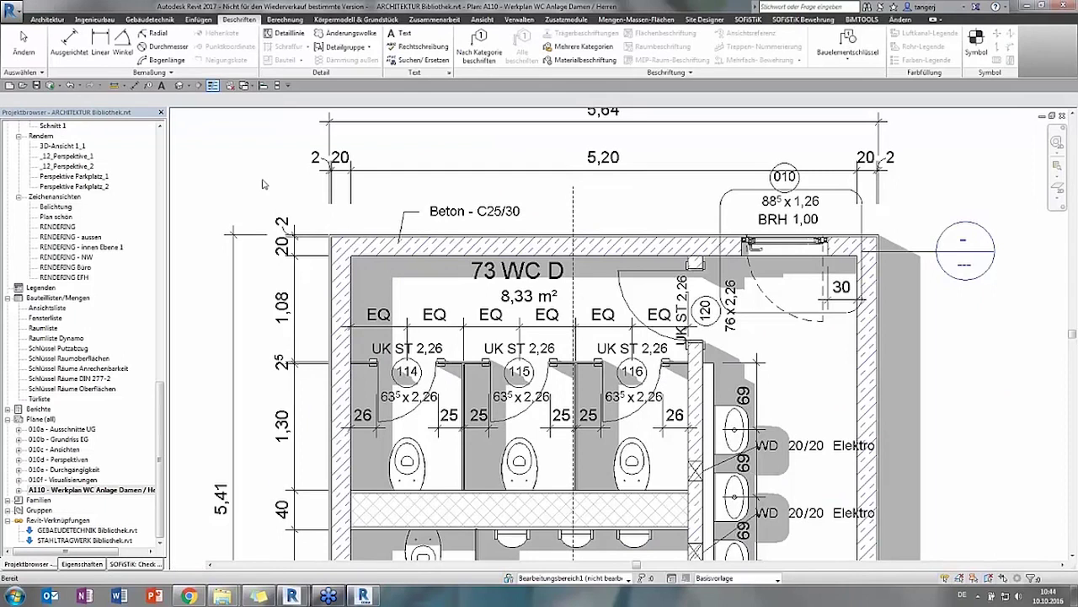
# Activate the 73 WC D plan view, try Fine detail, and dismiss the save and synchronize reminders
pyautogui.click(383, 215)
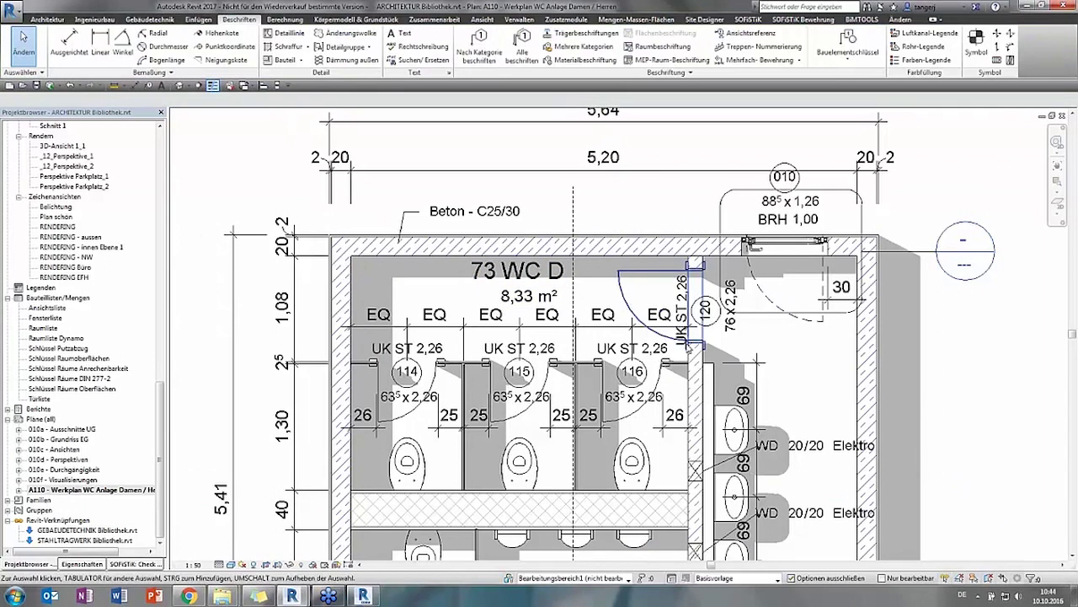
pyautogui.moveTo(741, 360); pyautogui.dragTo(714, 344, button='middle')
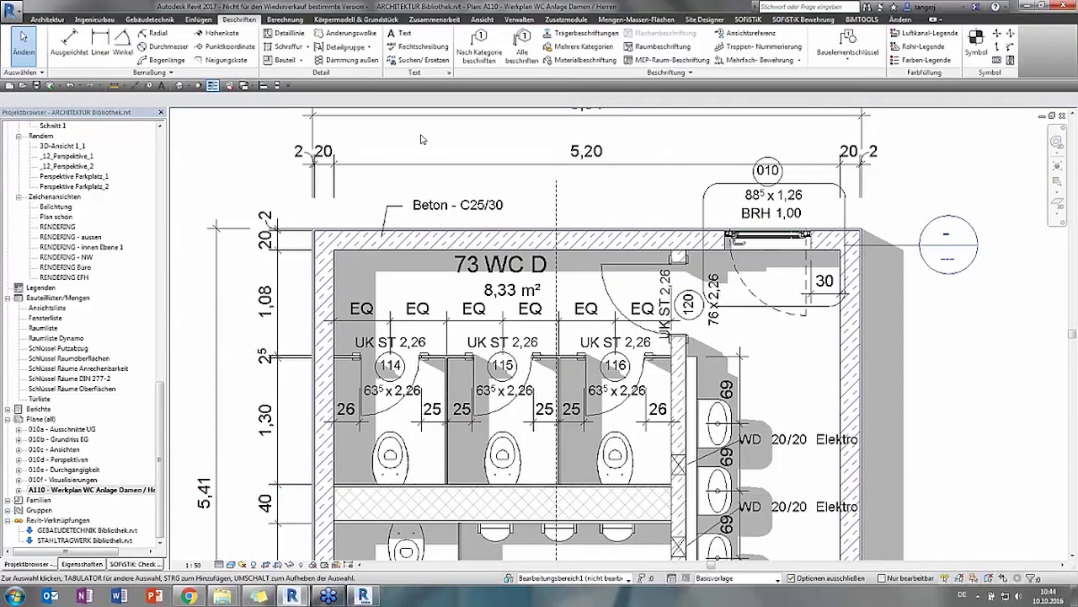
pyautogui.click(219, 564)
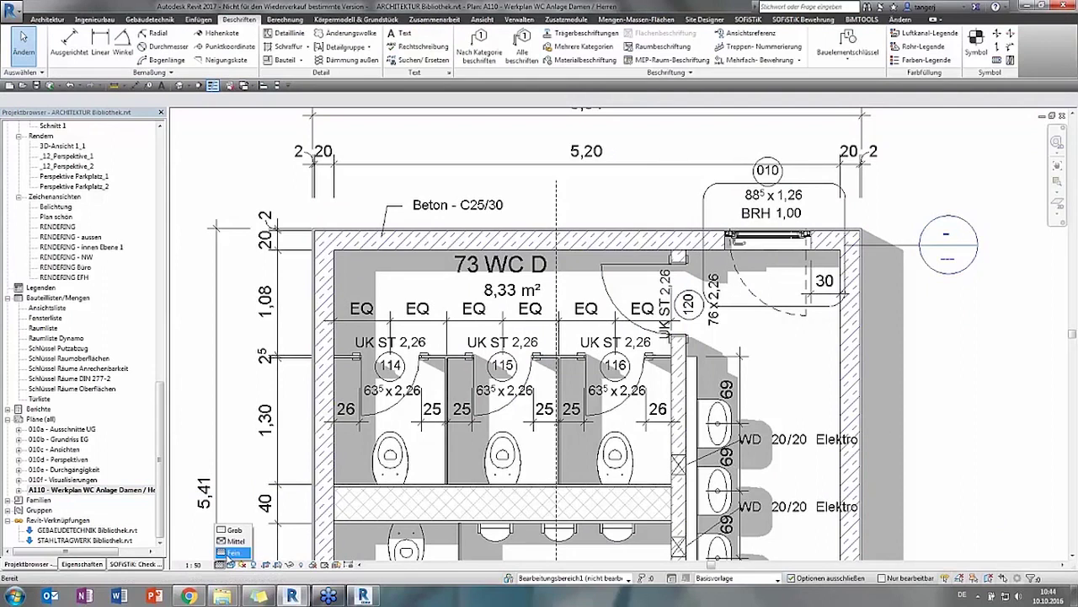
pyautogui.click(230, 550)
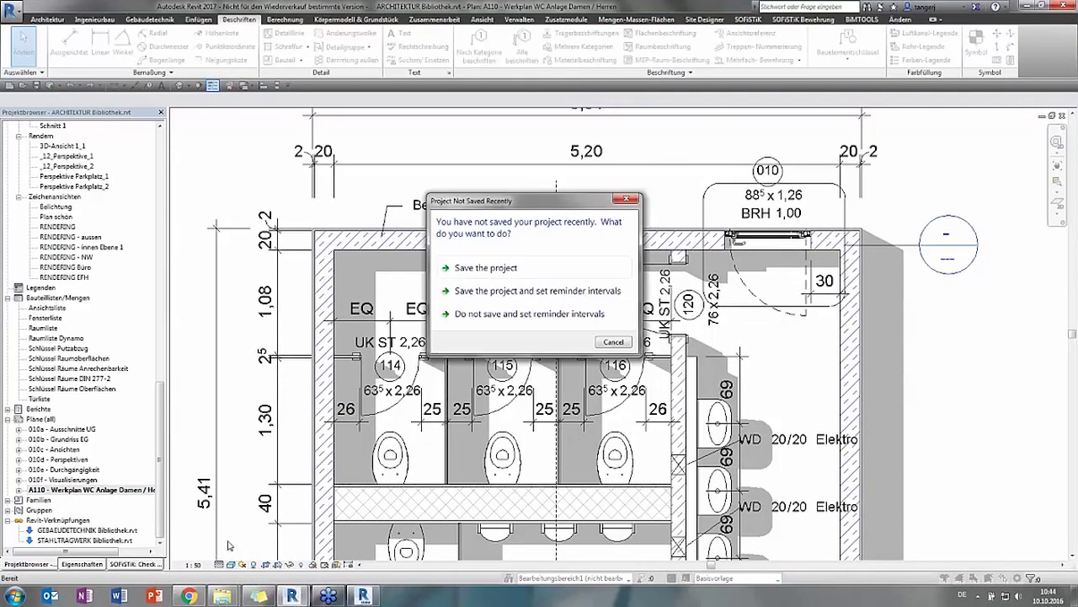
pyautogui.click(614, 341)
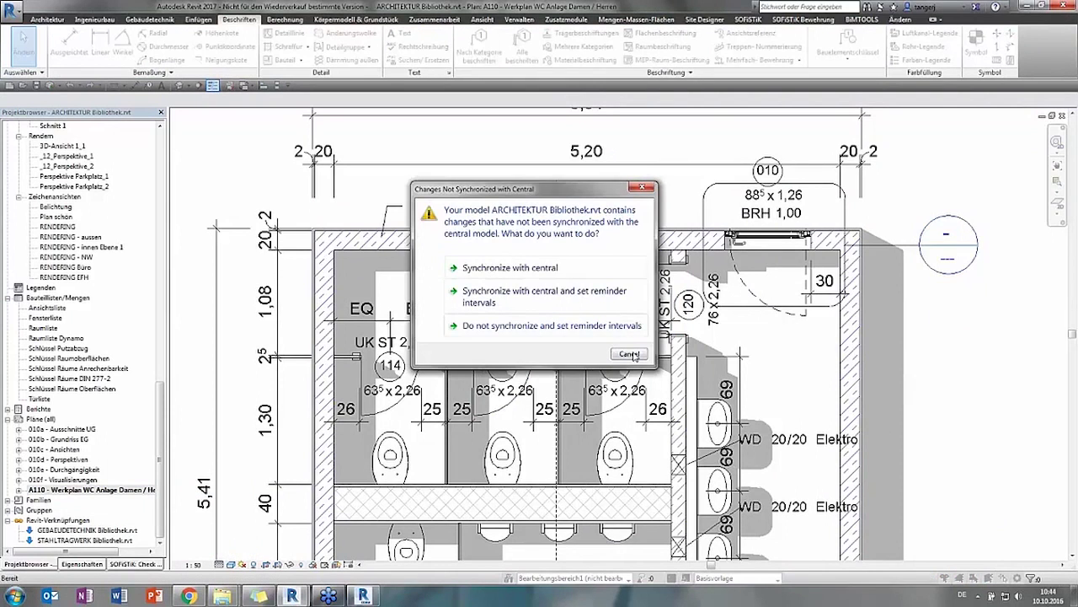
pyautogui.click(632, 353)
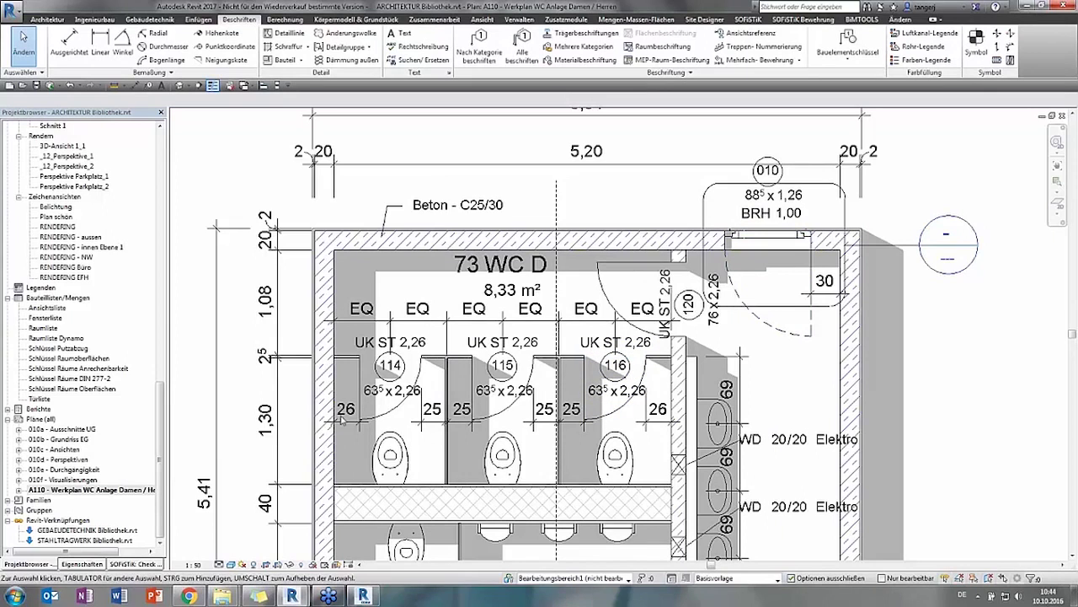
# Set the WC plan's detail level to Coarse (Grob) so walls show as solid black fills
pyautogui.click(228, 564)
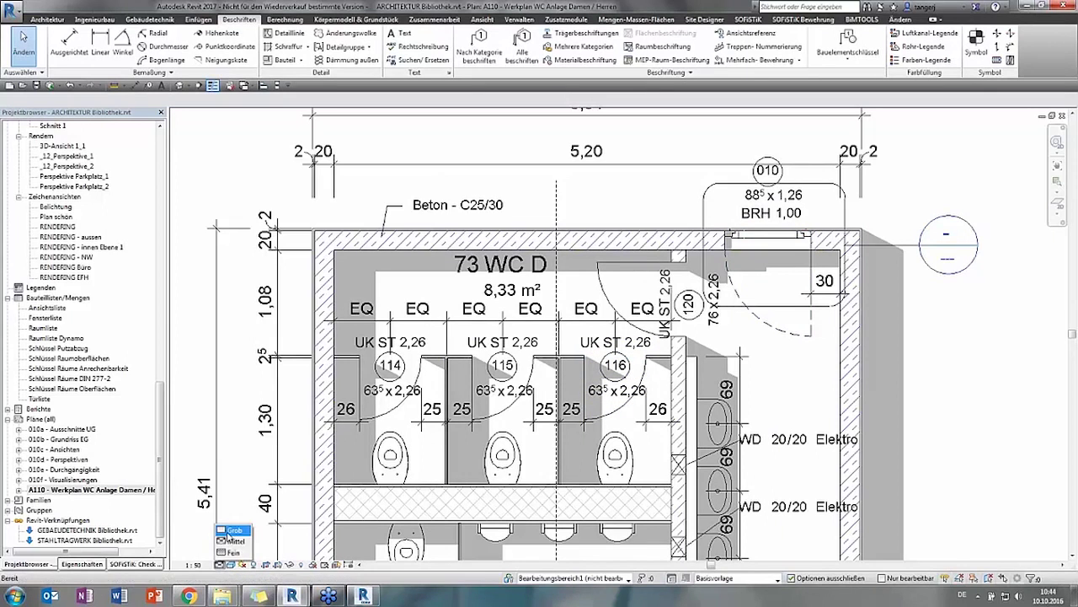
pyautogui.click(229, 531)
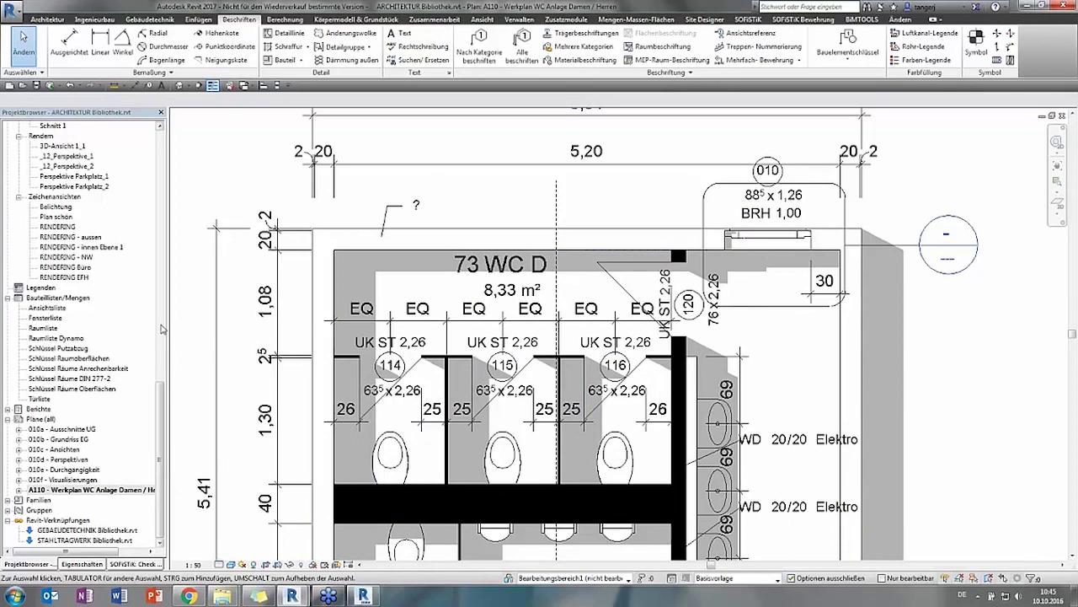
pyautogui.click(161, 329)
pyautogui.moveTo(161, 329); pyautogui.dragTo(160, 290)
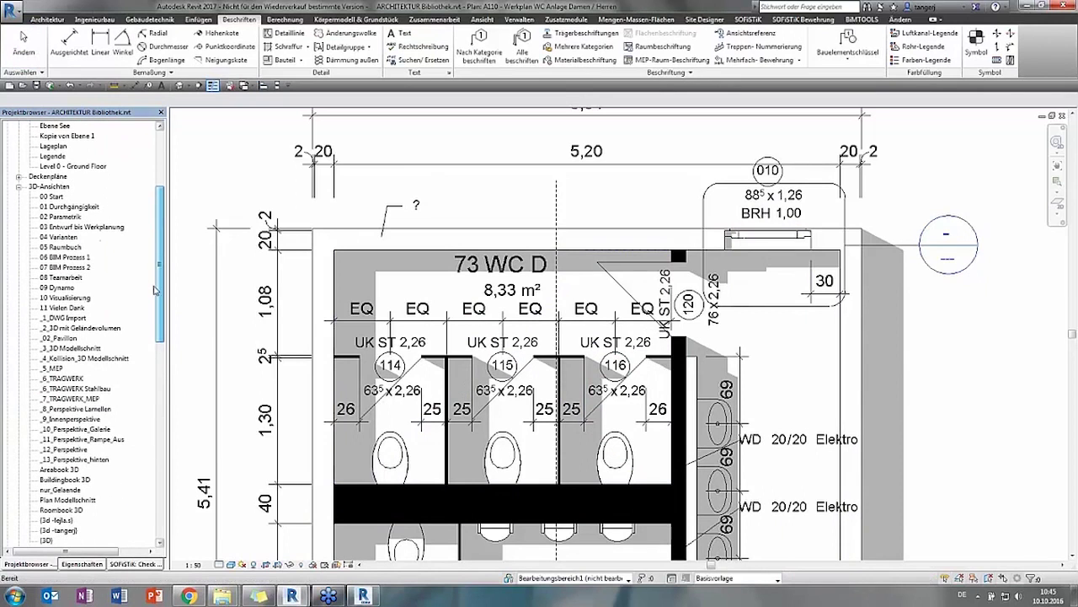
# Open the 06 BIM Prozess 1 3D view and select, then deselect, the BIM workflow image
pyautogui.doubleClick(74, 257)
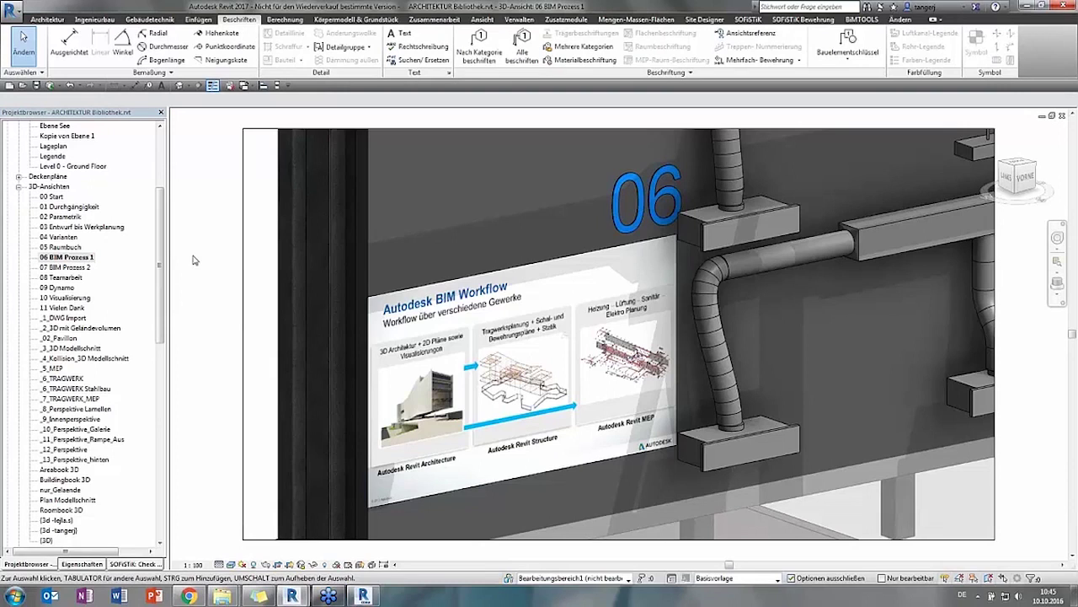
pyautogui.click(512, 371)
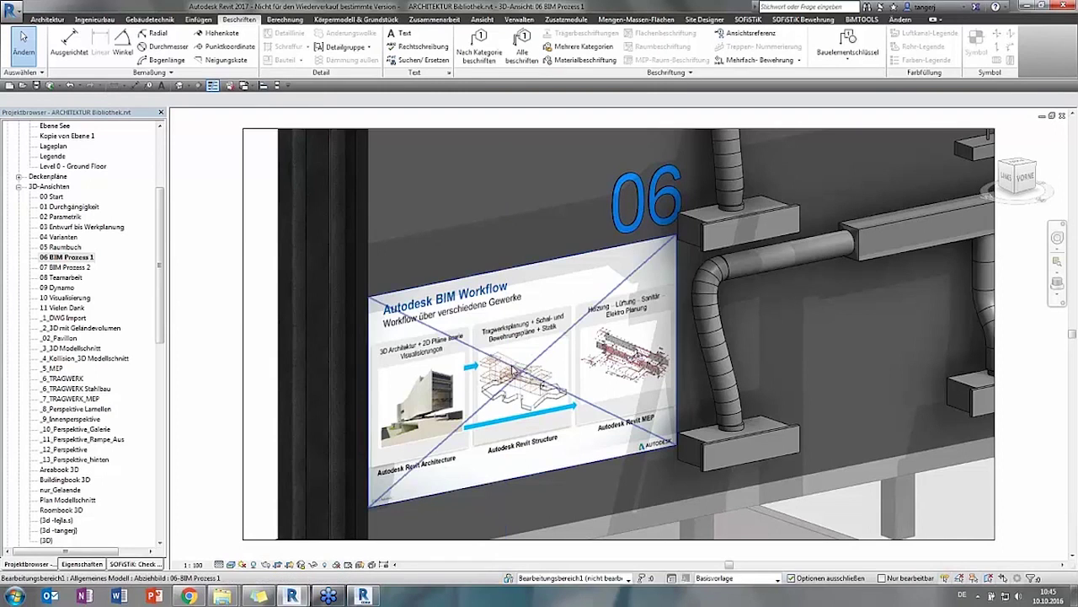
pyautogui.click(477, 495)
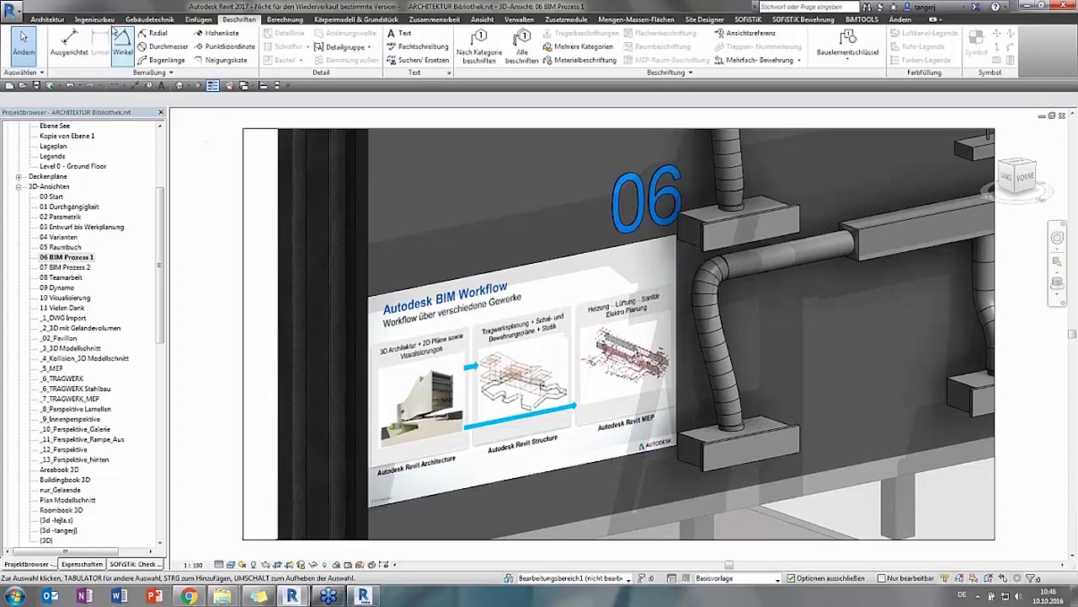
# Browse the Architektur, Ingenieurbau and Gebäudetechnik ribbon tools
pyautogui.click(52, 19)
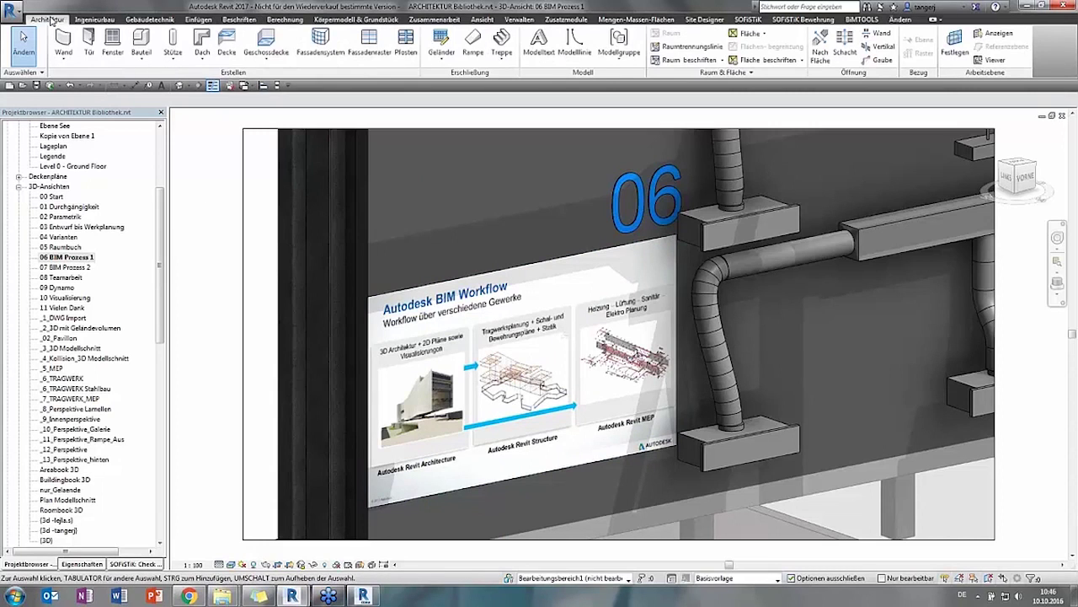
pyautogui.click(98, 21)
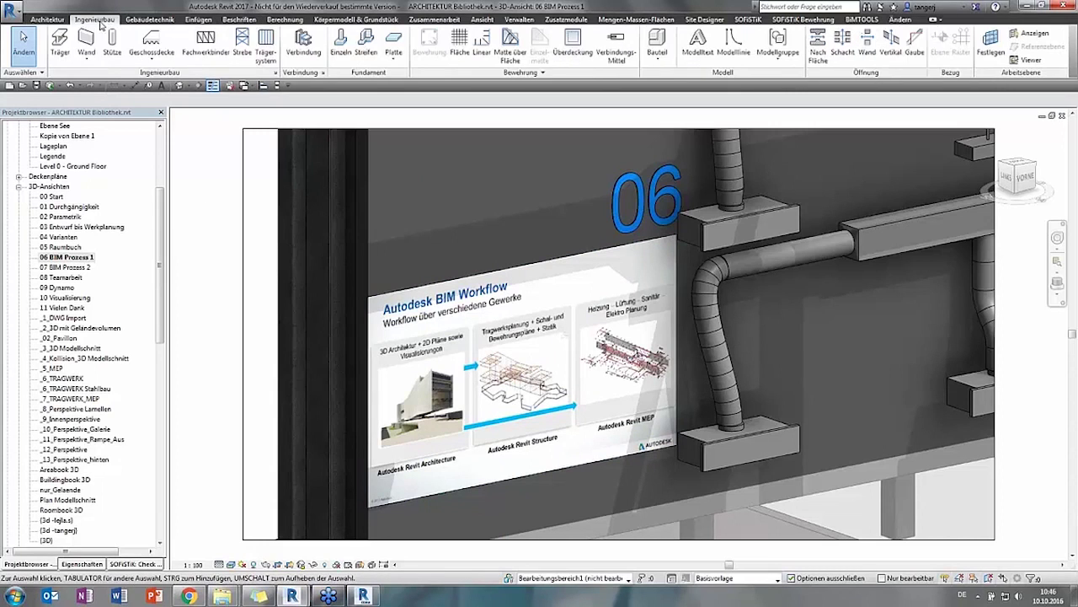
pyautogui.click(152, 19)
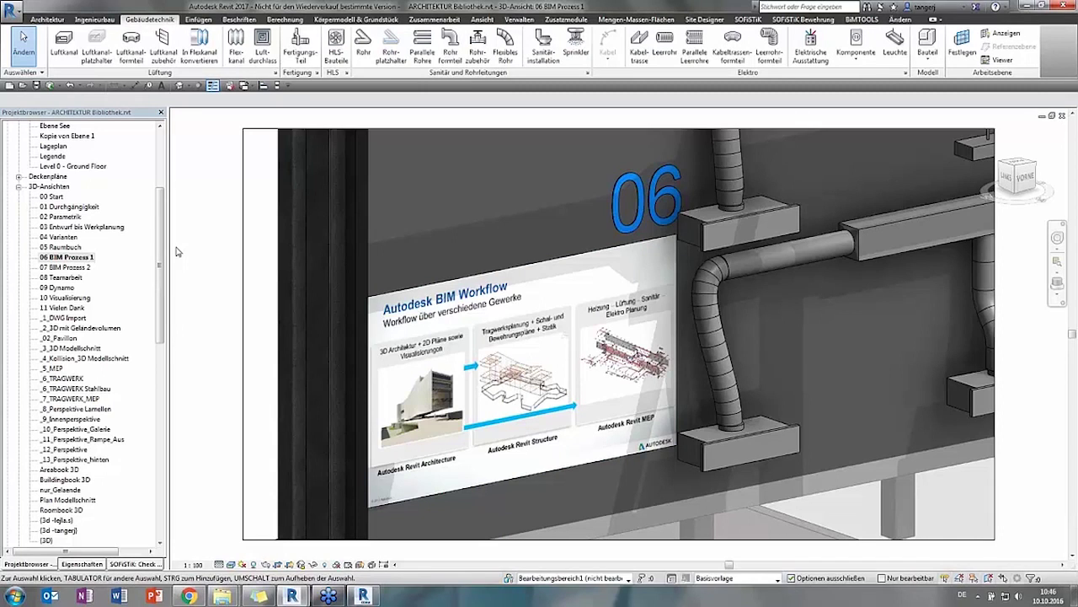
pyautogui.click(156, 315)
pyautogui.scroll(-3, 85, 354)
# Open the _6_TRAGWERK 3D view, then the _5_MEP 3D view
pyautogui.doubleClick(74, 289)
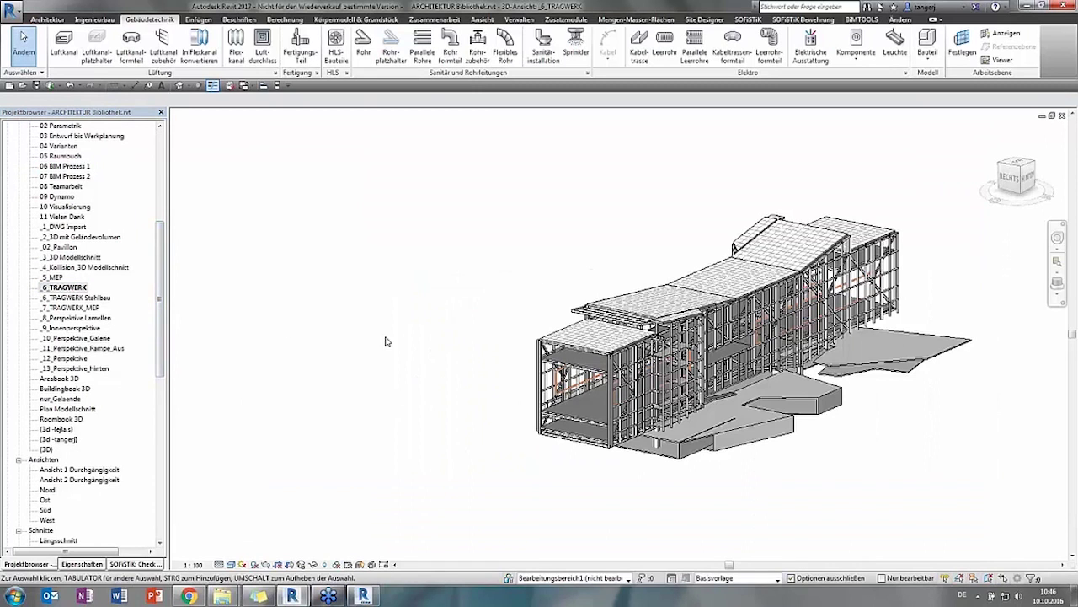
pyautogui.moveTo(386, 340); pyautogui.dragTo(281, 368, button='middle')
pyautogui.click(61, 279)
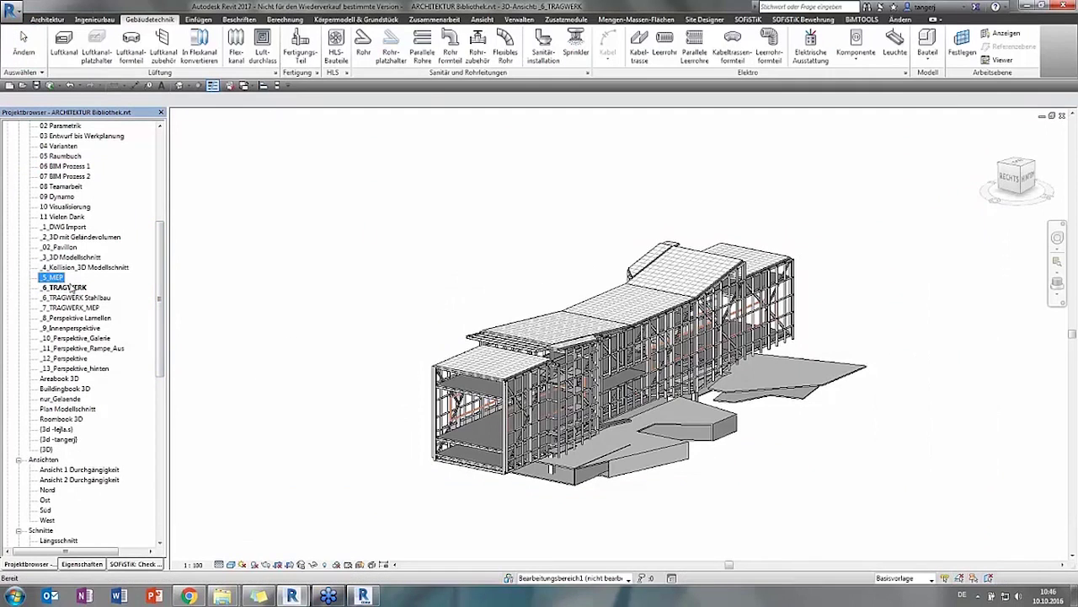
pyautogui.press('Return')
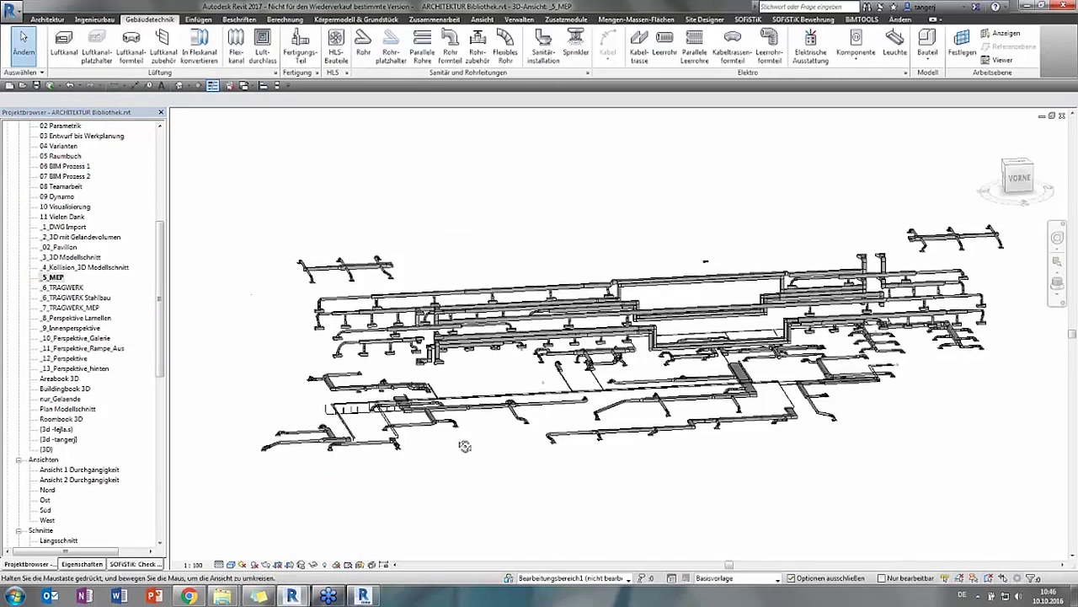
# Orbit and zoom the duct network, then open the _6_TRAGWERK Stahlbau 3D view
pyautogui.keyDown('shift'); pyautogui.moveTo(465, 445); pyautogui.dragTo(560, 450, button='middle'); pyautogui.keyUp('shift')
pyautogui.scroll(3, 567, 454)
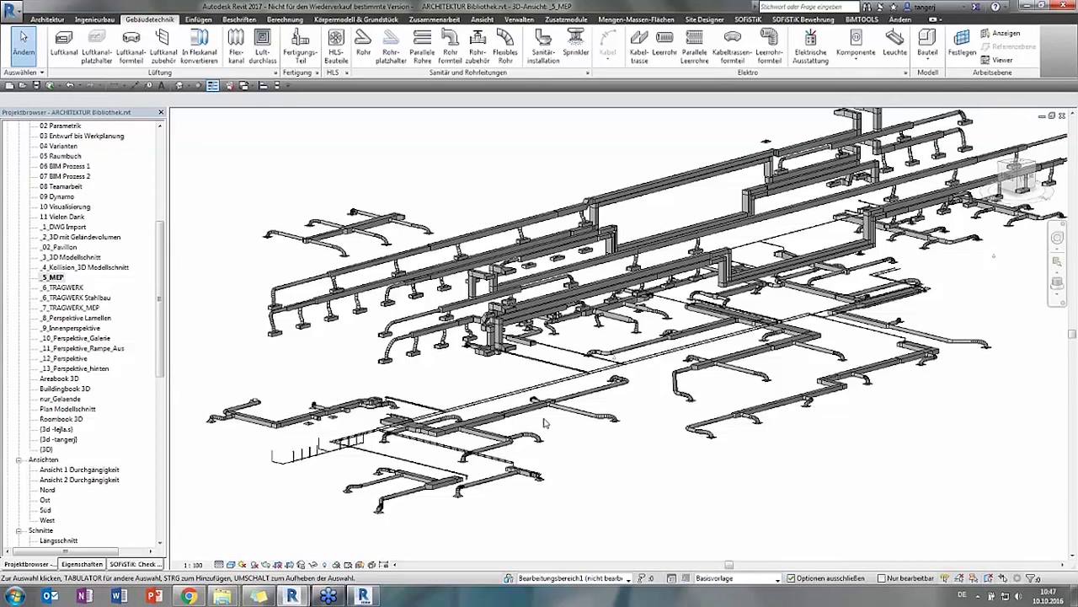
pyautogui.doubleClick(74, 298)
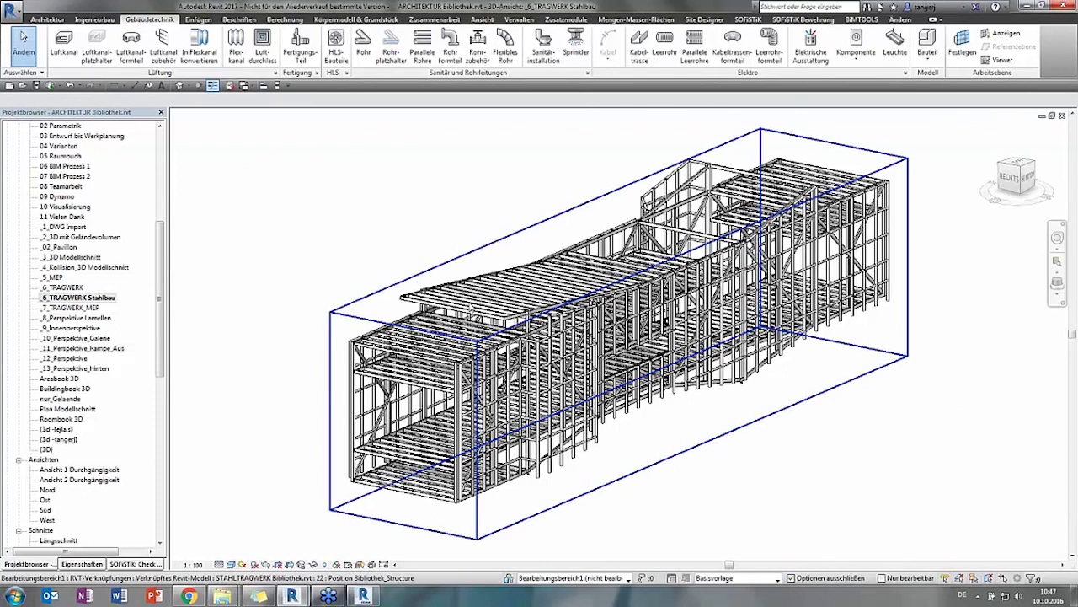
# Switch to the STAHLTRAGWERK Bibliothek project and open its Modellschnitt 3D view
pyautogui.click(539, 379)
pyautogui.click(307, 489)
pyautogui.moveTo(292, 595)
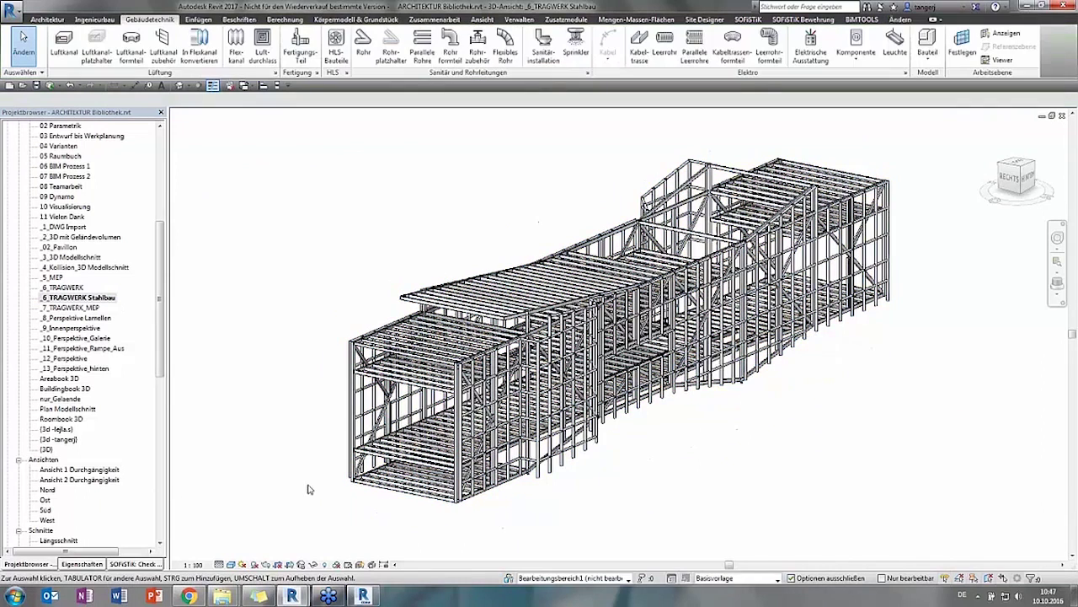
pyautogui.click(266, 545)
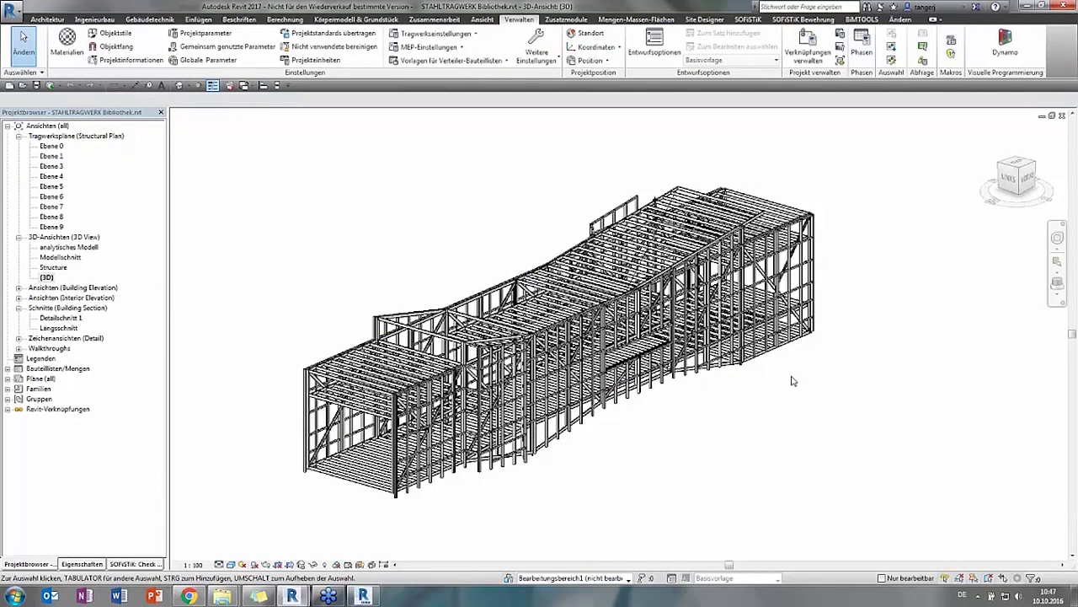
pyautogui.scroll(1, 794, 379)
pyautogui.doubleClick(73, 258)
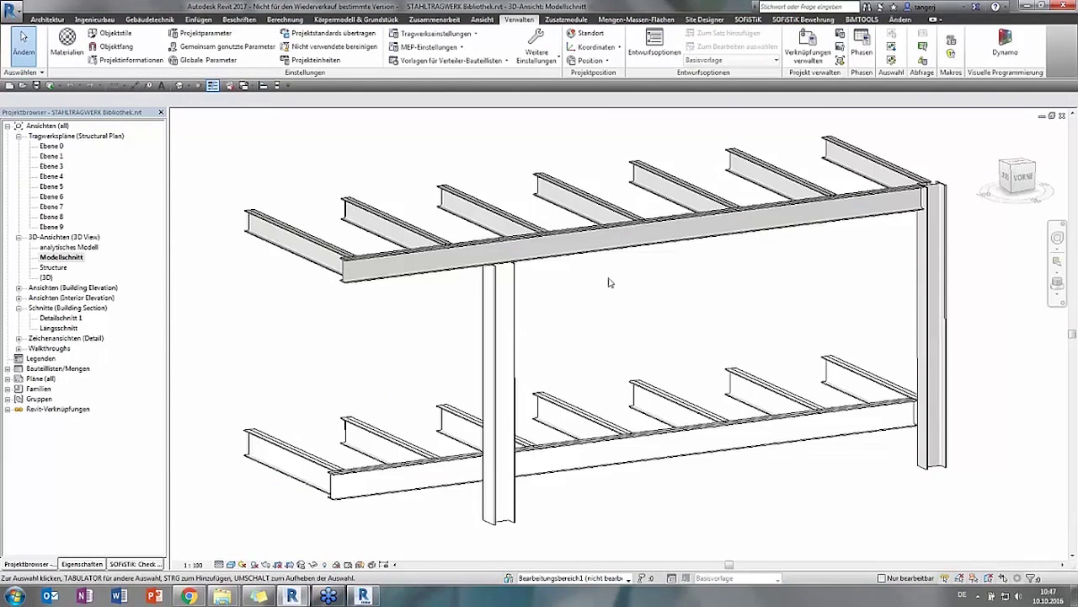
# Pan, zoom and orbit to frame the beam-column corner with its I-beam girders and joists
pyautogui.moveTo(740, 302)
pyautogui.mouseDown(button='middle')
pyautogui.moveTo(597, 325)
pyautogui.moveTo(589, 336)
pyautogui.mouseUp(button='middle')
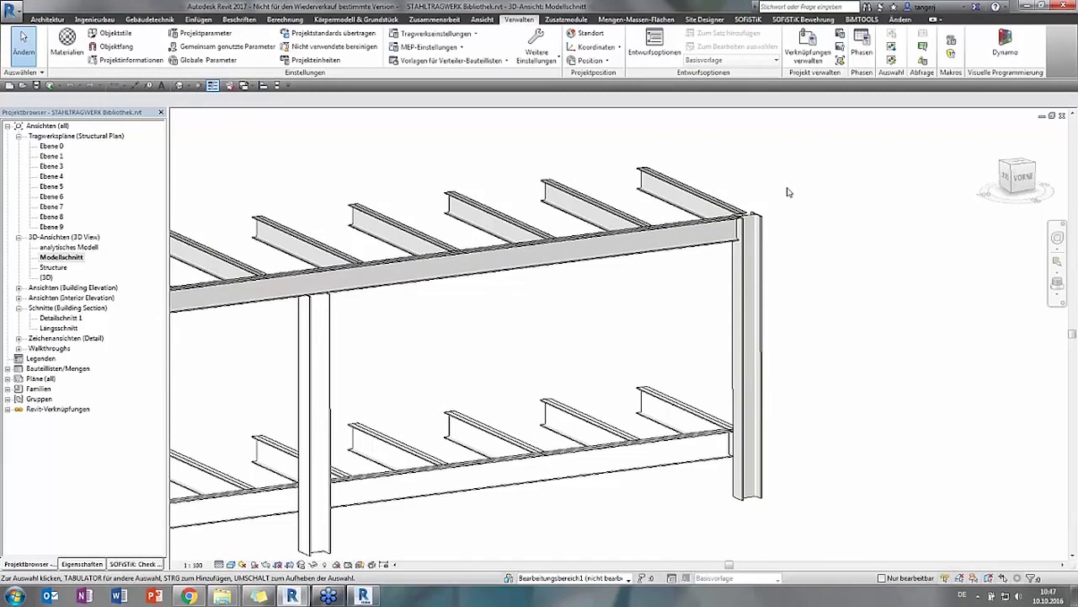
pyautogui.scroll(2, 758, 220)
pyautogui.scroll(2, 725, 253)
pyautogui.scroll(1, 506, 329)
pyautogui.moveTo(492, 352)
pyautogui.keyDown('shift'); pyautogui.mouseDown(button='middle')
pyautogui.moveTo(551, 346)
pyautogui.moveTo(725, 369)
pyautogui.moveTo(609, 353)
pyautogui.moveTo(683, 392)
pyautogui.moveTo(718, 262)
pyautogui.moveTo(758, 295)
pyautogui.mouseUp(button='middle'); pyautogui.keyUp('shift')
pyautogui.scroll(1, 533, 300)
pyautogui.scroll(2, 519, 292)
pyautogui.scroll(-2, 527, 354)
pyautogui.moveTo(563, 356); pyautogui.dragTo(729, 378, button='middle')
pyautogui.scroll(2, 729, 378)
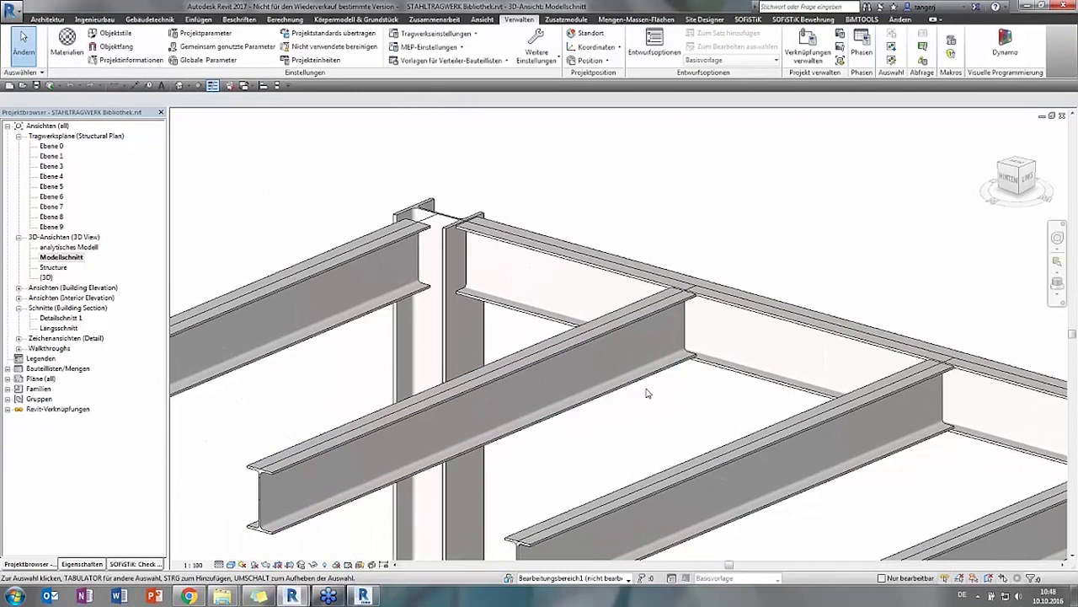
pyautogui.scroll(-1, 618, 381)
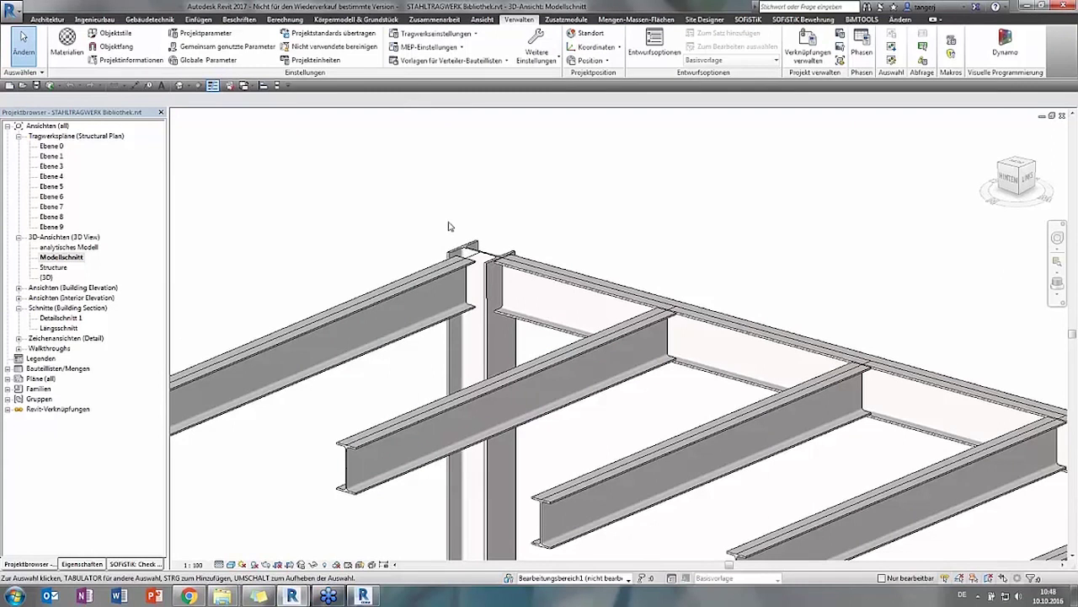
pyautogui.scroll(2, 583, 246)
pyautogui.scroll(1, 613, 241)
pyautogui.scroll(1, 548, 197)
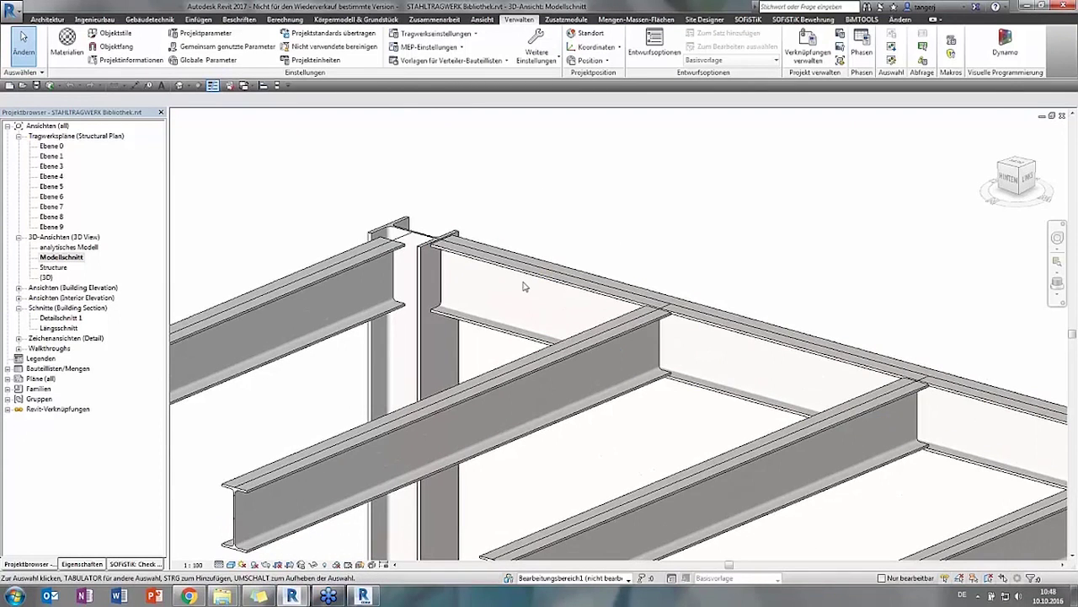
# Start a steel connection and pick the column and the back-edge beam
pyautogui.click(94, 18)
pyautogui.click(287, 46)
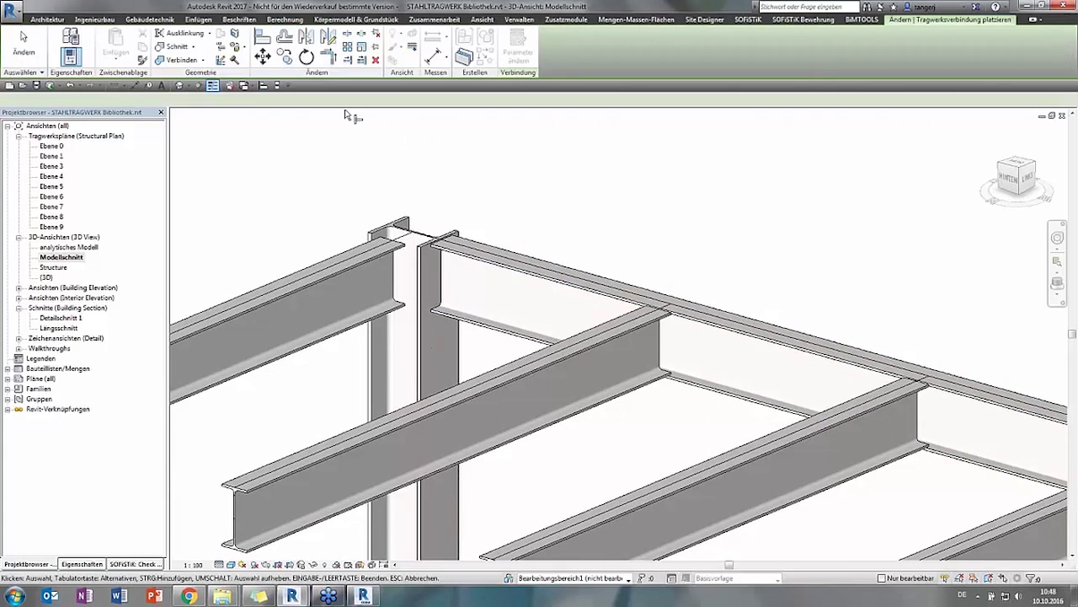
pyautogui.click(427, 336)
pyautogui.click(506, 266)
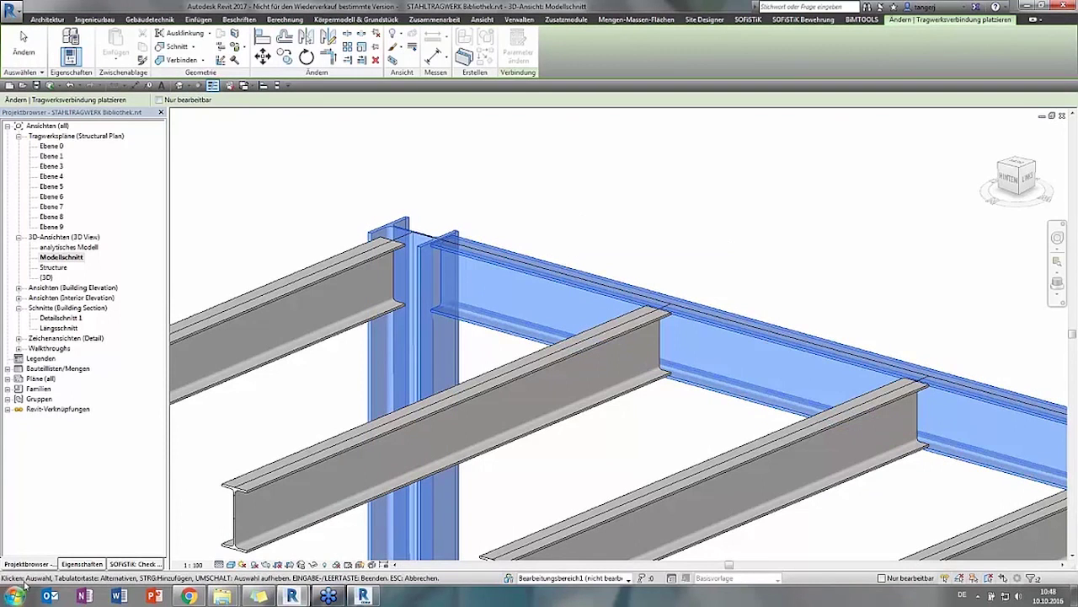
# Choose the 'Rahmenecke geschraubt mit Voute' connection type and place it on the members
pyautogui.click(82, 564)
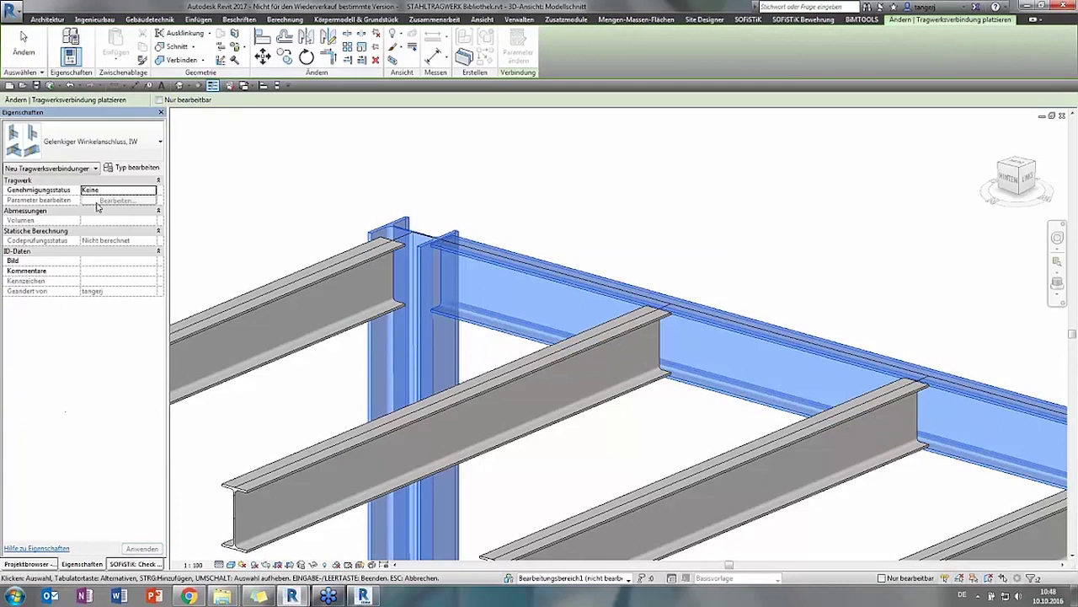
pyautogui.click(74, 144)
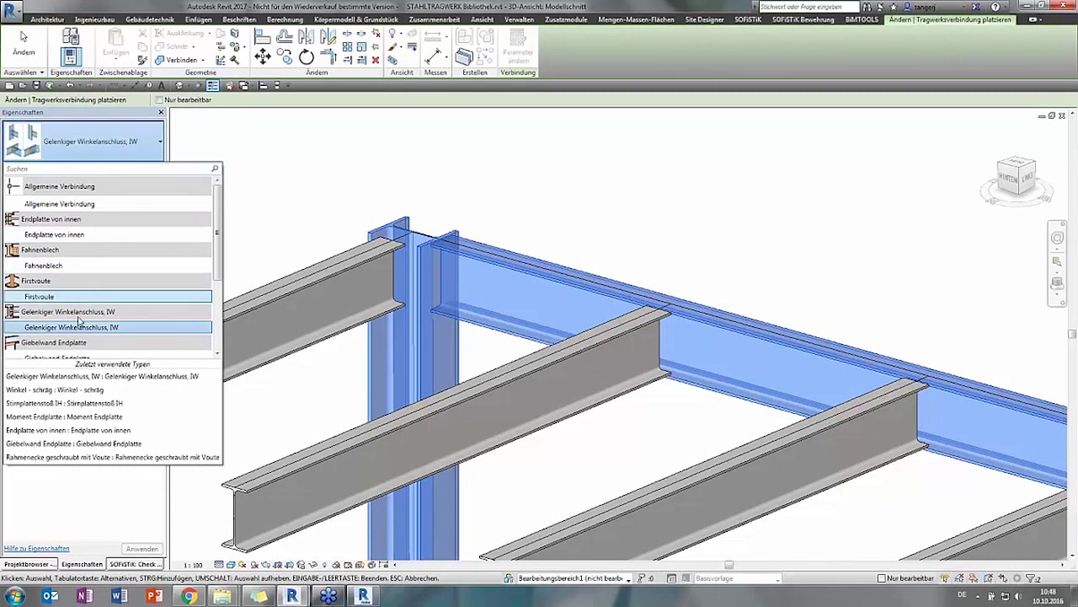
pyautogui.scroll(-2, 79, 328)
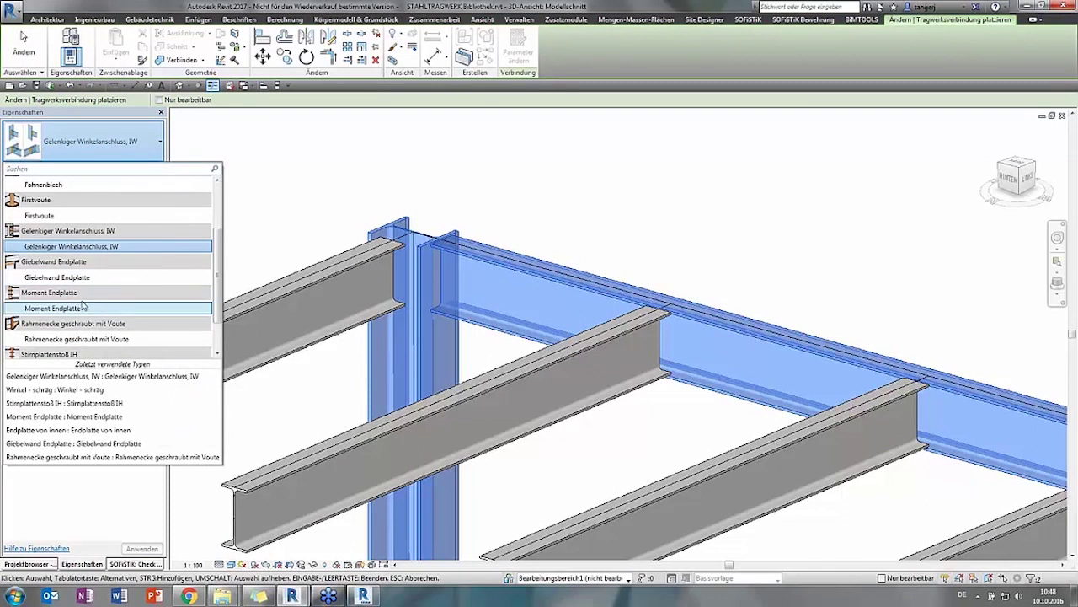
pyautogui.scroll(-1, 84, 305)
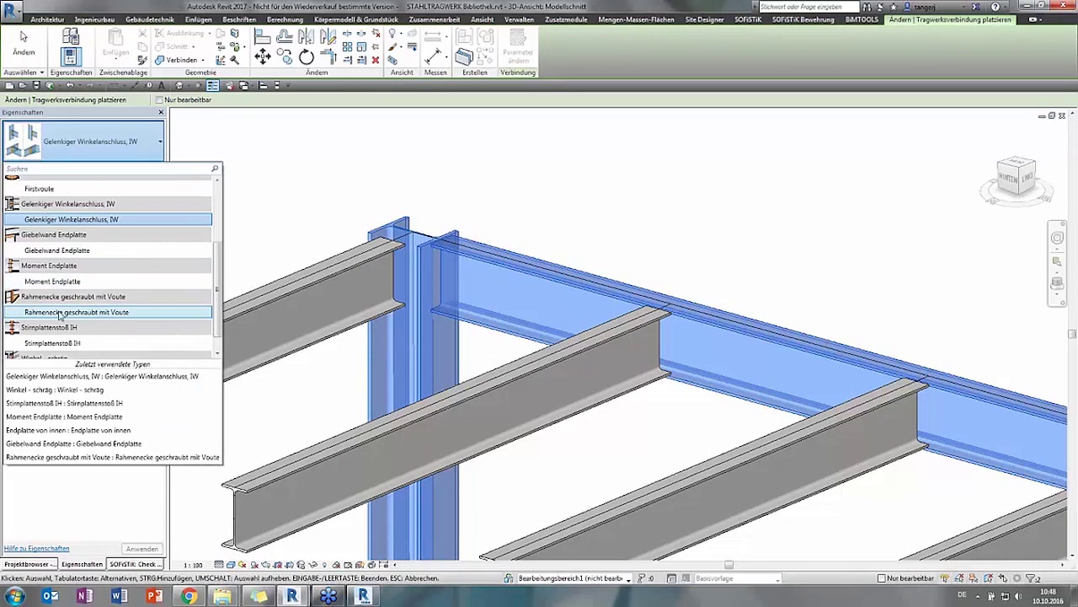
pyautogui.click(63, 314)
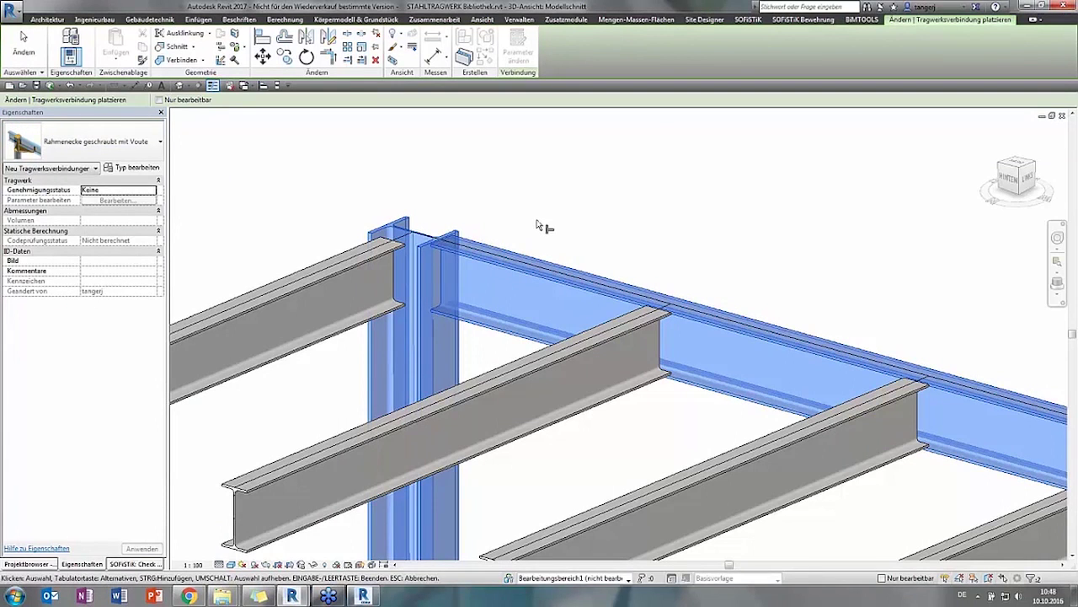
pyautogui.press('Return')
pyautogui.click(589, 237)
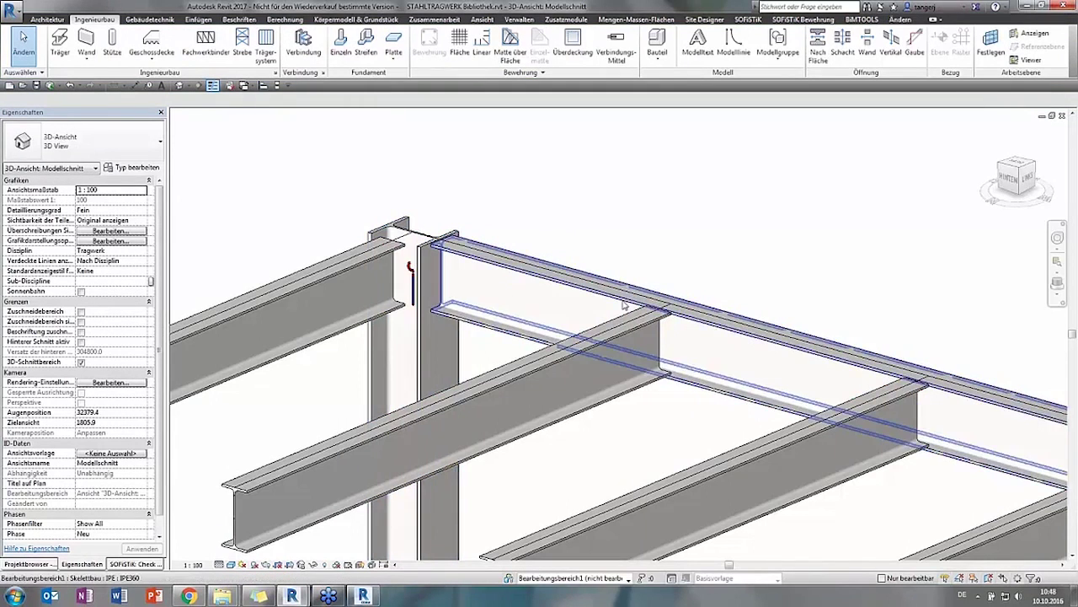
# Pan, zoom and orbit around the column top to inspect the bolted haunched corner connection
pyautogui.moveTo(589, 237); pyautogui.dragTo(346, 328, button='middle')
pyautogui.scroll(-3, 347, 328)
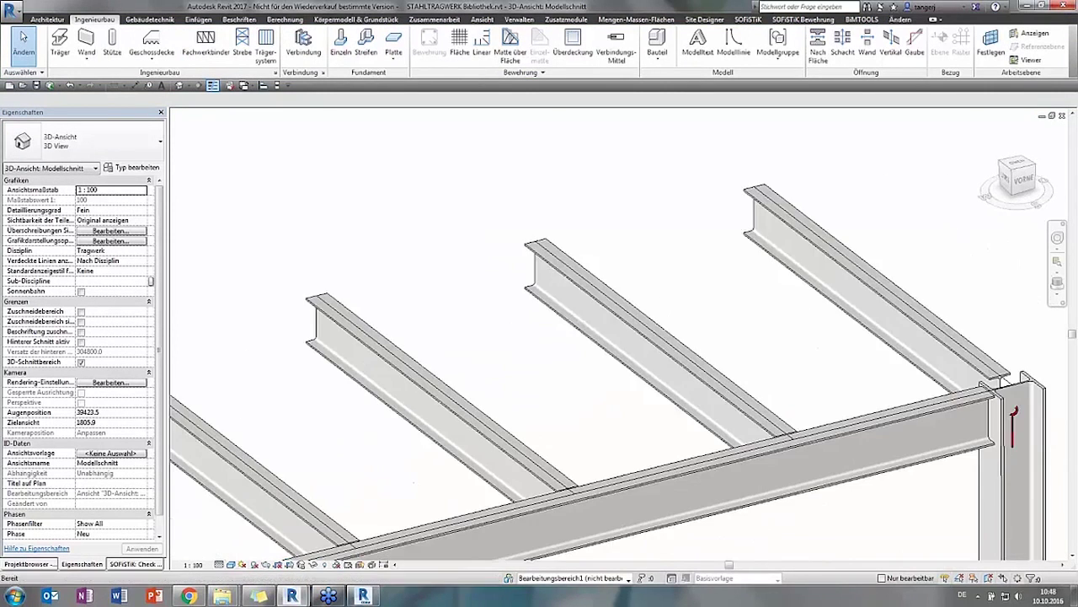
pyautogui.scroll(4, 524, 316)
pyautogui.moveTo(525, 315)
pyautogui.keyDown('shift'); pyautogui.mouseDown(button='middle')
pyautogui.moveTo(524, 299)
pyautogui.moveTo(396, 419)
pyautogui.mouseUp(button='middle'); pyautogui.keyUp('shift')
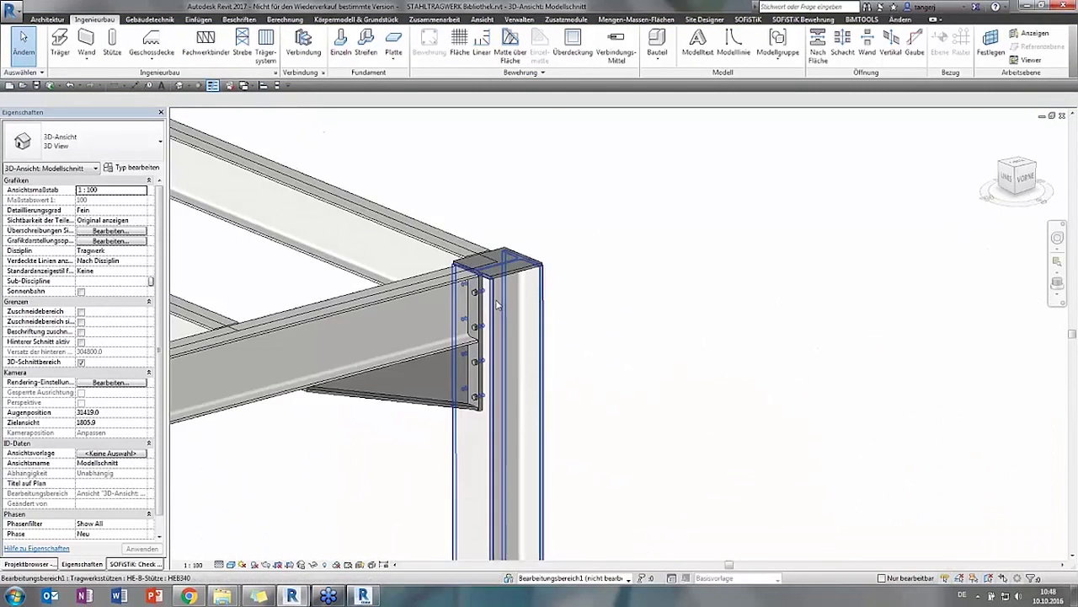
pyautogui.scroll(2, 396, 475)
pyautogui.moveTo(445, 455); pyautogui.dragTo(515, 476, button='middle')
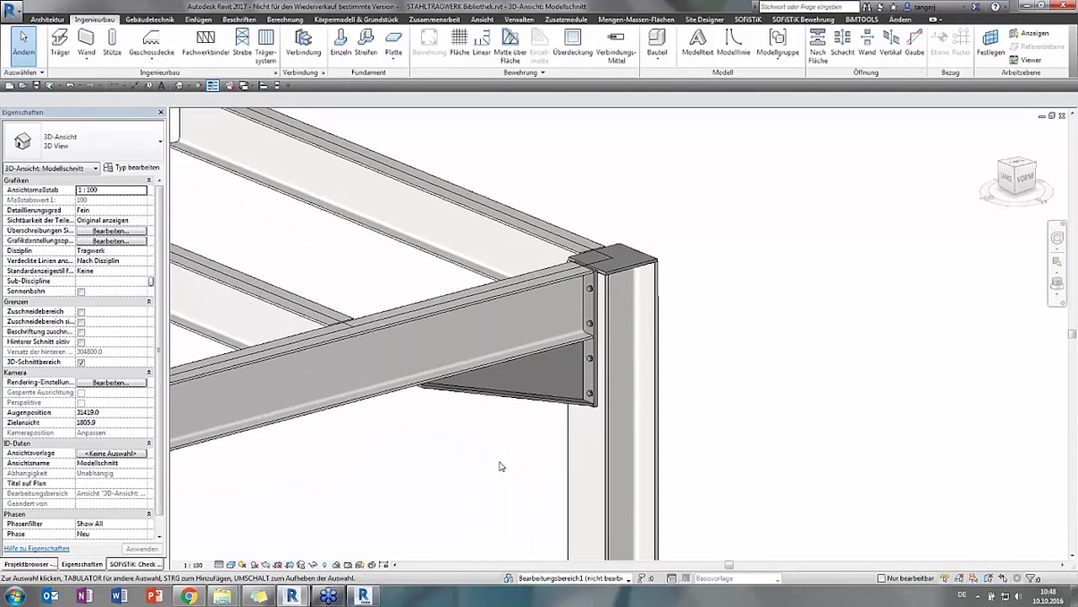
pyautogui.keyDown('shift'); pyautogui.moveTo(450, 429); pyautogui.dragTo(511, 410, button='middle'); pyautogui.keyUp('shift')
pyautogui.scroll(1, 516, 409)
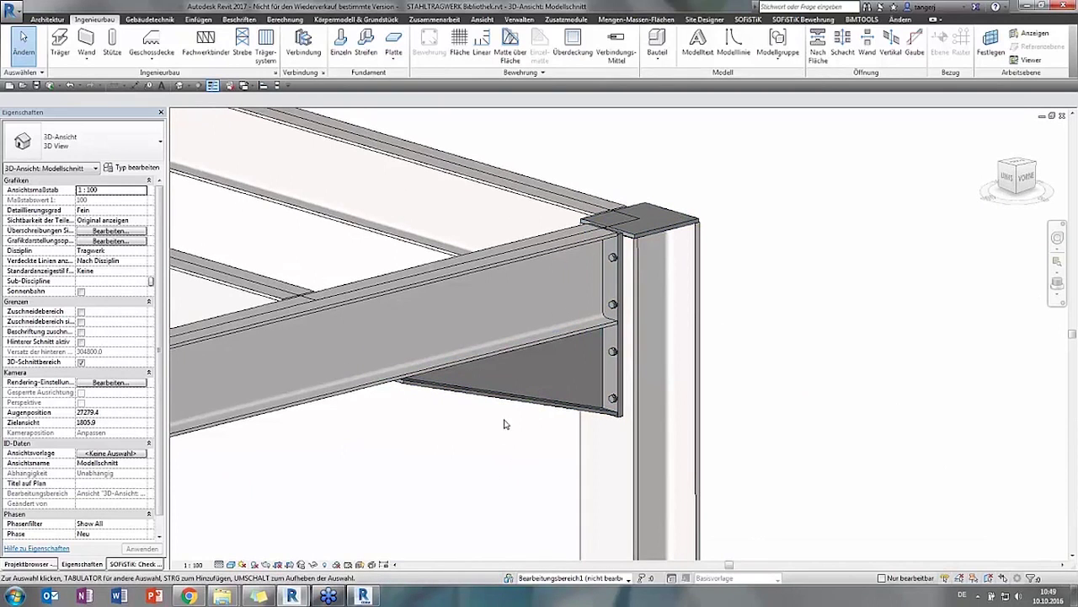
pyautogui.scroll(-1, 493, 439)
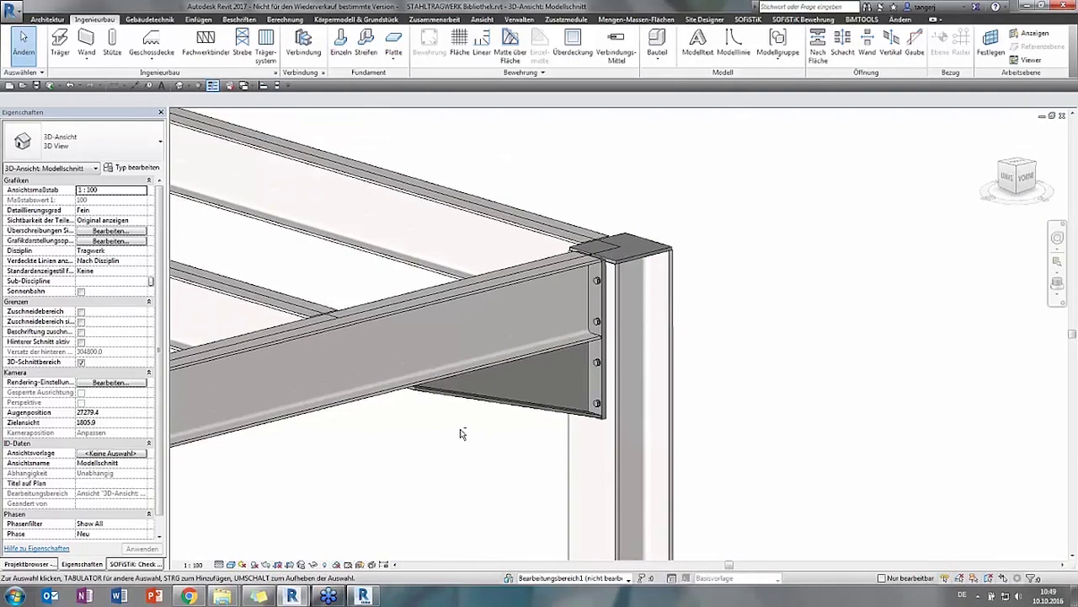
pyautogui.keyDown('shift'); pyautogui.moveTo(467, 438); pyautogui.dragTo(647, 430, button='middle'); pyautogui.keyUp('shift')
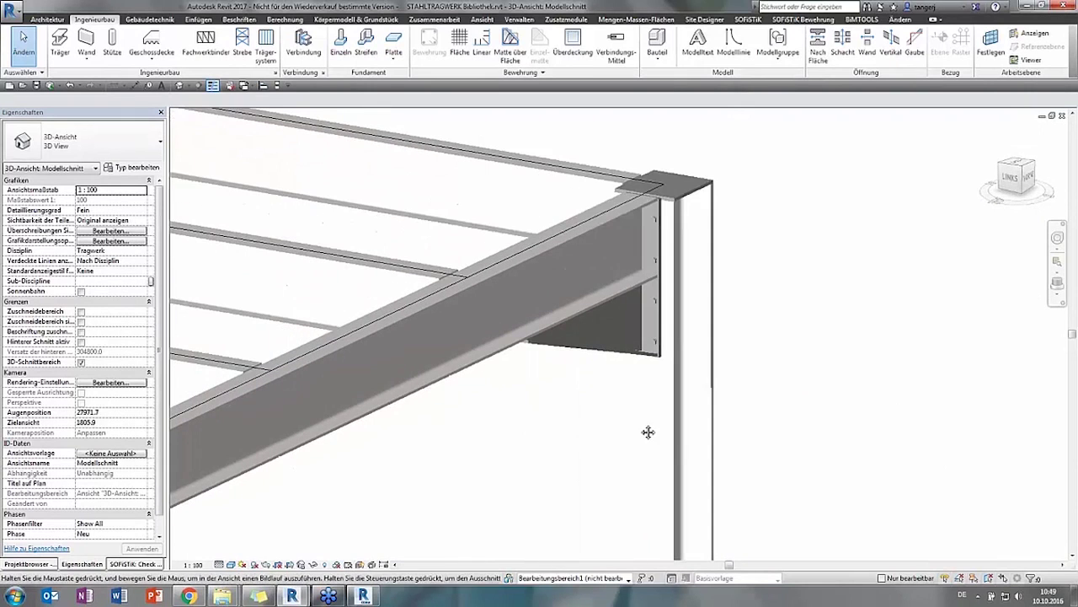
# Review the corner connection's settings in Parameter ändern, then deselect it
pyautogui.click(616, 353)
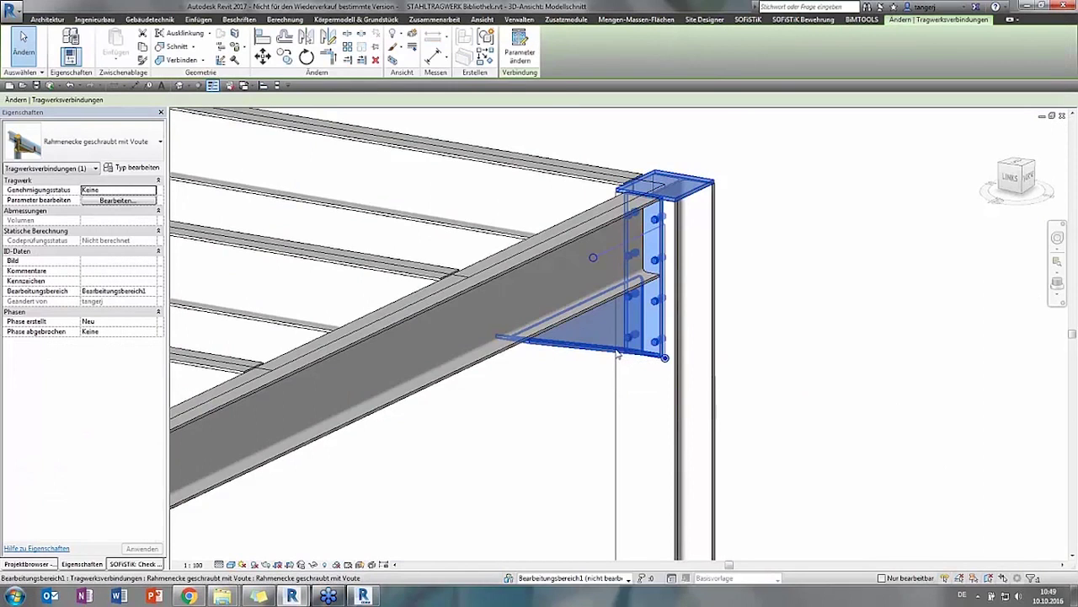
pyautogui.click(522, 57)
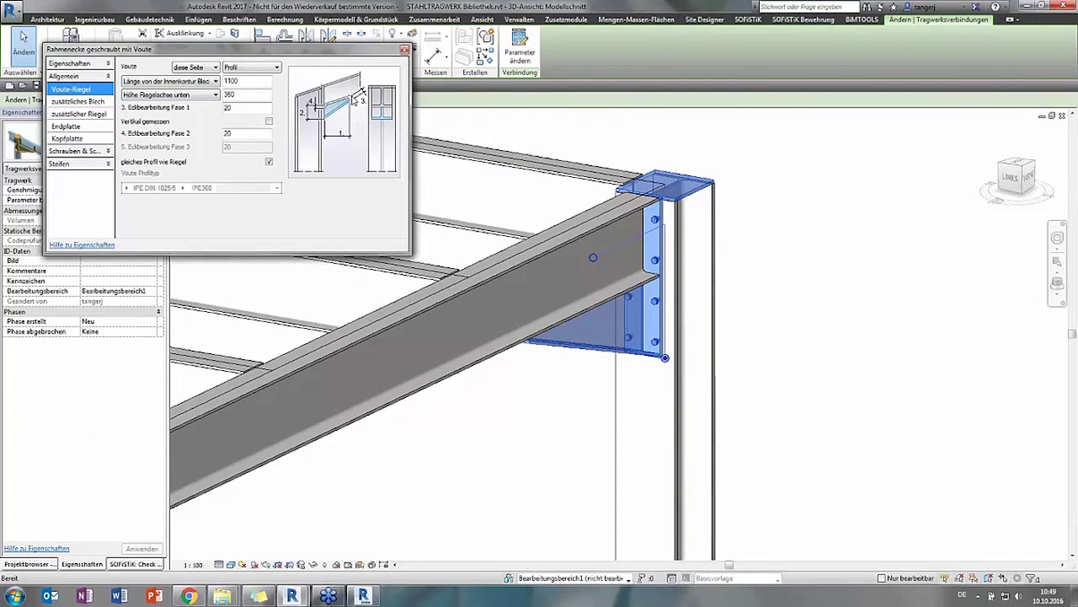
pyautogui.click(405, 51)
pyautogui.click(435, 411)
# Orbit to the secondary beams and begin a connection between the edge girder and a crossing beam
pyautogui.scroll(-3, 435, 411)
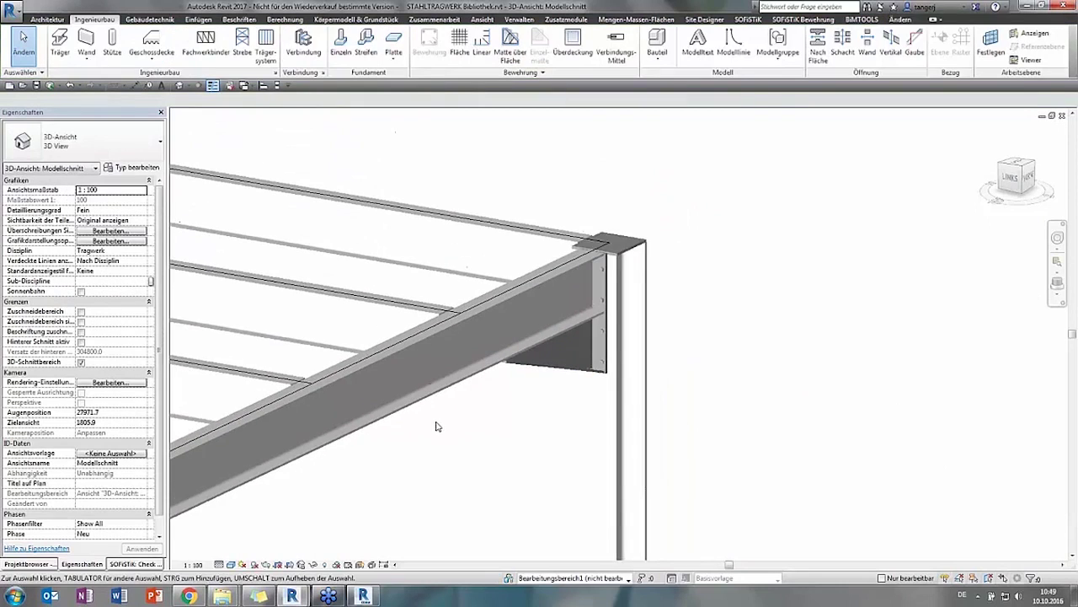
pyautogui.scroll(5, 445, 441)
pyautogui.keyDown('shift'); pyautogui.moveTo(914, 428); pyautogui.dragTo(518, 390, button='middle'); pyautogui.keyUp('shift')
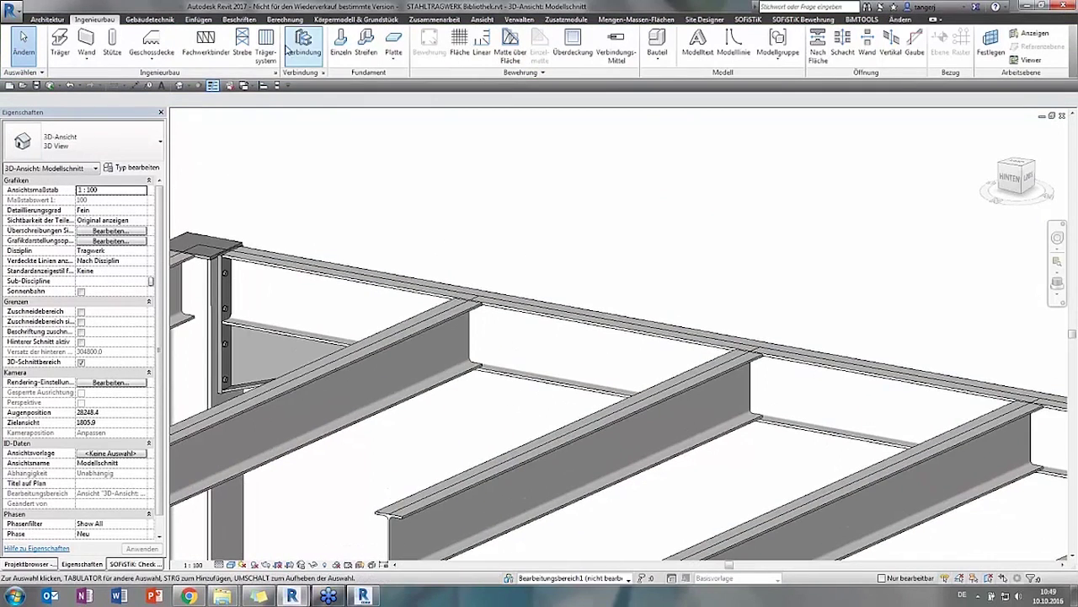
pyautogui.click(304, 42)
pyautogui.click(395, 293)
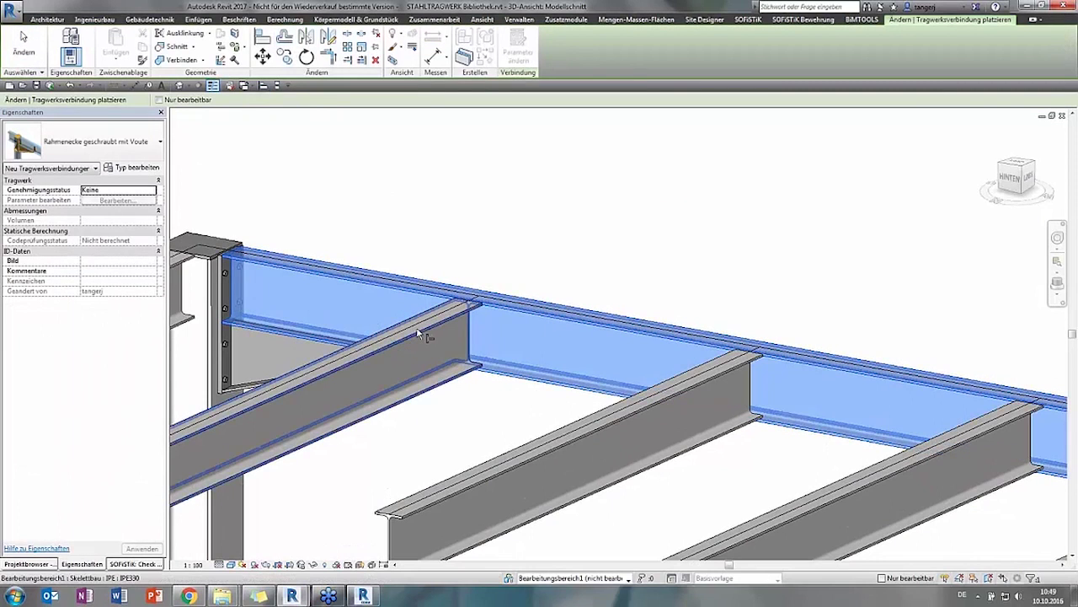
pyautogui.keyDown('ctrl'); pyautogui.click(417, 339); pyautogui.keyUp('ctrl')
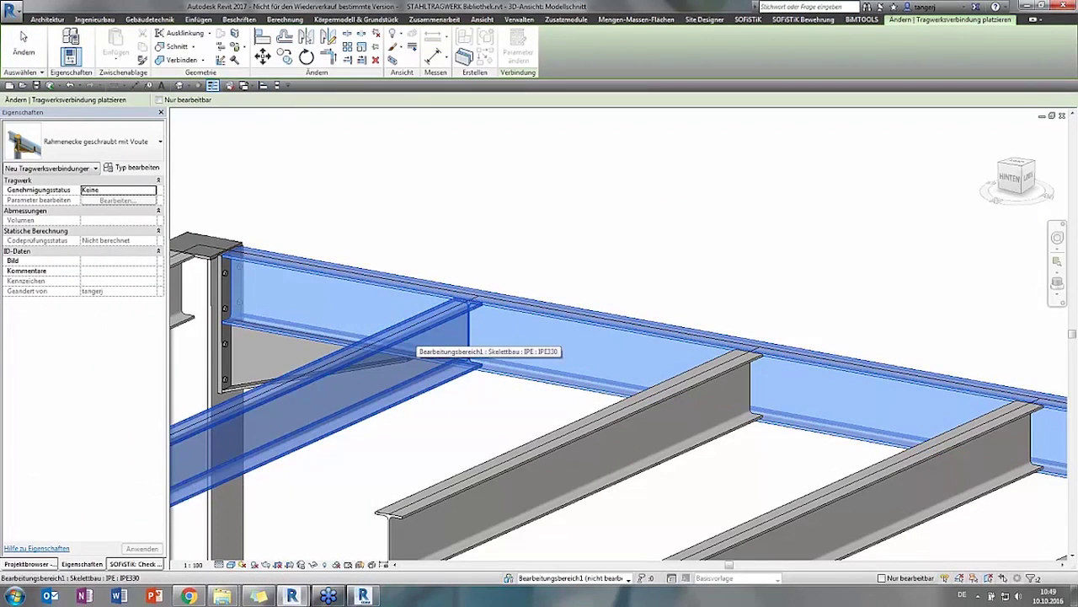
# Place a 'Gelenkiger Winkelanschluss, IW' angle connection on the selected beams
pyautogui.click(122, 139)
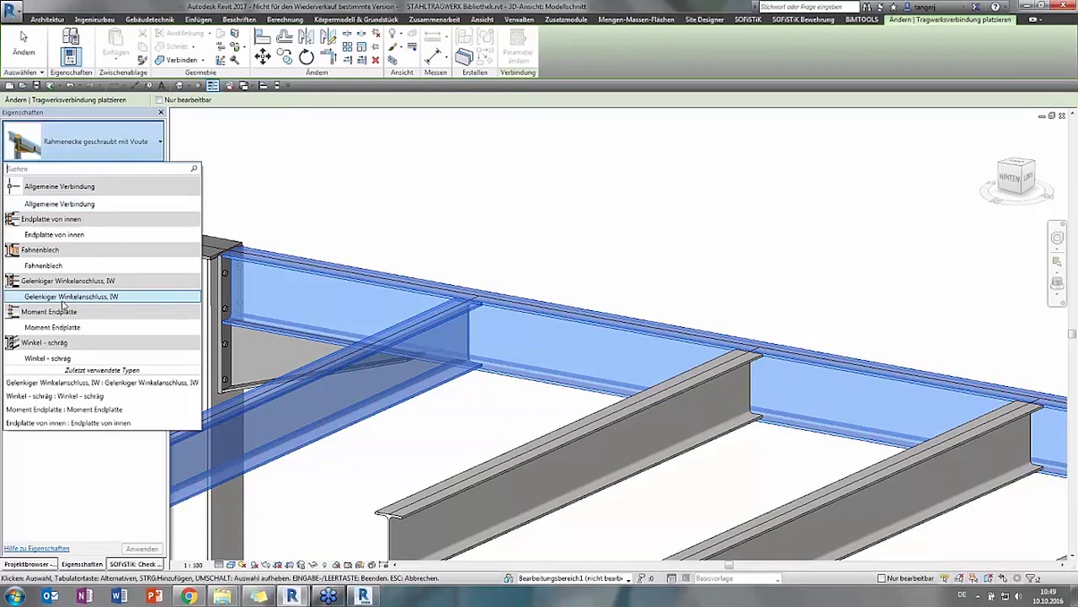
pyautogui.click(63, 301)
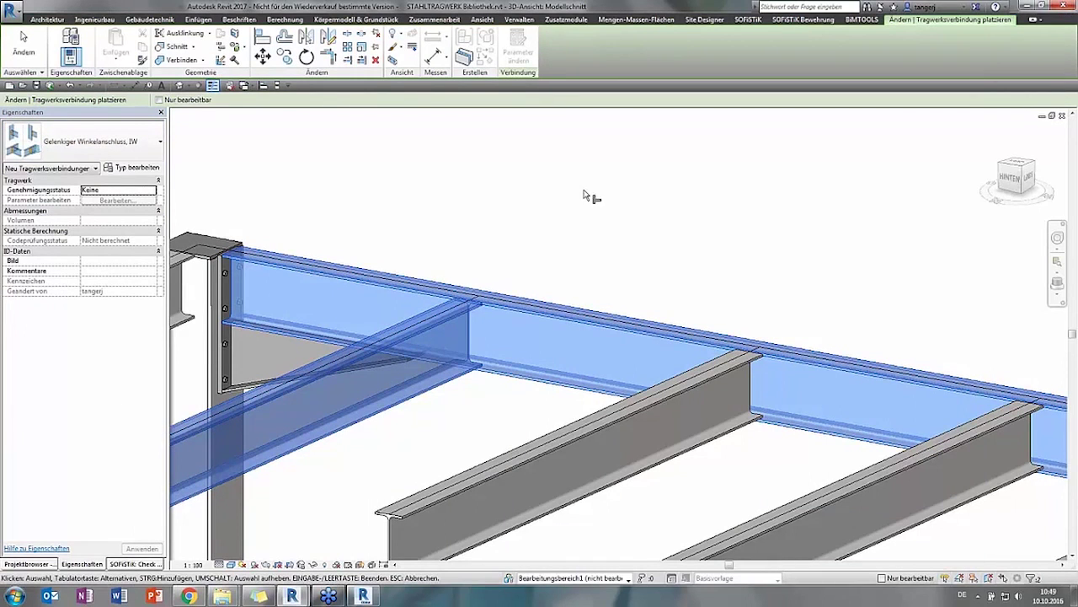
pyautogui.press('Return')
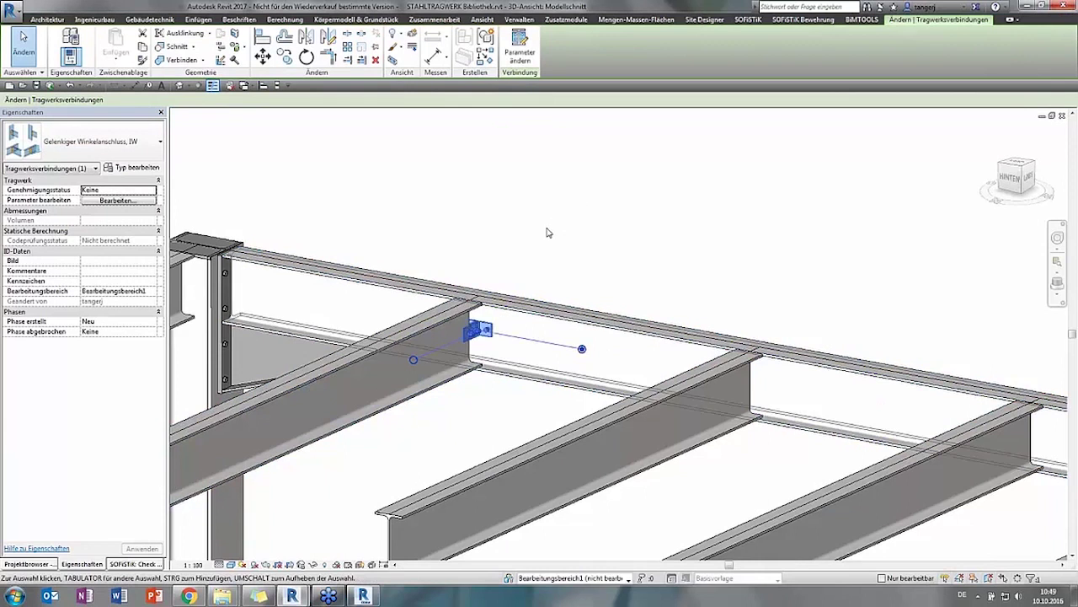
pyautogui.click(549, 233)
# Zoom and orbit around the IPE330 beam end to inspect the bolted angle cleat
pyautogui.scroll(2, 477, 424)
pyautogui.scroll(2, 455, 221)
pyautogui.scroll(2, 455, 222)
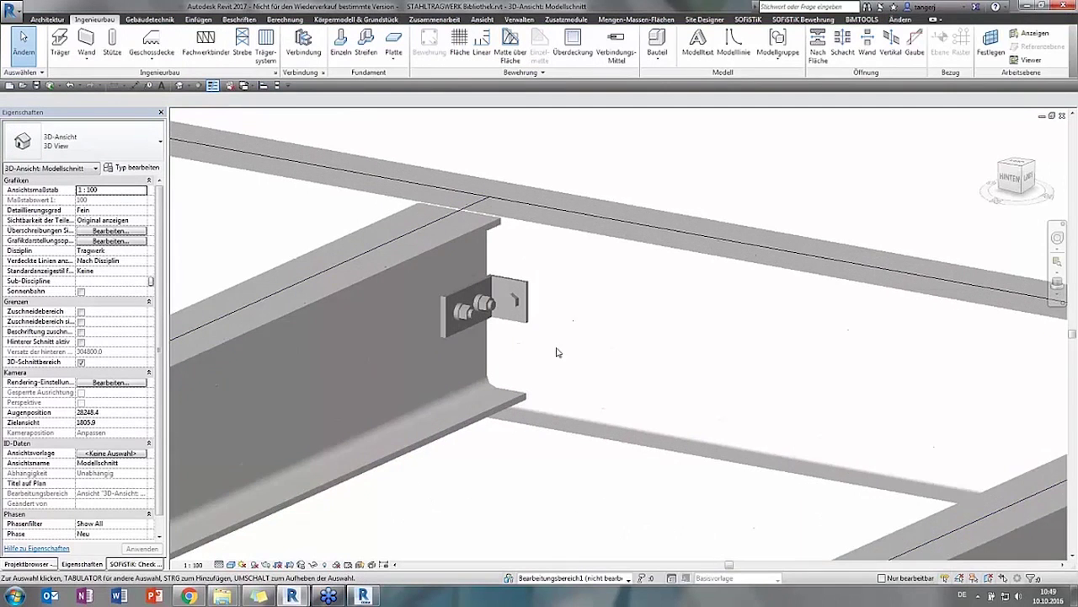
pyautogui.scroll(1, 455, 223)
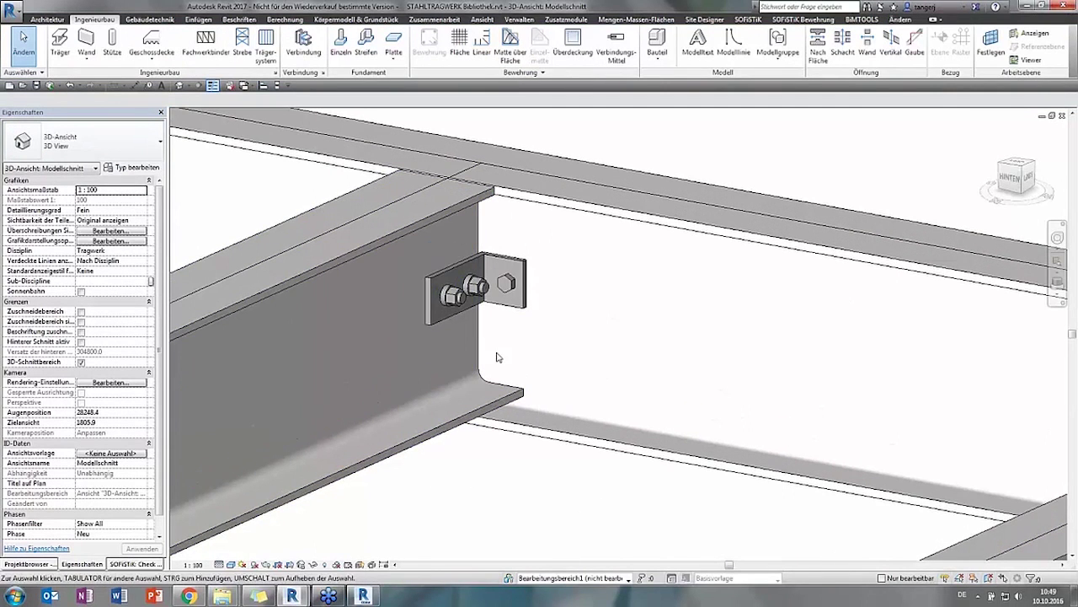
pyautogui.click(506, 400)
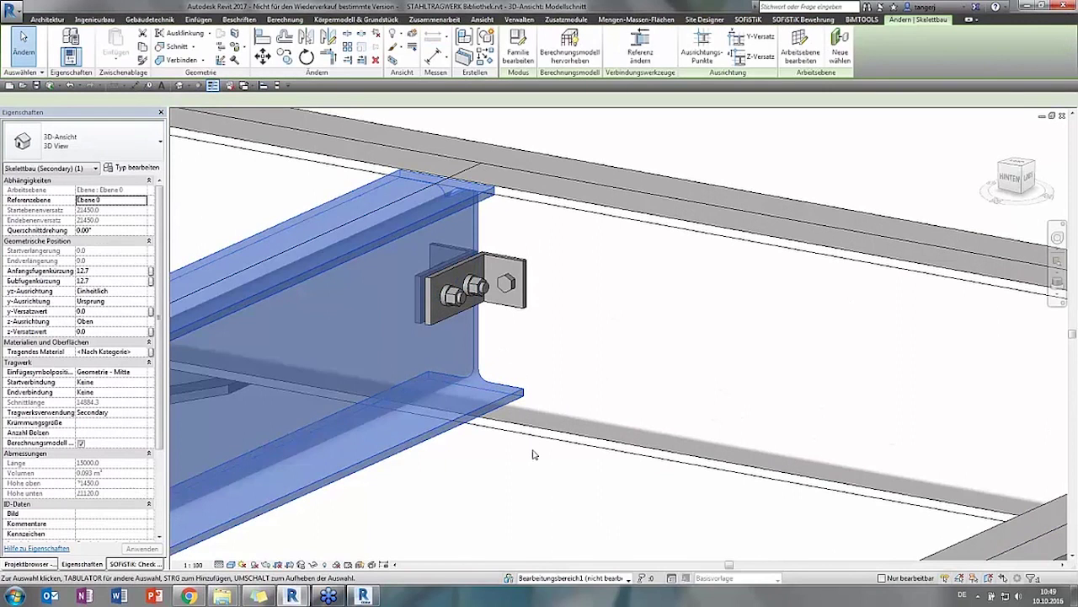
pyautogui.scroll(1, 517, 398)
pyautogui.moveTo(517, 397)
pyautogui.keyDown('shift'); pyautogui.mouseDown(button='middle')
pyautogui.moveTo(500, 438)
pyautogui.moveTo(662, 337)
pyautogui.moveTo(645, 278)
pyautogui.moveTo(681, 306)
pyautogui.moveTo(700, 281)
pyautogui.mouseUp(button='middle'); pyautogui.keyUp('shift')
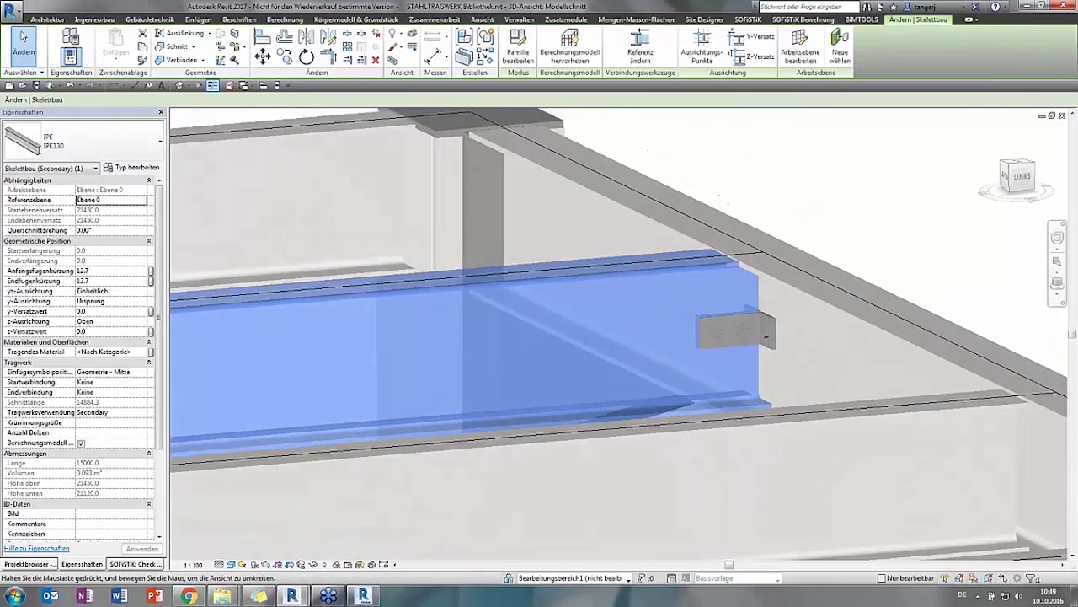
pyautogui.scroll(2, 690, 311)
pyautogui.scroll(-2, 683, 327)
pyautogui.scroll(-2, 673, 341)
pyautogui.moveTo(644, 356)
pyautogui.keyDown('shift'); pyautogui.mouseDown(button='middle')
pyautogui.moveTo(669, 373)
pyautogui.moveTo(740, 376)
pyautogui.mouseUp(button='middle'); pyautogui.keyUp('shift')
pyautogui.scroll(-2, 469, 380)
pyautogui.scroll(-2, 469, 380)
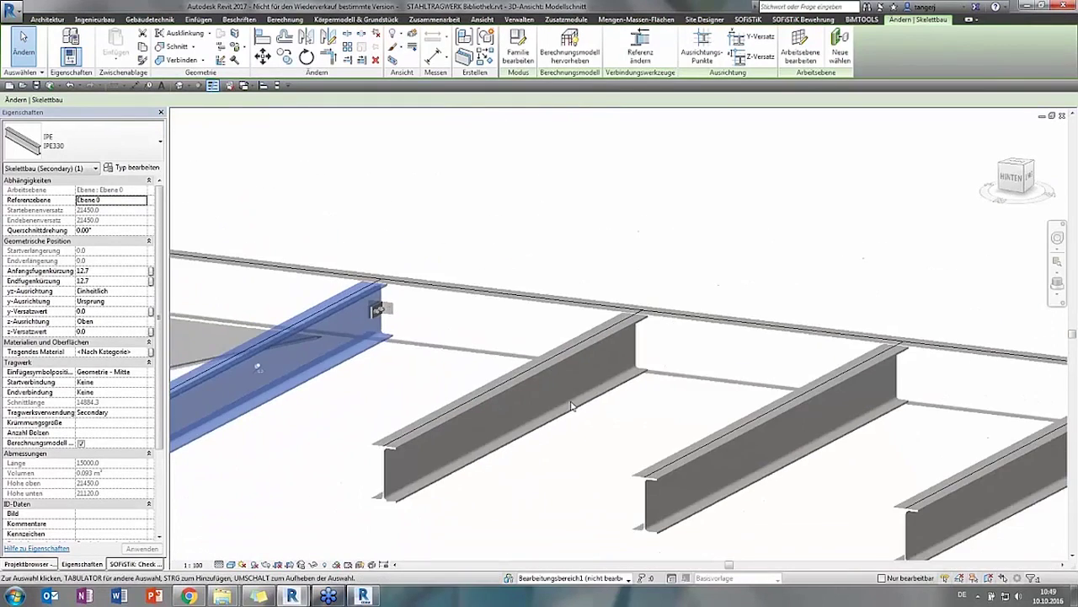
# Move the angle connection from the beam end to the next beam's end
pyautogui.click(326, 310)
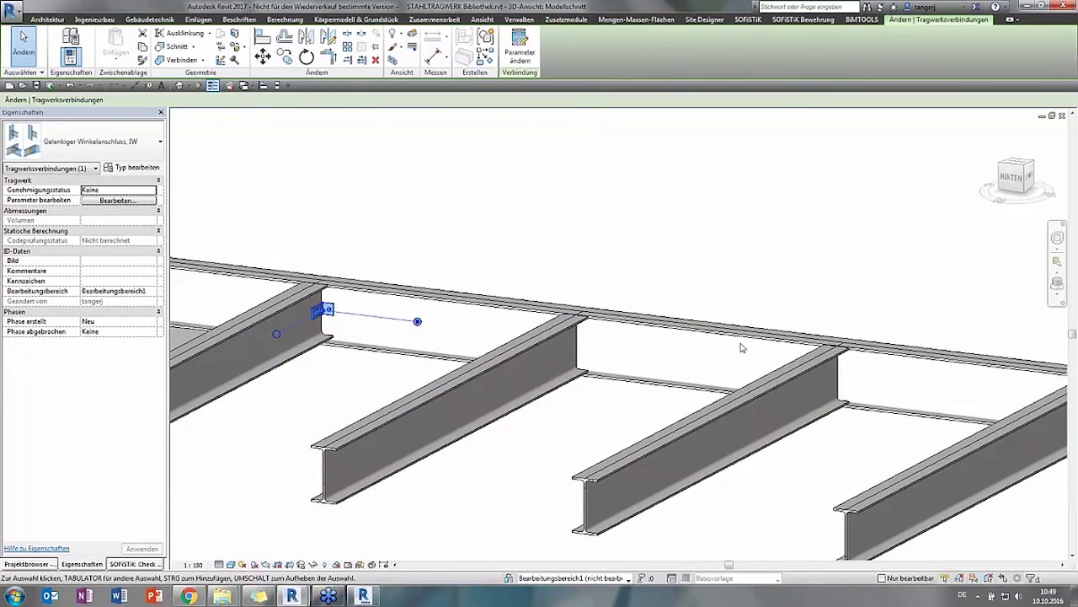
pyautogui.click(284, 56)
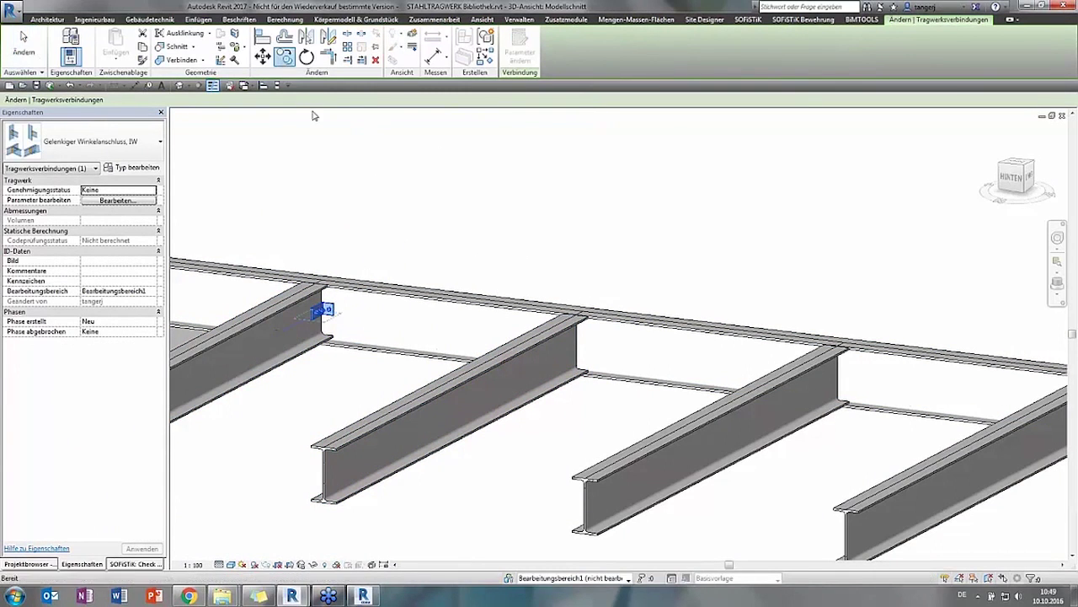
pyautogui.click(326, 312)
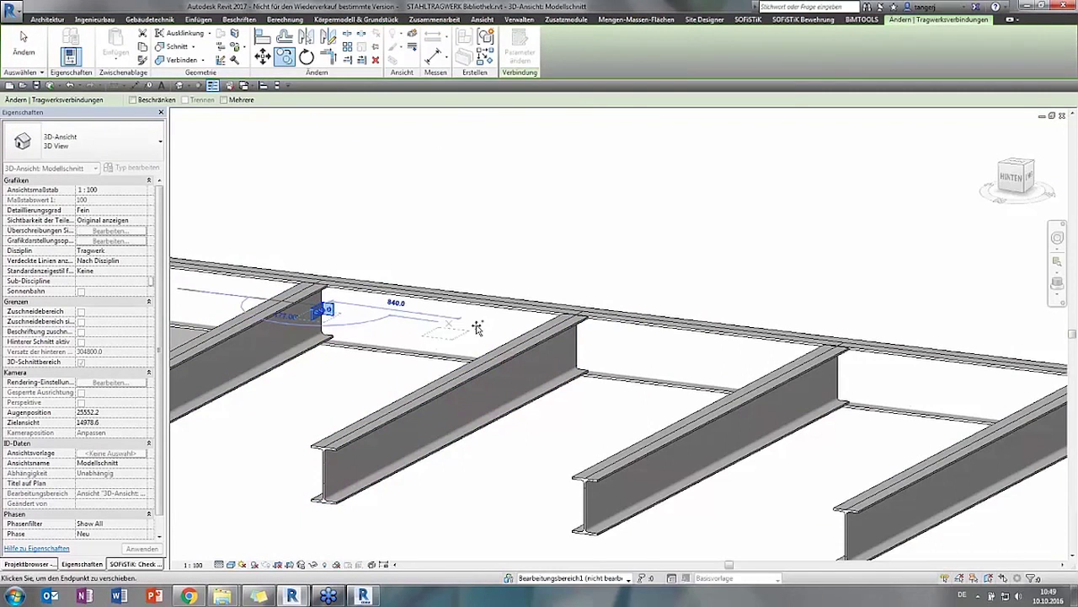
pyautogui.click(569, 365)
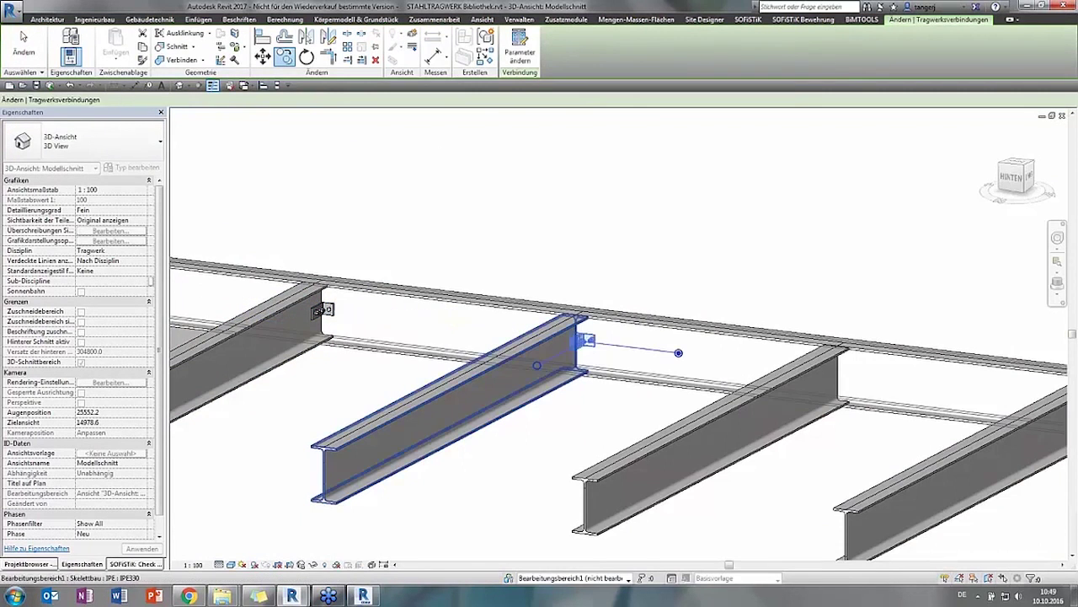
# Cancel a second move so the connection plate stays in place, zooming in and out on it
pyautogui.click(284, 56)
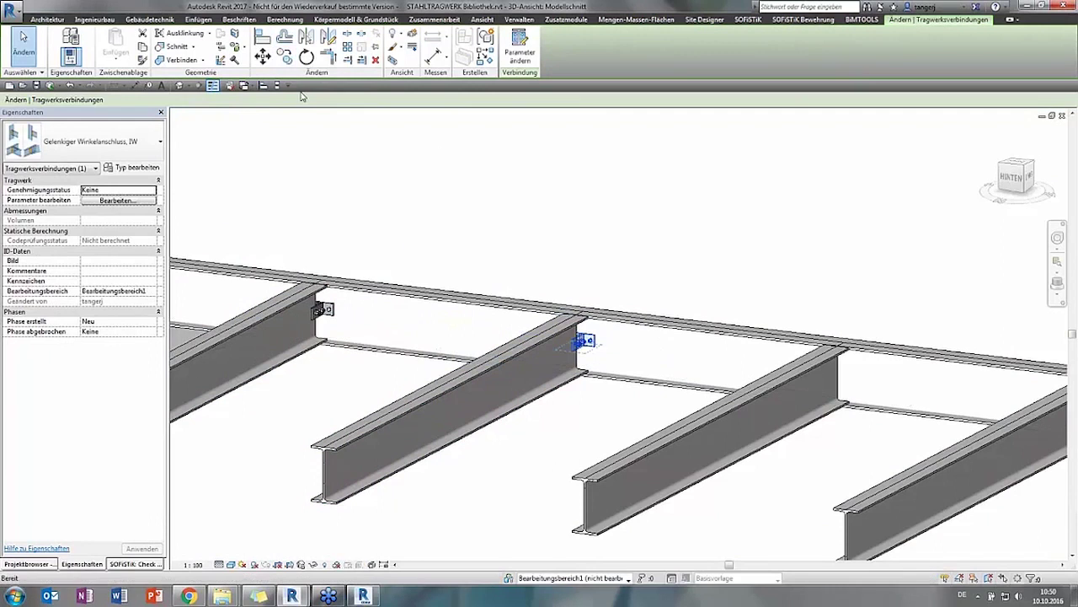
pyautogui.click(583, 346)
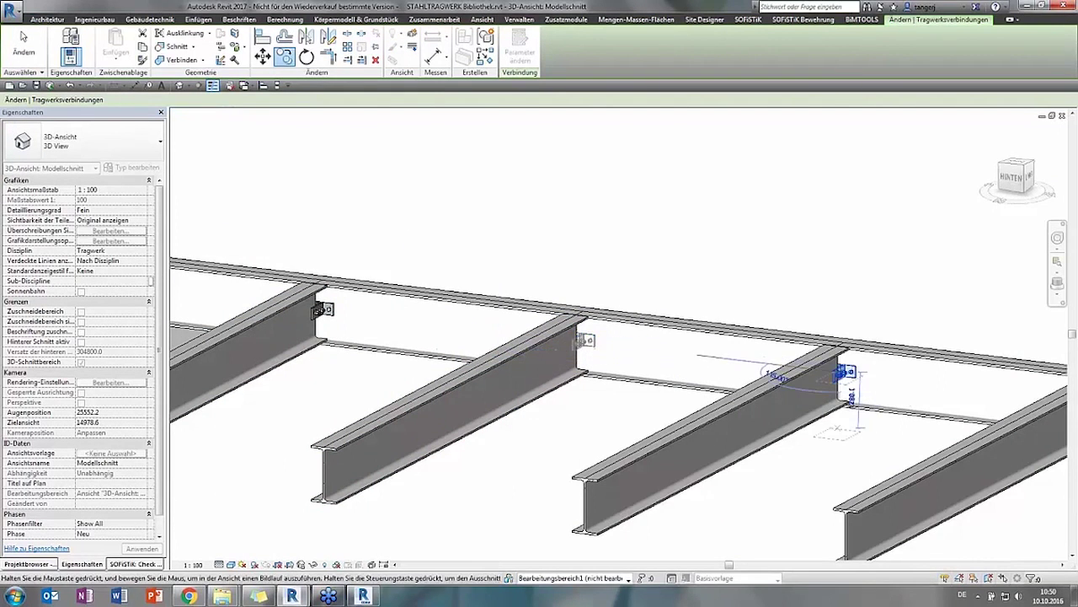
pyautogui.scroll(-2, 517, 414)
pyautogui.scroll(2, 756, 404)
pyautogui.scroll(-1, 763, 396)
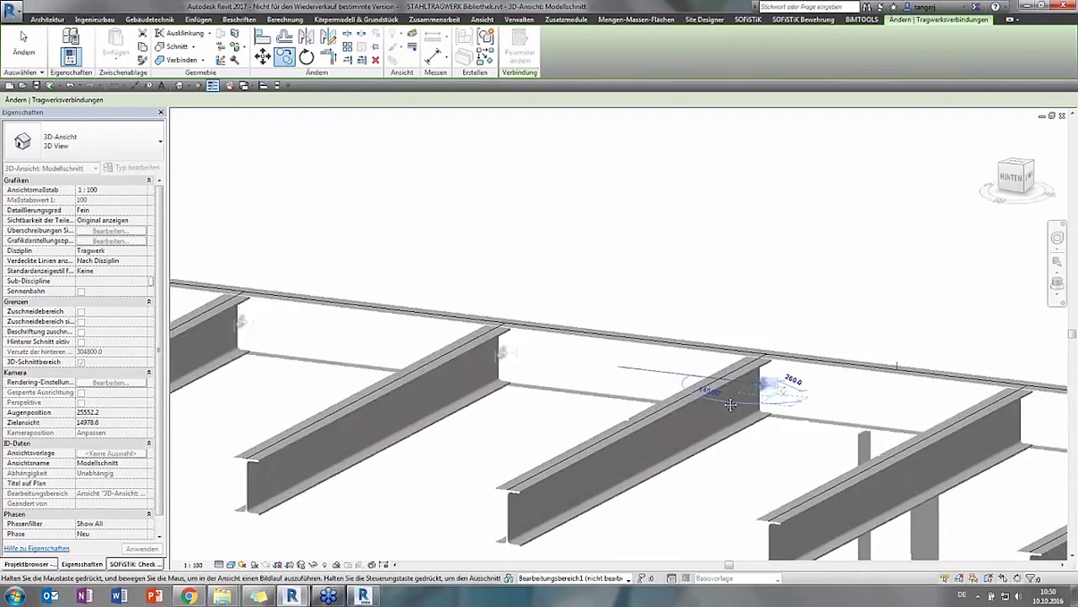
pyautogui.scroll(1, 783, 404)
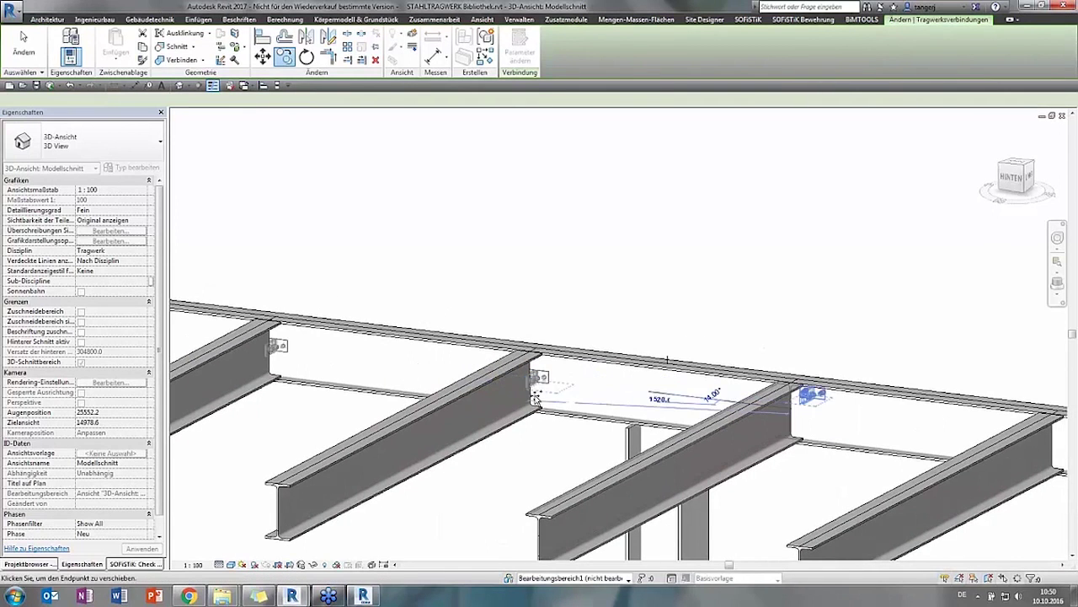
pyautogui.press('Escape')
pyautogui.press('Escape')
pyautogui.scroll(3, 552, 396)
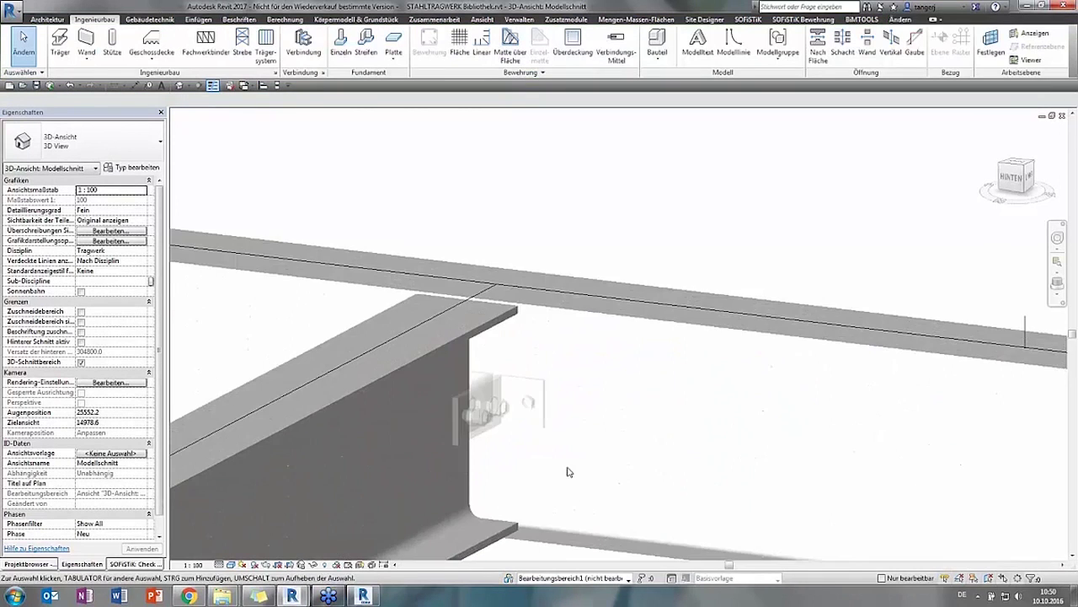
pyautogui.scroll(2, 690, 459)
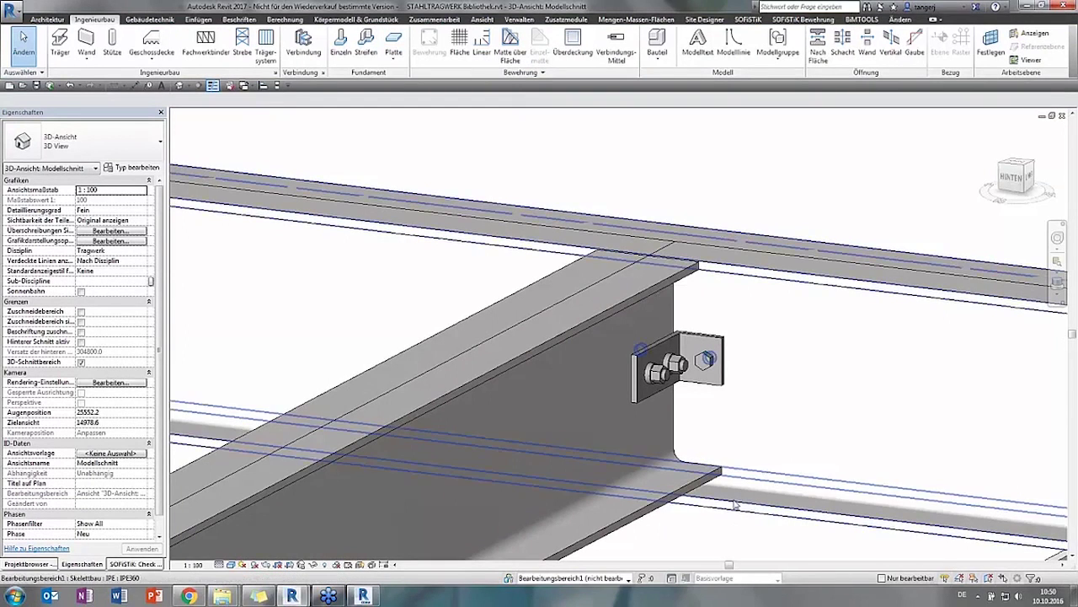
pyautogui.scroll(-4, 720, 438)
pyautogui.scroll(-3, 706, 333)
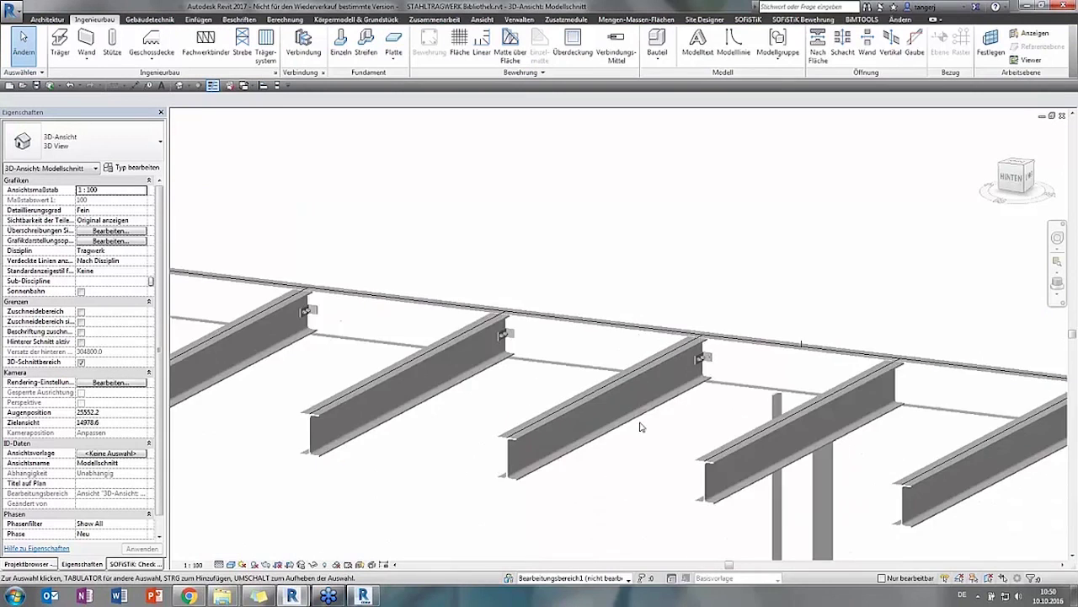
pyautogui.scroll(-2, 706, 362)
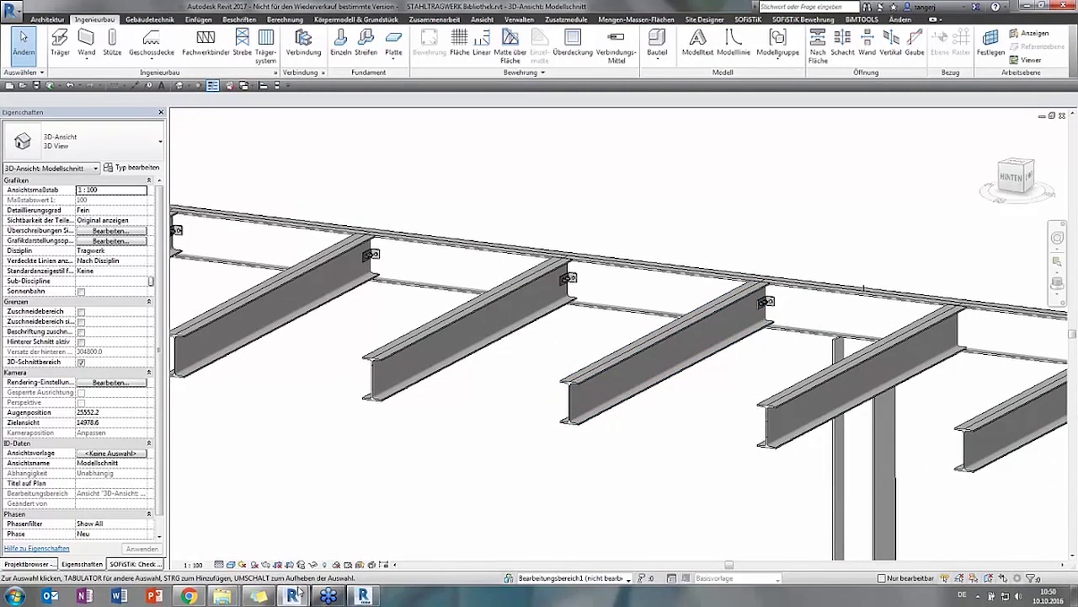
pyautogui.moveTo(291, 596)
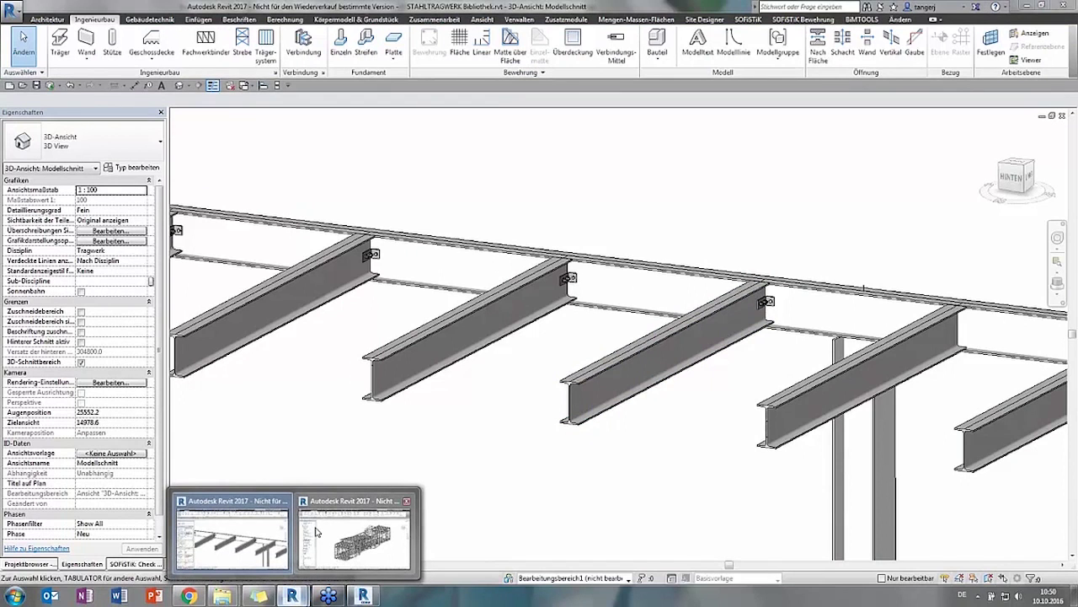
pyautogui.click(317, 531)
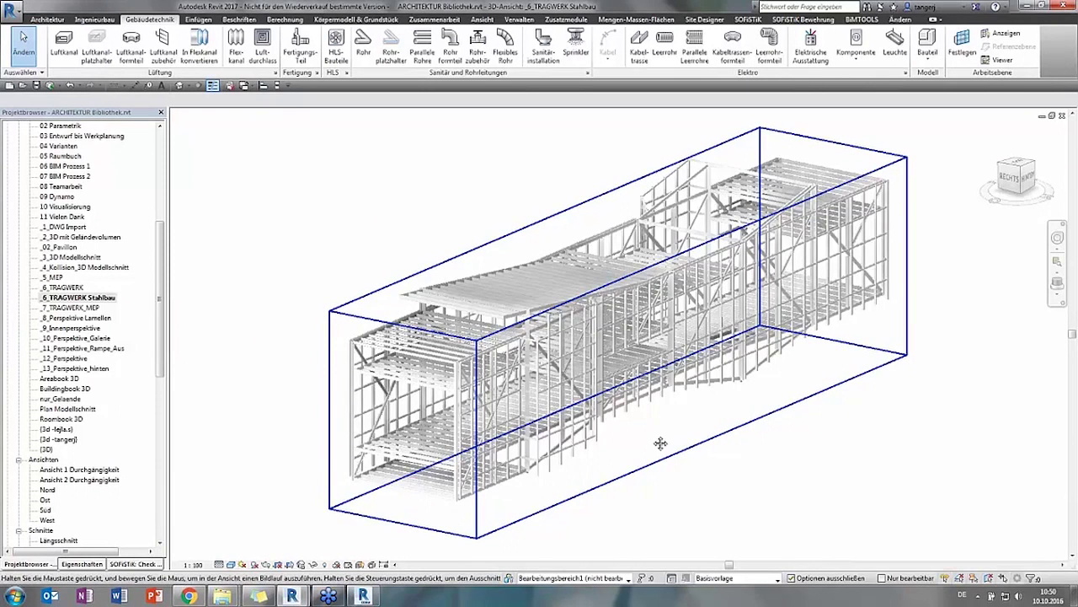
# Adjust the view of the complete steel frame, then open the 07 BIM Prozess 2 3D view
pyautogui.moveTo(661, 443); pyautogui.dragTo(641, 438, button='middle')
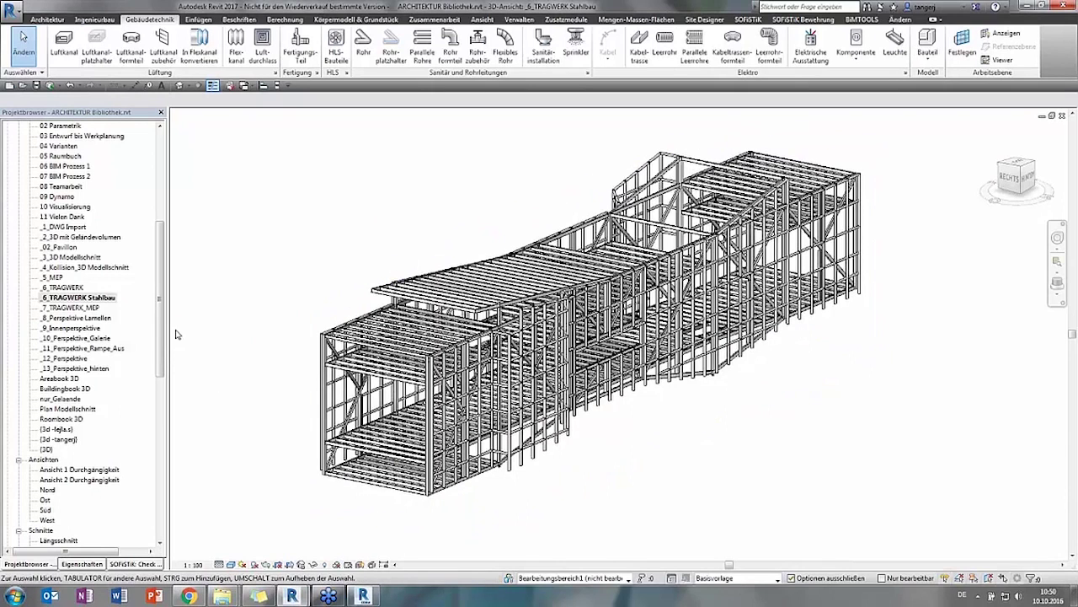
pyautogui.scroll(2, 155, 252)
pyautogui.scroll(3, 153, 210)
pyautogui.scroll(3, 152, 183)
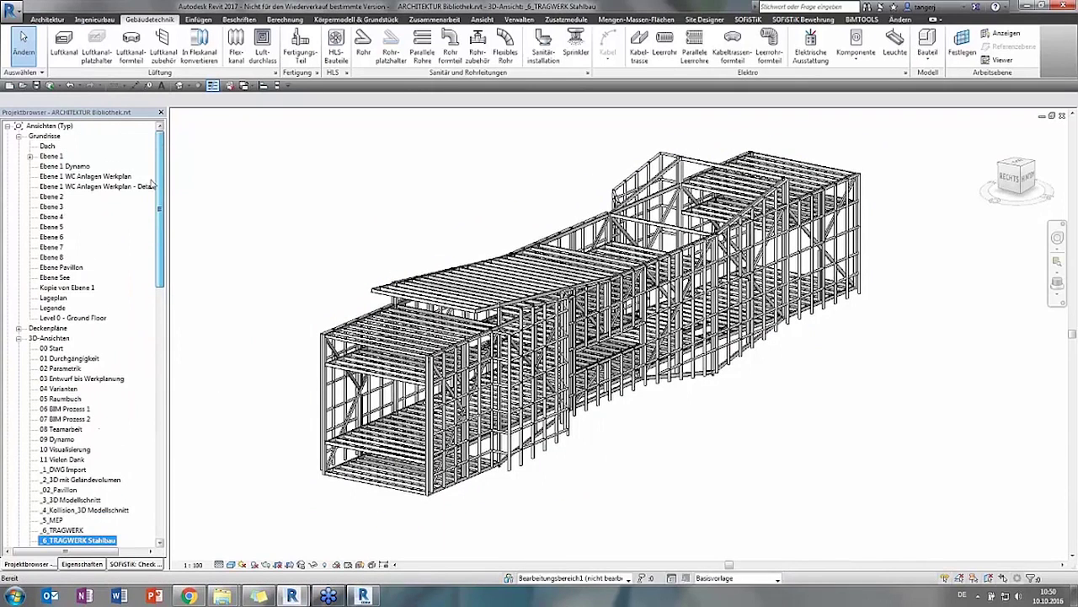
pyautogui.scroll(-3, 84, 290)
pyautogui.scroll(-1, 76, 300)
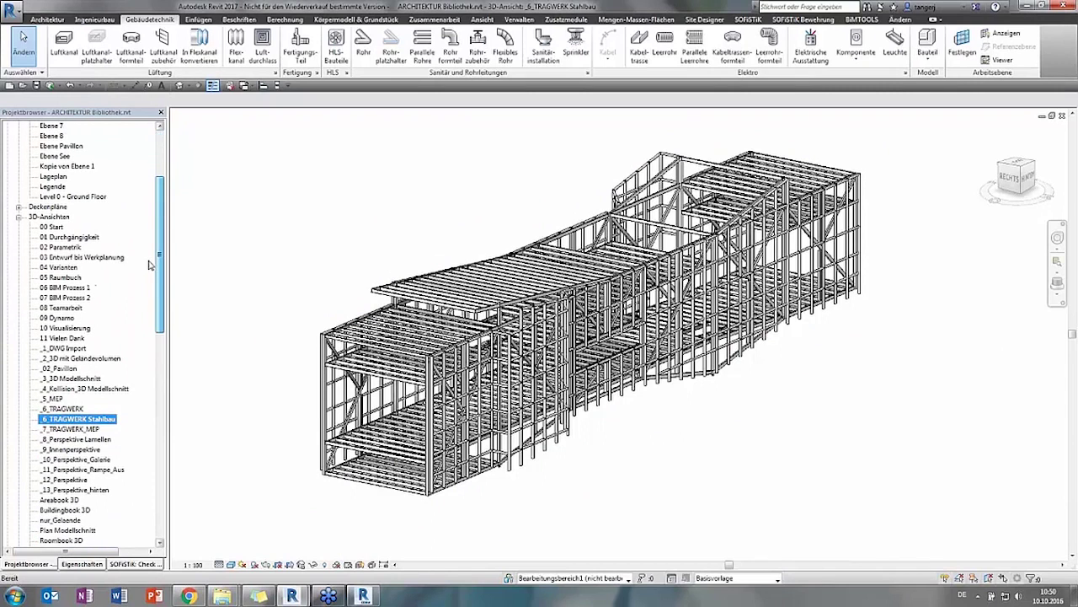
pyautogui.doubleClick(74, 298)
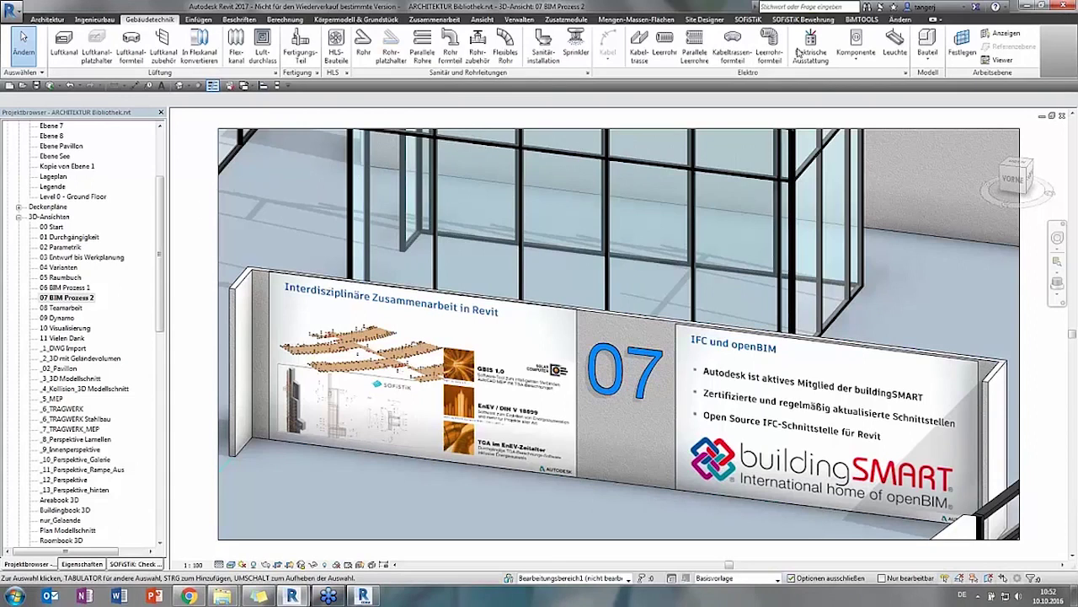
# Show the SOFiSTiK ribbon tools, then bring up Revit's export options (CAD, DWF, FBX, IFC, ODBC)
pyautogui.click(749, 20)
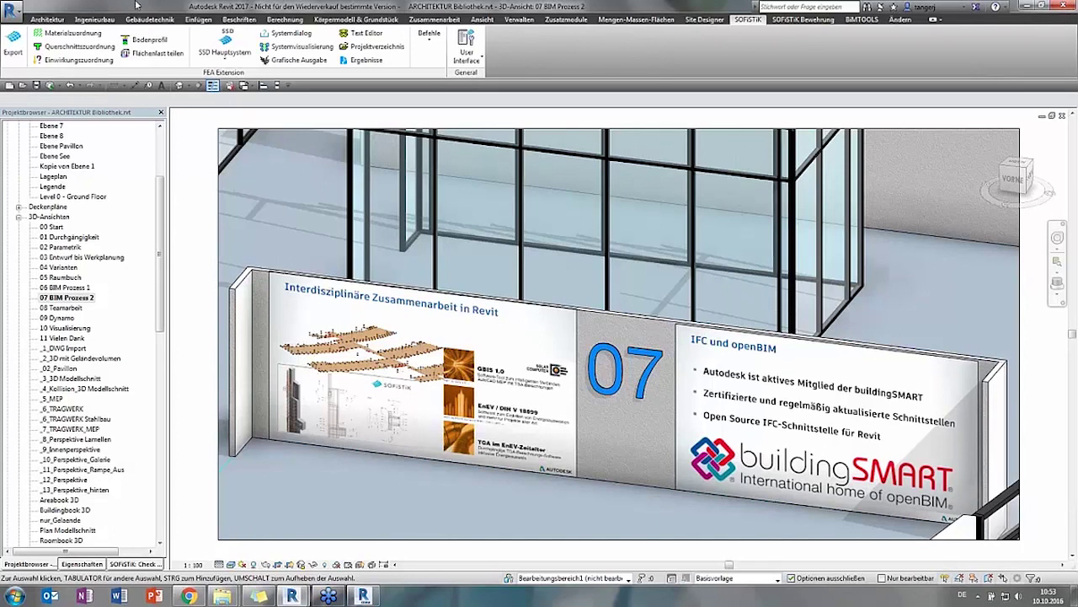
pyautogui.click(11, 11)
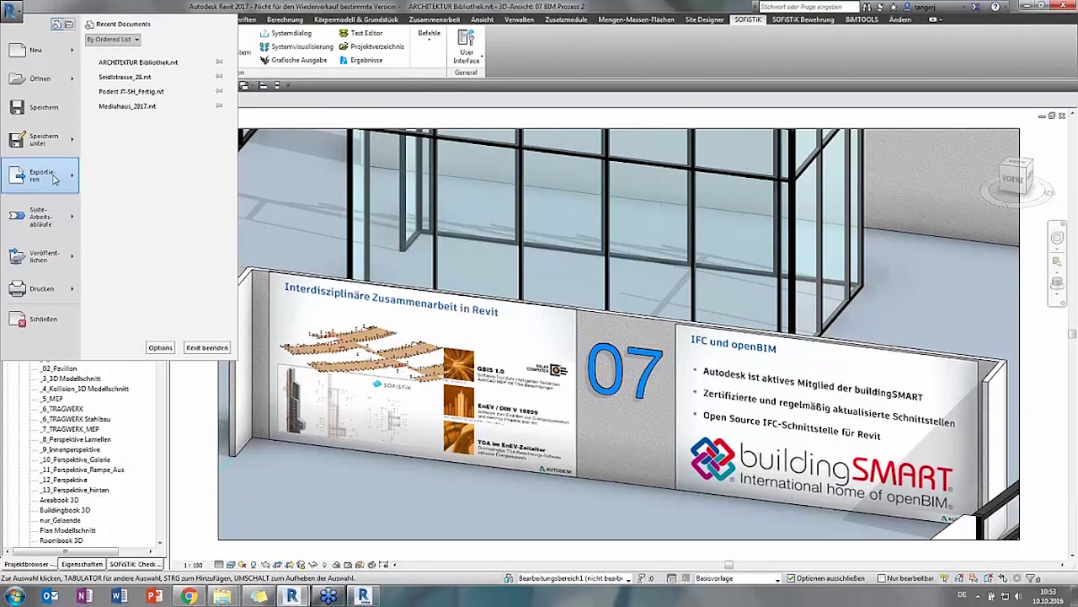
pyautogui.moveTo(41, 174)
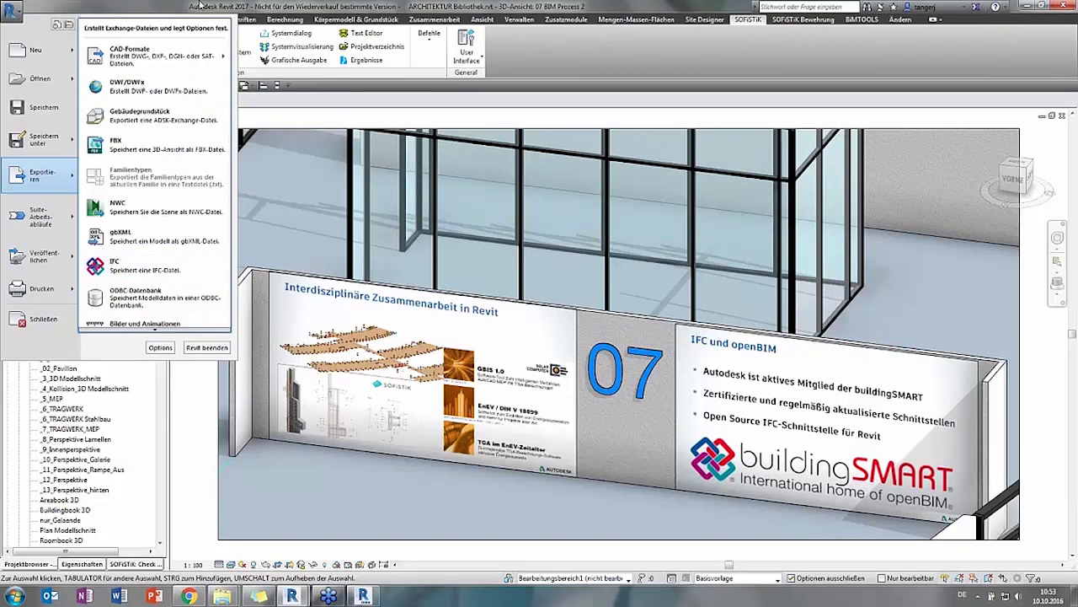
pyautogui.click(200, 5)
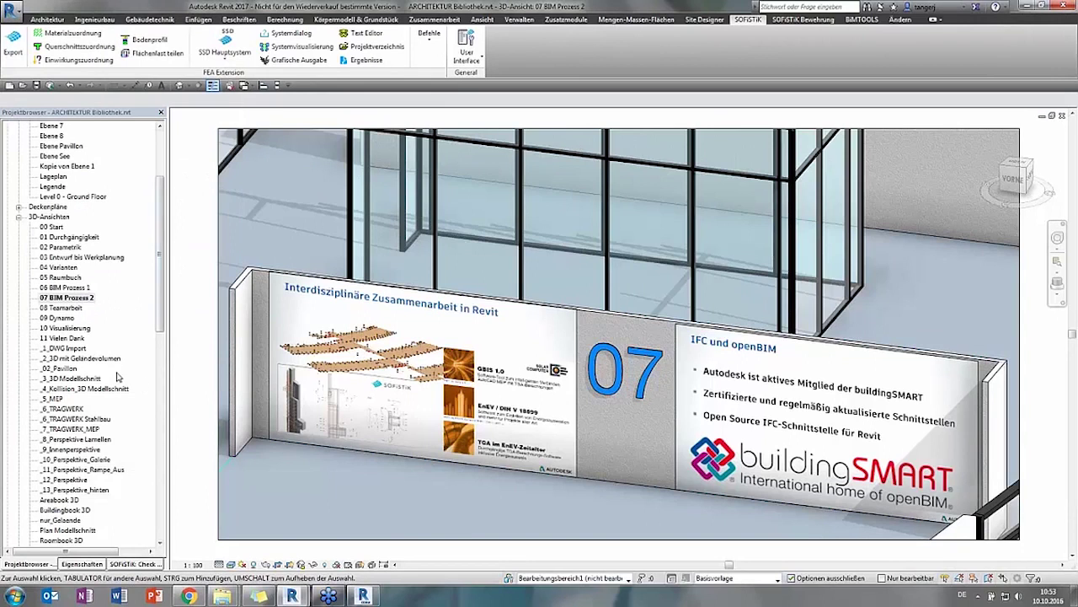
pyautogui.click(76, 349)
pyautogui.doubleClick(76, 349)
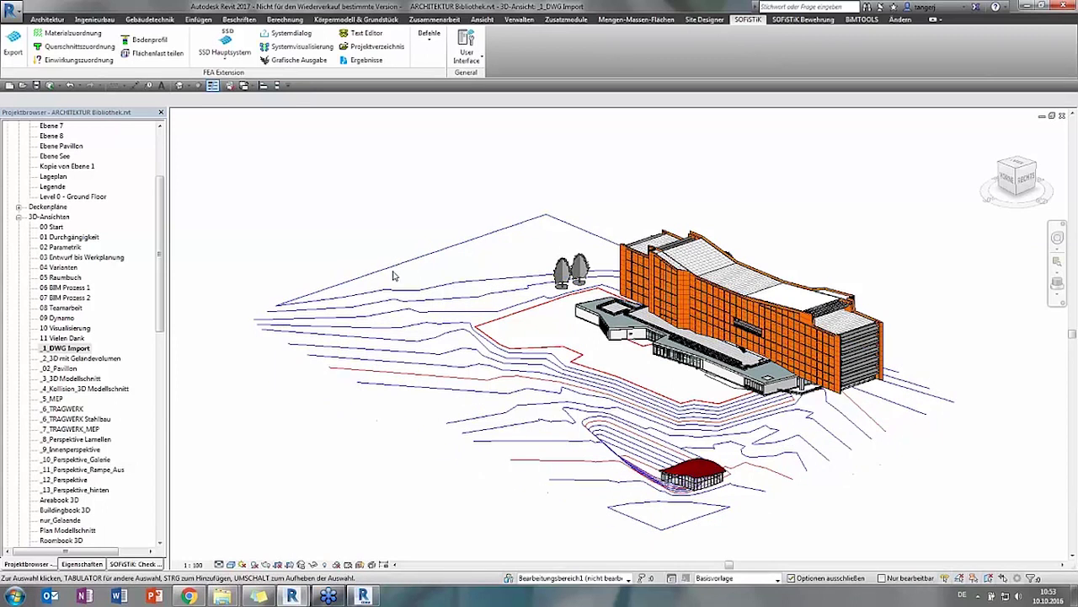
# Select the imported 'Geländemodell.dwg' contour-line terrain beneath the library building
pyautogui.click(390, 271)
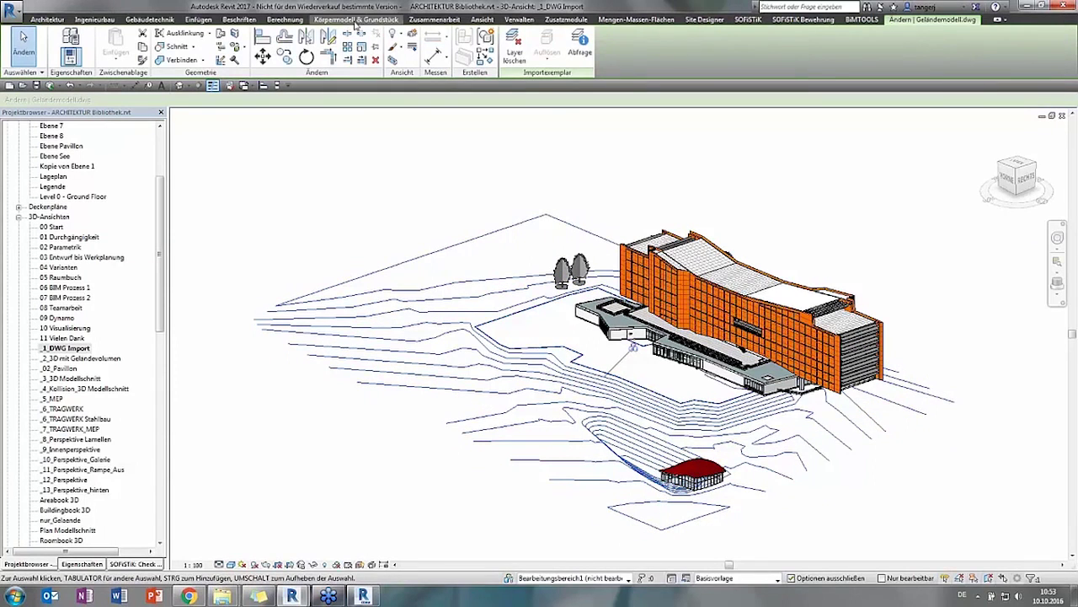
pyautogui.click(356, 18)
pyautogui.click(418, 47)
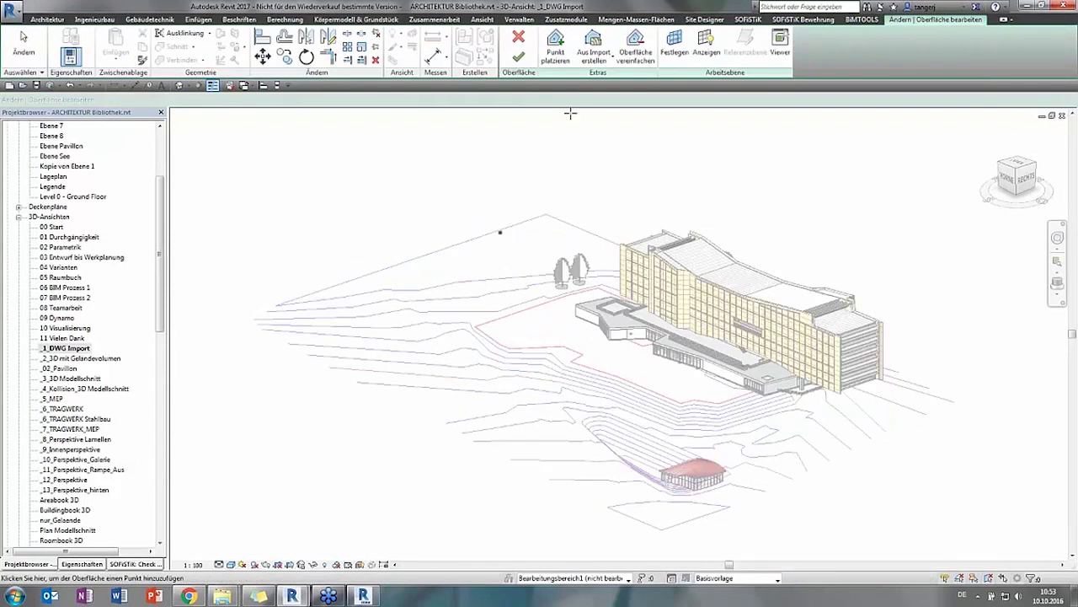
pyautogui.click(594, 52)
pyautogui.click(608, 79)
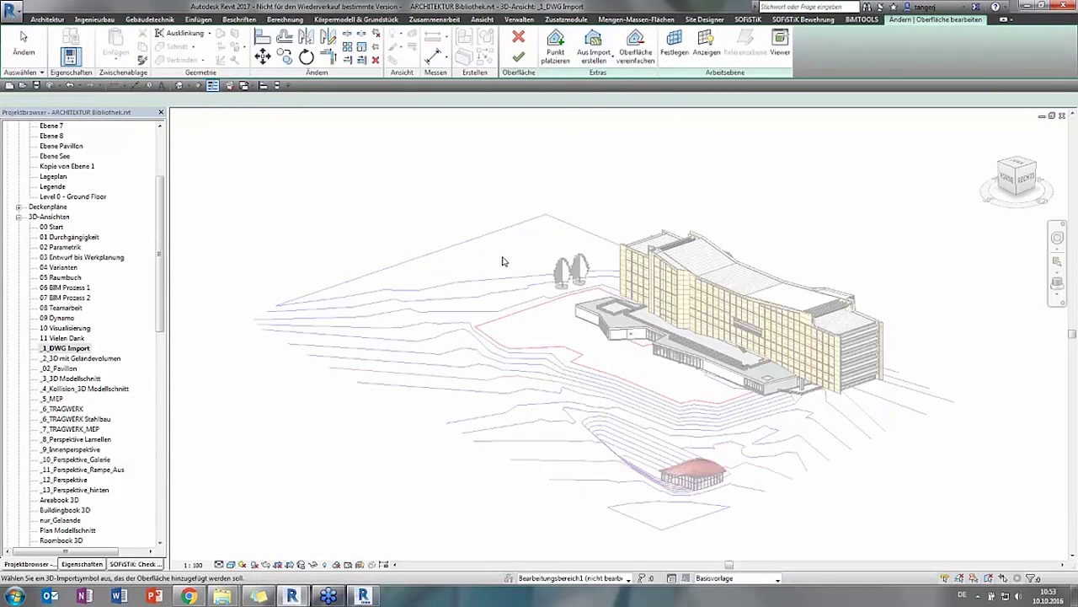
pyautogui.click(472, 250)
pyautogui.click(600, 234)
pyautogui.click(440, 233)
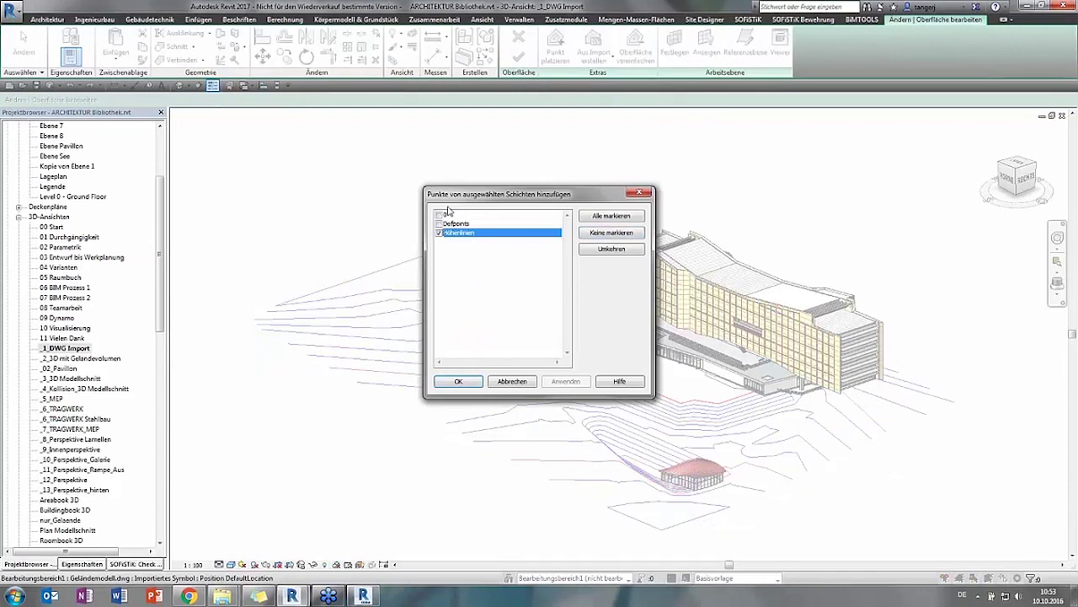
pyautogui.click(460, 381)
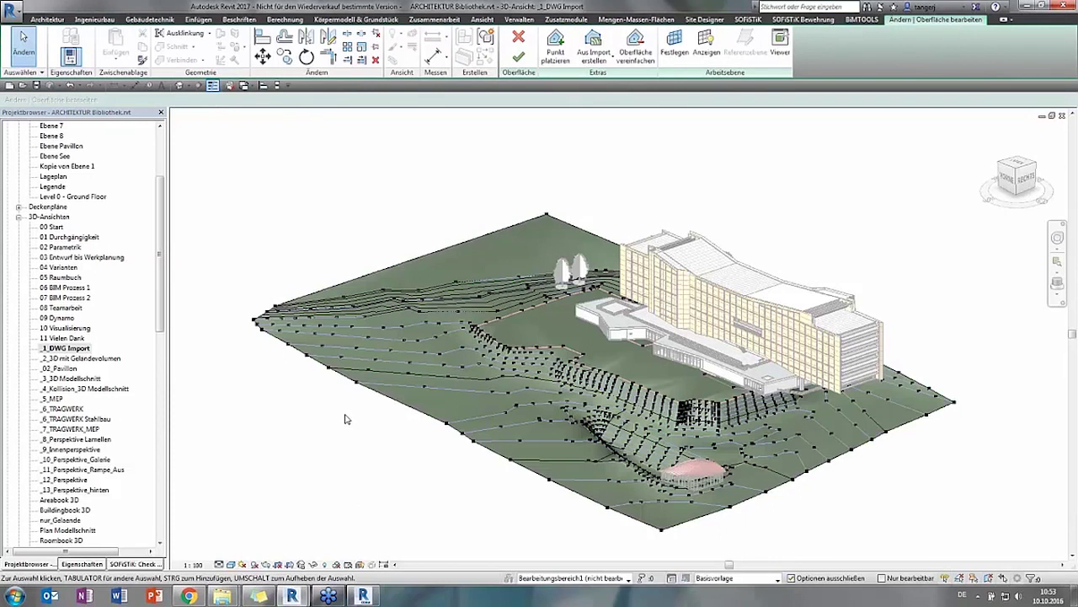
pyautogui.click(518, 37)
pyautogui.click(566, 316)
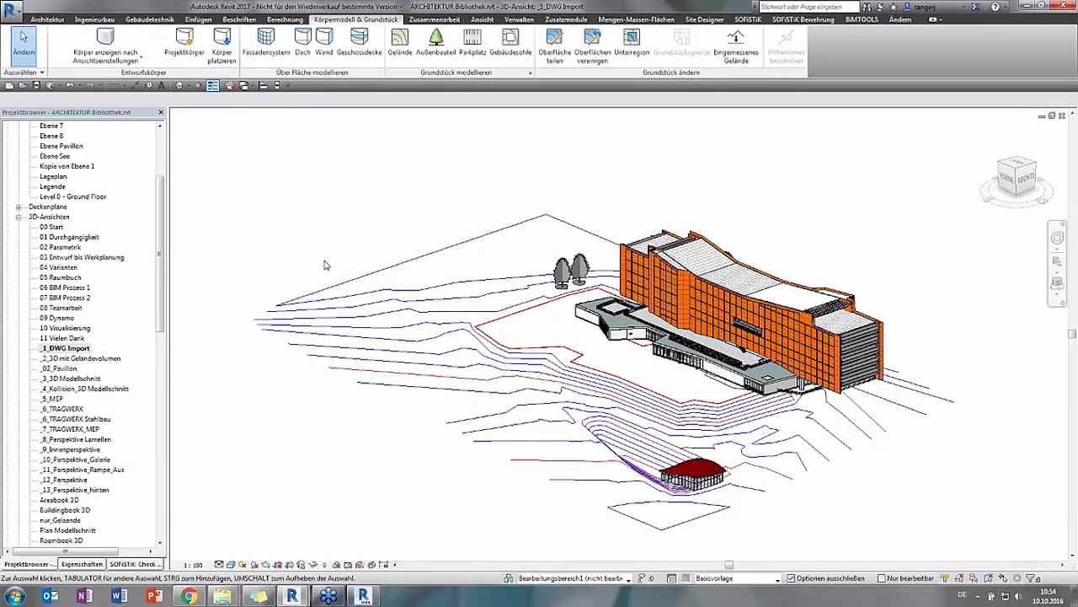
# Pan the site model slightly and open the '08 Teamarbeit' 3D view from the Project Browser
pyautogui.moveTo(327, 246); pyautogui.dragTo(287, 230, button='middle')
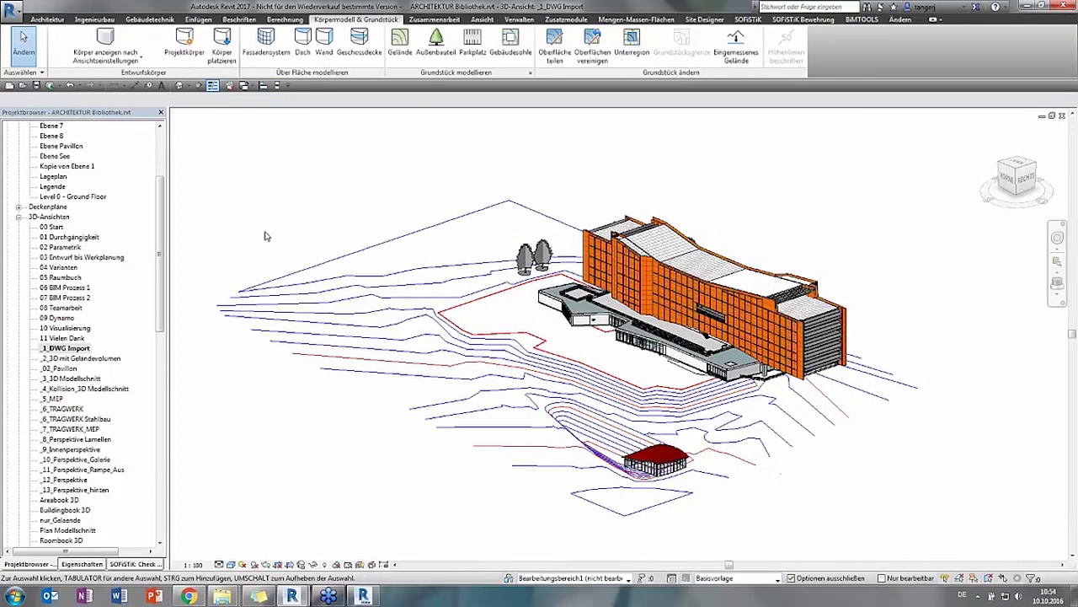
pyautogui.moveTo(164, 208); pyautogui.dragTo(154, 290)
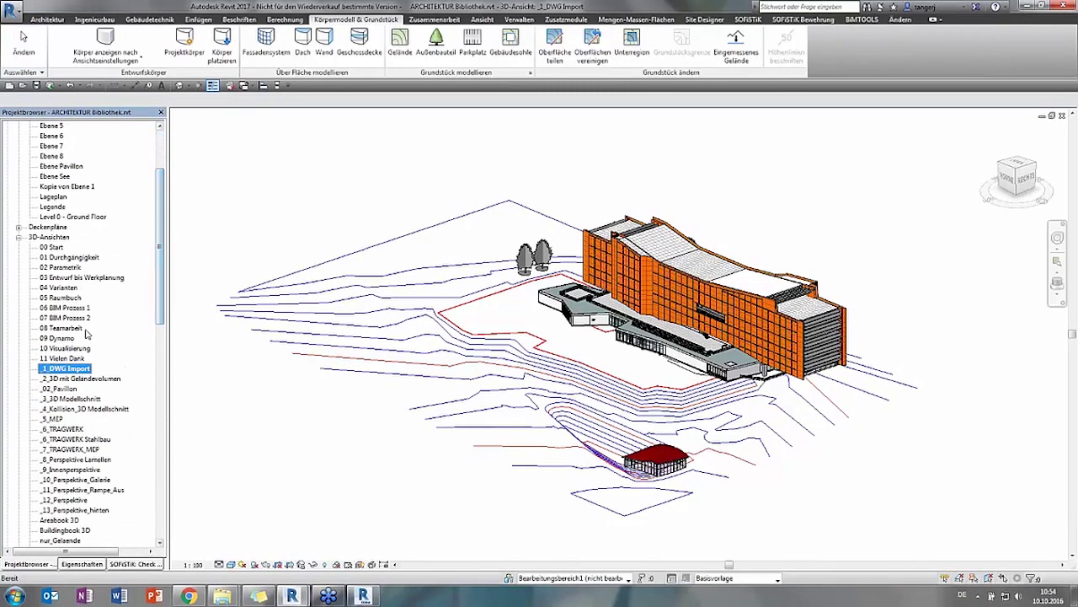
pyautogui.doubleClick(66, 329)
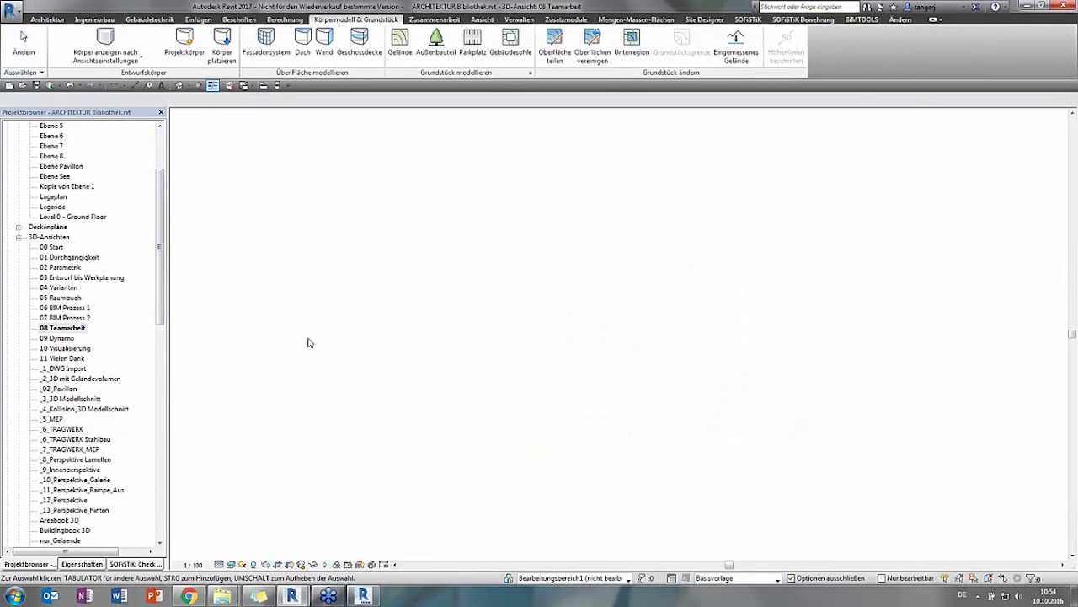
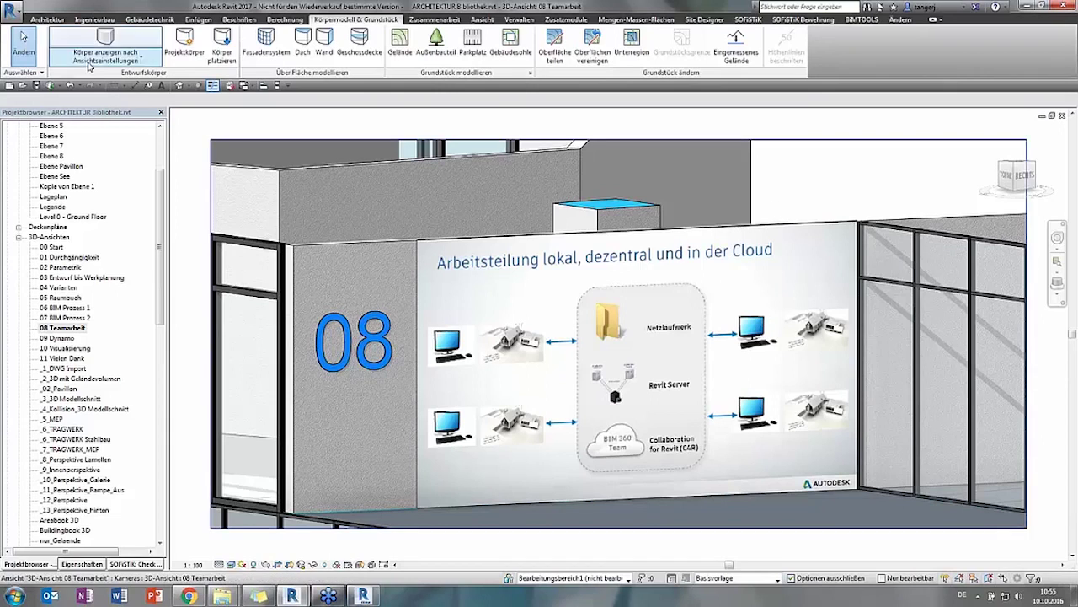
# Browse the projects stored in A360, then close the file browser without opening anything
pyautogui.click(22, 86)
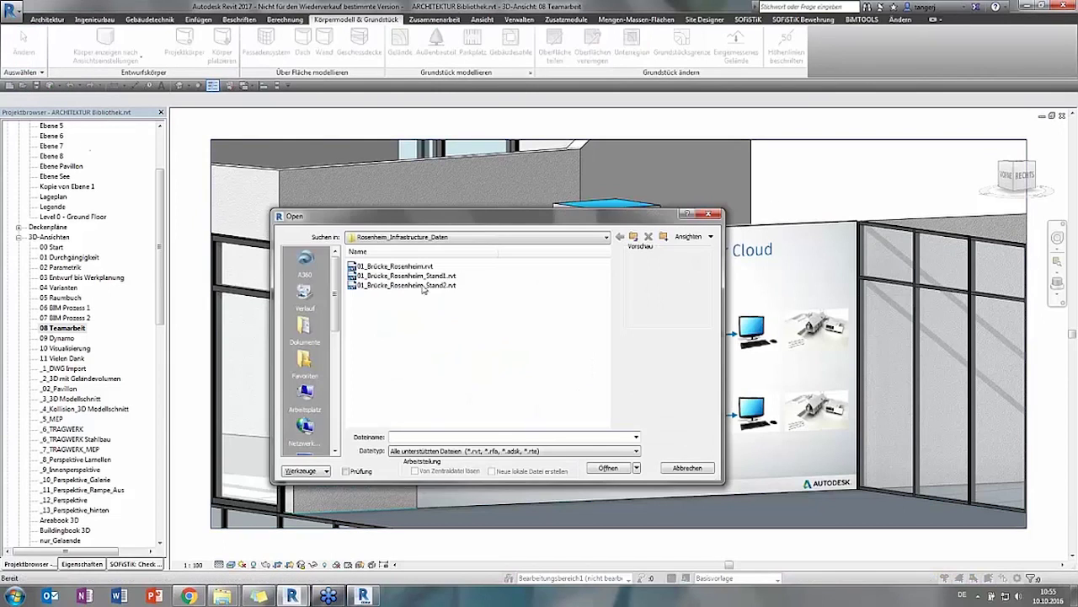
pyautogui.click(305, 262)
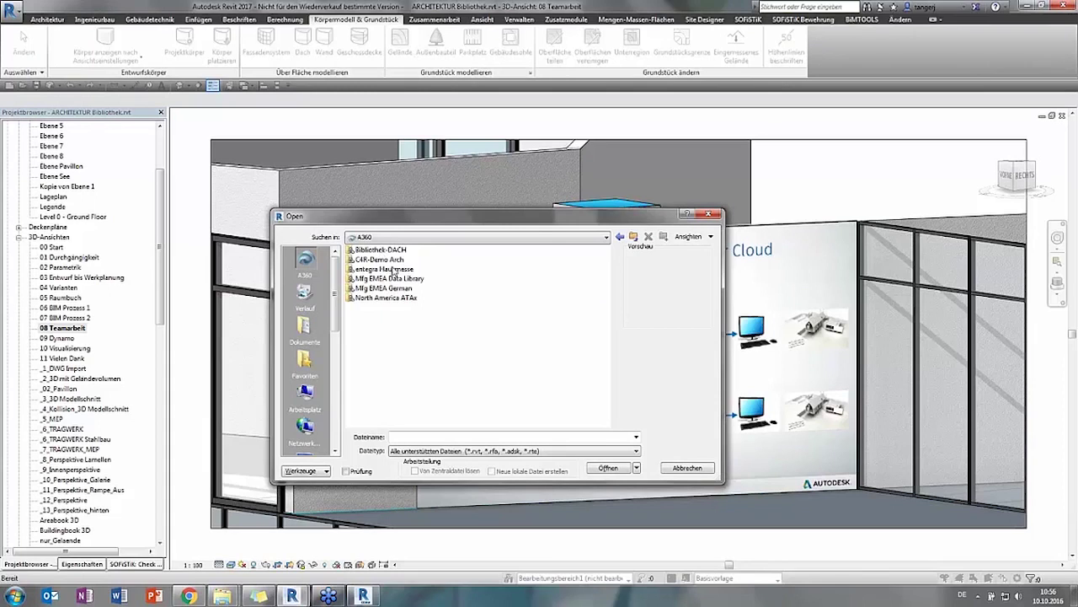
pyautogui.click(680, 468)
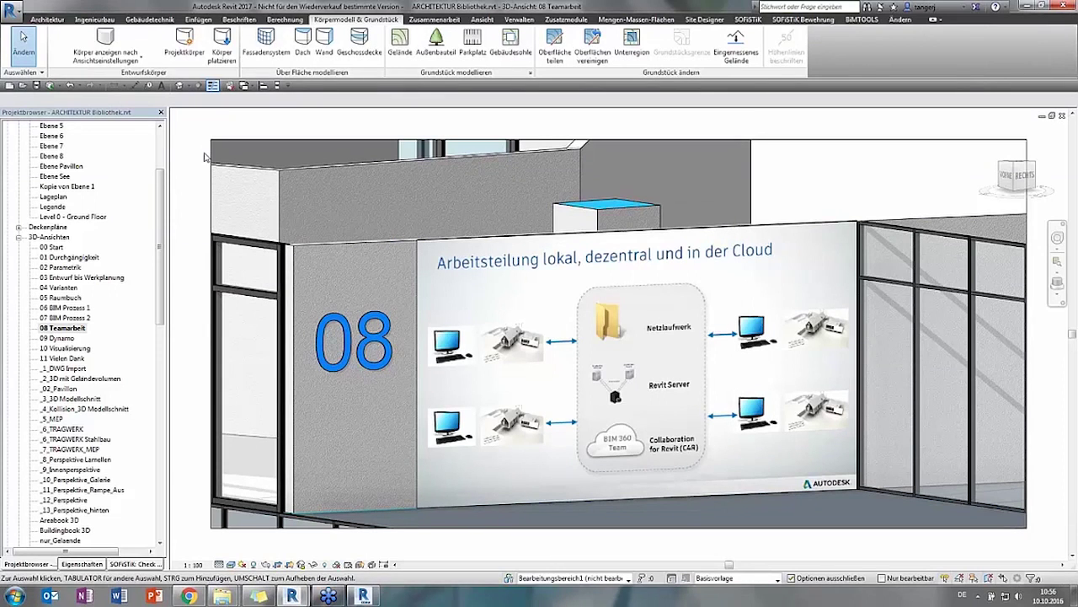
# Place a door in the slide wall and request permission from the wall's owner to edit it
pyautogui.click(47, 19)
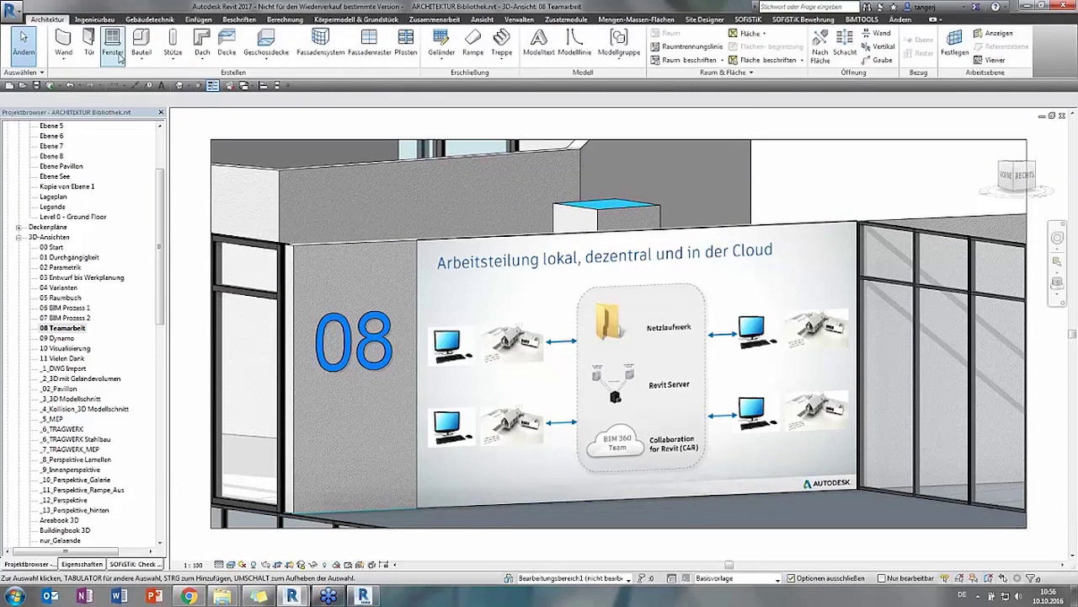
pyautogui.click(88, 49)
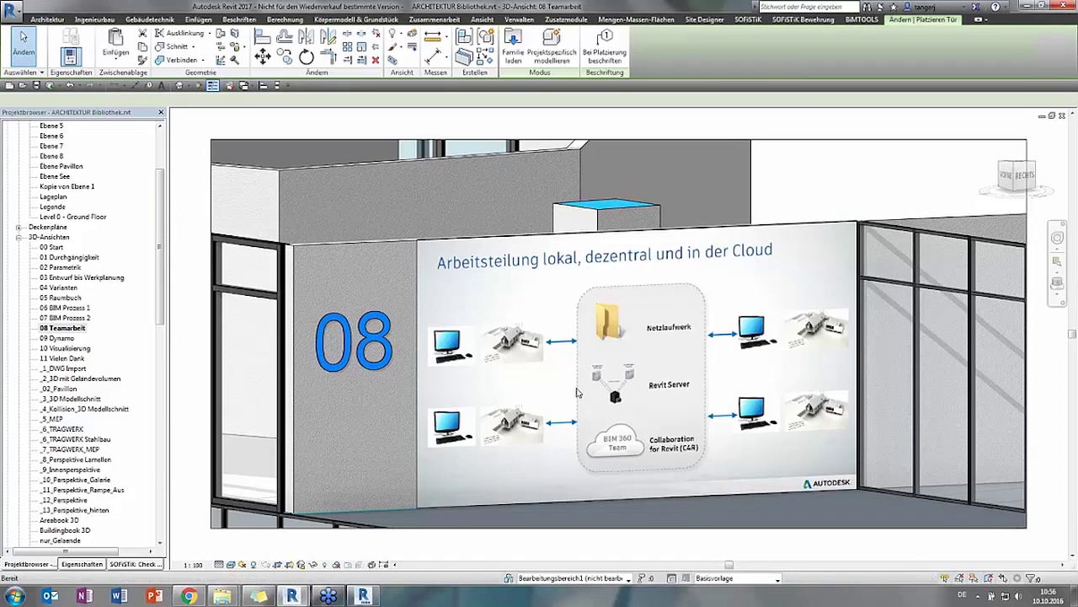
pyautogui.click(461, 408)
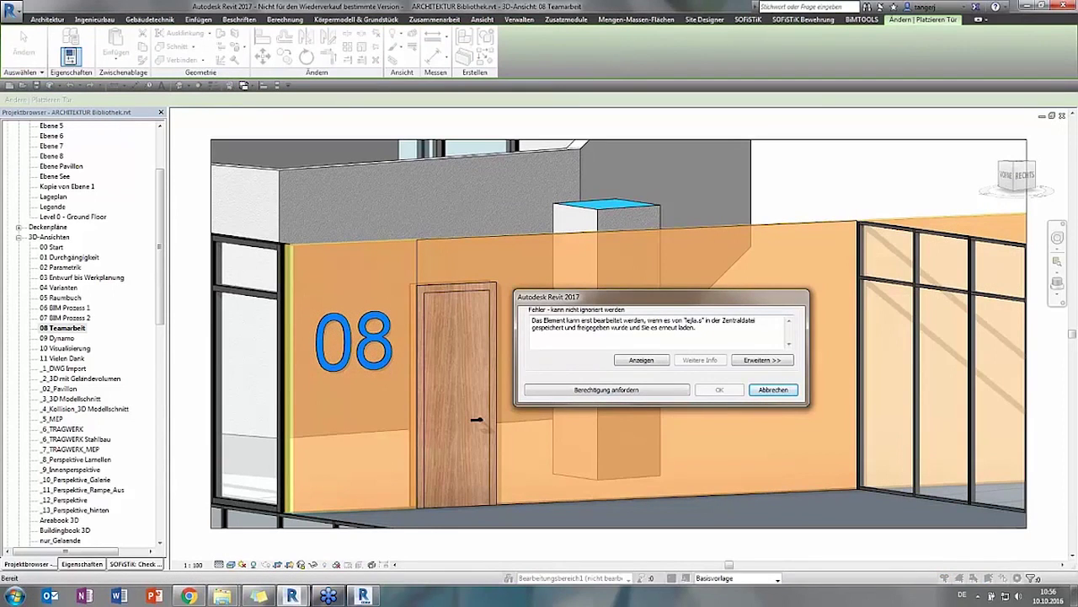
pyautogui.click(585, 390)
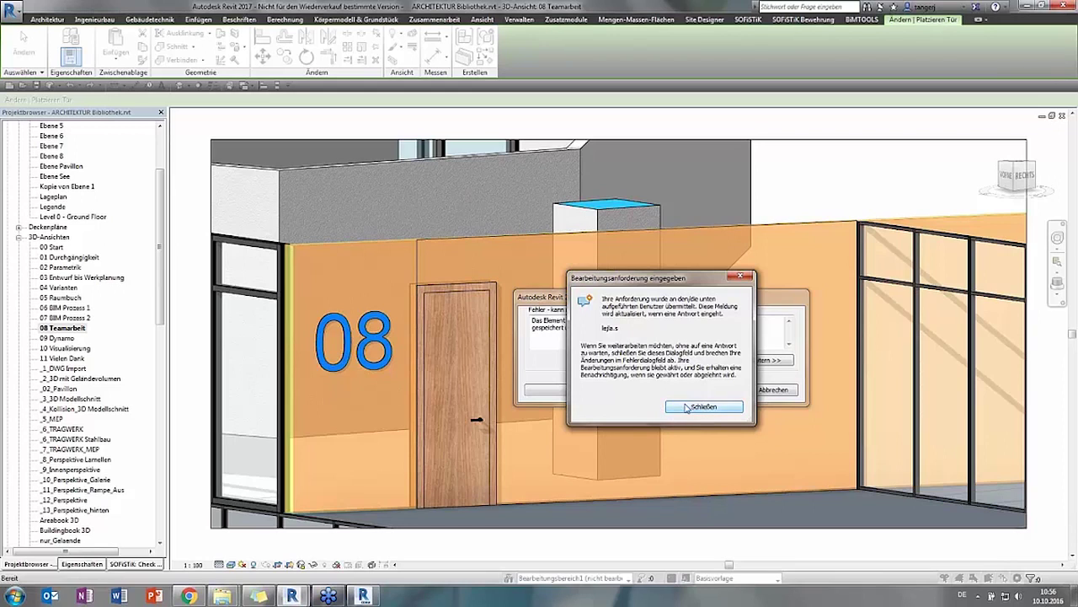
pyautogui.click(687, 407)
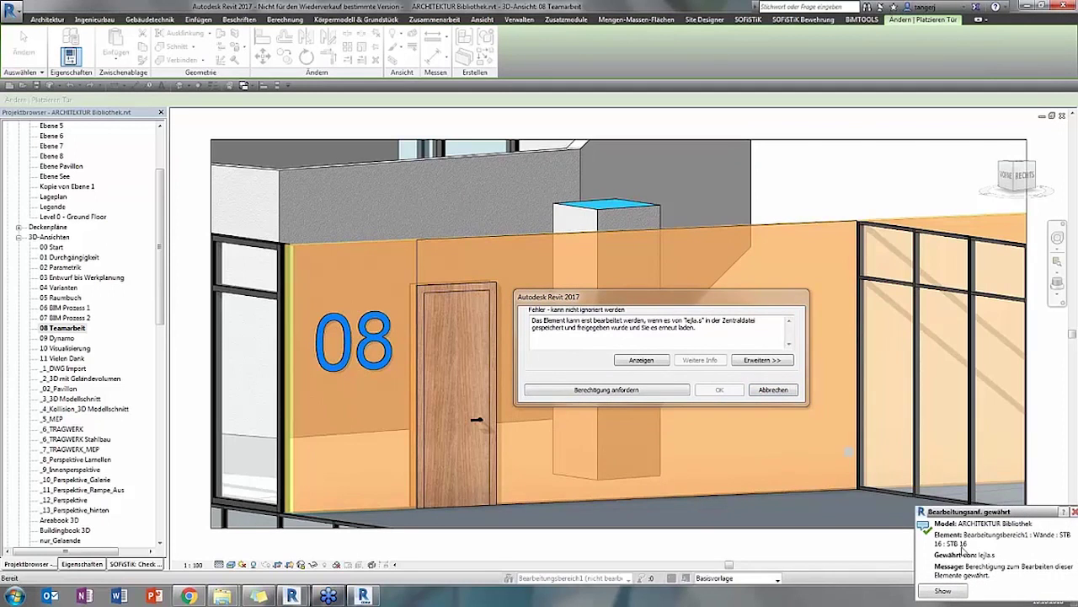
# Retry the door placement once permission is granted, then open the team chat
pyautogui.moveTo(987, 513); pyautogui.dragTo(721, 422)
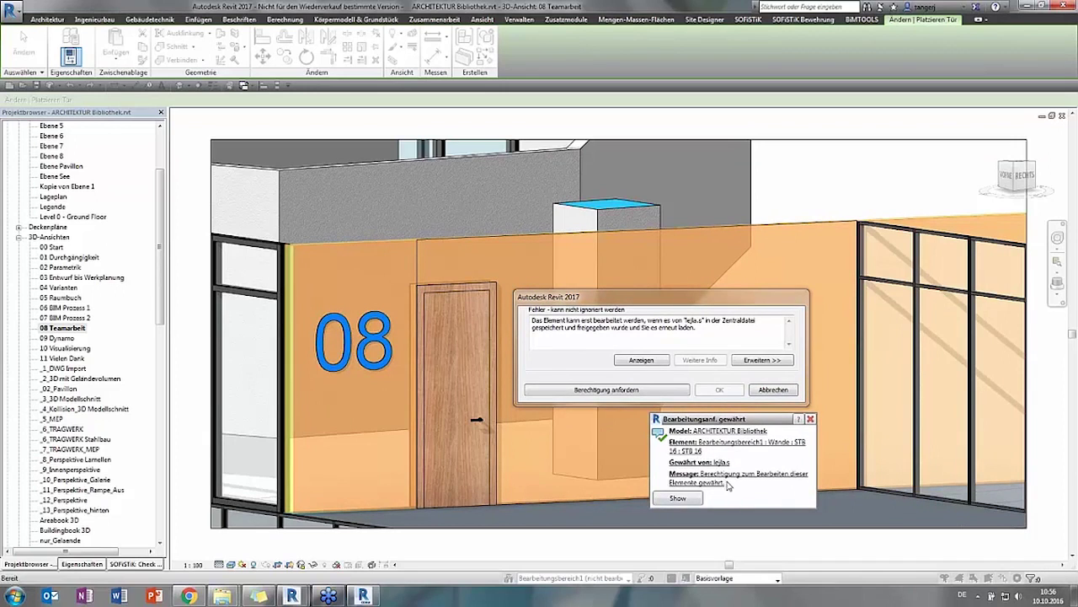
pyautogui.click(629, 390)
pyautogui.click(811, 419)
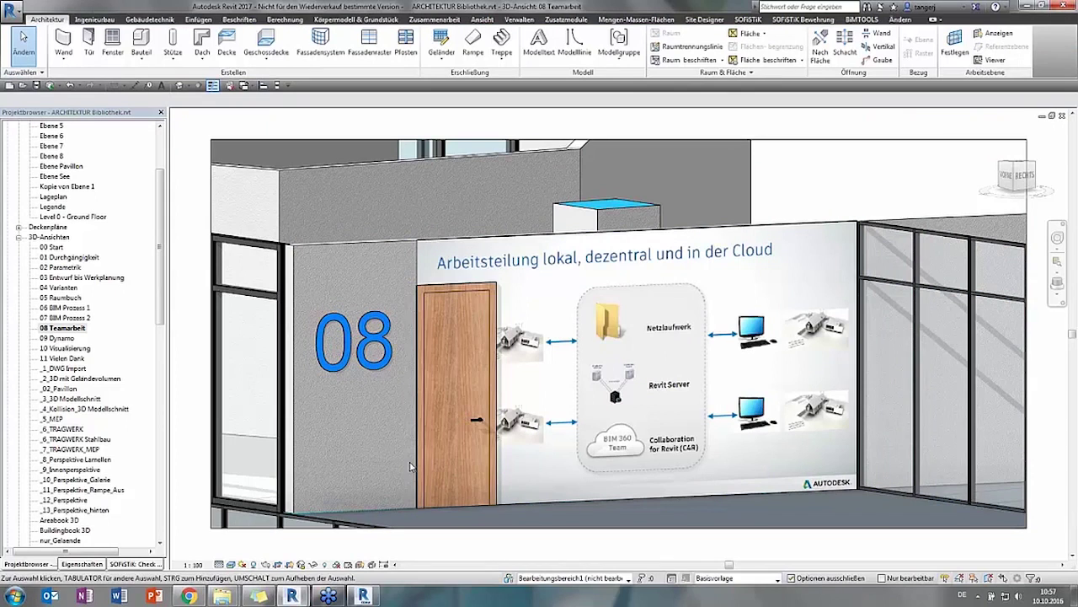
pyautogui.click(364, 596)
# Send a screenshot of the placed door captioned 'Richtige Platzierung', then show the sync activity feed
pyautogui.moveTo(883, 71); pyautogui.dragTo(775, 69)
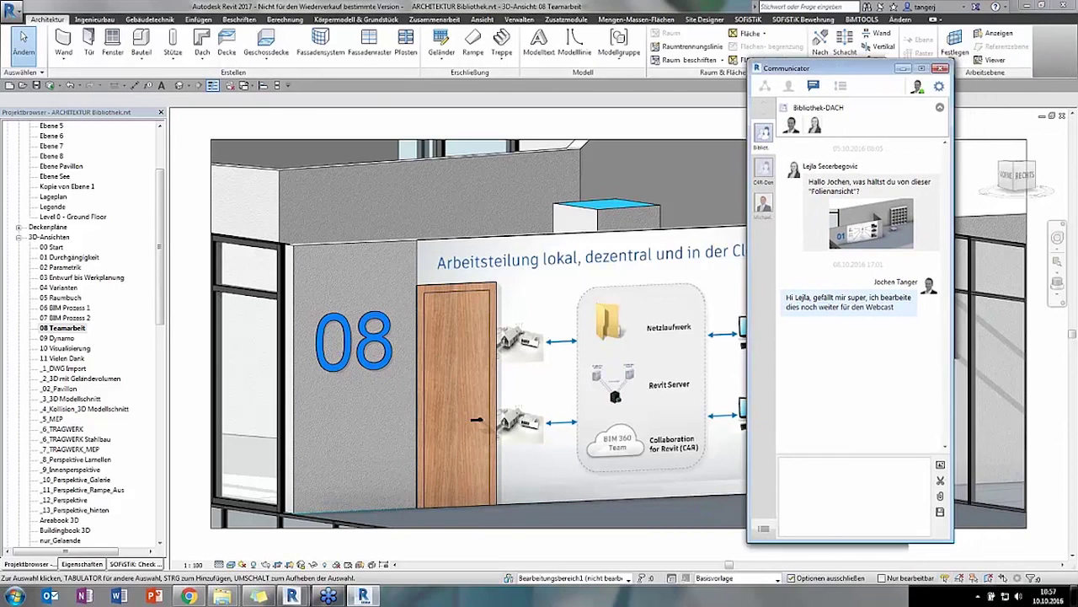
pyautogui.moveTo(864, 70); pyautogui.dragTo(917, 70)
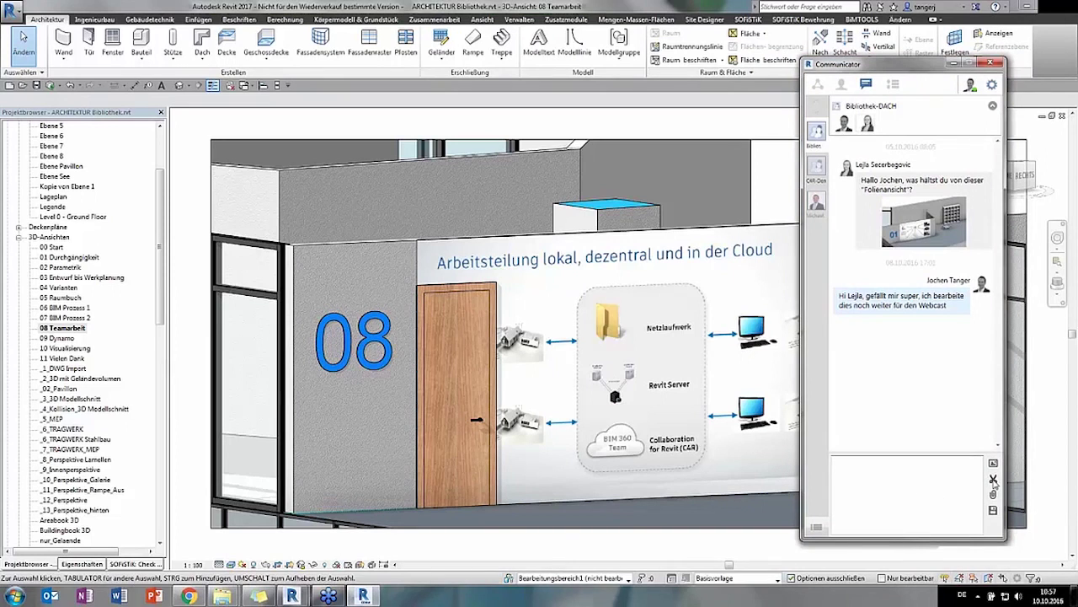
pyautogui.moveTo(368, 215); pyautogui.dragTo(760, 523)
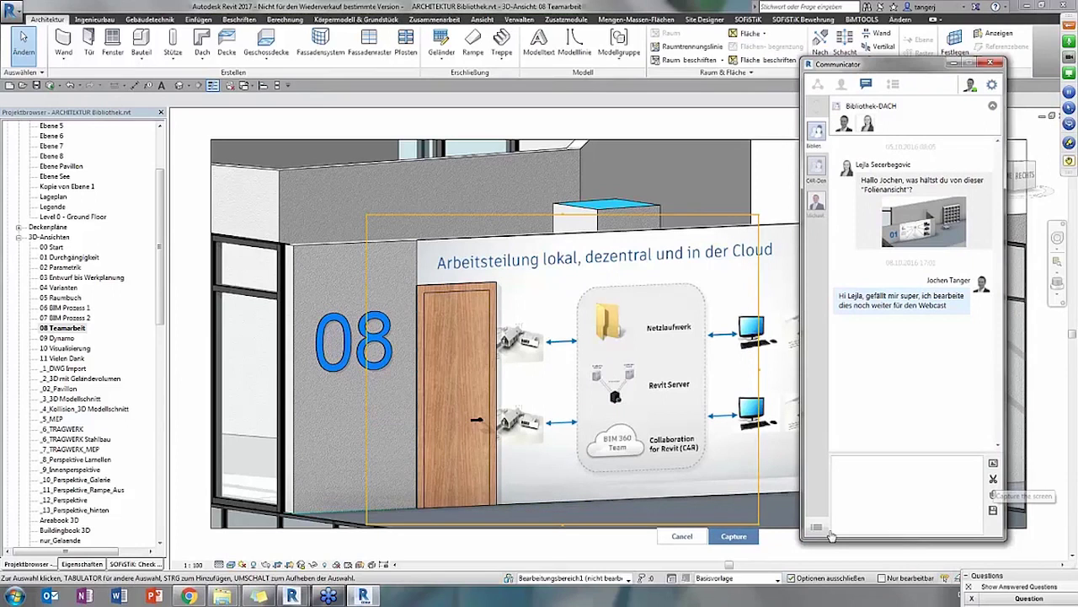
pyautogui.press('Return')
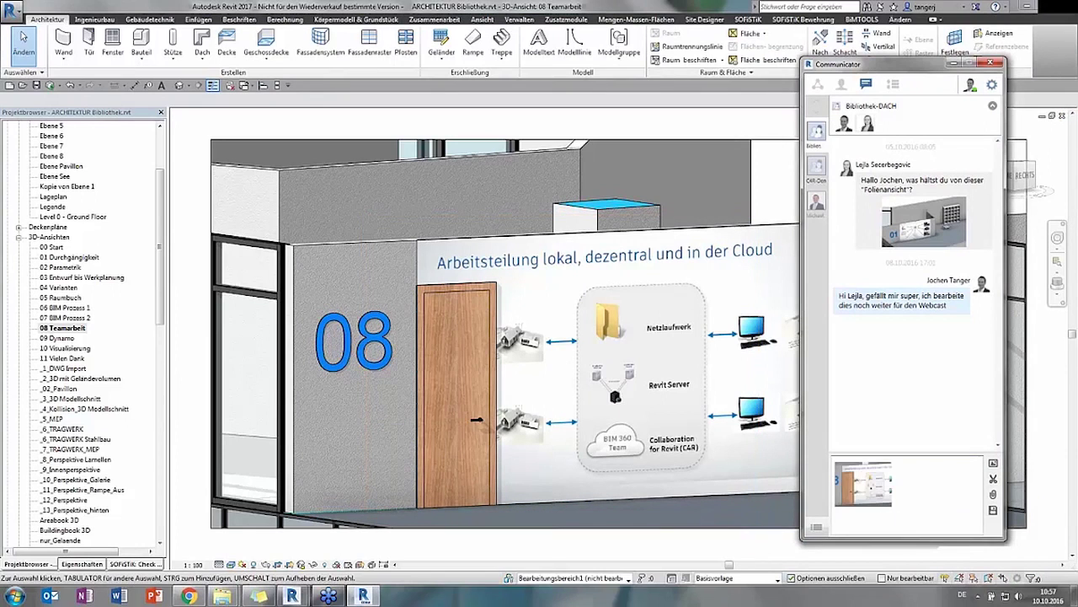
pyautogui.write('Richt')
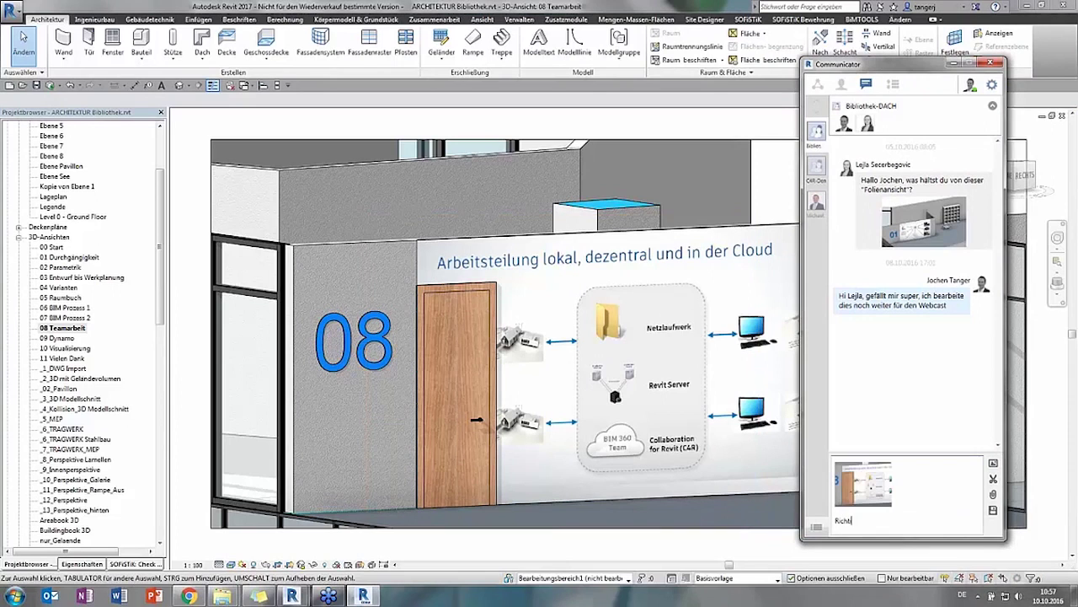
pyautogui.write('ge F')
pyautogui.write('tzierung')
pyautogui.press('Return')
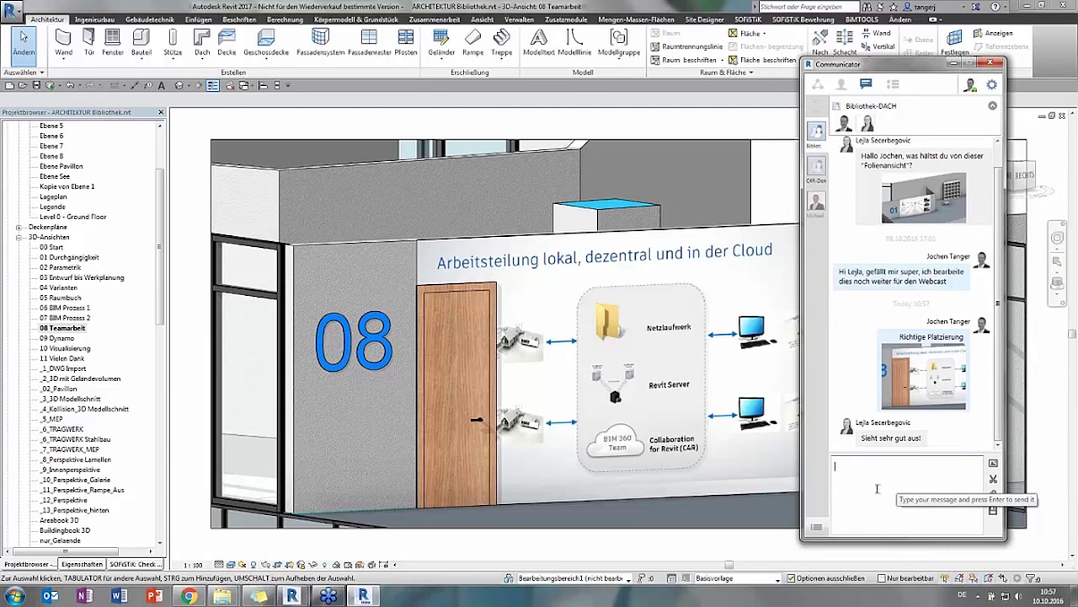
pyautogui.click(892, 84)
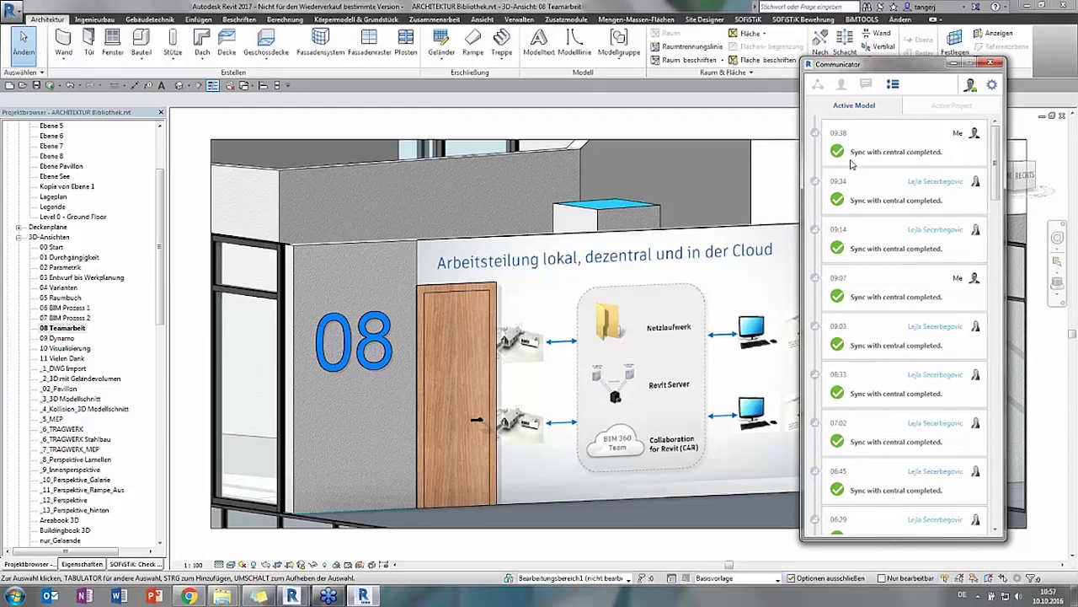
pyautogui.moveTo(902, 73); pyautogui.dragTo(948, 78)
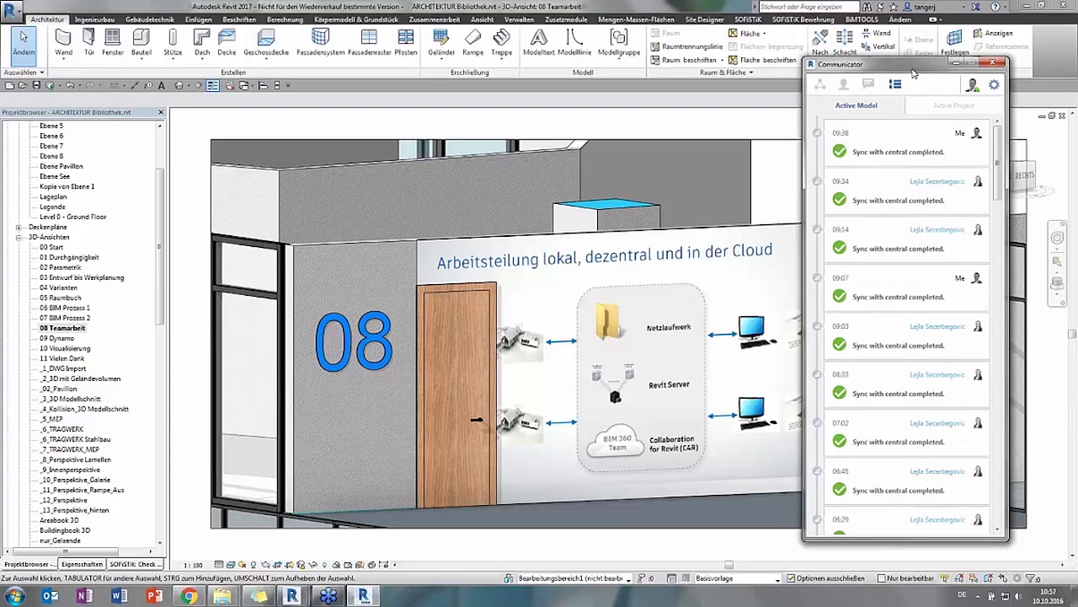
# Check the contacts list and the model's sync history, then close the Communicator panel
pyautogui.click(889, 88)
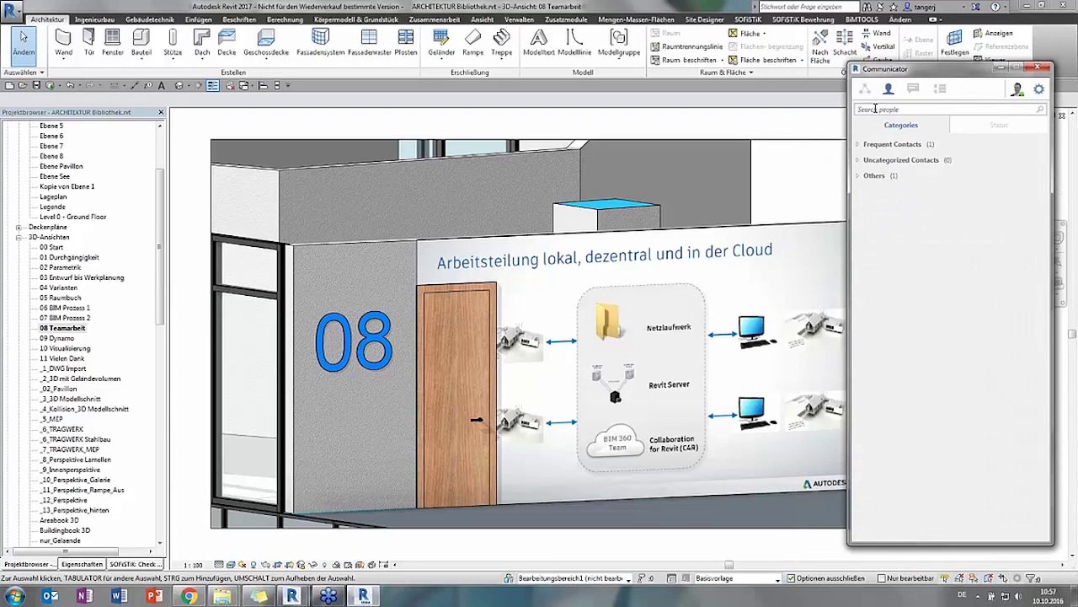
pyautogui.click(940, 88)
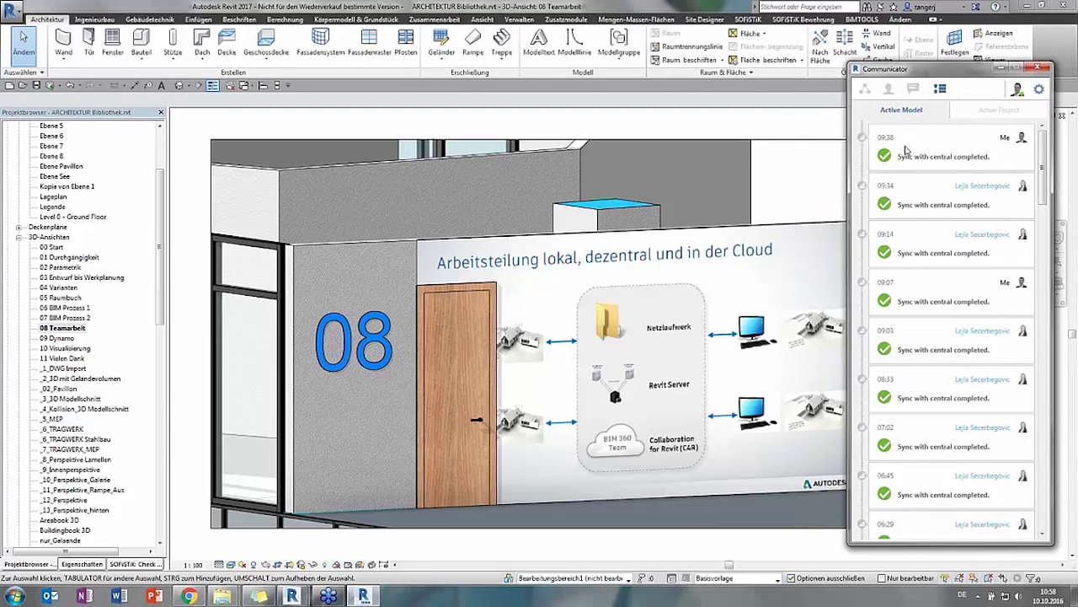
pyautogui.click(842, 155)
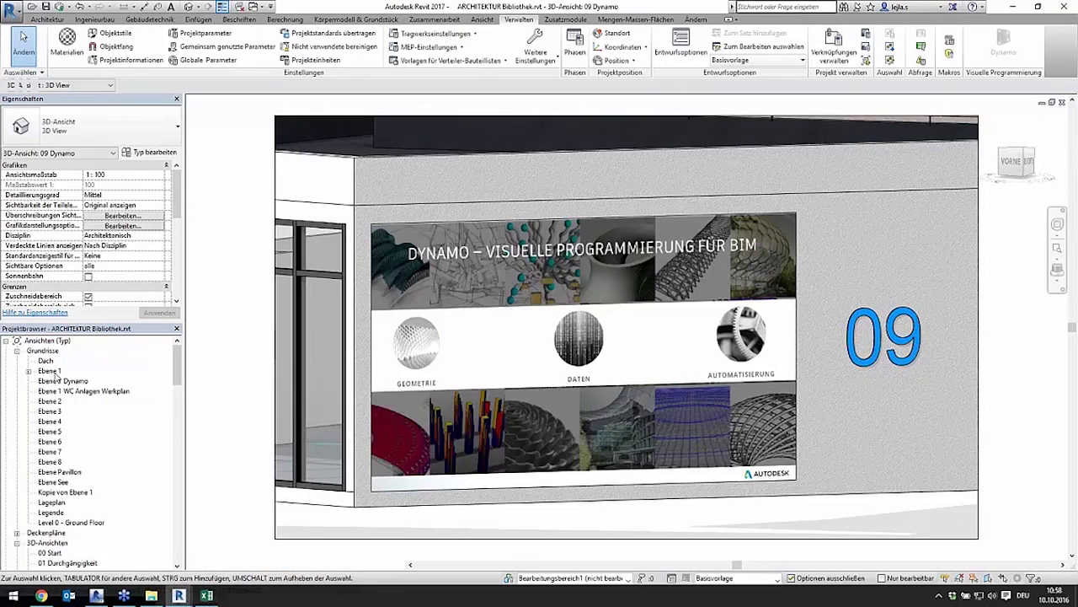
# Open the Ebene 1 Dynamo floor plan and load the recent Raumbuch graph in Dynamo
pyautogui.doubleClick(50, 371)
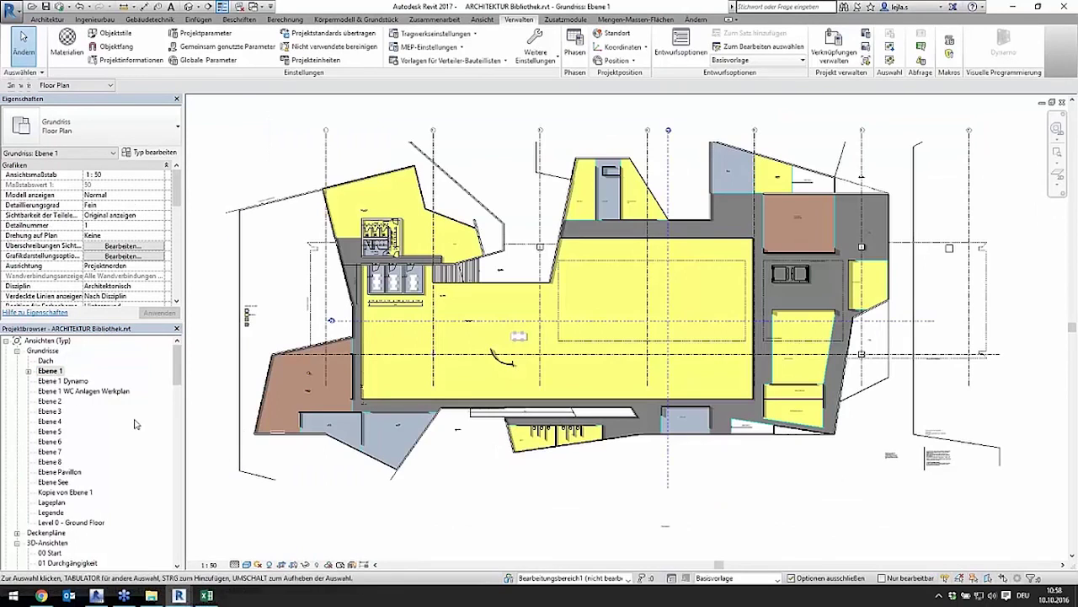
pyautogui.doubleClick(76, 382)
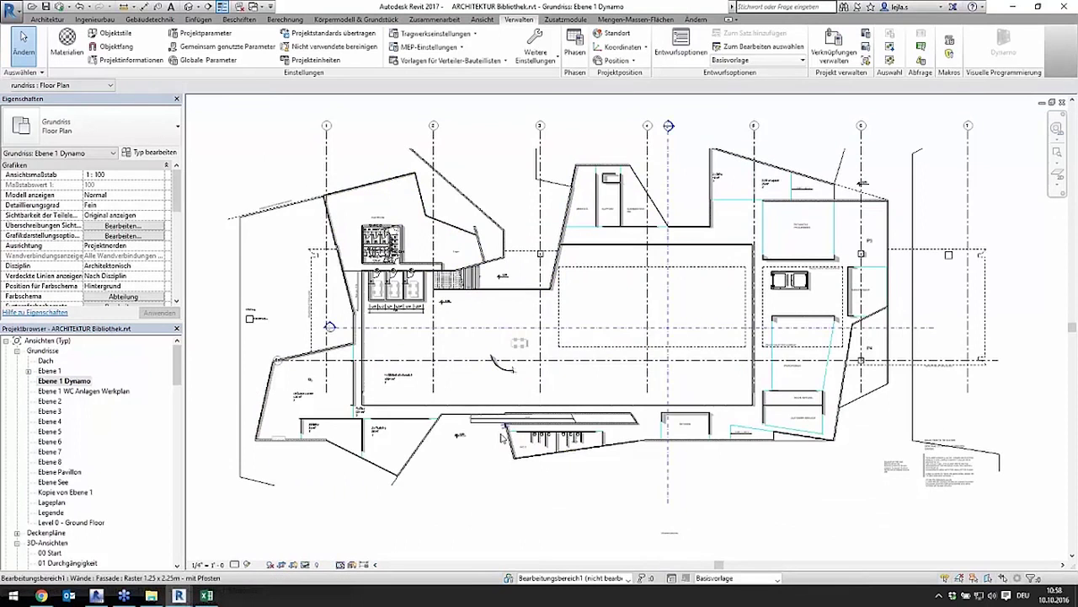
pyautogui.scroll(3, 294, 465)
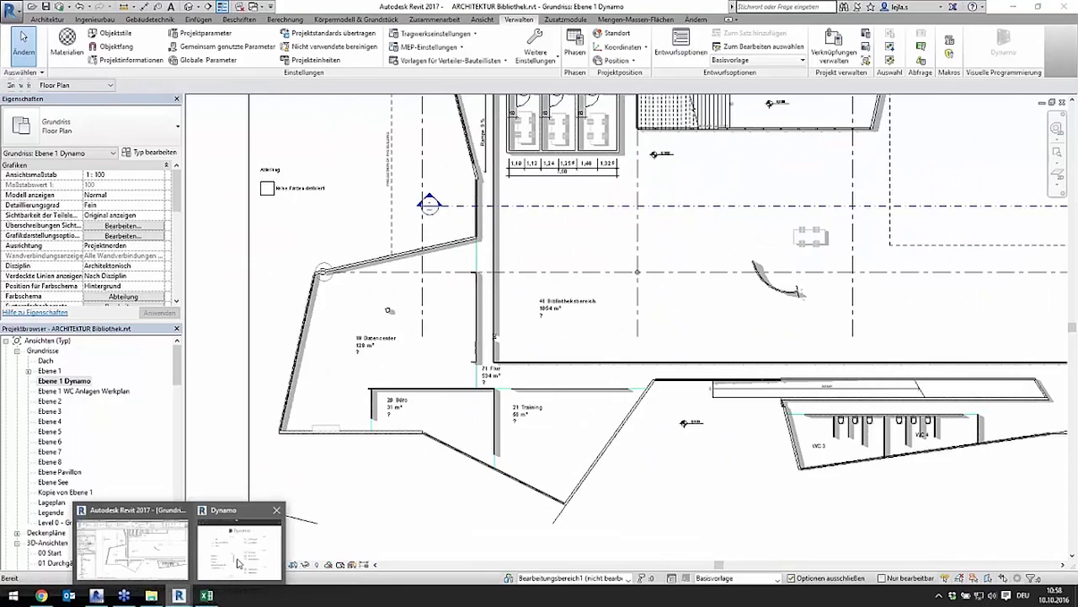
pyautogui.click(239, 545)
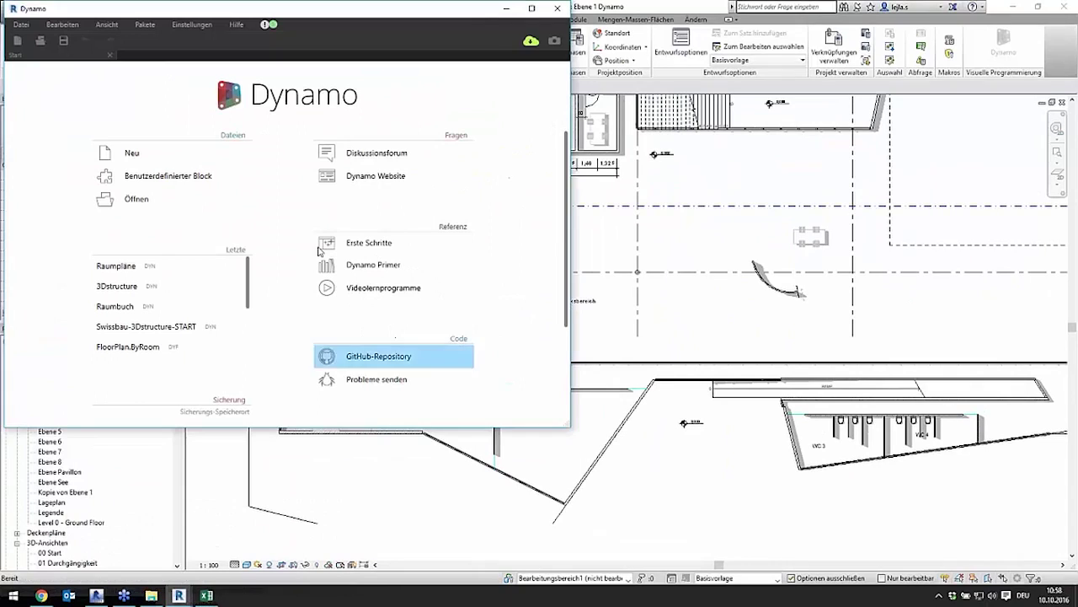
pyautogui.click(146, 314)
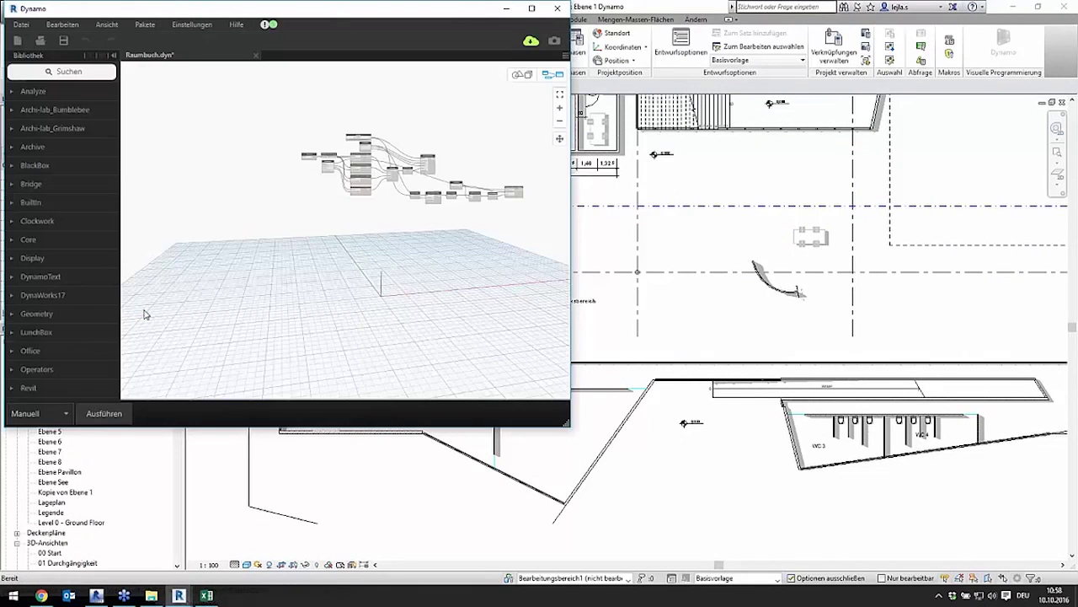
pyautogui.moveTo(337, 23); pyautogui.dragTo(692, 116)
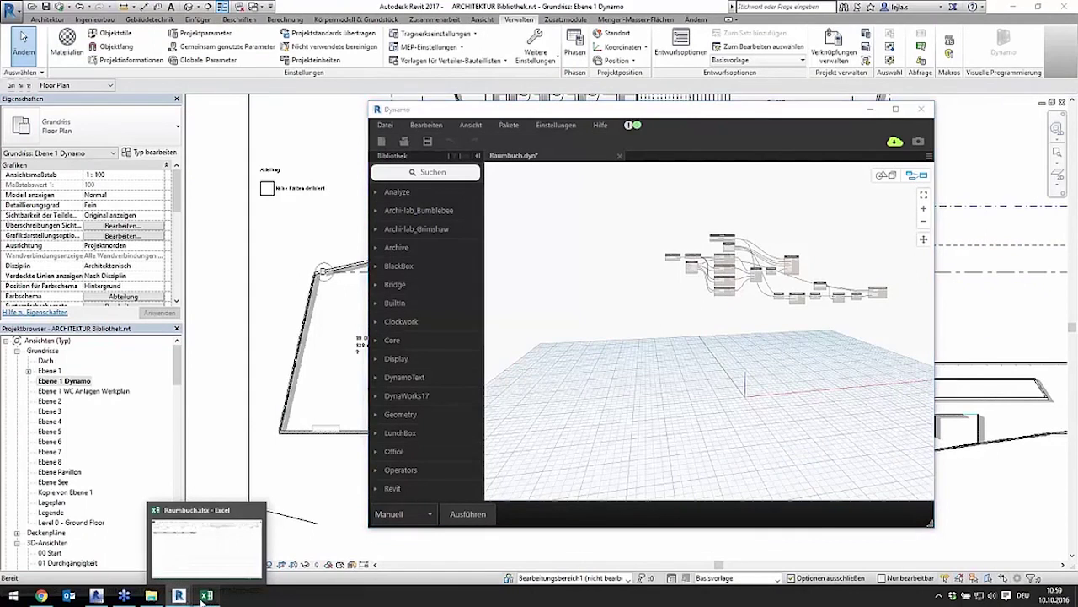
# Close the open Raumbuch spreadsheet, run the Raumbuch graph, and view the exported Raumbuch.xlsx
pyautogui.click(202, 596)
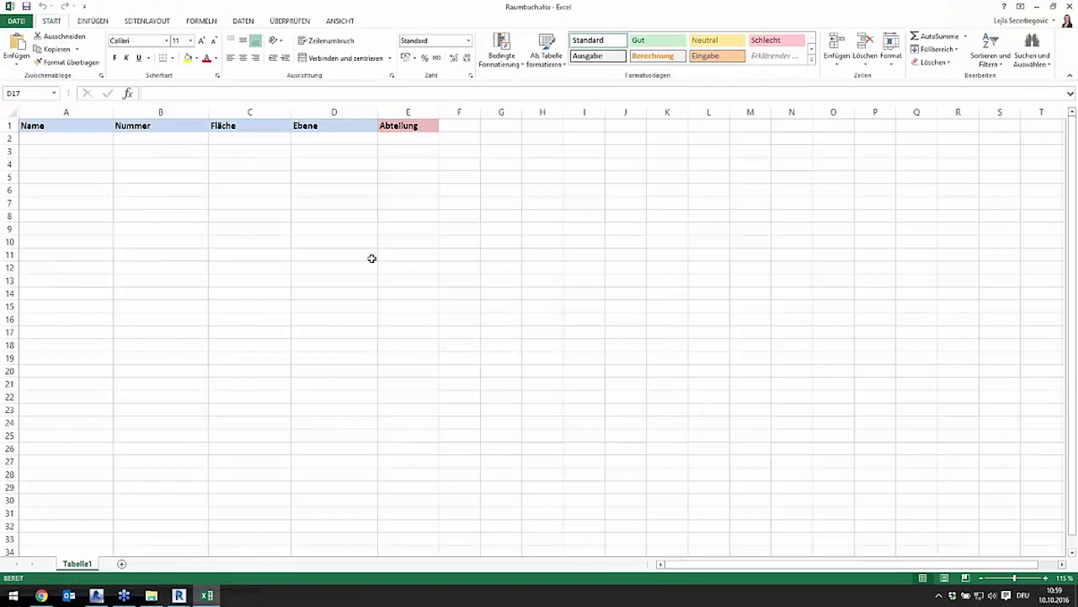
pyautogui.click(1052, 6)
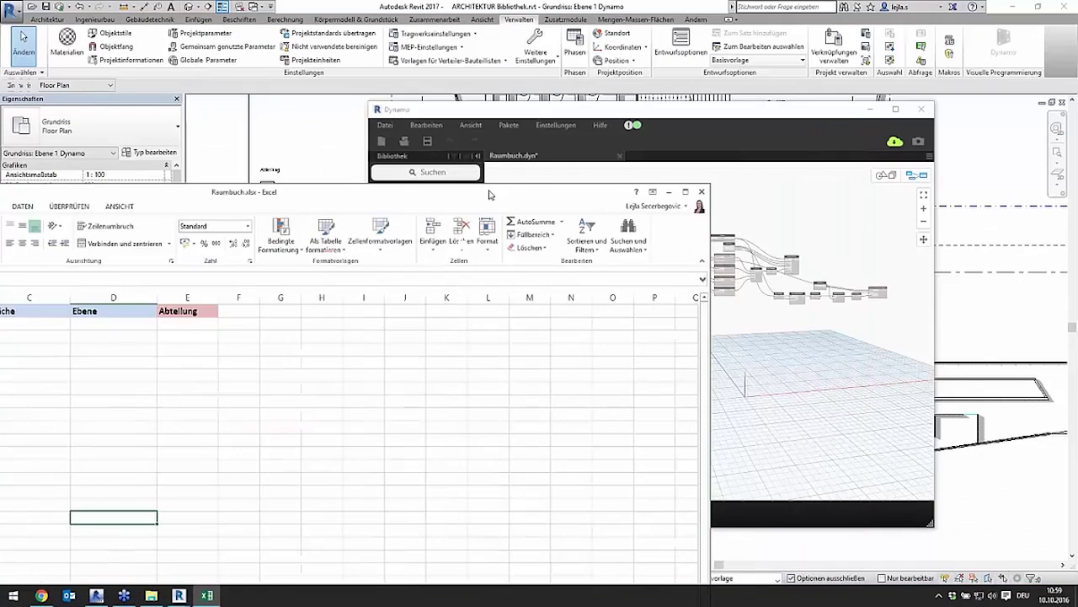
pyautogui.click(697, 194)
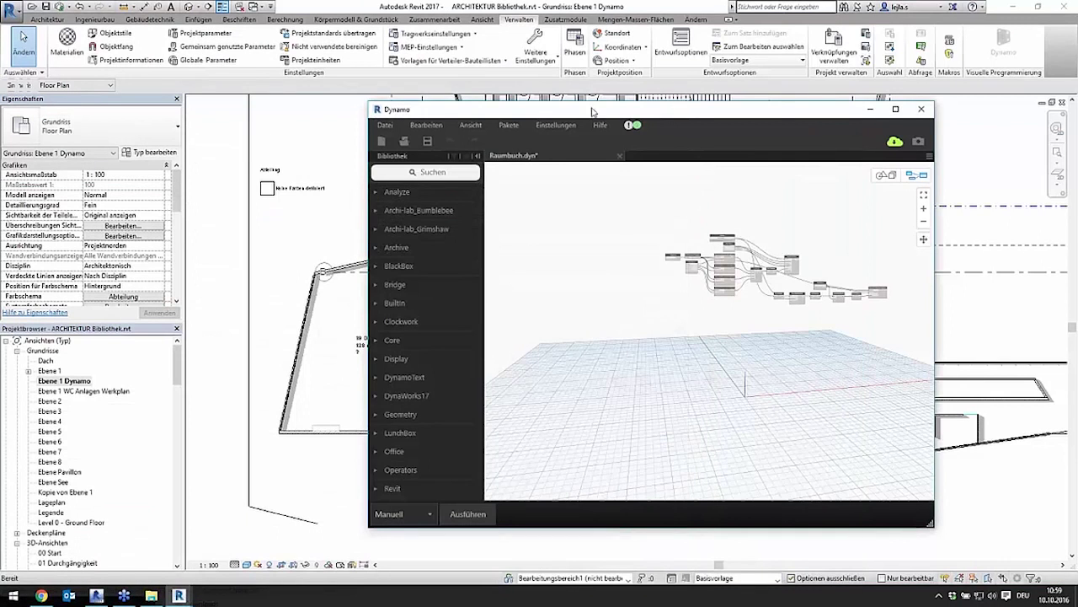
pyautogui.moveTo(592, 110); pyautogui.dragTo(809, 122)
pyautogui.click(674, 530)
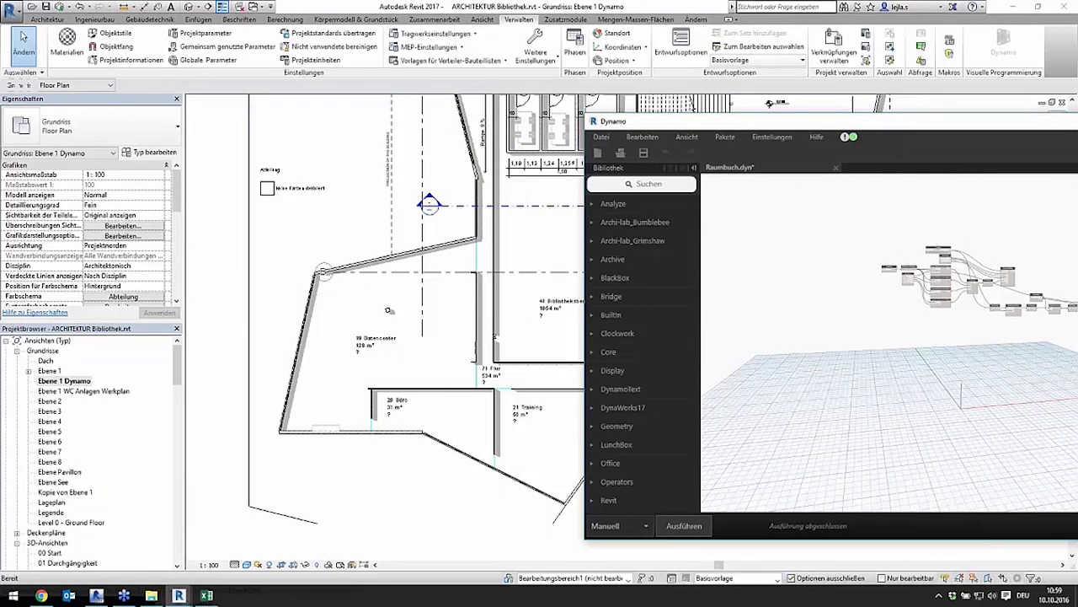
pyautogui.click(206, 596)
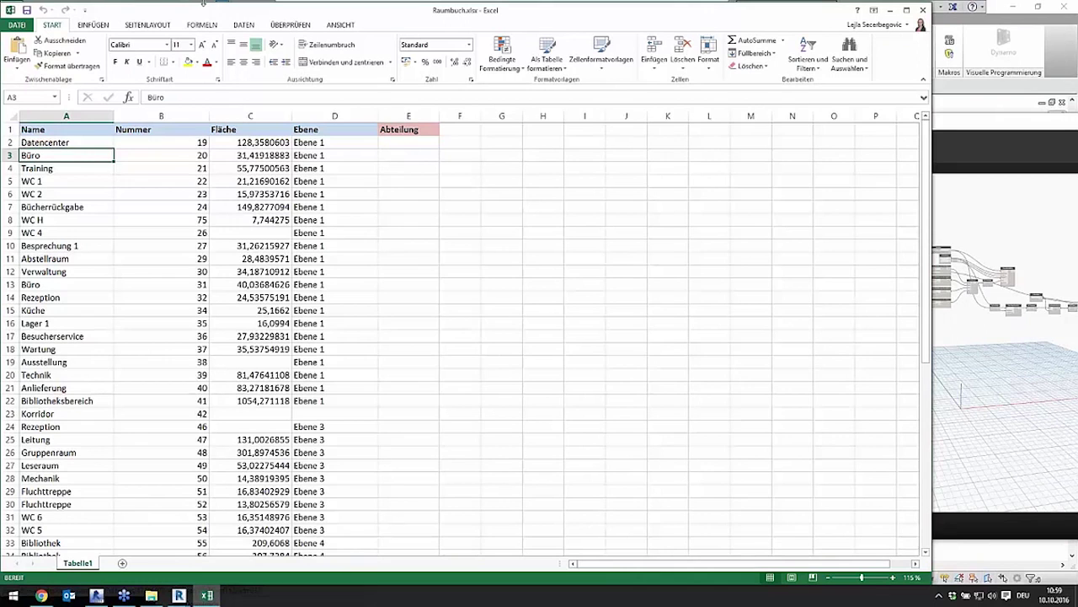
# Enter Öffentlich in cell E2 and fill it down through row 6
pyautogui.scroll(-2, 460, 344)
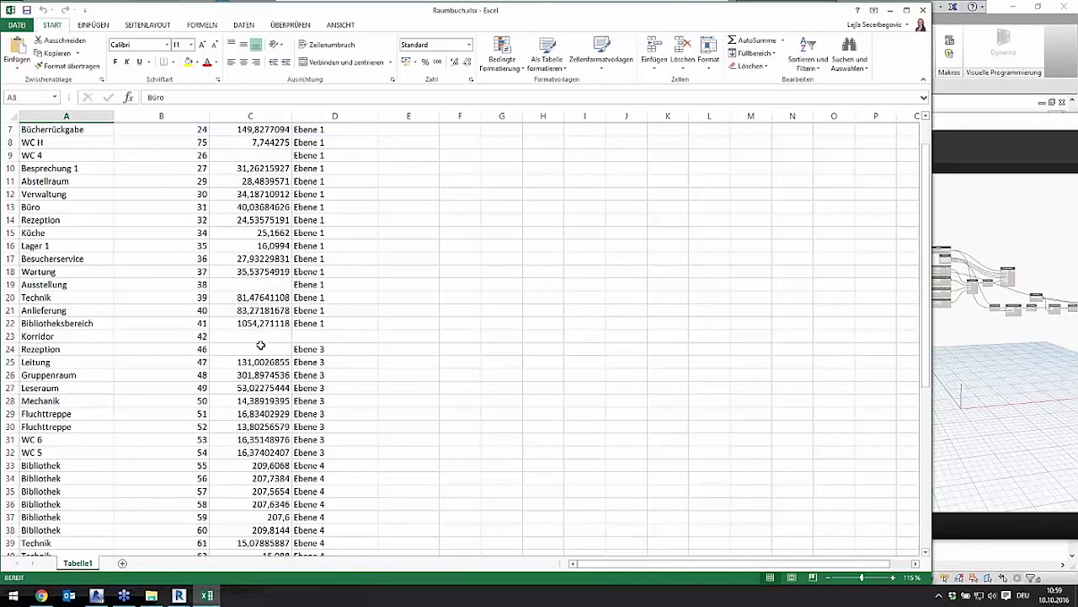
pyautogui.scroll(2, 261, 345)
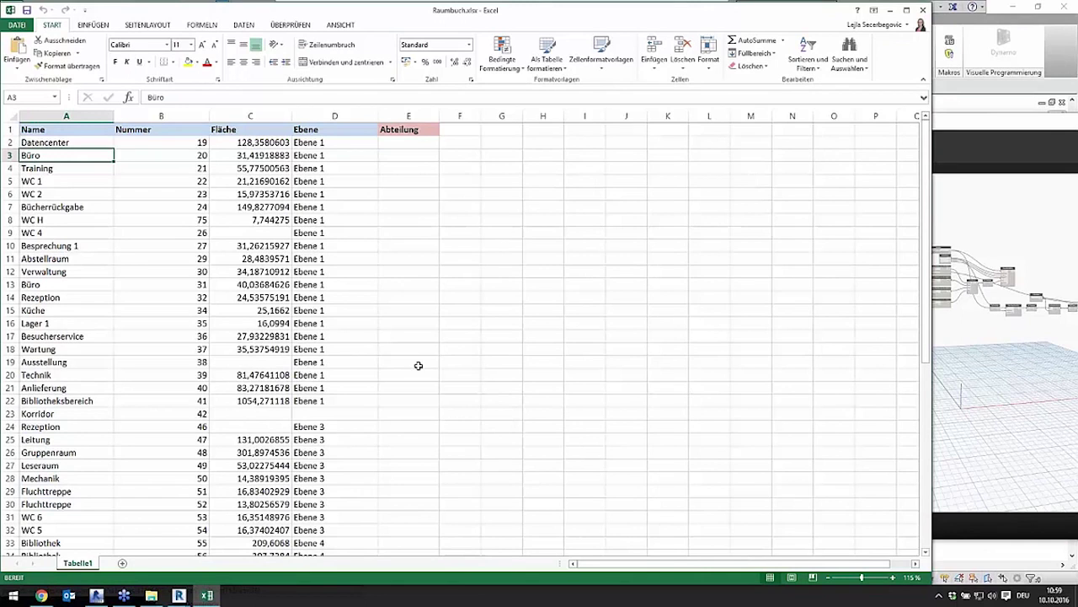
pyautogui.click(414, 143)
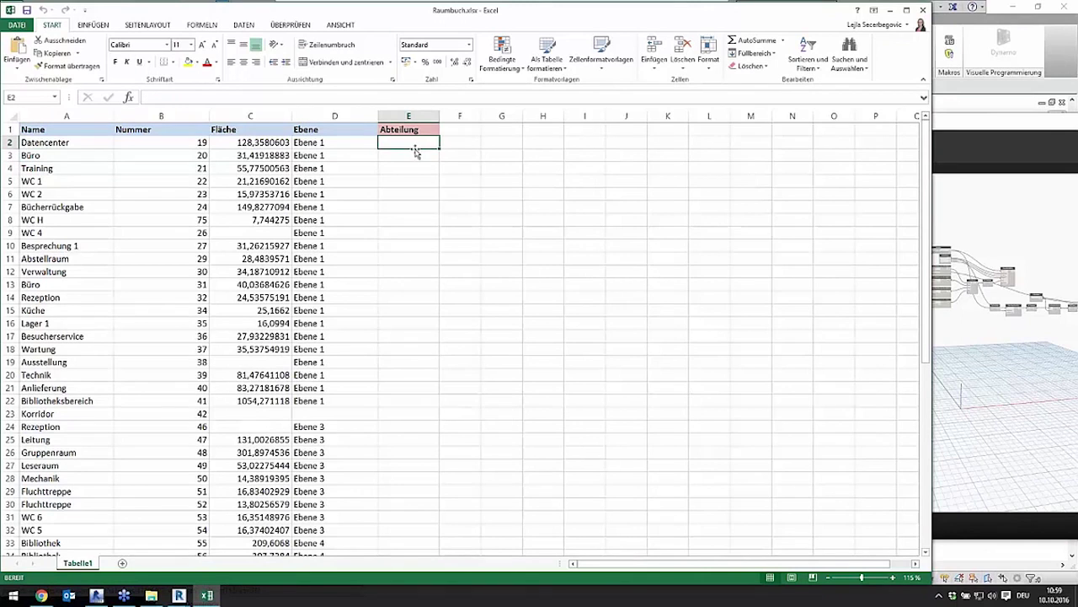
pyautogui.scroll(-1, 430, 495)
pyautogui.scroll(1, 430, 495)
pyautogui.write('Ö')
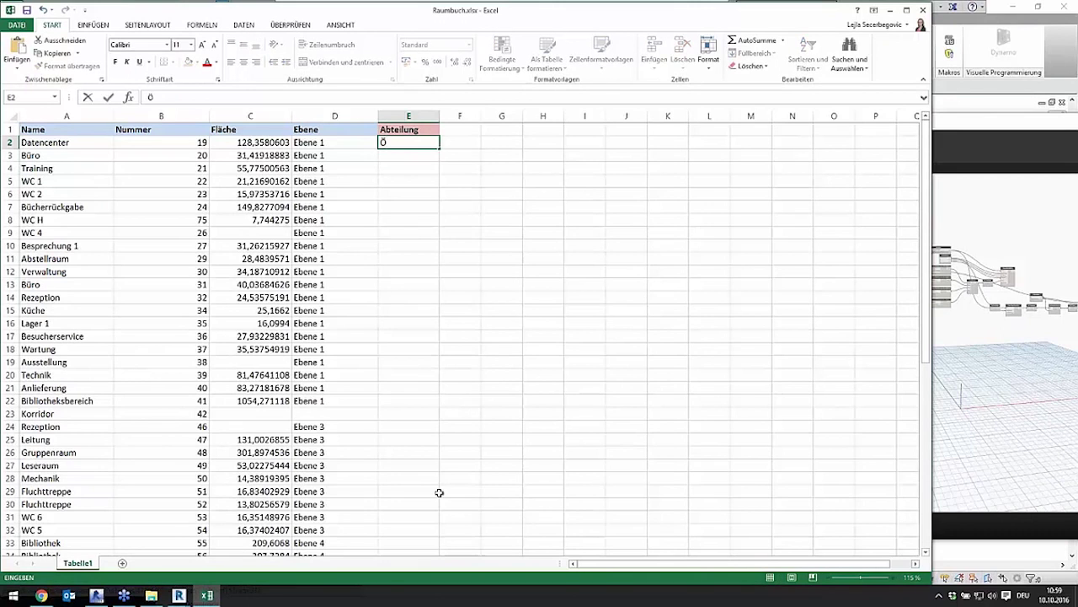
pyautogui.write('ffentlich')
pyautogui.press('Return')
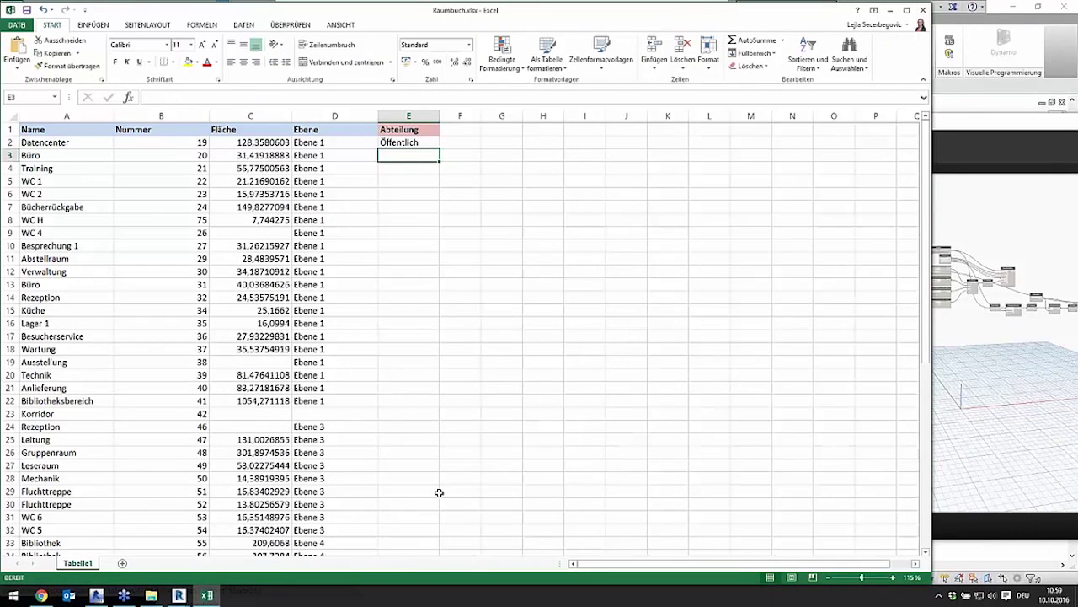
pyautogui.click(405, 142)
pyautogui.moveTo(437, 148); pyautogui.dragTo(438, 197)
# Enter Büro in cell E7 and fill it down through row 24
pyautogui.click(408, 207)
pyautogui.write('Büro')
pyautogui.press('Return')
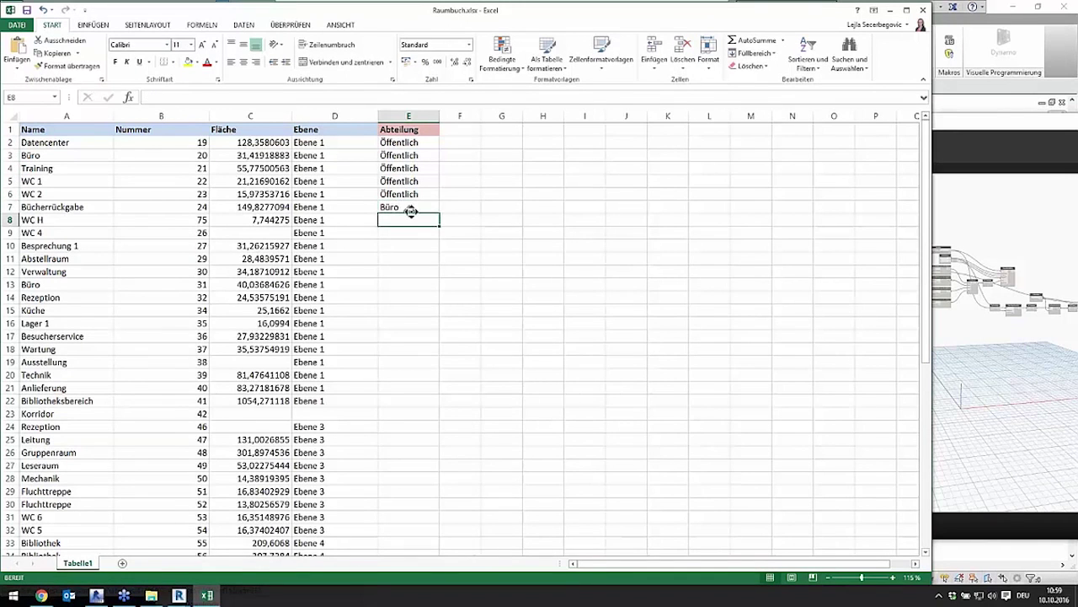
pyautogui.hscroll(1, 413, 211)
pyautogui.click(313, 207)
pyautogui.moveTo(345, 213)
pyautogui.mouseDown()
pyautogui.moveTo(326, 361)
pyautogui.moveTo(349, 433)
pyautogui.mouseUp()
pyautogui.scroll(-4, 390, 390)
pyautogui.moveTo(316, 284); pyautogui.dragTo(313, 245)
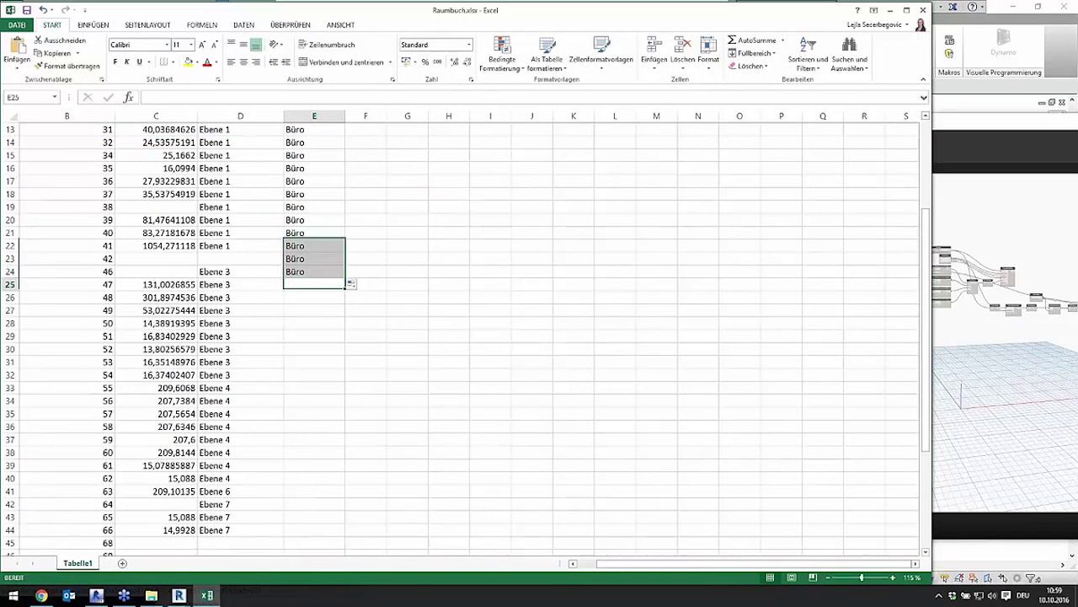
# Enter Verwaltung in cell E25, fill it down through row 44, and return to Revit
pyautogui.click(314, 289)
pyautogui.write('Verwaltung')
pyautogui.press('Return')
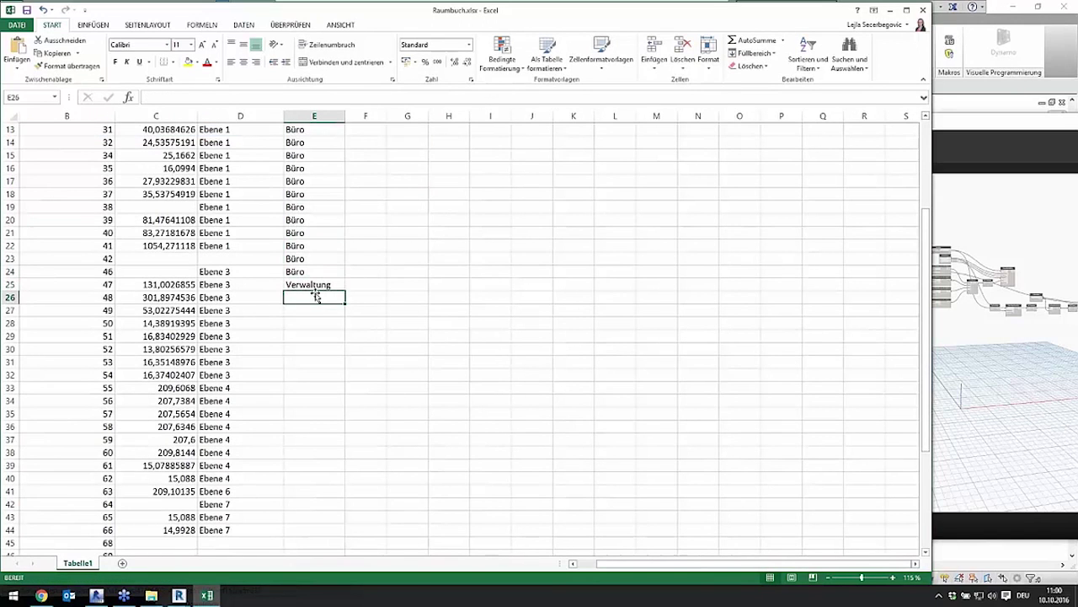
pyautogui.click(330, 287)
pyautogui.moveTo(345, 290); pyautogui.dragTo(332, 532)
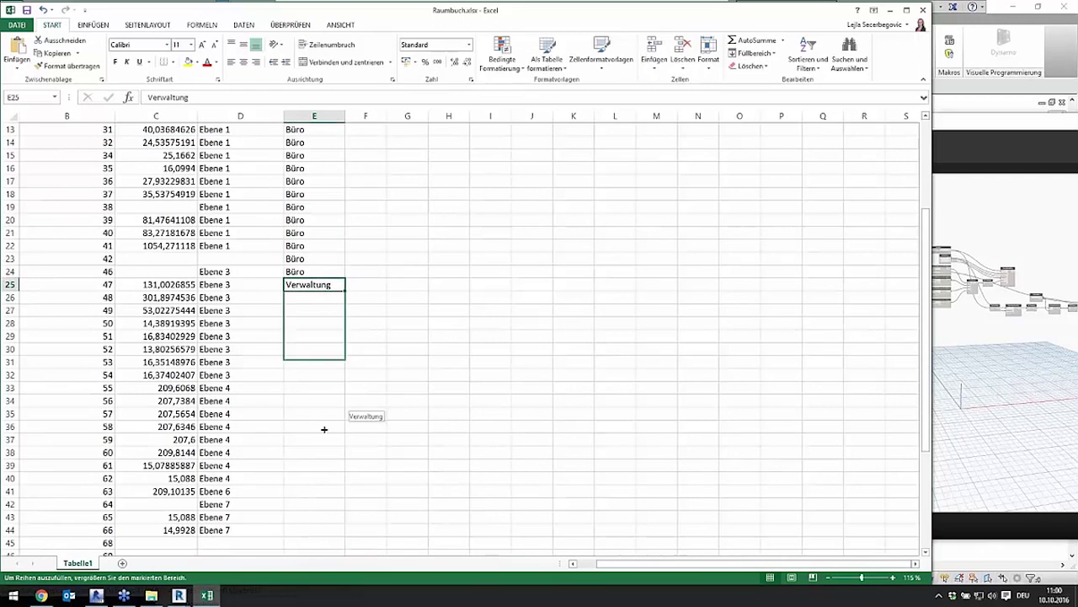
pyautogui.moveTo(678, 567); pyautogui.dragTo(655, 567)
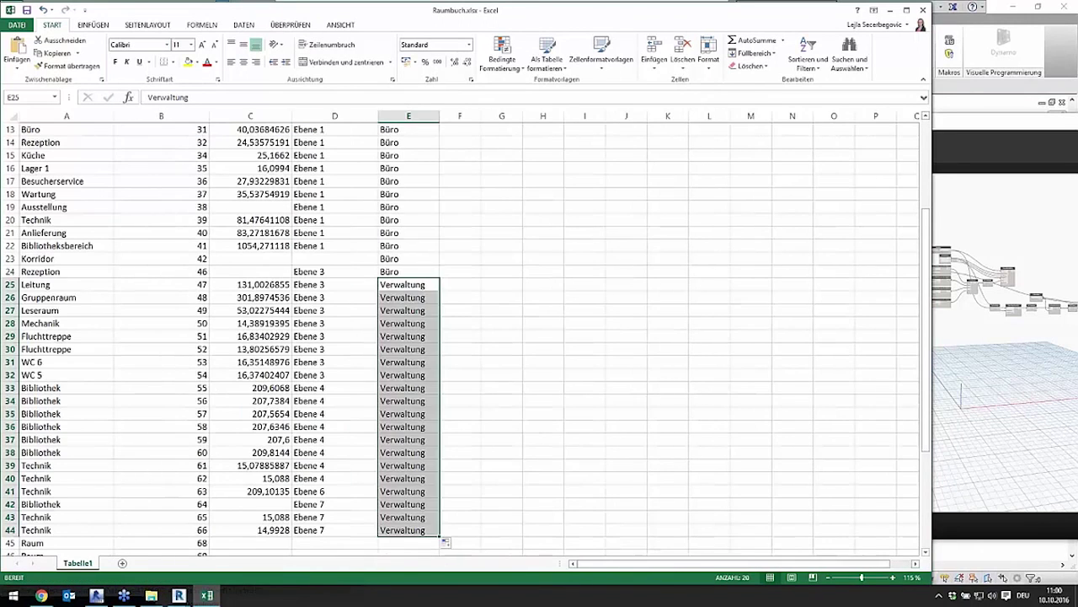
pyautogui.click(501, 477)
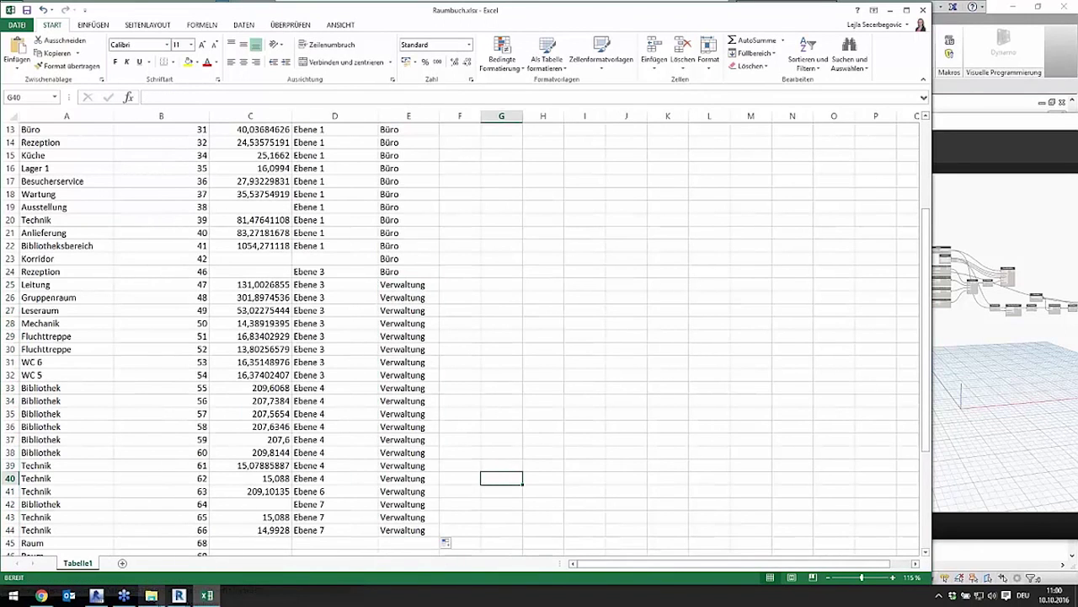
pyautogui.moveTo(179, 595)
pyautogui.click(252, 564)
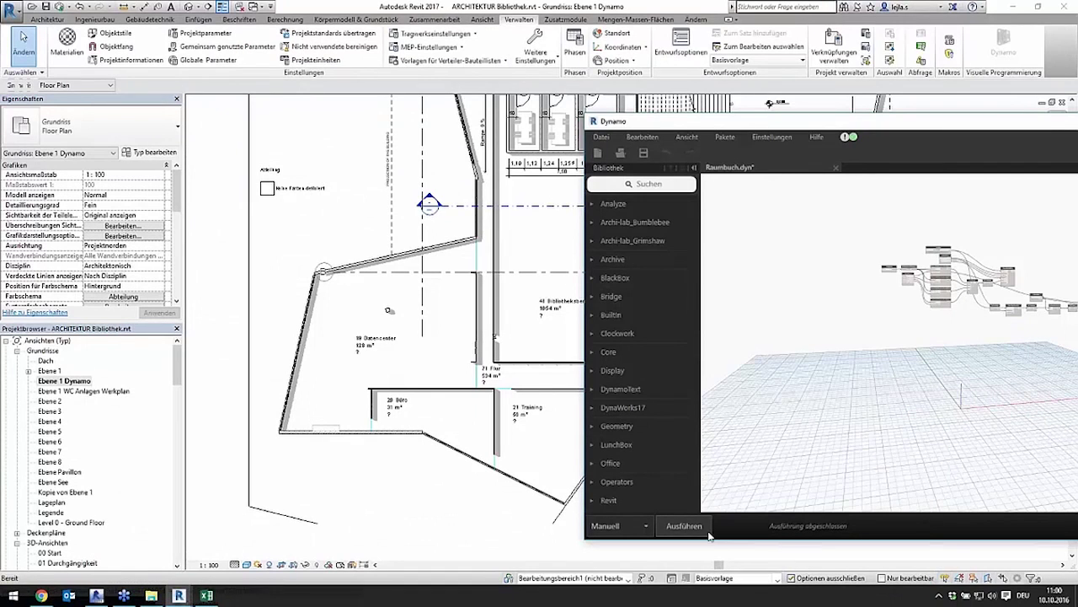
# Select the Datencenter room and run the Dynamo graph to write the Abteilung values into rooms
pyautogui.click(367, 354)
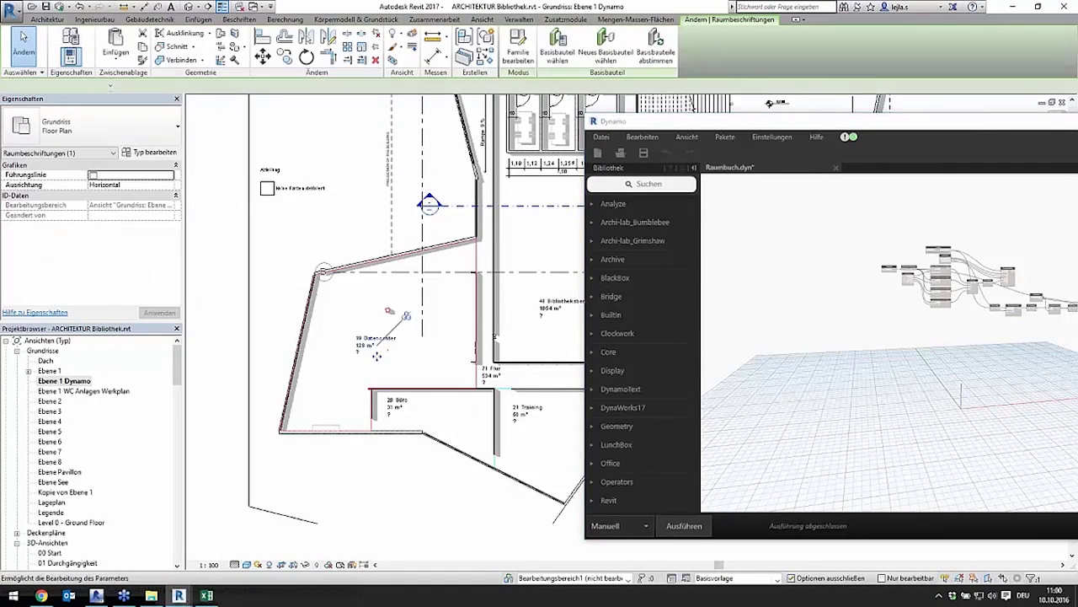
pyautogui.scroll(3, 367, 357)
pyautogui.scroll(2, 362, 362)
pyautogui.press('Escape')
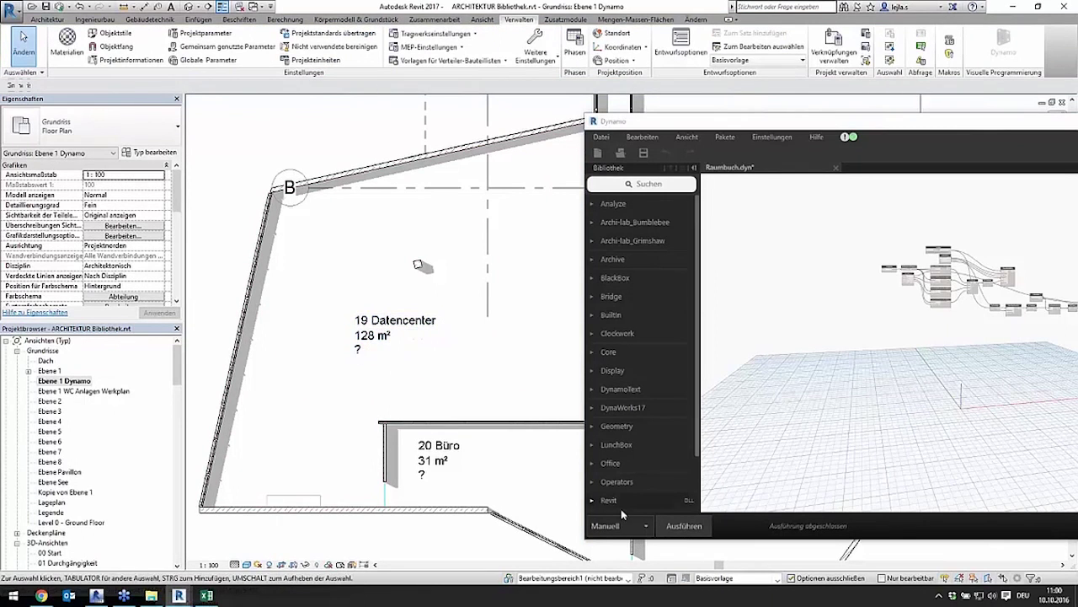
pyautogui.click(414, 352)
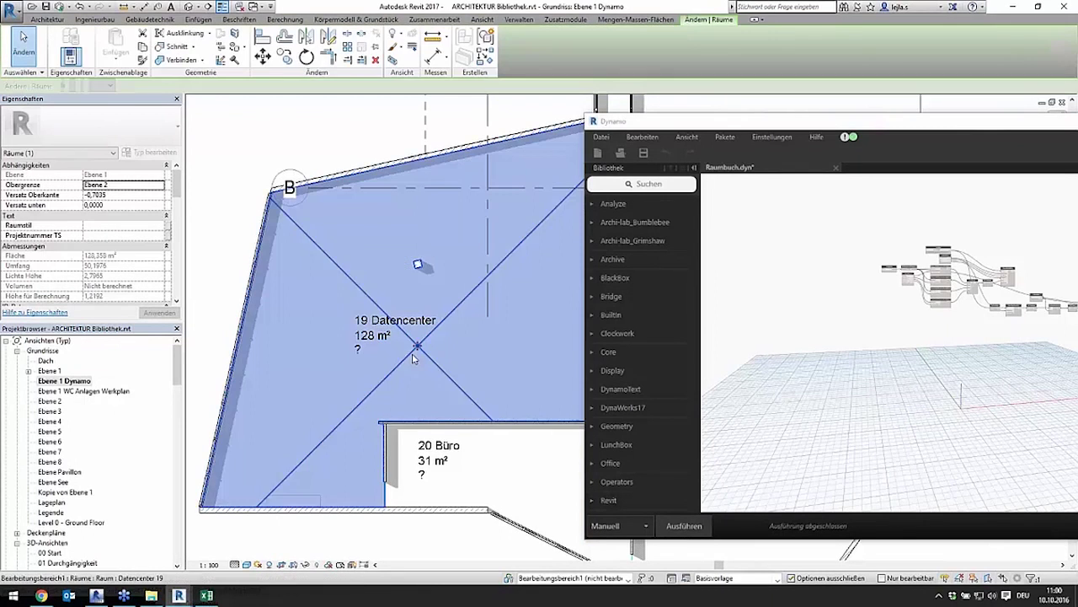
pyautogui.moveTo(177, 182); pyautogui.dragTo(180, 229)
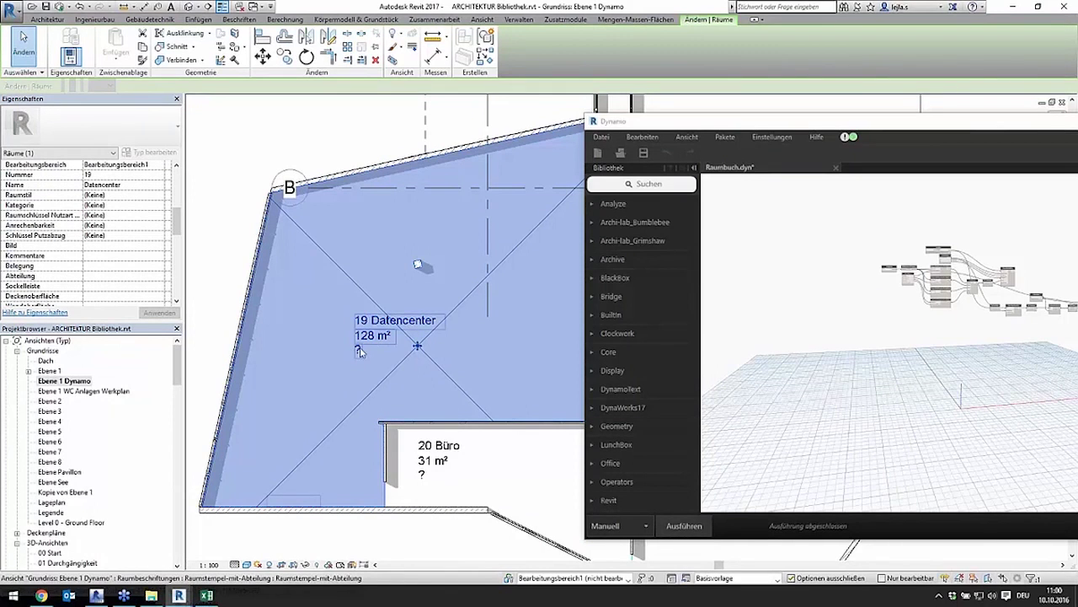
pyautogui.click(696, 532)
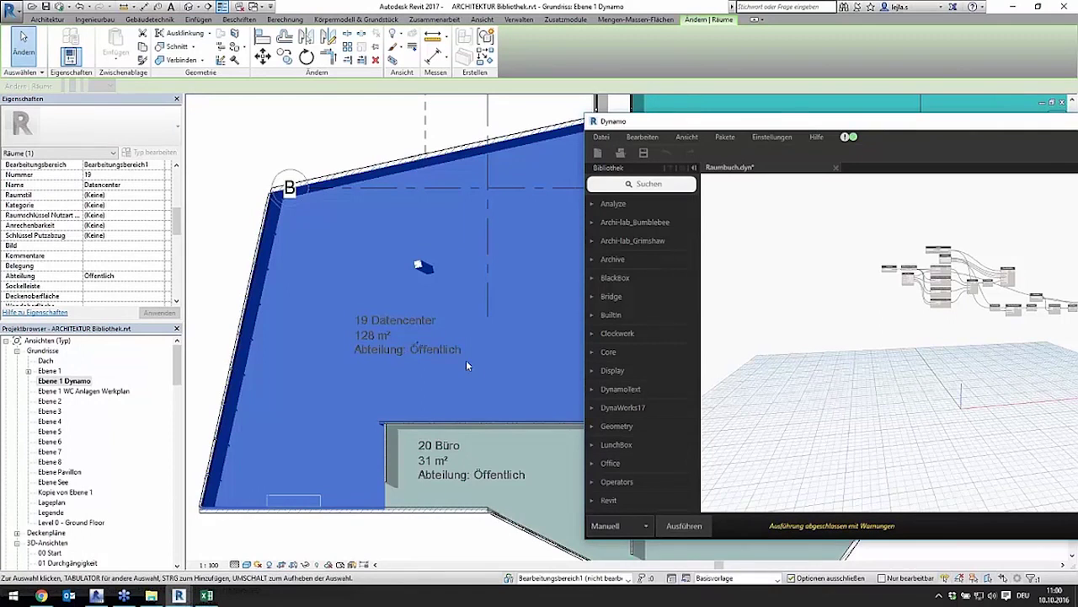
pyautogui.click(379, 156)
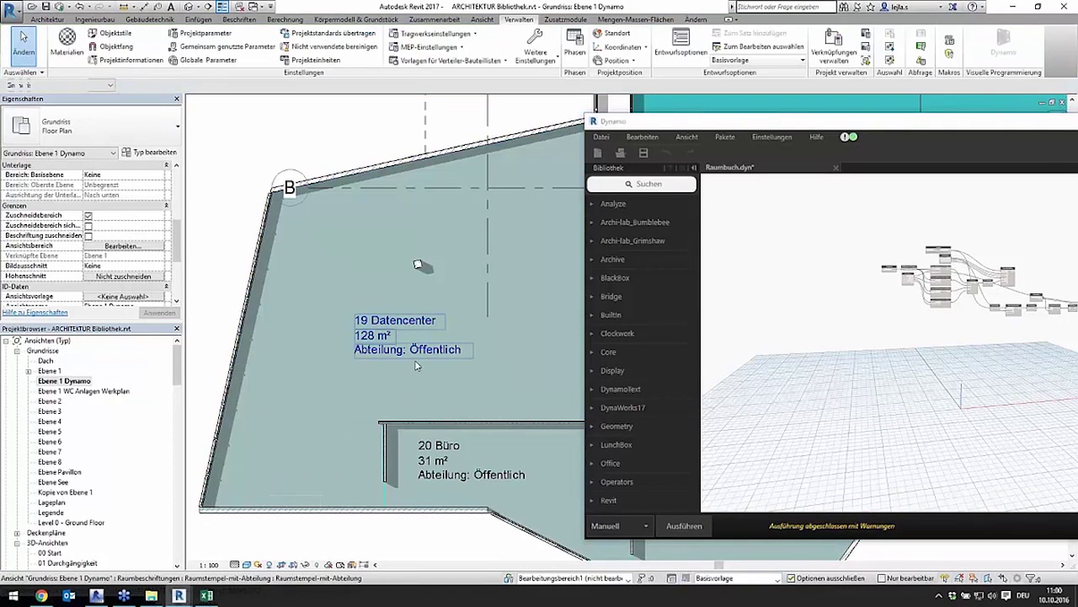
# Compare the updated room tags with the Raumbuch spreadsheet and pan toward Bibliotheksbereich
pyautogui.moveTo(758, 121); pyautogui.dragTo(918, 392)
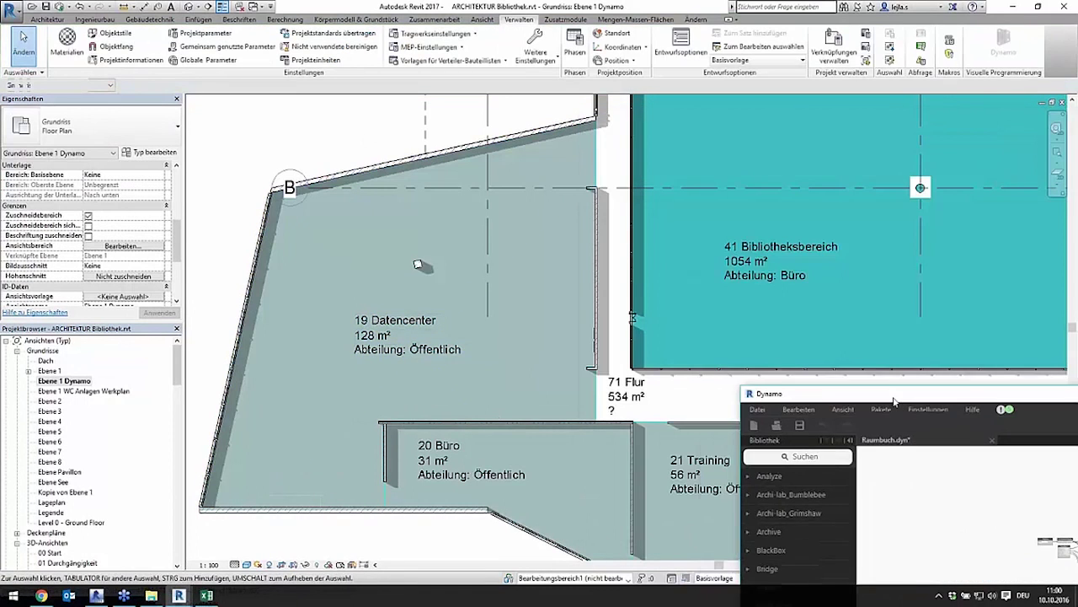
pyautogui.scroll(-2, 196, 250)
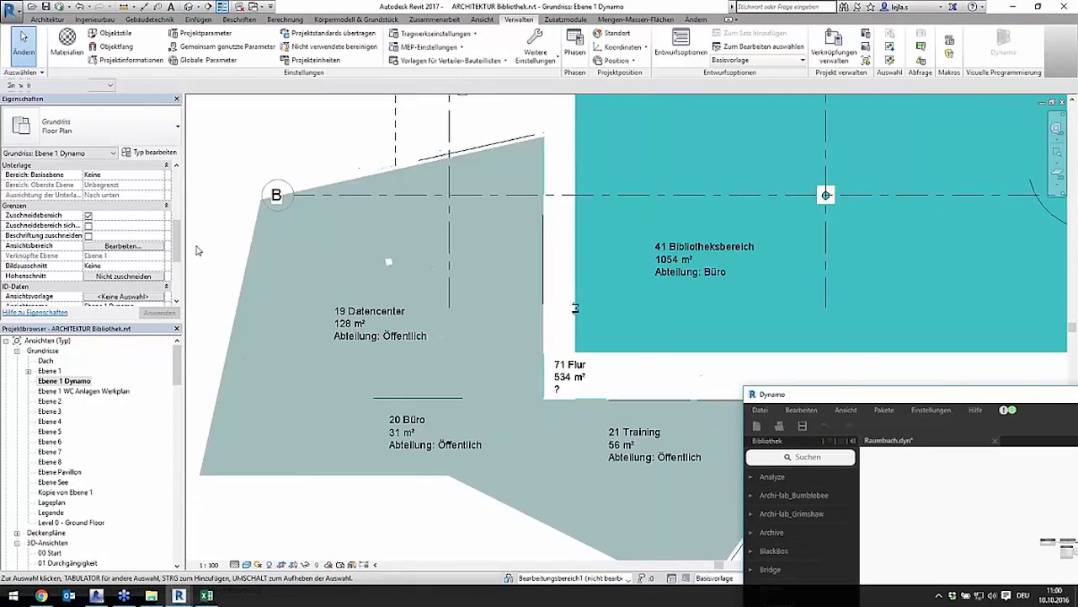
pyautogui.click(206, 594)
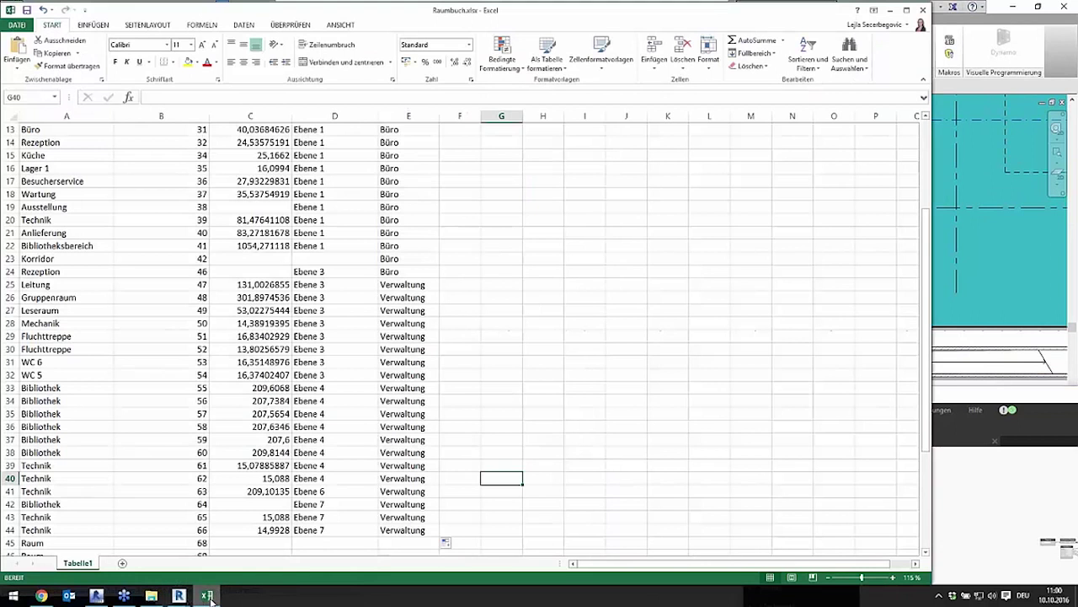
pyautogui.click(179, 595)
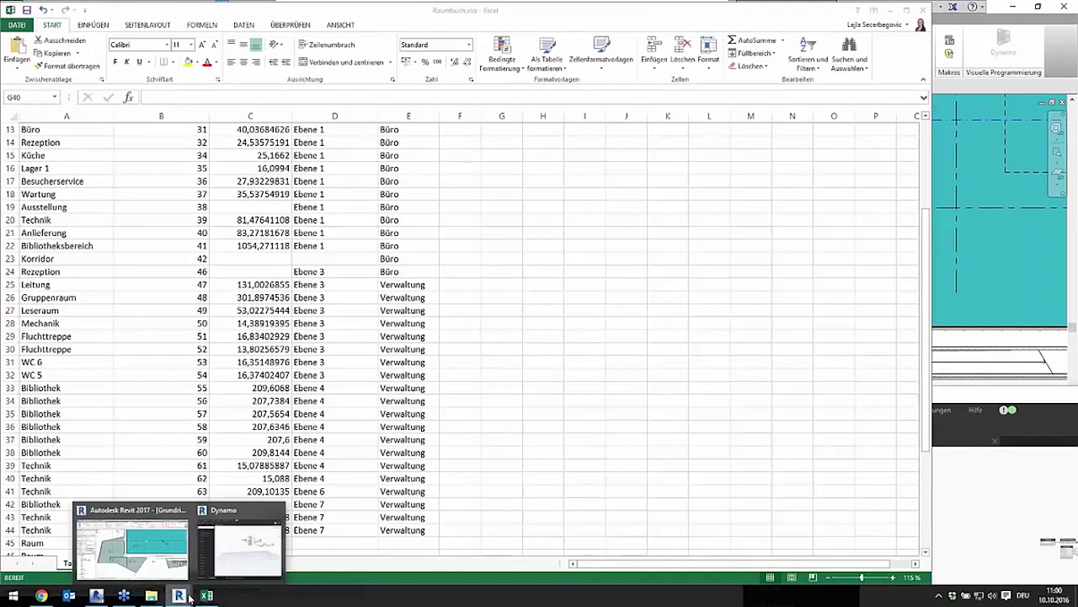
pyautogui.click(181, 573)
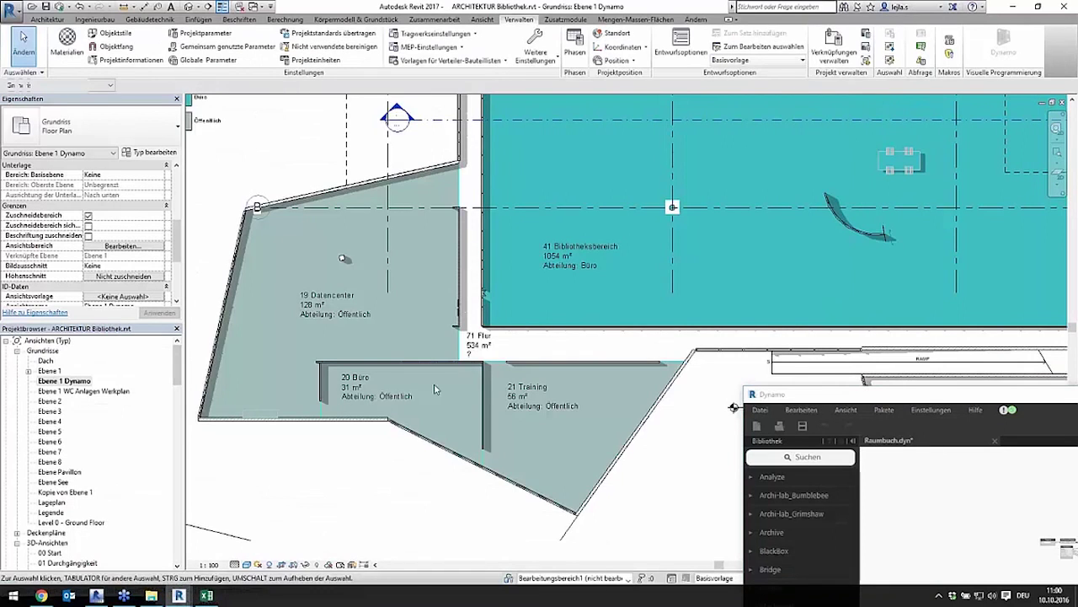
pyautogui.moveTo(662, 443)
pyautogui.mouseDown(button='middle')
pyautogui.moveTo(633, 497)
pyautogui.moveTo(521, 508)
pyautogui.mouseUp(button='middle')
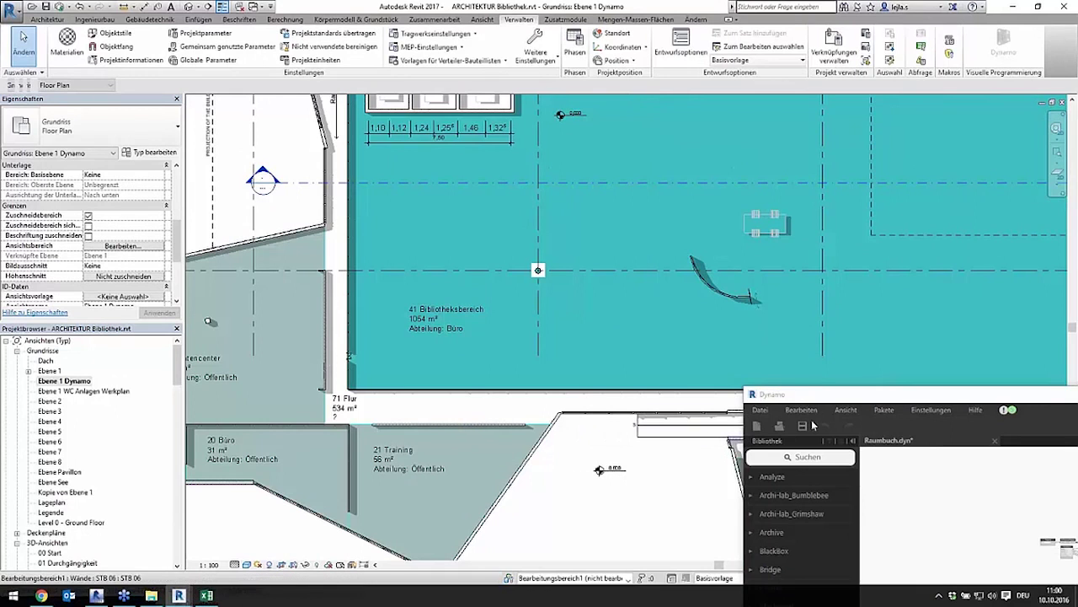
# Close the Raumbuch graph without saving and open Raumpläne from Dynamo's recent files
pyautogui.moveTo(812, 402); pyautogui.dragTo(318, 271)
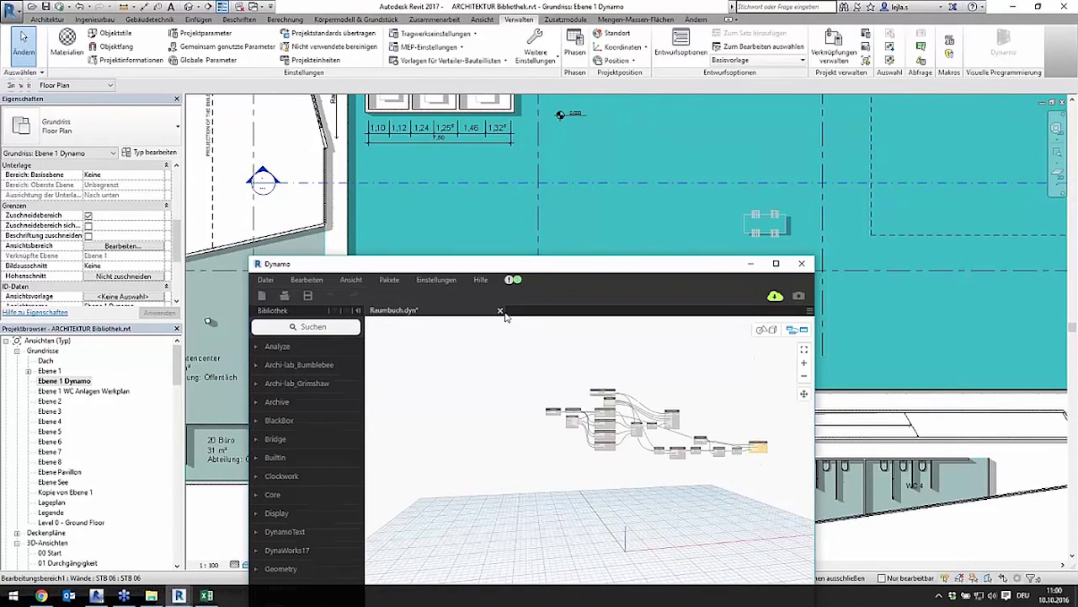
pyautogui.moveTo(502, 269); pyautogui.dragTo(487, 185)
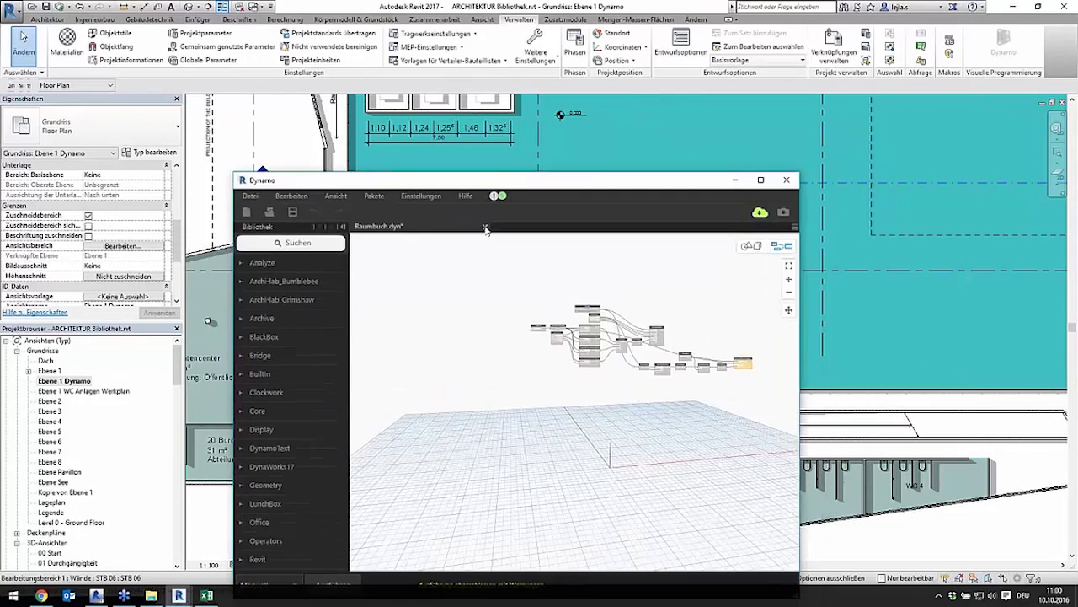
pyautogui.click(485, 228)
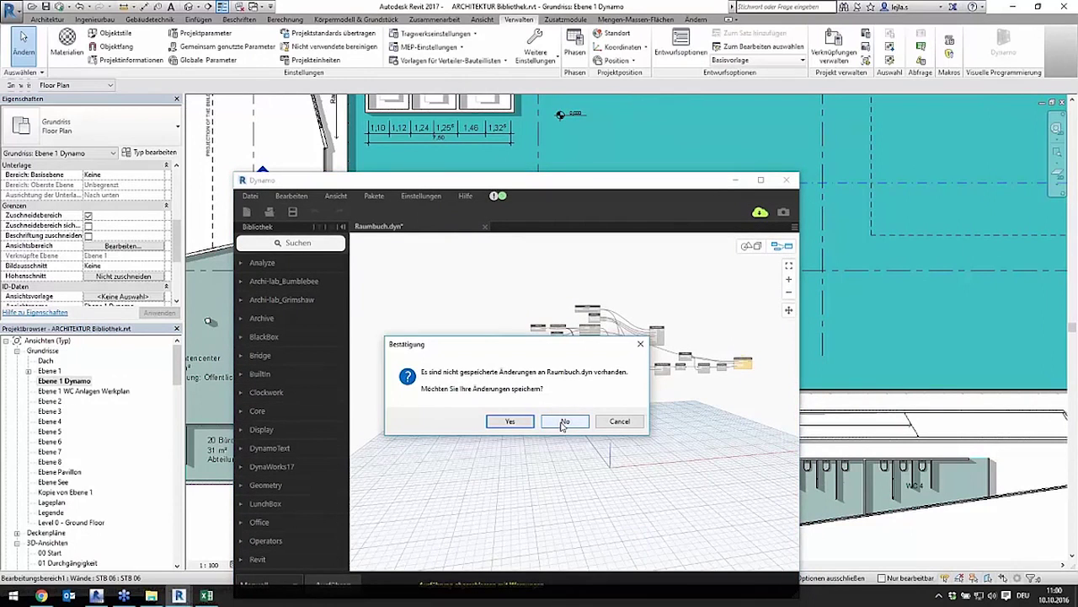
pyautogui.click(563, 423)
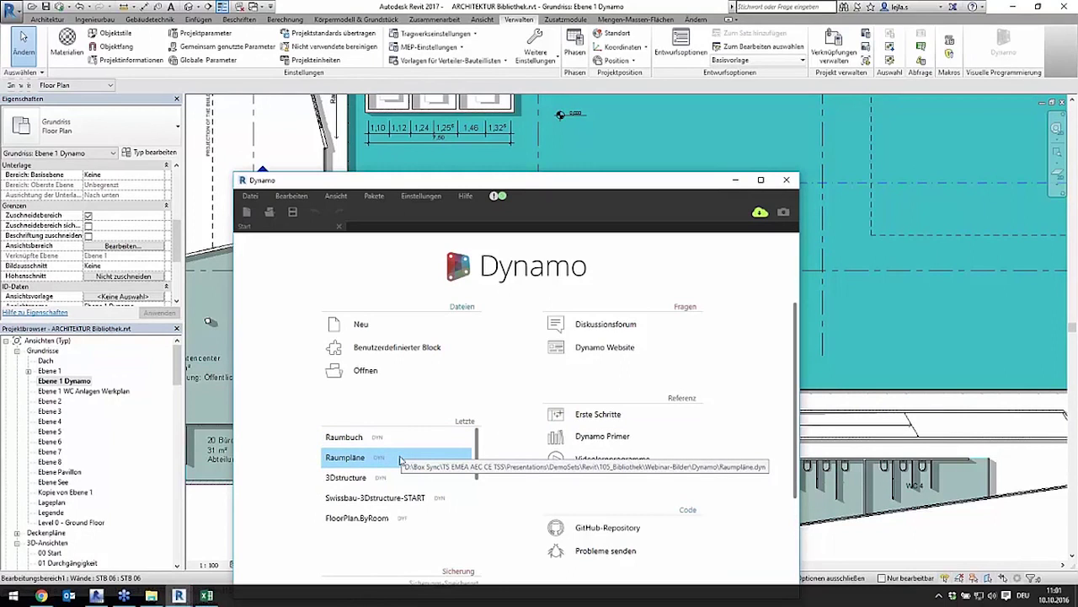
pyautogui.click(401, 460)
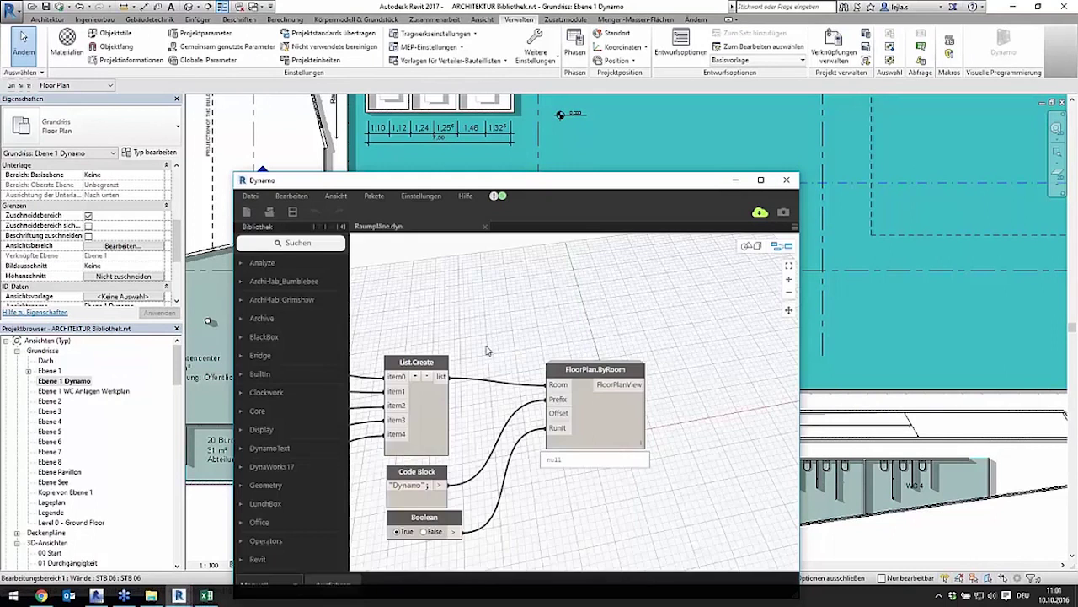
# Collapse the node library, move Dynamo aside, and pan the plan to show the left wing
pyautogui.moveTo(490, 351); pyautogui.dragTo(661, 328, button='middle')
pyautogui.scroll(-2, 375, 311)
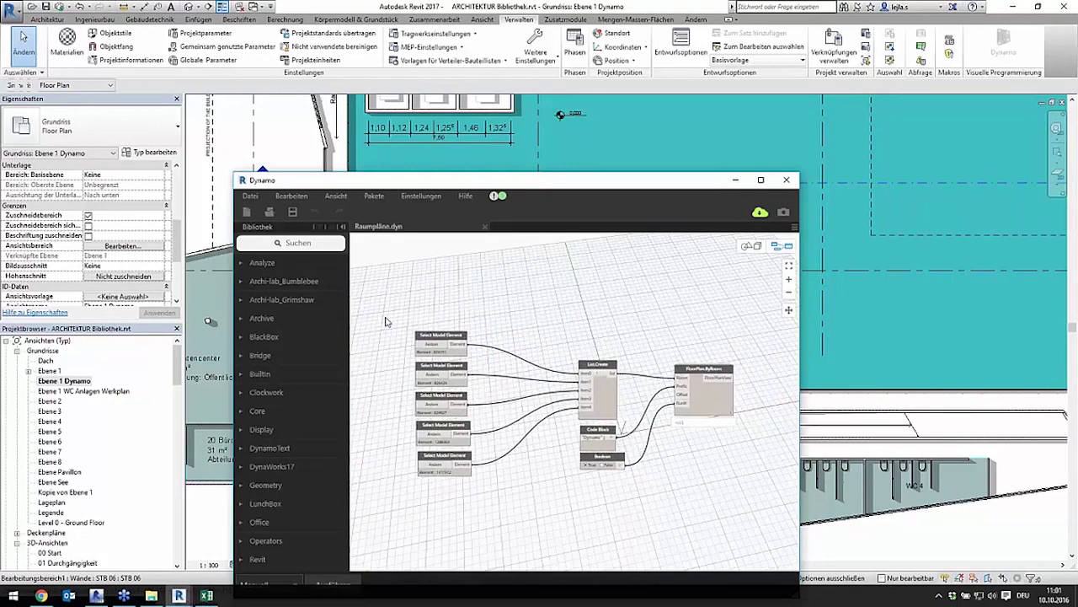
pyautogui.click(342, 228)
pyautogui.moveTo(455, 179); pyautogui.dragTo(838, 398)
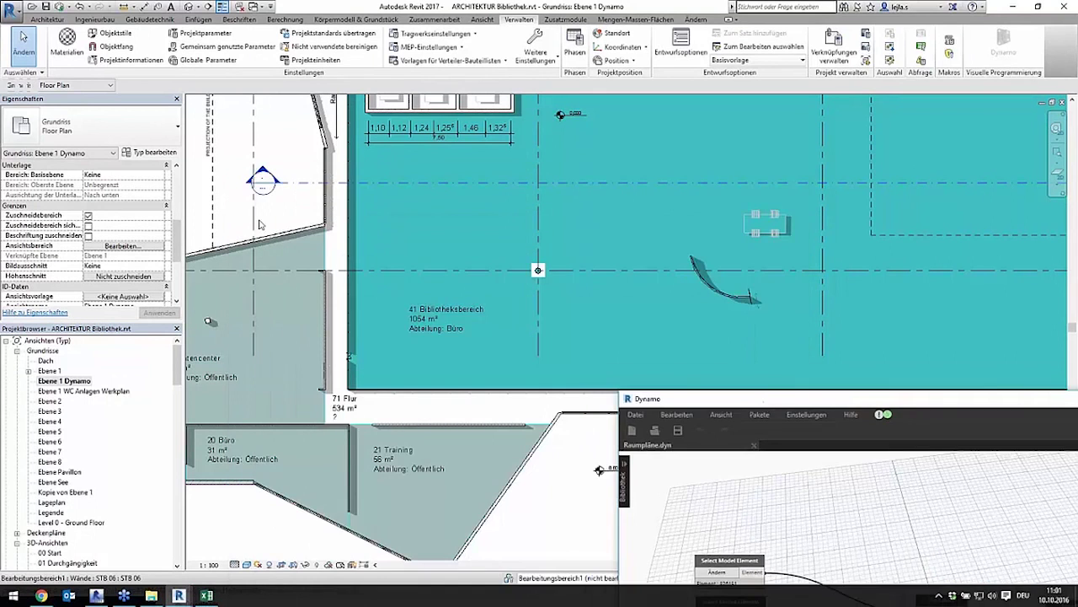
pyautogui.scroll(-2, 238, 219)
pyautogui.moveTo(337, 320); pyautogui.dragTo(531, 485, button='middle')
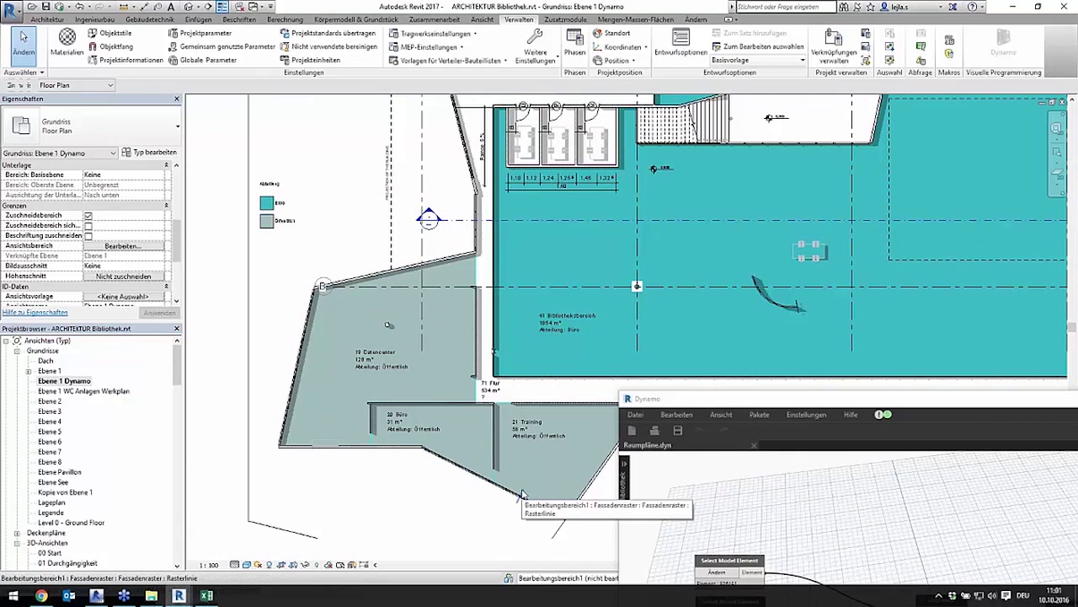
# Run the Raumpläne graph to create room plans such as Dynamo-19-Datencenter and Dynamo-20-Büro
pyautogui.moveTo(706, 405)
pyautogui.mouseDown()
pyautogui.moveTo(774, 108)
pyautogui.moveTo(602, 144)
pyautogui.mouseUp()
pyautogui.scroll(-3, 703, 304)
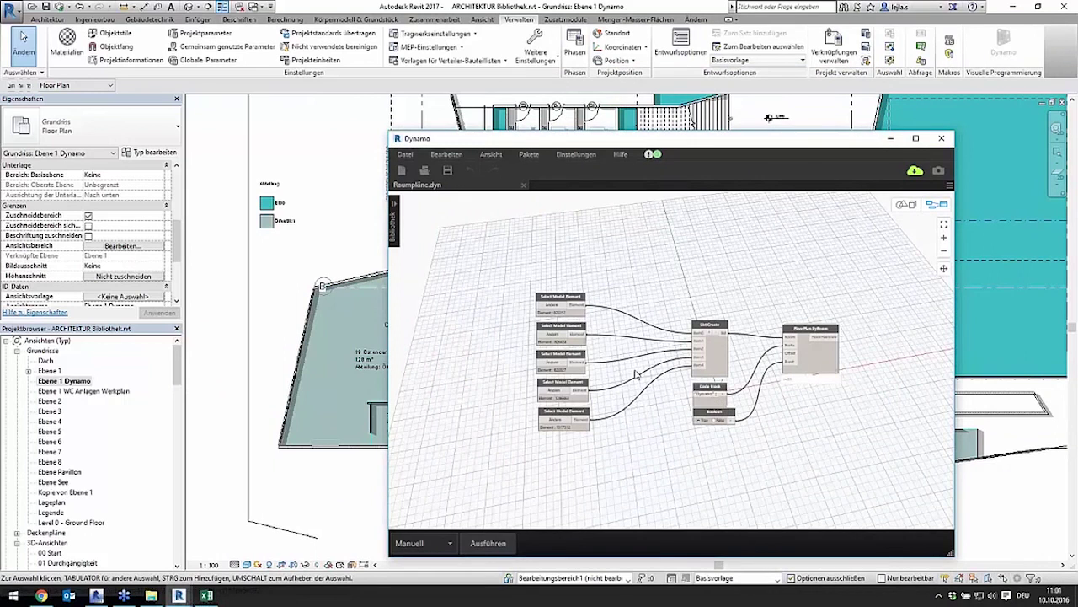
pyautogui.moveTo(576, 150); pyautogui.dragTo(875, 189)
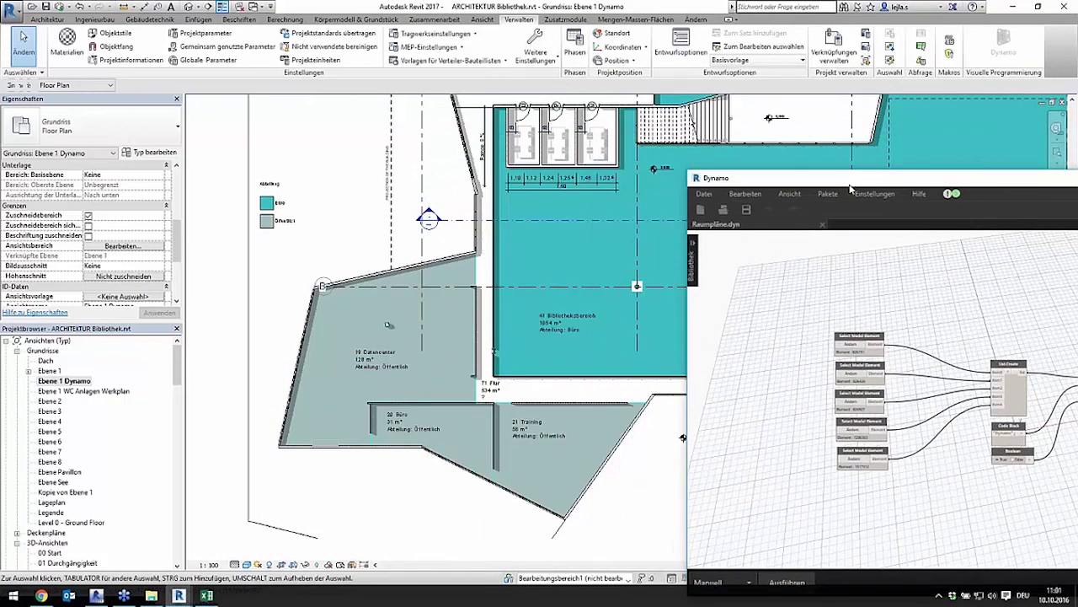
pyautogui.moveTo(784, 187); pyautogui.dragTo(672, 122)
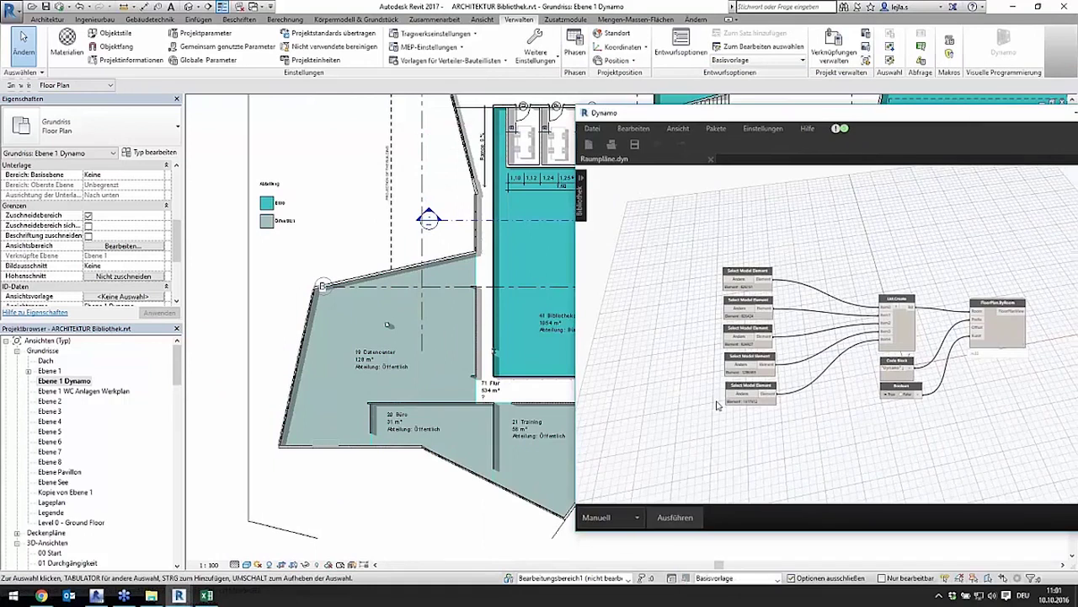
pyautogui.click(676, 517)
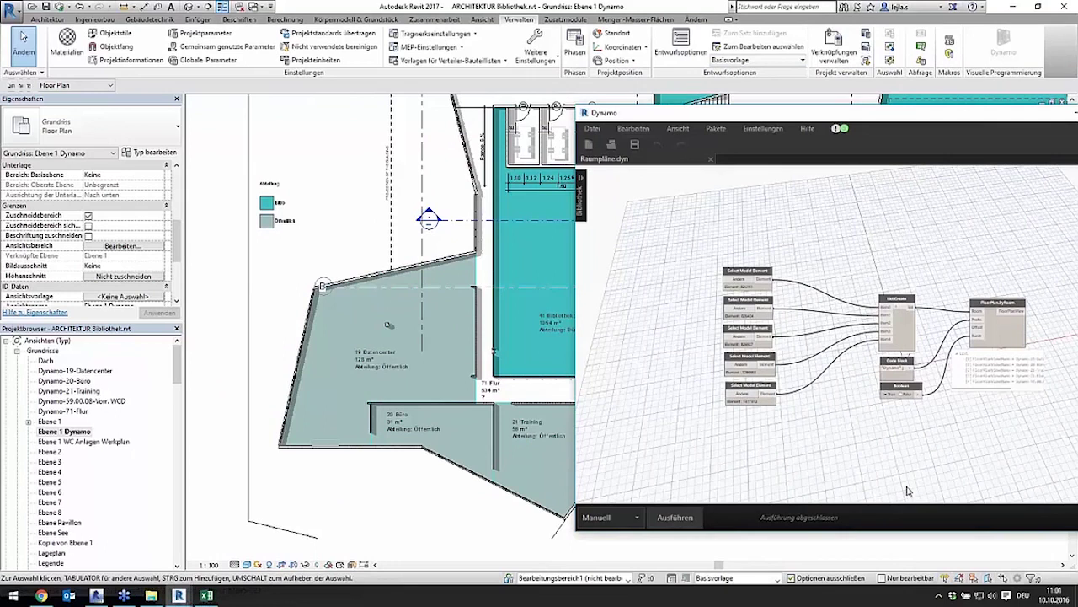
pyautogui.scroll(5, 882, 466)
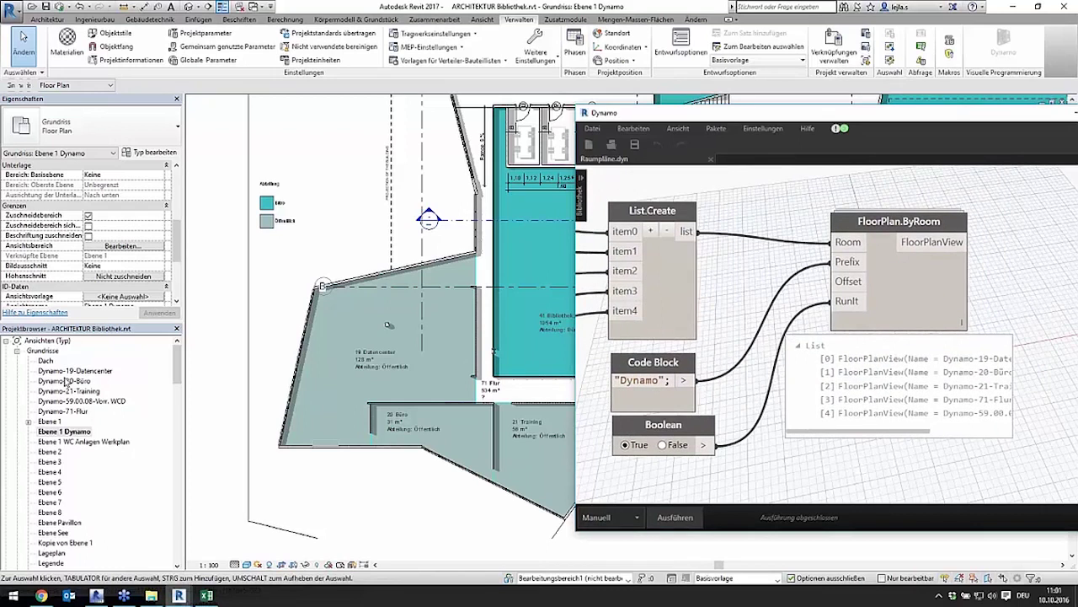
pyautogui.click(238, 335)
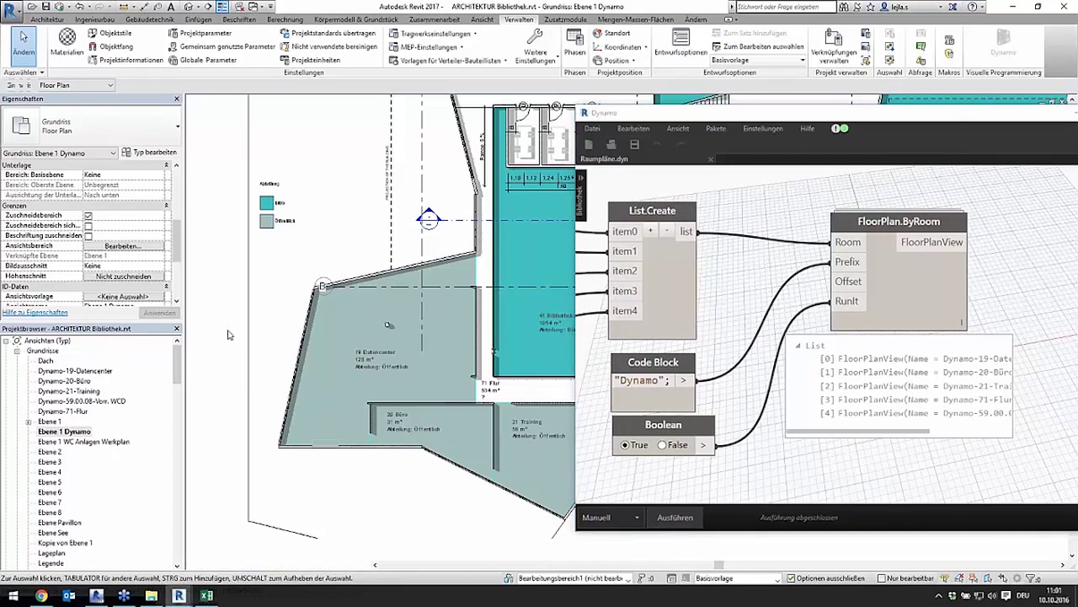
# Open the new Dynamo-19-Datencenter and Dynamo-20-Büro floor plans to check them
pyautogui.doubleClick(100, 371)
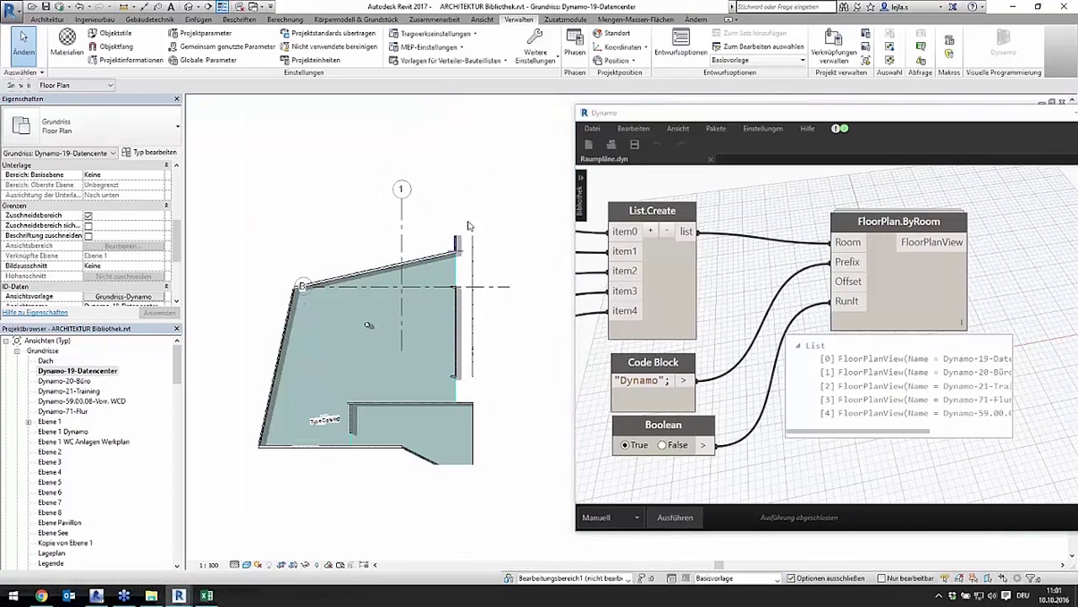
pyautogui.moveTo(613, 123); pyautogui.dragTo(717, 120)
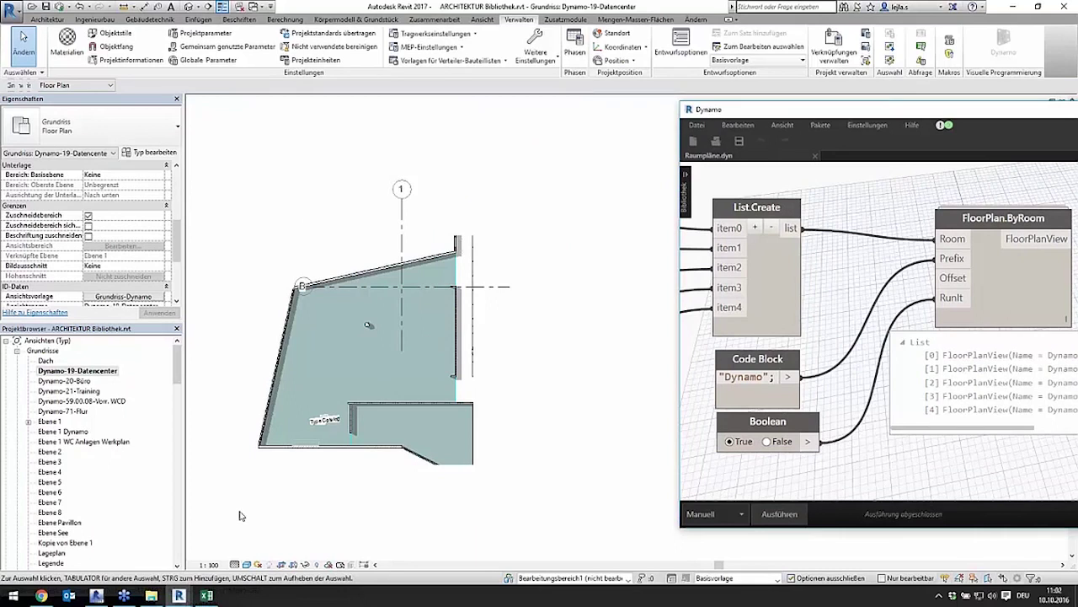
pyautogui.doubleClick(72, 384)
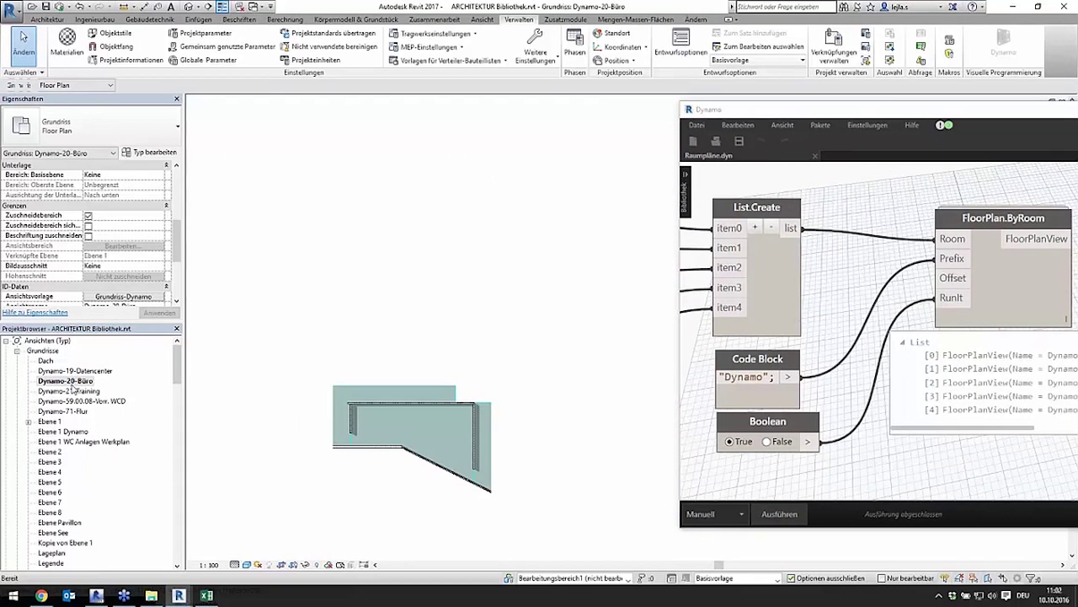
# Reopen the Ebene 1 Dynamo plan and close the Raumpläne graph in Dynamo
pyautogui.doubleClick(62, 431)
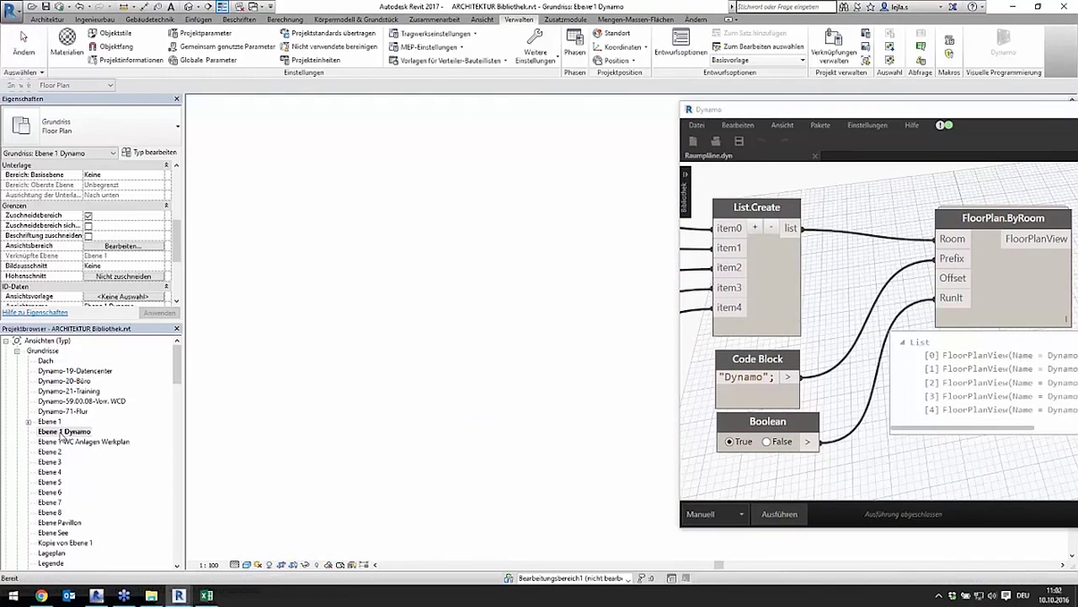
pyautogui.moveTo(774, 116); pyautogui.dragTo(290, 160)
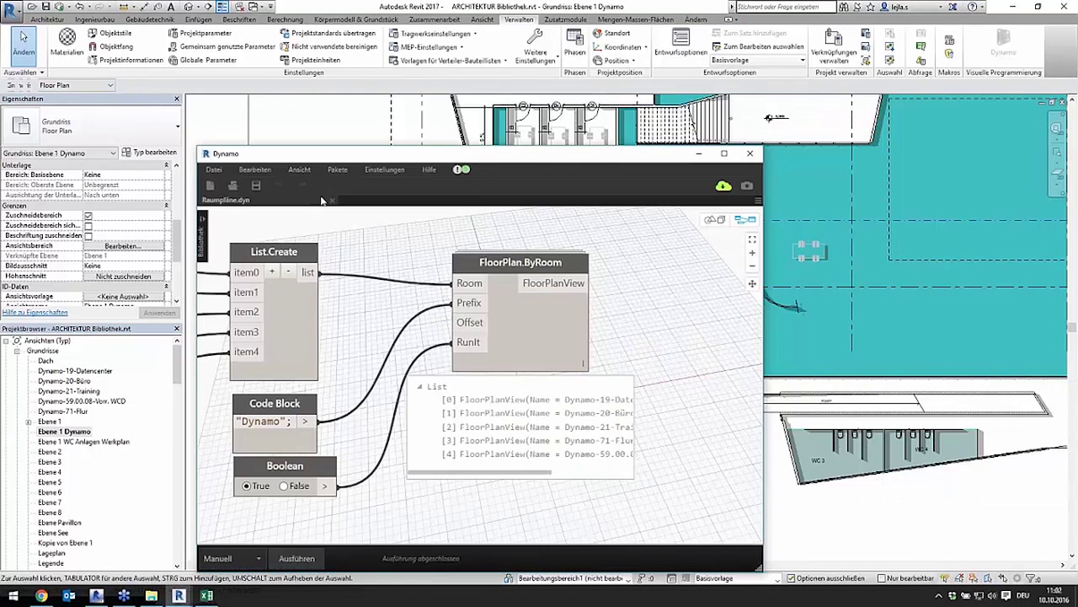
pyautogui.click(333, 199)
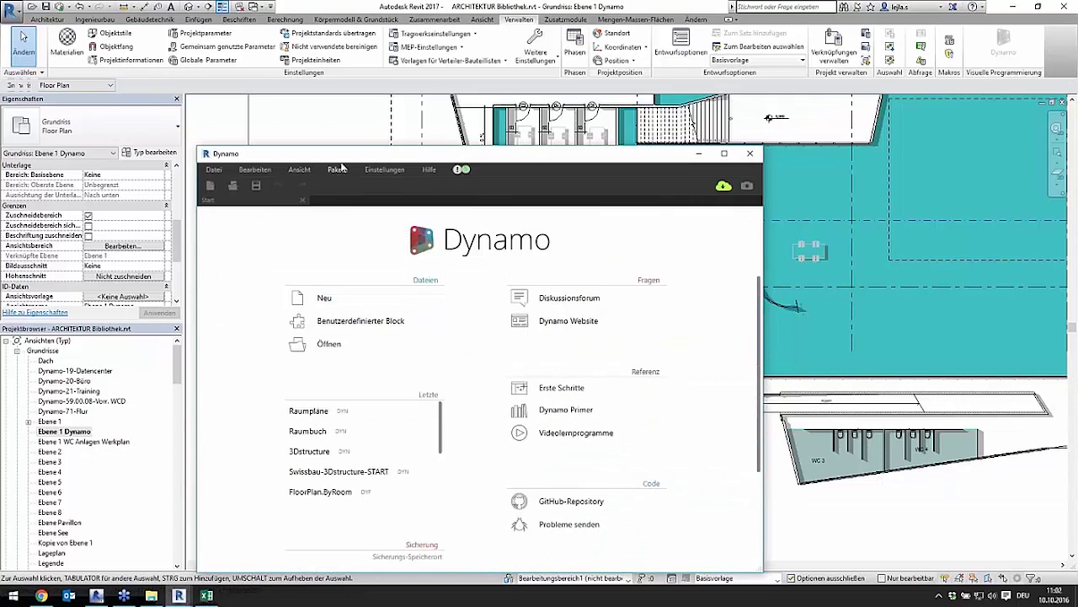
# Open the 3Dstructure graph from recent files with Dynamo moved to the lower right
pyautogui.moveTo(380, 161)
pyautogui.mouseDown()
pyautogui.moveTo(875, 460)
pyautogui.moveTo(784, 238)
pyautogui.moveTo(785, 213)
pyautogui.mouseUp()
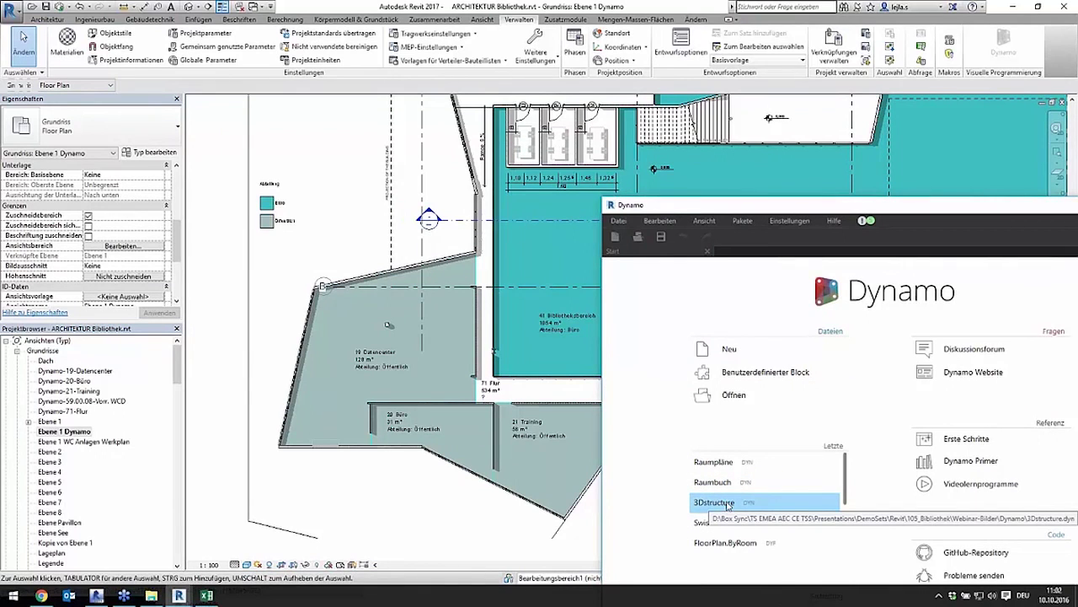
pyautogui.click(729, 503)
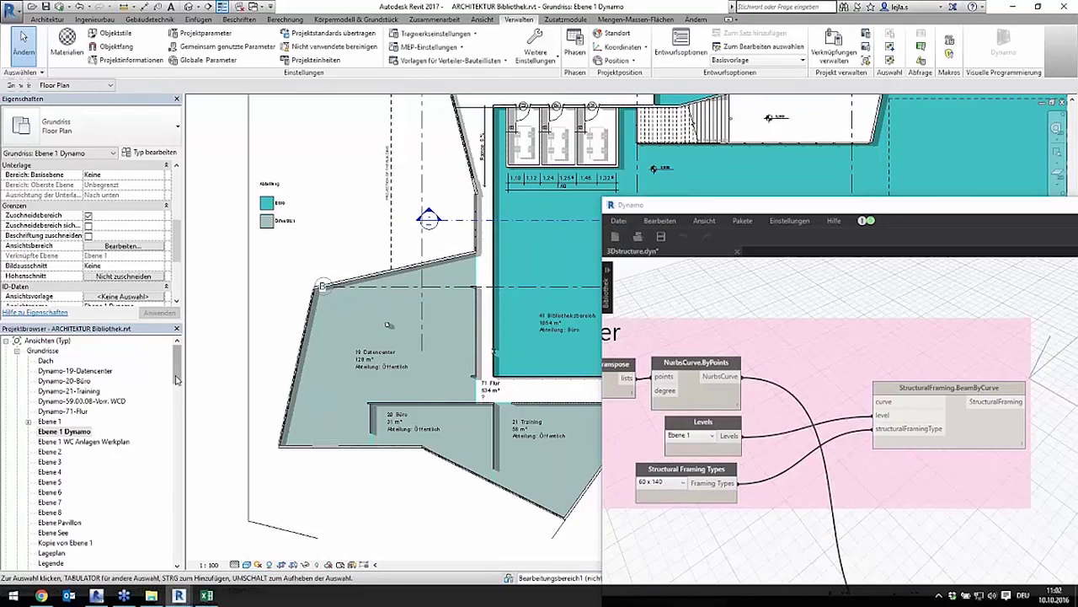
pyautogui.moveTo(178, 365); pyautogui.dragTo(178, 401)
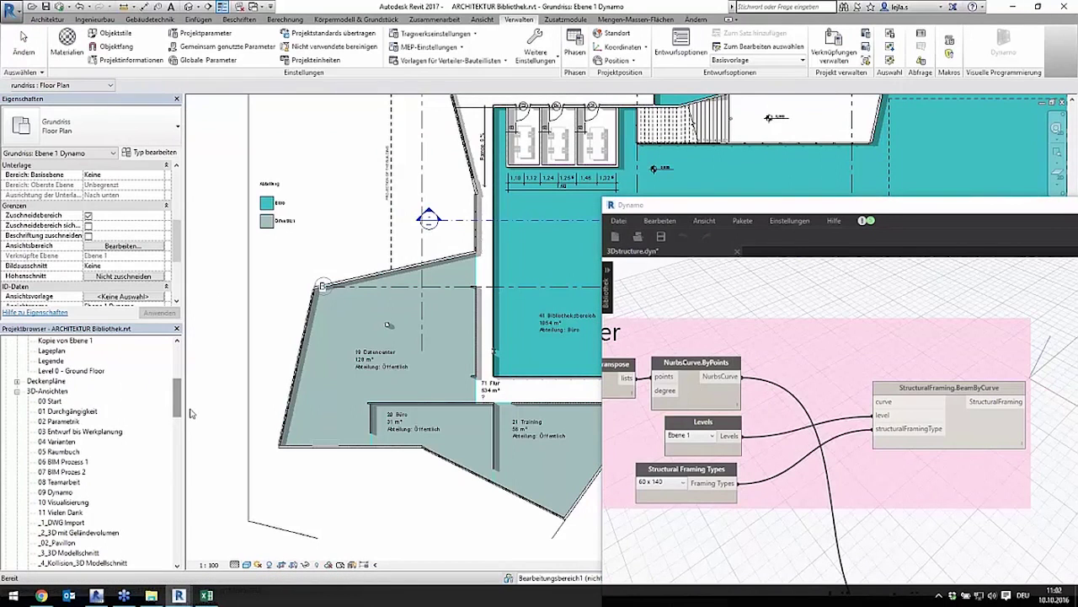
pyautogui.scroll(-2, 160, 430)
pyautogui.scroll(-2, 143, 450)
pyautogui.scroll(-2, 126, 472)
pyautogui.scroll(-2, 116, 491)
# Open the {3D} view, zoom to the terrain and dismiss the two save reminders
pyautogui.doubleClick(44, 482)
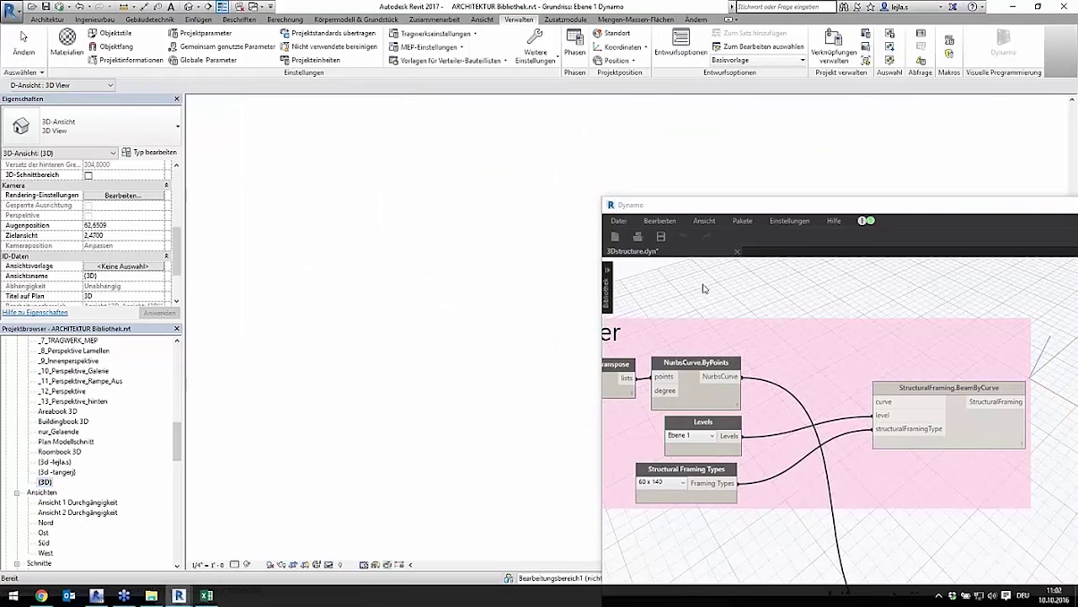
pyautogui.moveTo(684, 206); pyautogui.dragTo(682, 449)
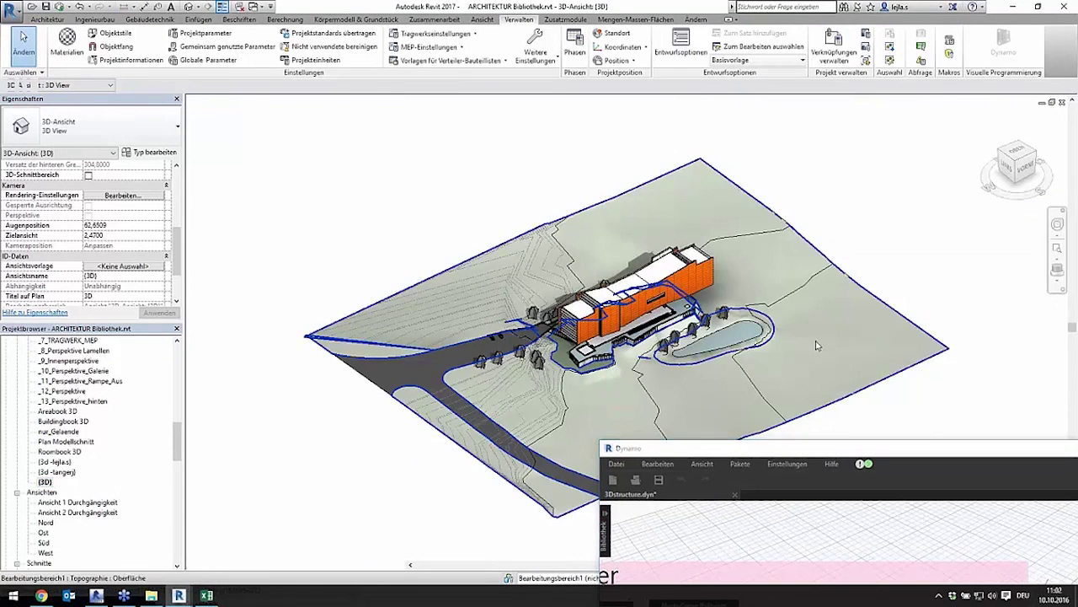
pyautogui.scroll(2, 791, 320)
pyautogui.scroll(3, 733, 295)
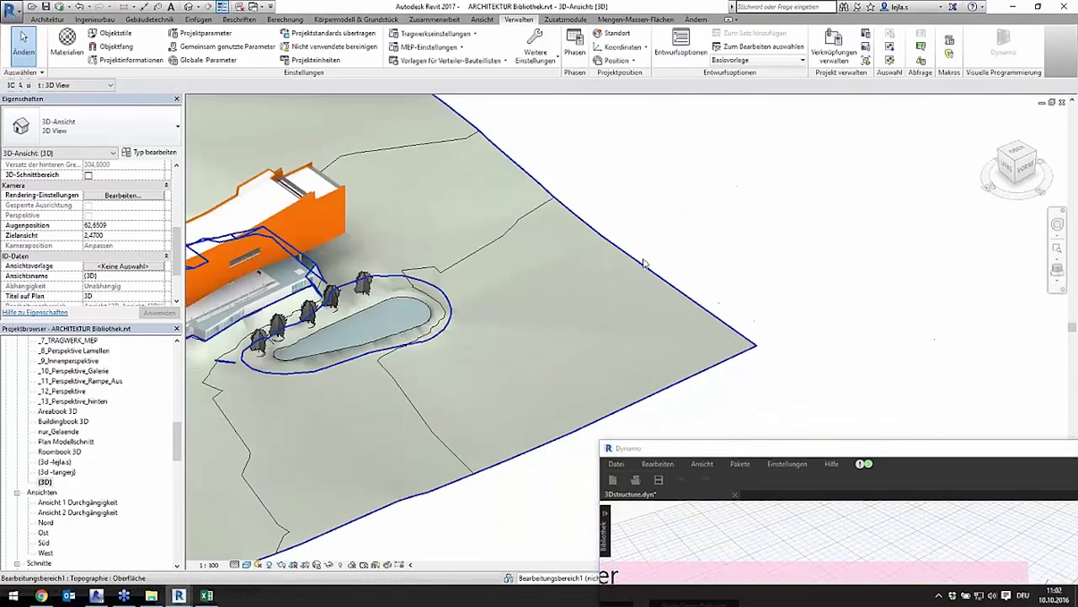
pyautogui.scroll(2, 642, 266)
pyautogui.scroll(-3, 642, 266)
pyautogui.scroll(-2, 628, 179)
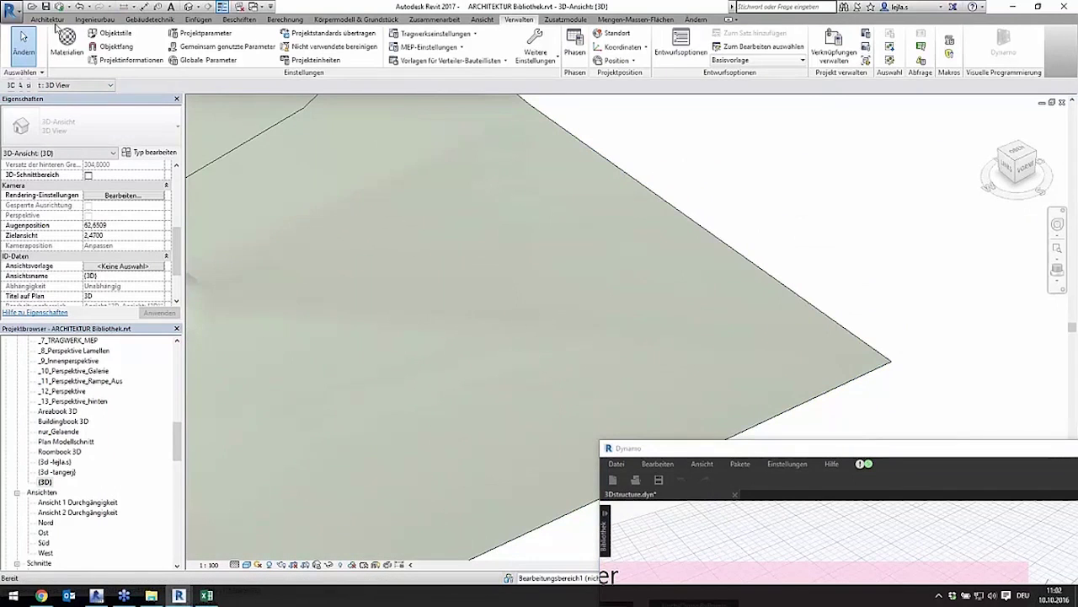
pyautogui.click(52, 20)
pyautogui.click(631, 354)
pyautogui.click(648, 352)
# Draw two facing curved walls on the terrain using WA and the arc option
pyautogui.press('w')
pyautogui.press('a')
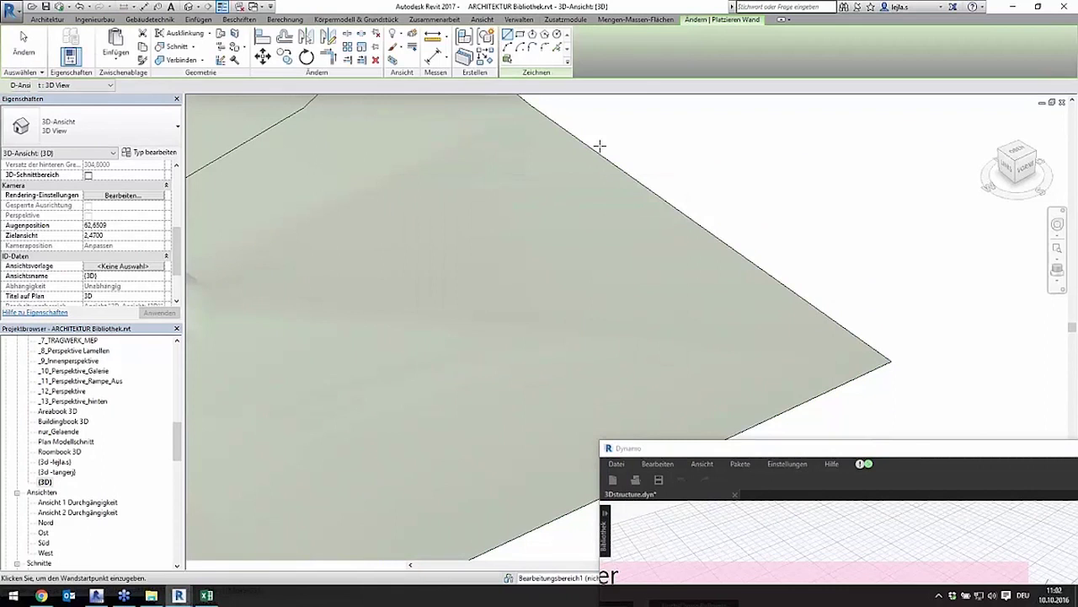
pyautogui.click(507, 48)
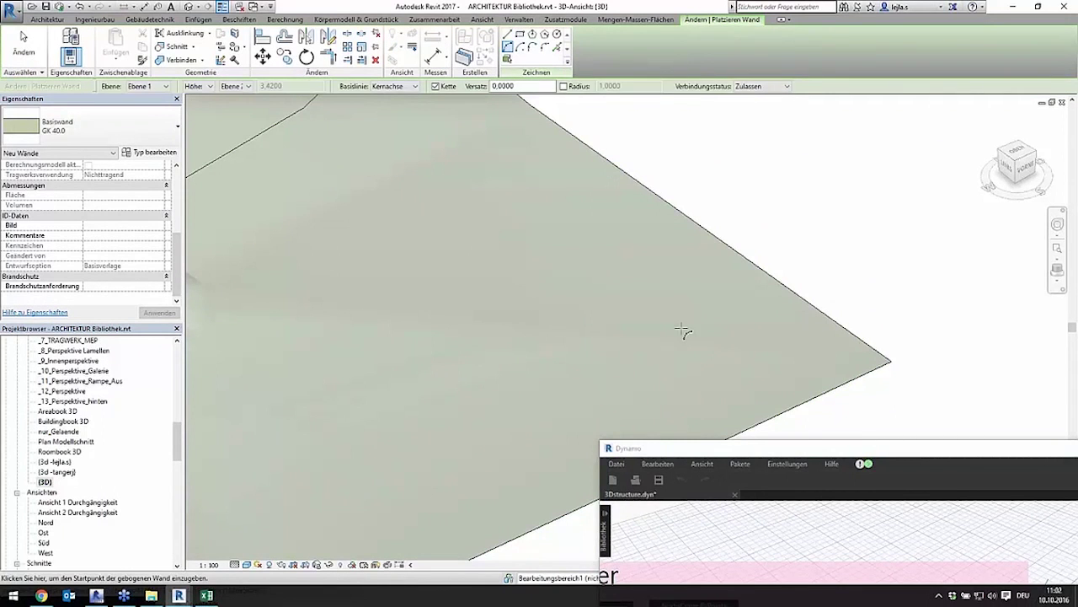
pyautogui.click(670, 276)
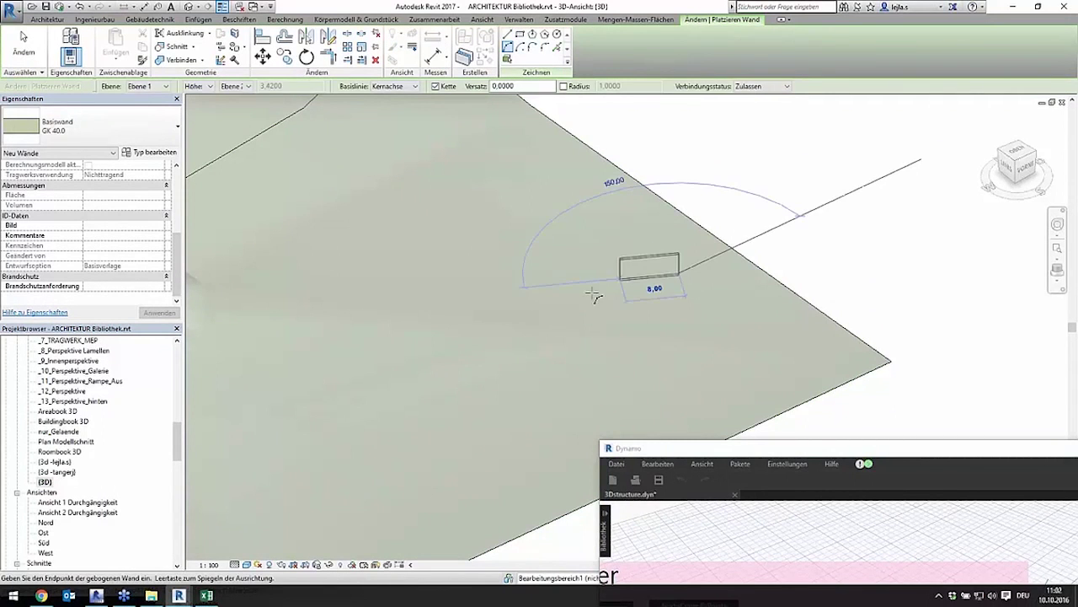
pyautogui.click(551, 345)
pyautogui.click(628, 295)
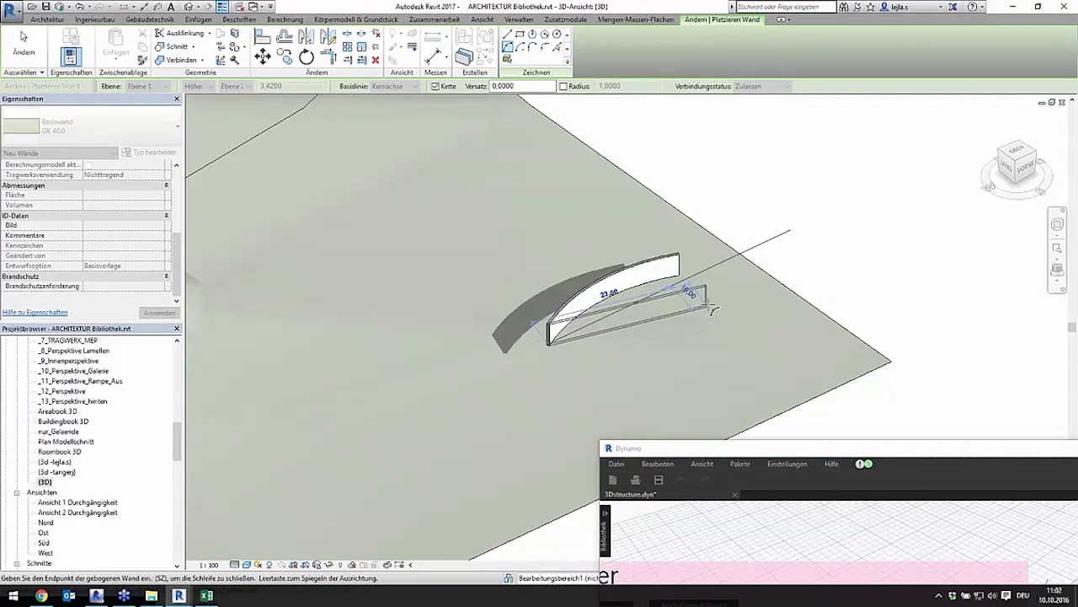
pyautogui.press('Escape')
pyautogui.click(715, 310)
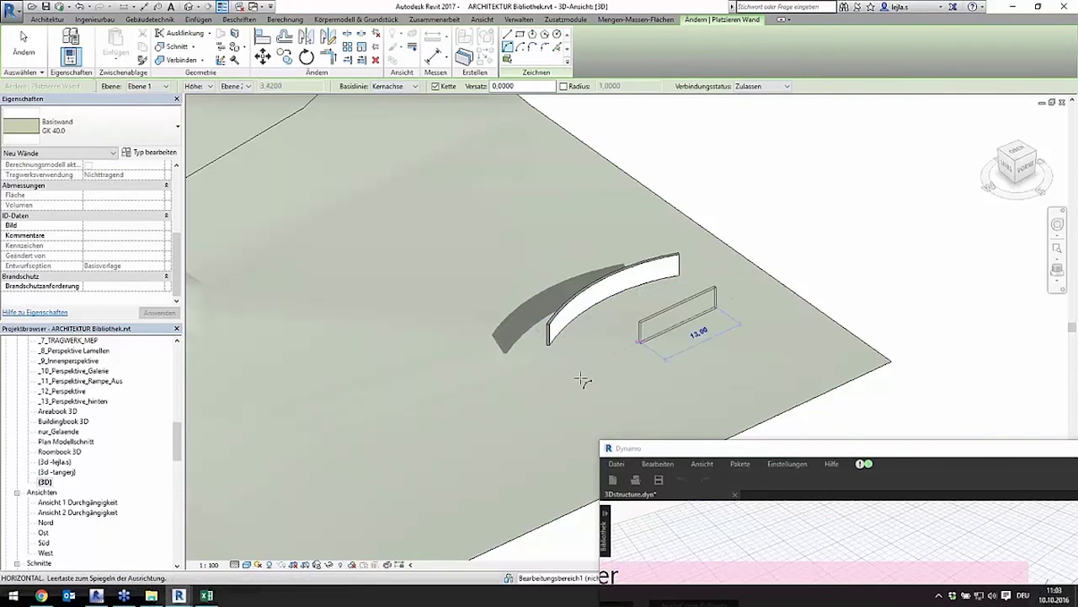
pyautogui.click(589, 379)
pyautogui.click(721, 368)
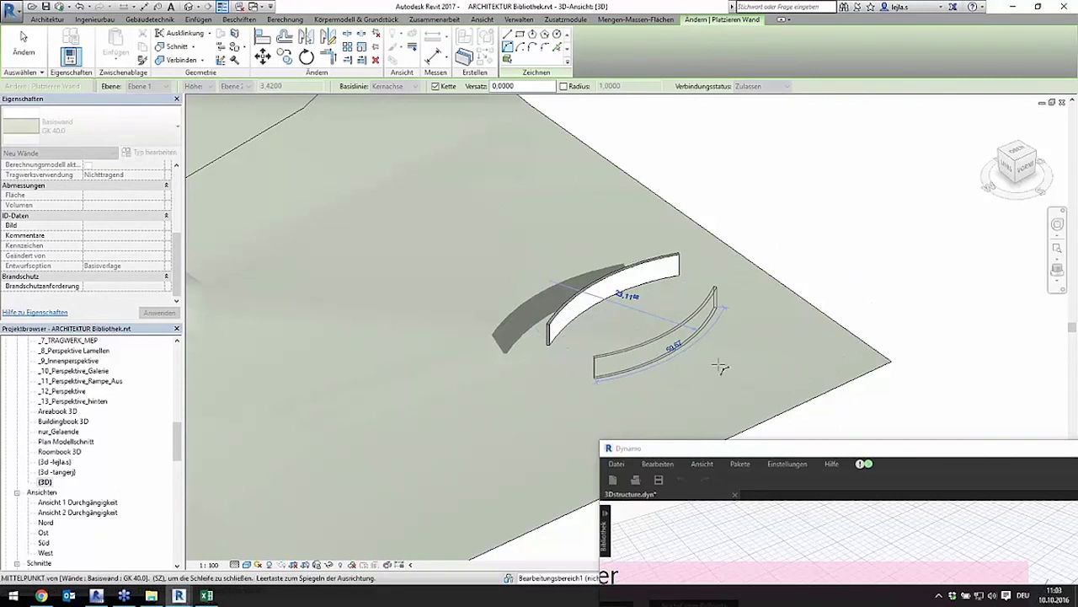
pyautogui.press('Escape')
pyautogui.press('Escape')
pyautogui.moveTo(698, 361); pyautogui.dragTo(433, 318, button='middle')
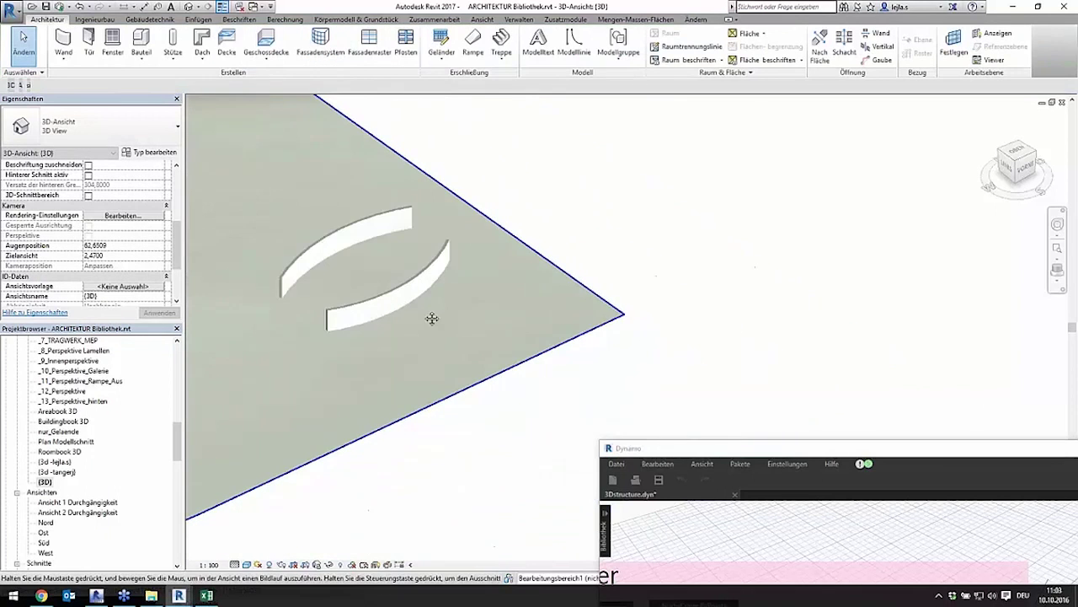
# Pick both curved walls' top edges as Auflager supports and run the graph
pyautogui.moveTo(738, 455); pyautogui.dragTo(629, 102)
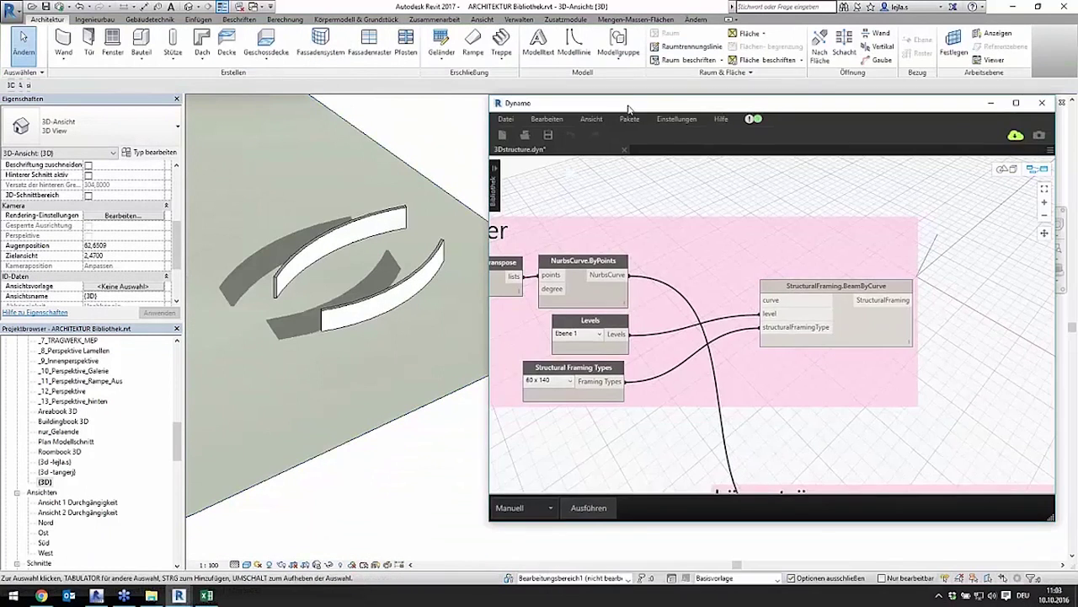
pyautogui.scroll(-3, 768, 369)
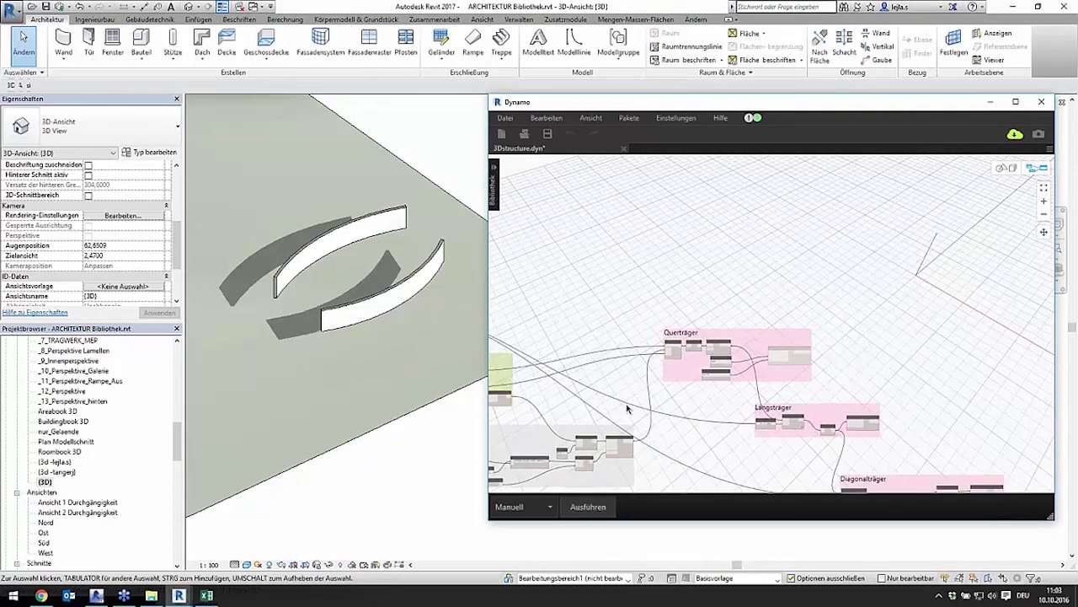
pyautogui.moveTo(539, 379); pyautogui.dragTo(834, 396, button='middle')
pyautogui.scroll(2, 589, 377)
pyautogui.scroll(4, 597, 379)
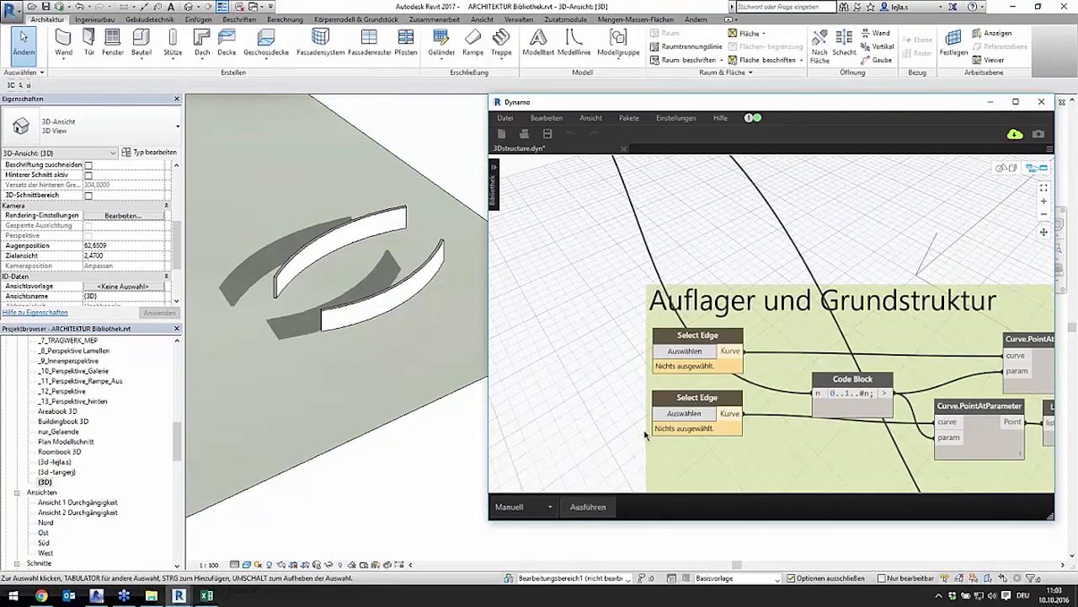
pyautogui.click(670, 267)
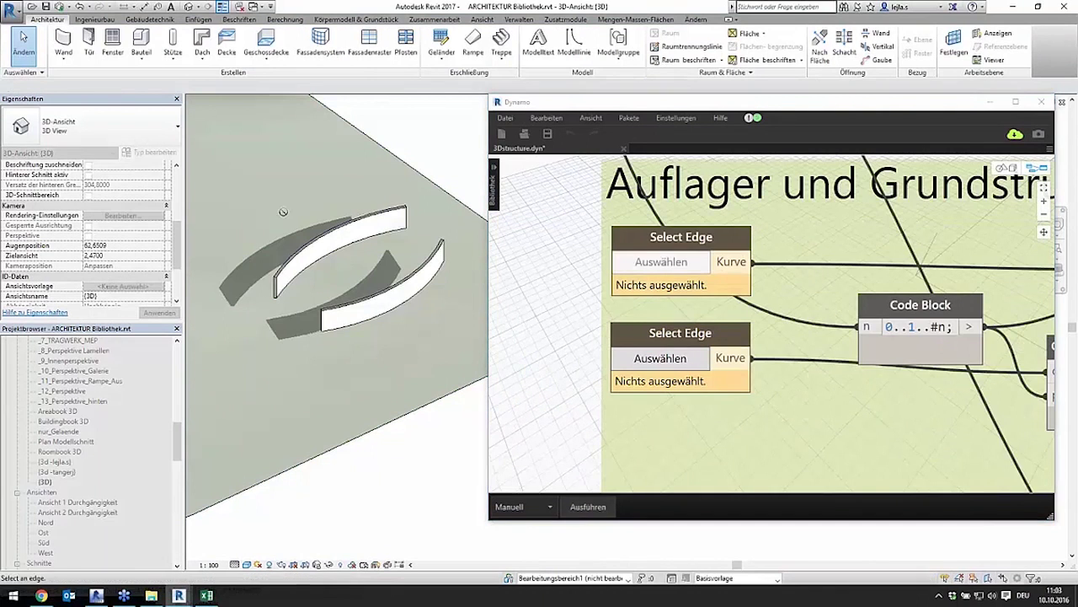
pyautogui.click(286, 257)
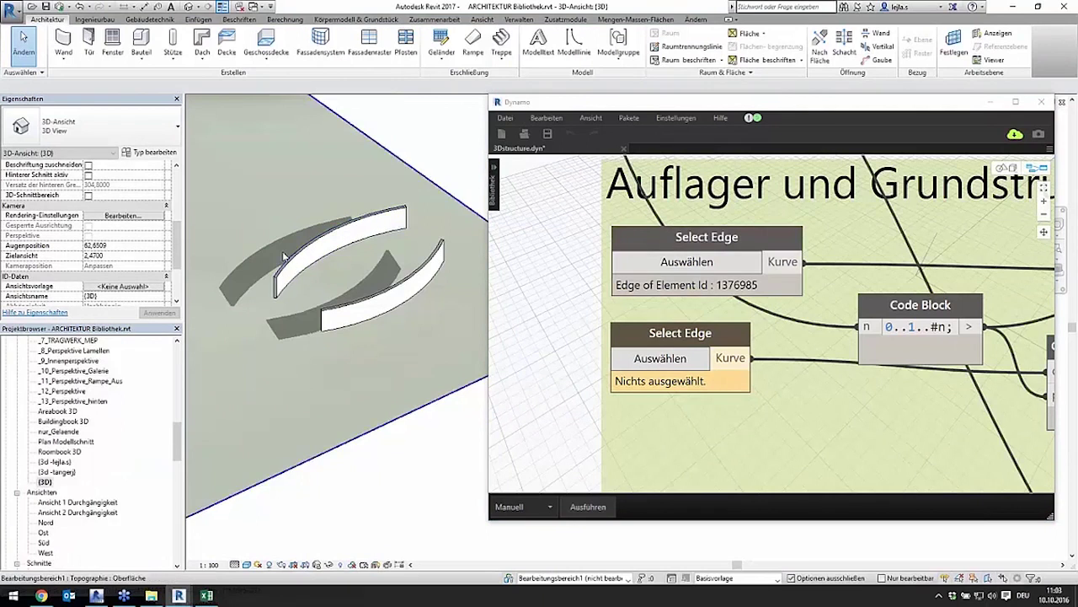
pyautogui.click(643, 362)
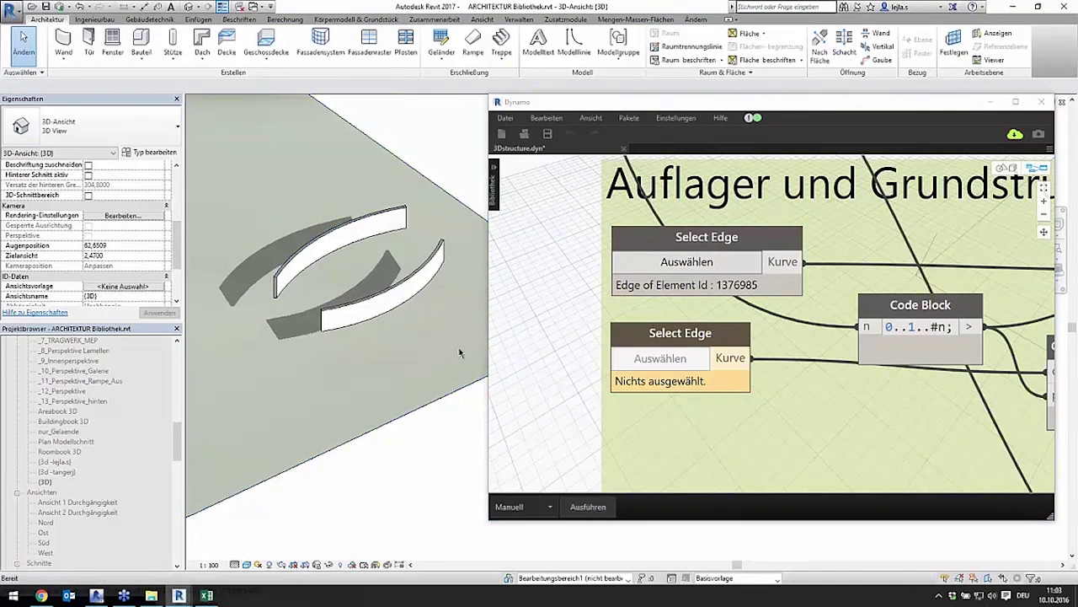
pyautogui.click(398, 287)
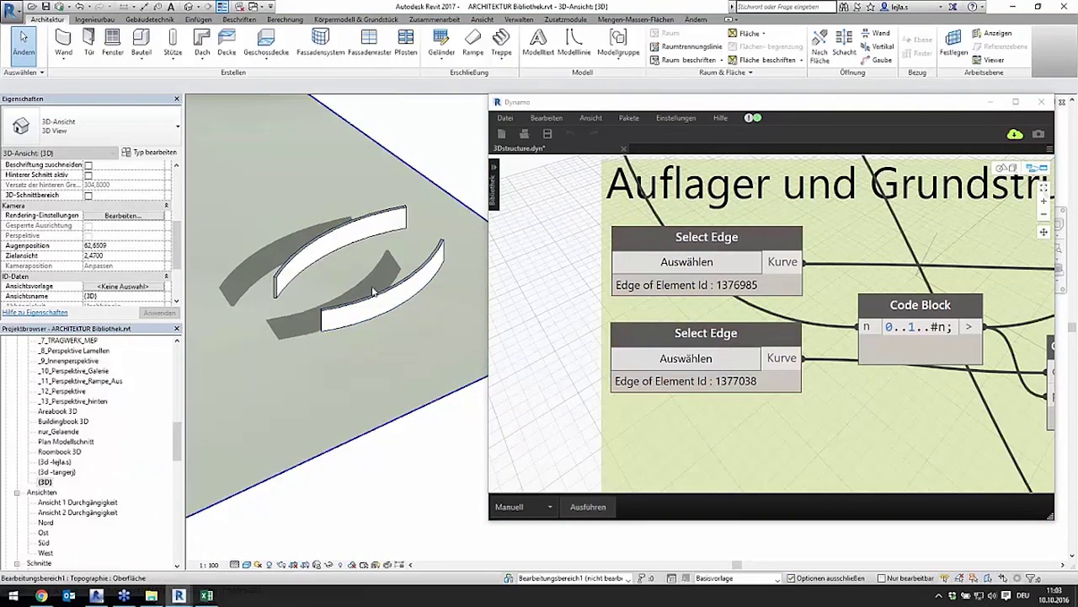
pyautogui.click(597, 513)
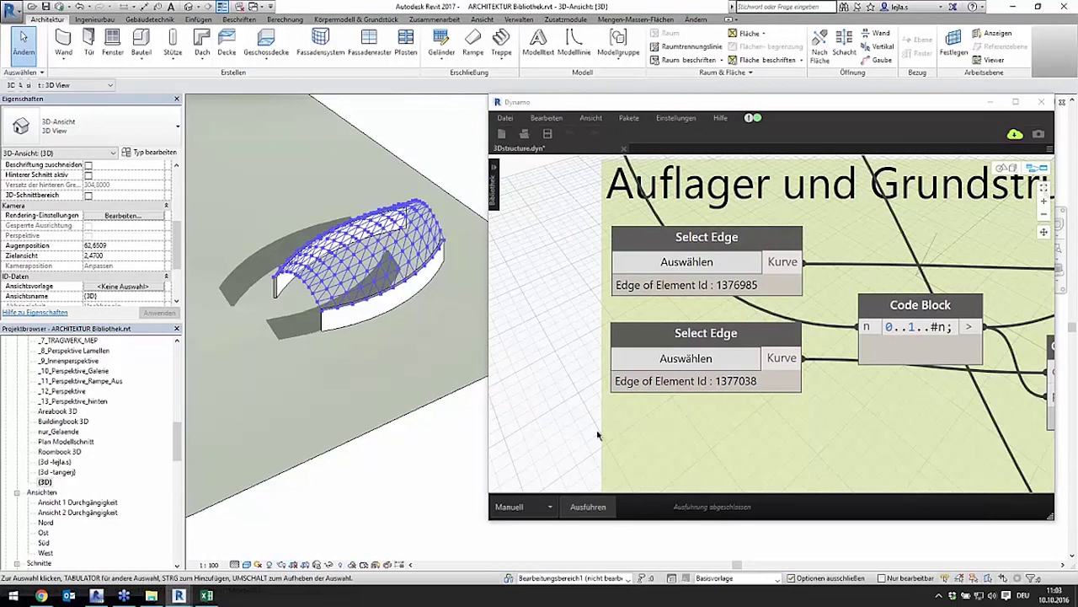
pyautogui.scroll(-5, 600, 427)
pyautogui.moveTo(600, 427); pyautogui.dragTo(614, 313, button='middle')
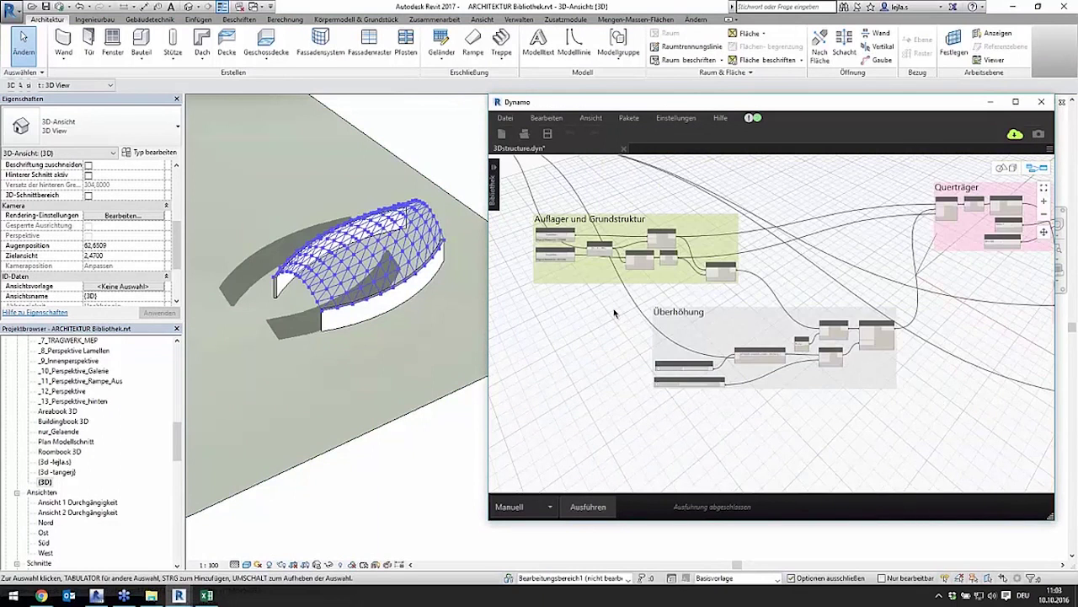
pyautogui.scroll(2, 333, 303)
pyautogui.scroll(3, 379, 371)
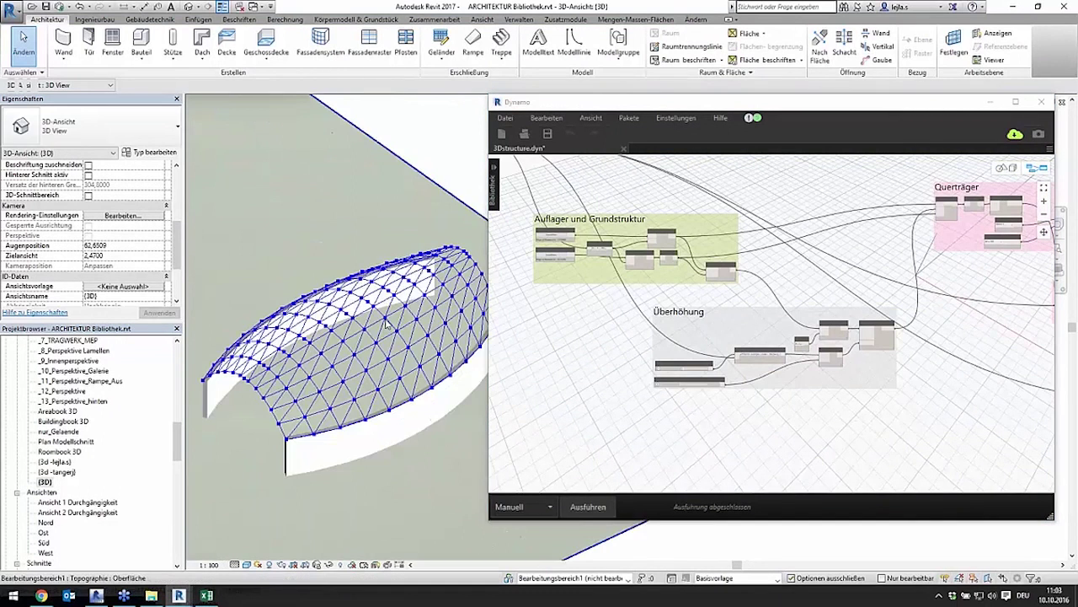
pyautogui.keyDown('shift'); pyautogui.moveTo(383, 381); pyautogui.dragTo(362, 379, button='middle'); pyautogui.keyUp('shift')
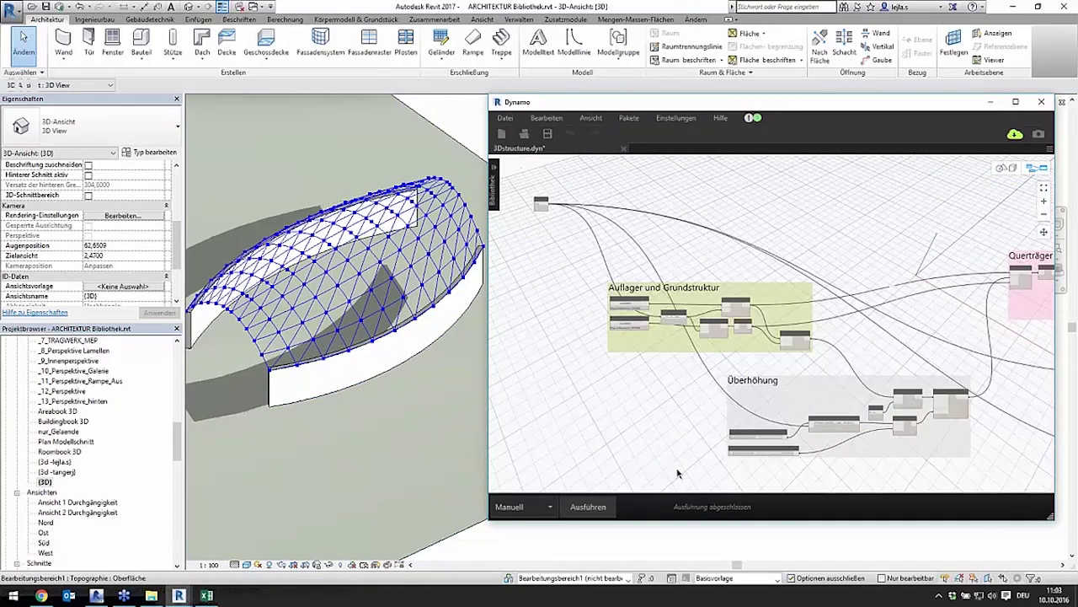
pyautogui.moveTo(551, 364); pyautogui.dragTo(714, 503, button='middle')
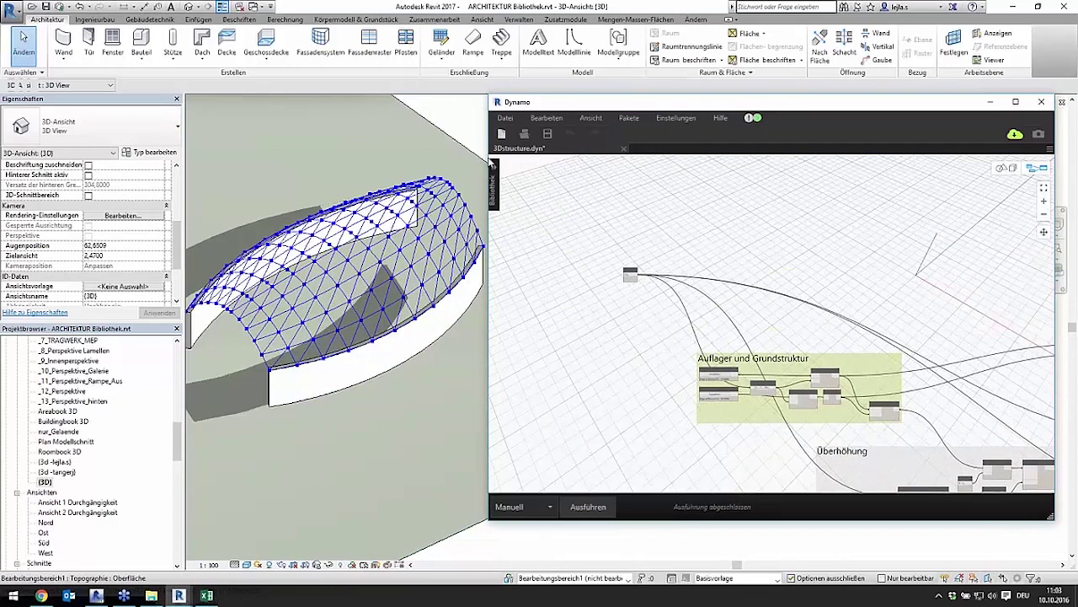
pyautogui.moveTo(637, 384)
pyautogui.mouseDown(button='middle')
pyautogui.moveTo(595, 351)
pyautogui.moveTo(520, 252)
pyautogui.mouseUp(button='middle')
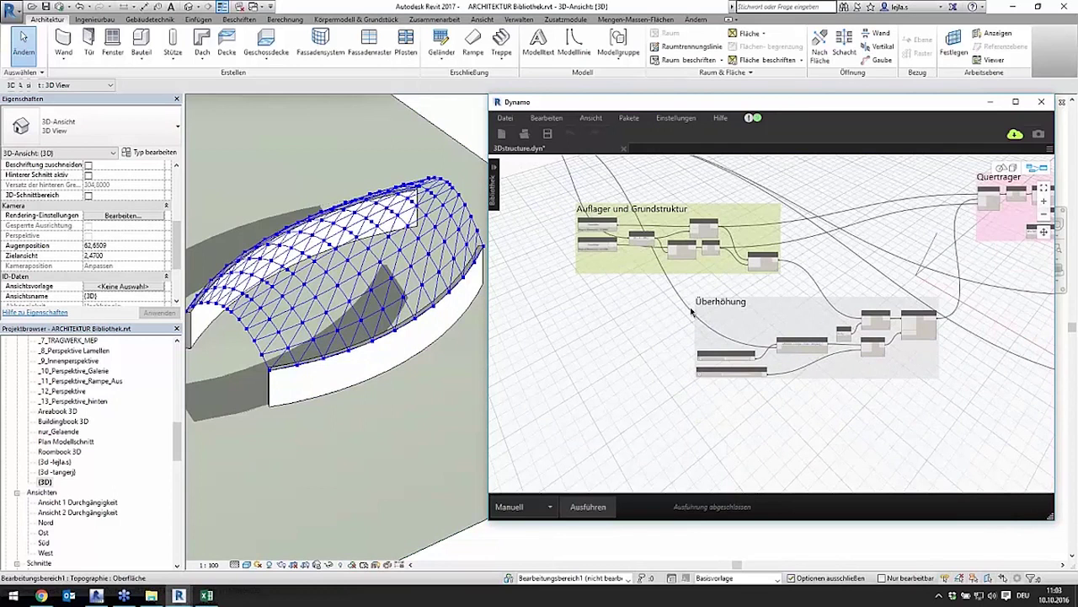
pyautogui.scroll(3, 805, 390)
pyautogui.moveTo(386, 390)
pyautogui.keyDown('shift'); pyautogui.mouseDown(button='middle')
pyautogui.moveTo(385, 317)
pyautogui.moveTo(400, 287)
pyautogui.moveTo(388, 160)
pyautogui.mouseUp(button='middle'); pyautogui.keyUp('shift')
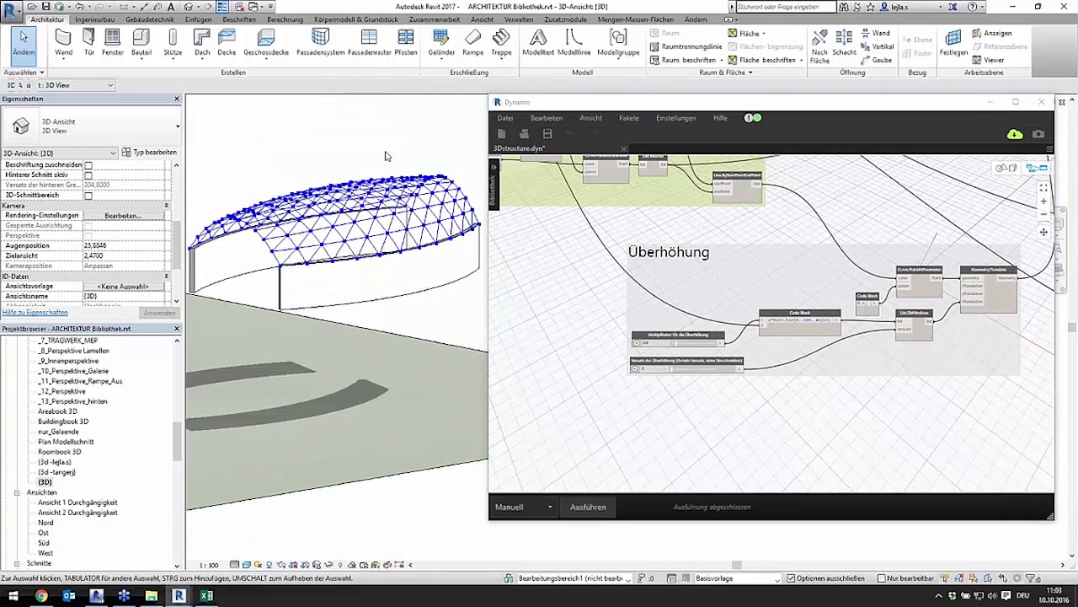
pyautogui.click(680, 399)
pyautogui.scroll(4, 681, 400)
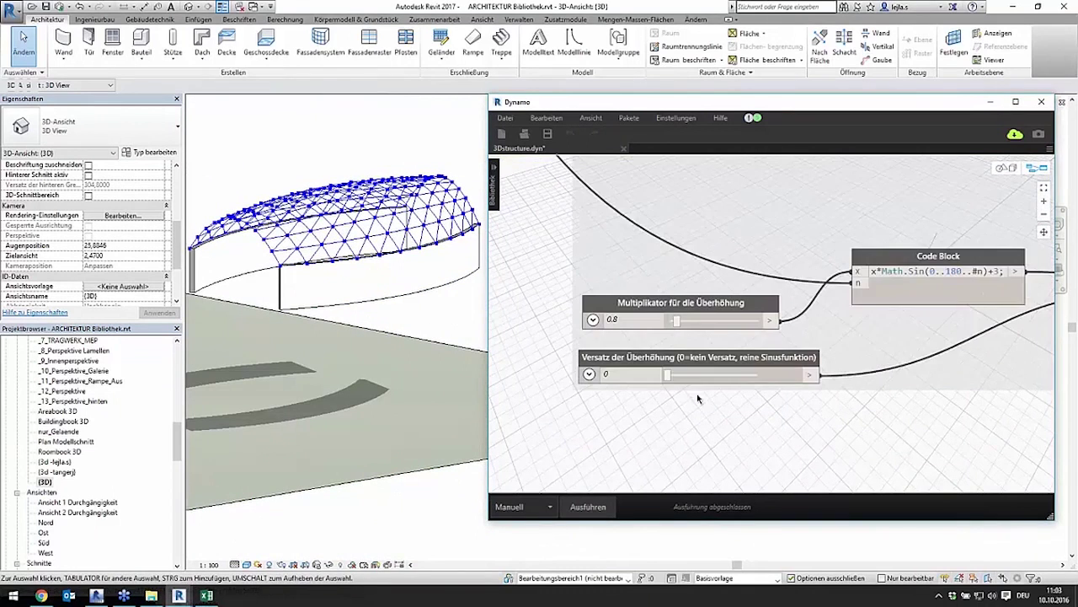
# Set Versatz der Überhöhung to 3.7 and rerun, then raise it to 6.3 and rerun
pyautogui.scroll(-1, 724, 422)
pyautogui.scroll(-1, 674, 455)
pyautogui.moveTo(937, 278)
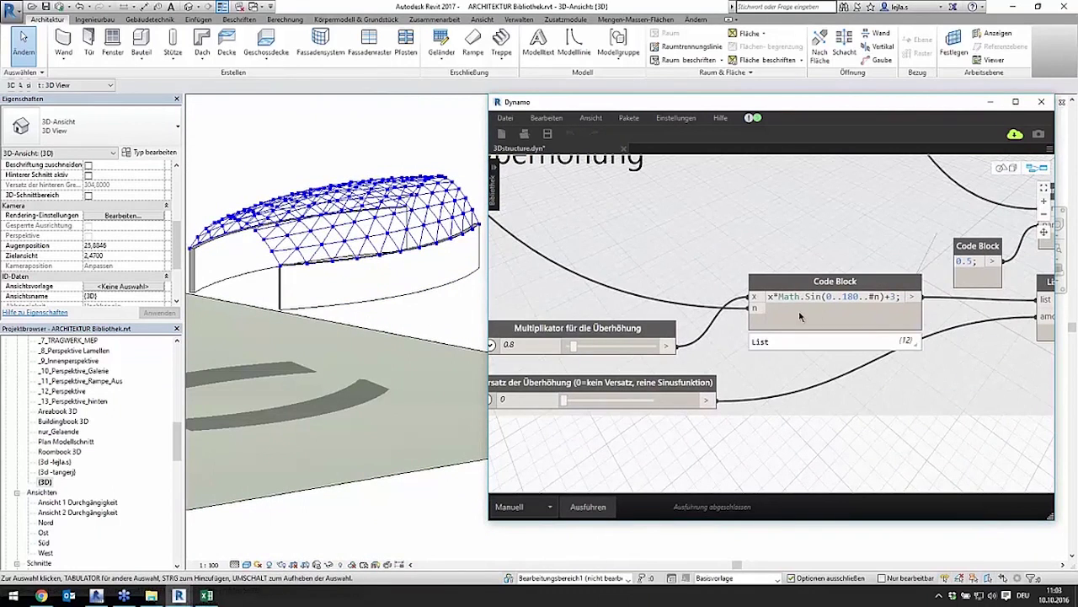
pyautogui.moveTo(565, 400); pyautogui.dragTo(596, 401)
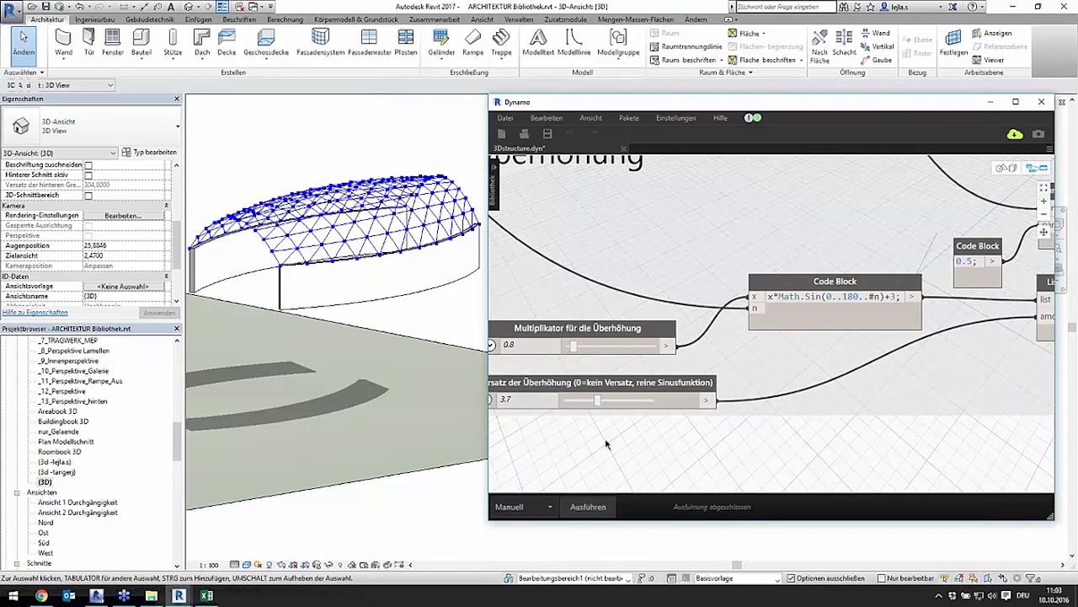
pyautogui.click(590, 506)
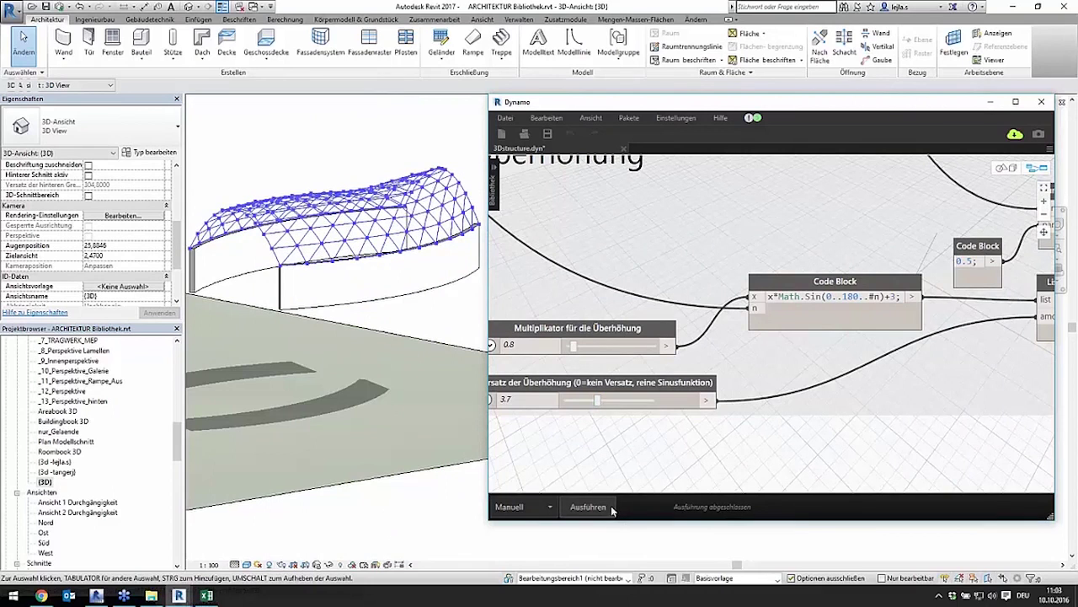
pyautogui.moveTo(598, 401); pyautogui.dragTo(620, 401)
pyautogui.click(601, 506)
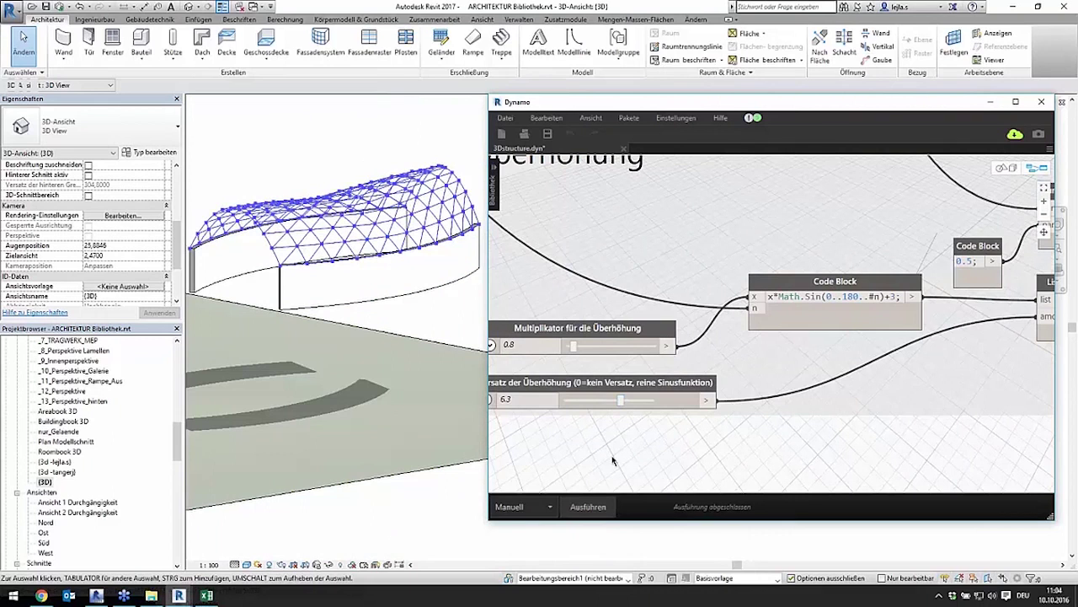
pyautogui.scroll(-6, 611, 454)
pyautogui.scroll(2, 649, 371)
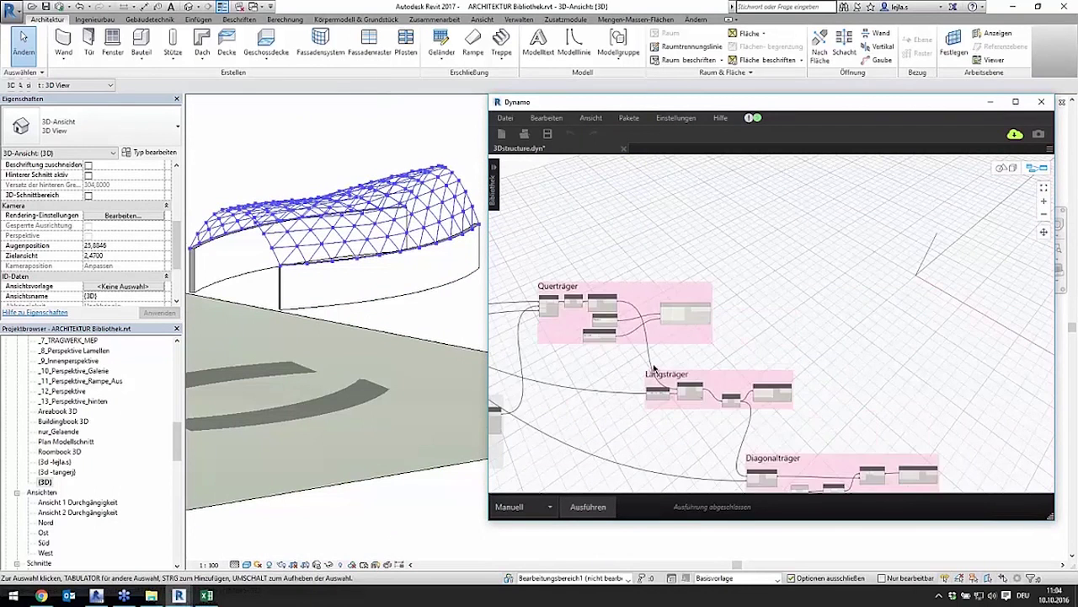
# Connect NurbsCurve to BeamByCurve, keep the 60 x 140 framing type, and run to create arched beams
pyautogui.scroll(1, 648, 362)
pyautogui.scroll(2, 628, 307)
pyautogui.scroll(3, 623, 303)
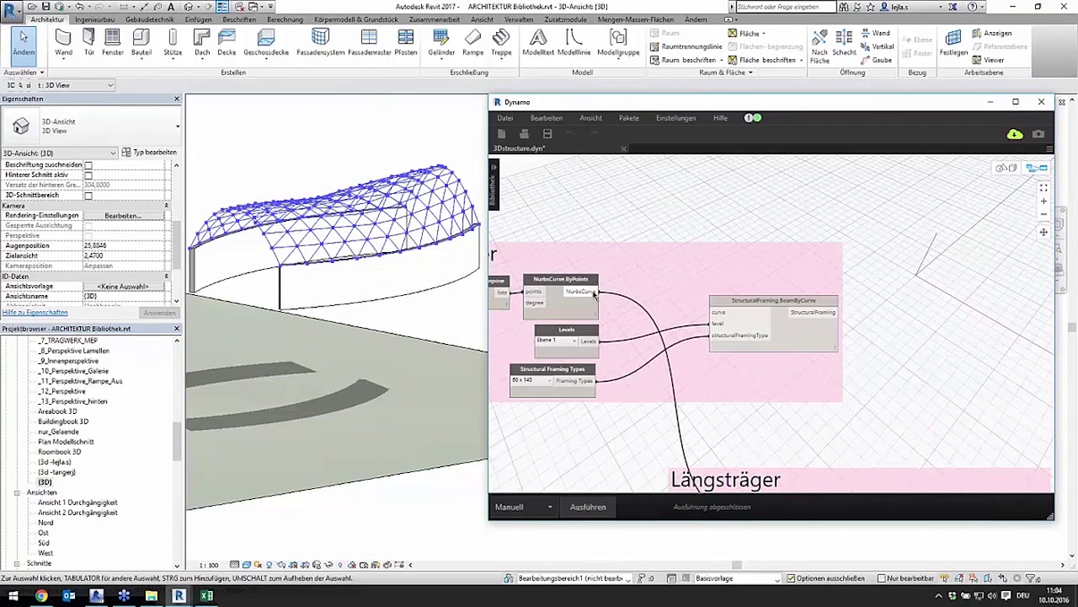
pyautogui.moveTo(595, 293); pyautogui.dragTo(712, 311)
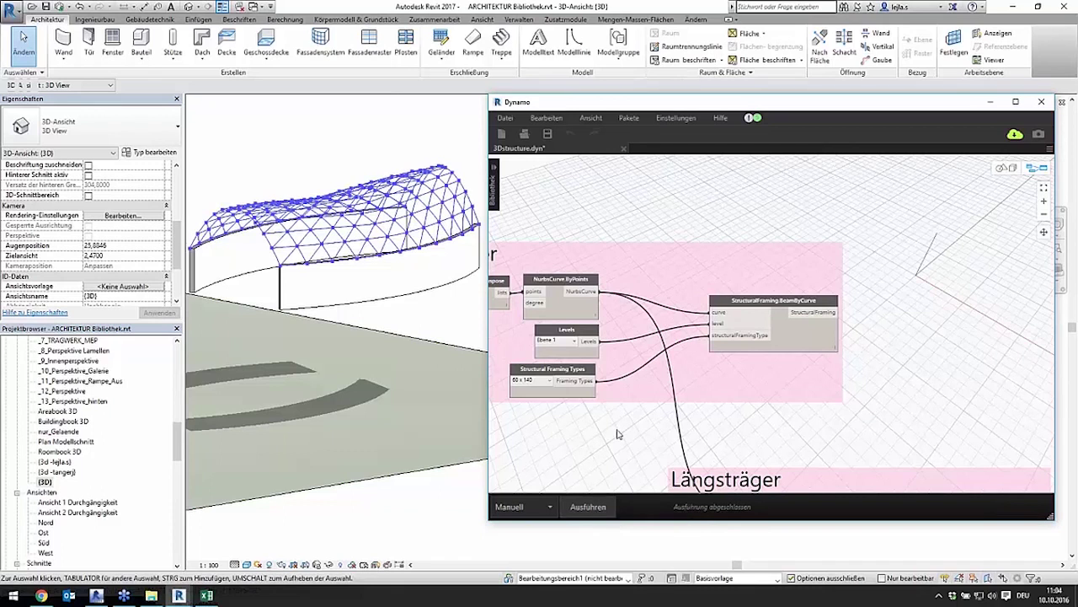
pyautogui.moveTo(609, 434)
pyautogui.mouseDown(button='middle')
pyautogui.moveTo(798, 442)
pyautogui.moveTo(724, 446)
pyautogui.mouseUp(button='middle')
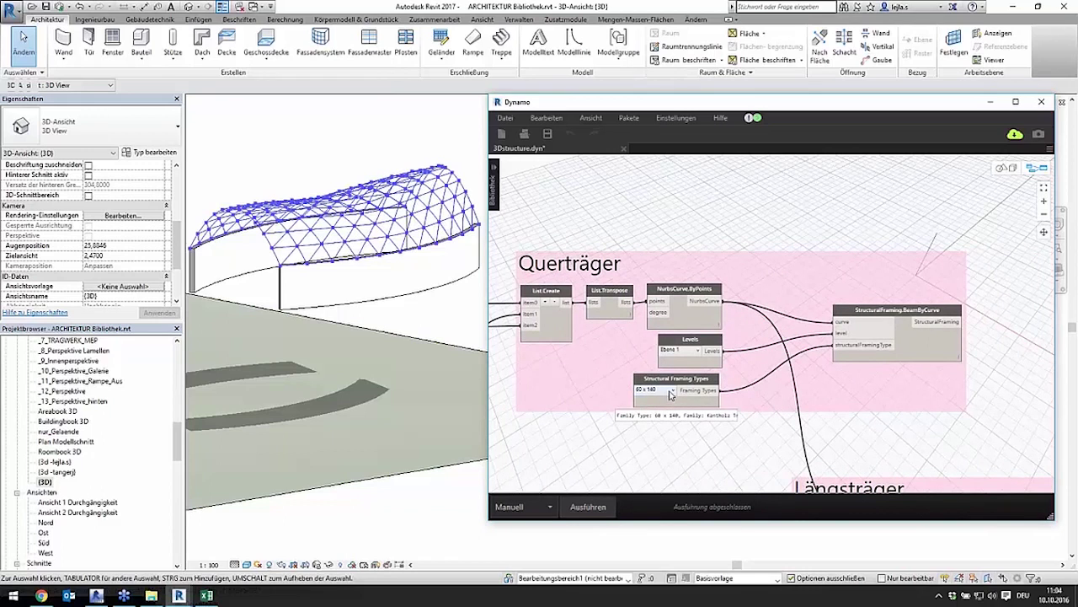
pyautogui.click(673, 390)
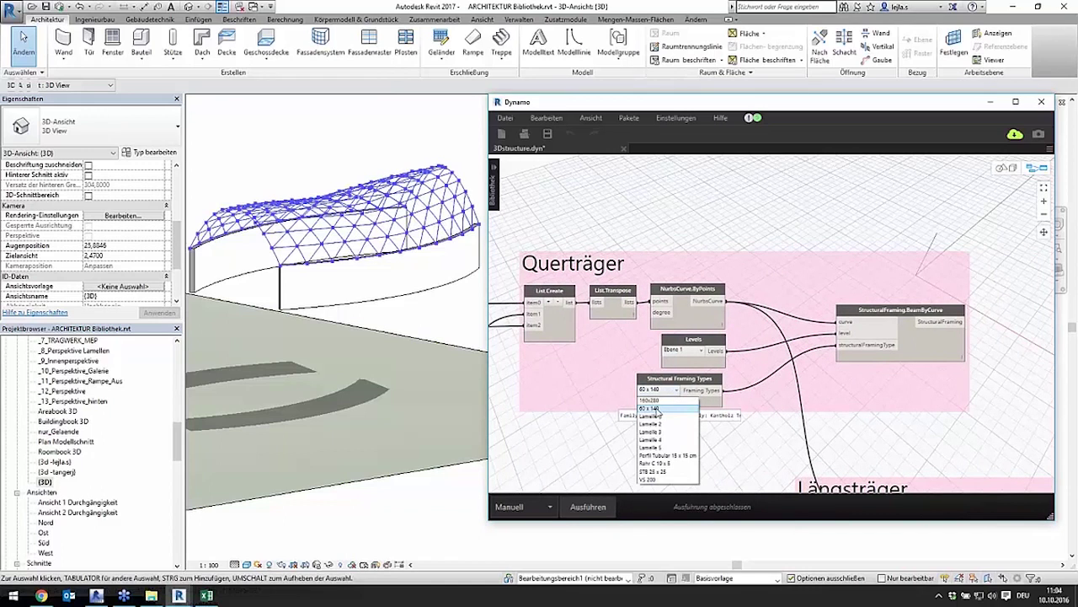
pyautogui.click(659, 408)
pyautogui.click(594, 505)
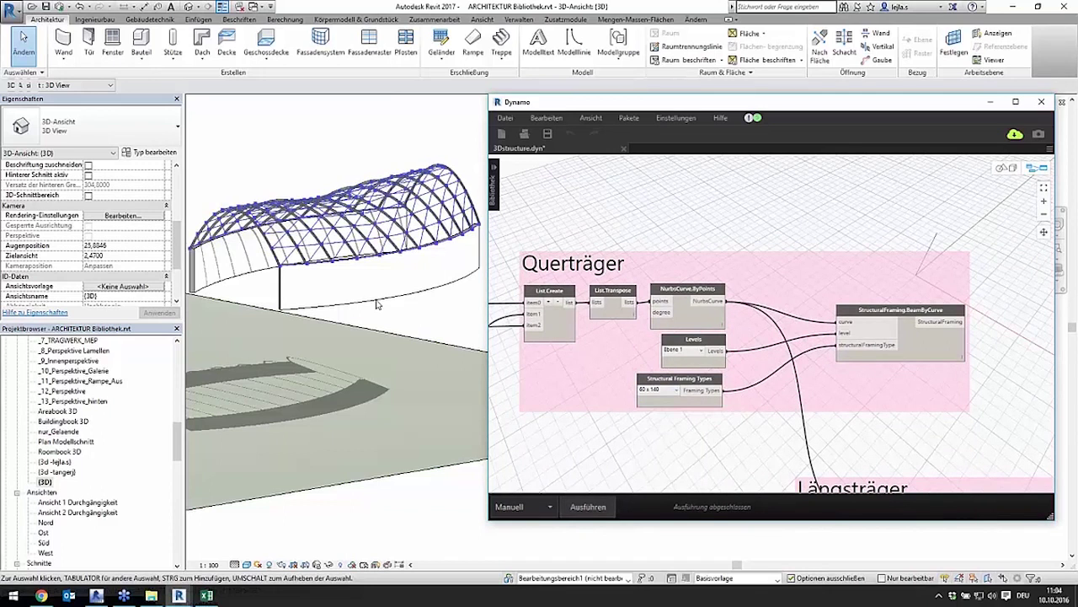
# Select one arched beam to inspect it, then clear the selection
pyautogui.scroll(4, 409, 322)
pyautogui.scroll(5, 327, 353)
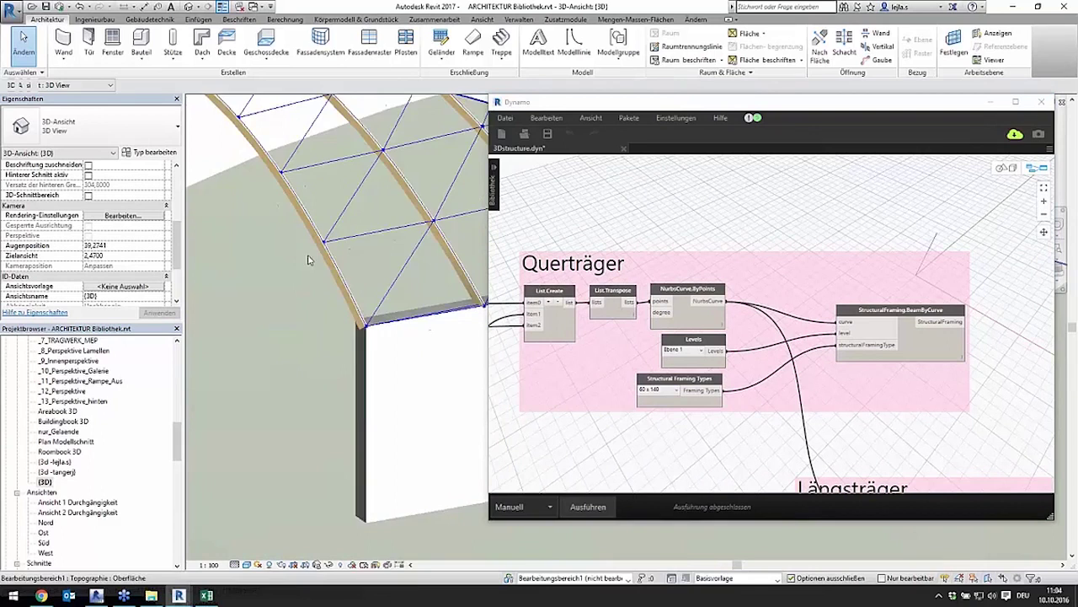
pyautogui.click(328, 327)
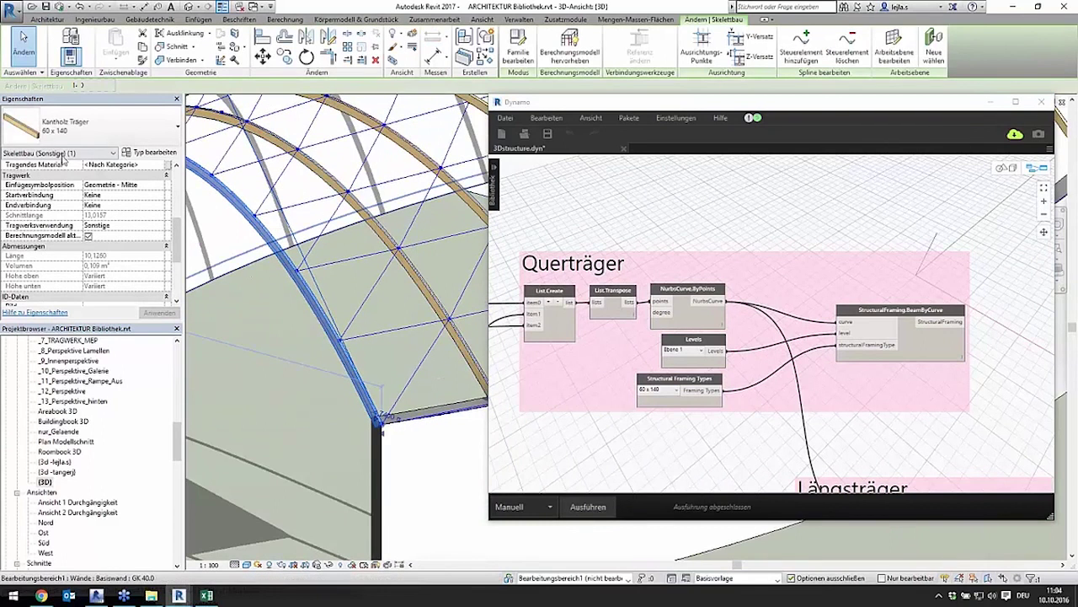
pyautogui.scroll(-3, 394, 356)
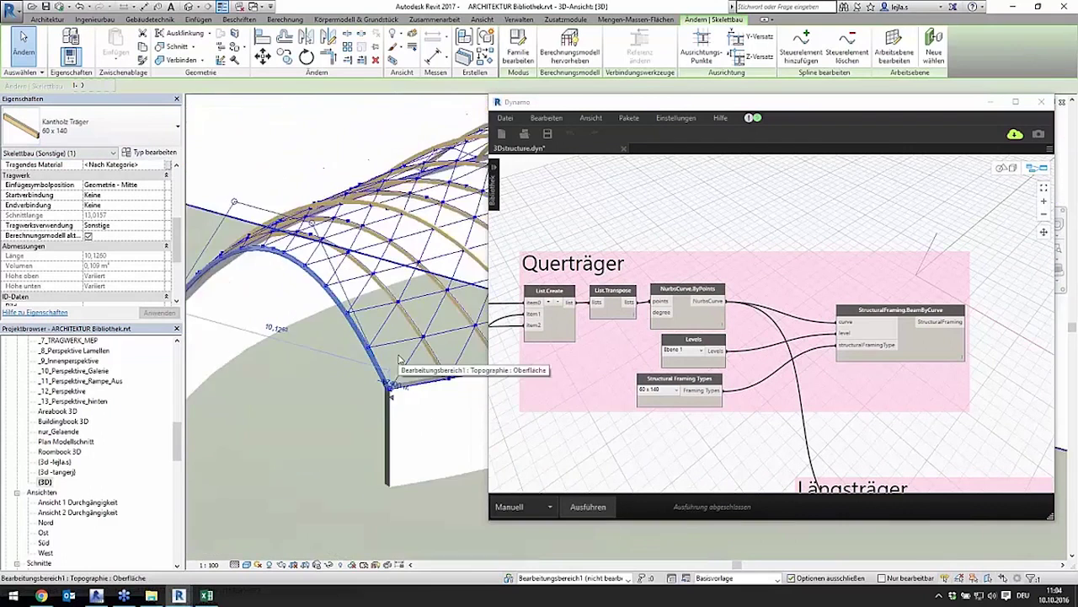
pyautogui.scroll(-2, 394, 355)
pyautogui.scroll(-1, 394, 356)
pyautogui.scroll(-1, 394, 355)
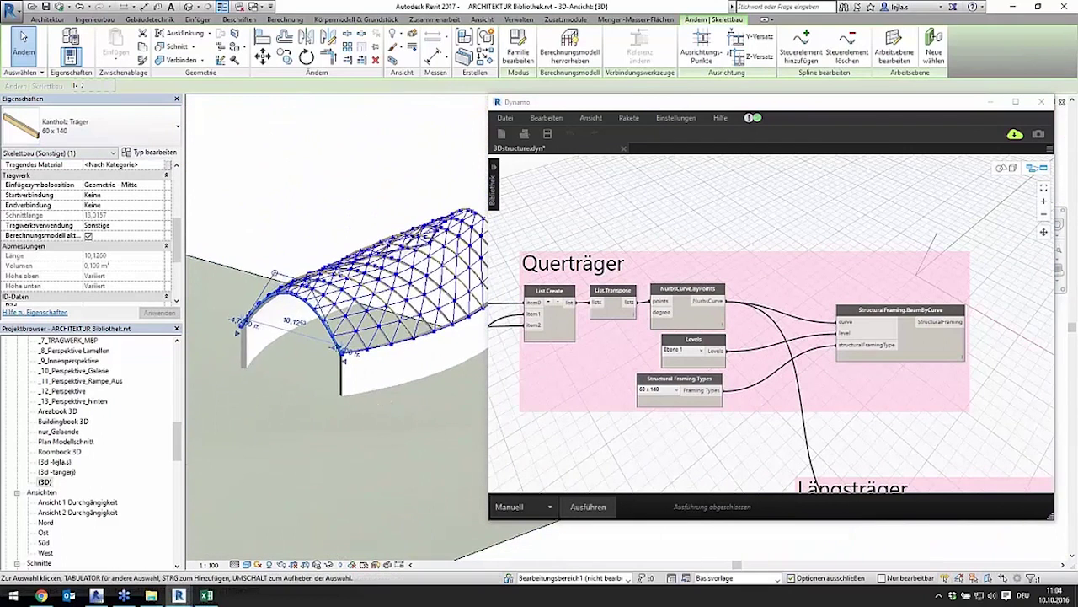
pyautogui.click(325, 201)
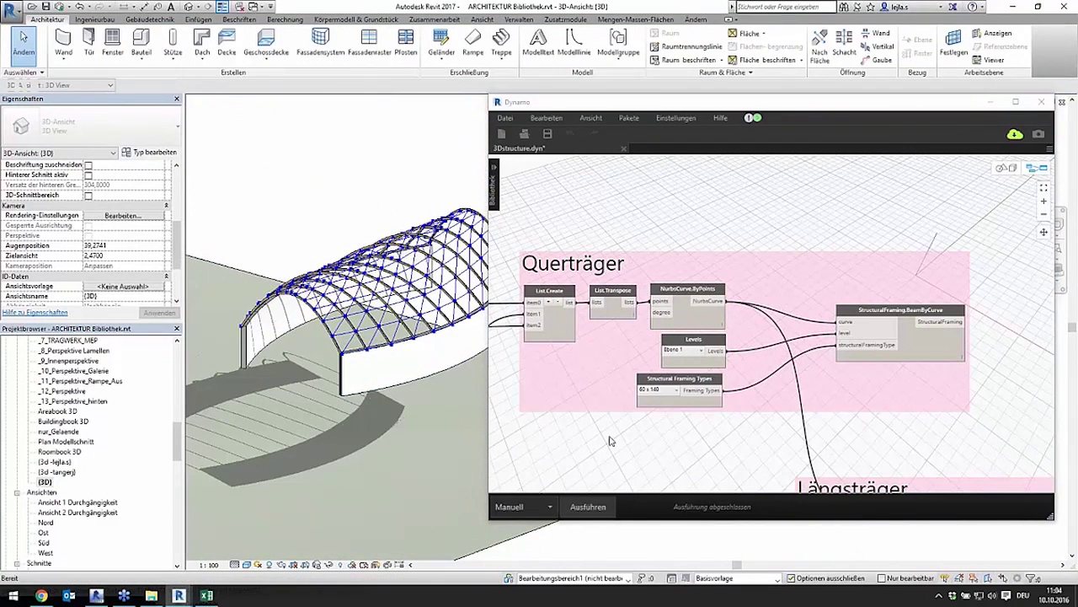
pyautogui.moveTo(718, 418); pyautogui.dragTo(809, 373, button='middle')
# Raise the Überhöhung multiplier from 0.8 to 3 and rerun the graph to rebuild the roof
pyautogui.scroll(-3, 820, 331)
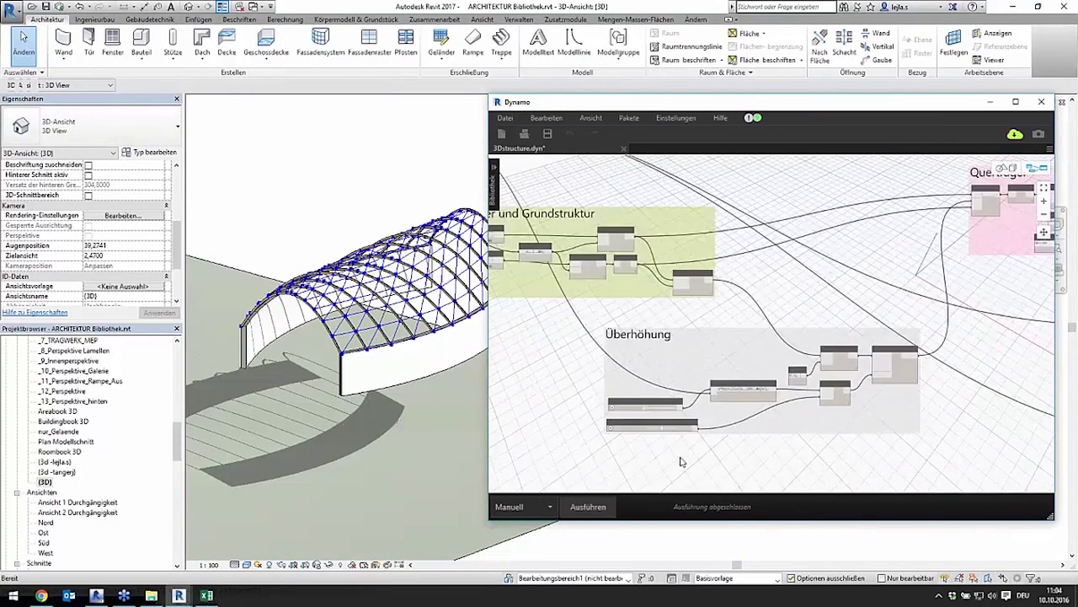
pyautogui.scroll(3, 640, 438)
pyautogui.scroll(2, 649, 438)
pyautogui.scroll(2, 648, 434)
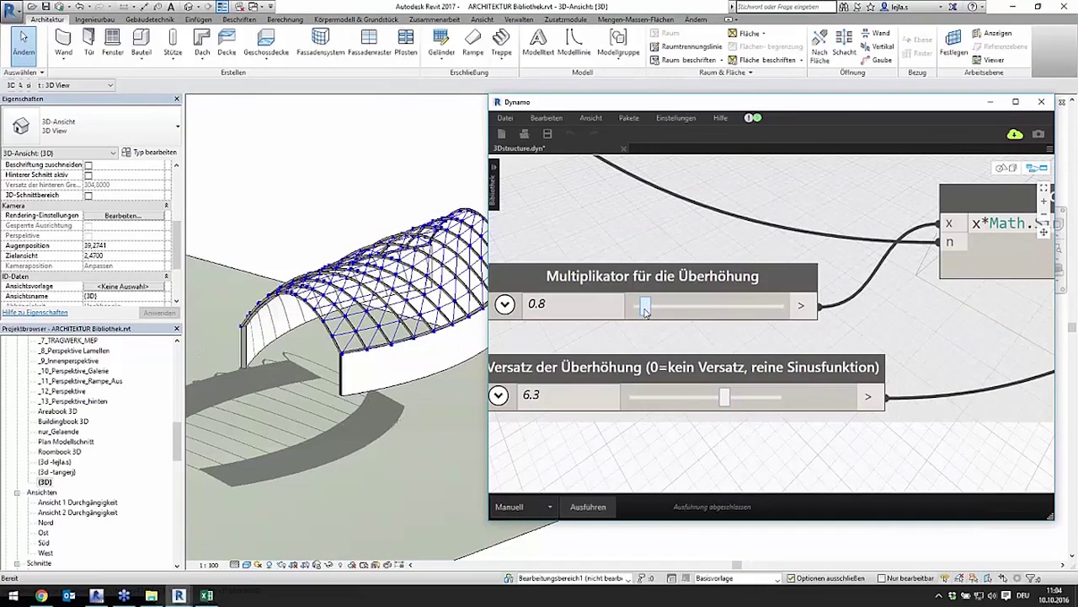
pyautogui.moveTo(645, 308); pyautogui.dragTo(679, 307)
pyautogui.click(590, 506)
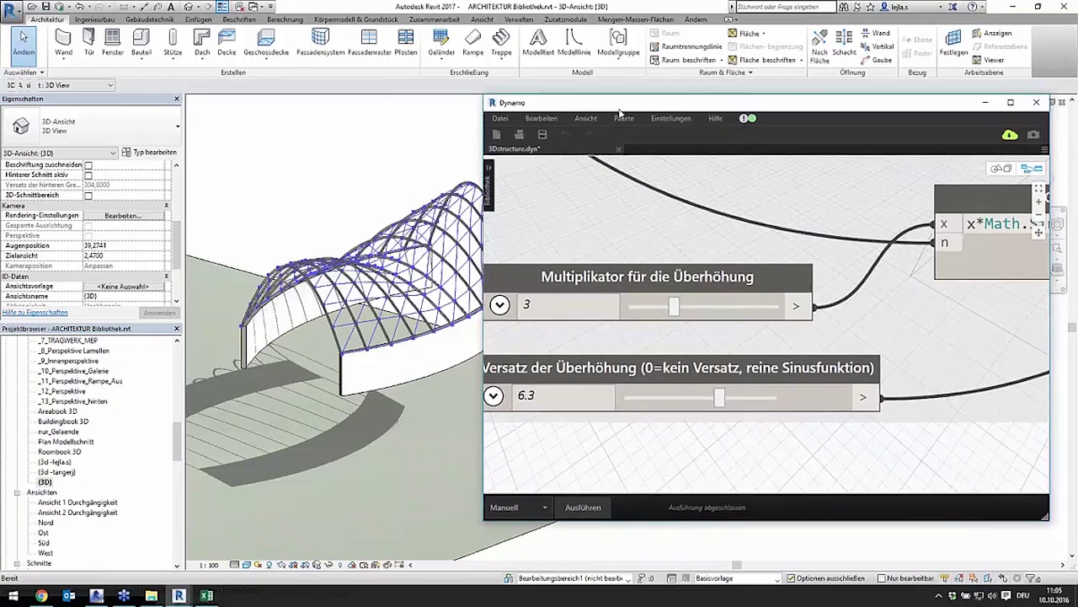
pyautogui.moveTo(631, 110); pyautogui.dragTo(360, 162)
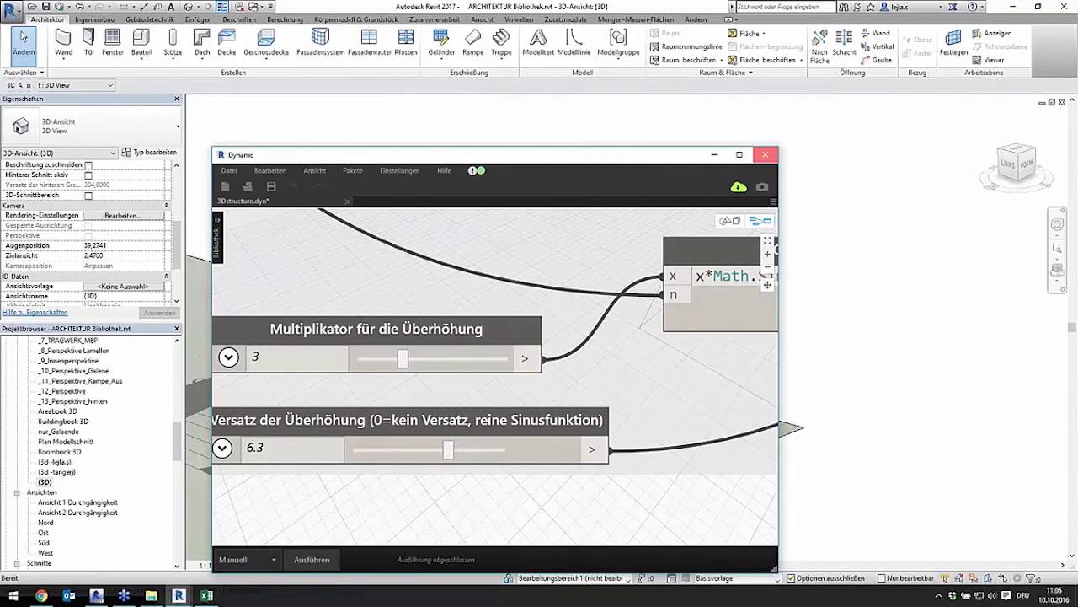
# Close Dynamo, answer its save prompt, and scroll the Project Browser up
pyautogui.click(765, 154)
pyautogui.click(545, 397)
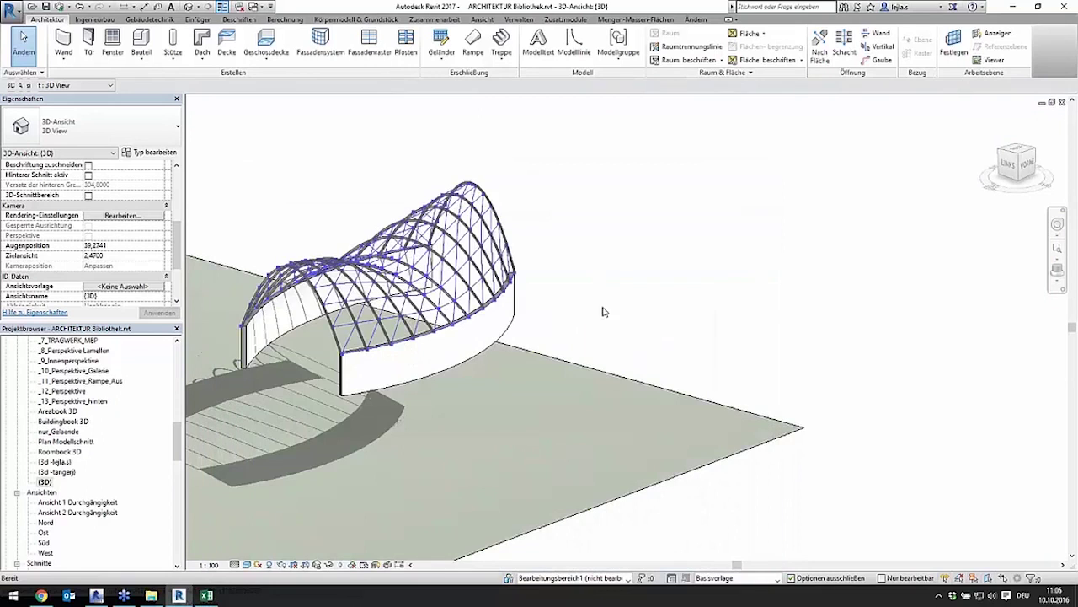
pyautogui.moveTo(178, 454); pyautogui.dragTo(179, 424)
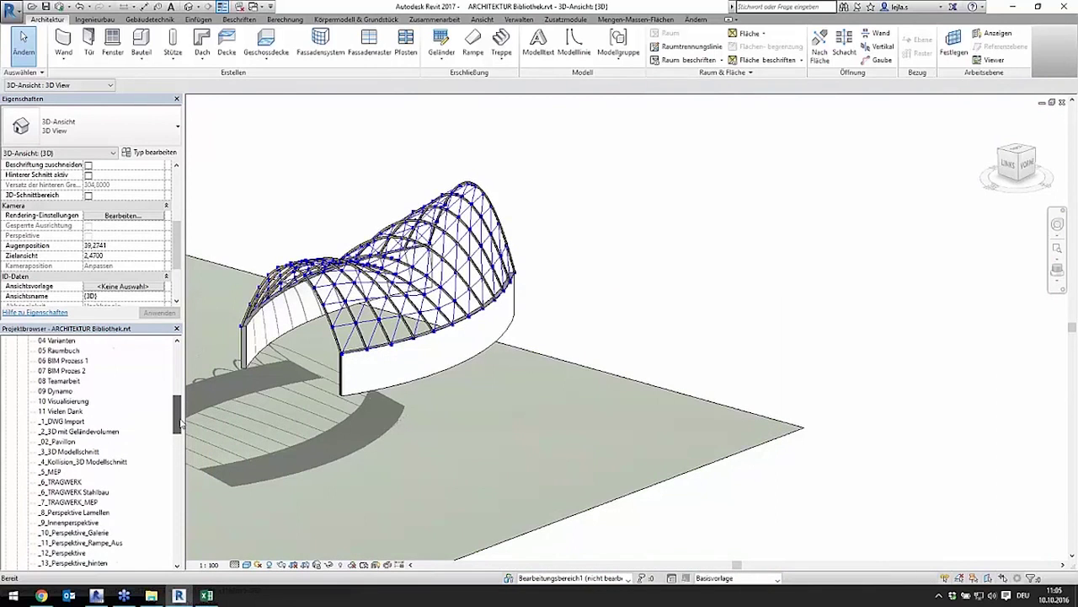
# Open the 10 Visualisierung view and centre its visualisation slide on the facade
pyautogui.doubleClick(64, 401)
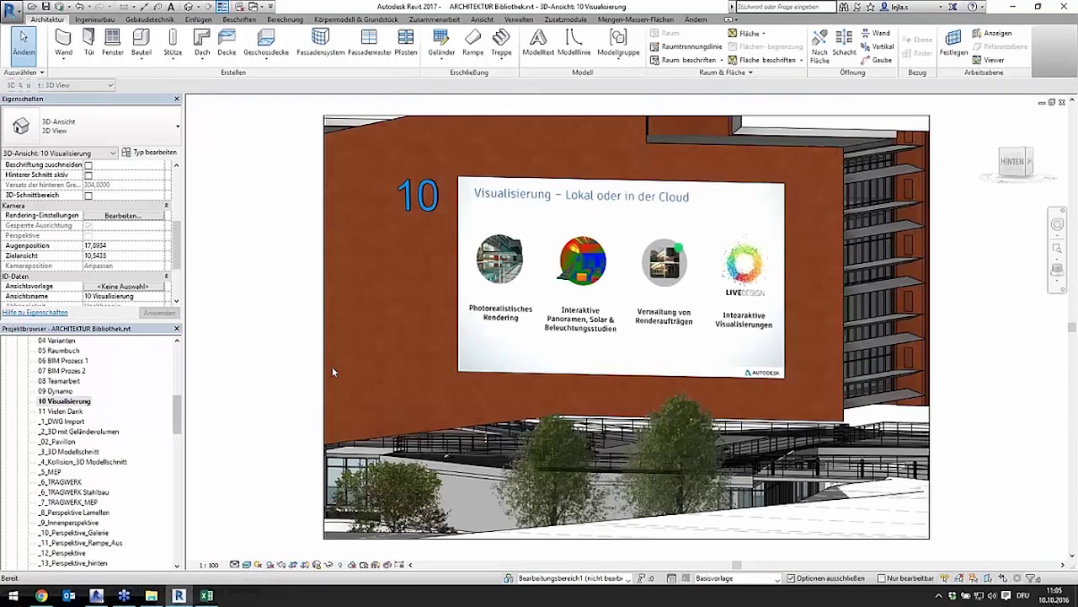
pyautogui.moveTo(446, 375); pyautogui.dragTo(430, 377, button='middle')
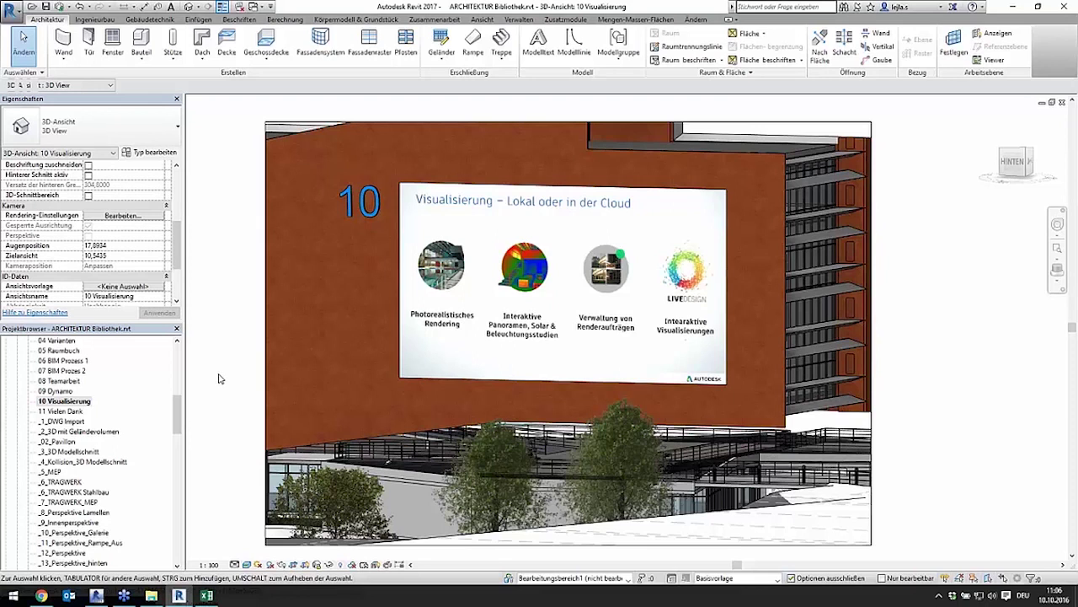
pyautogui.click(64, 401)
pyautogui.click(254, 6)
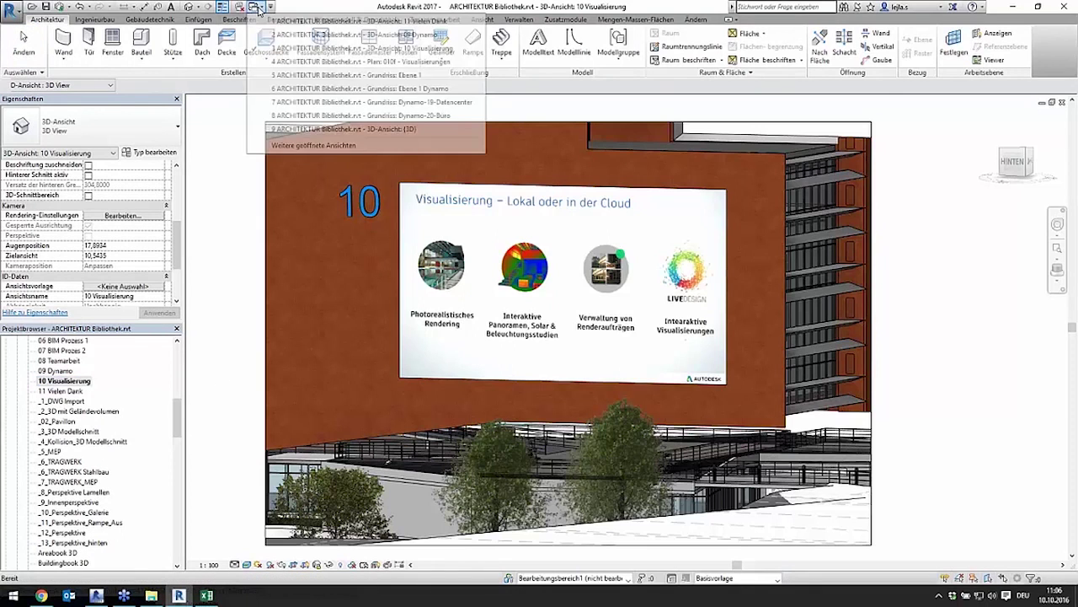
# Switch to the 010f Visualisierungen sheet and zoom onto its lux false-colour lighting rendering
pyautogui.click(455, 62)
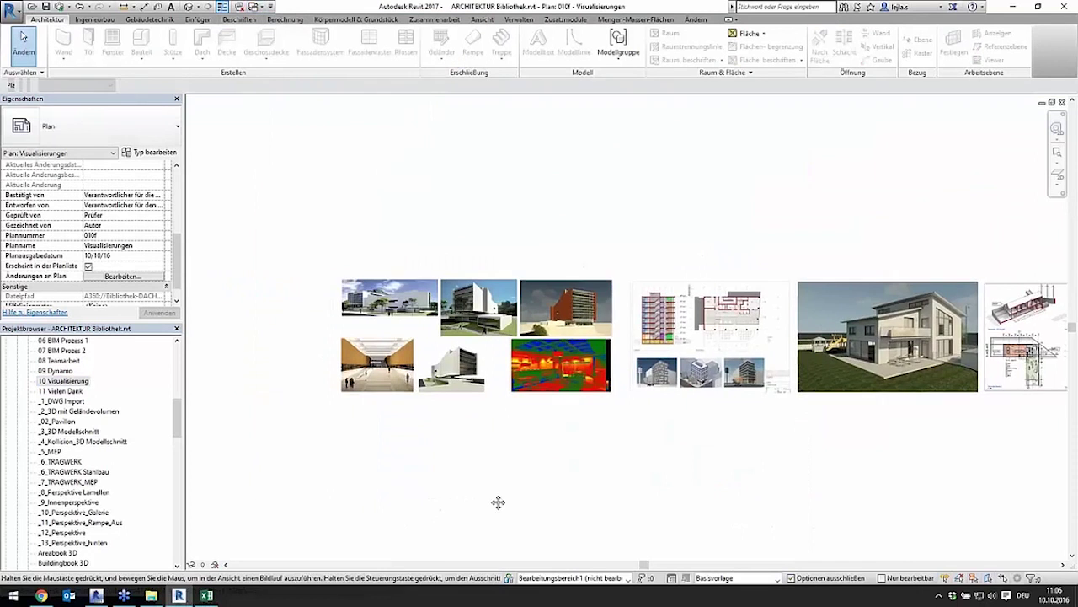
pyautogui.scroll(2, 570, 472)
pyautogui.moveTo(571, 472); pyautogui.dragTo(511, 519, button='middle')
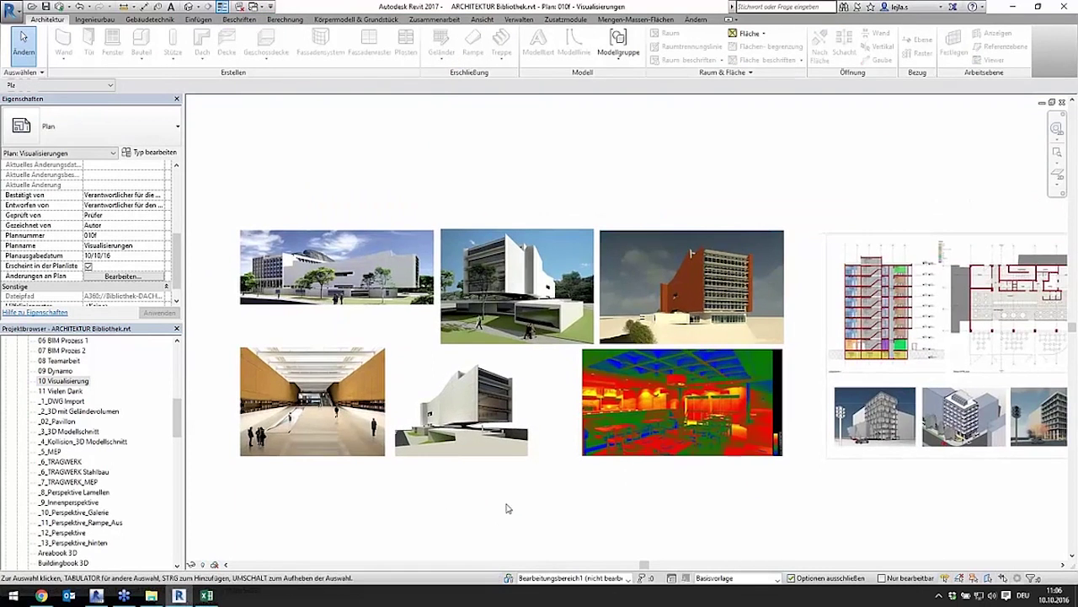
pyautogui.scroll(2, 510, 514)
pyautogui.moveTo(573, 526); pyautogui.dragTo(573, 524, button='middle')
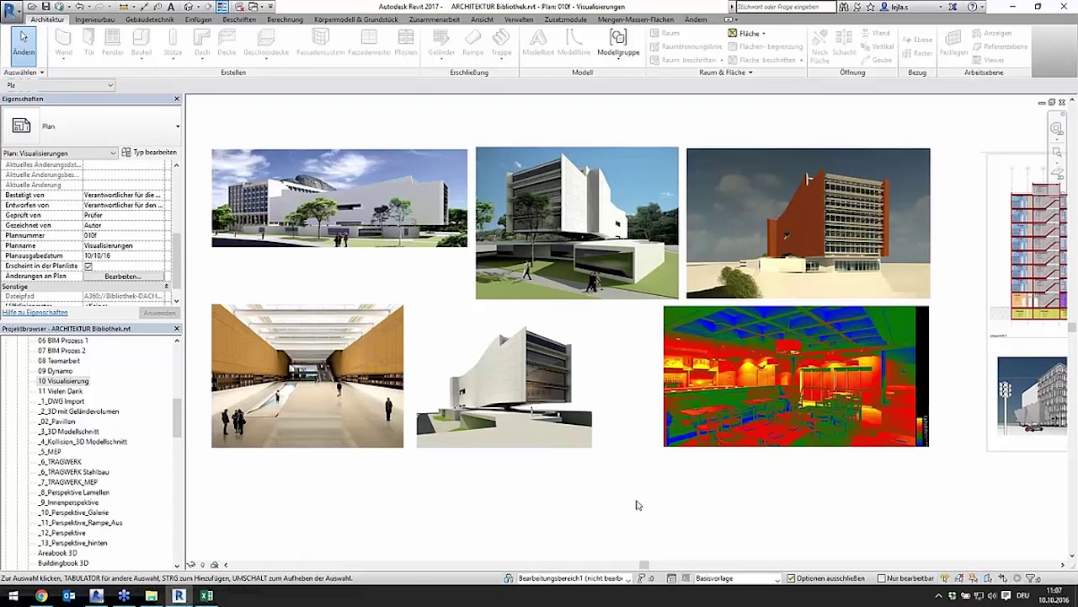
pyautogui.moveTo(671, 494); pyautogui.dragTo(406, 486, button='middle')
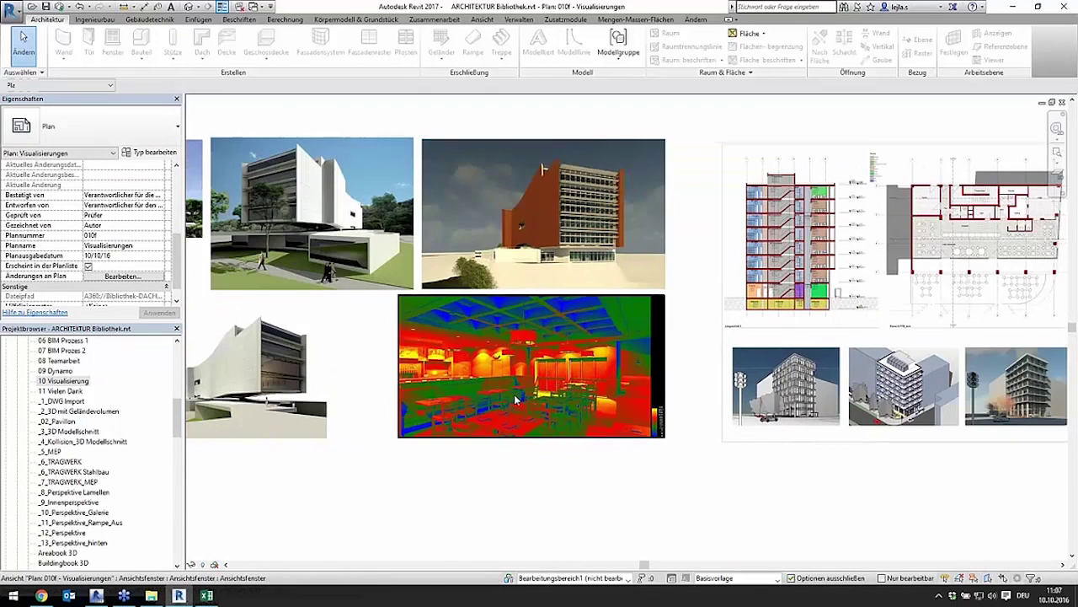
pyautogui.scroll(2, 520, 400)
pyautogui.scroll(1, 601, 441)
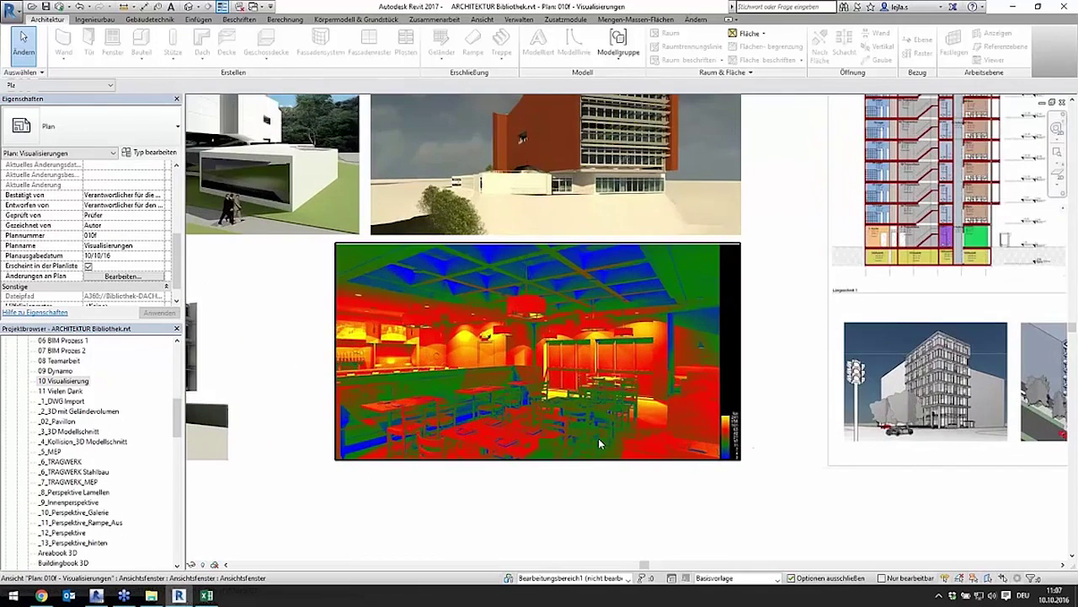
pyautogui.scroll(1, 663, 465)
pyautogui.scroll(1, 663, 466)
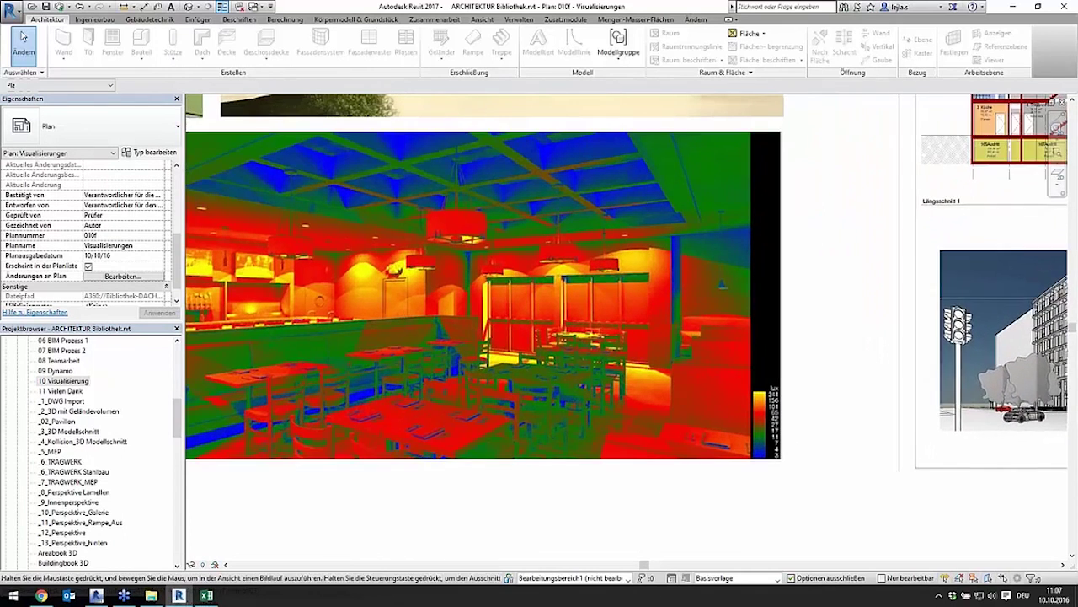
pyautogui.moveTo(817, 371); pyautogui.dragTo(865, 395, button='middle')
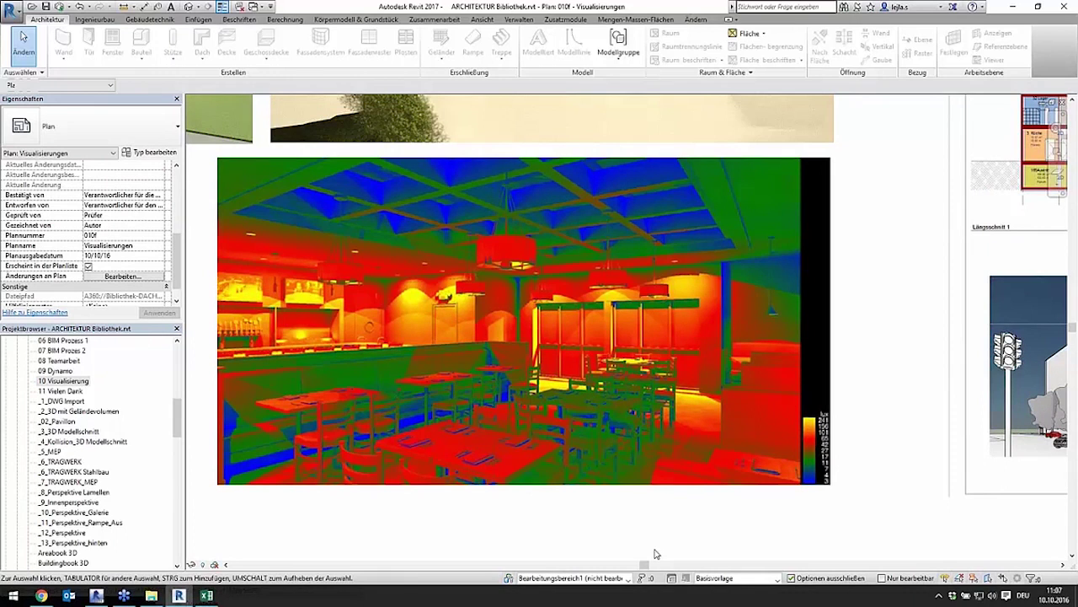
pyautogui.moveTo(40, 595)
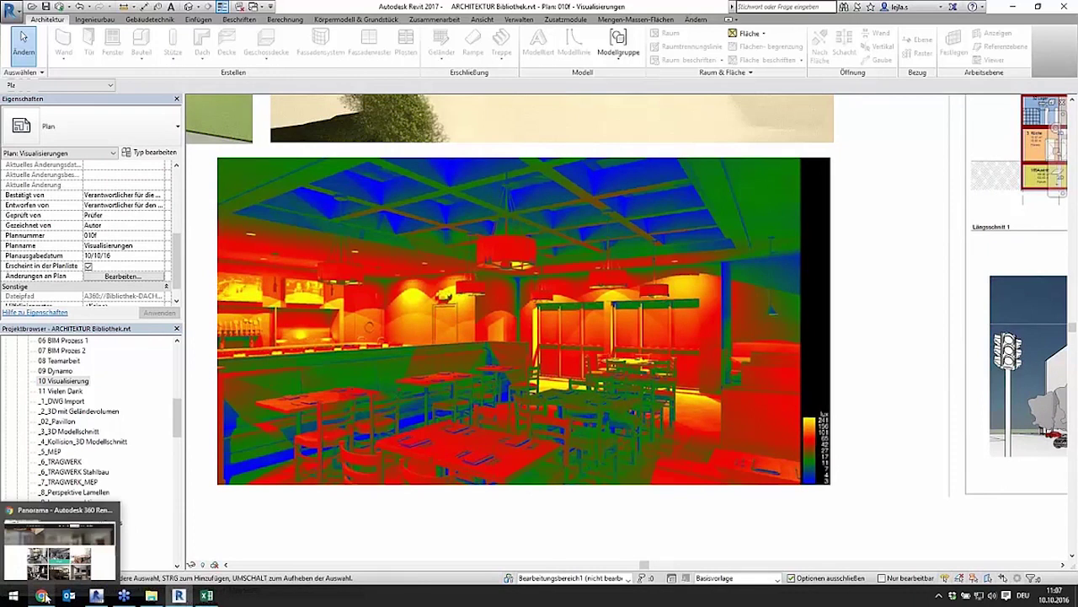
# In Chrome, look around the steel roof structure panorama down toward the floor
pyautogui.click(60, 563)
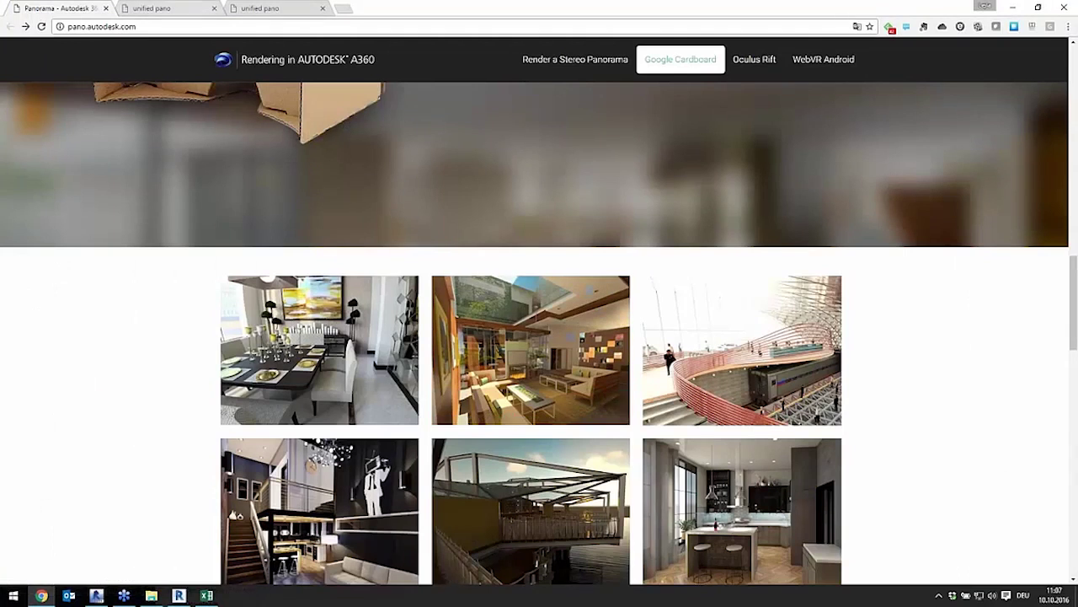
pyautogui.click(181, 6)
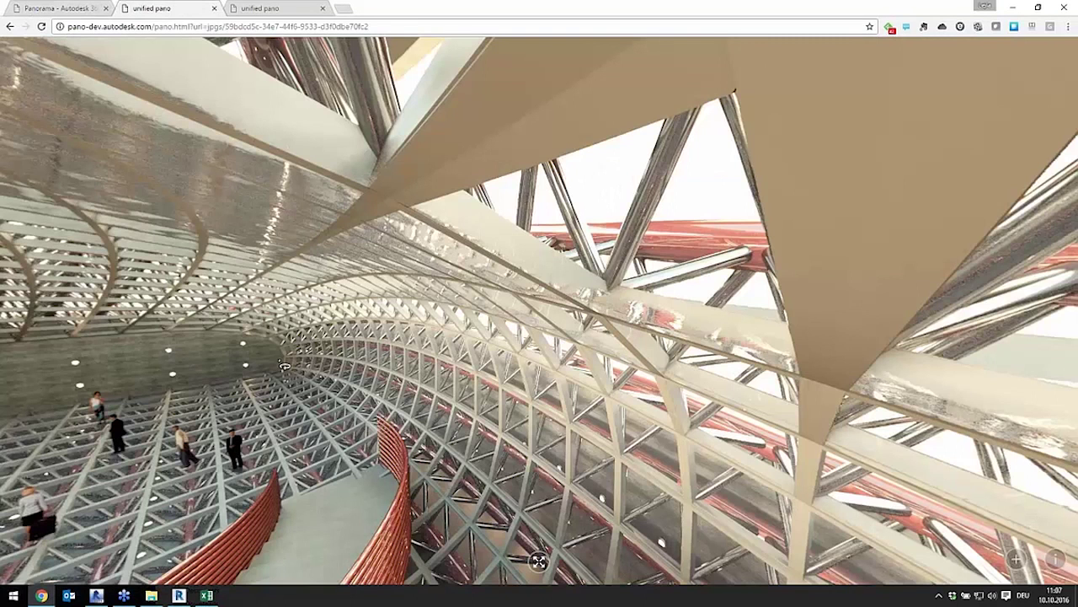
pyautogui.moveTo(280, 358)
pyautogui.mouseDown()
pyautogui.moveTo(374, 352)
pyautogui.moveTo(415, 333)
pyautogui.moveTo(364, 323)
pyautogui.moveTo(577, 196)
pyautogui.moveTo(466, 249)
pyautogui.mouseUp()
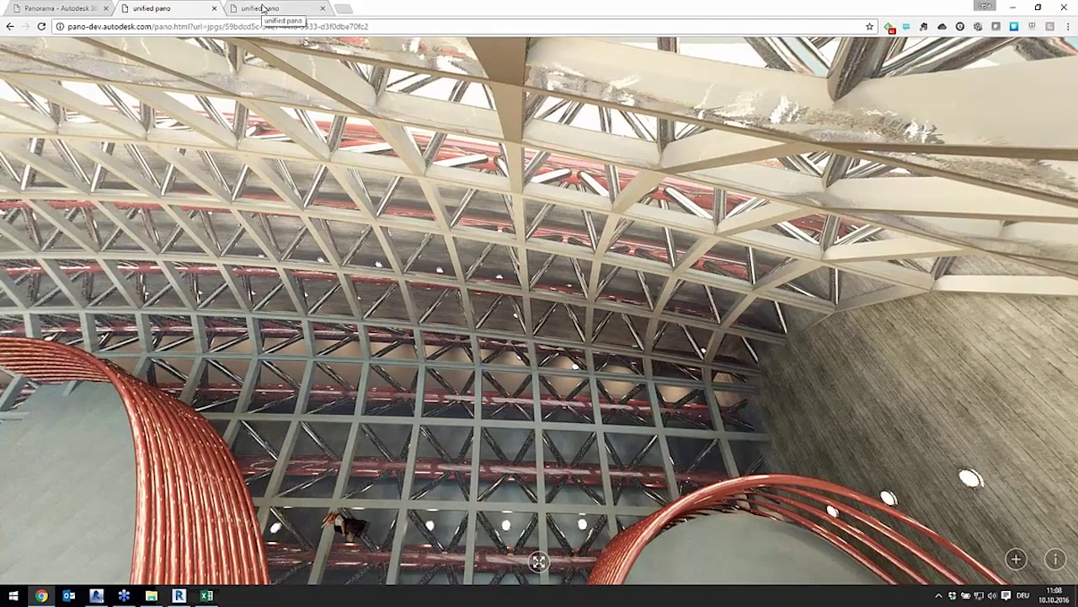
# Look around the apartment panorama toward the window, sofa and kitchen bar, then return to Revit
pyautogui.click(262, 9)
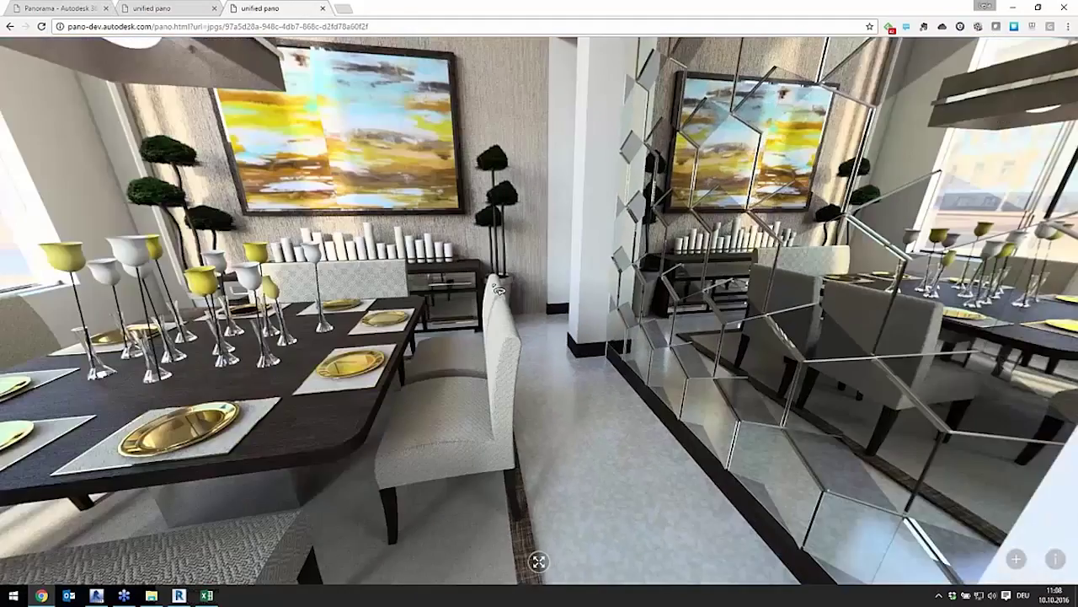
pyautogui.moveTo(499, 289)
pyautogui.mouseDown()
pyautogui.moveTo(309, 289)
pyautogui.moveTo(500, 281)
pyautogui.moveTo(485, 316)
pyautogui.mouseUp()
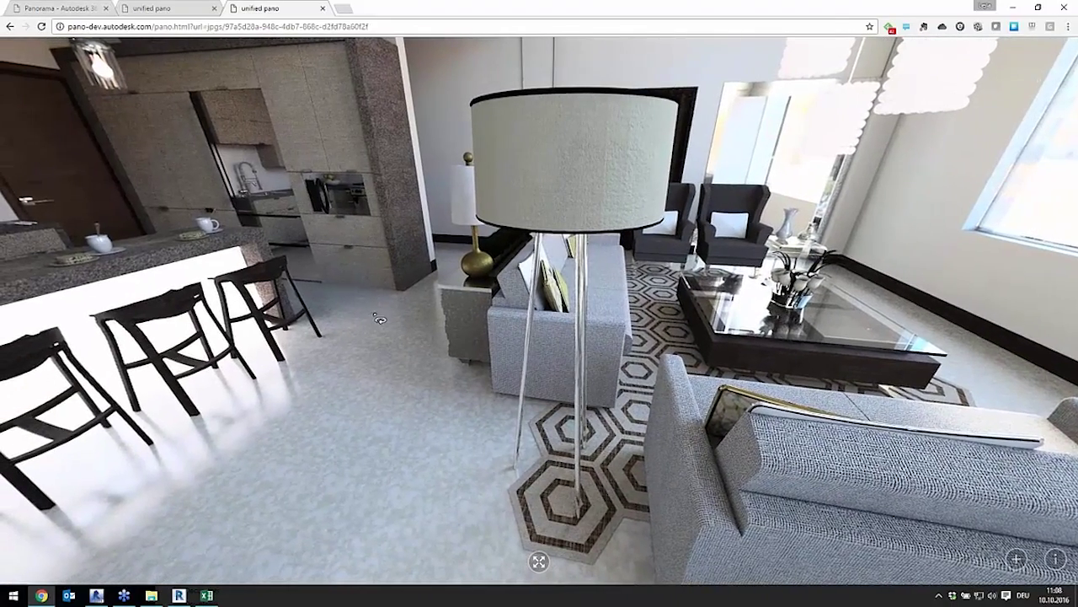
pyautogui.moveTo(485, 317)
pyautogui.mouseDown()
pyautogui.moveTo(413, 313)
pyautogui.moveTo(197, 573)
pyautogui.mouseUp()
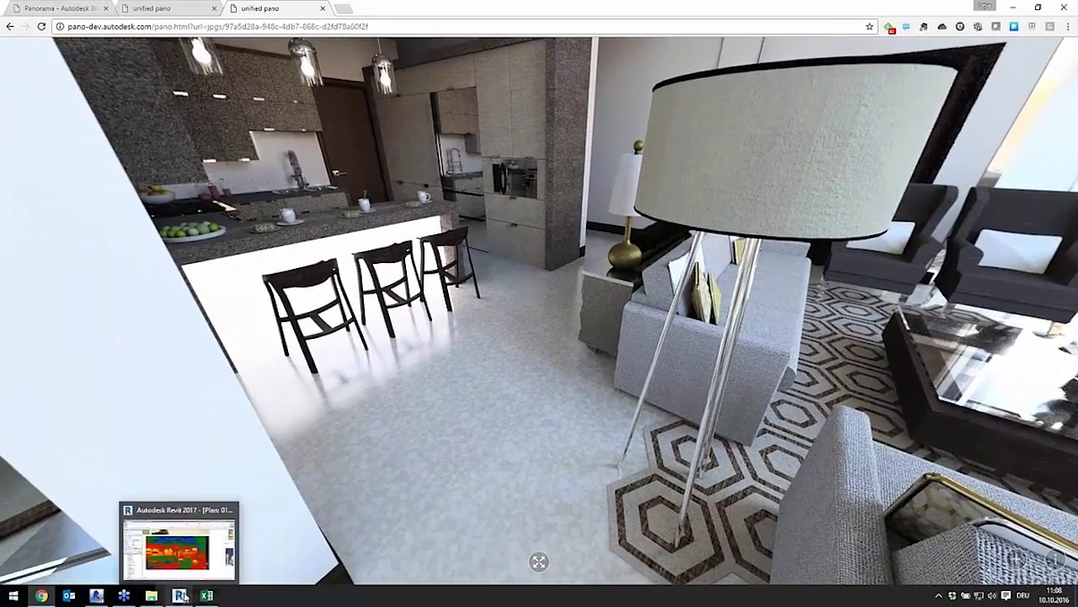
pyautogui.click(183, 595)
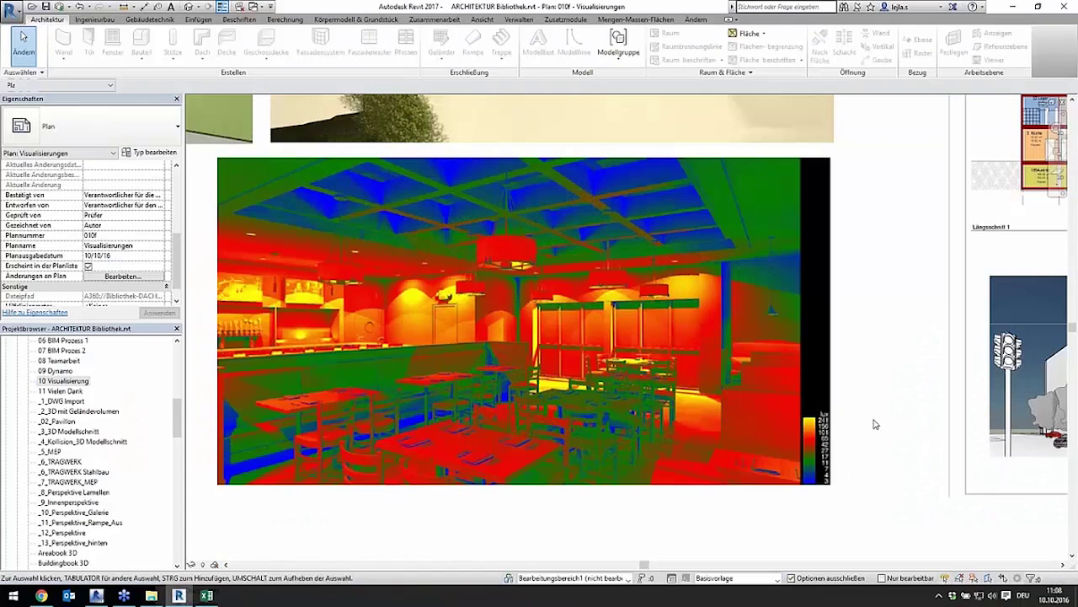
# Pan and zoom the sheet to show the section, plan and title block together
pyautogui.moveTo(875, 424); pyautogui.dragTo(169, 468, button='middle')
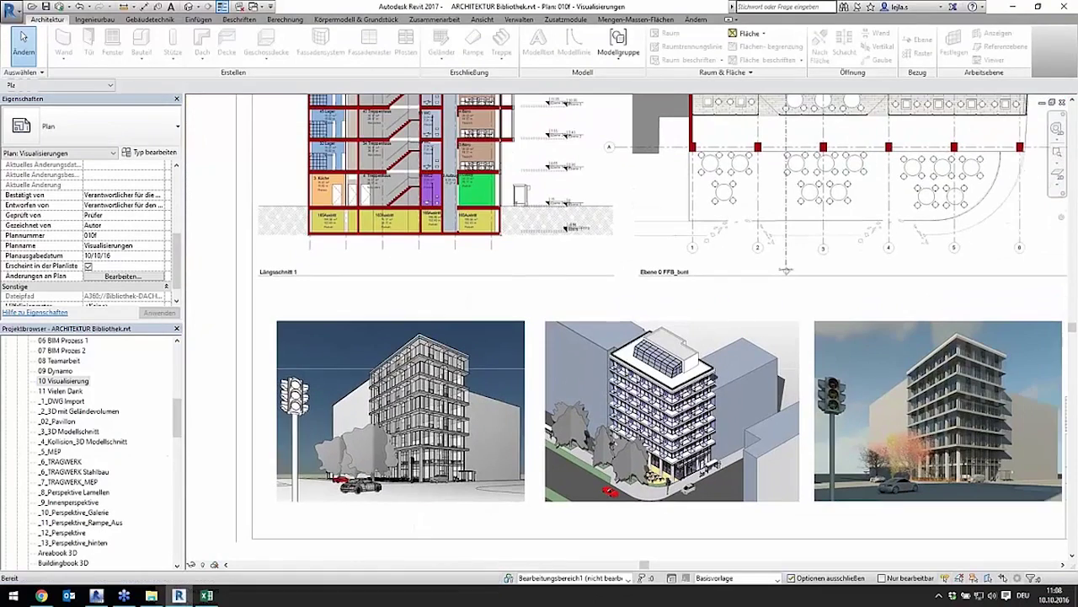
pyautogui.scroll(-1, 219, 398)
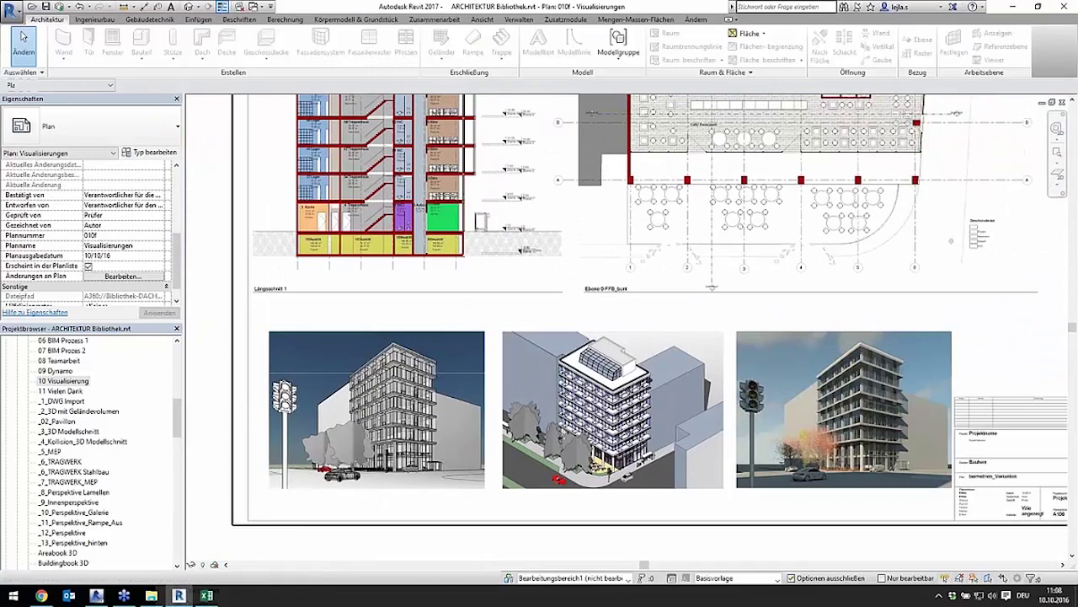
pyautogui.scroll(-1, 222, 514)
pyautogui.moveTo(223, 513); pyautogui.dragTo(252, 539, button='middle')
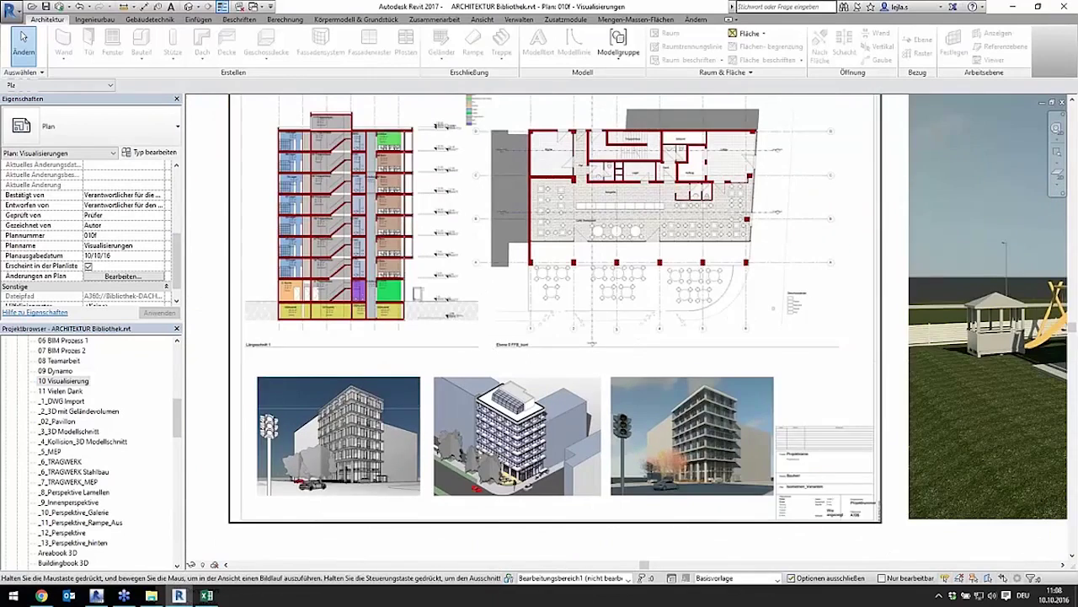
pyautogui.moveTo(540, 337); pyautogui.dragTo(522, 376, button='middle')
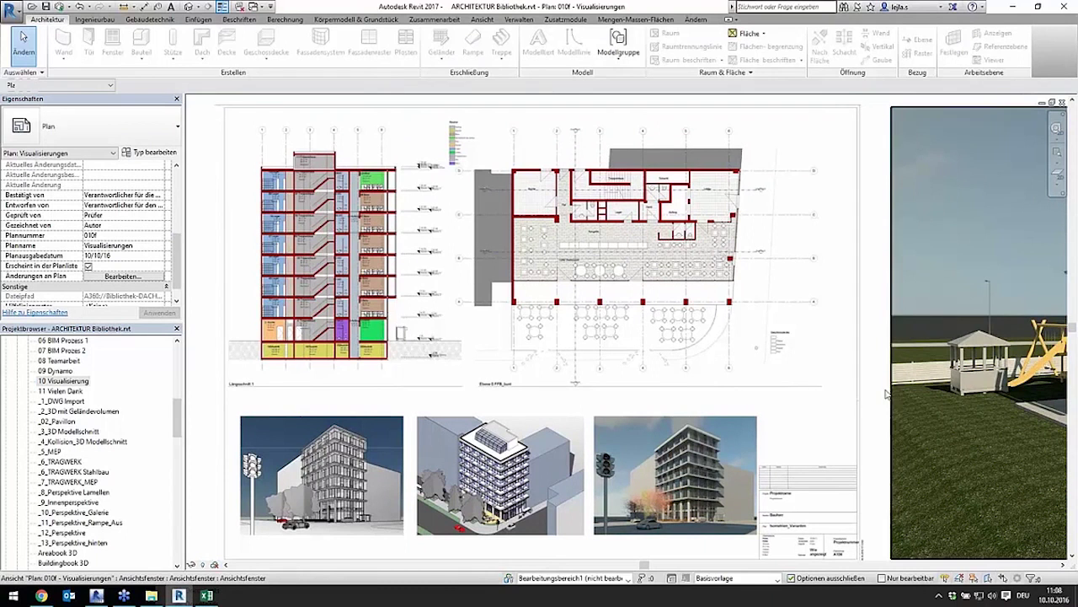
# Move to the house rendering and the Sample House plan drawings beside it
pyautogui.scroll(1, 859, 397)
pyautogui.scroll(3, 860, 397)
pyautogui.moveTo(860, 397)
pyautogui.mouseDown(button='middle')
pyautogui.moveTo(385, 354)
pyautogui.moveTo(196, 359)
pyautogui.mouseUp(button='middle')
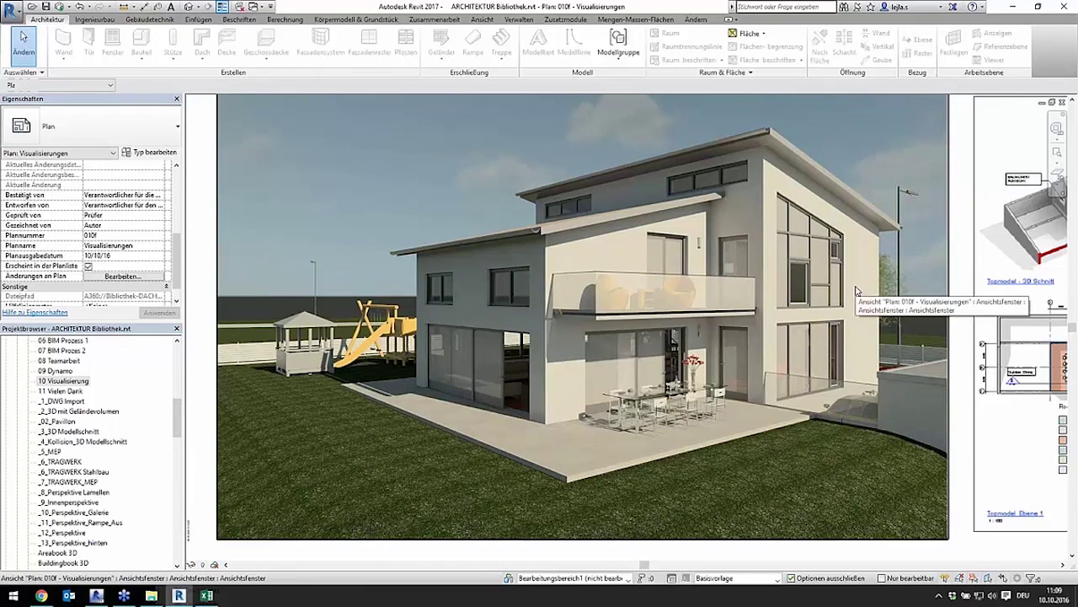
pyautogui.moveTo(888, 285); pyautogui.dragTo(119, 303, button='middle')
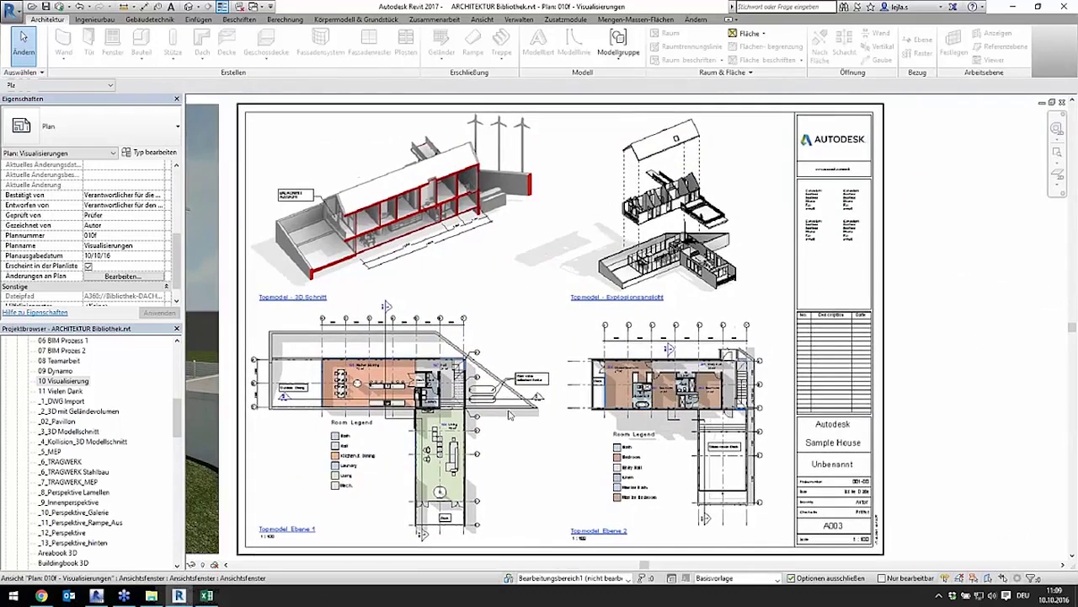